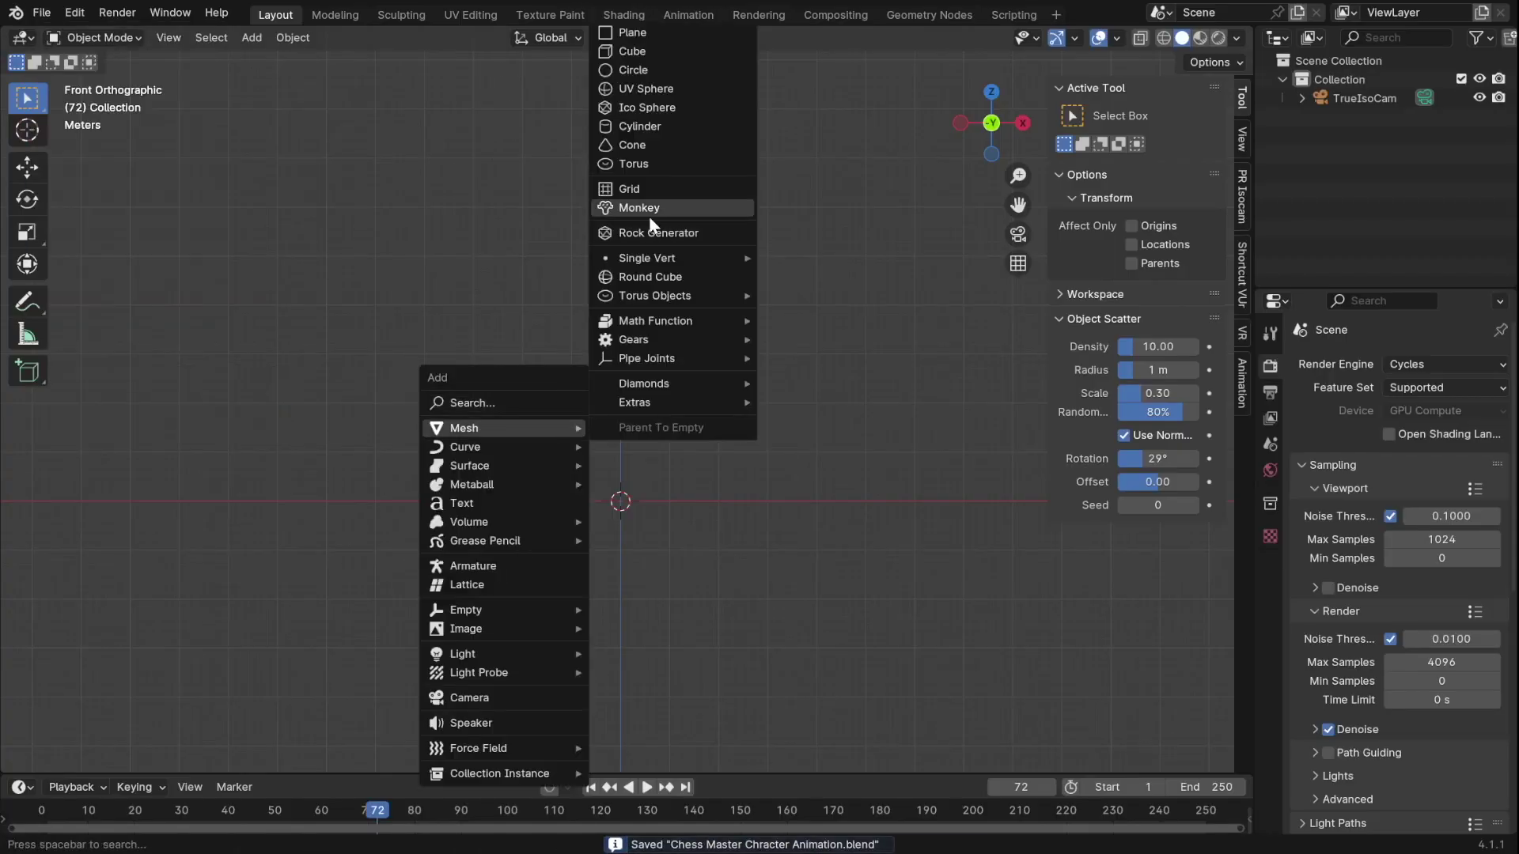
# - Add a Round Cube and make it a sphere with radius 1.00 and 8 arc divisions
pyautogui.click(712, 276)
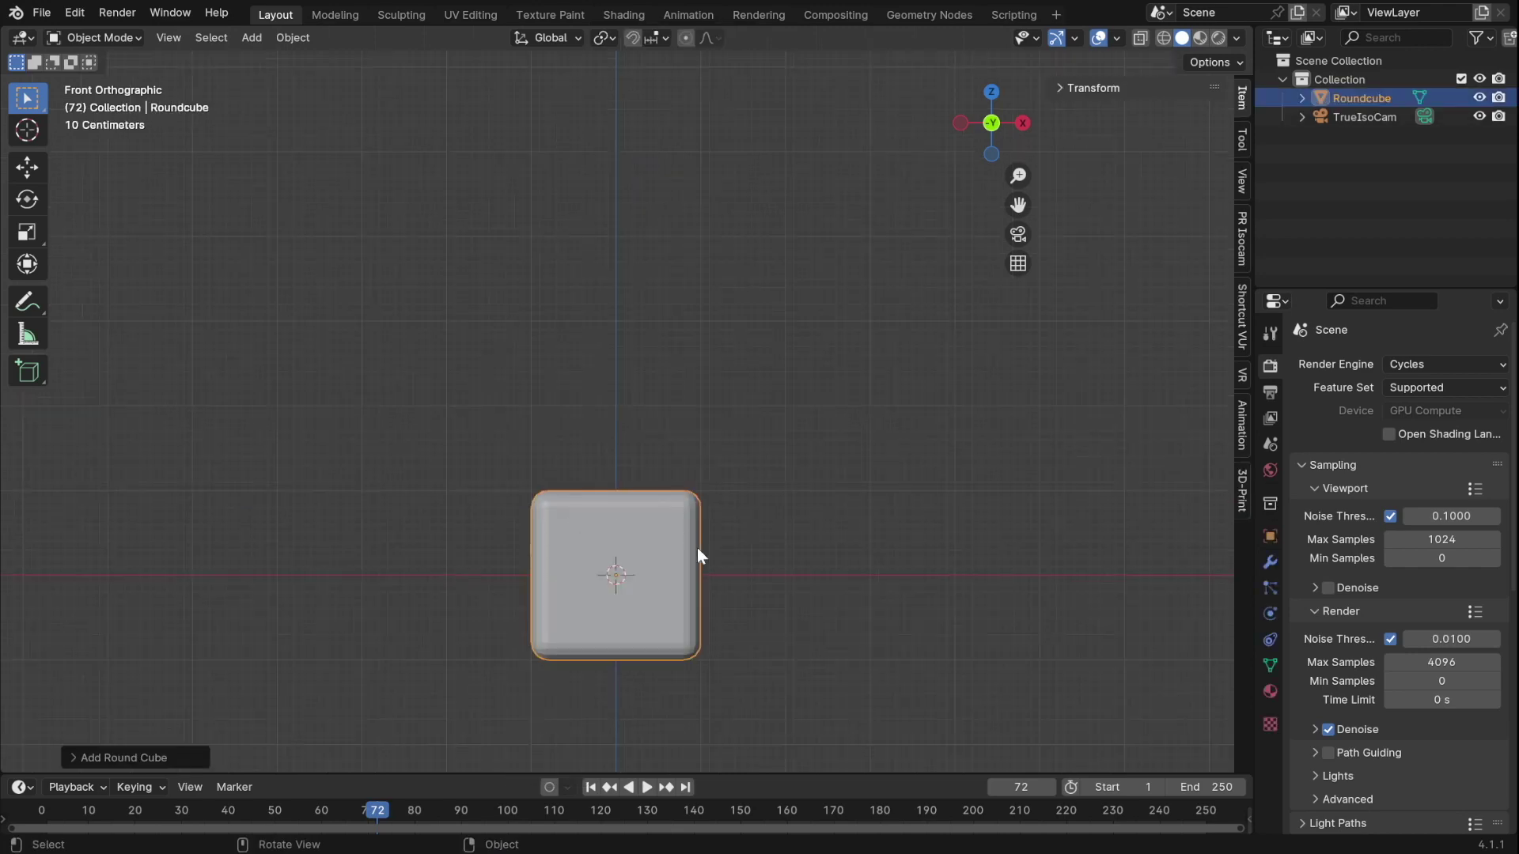
pyautogui.click(124, 757)
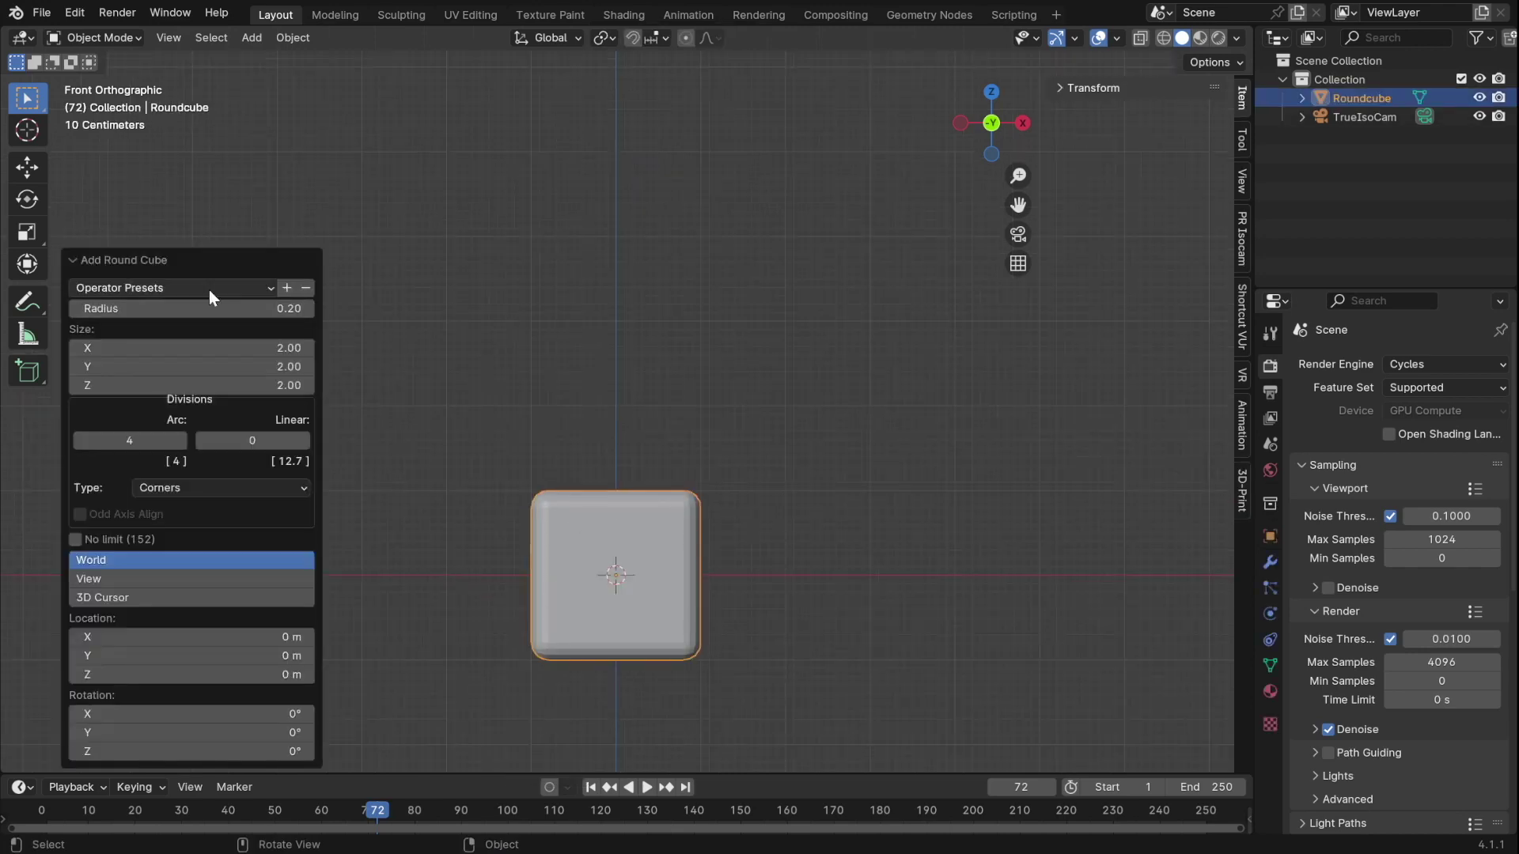
pyautogui.click(209, 289)
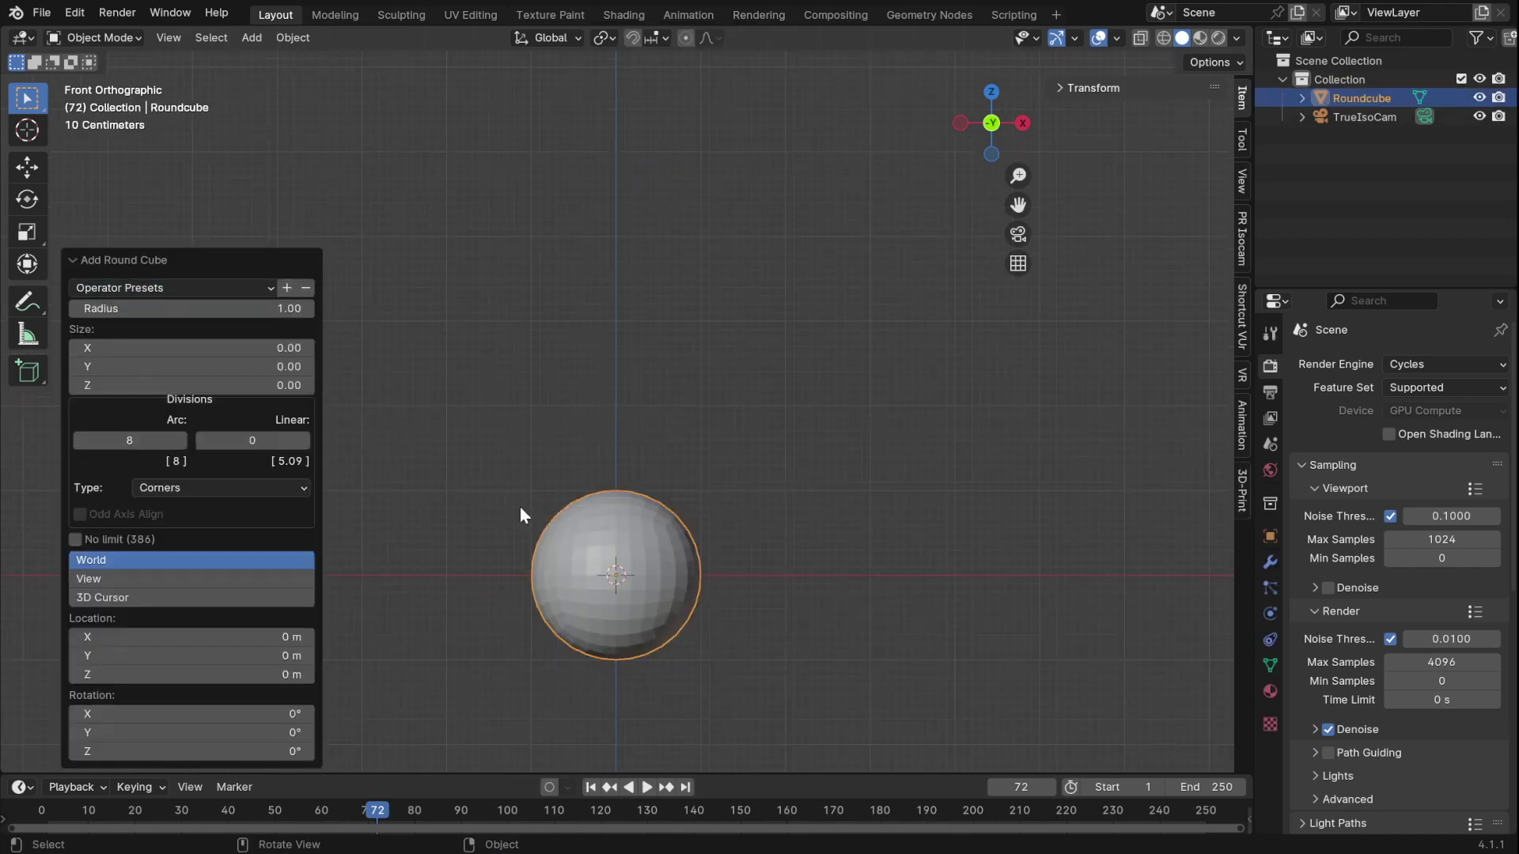
pyautogui.click(79, 440)
# - Raise the sphere along Z, give it level-2 subdivision and smooth shading, and view it in solid shading
pyautogui.press('g')
pyautogui.press('z')
pyautogui.click(719, 328)
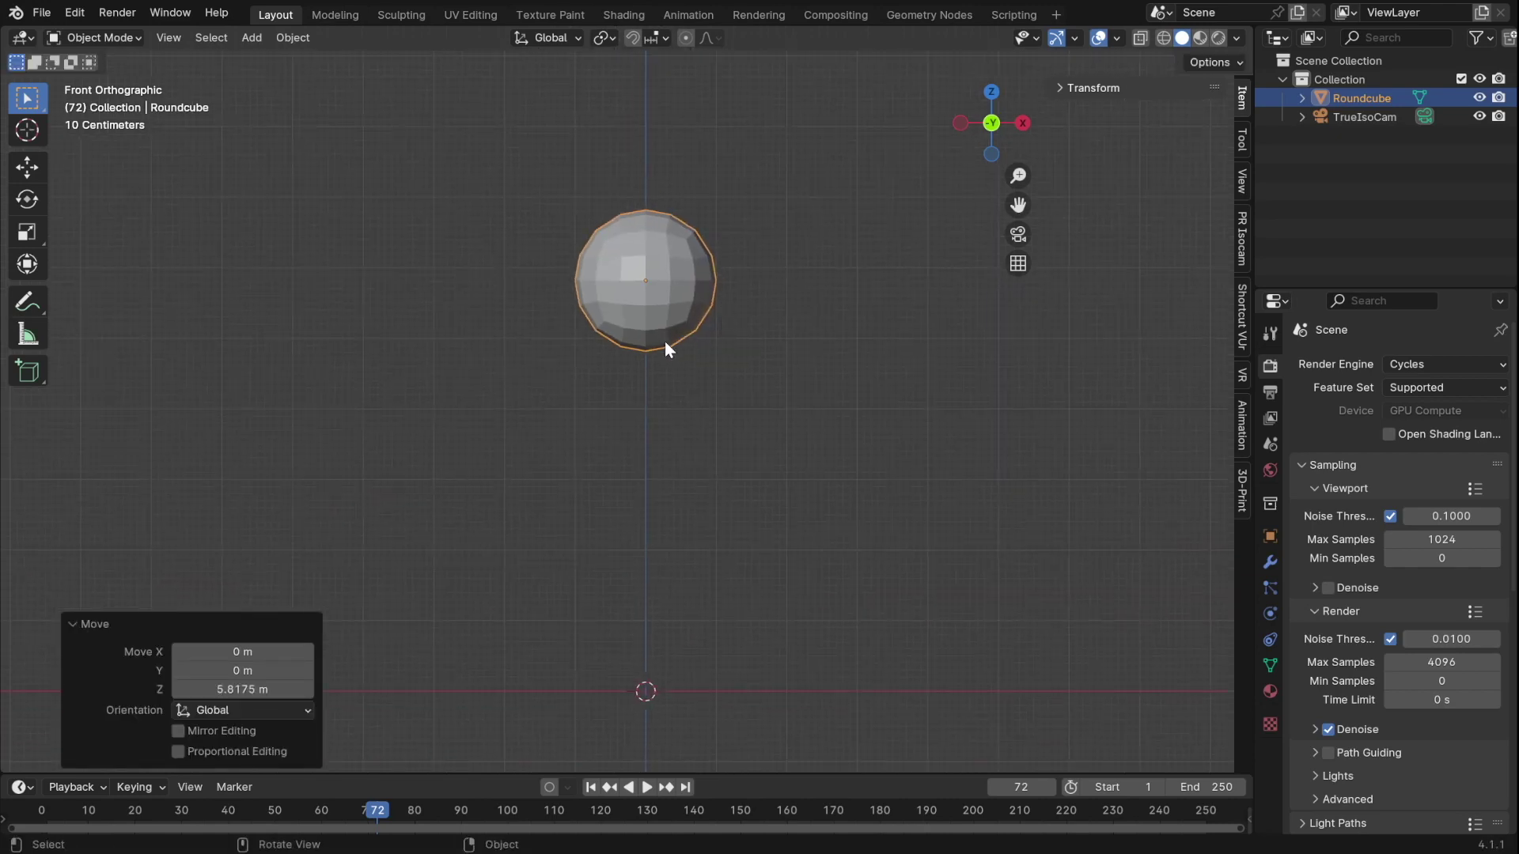
pyautogui.hotkey('ctrl', '2')
pyautogui.press('KP_Decimal')
pyautogui.hotkey('shift', 'z')
pyautogui.press('z')
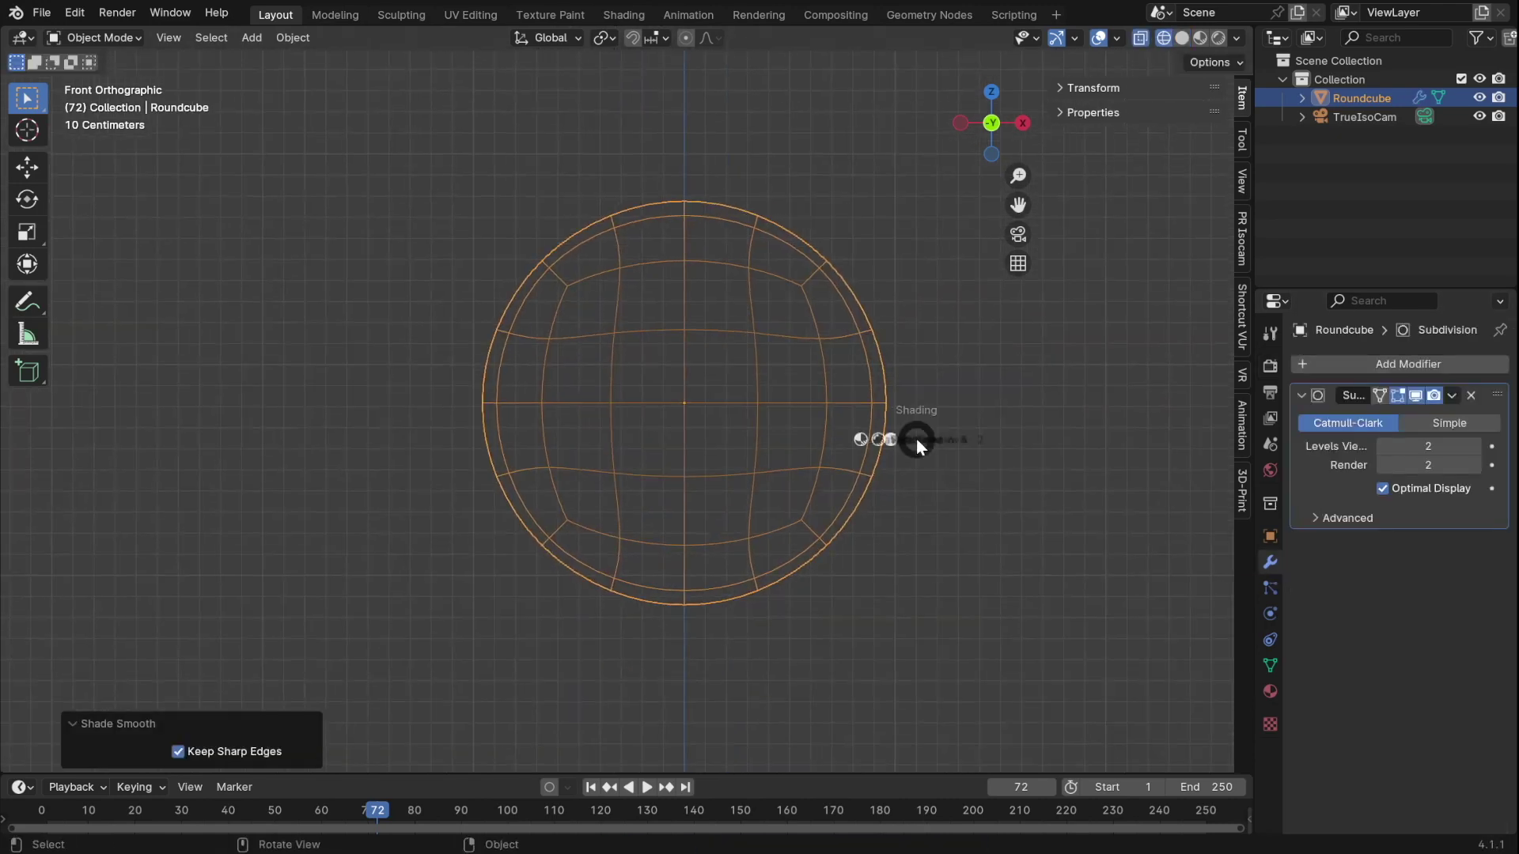
pyautogui.click(952, 436)
# - In Edit Mode, delete the sphere's left half, save, and select the remaining half
pyautogui.press('Tab')
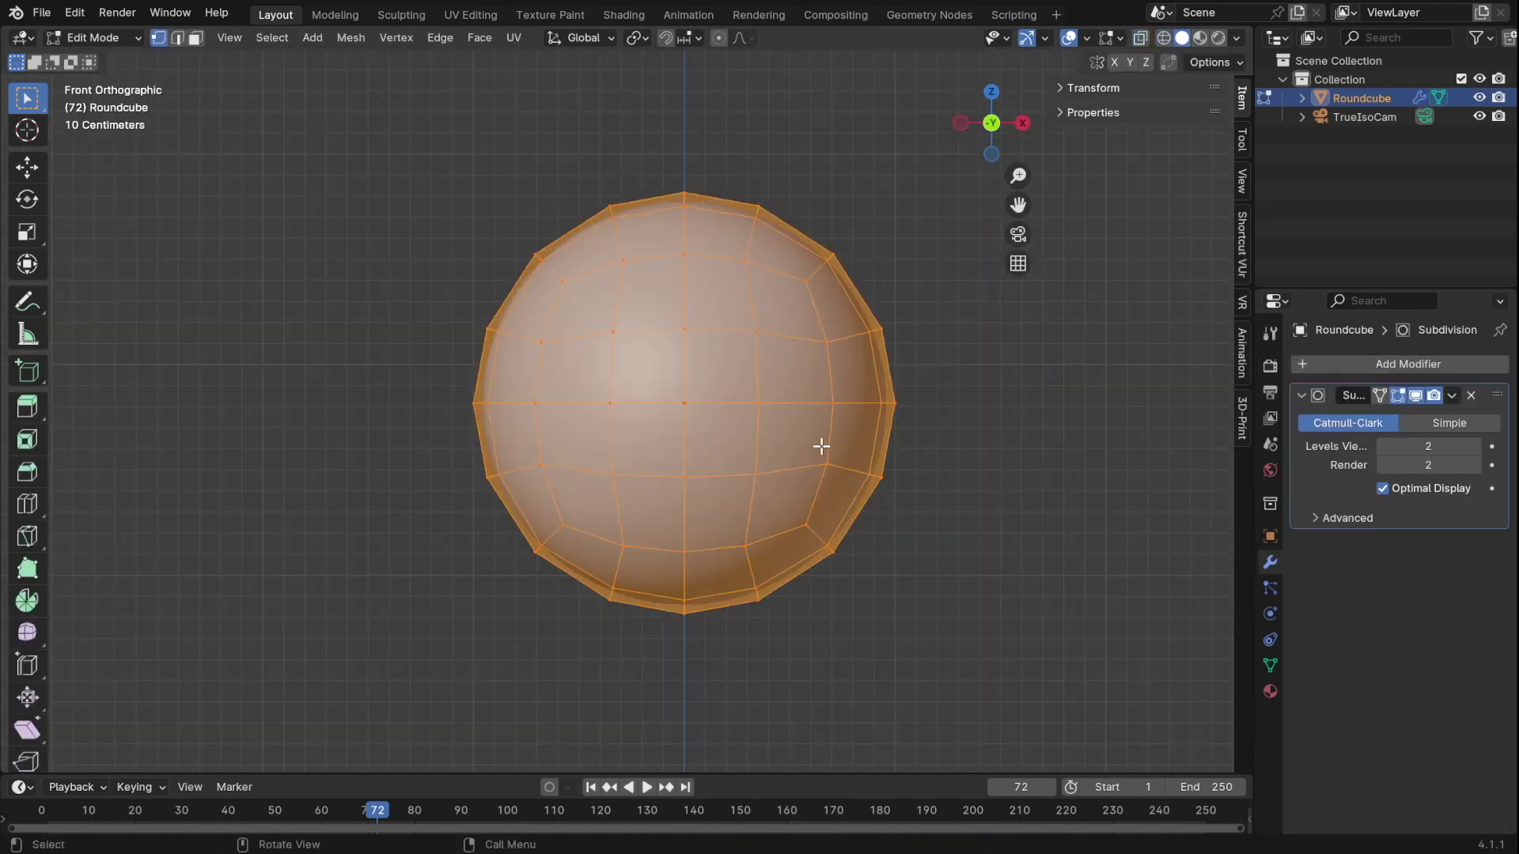
pyautogui.moveTo(374, 139); pyautogui.dragTo(628, 640)
pyautogui.press('x')
pyautogui.click(601, 402)
pyautogui.hotkey('ctrl', 's')
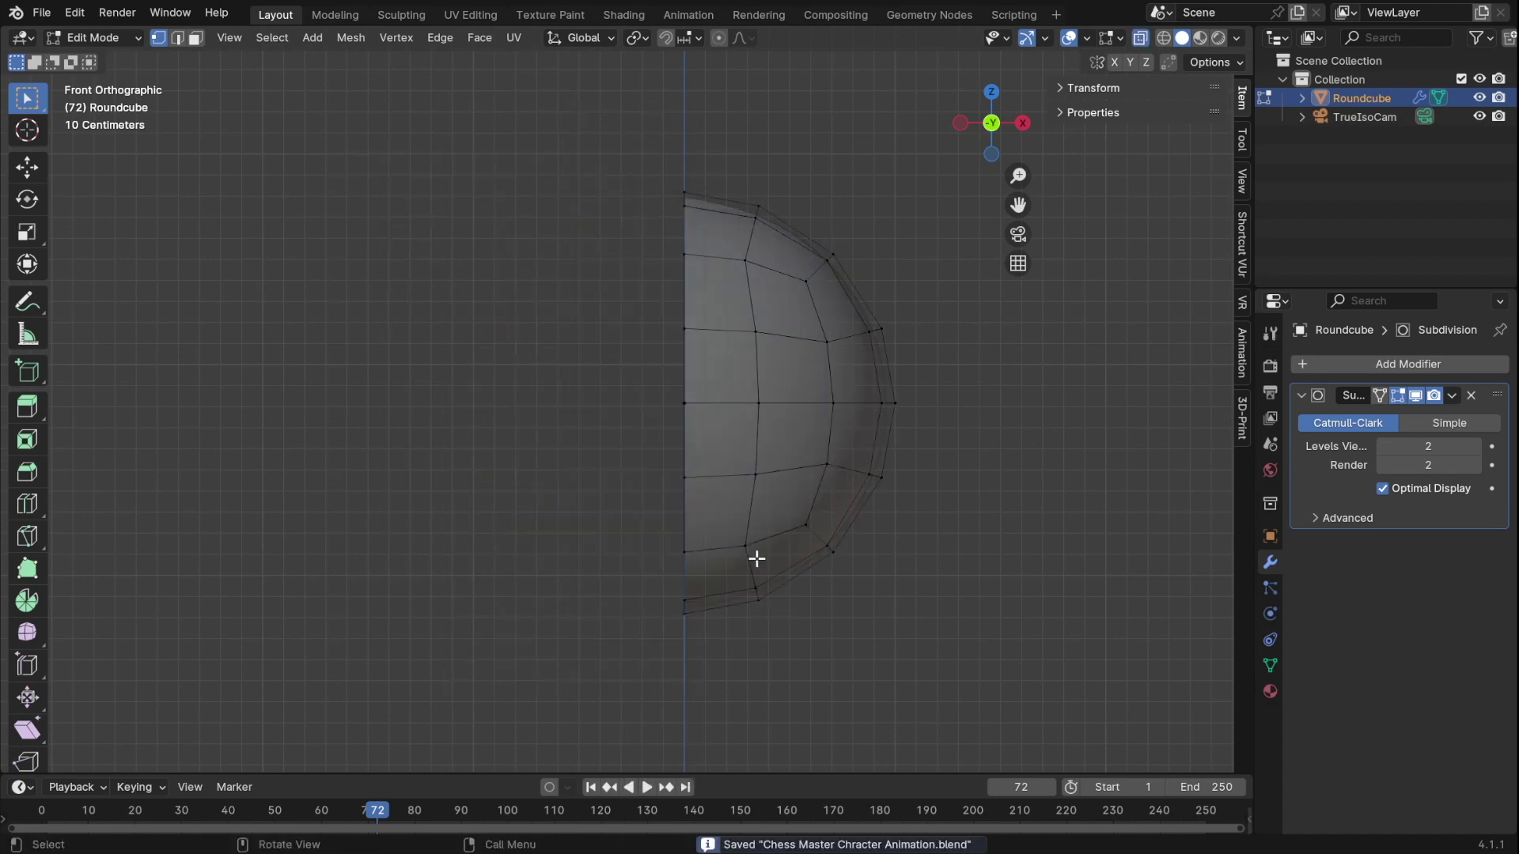
pyautogui.moveTo(756, 559); pyautogui.dragTo(870, 514, button='middle')
pyautogui.press('a')
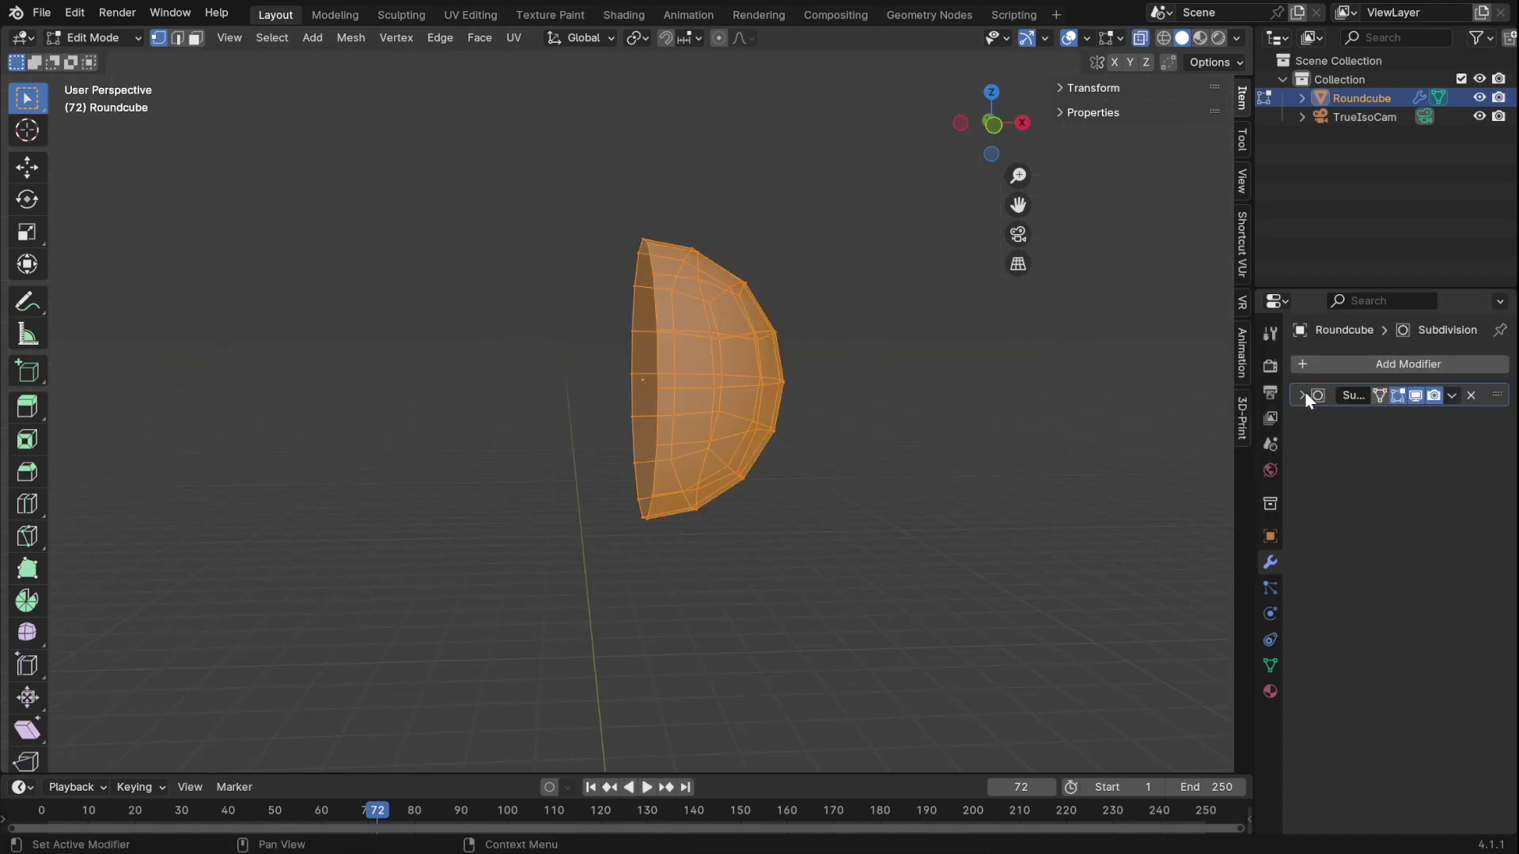
# - Add a Mirror modifier across X to the half sphere and return to Object Mode in front view
pyautogui.hotkey('shift', 'a')
pyautogui.click(1060, 581)
pyautogui.press('KP_1')
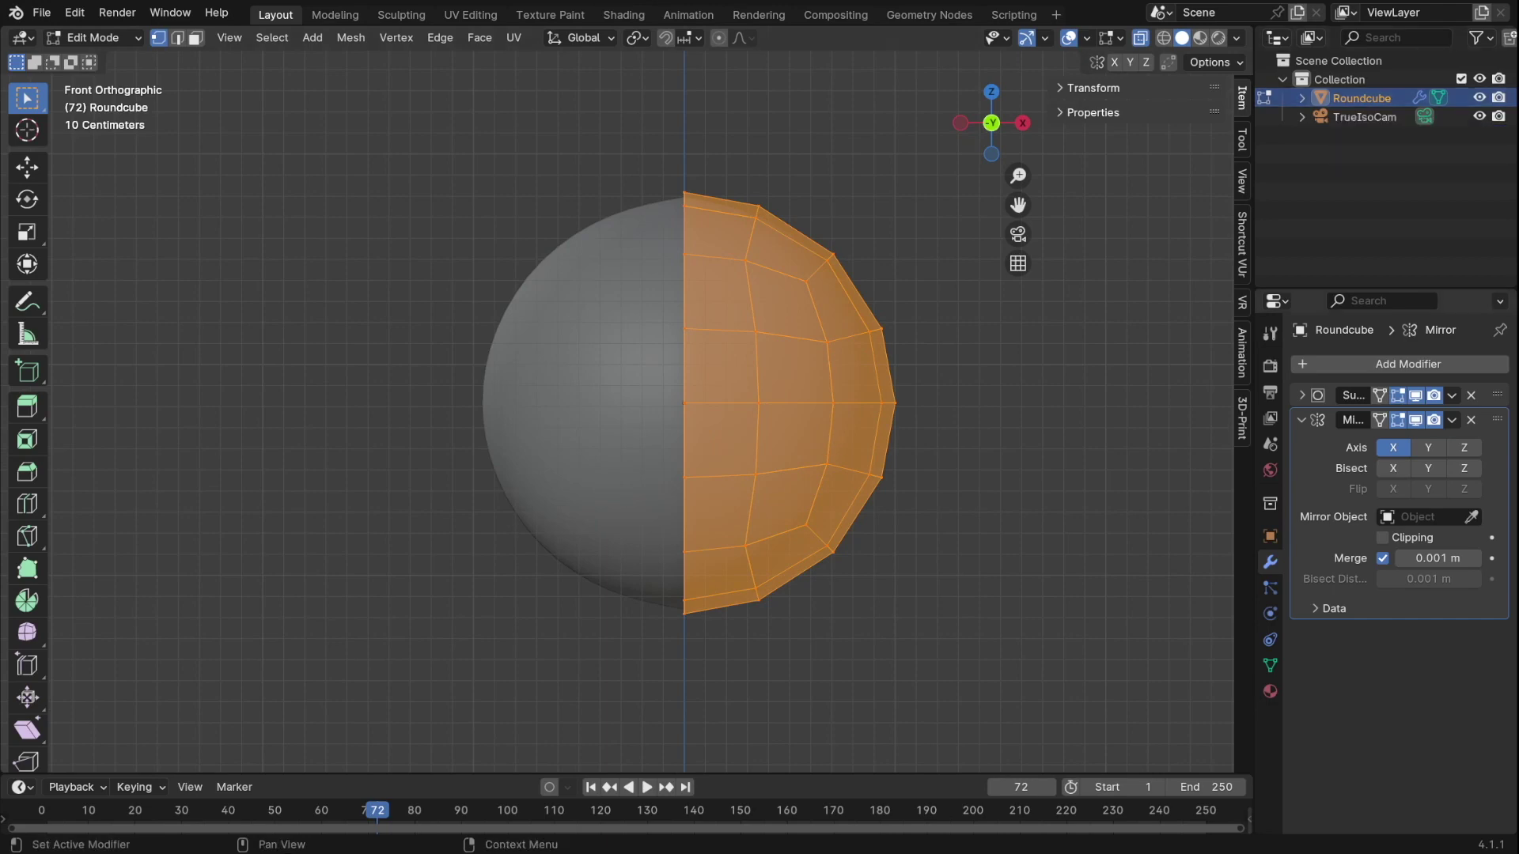
pyautogui.press('Tab')
# - Add the front face reference image, scale it up and lower it along Z onto the sphere
pyautogui.press('g')
pyautogui.press('x')
pyautogui.click(942, 448)
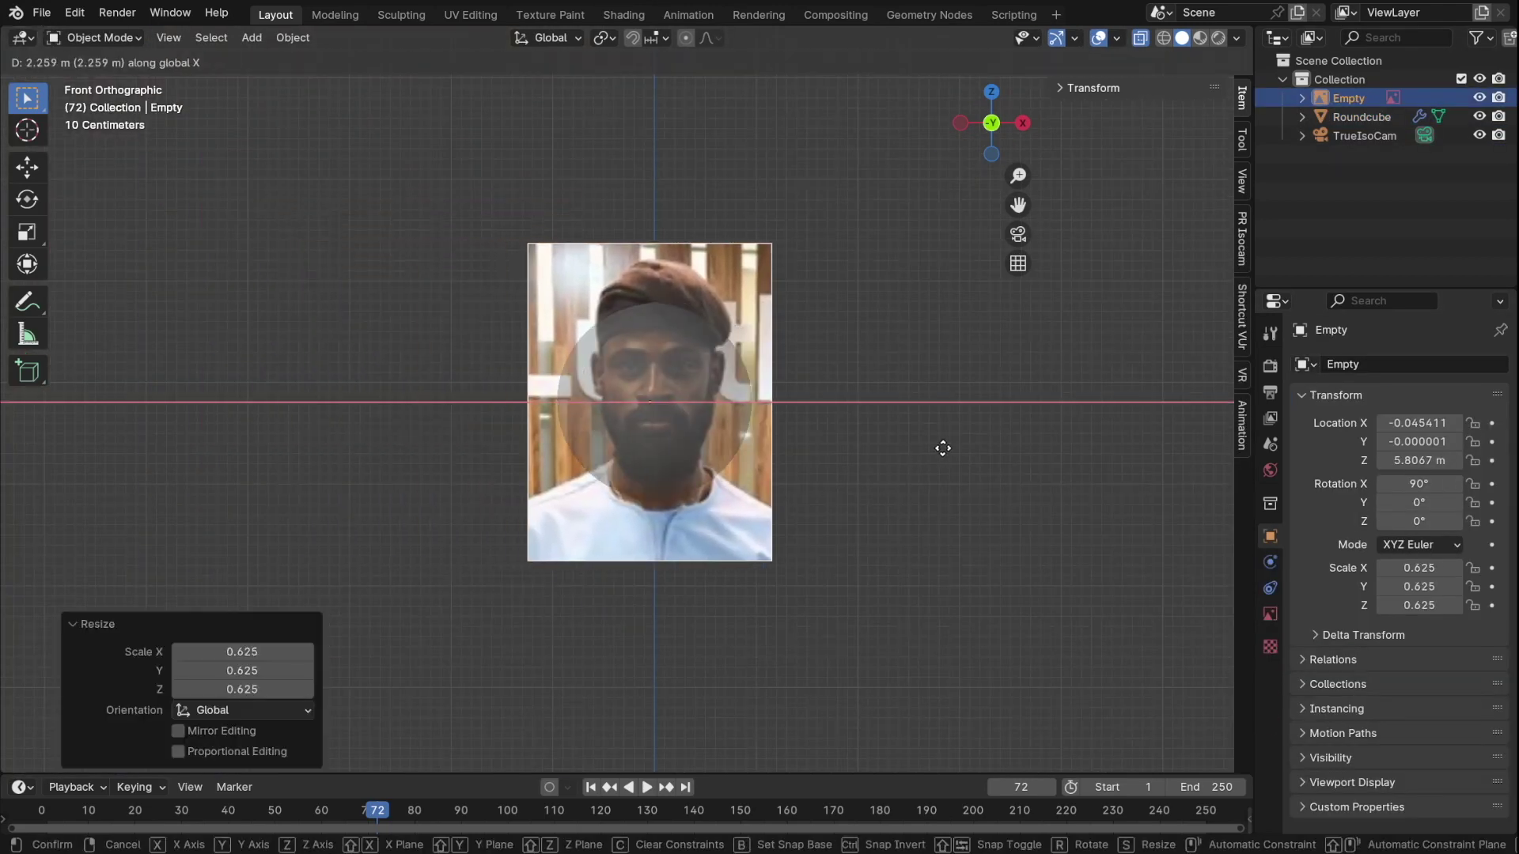
pyautogui.press('s')
pyautogui.click(823, 461)
pyautogui.press('g')
pyautogui.press('z')
pyautogui.click(847, 404)
pyautogui.scroll(2, 847, 404)
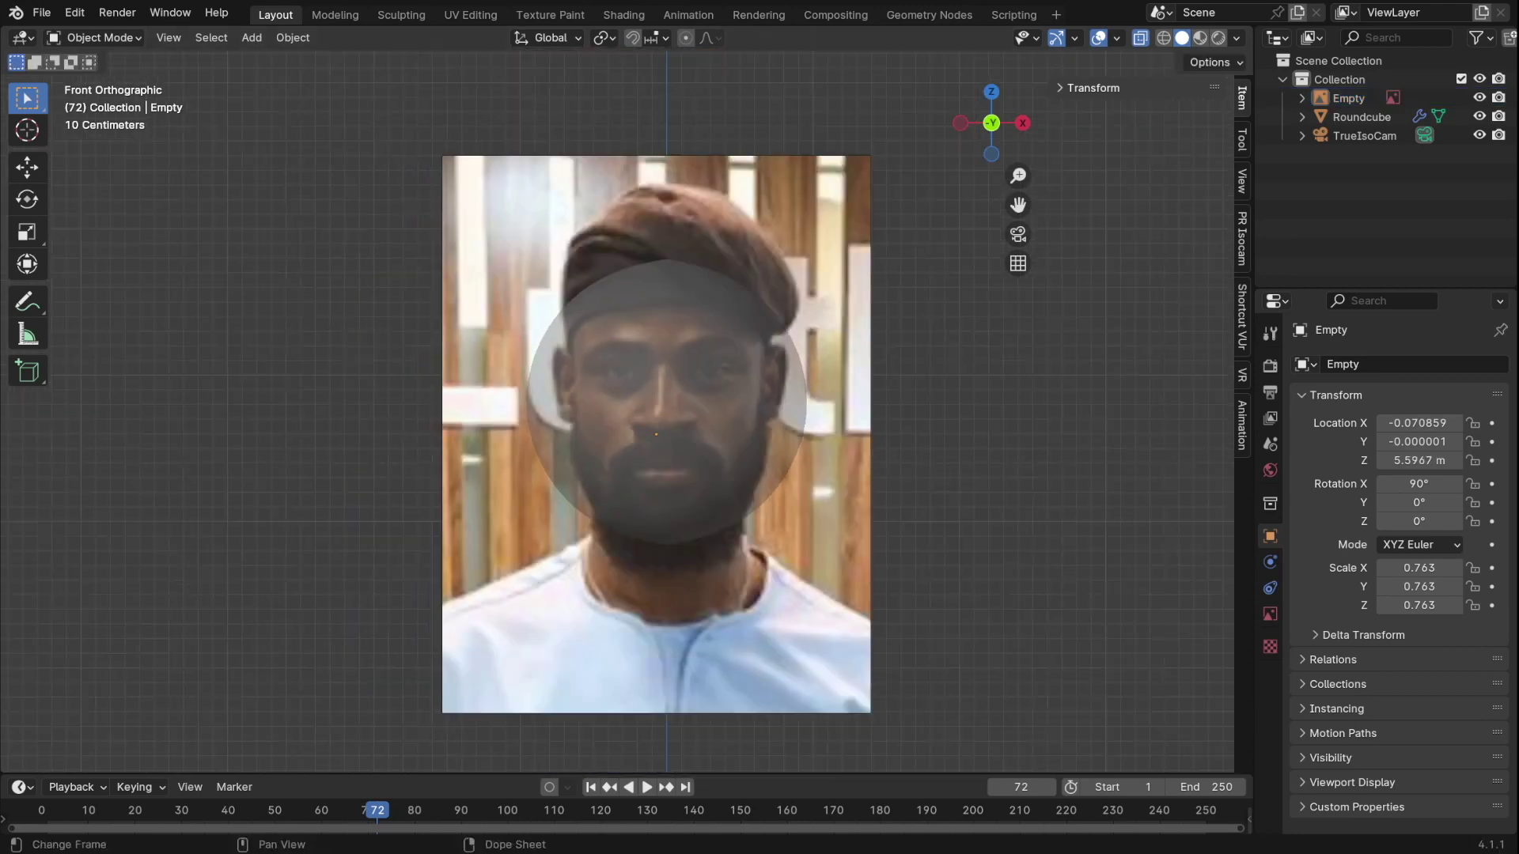
# - Select the half-sphere head and move its Mirror modifier above Subdivision
pyautogui.click(802, 432)
pyautogui.press('Tab')
pyautogui.scroll(3, 931, 612)
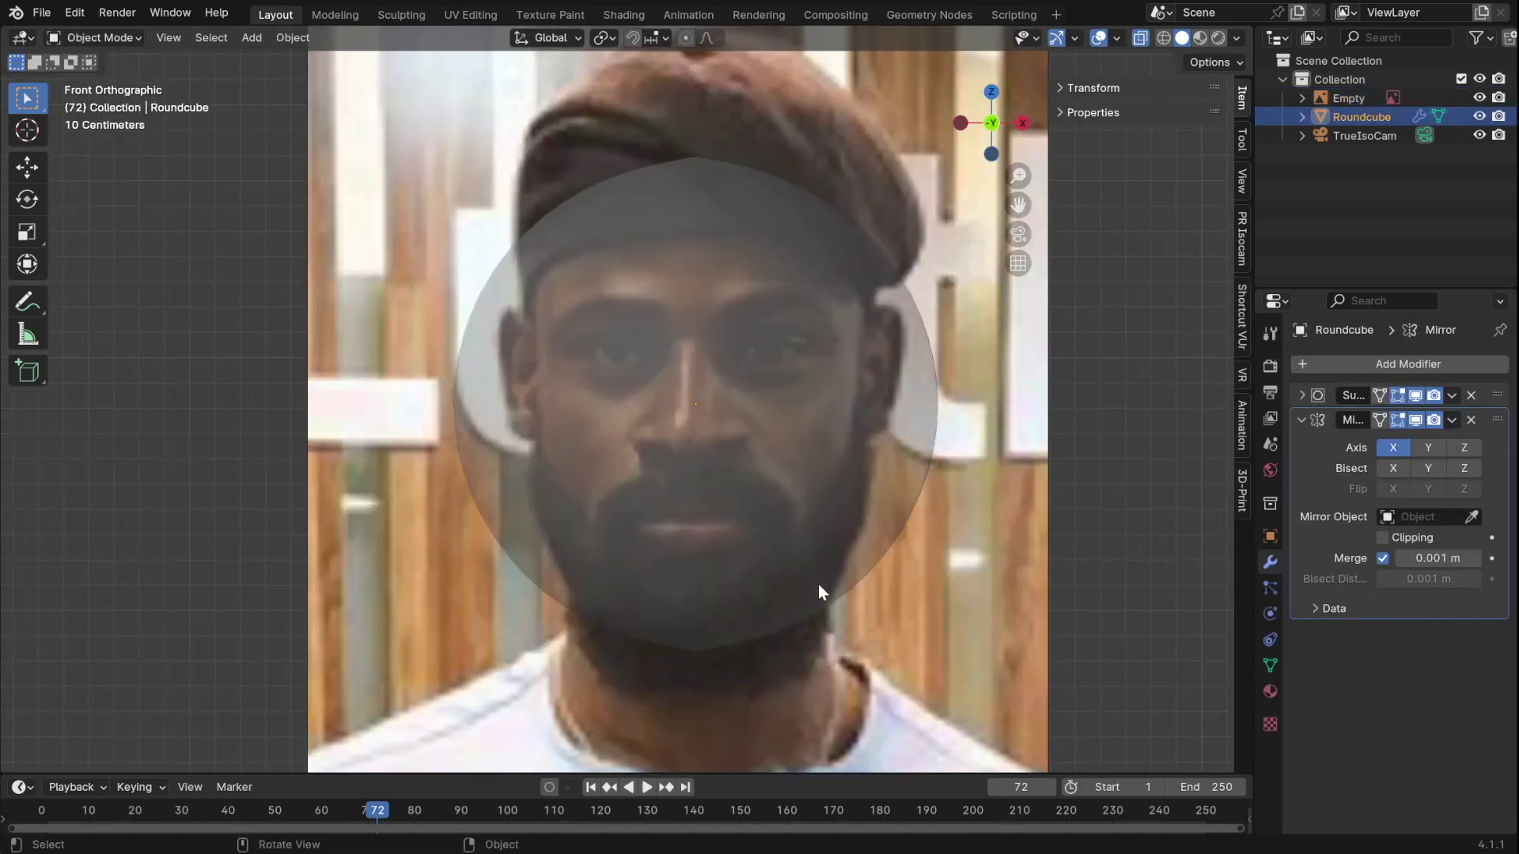
pyautogui.click(1301, 420)
pyautogui.moveTo(1497, 420); pyautogui.dragTo(1498, 395)
# - In Edit Mode, start moving the head's lower faces along Z
pyautogui.press('Tab')
pyautogui.press('g')
pyautogui.press('z')
pyautogui.moveTo(672, 447)
pyautogui.mouseDown()
pyautogui.moveTo(965, 665)
pyautogui.moveTo(611, 452)
pyautogui.mouseUp()
# - Undo the lower-face move, save, and turn on Proportional Editing
pyautogui.click(995, 516)
pyautogui.hotkey('ctrl', 'z')
pyautogui.hotkey('ctrl', 's')
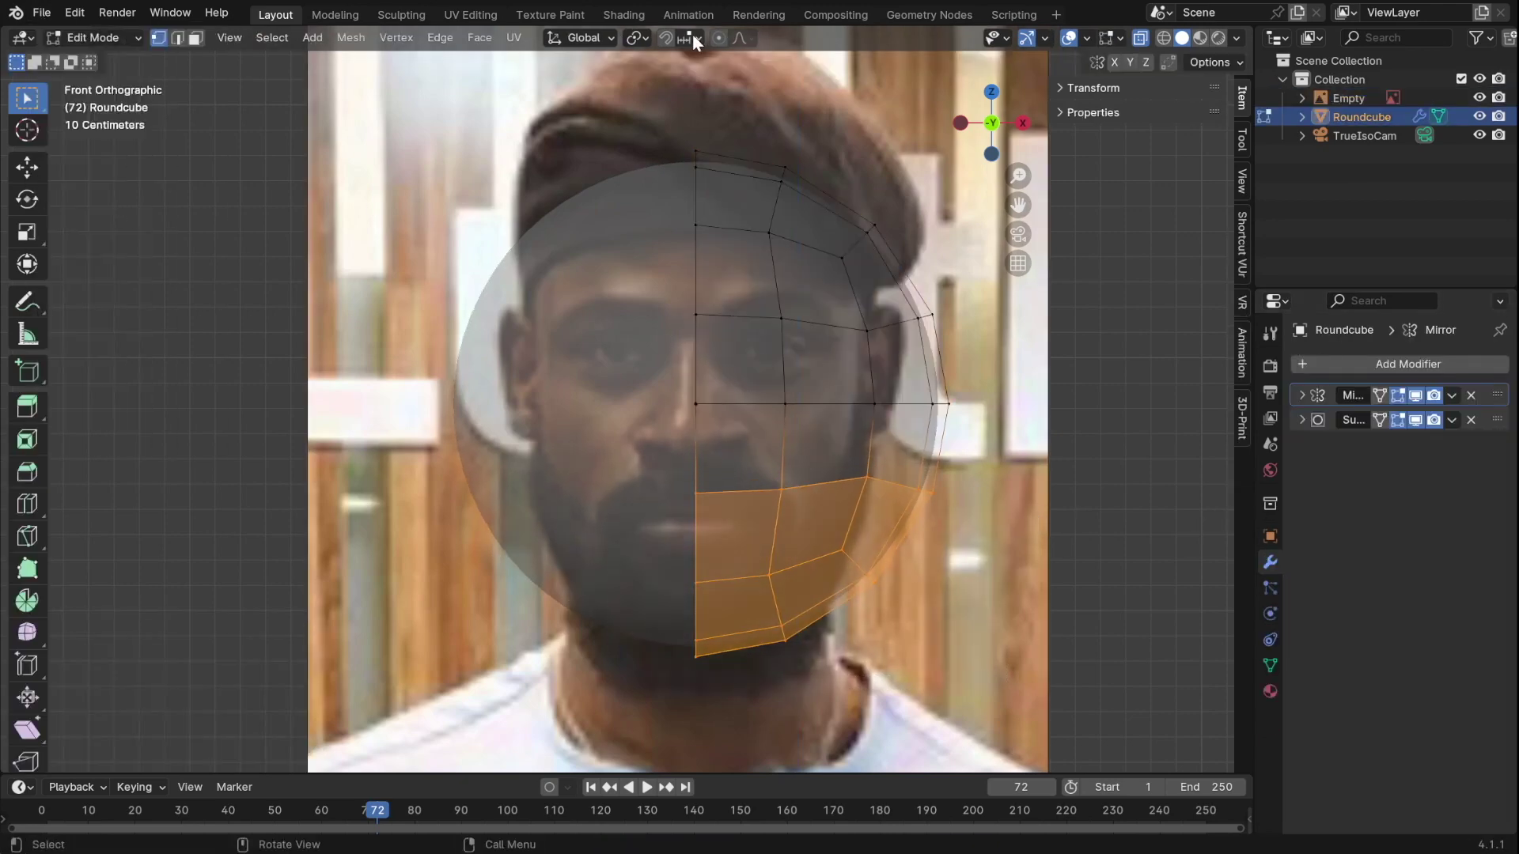
pyautogui.click(607, 38)
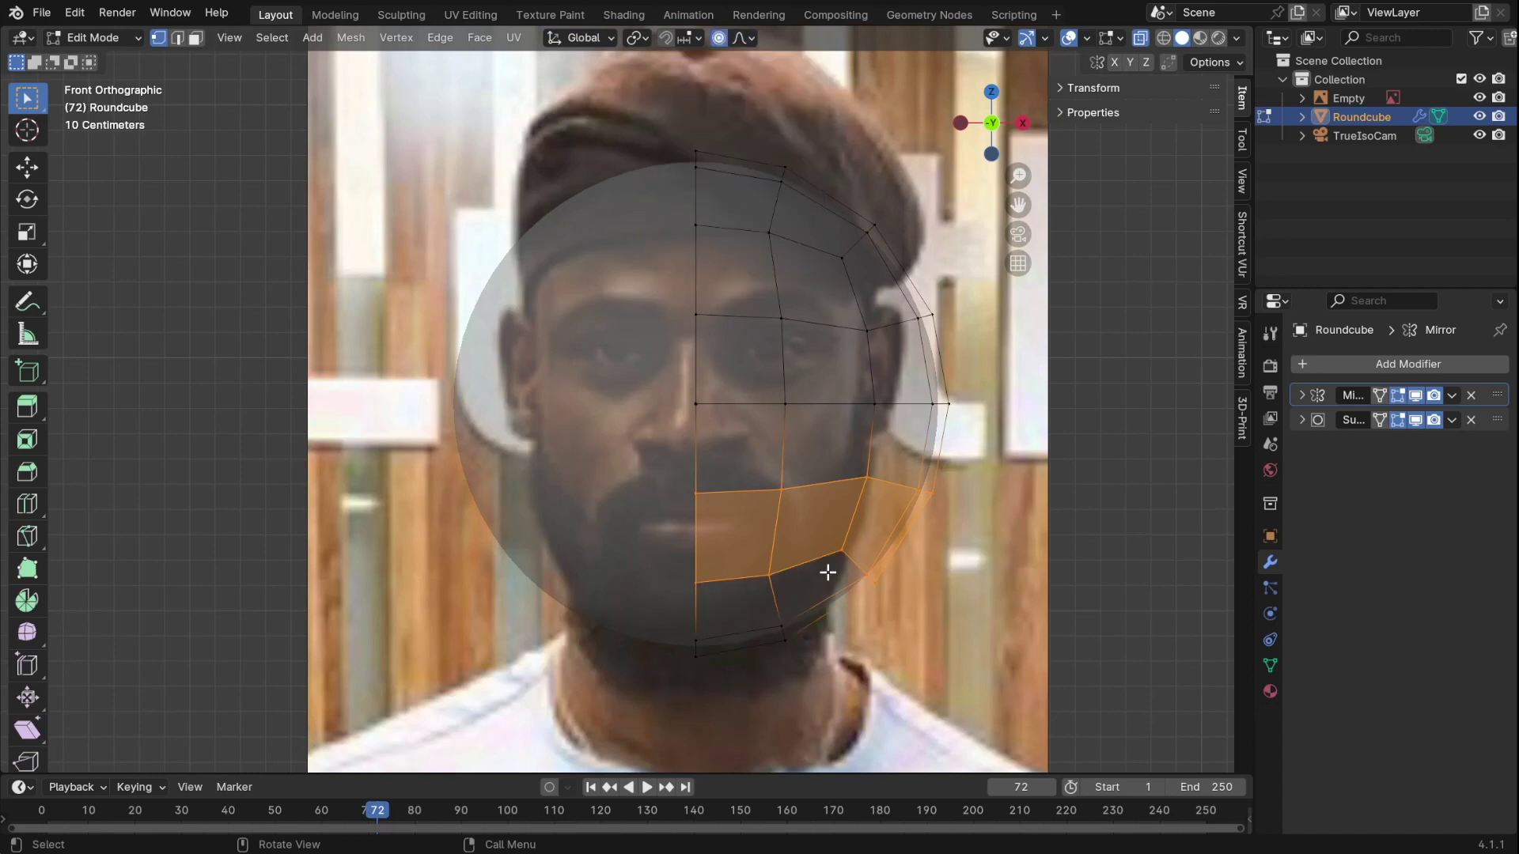
# - Reposition the jaw along Z and pull the head's sides inward along X
pyautogui.press('g')
pyautogui.press('z')
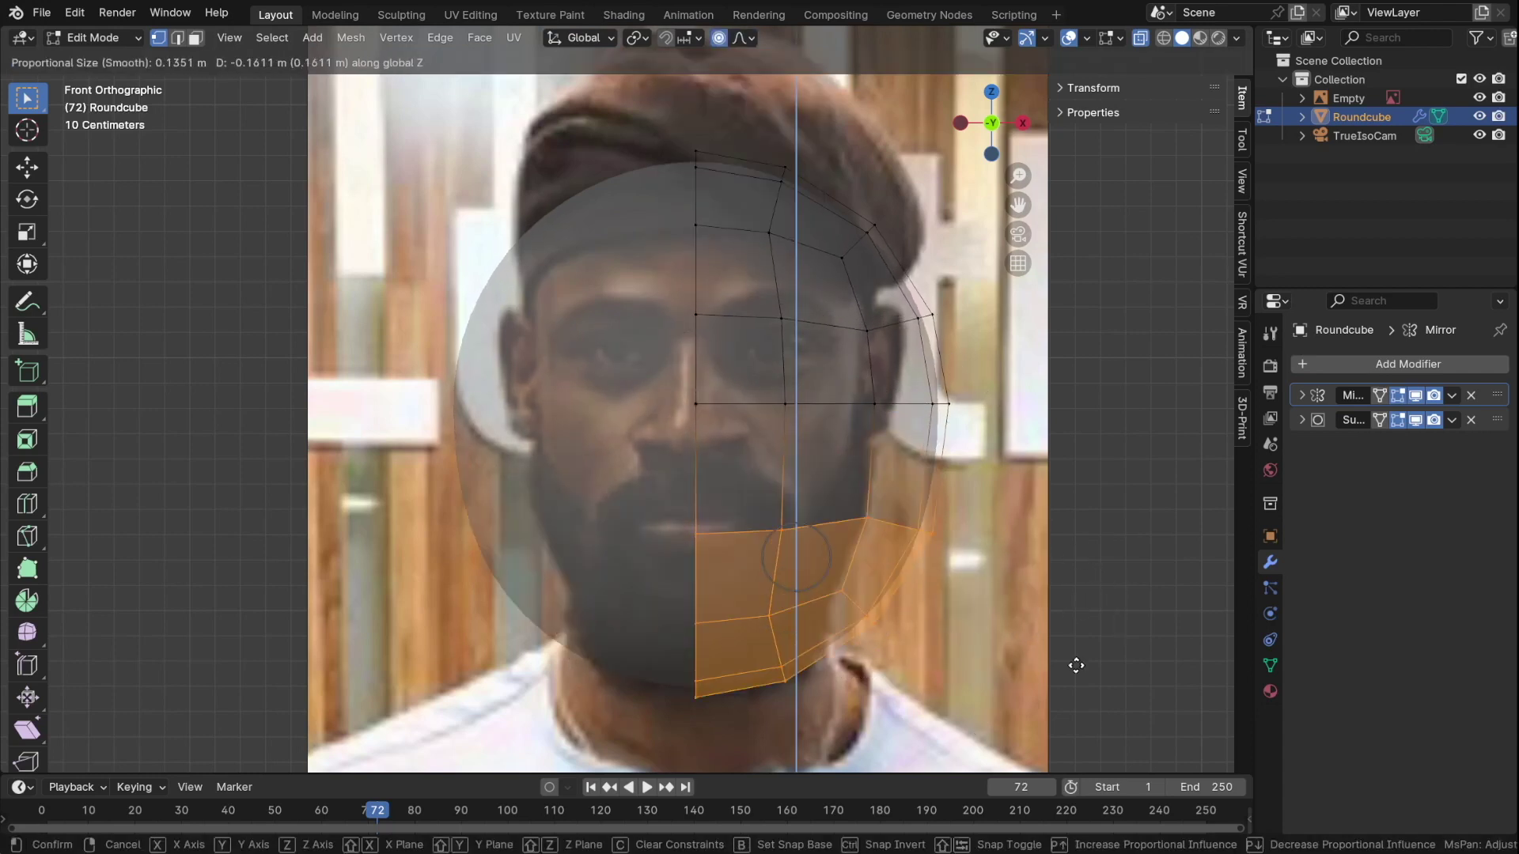
pyautogui.scroll(3, 1059, 614)
pyautogui.click(986, 630)
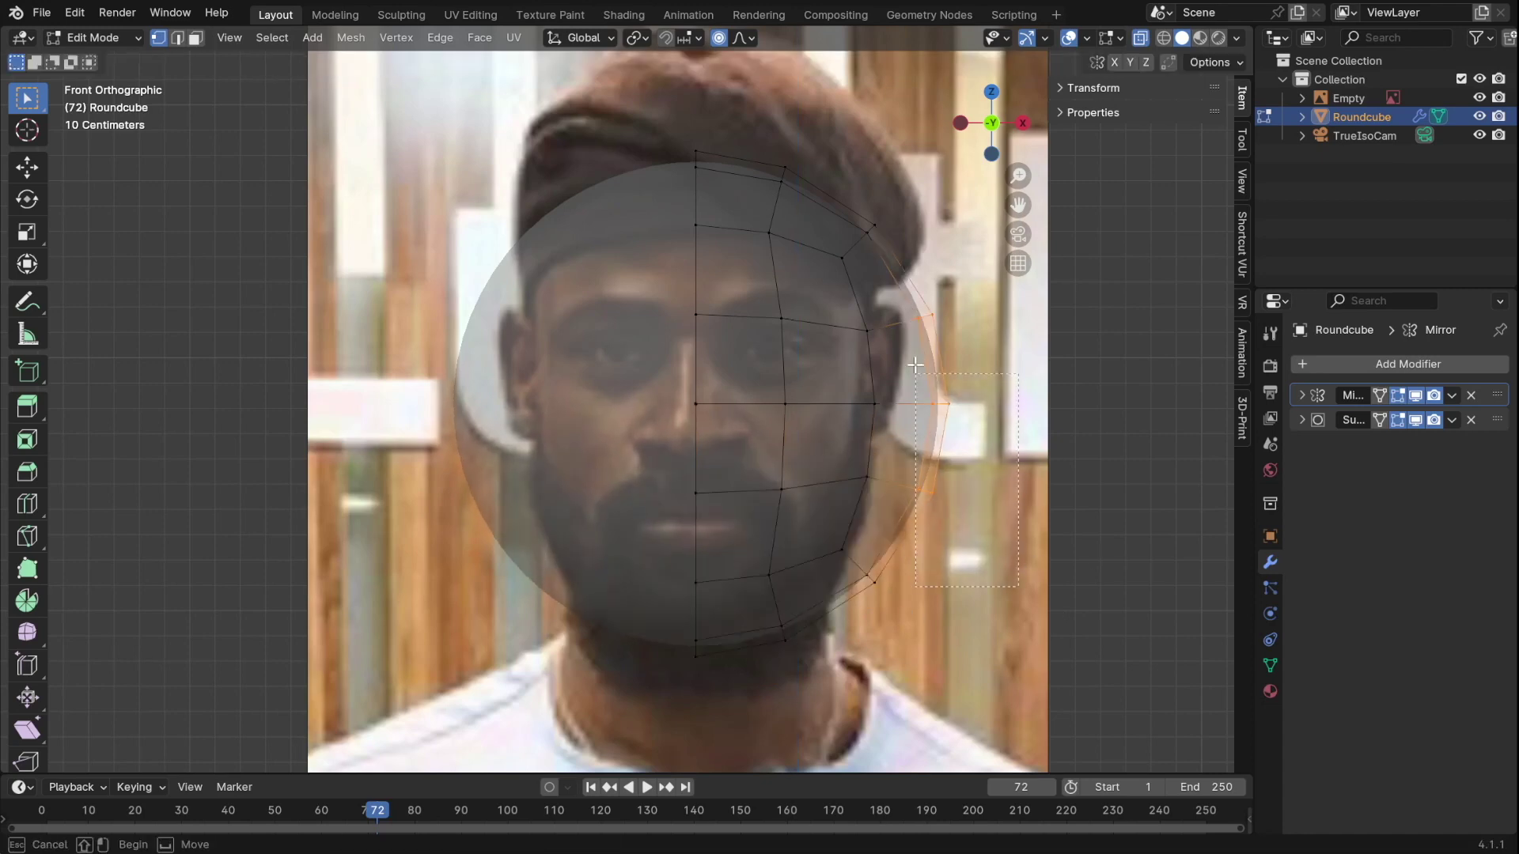
pyautogui.press('g')
pyautogui.press('x')
pyautogui.click(906, 569)
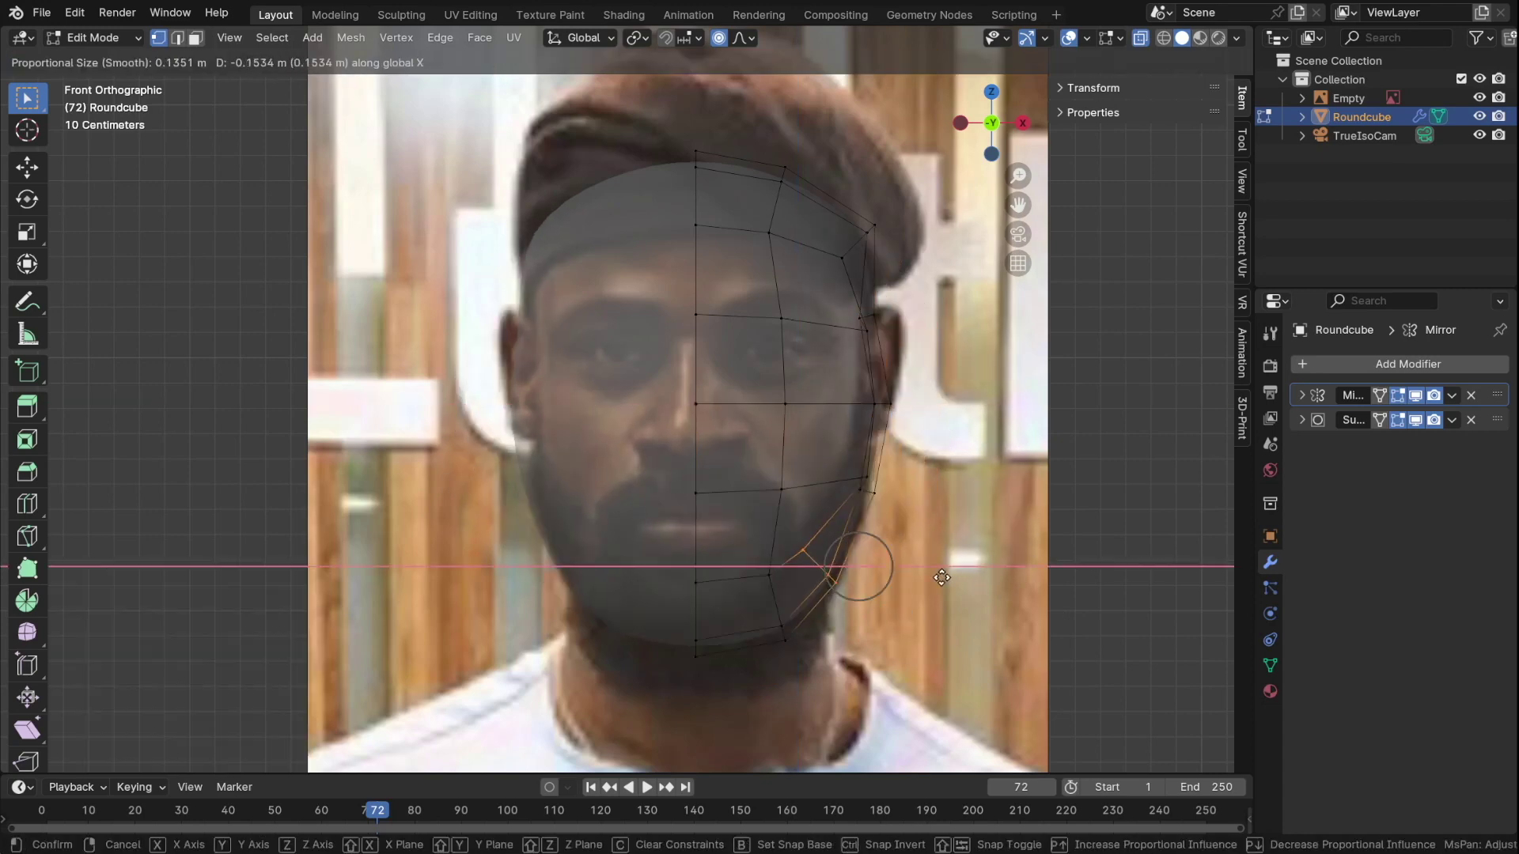
pyautogui.click(941, 578)
# - Move the side and cheek vertices inward along X to narrow the head into an oval
pyautogui.click(783, 637)
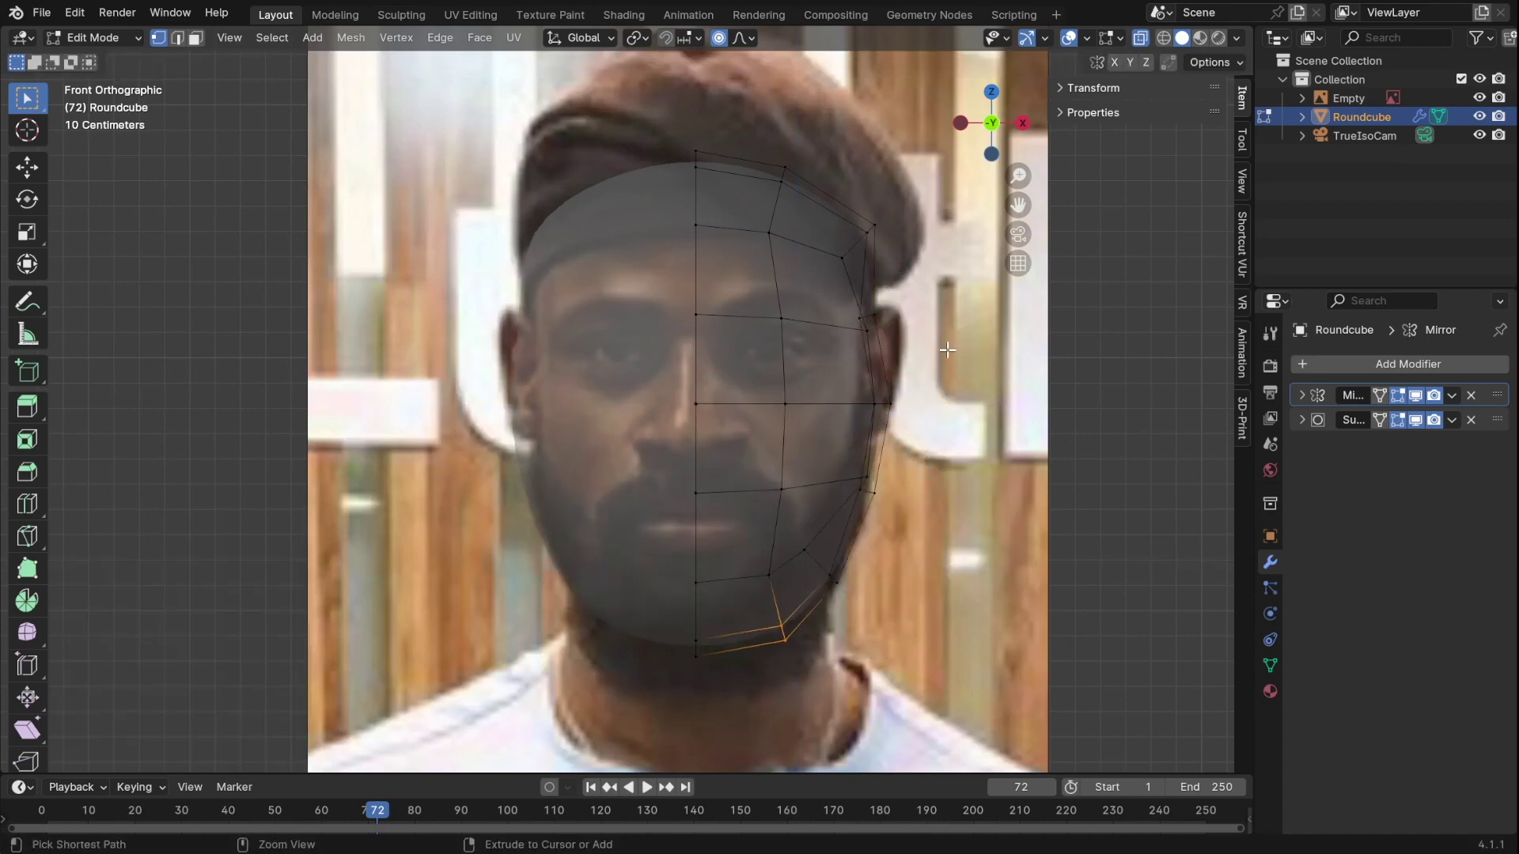
pyautogui.click(890, 404)
pyautogui.press('g')
pyautogui.press('x')
pyautogui.press('z')
pyautogui.press('z')
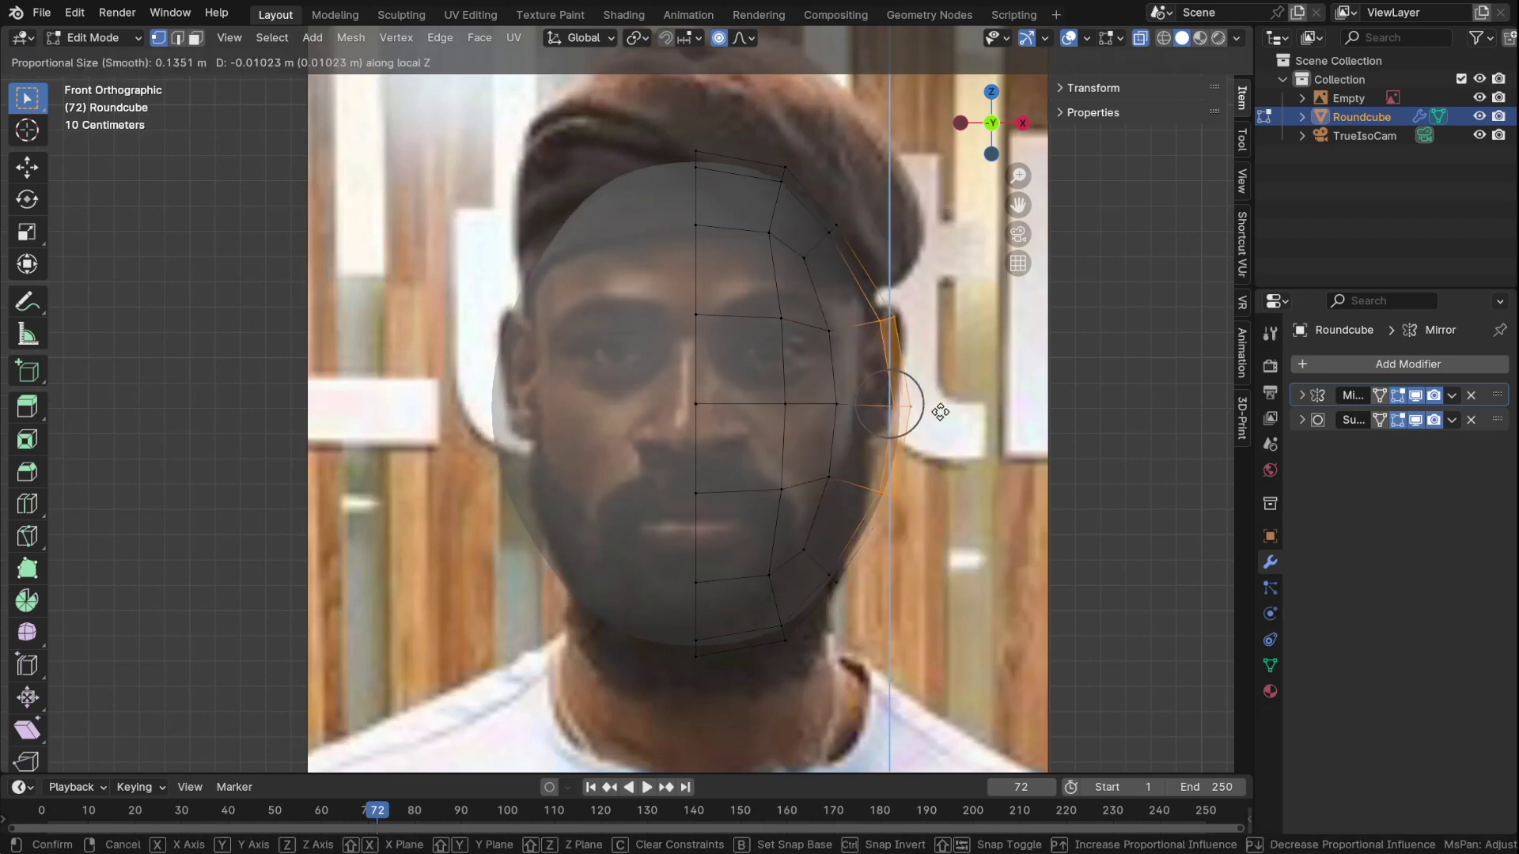
pyautogui.click(939, 411)
pyautogui.press('g')
pyautogui.press('x')
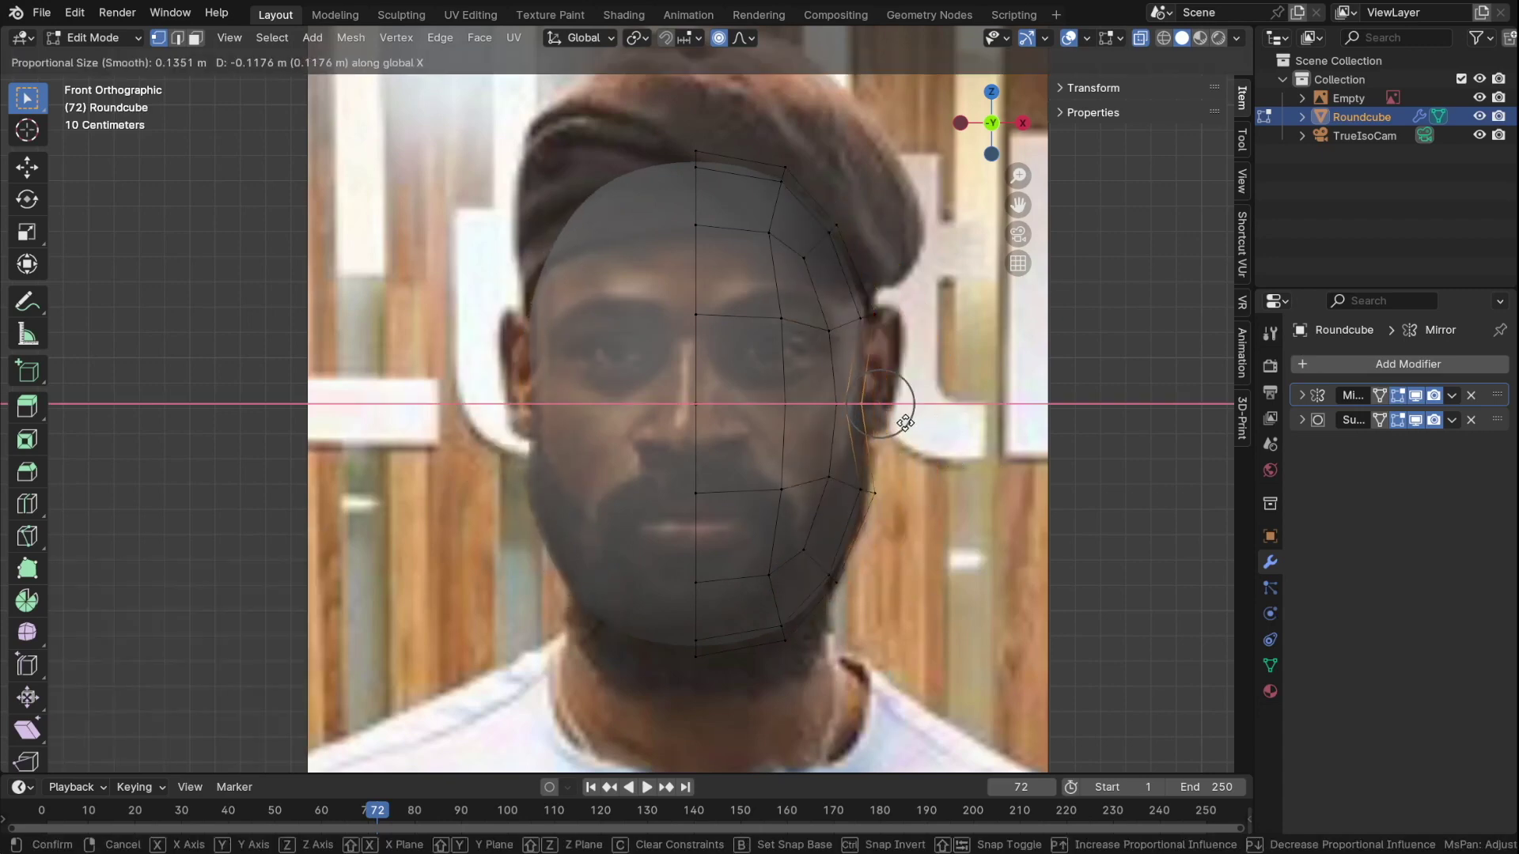
pyautogui.click(904, 423)
pyautogui.moveTo(888, 593); pyautogui.dragTo(669, 451, button='middle')
pyautogui.press('KP_1')
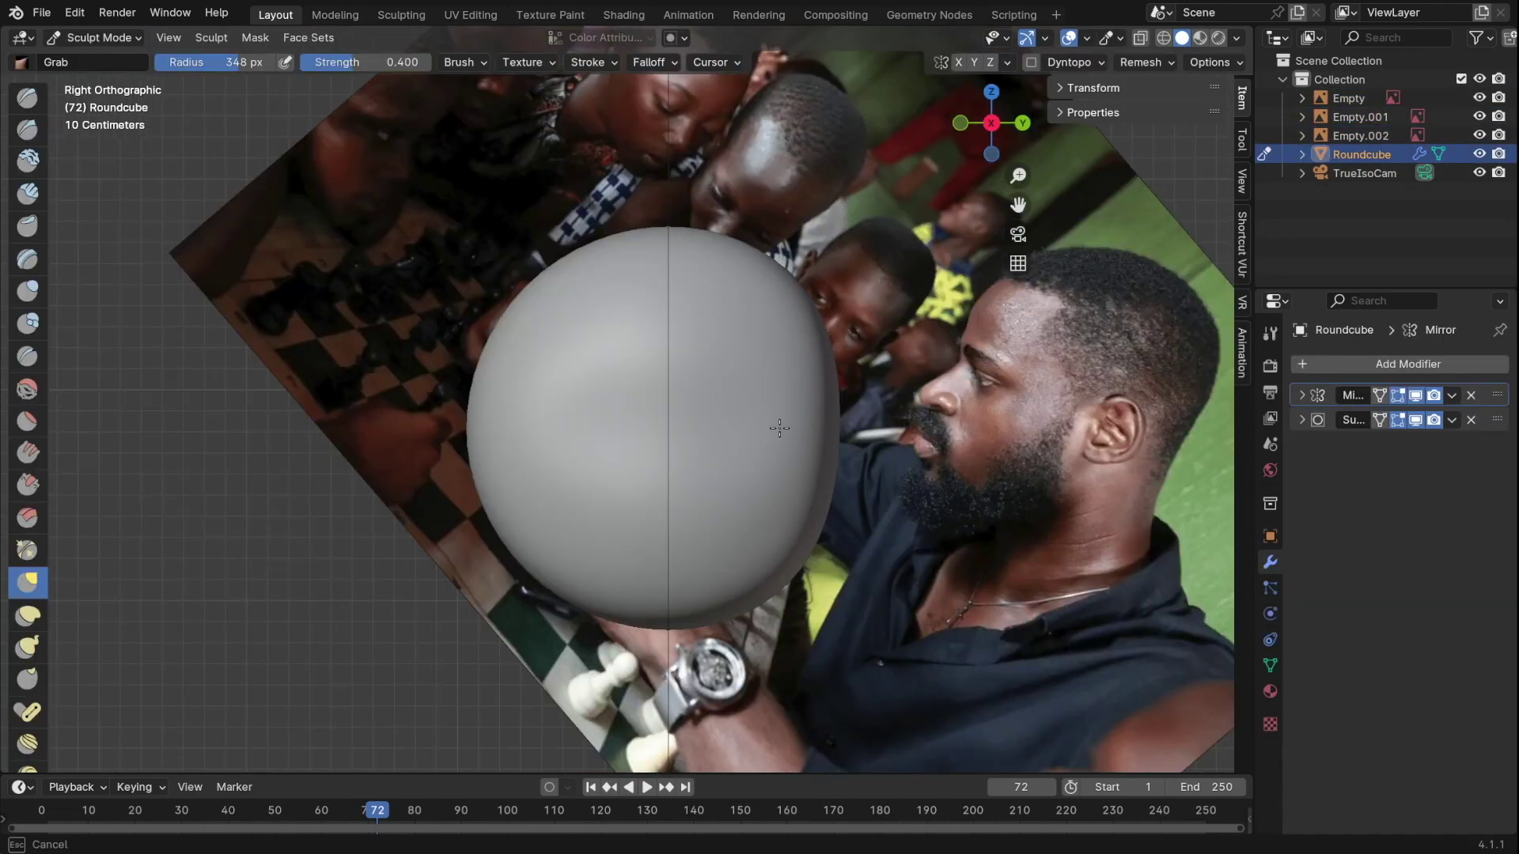
# - Grab-sculpt the head in right side view into a taller egg profile, then return to Object Mode
pyautogui.moveTo(779, 428); pyautogui.dragTo(746, 531)
pyautogui.moveTo(561, 285); pyautogui.dragTo(514, 446, button='middle')
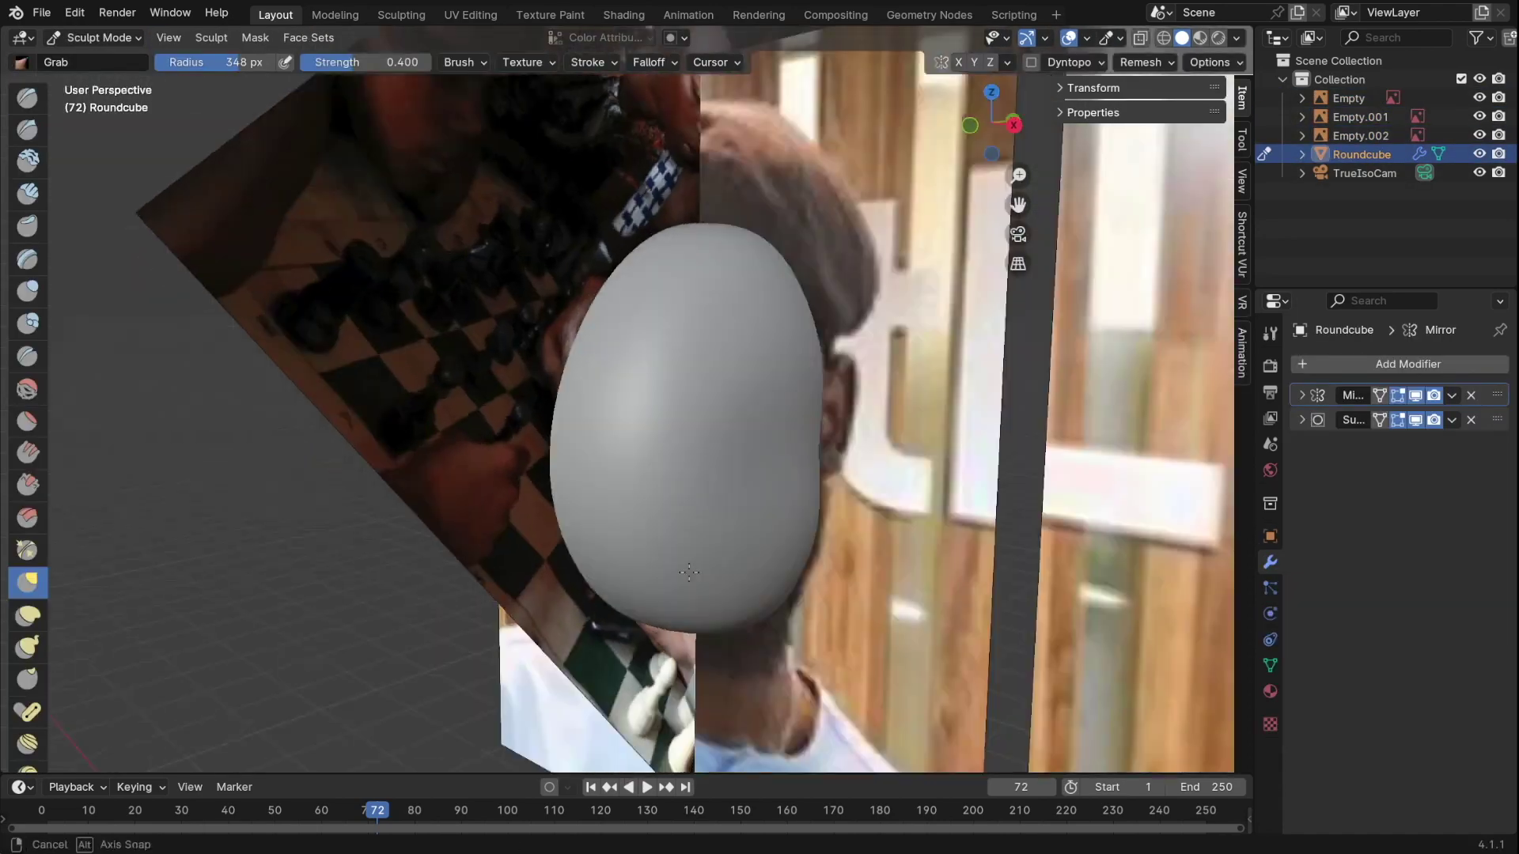
pyautogui.press('KP_3')
pyautogui.moveTo(557, 286); pyautogui.dragTo(545, 425, button='middle')
pyautogui.press('KP_3')
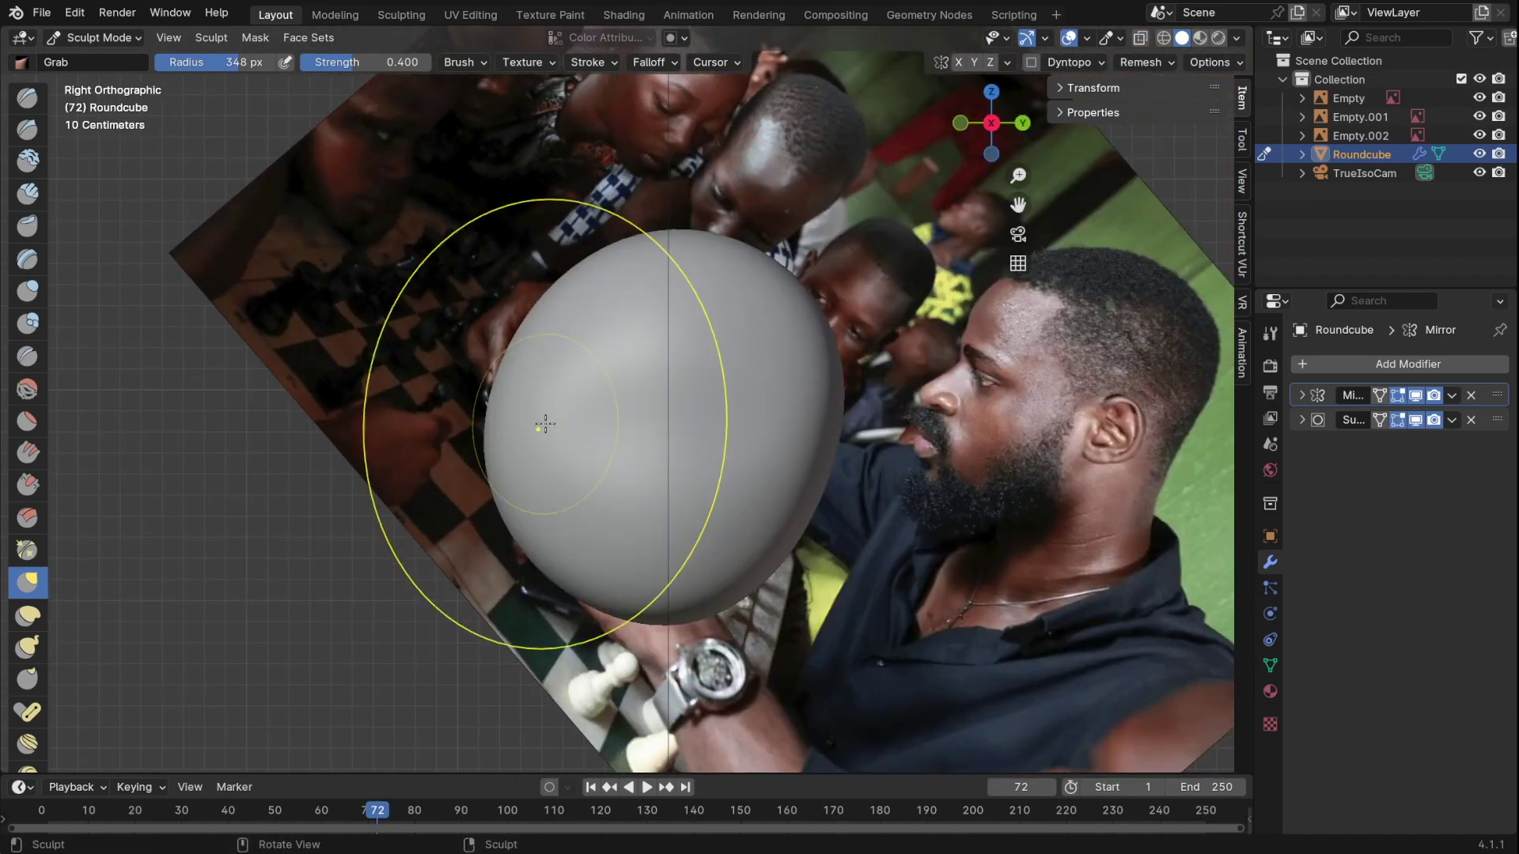
pyautogui.moveTo(546, 304); pyautogui.dragTo(852, 358, button='middle')
pyautogui.press('KP_3')
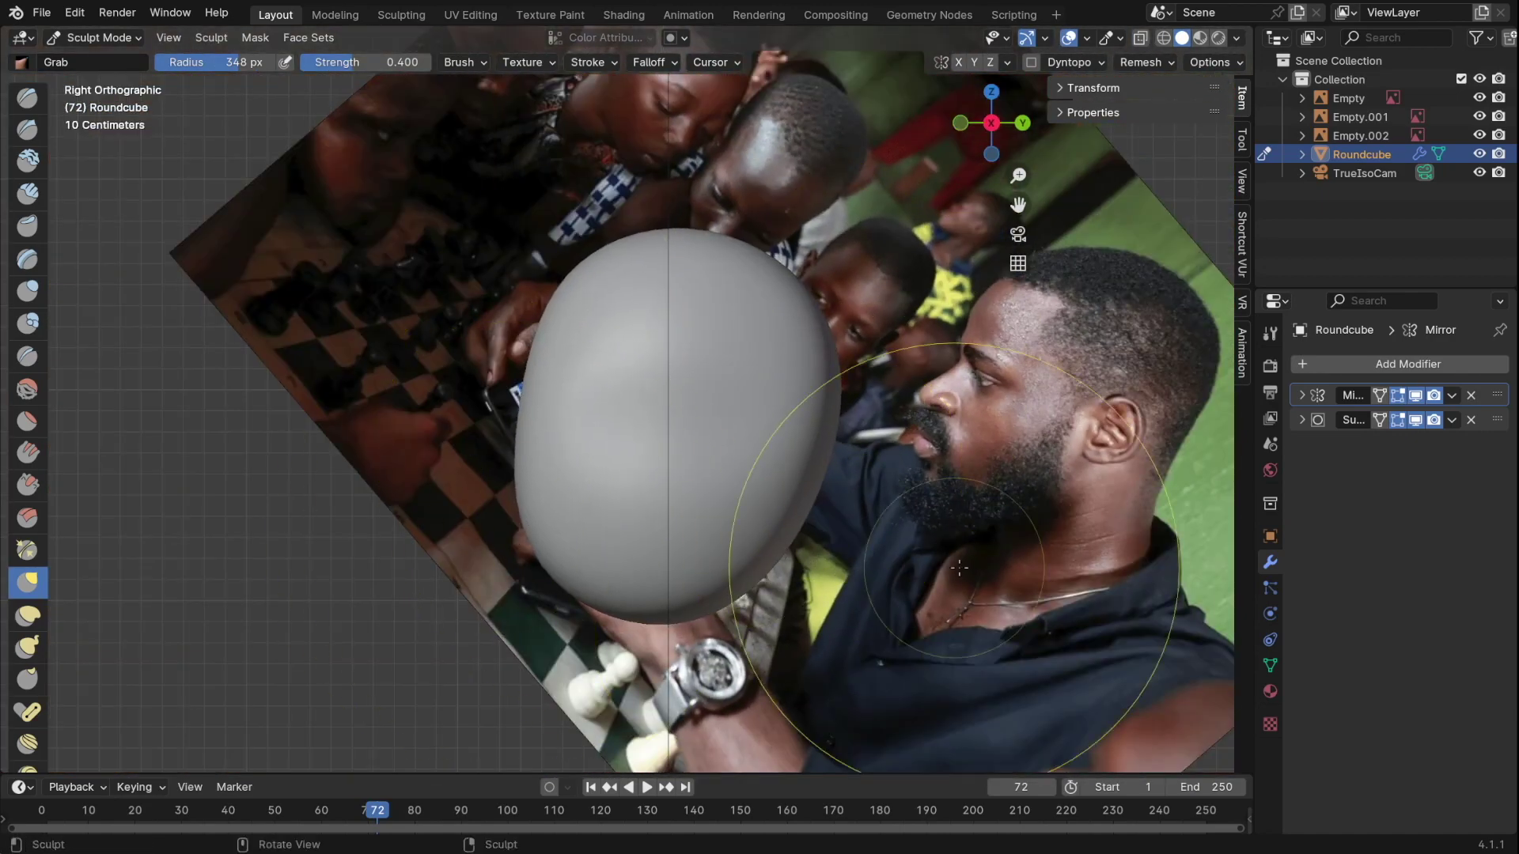
pyautogui.click(106, 58)
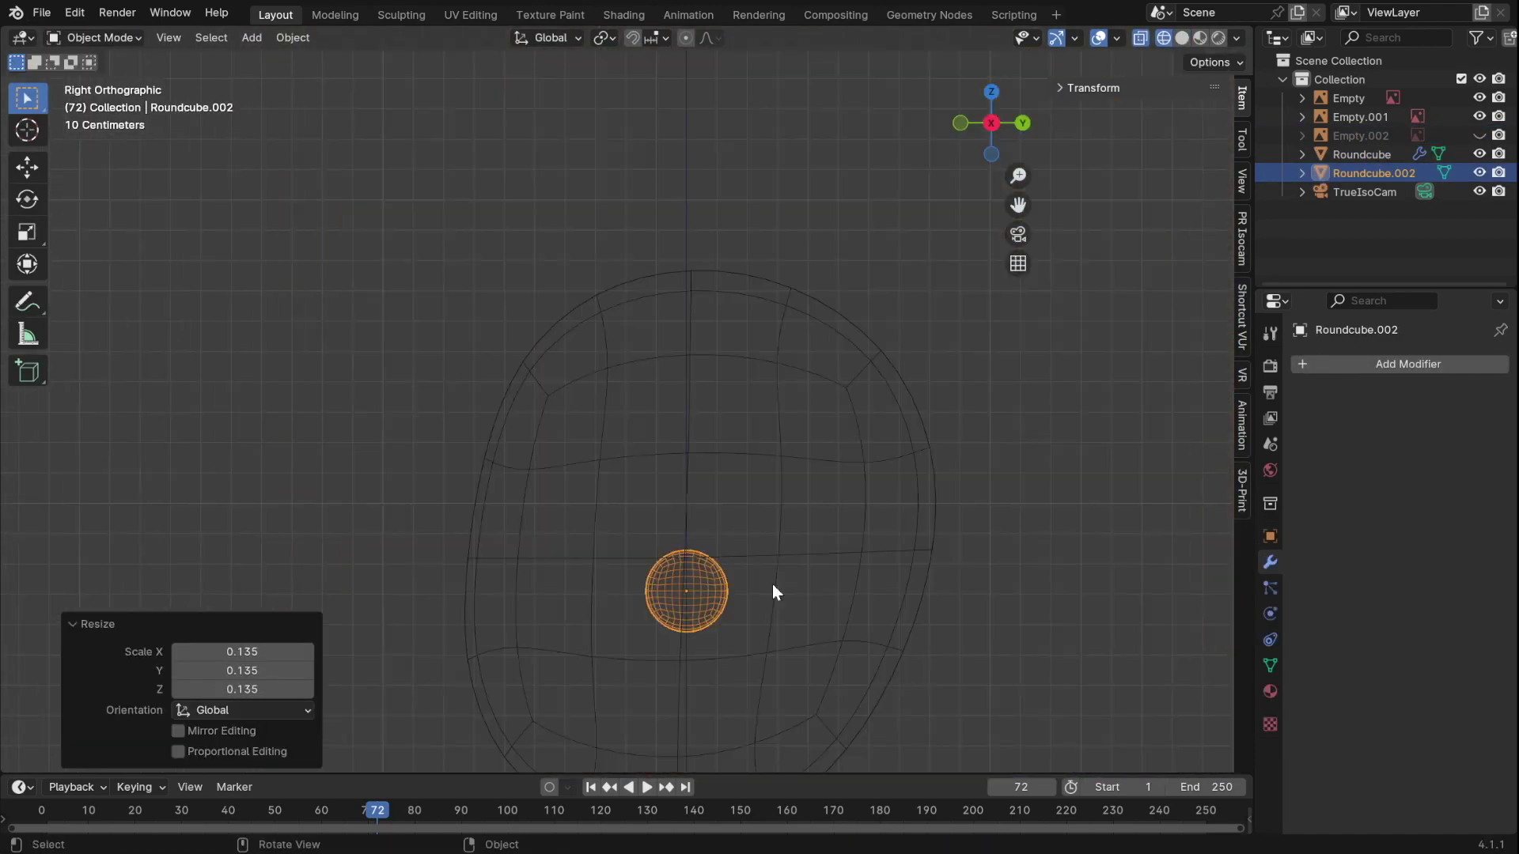
# - Try halving the small sphere with a Mirror modifier, then undo it
pyautogui.press('KP_1')
pyautogui.press('Tab')
pyautogui.hotkey('ctrl', 's')
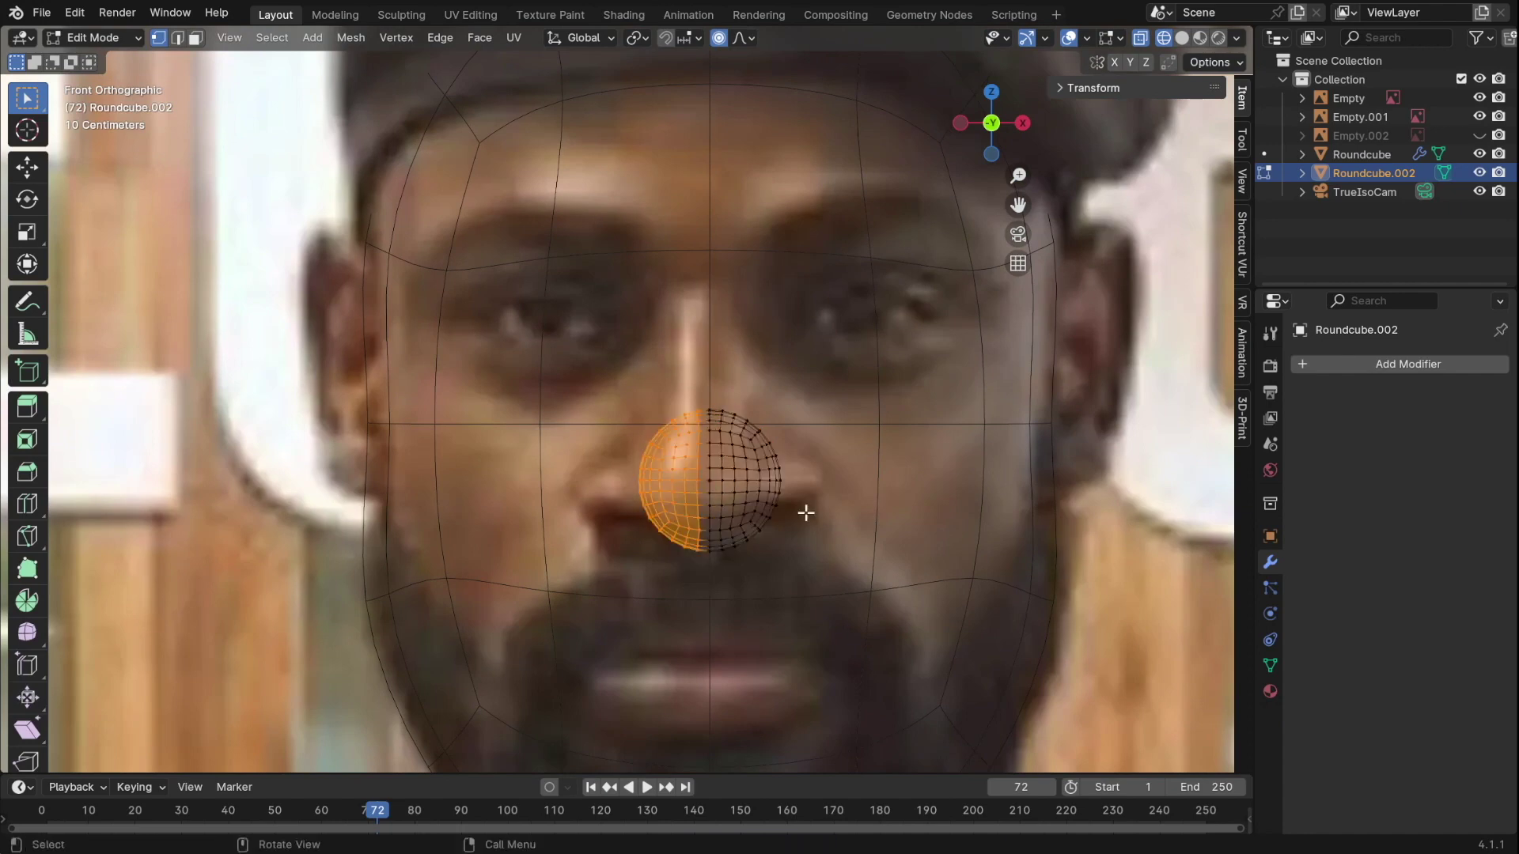
pyautogui.click(747, 534)
pyautogui.click(1407, 364)
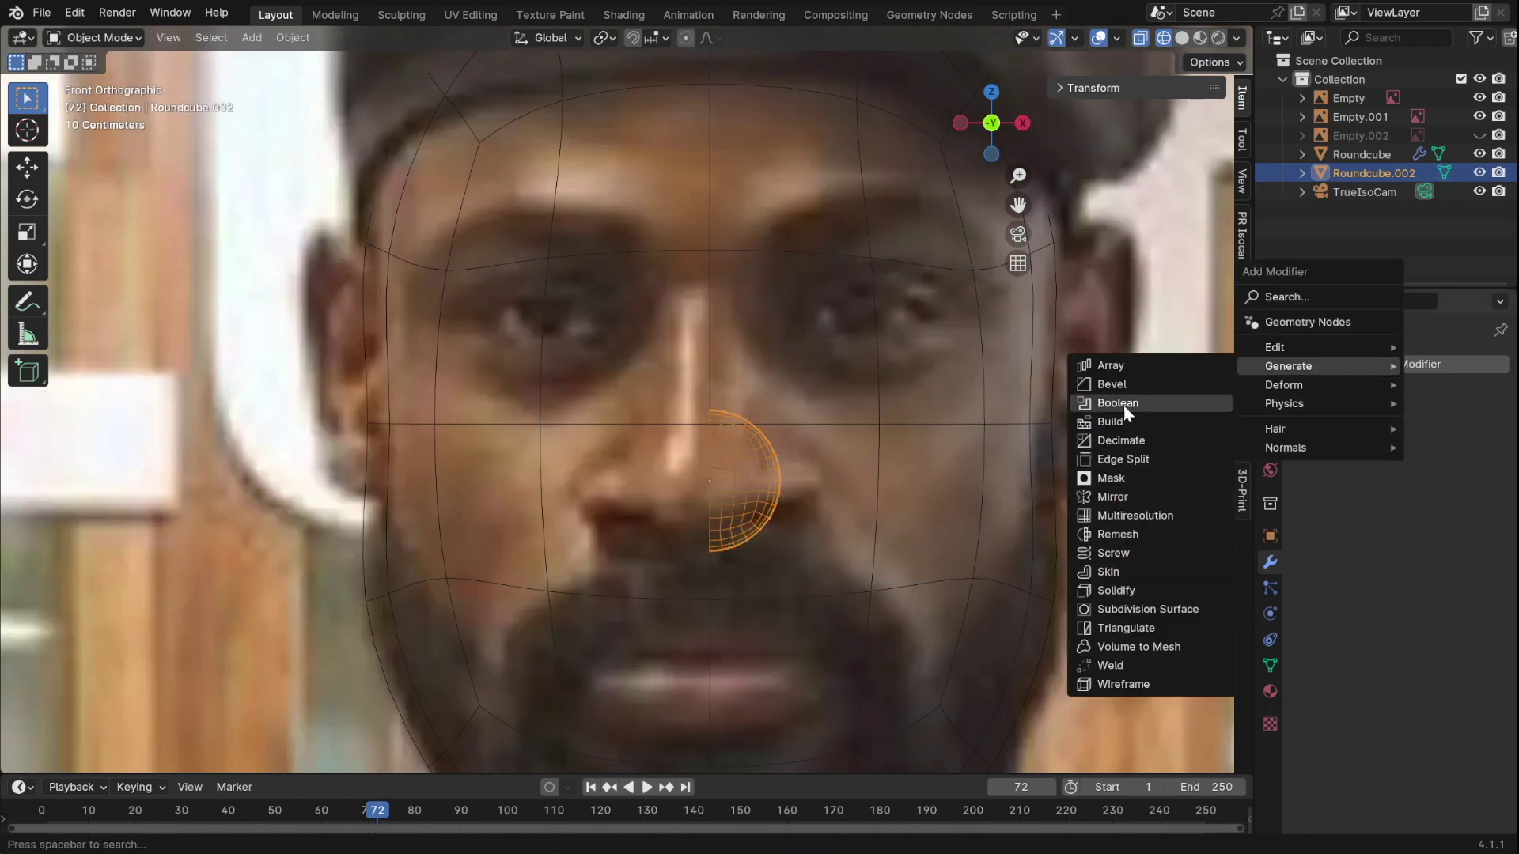
pyautogui.click(1108, 506)
pyautogui.scroll(2, 855, 597)
pyautogui.press('s')
pyautogui.press('x')
pyautogui.press('Escape')
pyautogui.hotkey('ctrl', 'z')
pyautogui.hotkey('ctrl', 'z')
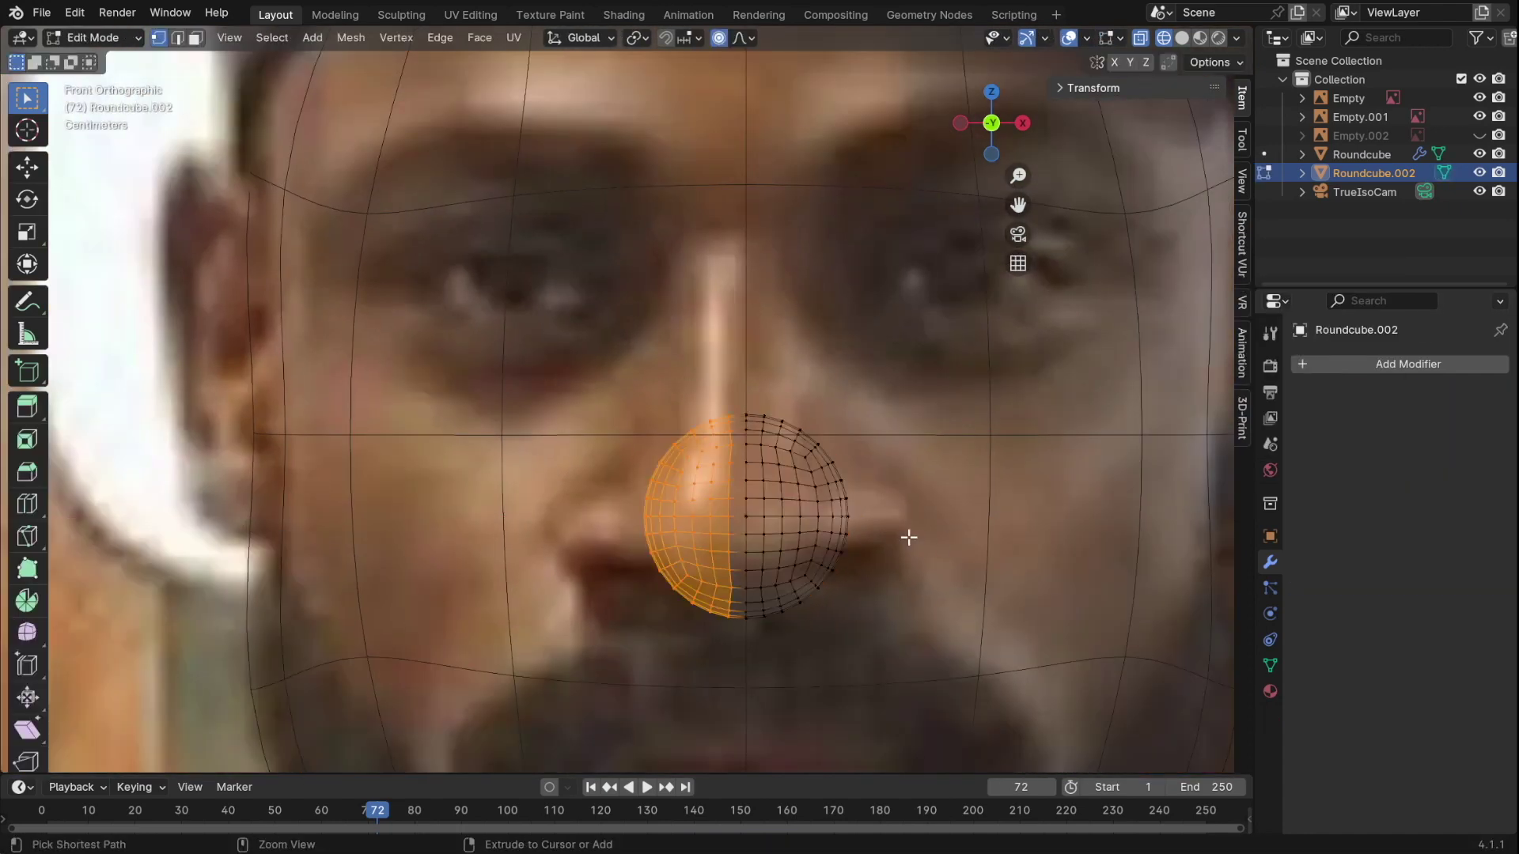
# - Widen the nose sphere along X and stretch its top rows upward along Z
pyautogui.press('a')
pyautogui.press('s')
pyautogui.press('x')
pyautogui.click(1092, 530)
pyautogui.moveTo(917, 483); pyautogui.dragTo(778, 430)
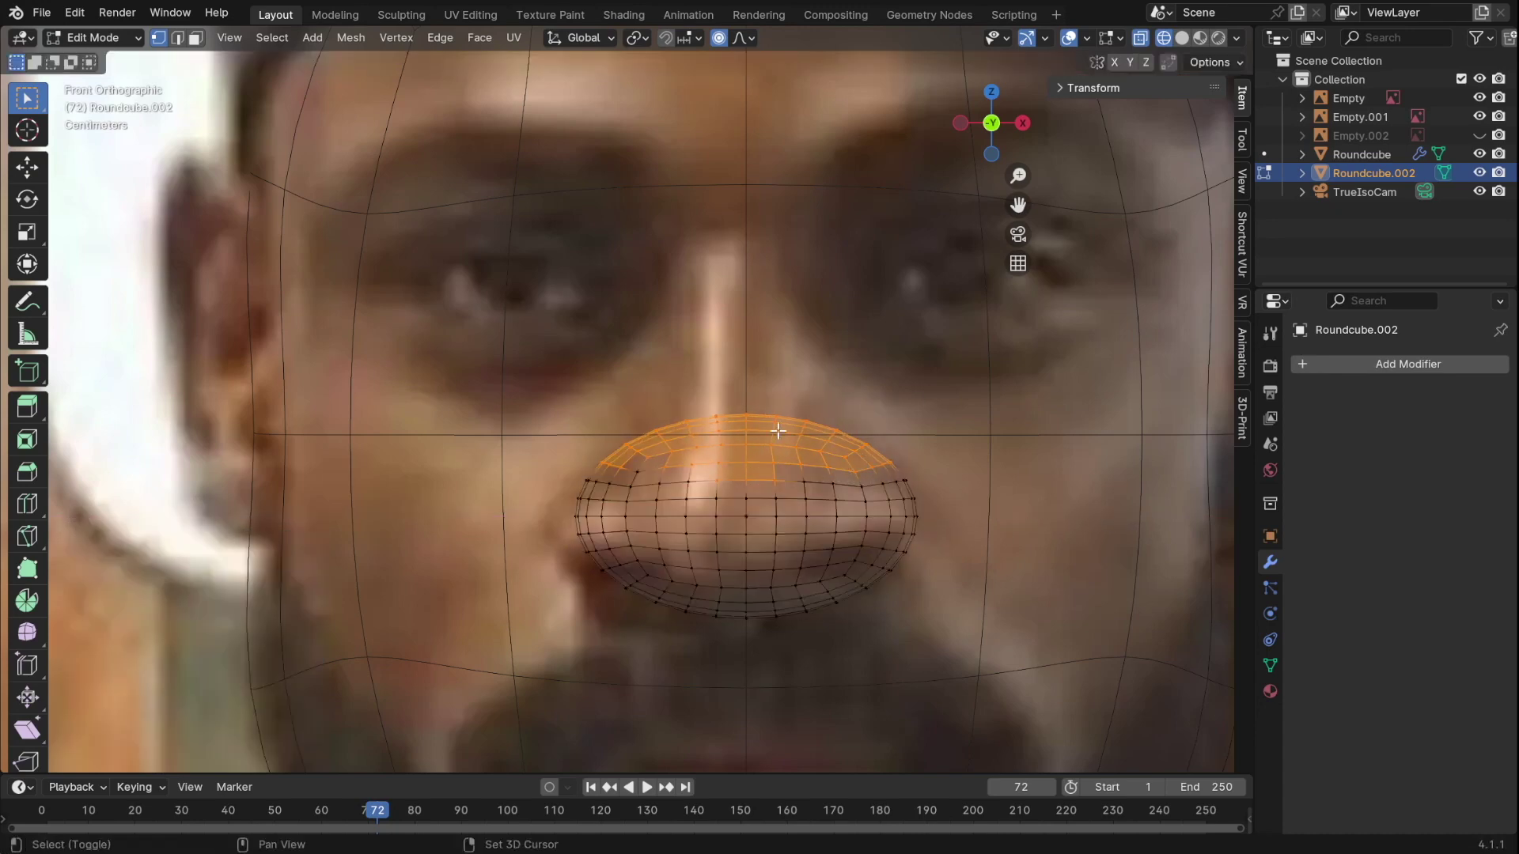
pyautogui.press('g')
pyautogui.press('z')
pyautogui.click(1010, 373)
pyautogui.scroll(-3, 1010, 373)
pyautogui.press('KP_3')
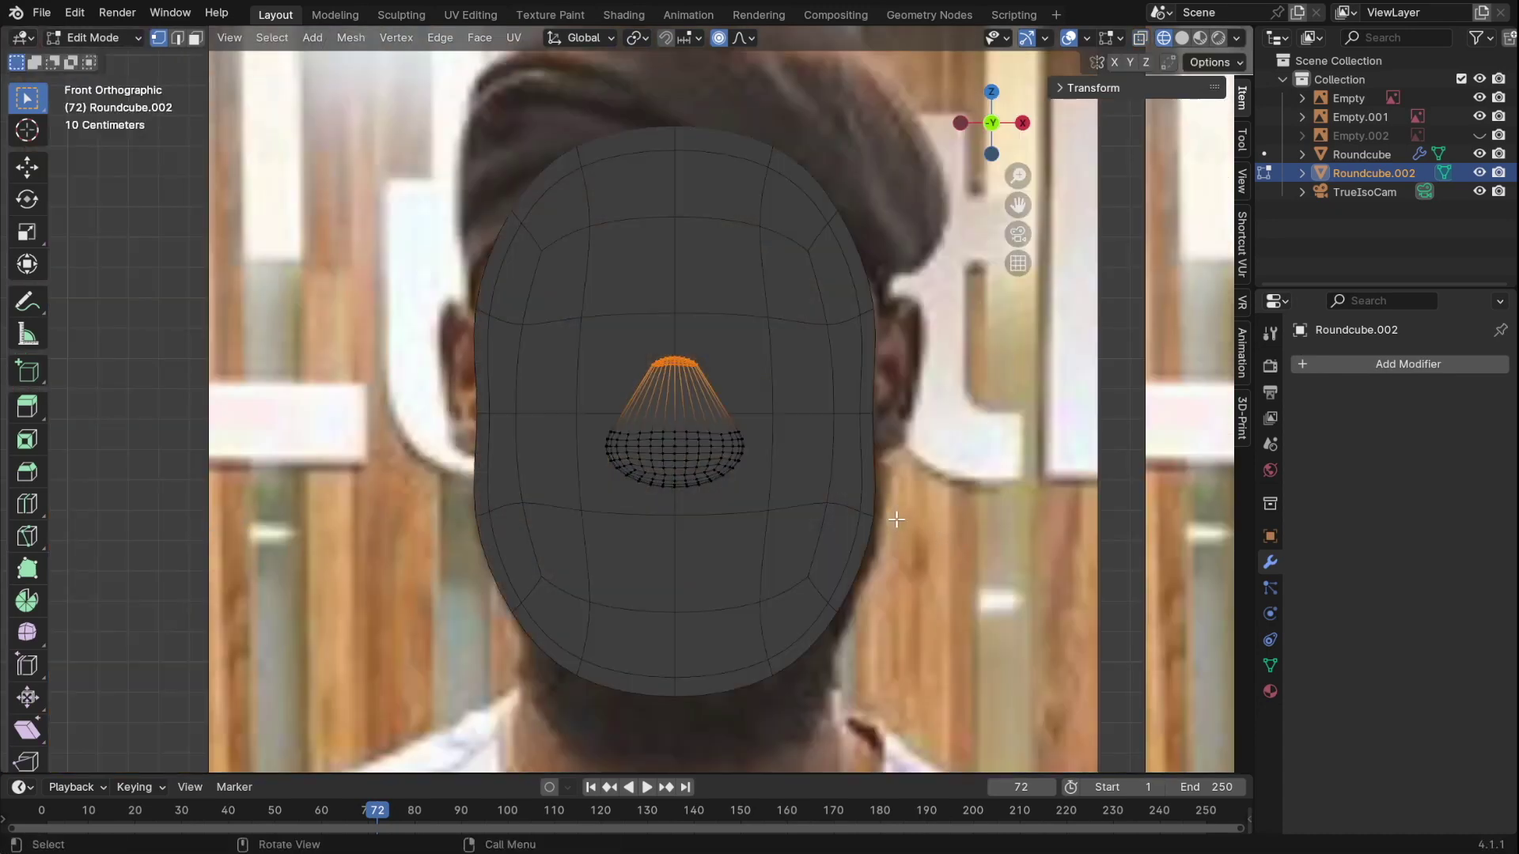
pyautogui.click(472, 386)
# - Flatten the nose's lower part and bottom rows along Z into a flared base
pyautogui.hotkey('ctrl', 'i')
pyautogui.press('KP_1')
pyautogui.press('s')
pyautogui.press('z')
pyautogui.click(667, 501)
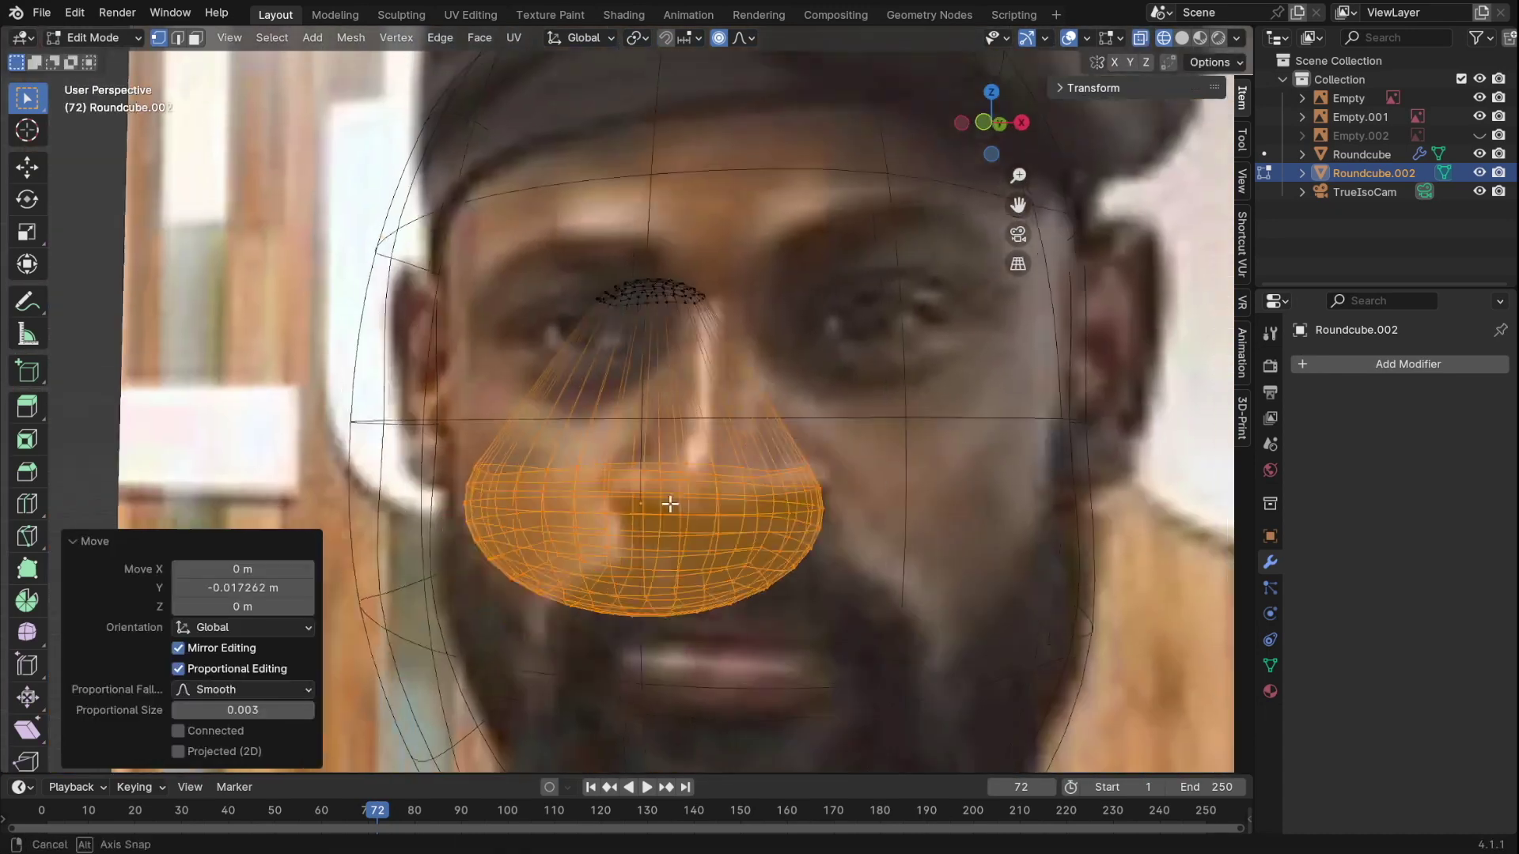
pyautogui.moveTo(857, 599); pyautogui.dragTo(588, 530)
pyautogui.scroll(3, 588, 530)
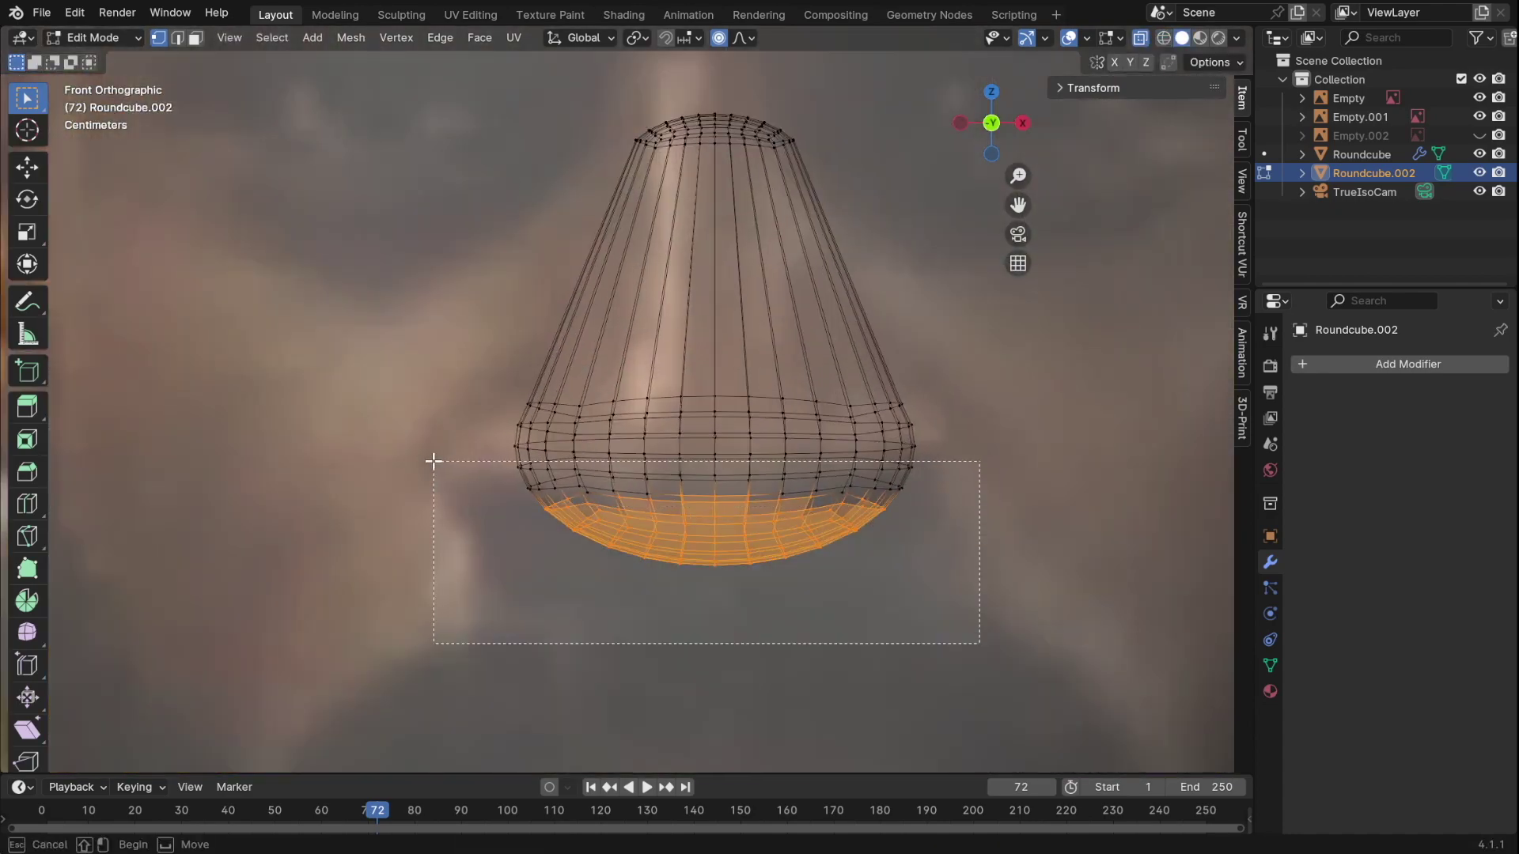
pyautogui.moveTo(432, 461); pyautogui.dragTo(433, 462)
pyautogui.moveTo(624, 469); pyautogui.dragTo(593, 457)
pyautogui.click(878, 555)
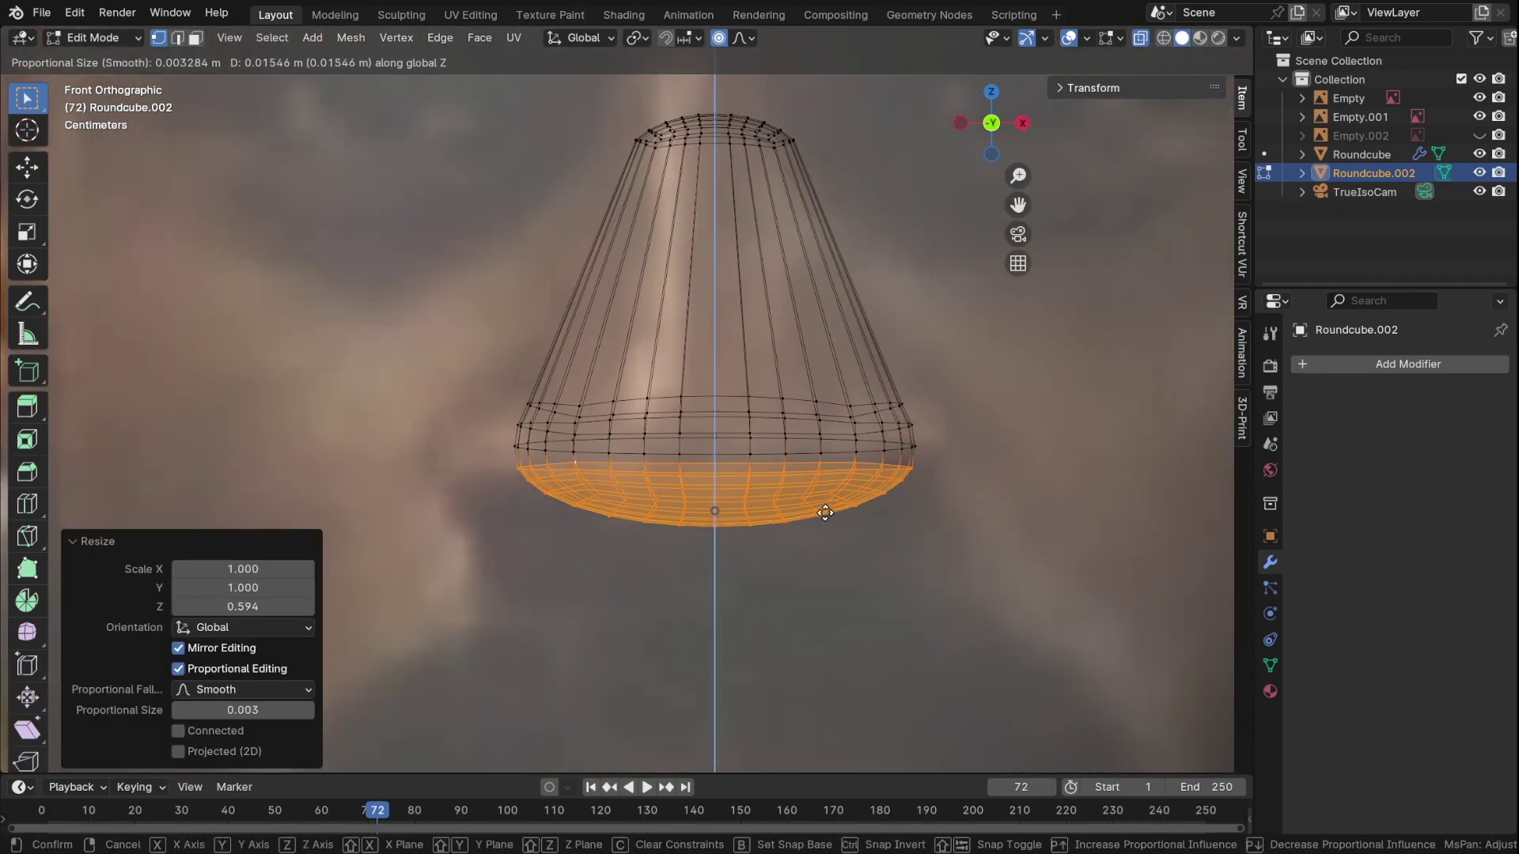
# - Shade the nose smooth and shift its selected vertices along Y
pyautogui.moveTo(878, 555); pyautogui.dragTo(902, 484, button='middle')
pyautogui.press('Tab')
pyautogui.rightClick(712, 474)
pyautogui.click(715, 497)
pyautogui.moveTo(715, 497)
pyautogui.mouseDown(button='middle')
pyautogui.moveTo(750, 478)
pyautogui.moveTo(838, 498)
pyautogui.moveTo(677, 486)
pyautogui.mouseUp(button='middle')
pyautogui.press('Tab')
pyautogui.press('g')
pyautogui.press('y')
pyautogui.click(849, 496)
pyautogui.press('Tab')
# - Adjust the nose ridge edges in side view to seat the nose on the face
pyautogui.scroll(-3, 646, 481)
pyautogui.scroll(4, 778, 419)
pyautogui.moveTo(778, 419); pyautogui.dragTo(690, 435, button='middle')
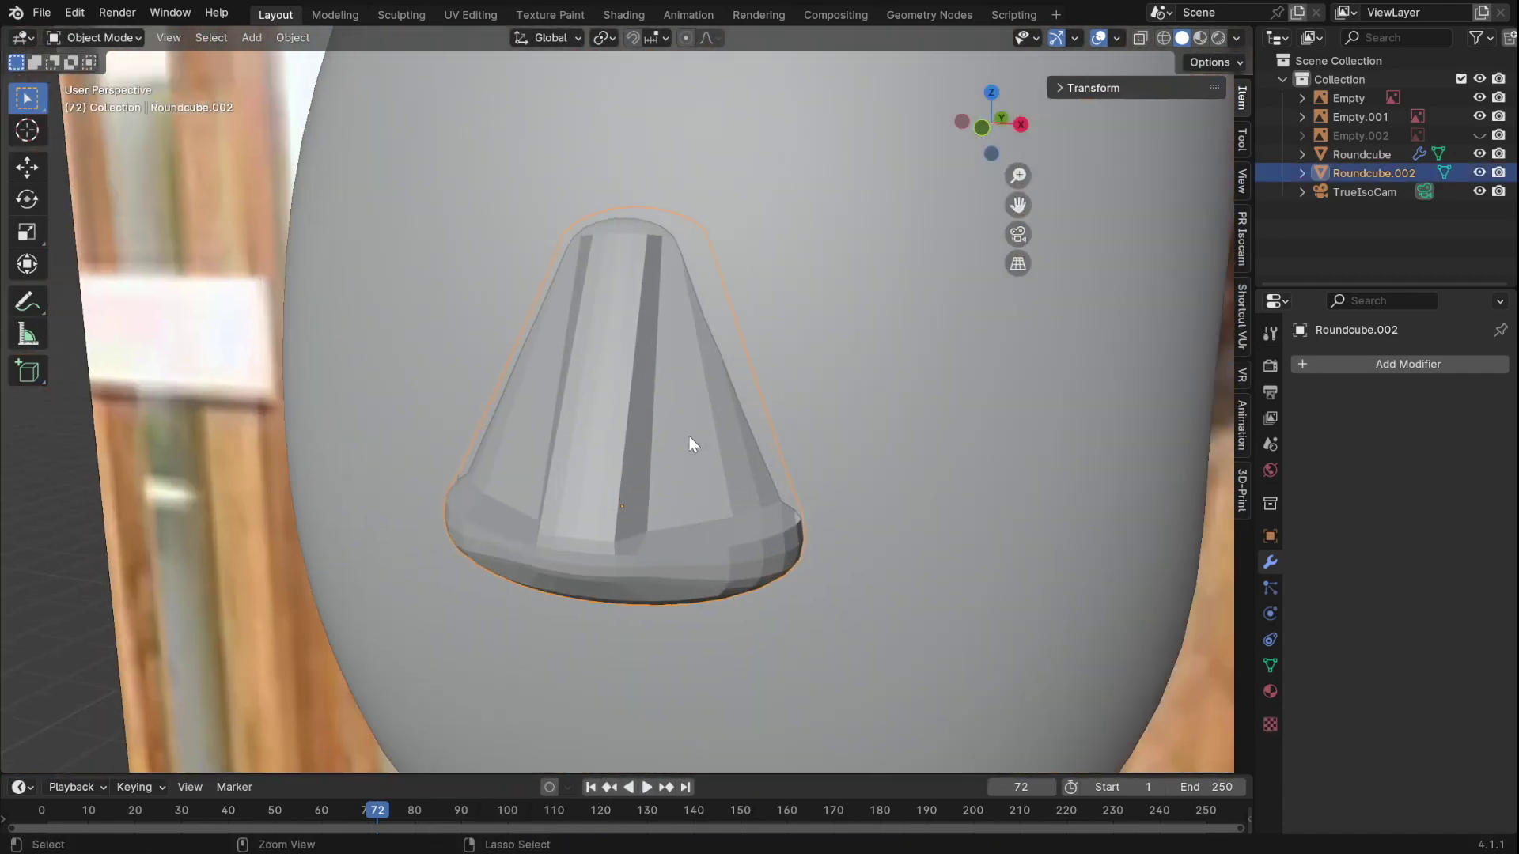
pyautogui.press('Tab')
pyautogui.press('KP_3')
pyautogui.keyDown('alt'); pyautogui.click(677, 572); pyautogui.keyUp('alt')
pyautogui.click(856, 563)
pyautogui.press('Tab')
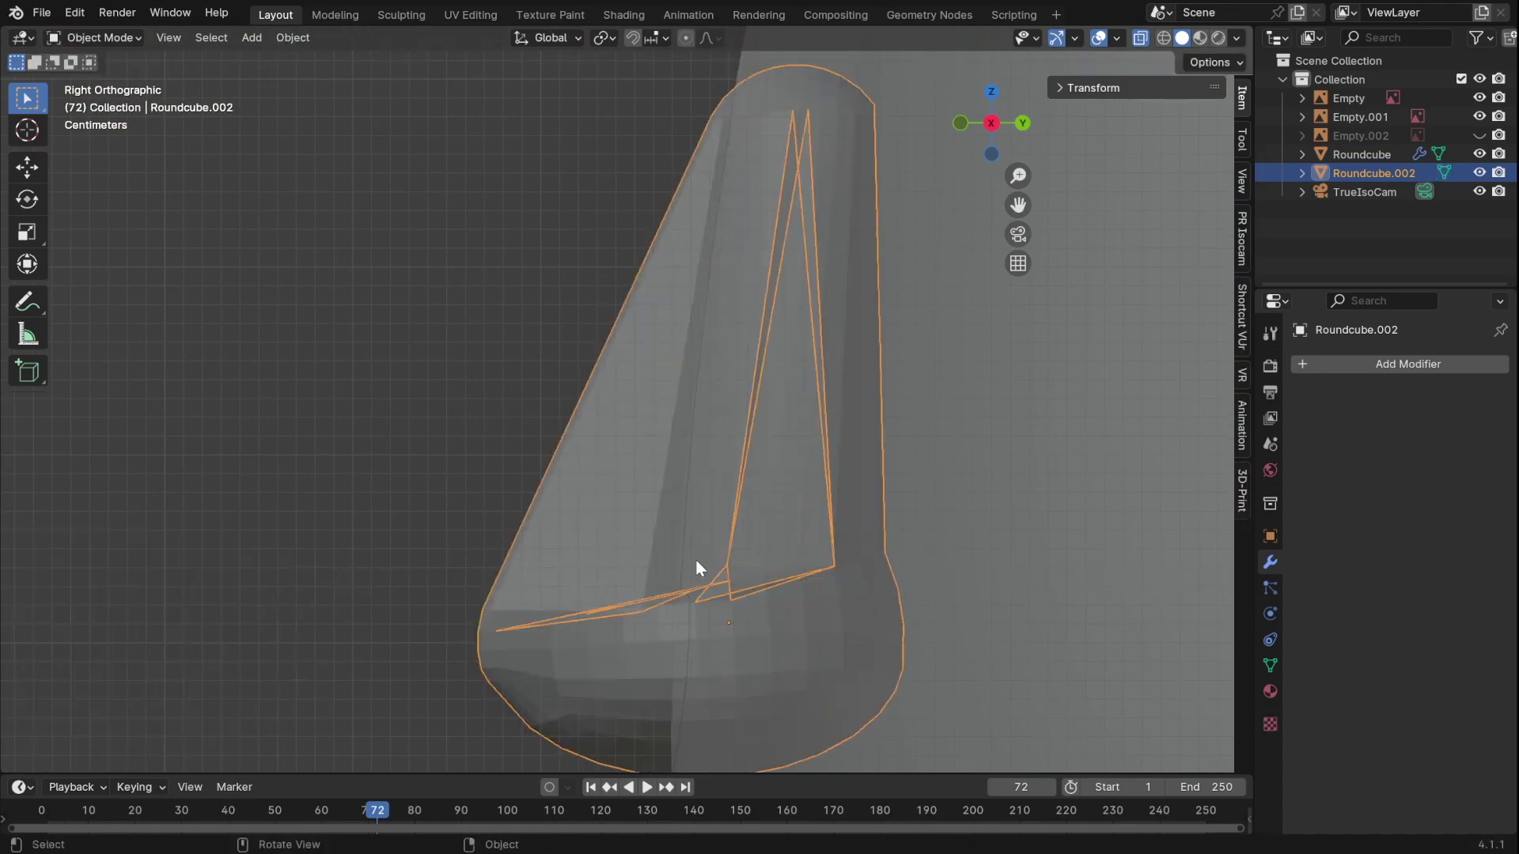
pyautogui.moveTo(696, 570); pyautogui.dragTo(696, 507, button='middle')
# - Give the nose a level-2 Subdivision Surface and smooth shading
pyautogui.hotkey('ctrl', '2')
pyautogui.rightClick(695, 481)
pyautogui.click(712, 490)
pyautogui.scroll(-2, 639, 440)
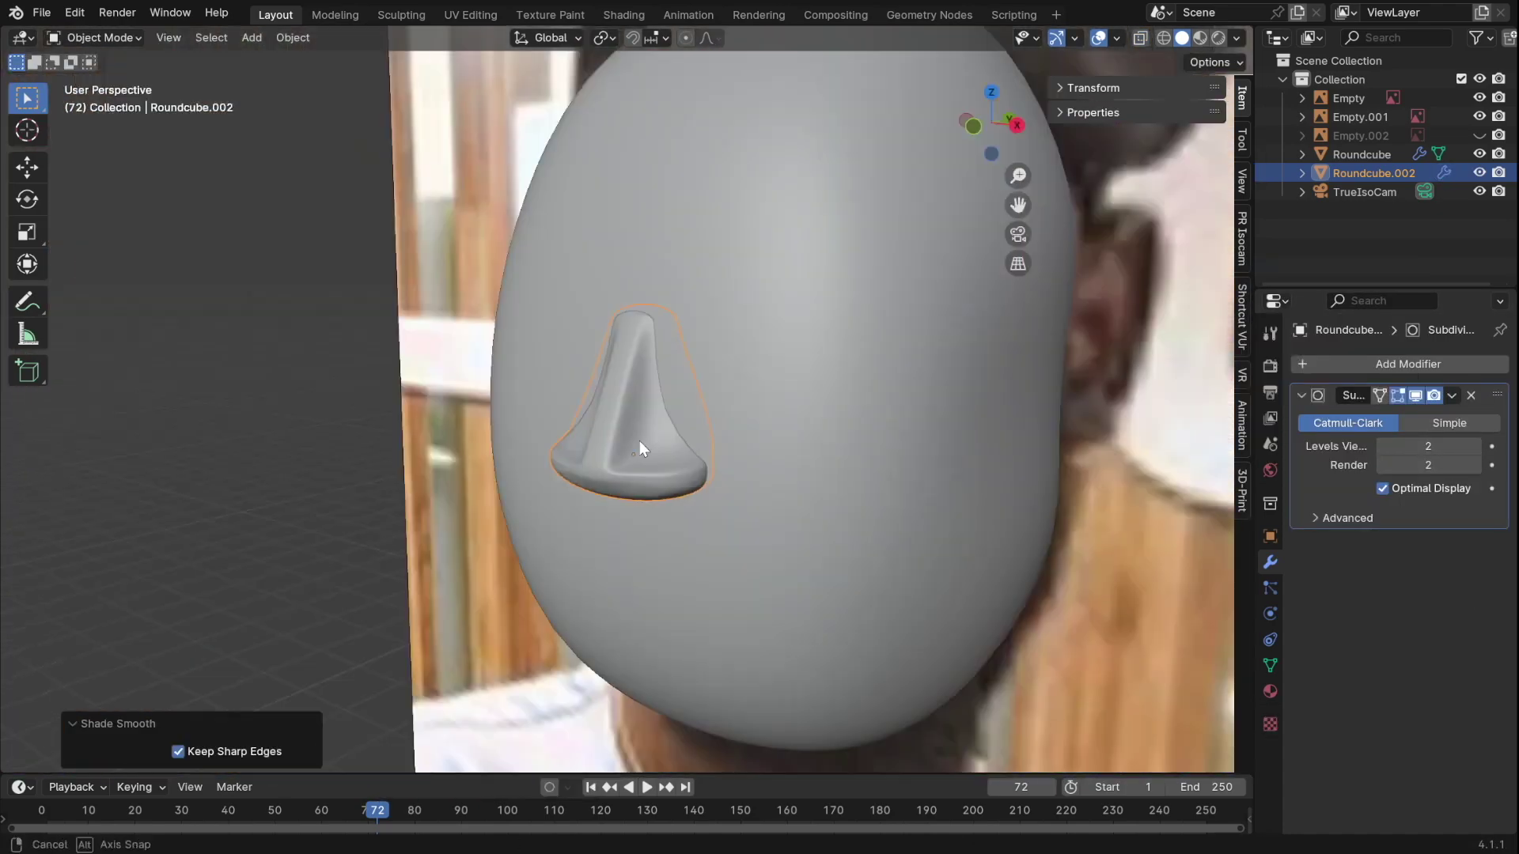
pyautogui.scroll(-2, 718, 430)
# - Save the project and frame the head in a straight front view
pyautogui.scroll(-3, 718, 431)
pyautogui.hotkey('ctrl', 's')
pyautogui.click(653, 447)
pyautogui.scroll(-1, 654, 447)
pyautogui.press('KP_1')
pyautogui.press('KP_Decimal')
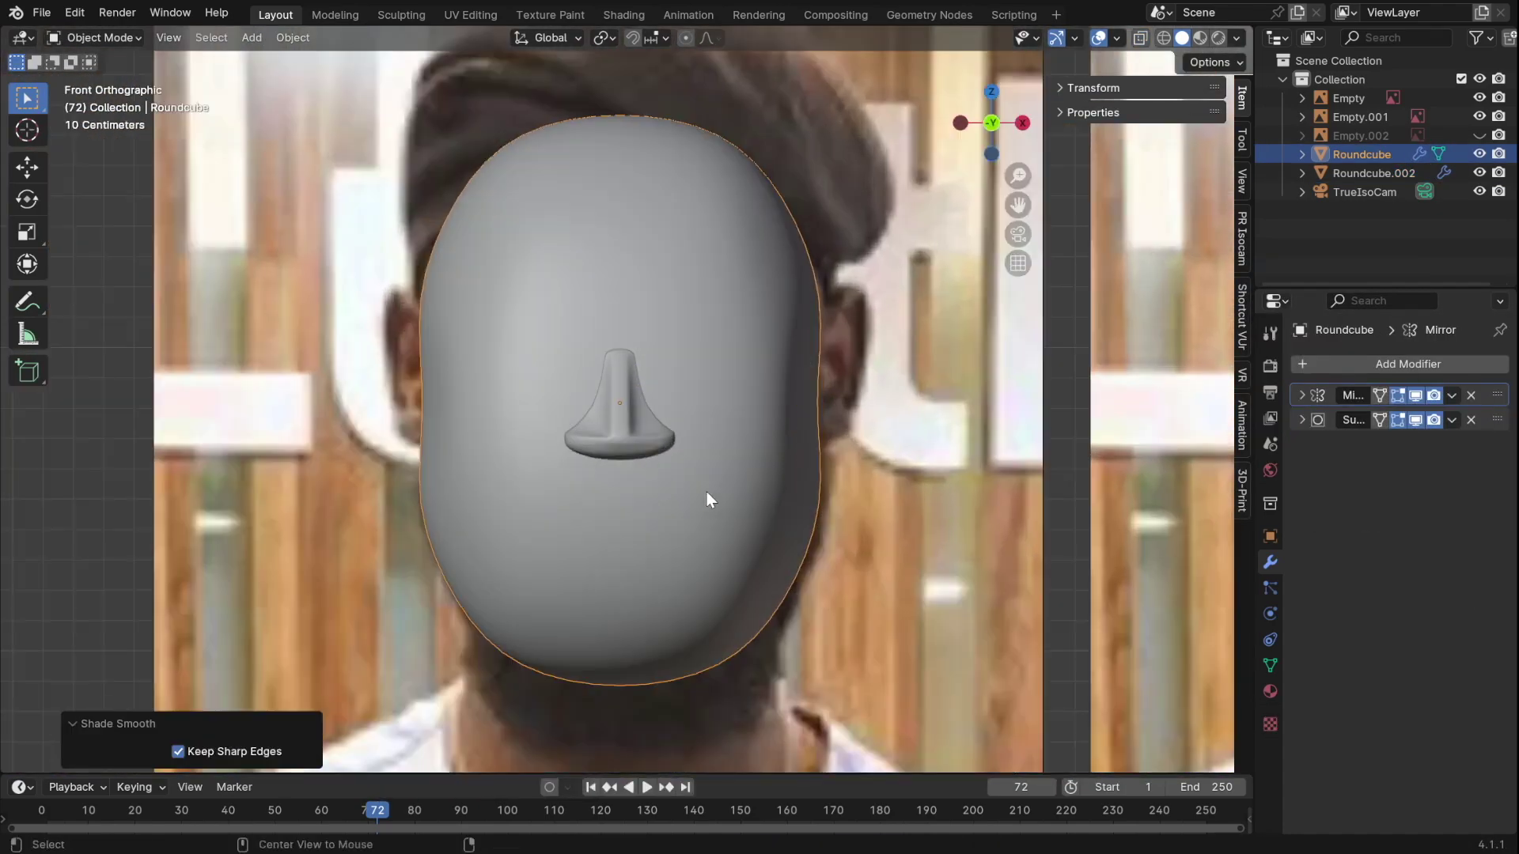
# - Separate the lower head faces into a new jaw object, Roundcube.001
pyautogui.press('Tab')
pyautogui.click(780, 542)
pyautogui.moveTo(780, 543)
pyautogui.mouseDown(button='middle')
pyautogui.moveTo(770, 603)
pyautogui.moveTo(775, 554)
pyautogui.mouseUp(button='middle')
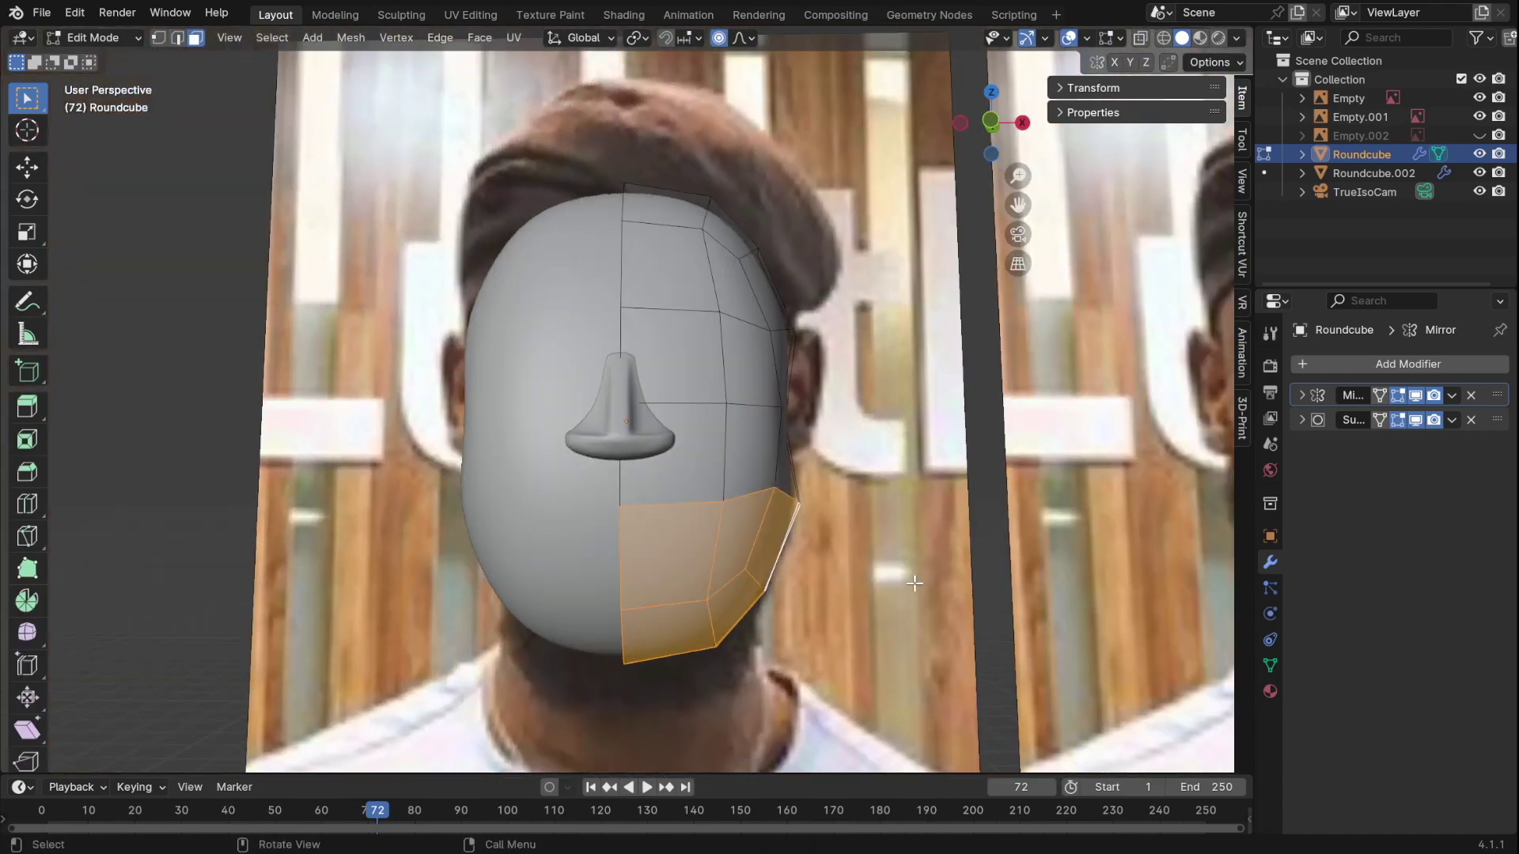
pyautogui.hotkey('shift', 'd')
pyautogui.press('p')
pyautogui.press('Tab')
pyautogui.click(1373, 173)
# - Give the jaw piece Solidify and Subdivision modifiers and reposition it
pyautogui.click(1408, 364)
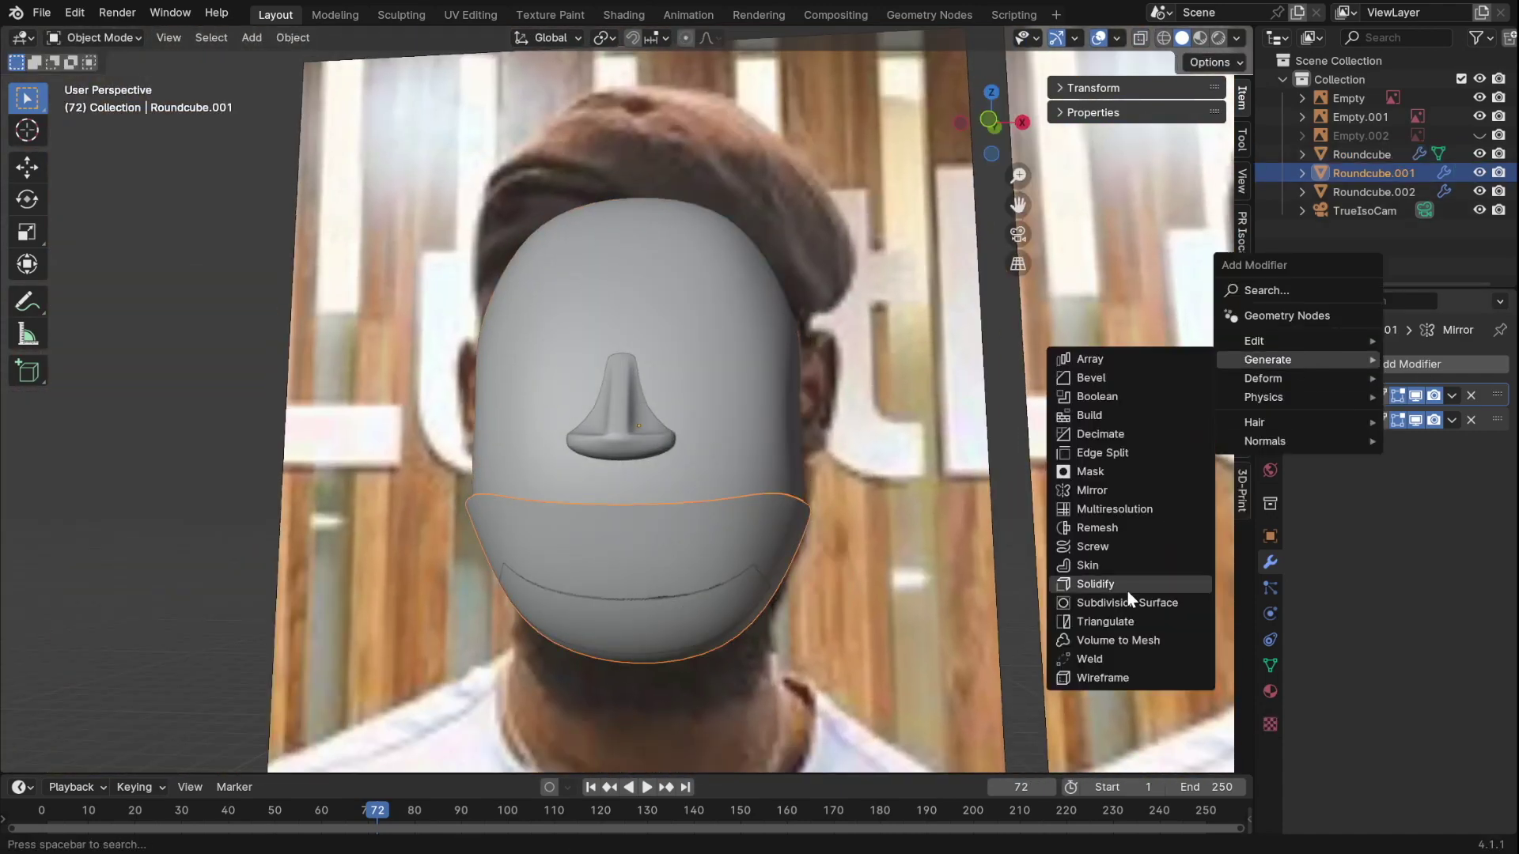
pyautogui.click(1029, 582)
pyautogui.scroll(2, 988, 674)
pyautogui.hotkey('ctrl', '1')
pyautogui.press('g')
pyautogui.click(988, 674)
# - Set the jaw piece's origin and move it forward along Y
pyautogui.press('KP_3')
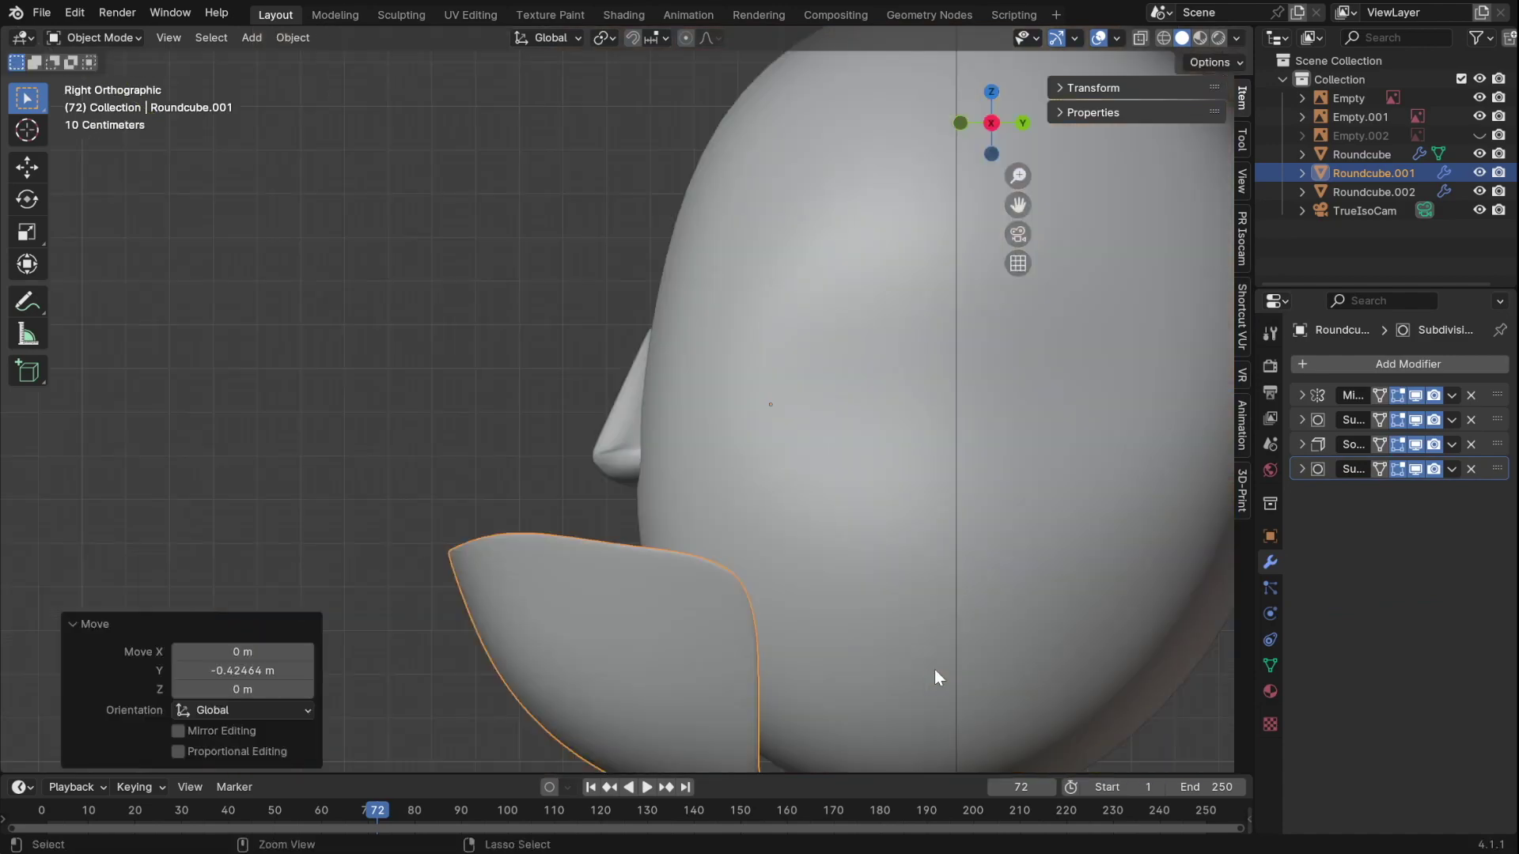
pyautogui.rightClick(783, 507)
pyautogui.click(894, 571)
pyautogui.press('KP_3')
pyautogui.press('g')
pyautogui.press('y')
pyautogui.click(1046, 589)
# - Move the jaw's outer vertices so its outline follows the jawline
pyautogui.press('KP_1')
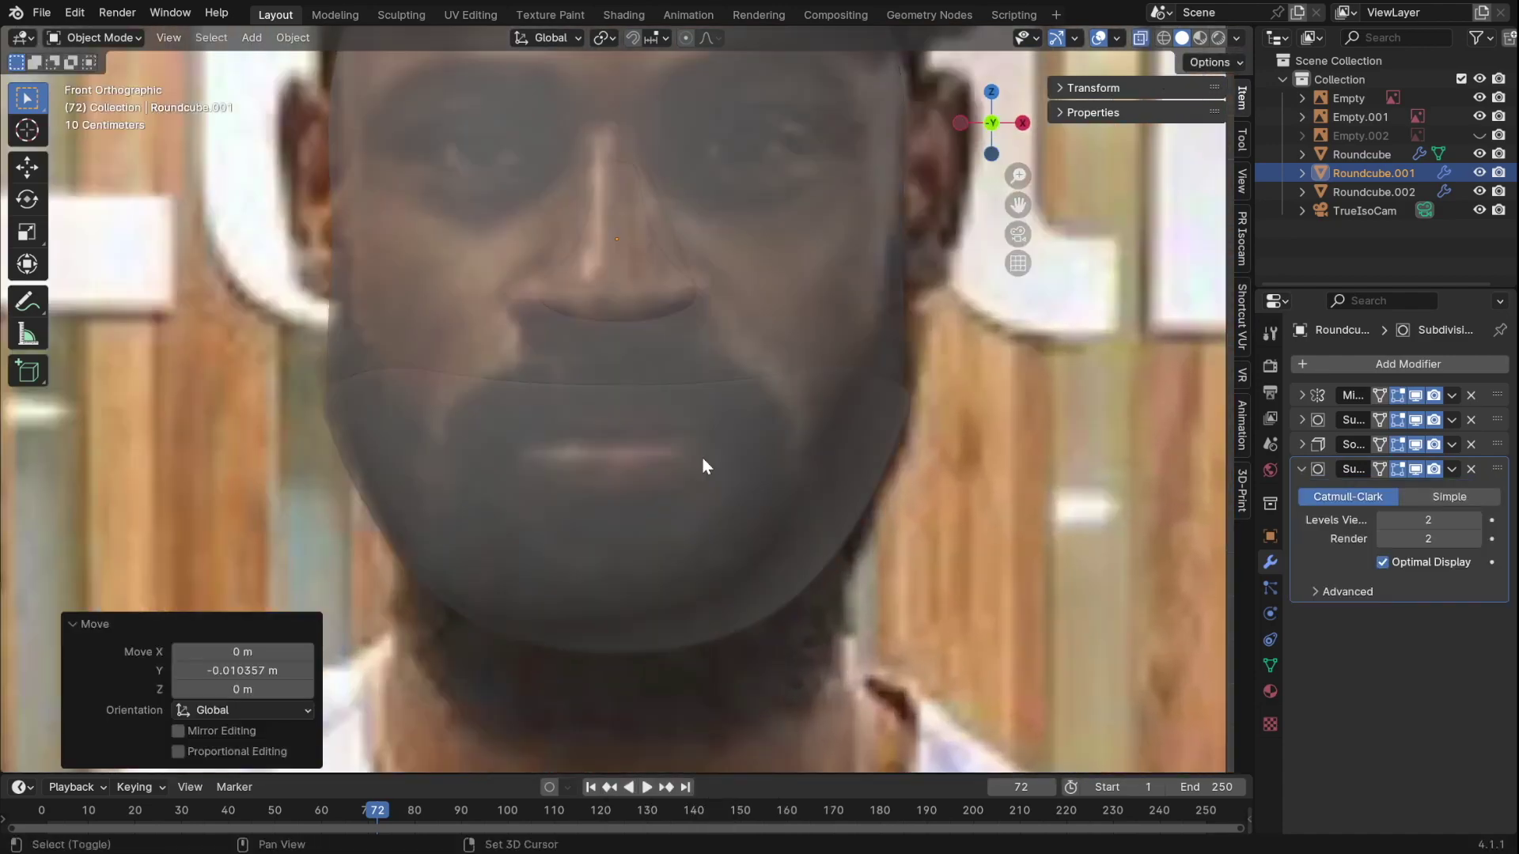
pyautogui.press('Tab')
pyautogui.scroll(3, 748, 415)
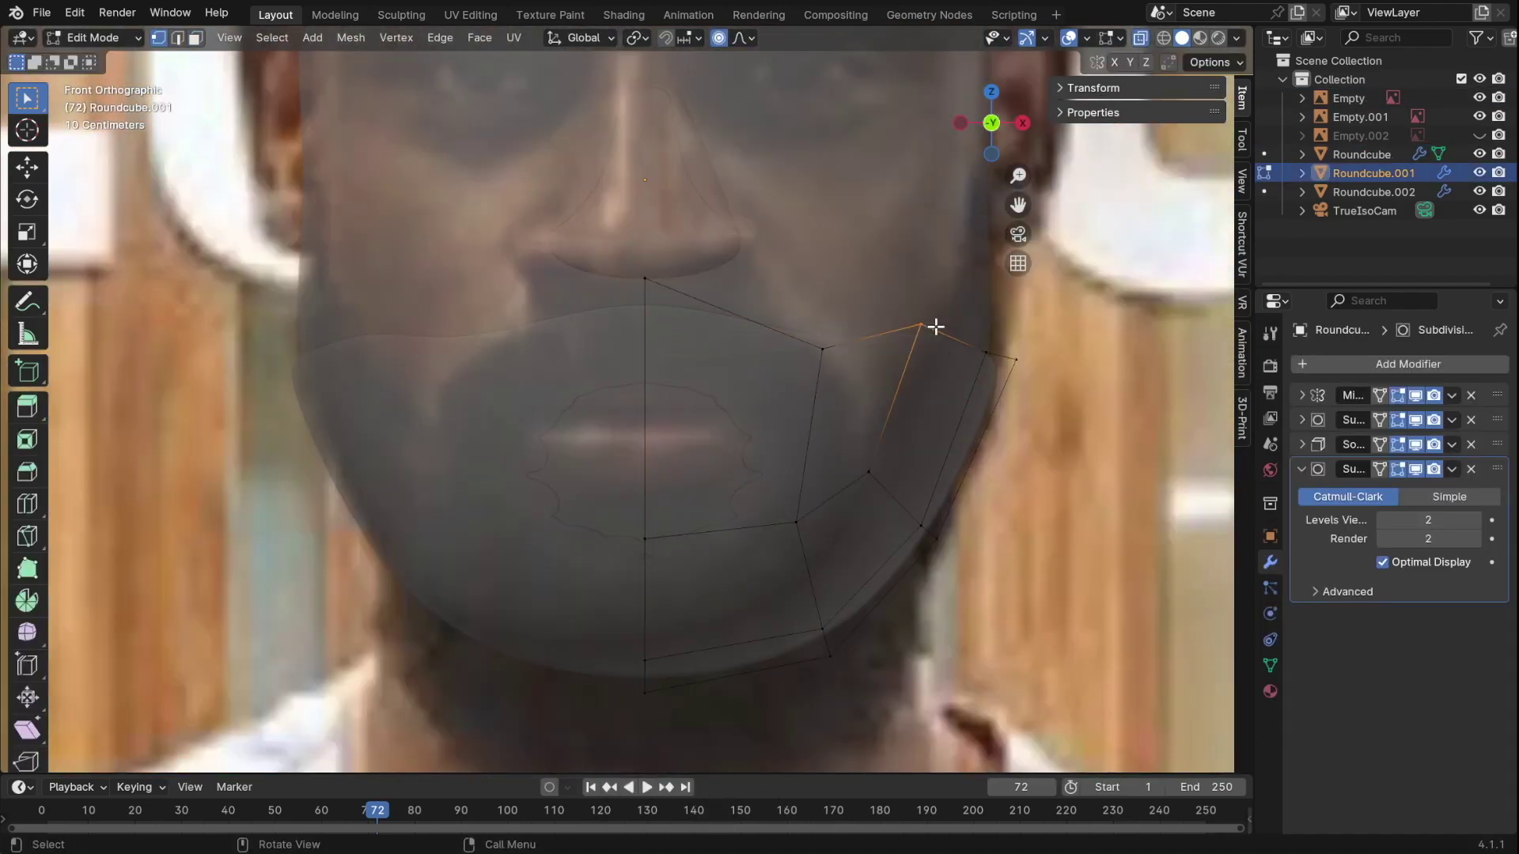
pyautogui.press('g')
pyautogui.click(833, 430)
pyautogui.press('KP_3')
pyautogui.press('KP_1')
pyautogui.click(913, 522)
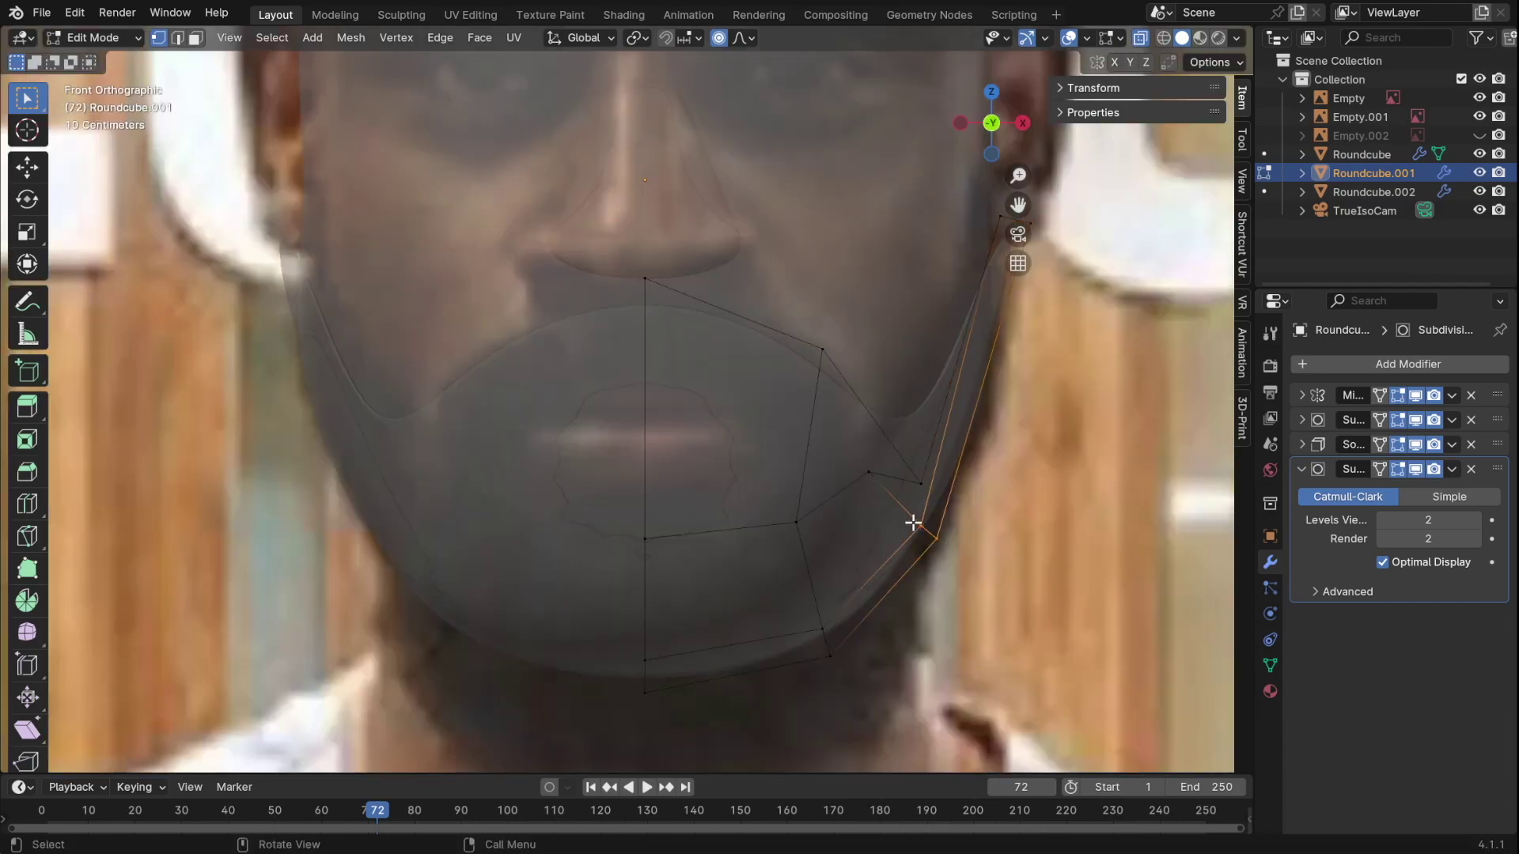
pyautogui.press('Tab')
# - Reselect the head in edit mode from the front view
pyautogui.click(717, 462)
pyautogui.press('Tab')
pyautogui.press('KP_1')
pyautogui.scroll(3, 716, 462)
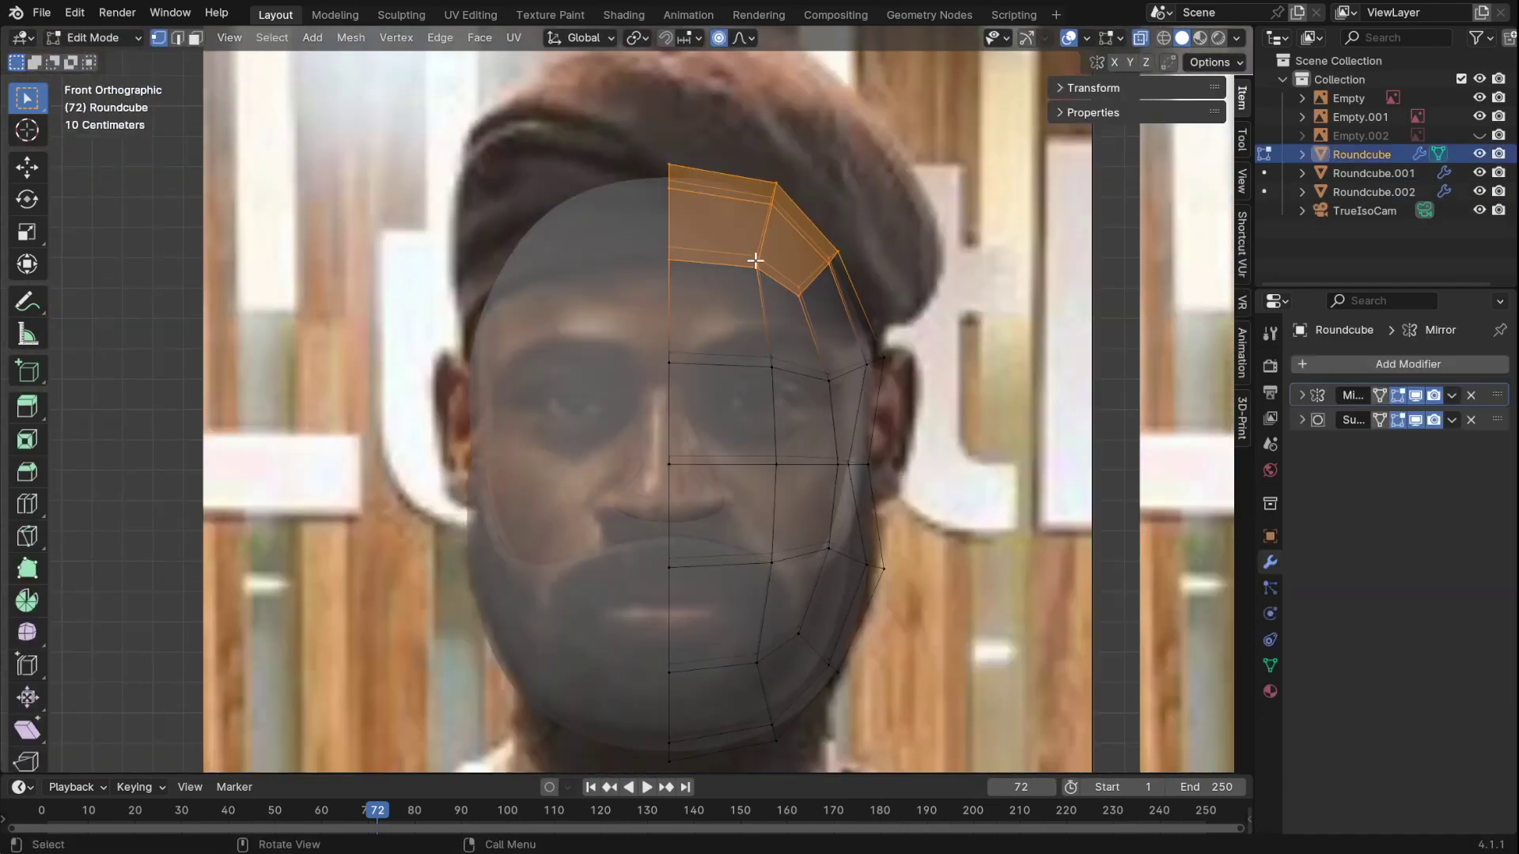
# - Duplicate the selected faces in place and separate them into a new object
pyautogui.hotkey('shift', 'd')
pyautogui.rightClick(875, 416)
pyautogui.press('p')
pyautogui.click(872, 411)
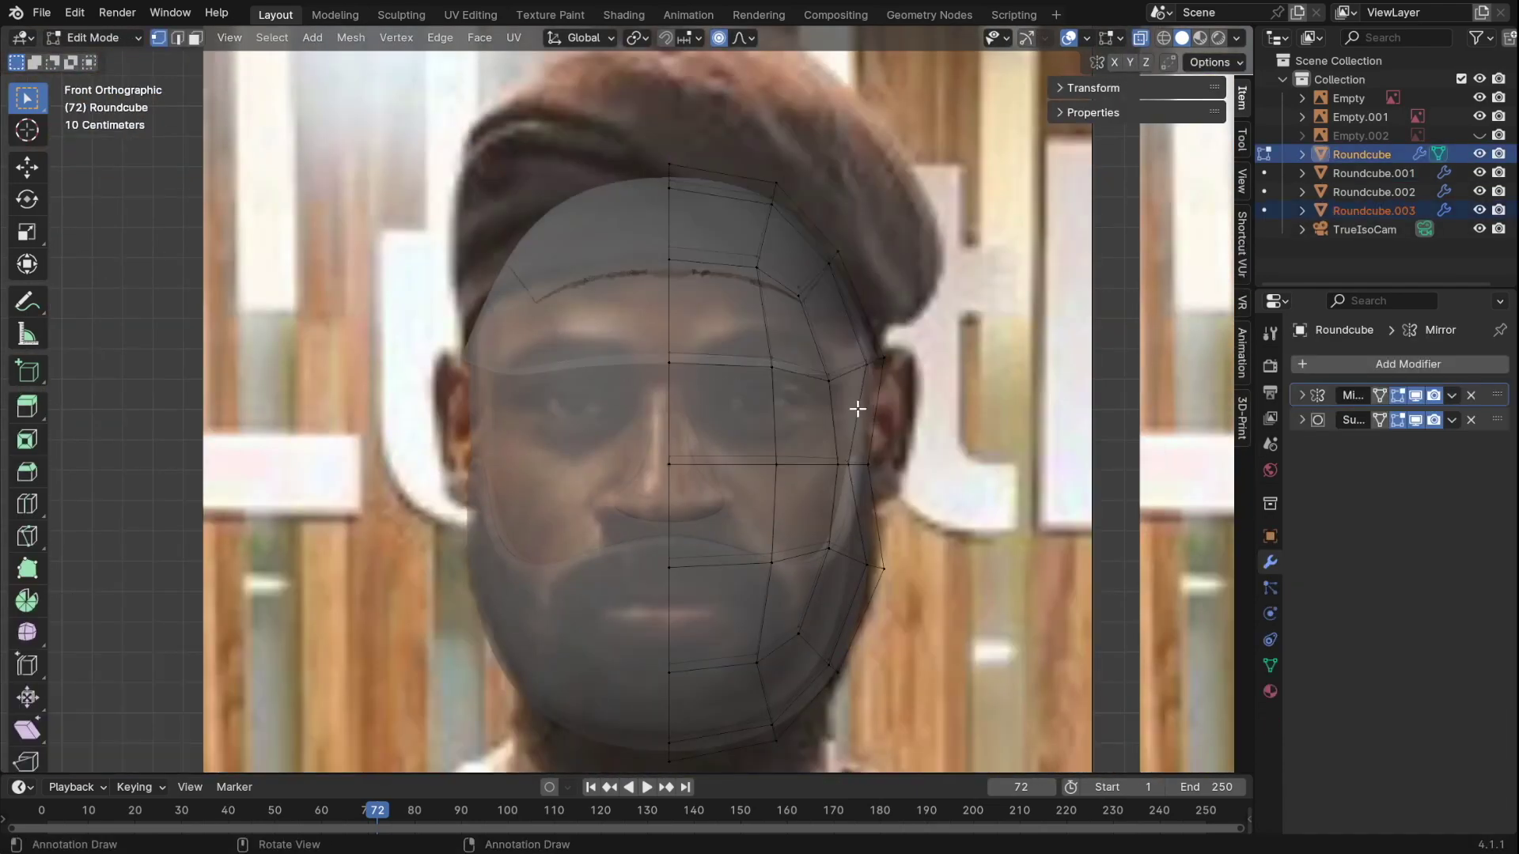
pyautogui.moveTo(858, 409); pyautogui.dragTo(910, 475, button='middle')
pyautogui.press('KP_3')
# - Lower the beard's chin faces about 0.2 m along Z to cover the chin
pyautogui.hotkey('alt', 'q')
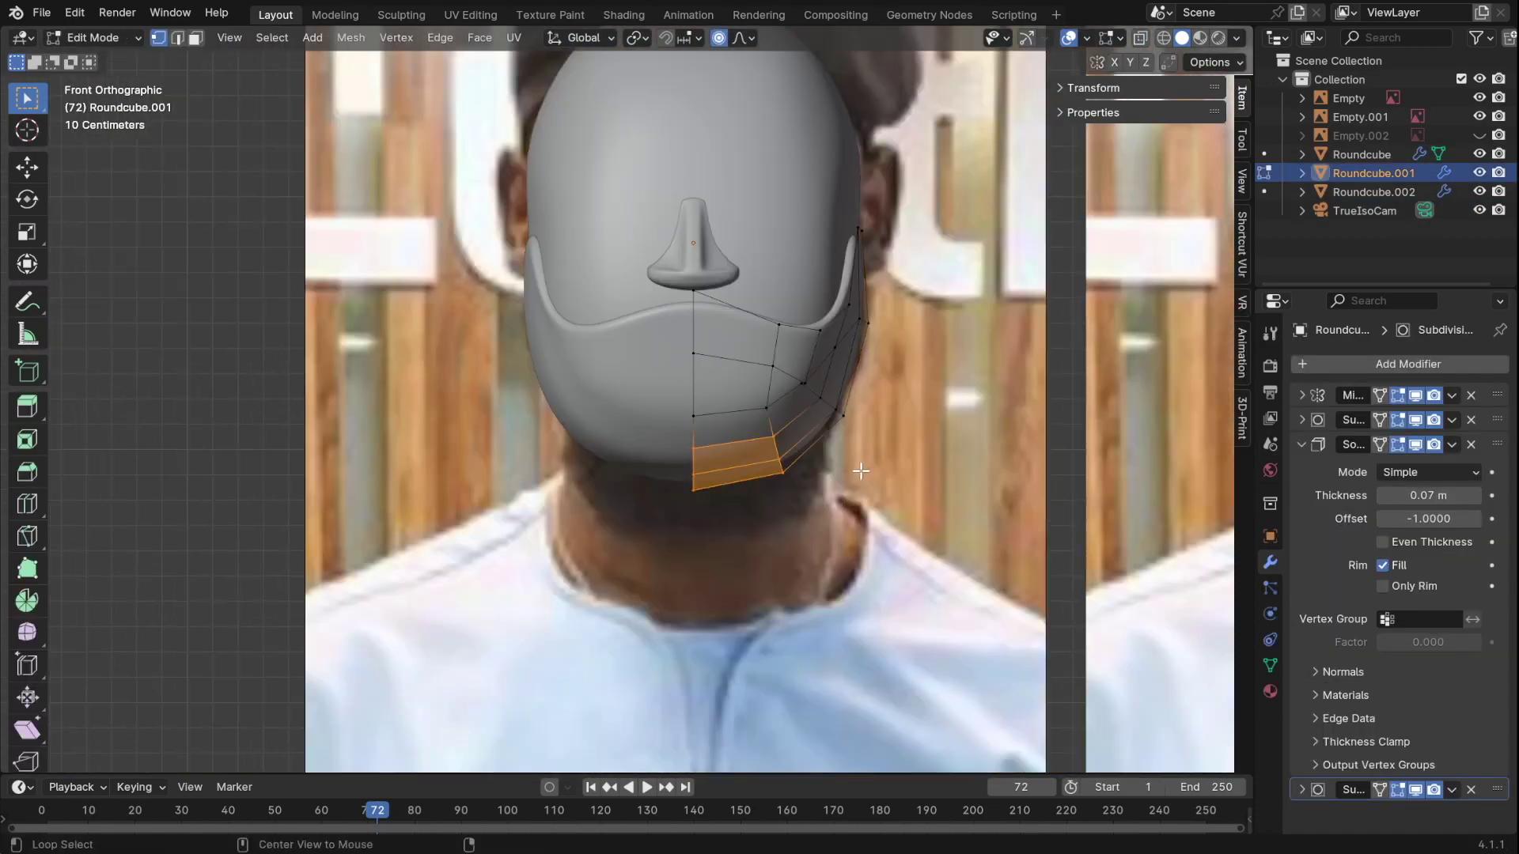
pyautogui.press('g')
pyautogui.press('z')
pyautogui.click(856, 479)
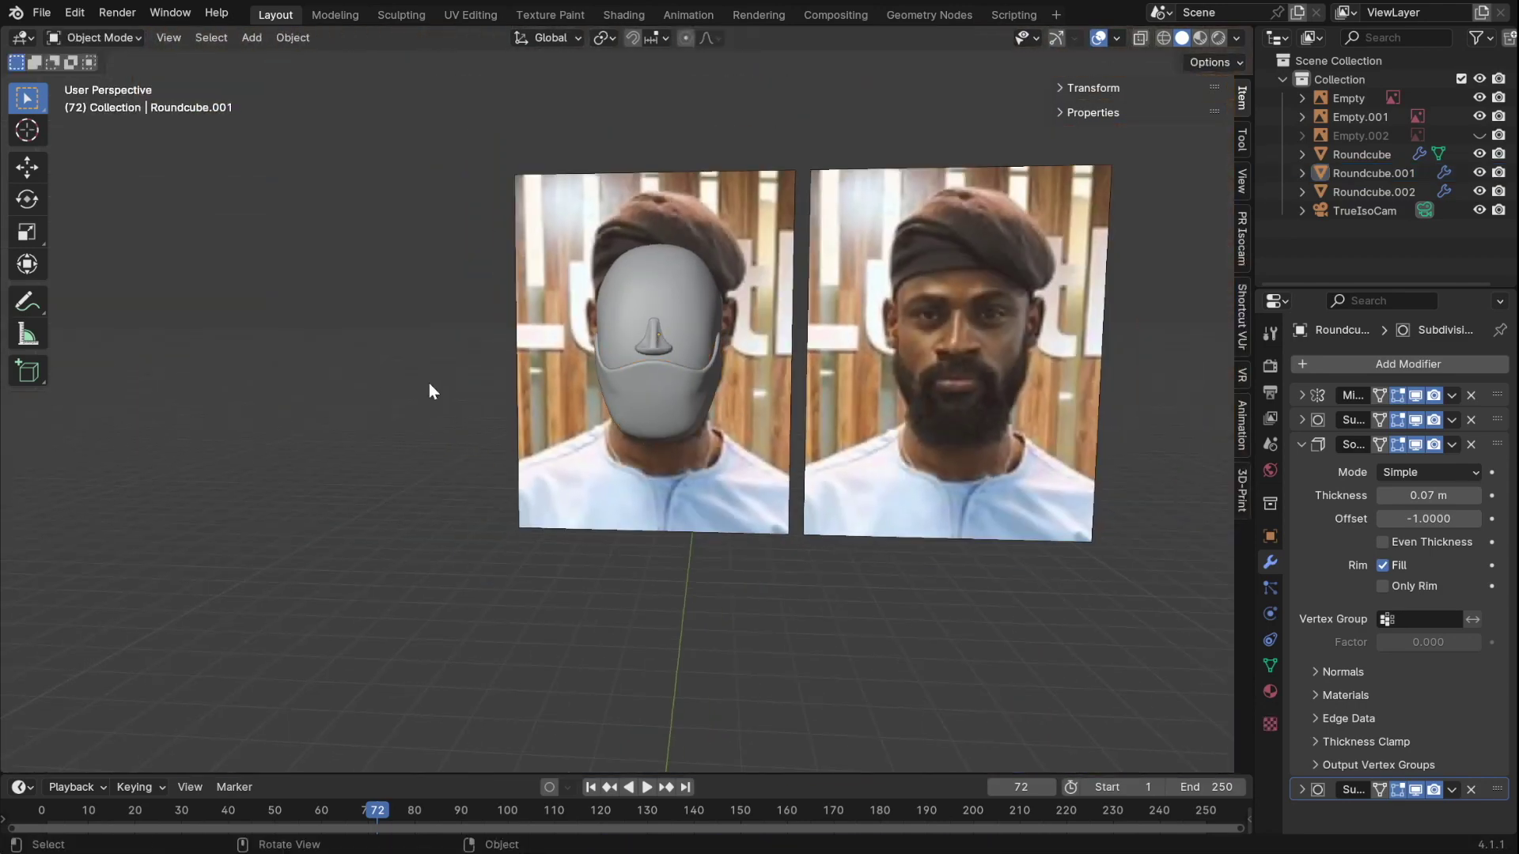
pyautogui.press('KP_1')
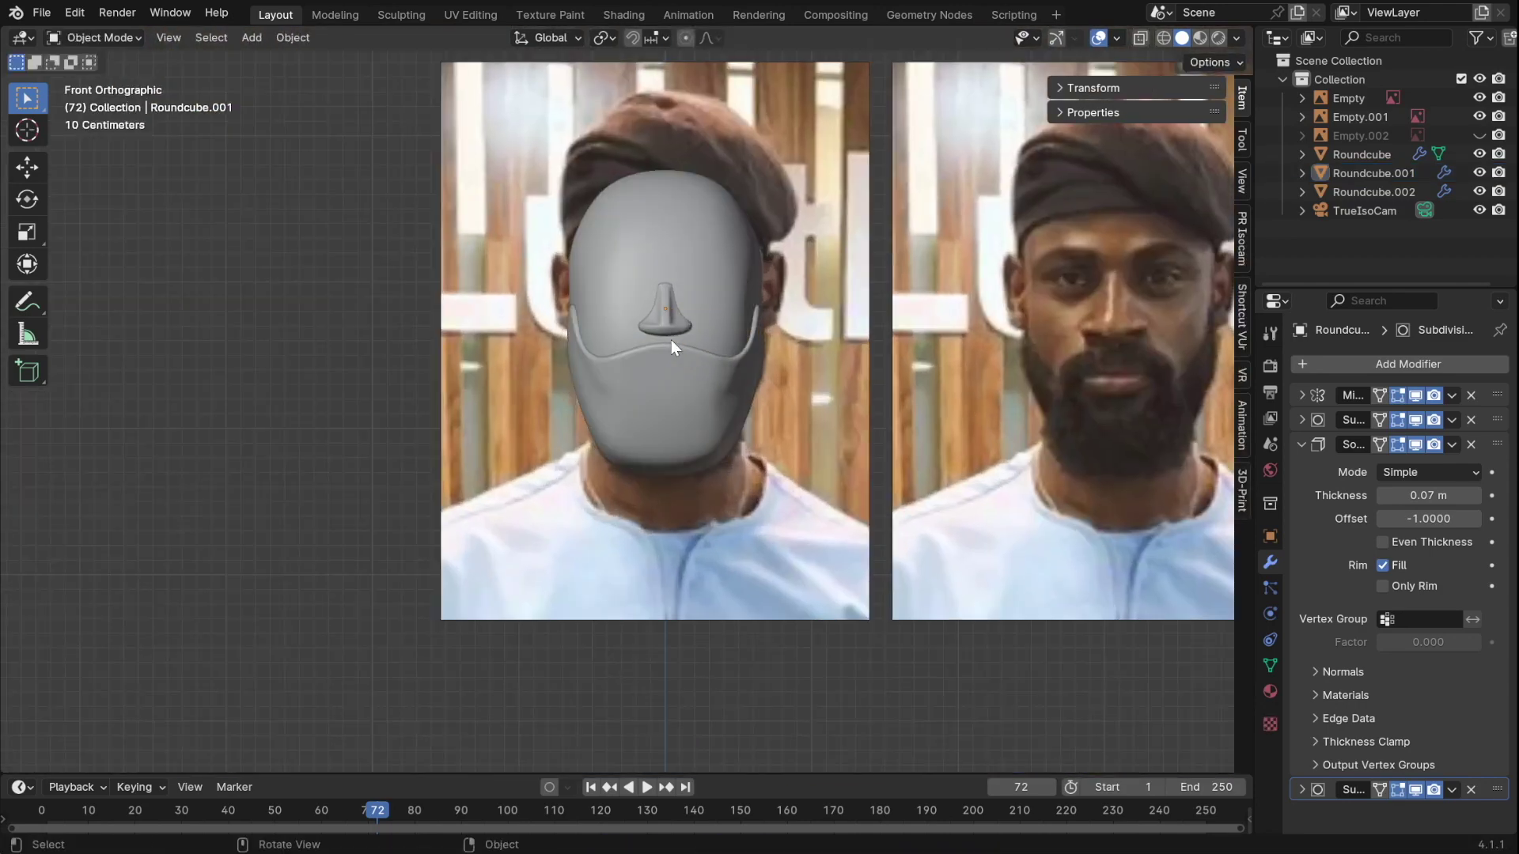
# - Add a circle mesh and scale it to fit the top of the head
pyautogui.scroll(3, 670, 340)
pyautogui.scroll(-3, 799, 388)
pyautogui.hotkey('shift', 'a')
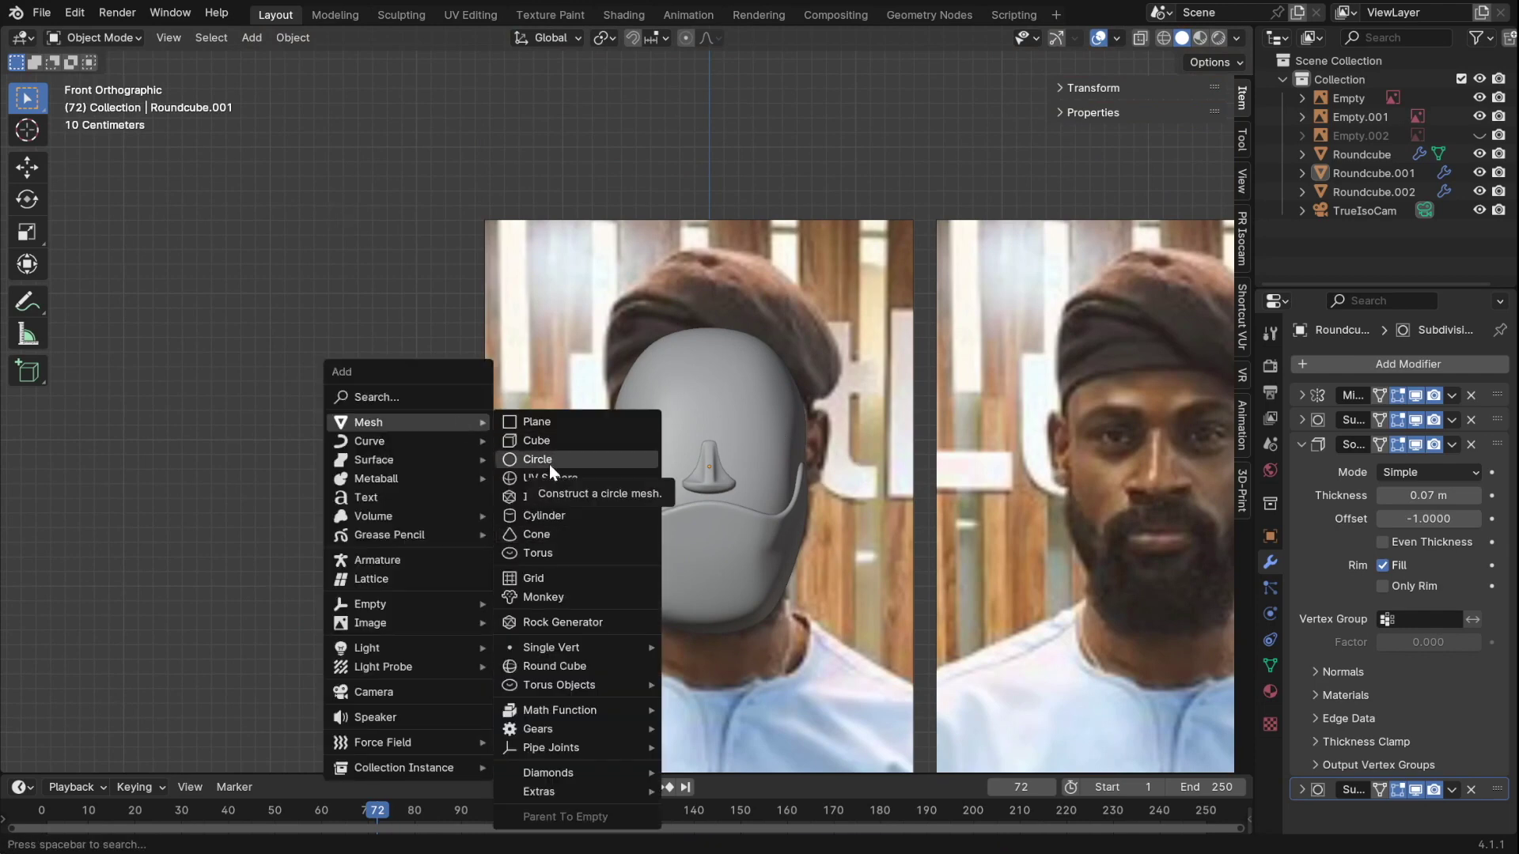
pyautogui.click(549, 464)
pyautogui.press('KP_7')
pyautogui.press('s')
# - Extrude the circle vertically into a band, then lower and widen its edges
pyautogui.press('Tab')
pyautogui.press('KP_3')
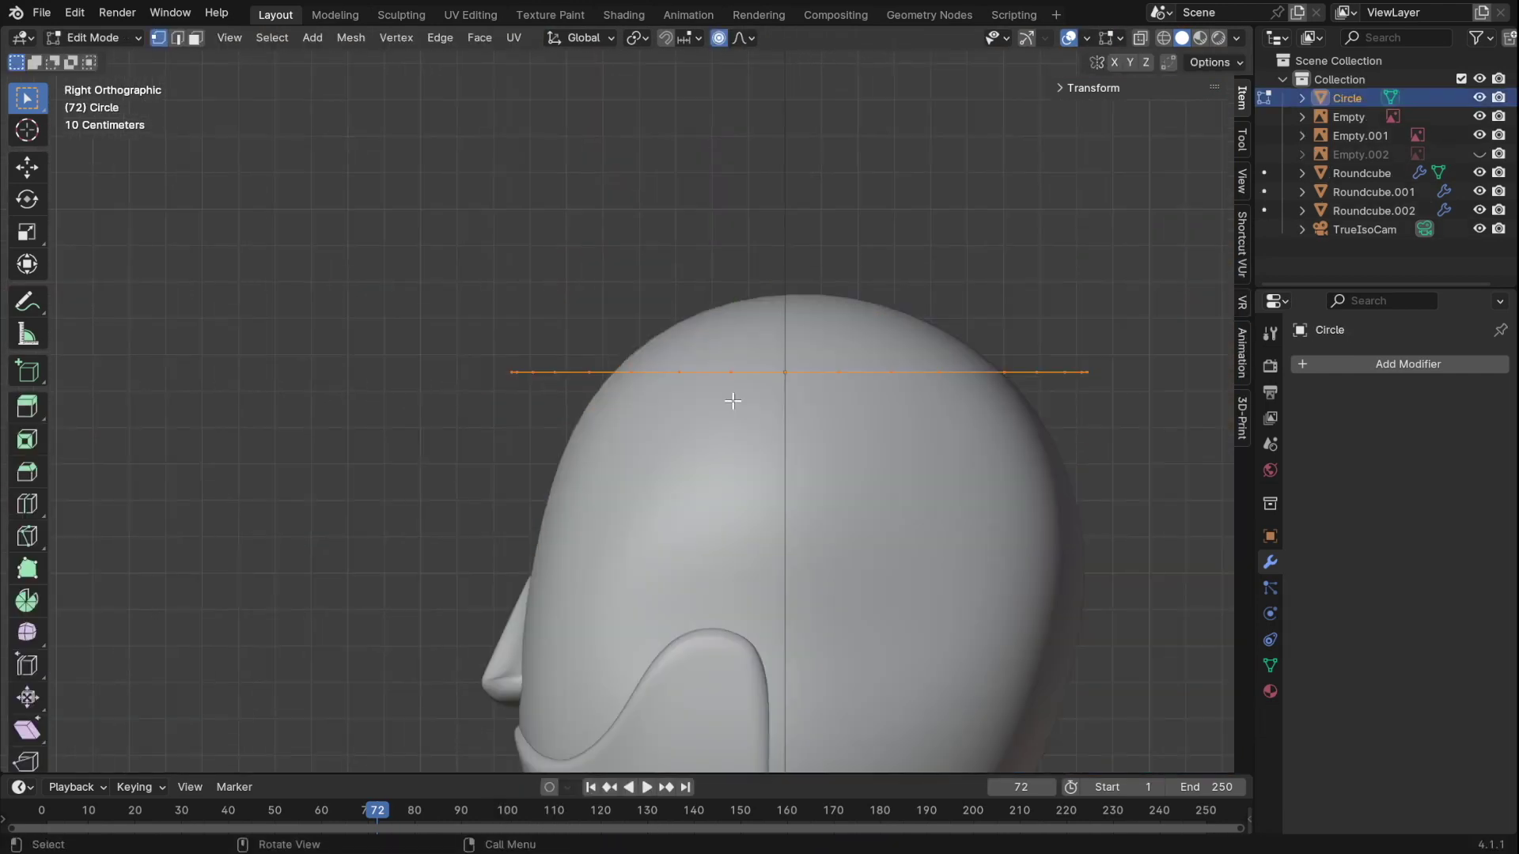
pyautogui.press('KP_1')
pyautogui.press('KP_3')
pyautogui.press('e')
pyautogui.click(1045, 441)
pyautogui.press('g')
pyautogui.press('KP_1')
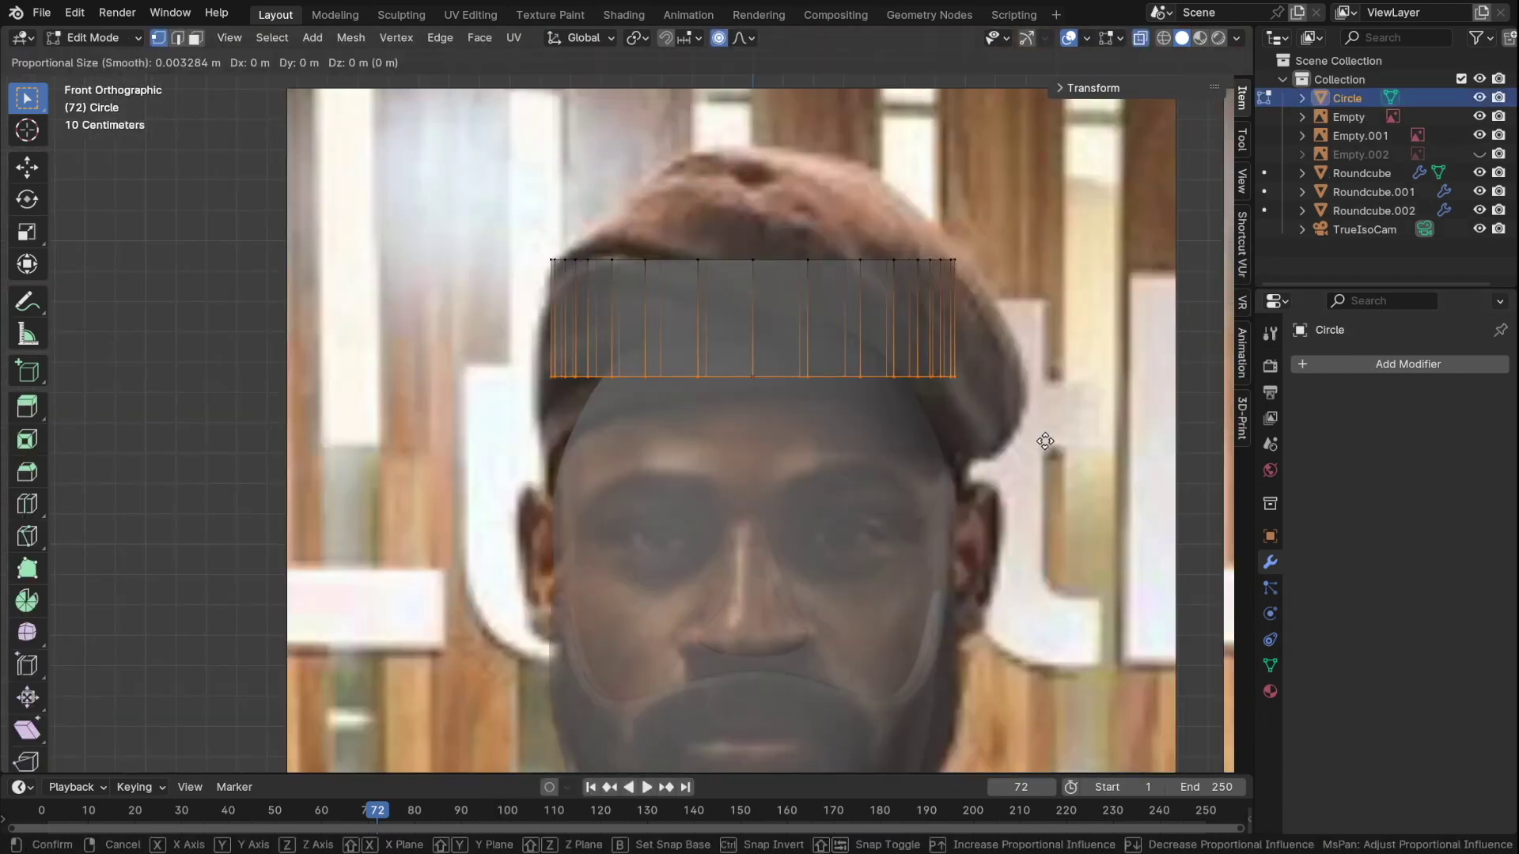
pyautogui.click(1042, 458)
pyautogui.press('z')
pyautogui.click(1017, 396)
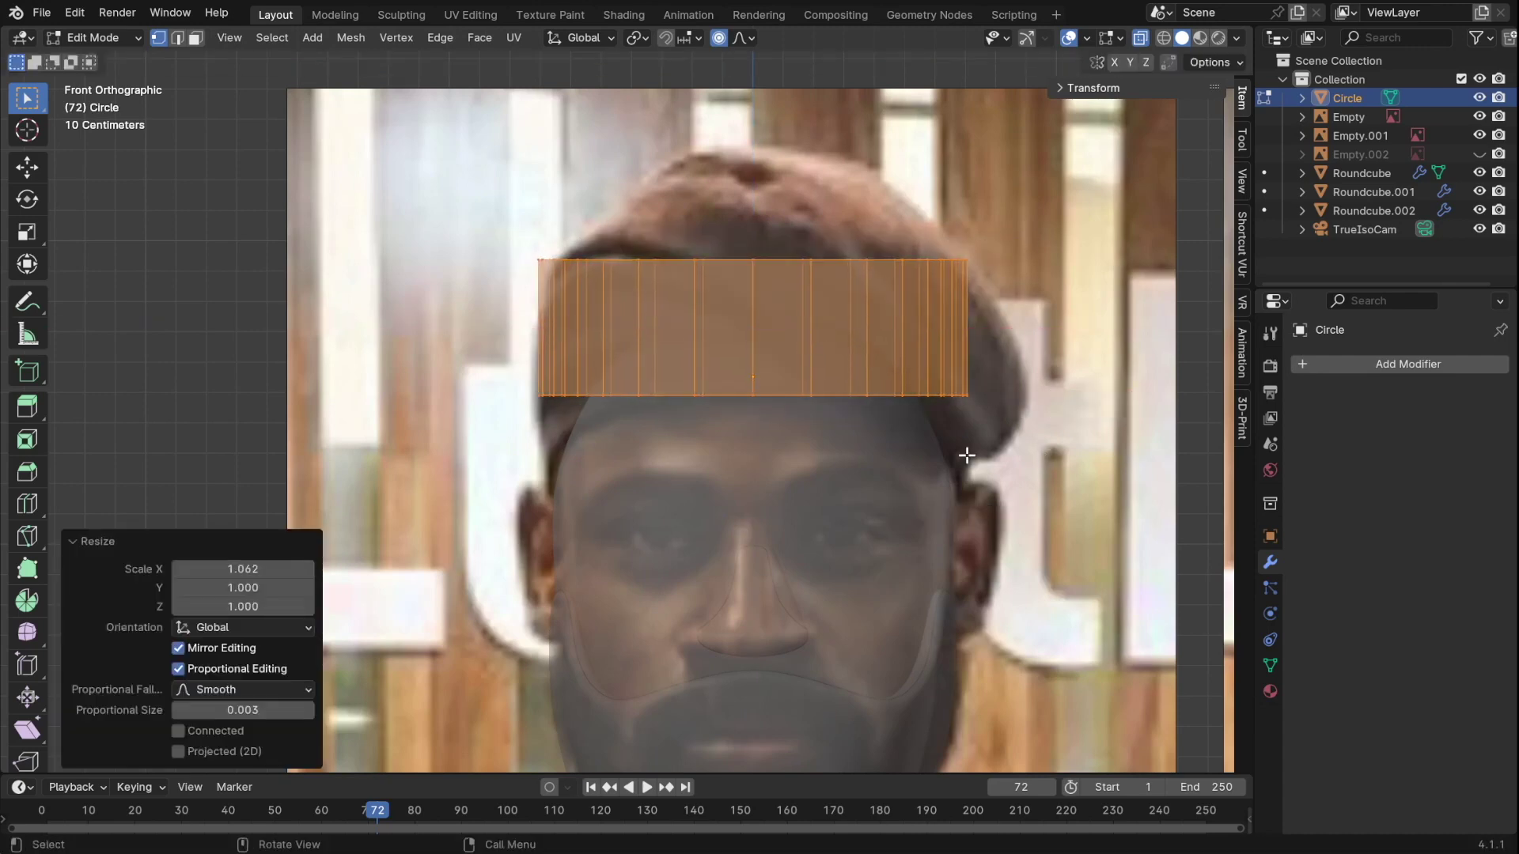
# - Add Subdivision Surface, Solidify and a second Subdivision Surface modifier to the band
pyautogui.click(1345, 364)
pyautogui.click(1092, 629)
pyautogui.click(1474, 446)
pyautogui.click(1408, 364)
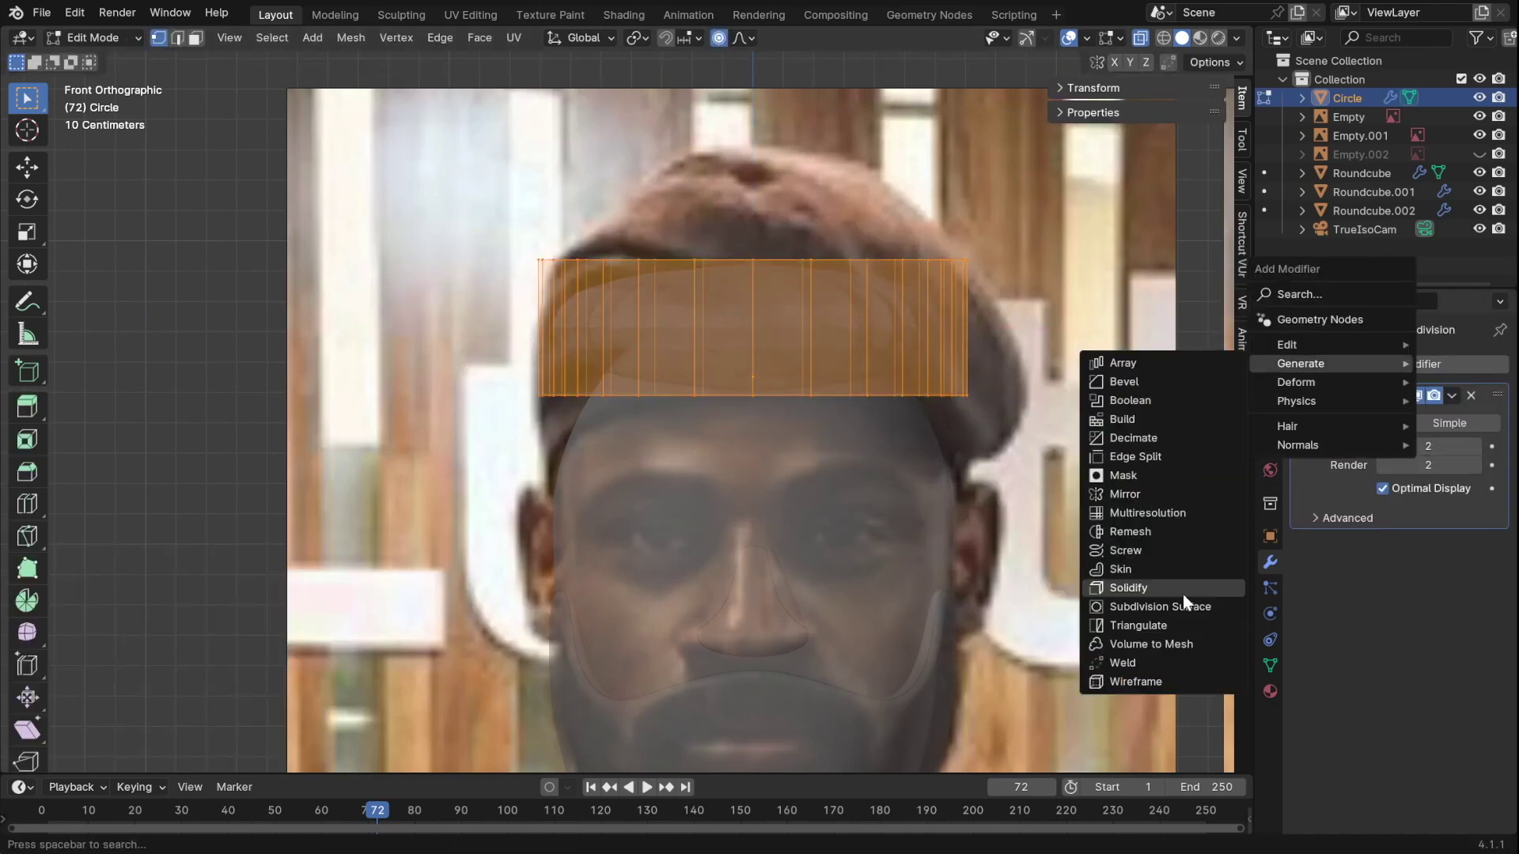
pyautogui.click(1182, 577)
pyautogui.keyDown('ctrl'); pyautogui.click(1302, 420); pyautogui.keyUp('ctrl')
pyautogui.click(1092, 629)
pyautogui.hotkey('alt', 'z')
# - Shade the band smooth and lower its back bottom edge loop
pyautogui.moveTo(908, 434); pyautogui.dragTo(791, 317, button='middle')
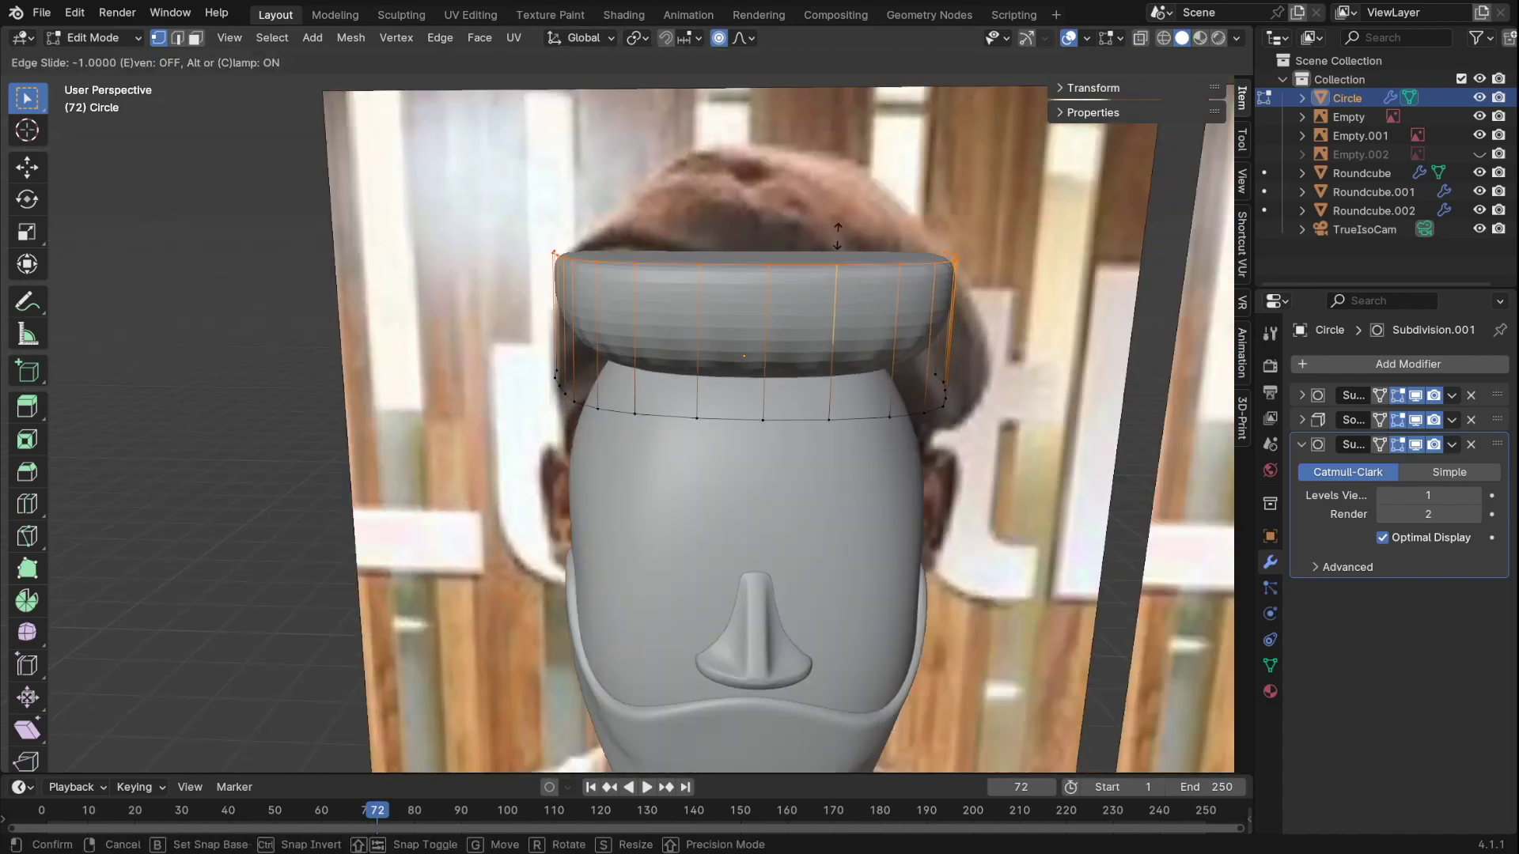
pyautogui.press('Tab')
pyautogui.rightClick(762, 271)
pyautogui.click(762, 271)
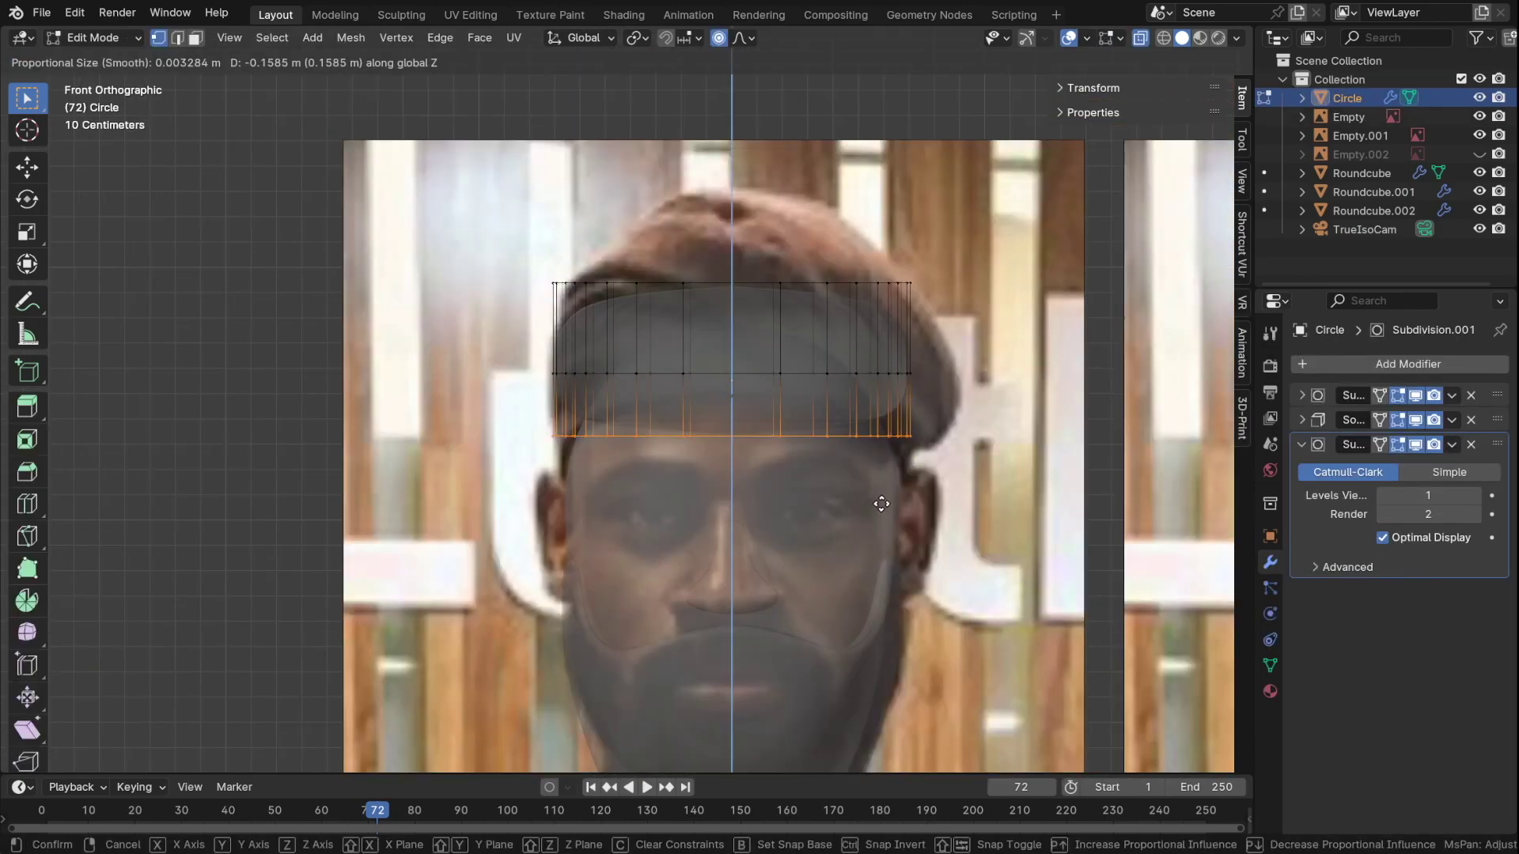
pyautogui.click(791, 511)
pyautogui.hotkey('alt', 'z')
pyautogui.hotkey('alt', 'z')
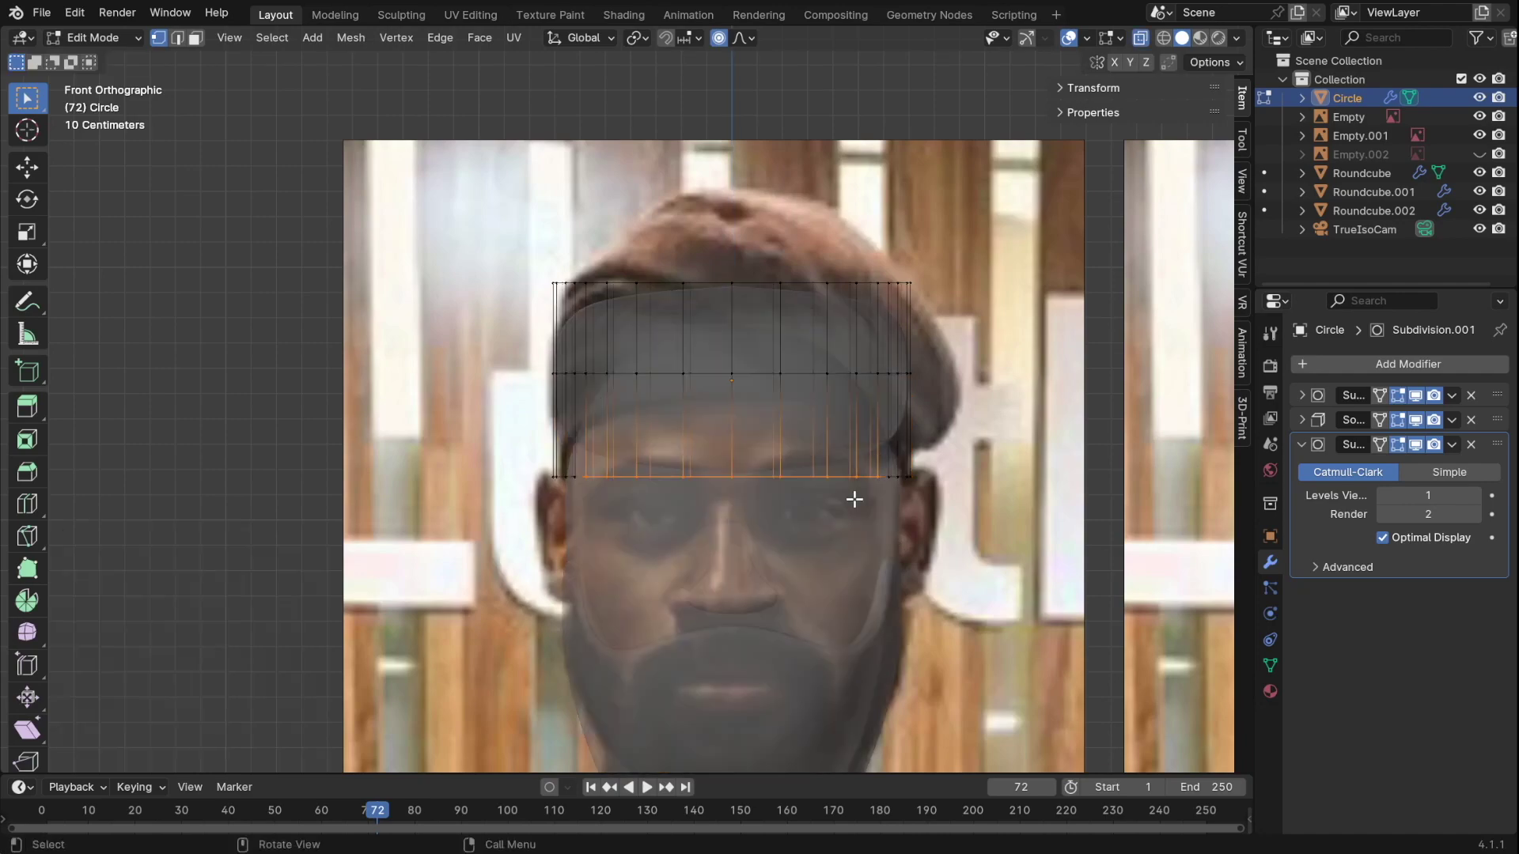
pyautogui.click(856, 423)
pyautogui.moveTo(857, 423); pyautogui.dragTo(488, 385, button='middle')
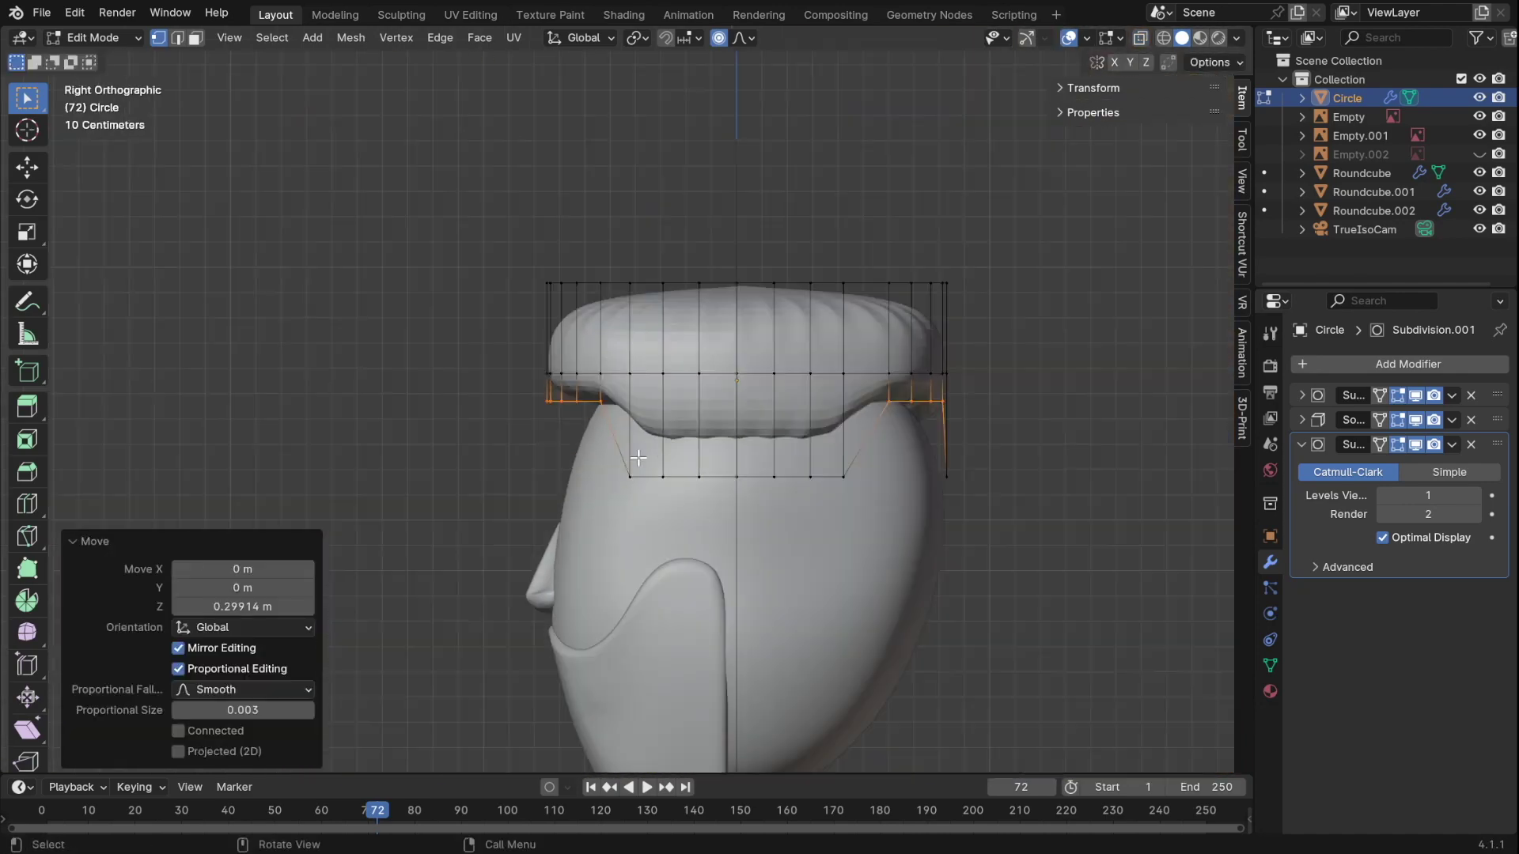
pyautogui.hotkey('alt', 'z')
# - Pull the band's front bottom centre down along Z
pyautogui.press('g')
pyautogui.press('z')
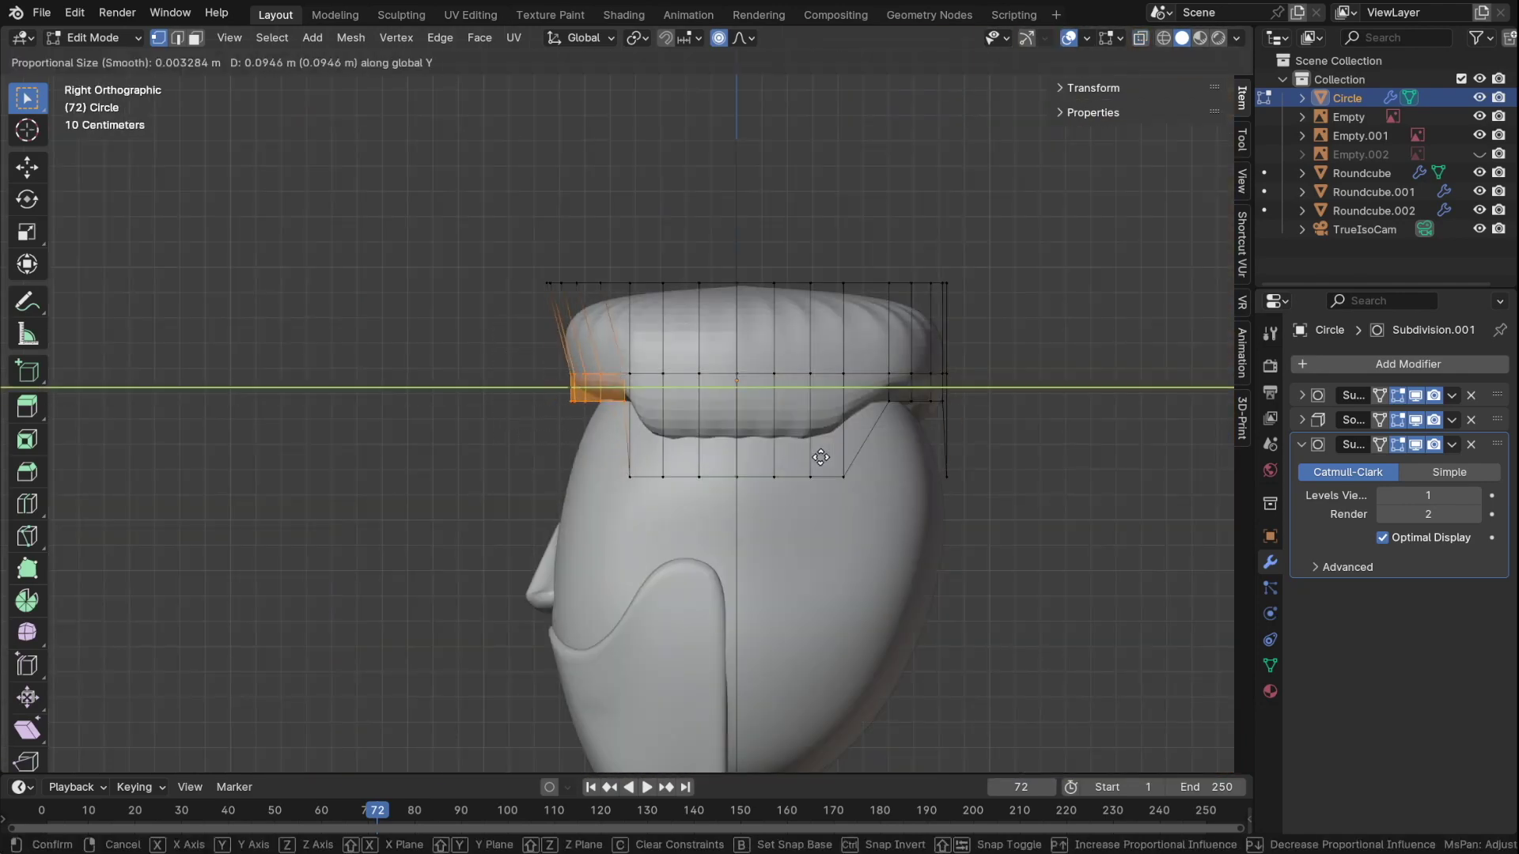
pyautogui.click(801, 511)
pyautogui.moveTo(800, 511); pyautogui.dragTo(748, 482, button='middle')
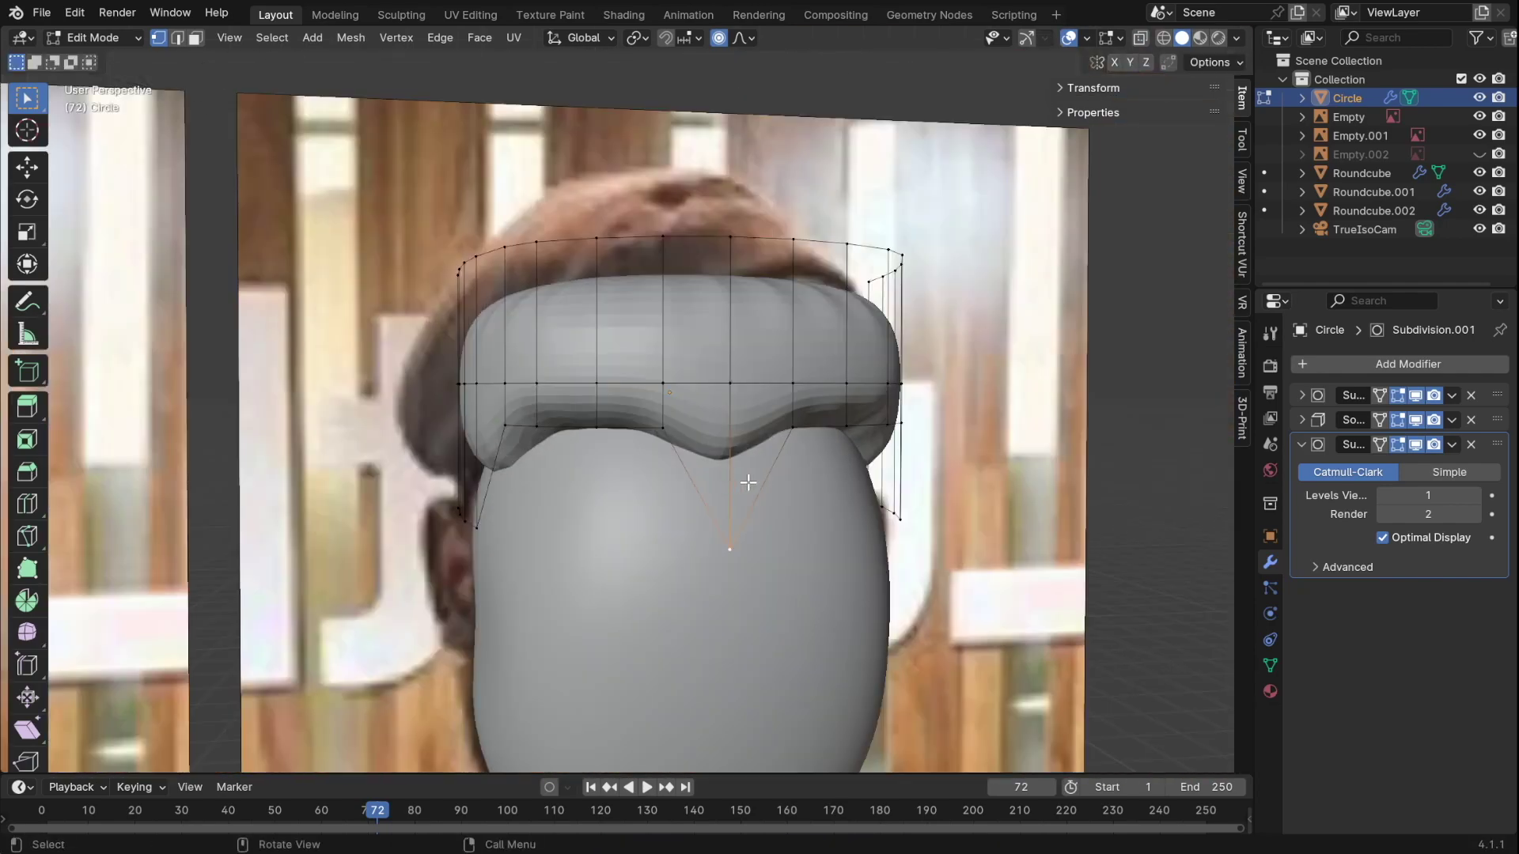
pyautogui.scroll(-3, 748, 481)
pyautogui.moveTo(814, 447)
pyautogui.mouseDown(button='middle')
pyautogui.moveTo(695, 519)
pyautogui.moveTo(609, 421)
pyautogui.mouseUp(button='middle')
# - Extrude the top loop upward along Z and scale it to 0.265 for a tapered crown
pyautogui.hotkey('alt', 'z')
pyautogui.press('KP_1')
pyautogui.keyDown('alt'); pyautogui.click(664, 327); pyautogui.keyUp('alt')
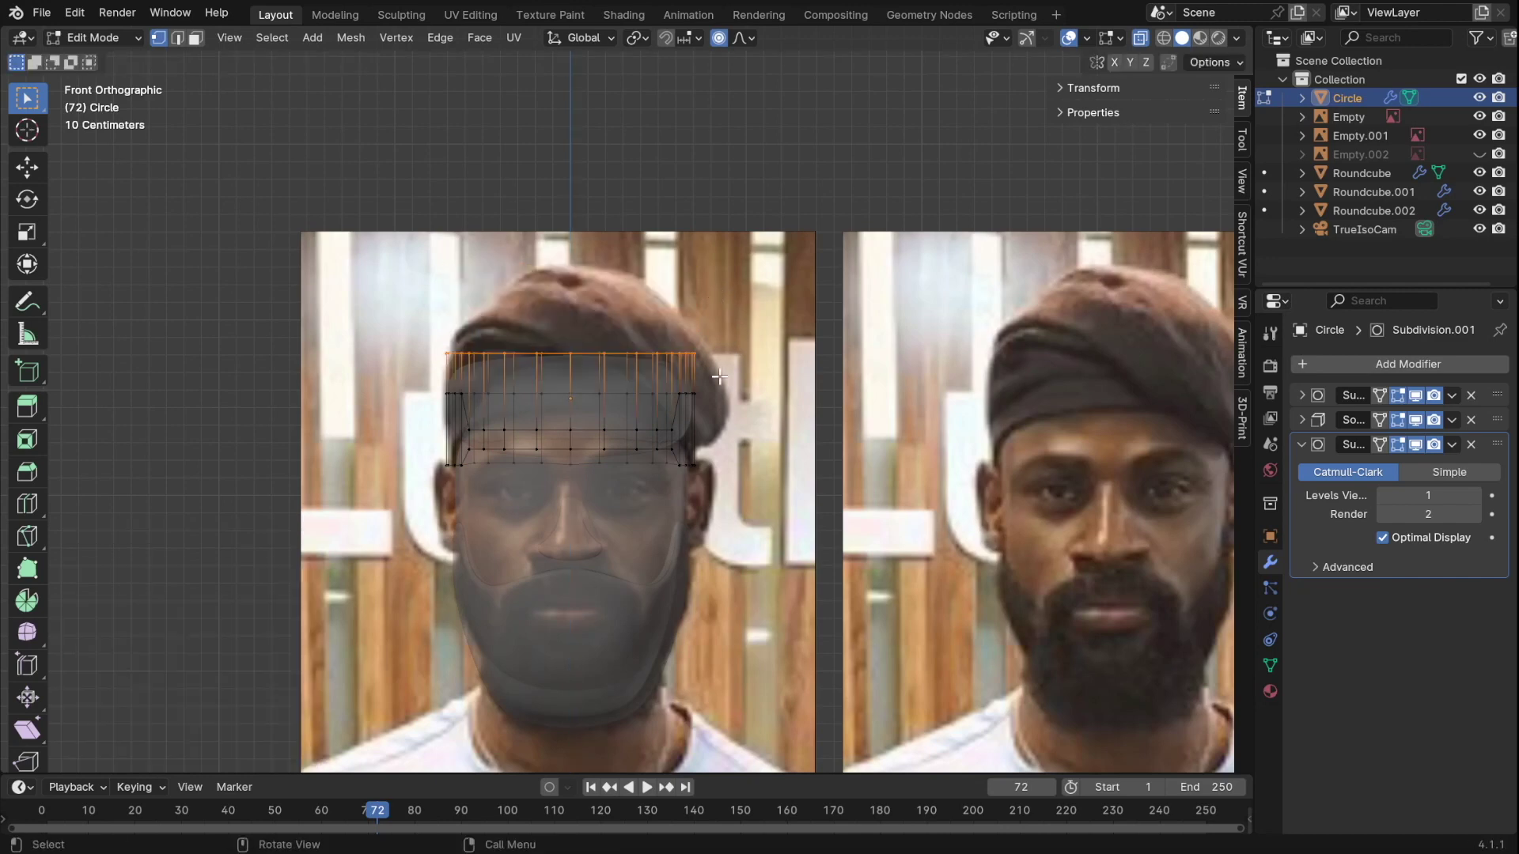
pyautogui.press('e')
pyautogui.press('z')
pyautogui.click(716, 198)
pyautogui.moveTo(716, 197); pyautogui.dragTo(674, 321, button='middle')
pyautogui.press('KP_1')
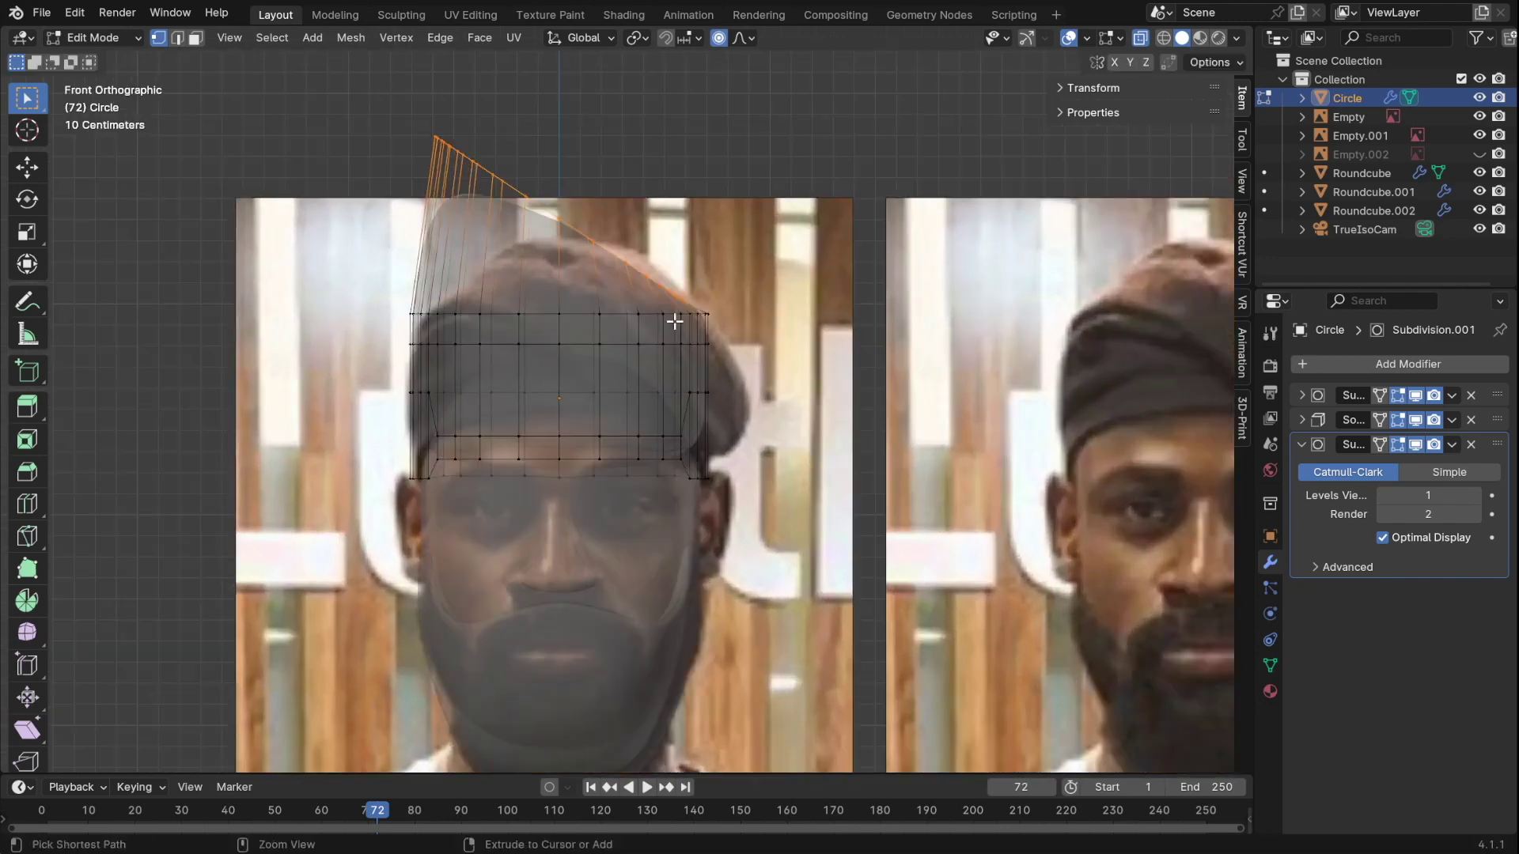
pyautogui.click(837, 262)
pyautogui.press('s')
pyautogui.click(657, 211)
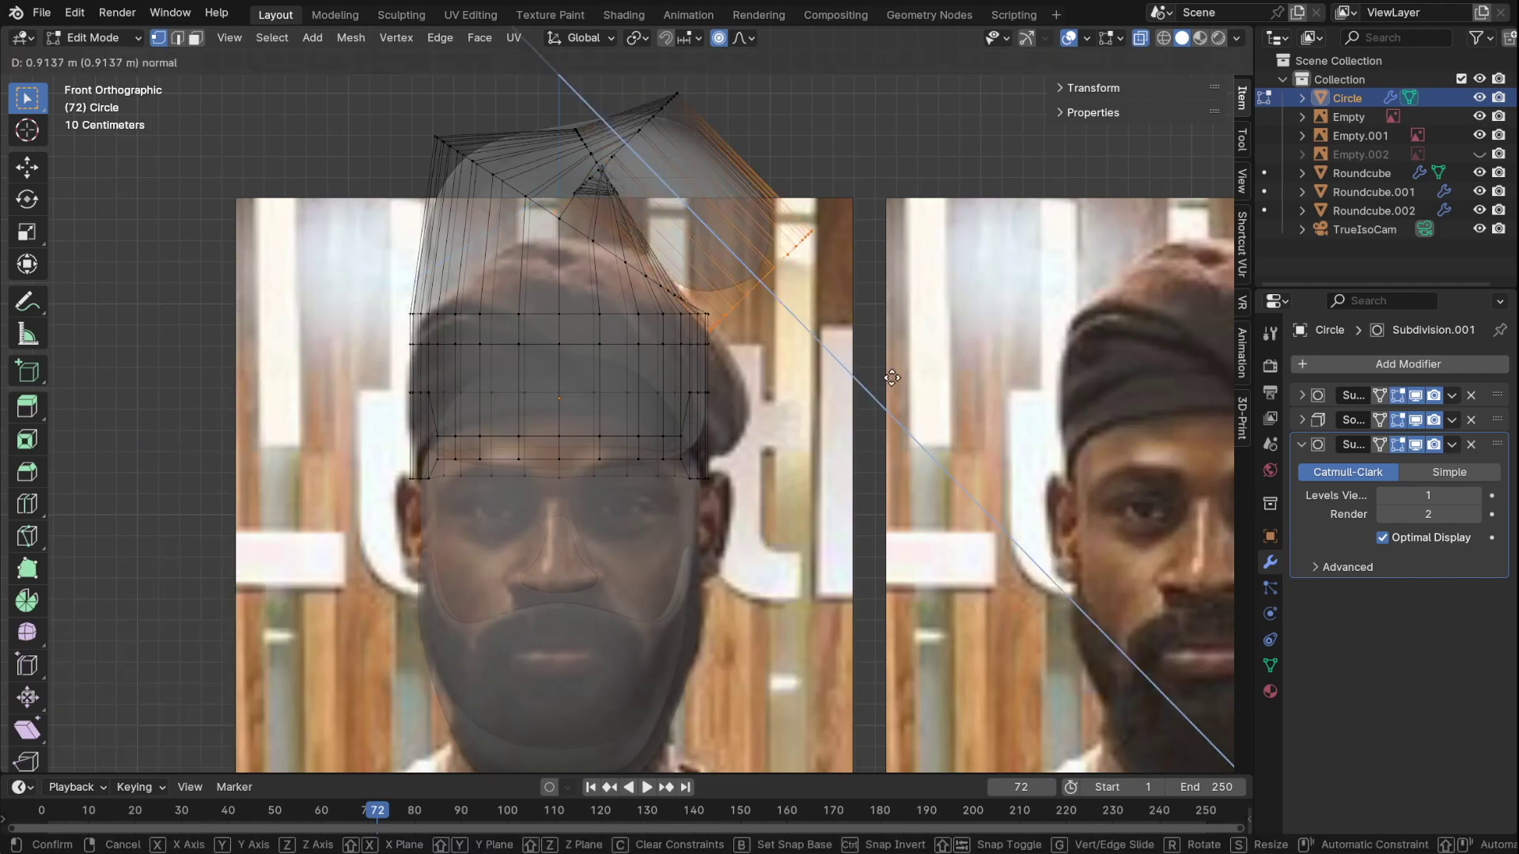
# - Try widening the crown edge, undo it, then stretch the hat loop front-to-back
pyautogui.press('s')
pyautogui.click(917, 374)
pyautogui.hotkey('ctrl', 'z')
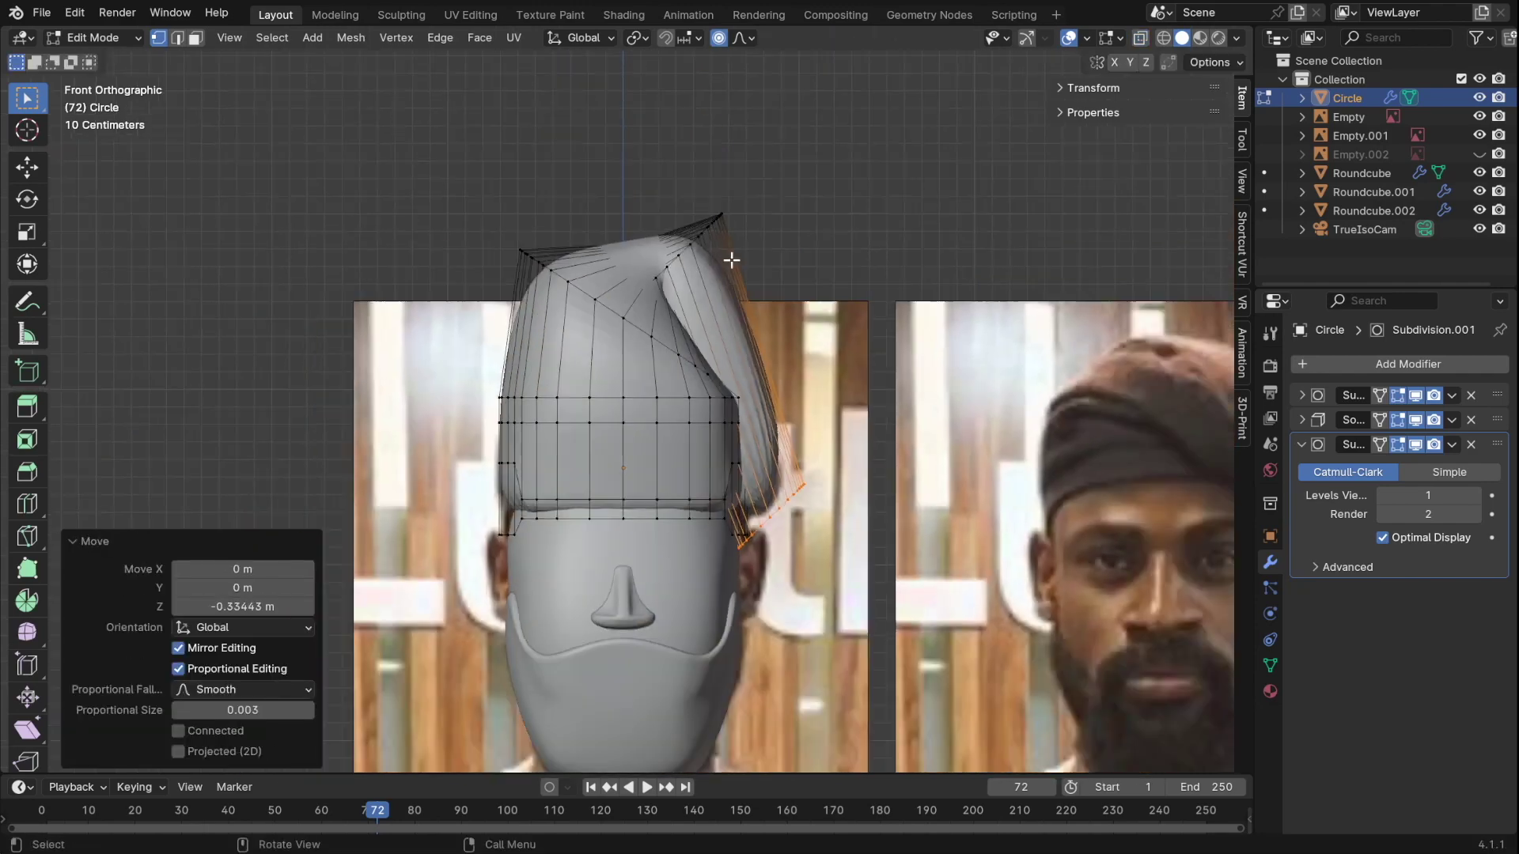
pyautogui.moveTo(729, 254); pyautogui.dragTo(801, 474, button='middle')
pyautogui.click(874, 461)
# - Attempt a vertical move of the hat loop, cancel it, and undo back to the loop-cut state
pyautogui.press('KP_3')
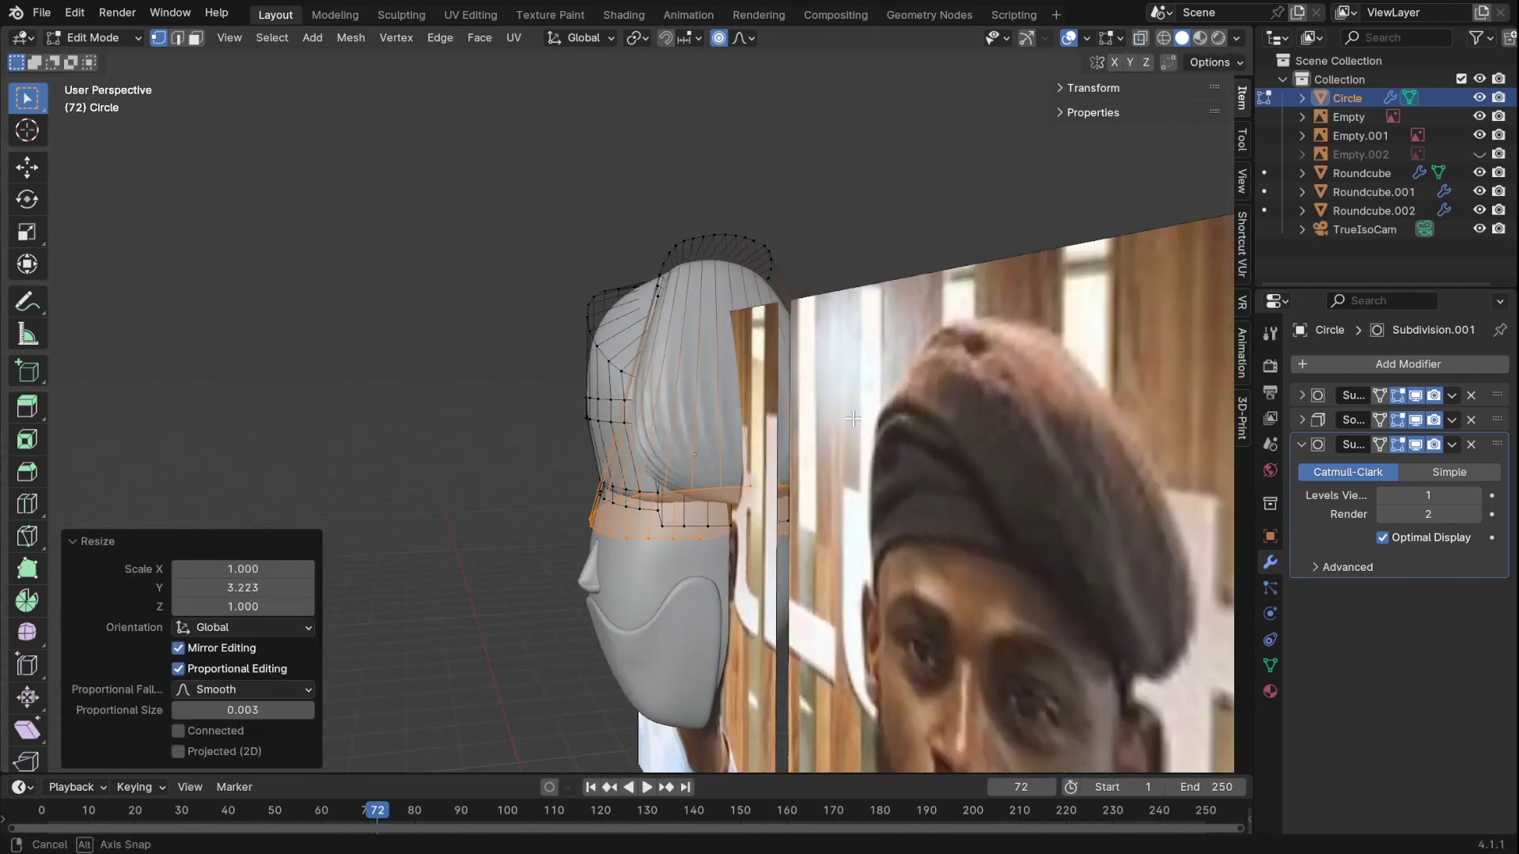
pyautogui.press('g')
pyautogui.press('z')
pyautogui.press('Escape')
pyautogui.hotkey('ctrl', 'z')
pyautogui.hotkey('ctrl', 'z')
pyautogui.moveTo(909, 529); pyautogui.dragTo(791, 506, button='middle')
pyautogui.press('KP_1')
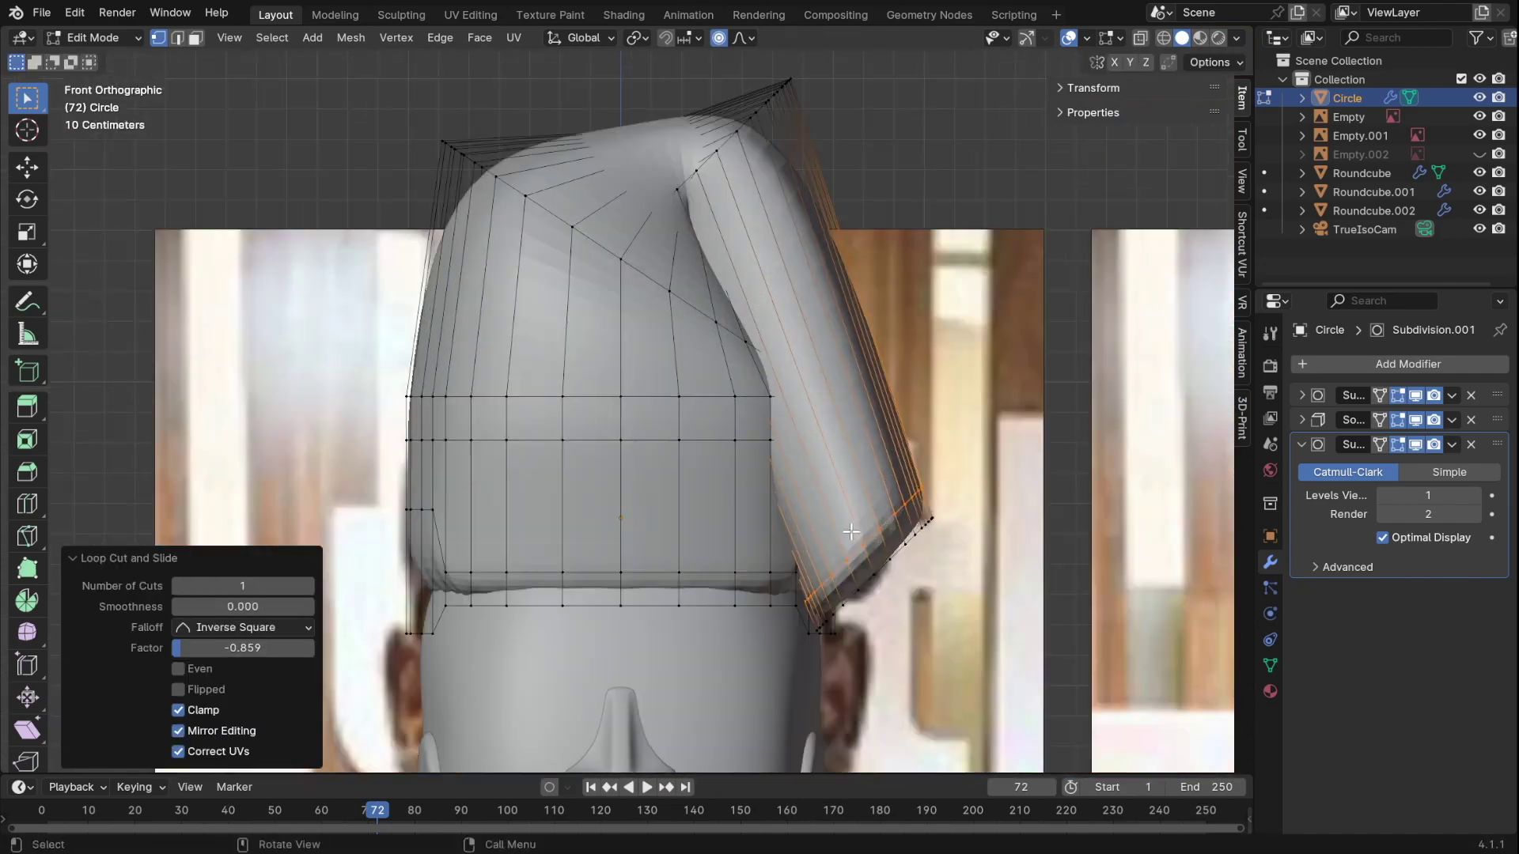
pyautogui.scroll(5, 780, 519)
pyautogui.scroll(3, 781, 518)
pyautogui.hotkey('ctrl', 'z')
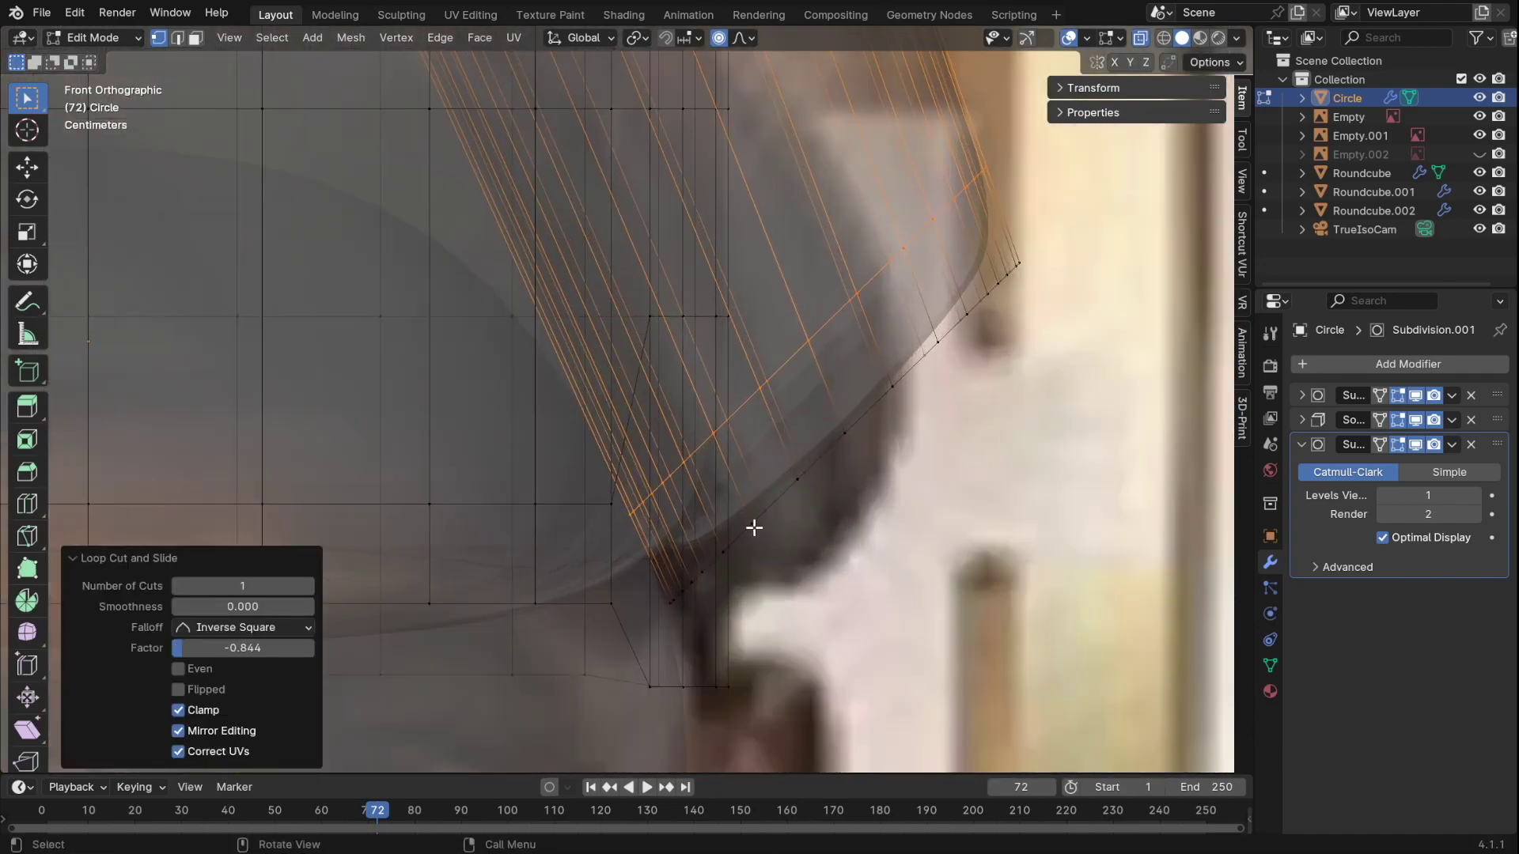
# - Select the flap's lower edge loop, resize it, and lower it along Z
pyautogui.keyDown('alt'); pyautogui.click(754, 527); pyautogui.keyUp('alt')
pyautogui.press('b')
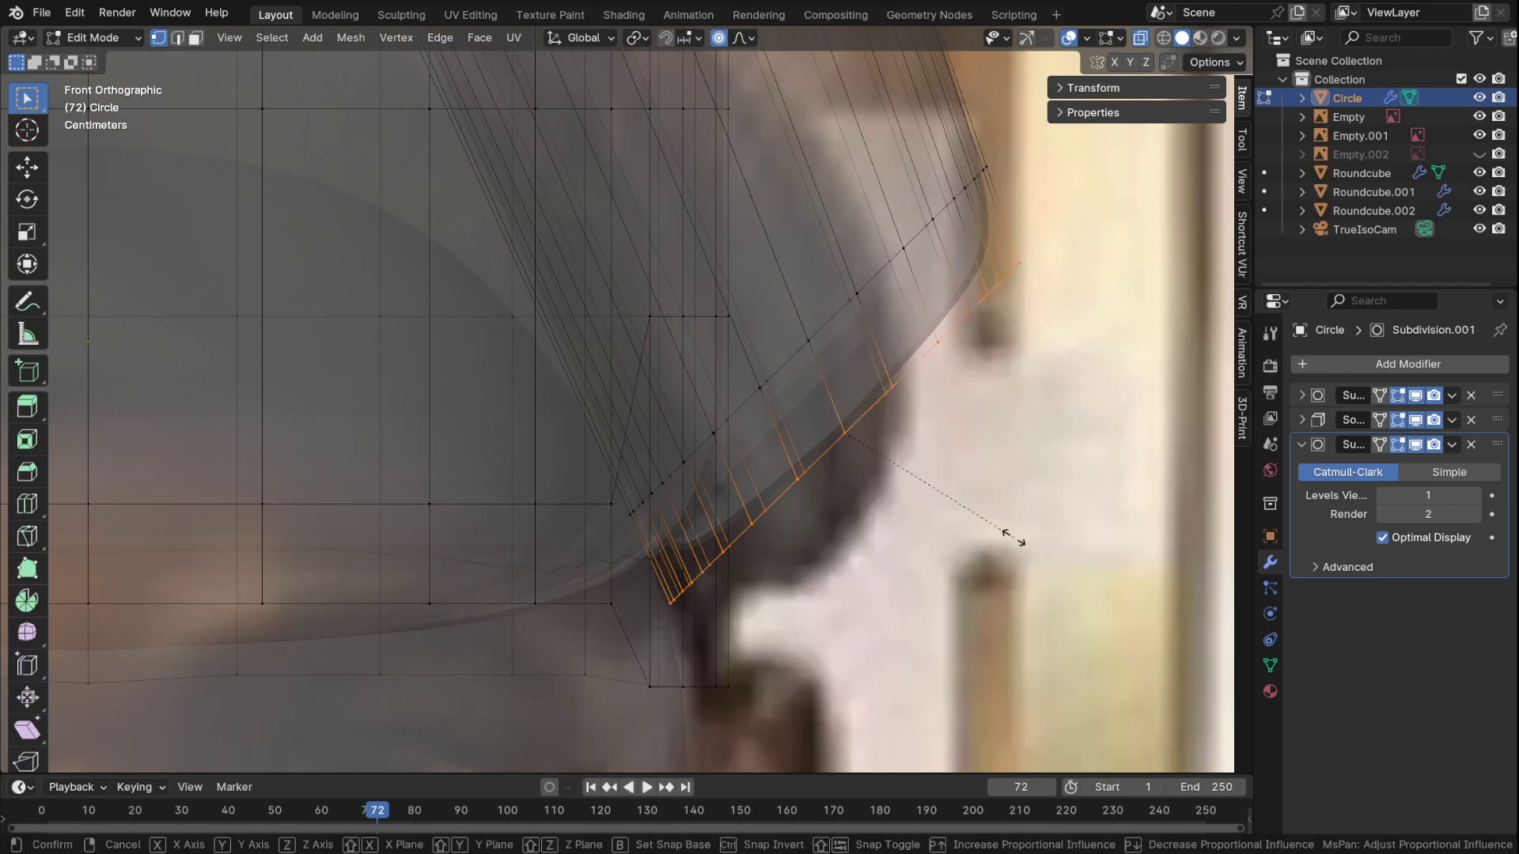
pyautogui.click(629, 441)
pyautogui.scroll(-2, 629, 442)
pyautogui.press('g')
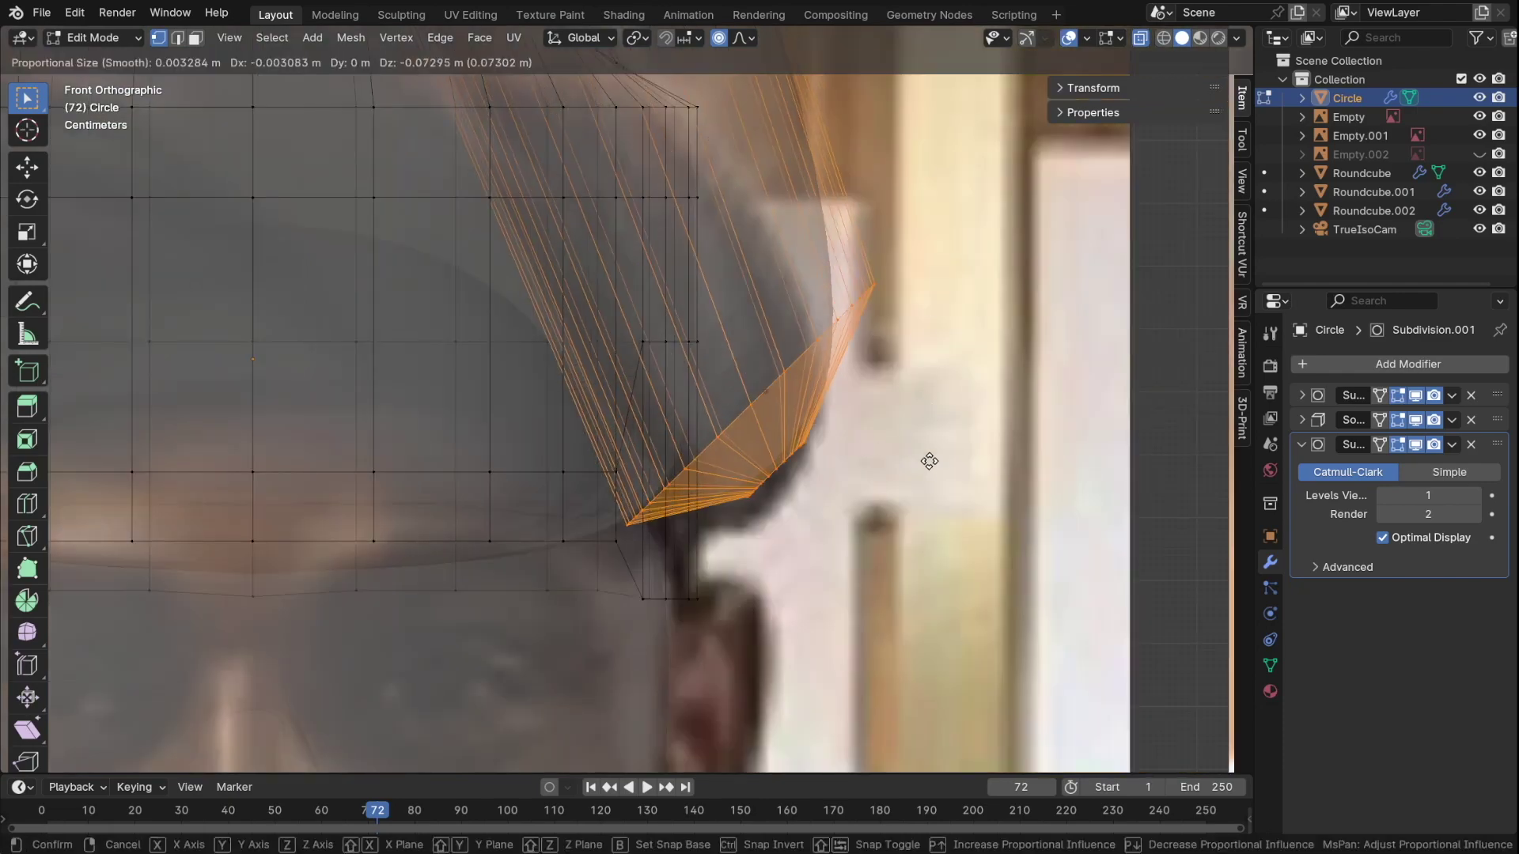
pyautogui.click(888, 495)
pyautogui.scroll(-3, 889, 495)
pyautogui.press('g')
pyautogui.press('z')
pyautogui.click(873, 391)
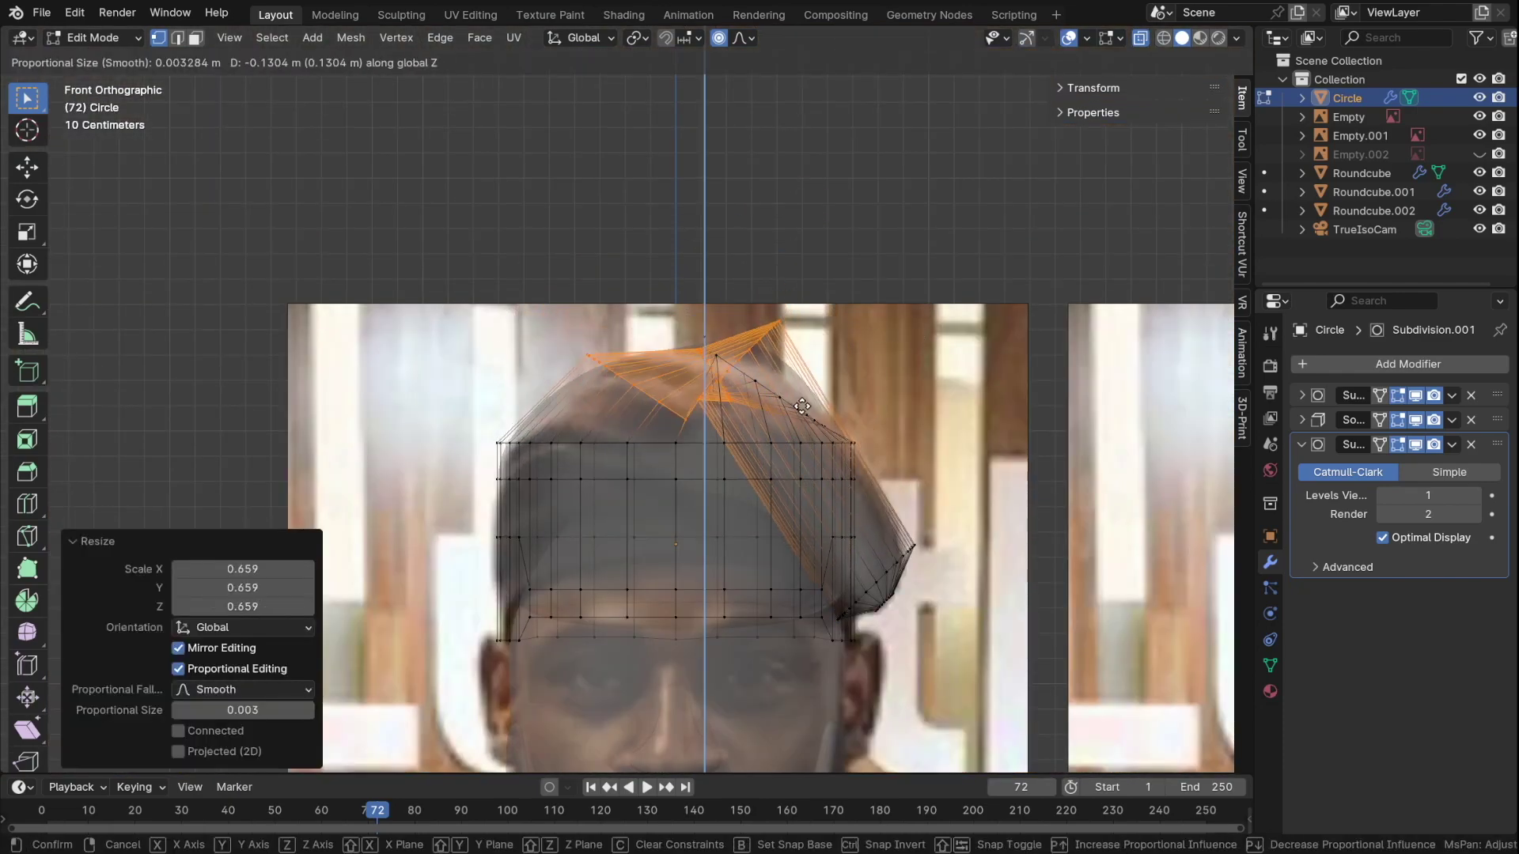
# - Select another loop on the flap and scale it vertically along Z
pyautogui.moveTo(873, 390); pyautogui.dragTo(697, 402, button='middle')
pyautogui.press('KP_7')
pyautogui.keyDown('alt'); pyautogui.click(735, 365); pyautogui.keyUp('alt')
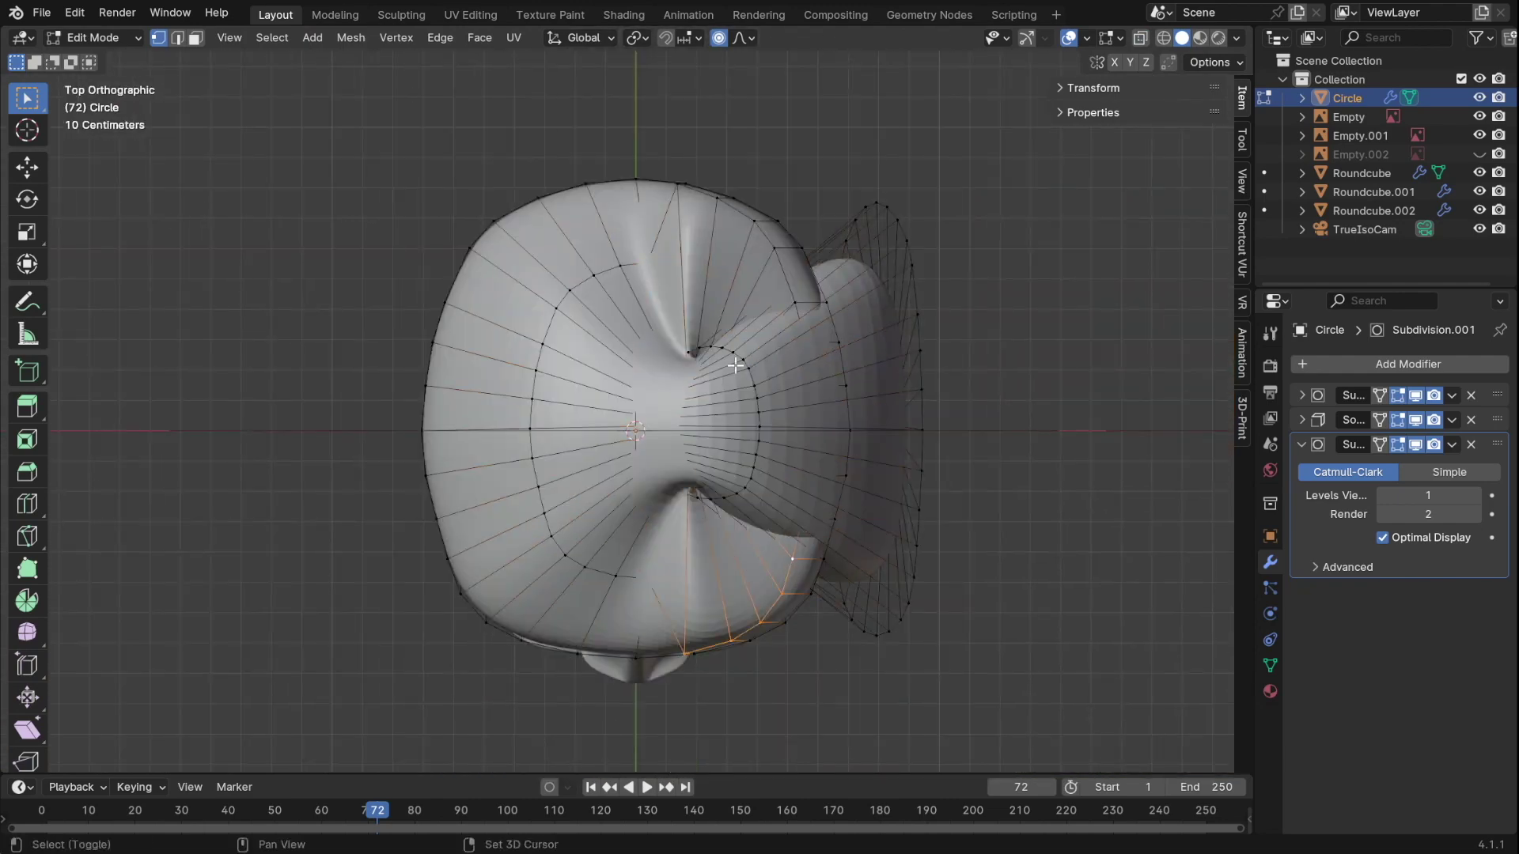
pyautogui.moveTo(810, 306); pyautogui.dragTo(887, 479, button='middle')
pyautogui.press('s')
pyautogui.press('z')
pyautogui.click(880, 468)
# - Lower the selected flap vertices along Z from the front view
pyautogui.press('KP_1')
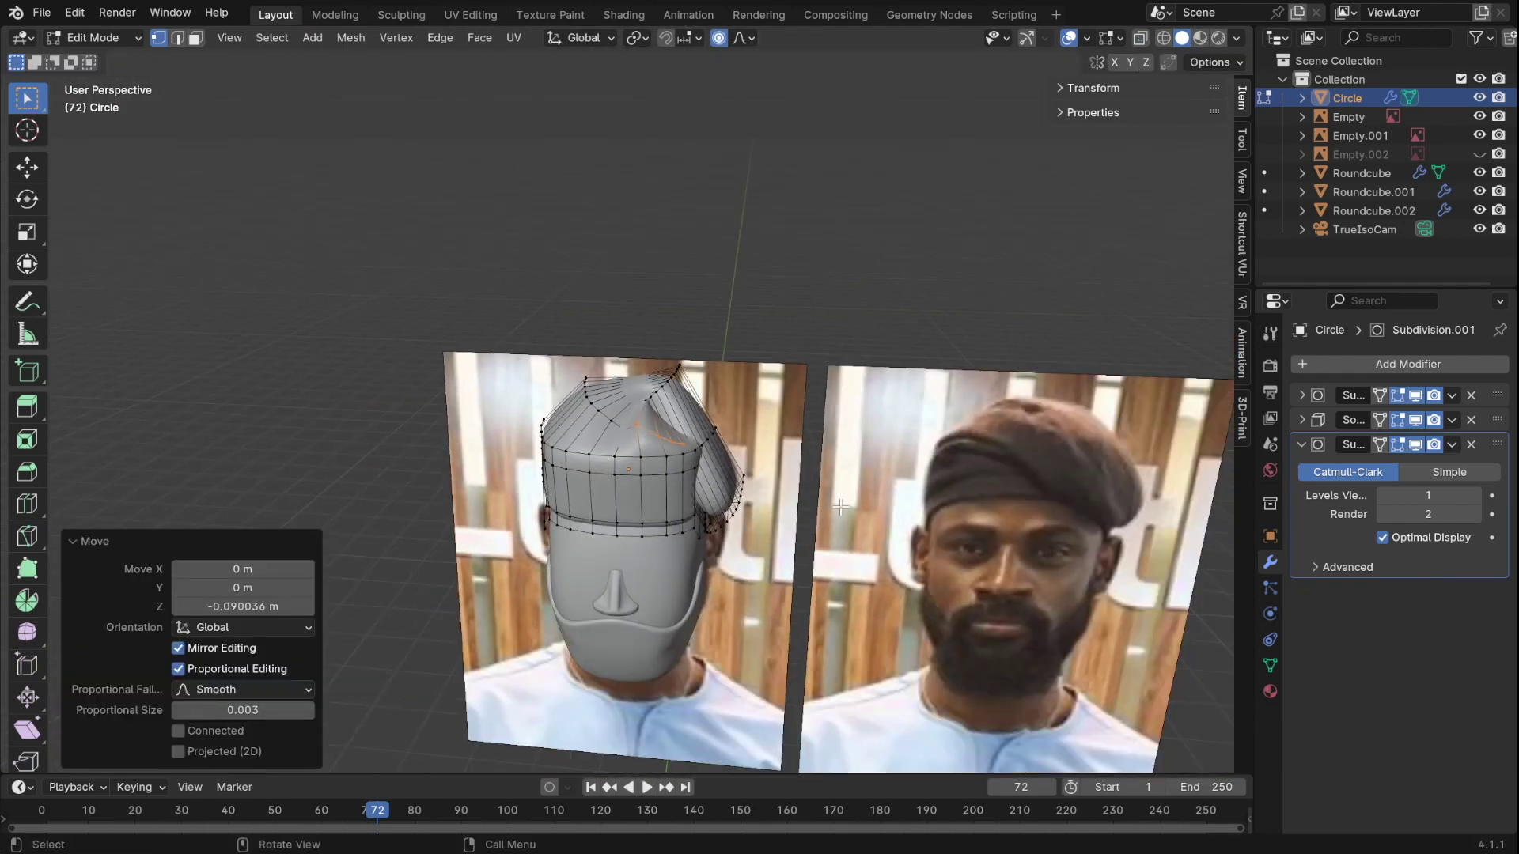
pyautogui.scroll(3, 554, 475)
pyautogui.moveTo(553, 474); pyautogui.dragTo(468, 546, button='middle')
pyautogui.press('KP_1')
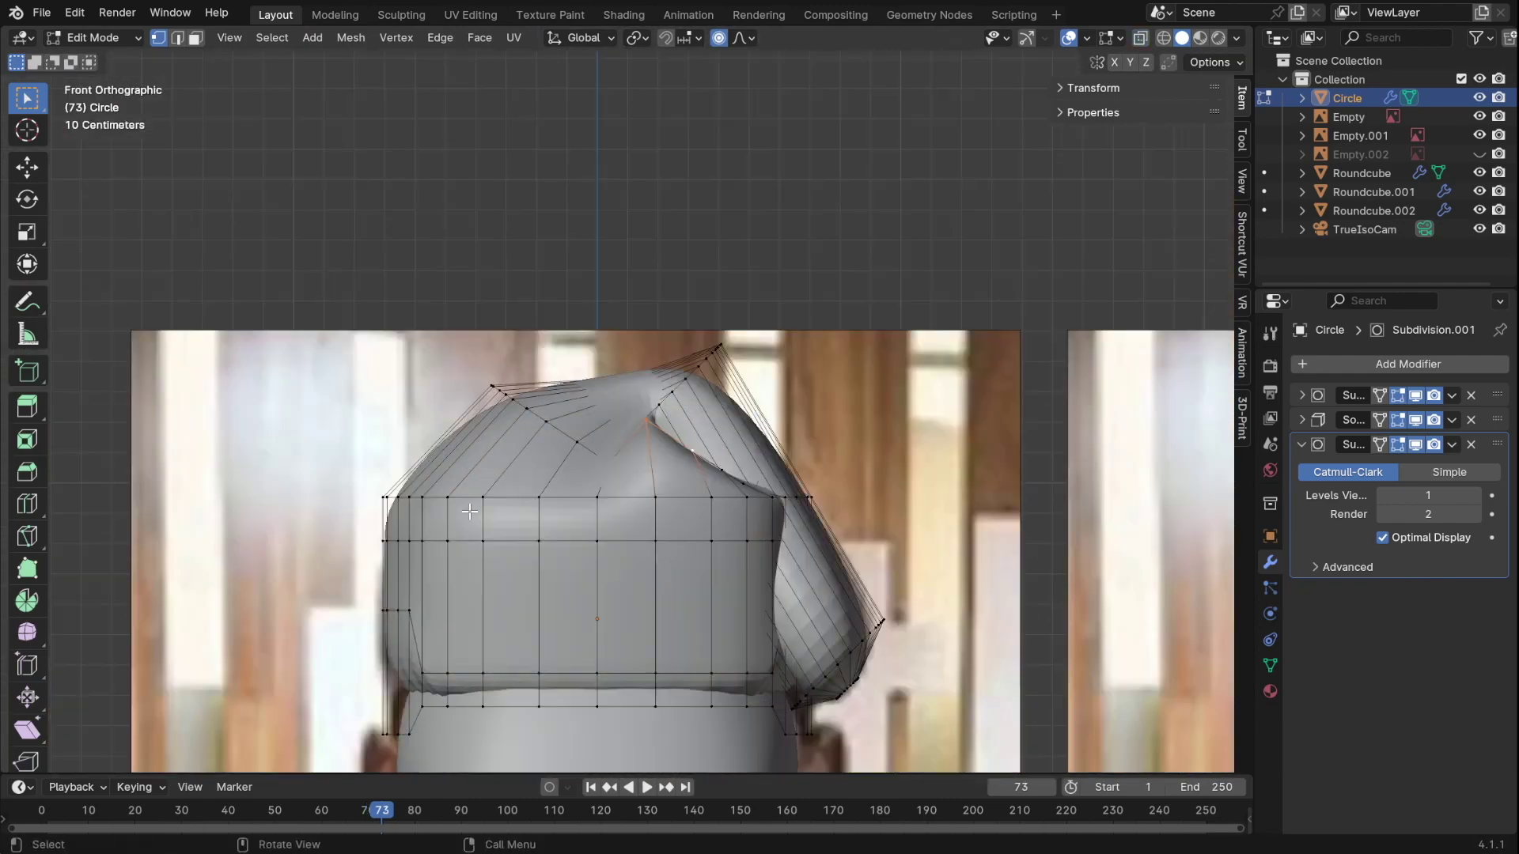
pyautogui.press('g')
pyautogui.press('z')
pyautogui.click(474, 546)
pyautogui.scroll(3, 574, 507)
pyautogui.press('g')
pyautogui.press('z')
pyautogui.moveTo(554, 506); pyautogui.dragTo(574, 519, button='middle')
# - Scale the selected loop front-to-back along Y and move it down along Z
pyautogui.press('KP_7')
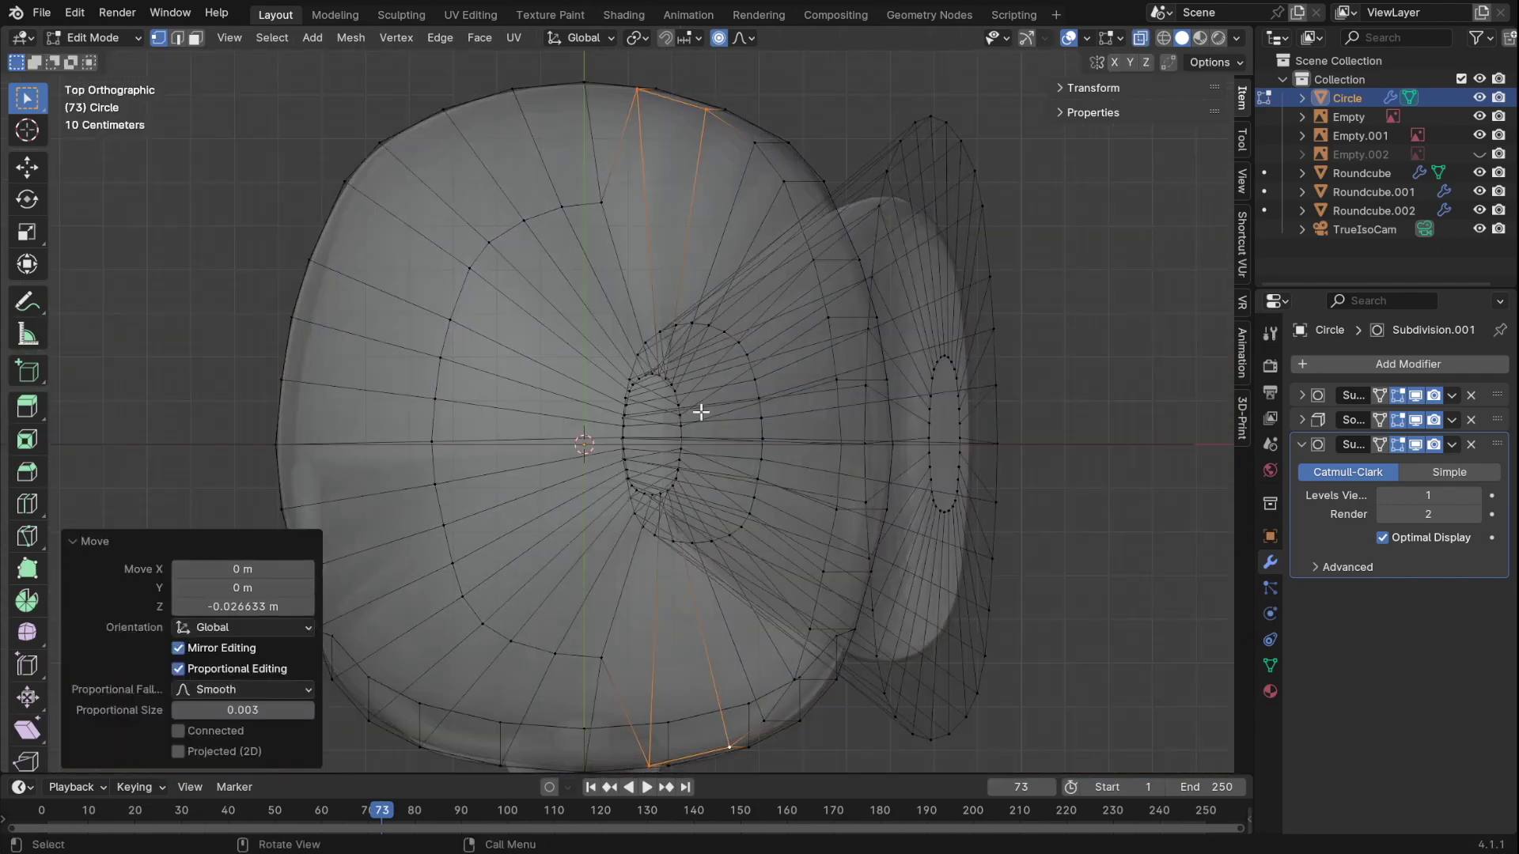
pyautogui.press('KP_1')
pyautogui.press('KP_3')
pyautogui.press('s')
pyautogui.press('y')
pyautogui.press('Return')
pyautogui.press('g')
pyautogui.press('z')
pyautogui.click(849, 505)
# - Add an extra loop cut around the hat's crown
pyautogui.hotkey('ctrl', 'r')
pyautogui.click(846, 535)
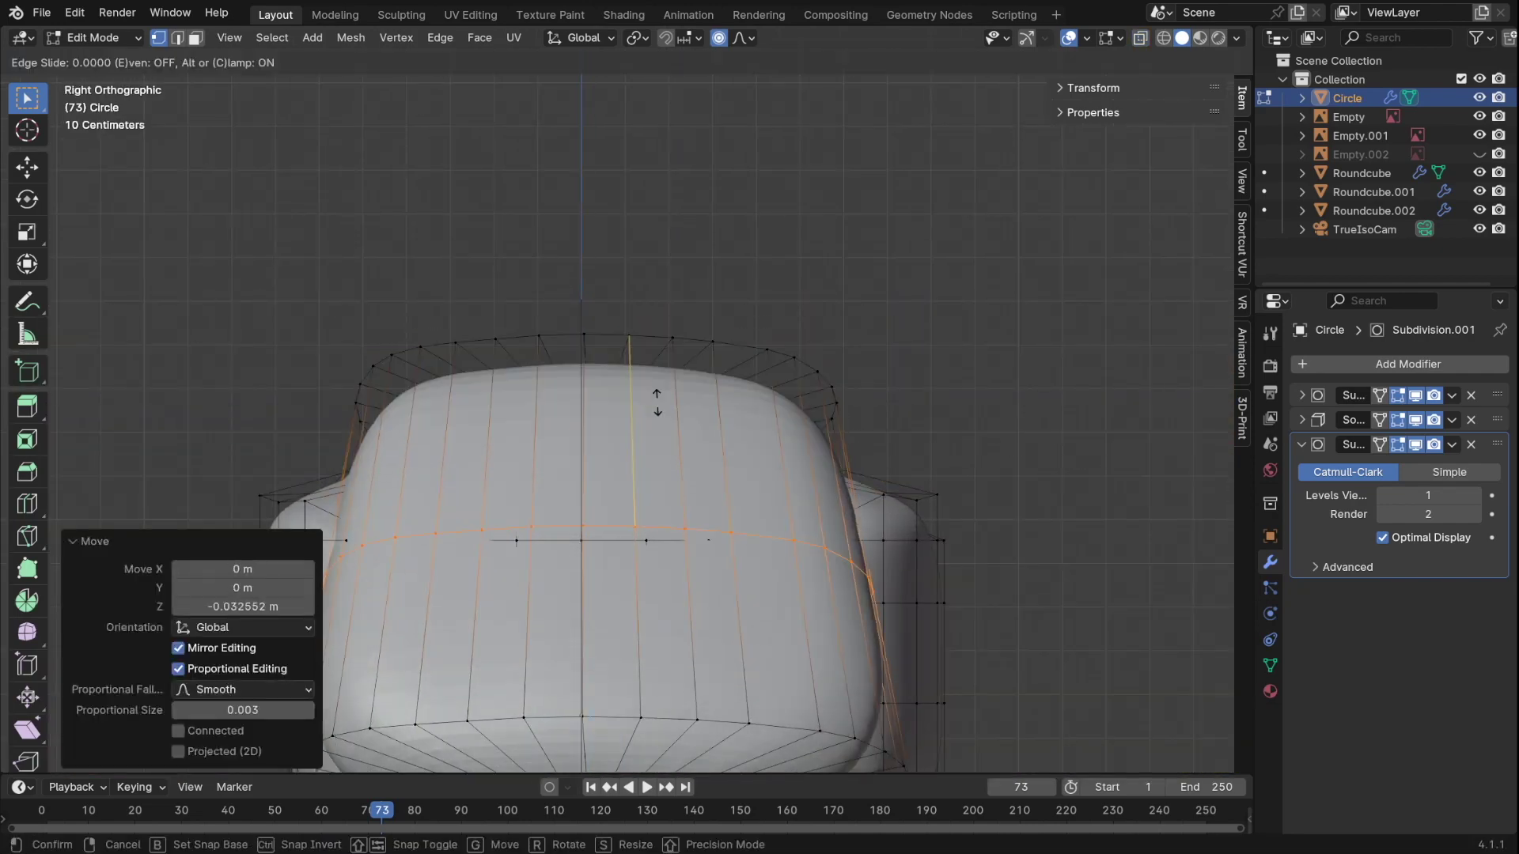
pyautogui.moveTo(846, 536)
pyautogui.mouseDown(button='middle')
pyautogui.moveTo(805, 486)
pyautogui.moveTo(794, 536)
pyautogui.mouseUp(button='middle')
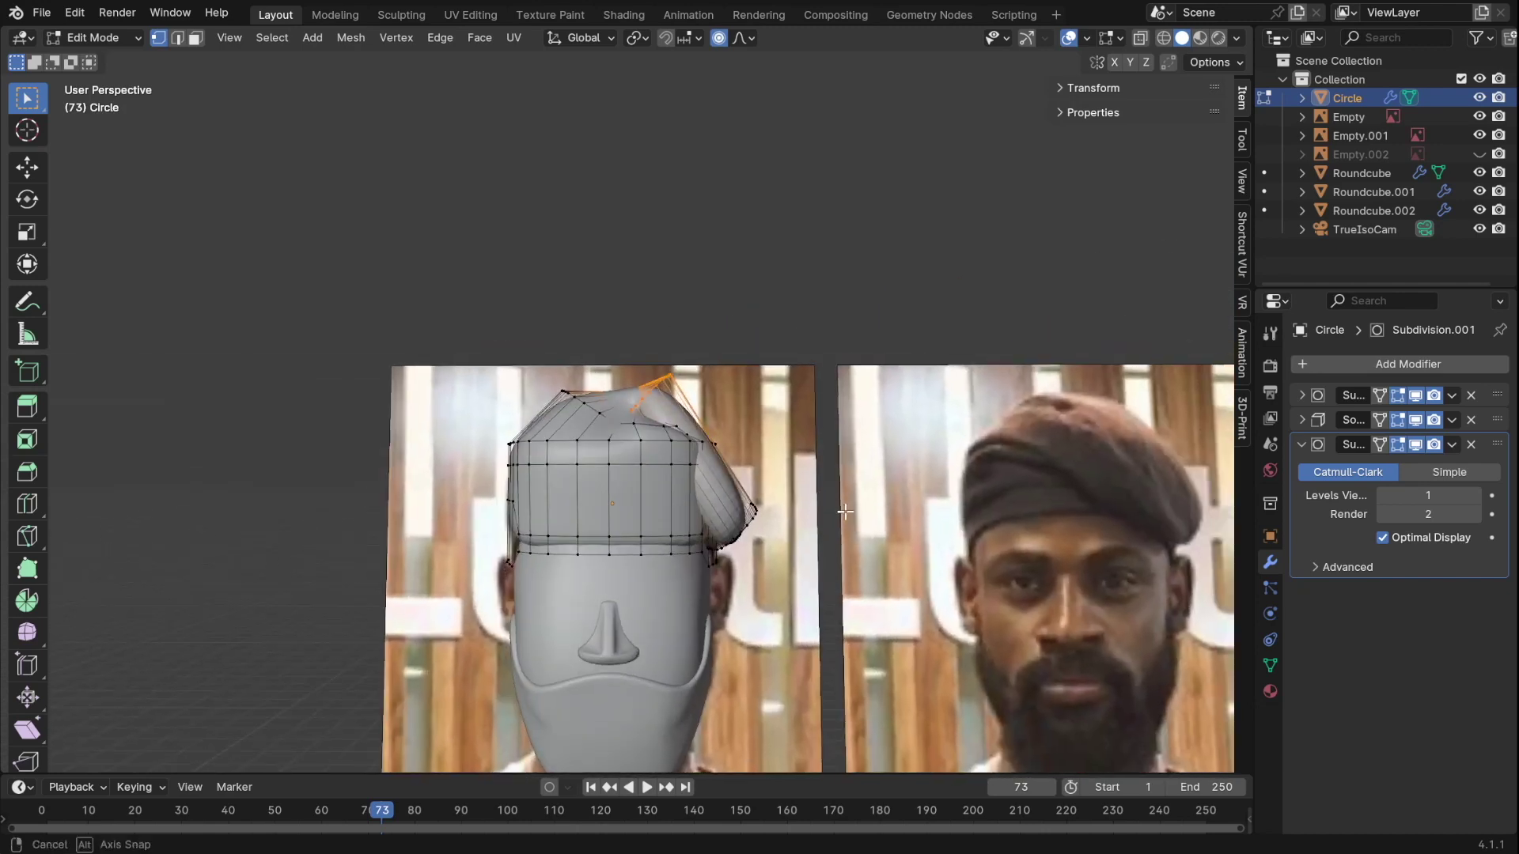
pyautogui.press('KP_7')
# - Inset the cylinder's end face to form a ring for the ear
pyautogui.scroll(3, 718, 374)
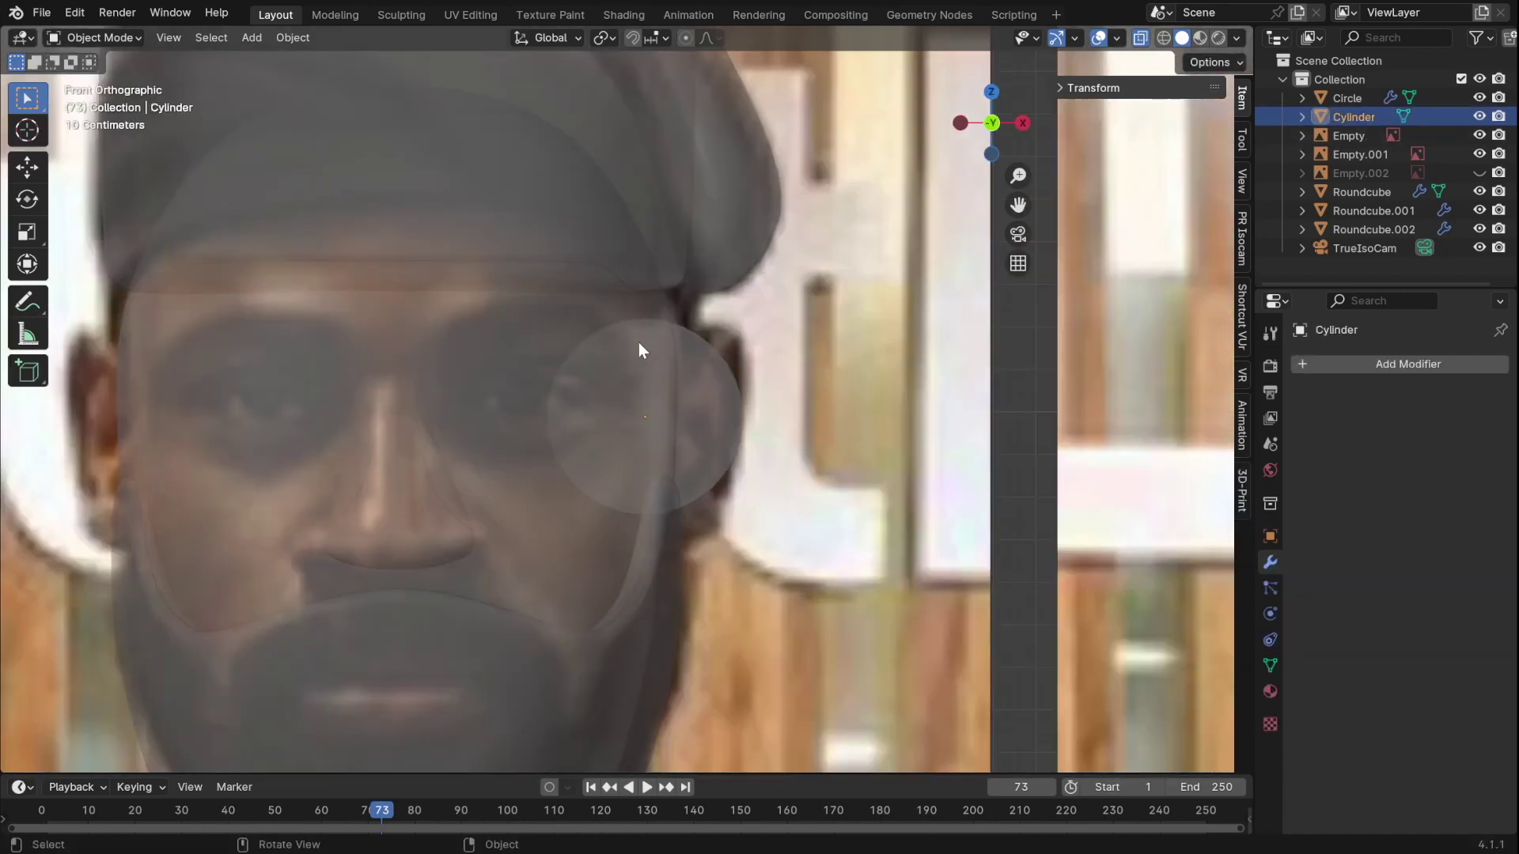
pyautogui.press('Tab')
pyautogui.press('i')
pyautogui.moveTo(630, 381)
pyautogui.mouseDown(button='middle')
pyautogui.moveTo(704, 415)
pyautogui.moveTo(821, 425)
pyautogui.moveTo(751, 472)
pyautogui.mouseUp(button='middle')
pyautogui.click(821, 425)
pyautogui.scroll(3, 751, 472)
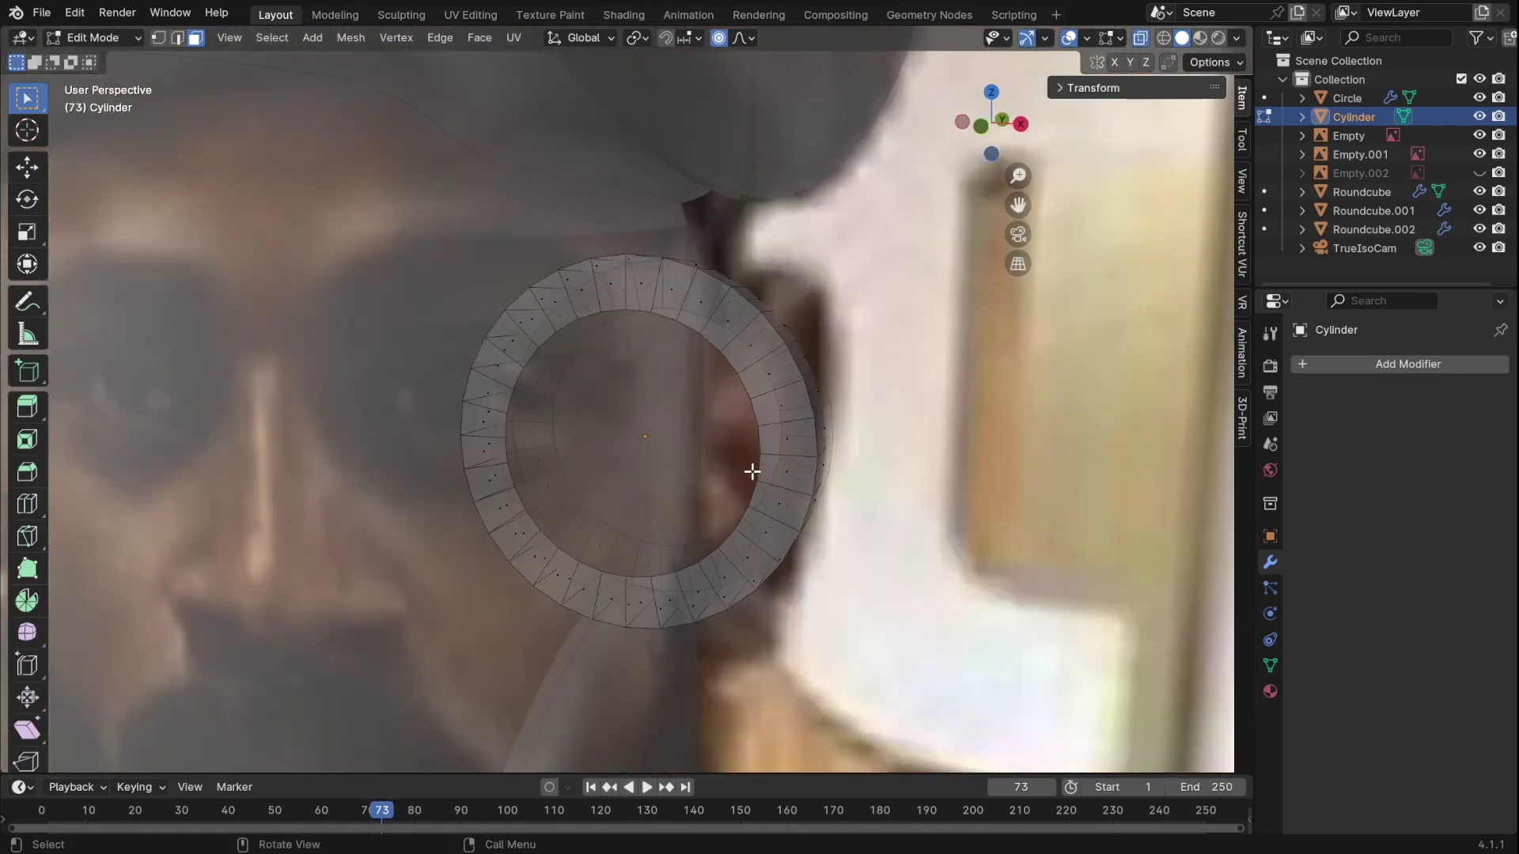
# - Select all of the ear's vertices and search for the 'fill' command to cap the ring
pyautogui.hotkey('shift', 'a')
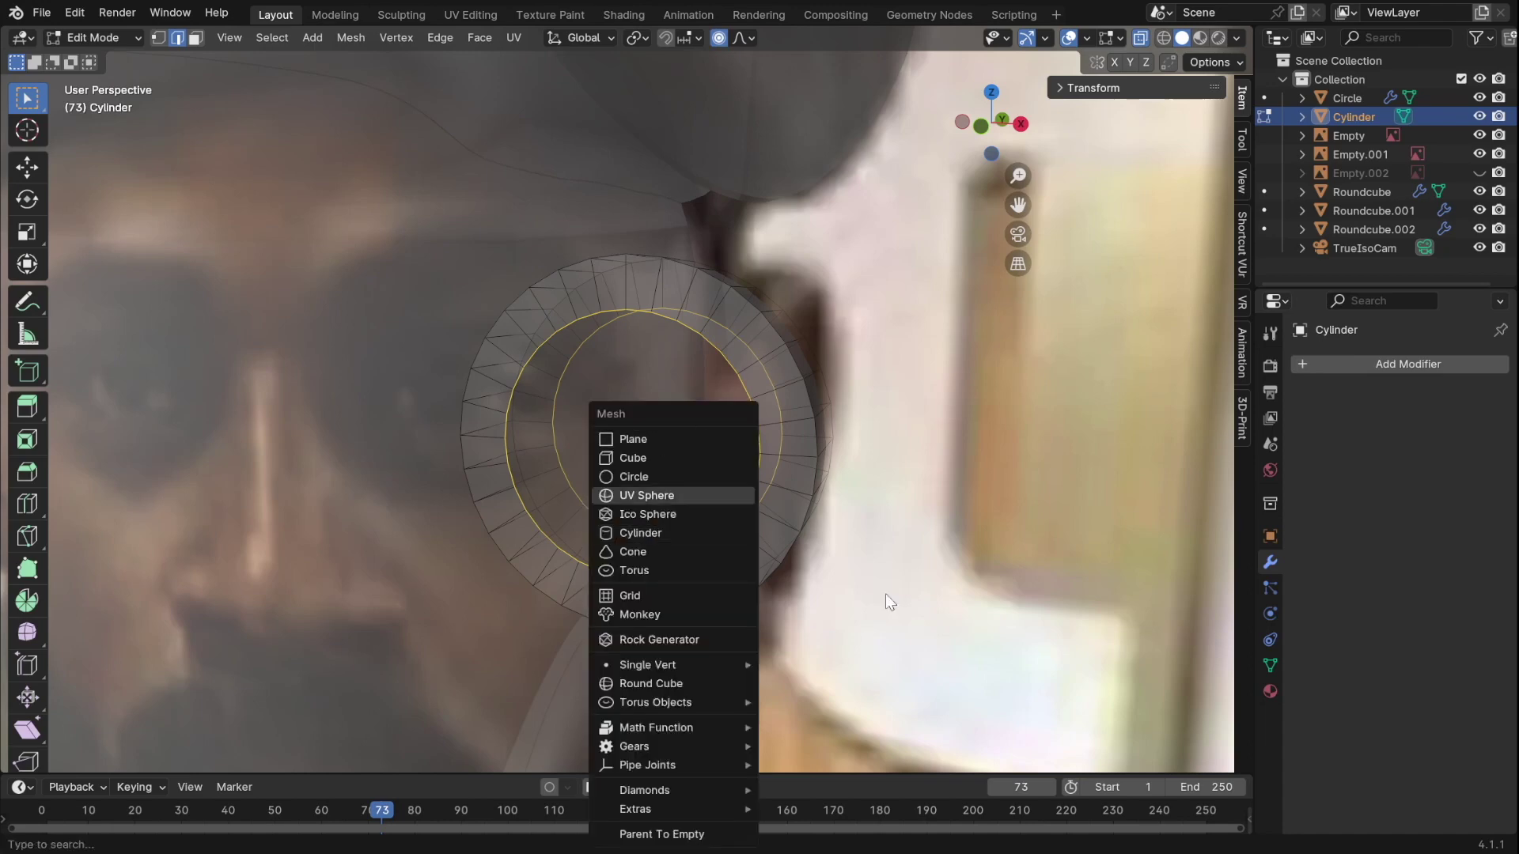
pyautogui.press('Escape')
pyautogui.hotkey('shift', 'Left')
pyautogui.press('1')
pyautogui.press('a')
pyautogui.hotkey('shift', 'a')
pyautogui.write('fill')
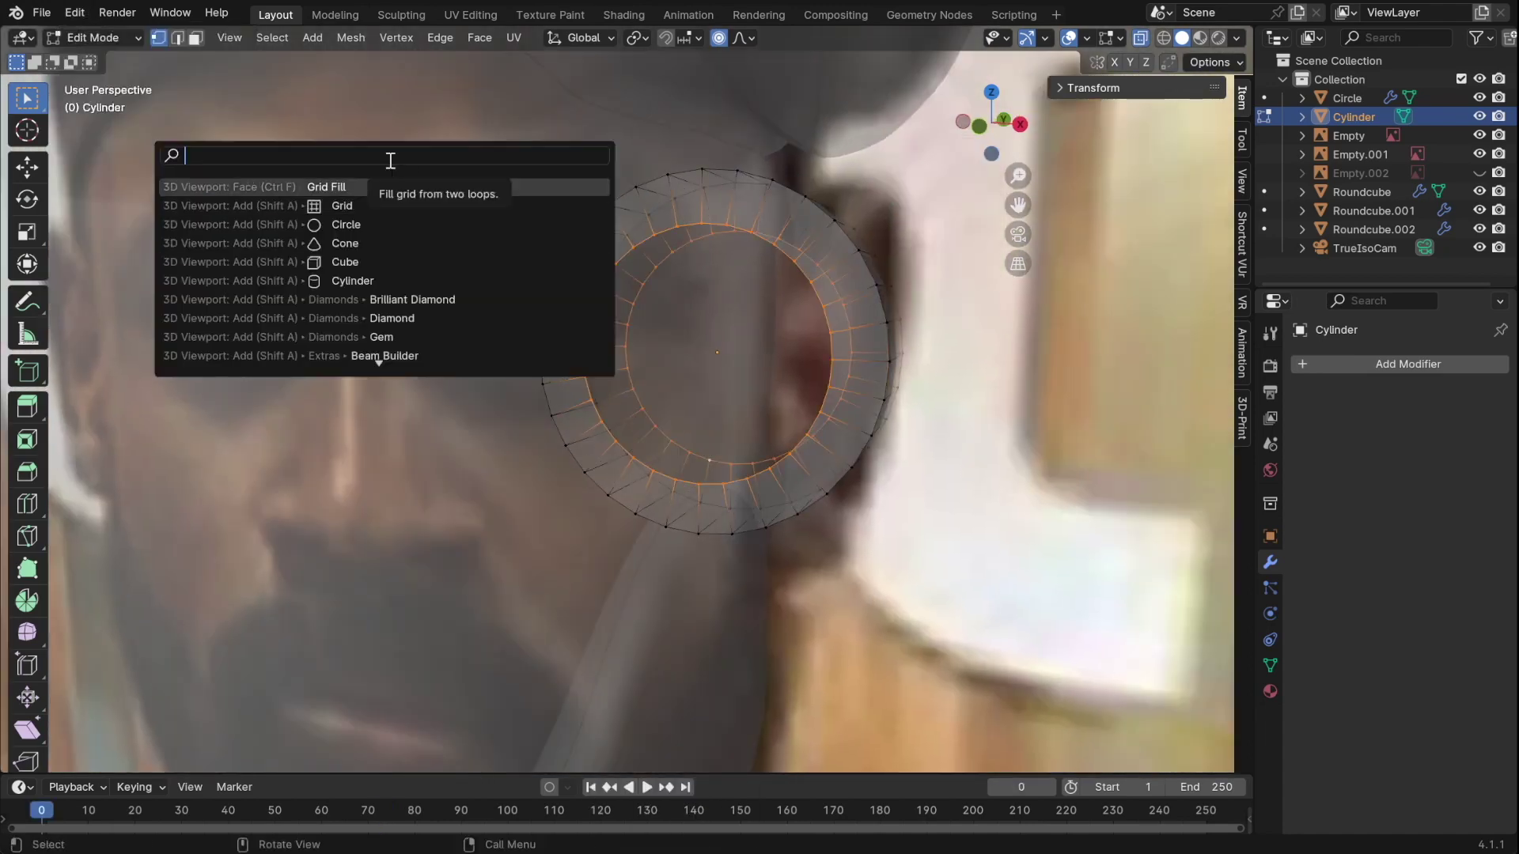
pyautogui.press('Return')
# - Cap the open ring with Grid Fill in see-through view and save the file
pyautogui.moveTo(823, 356); pyautogui.dragTo(666, 419, button='middle')
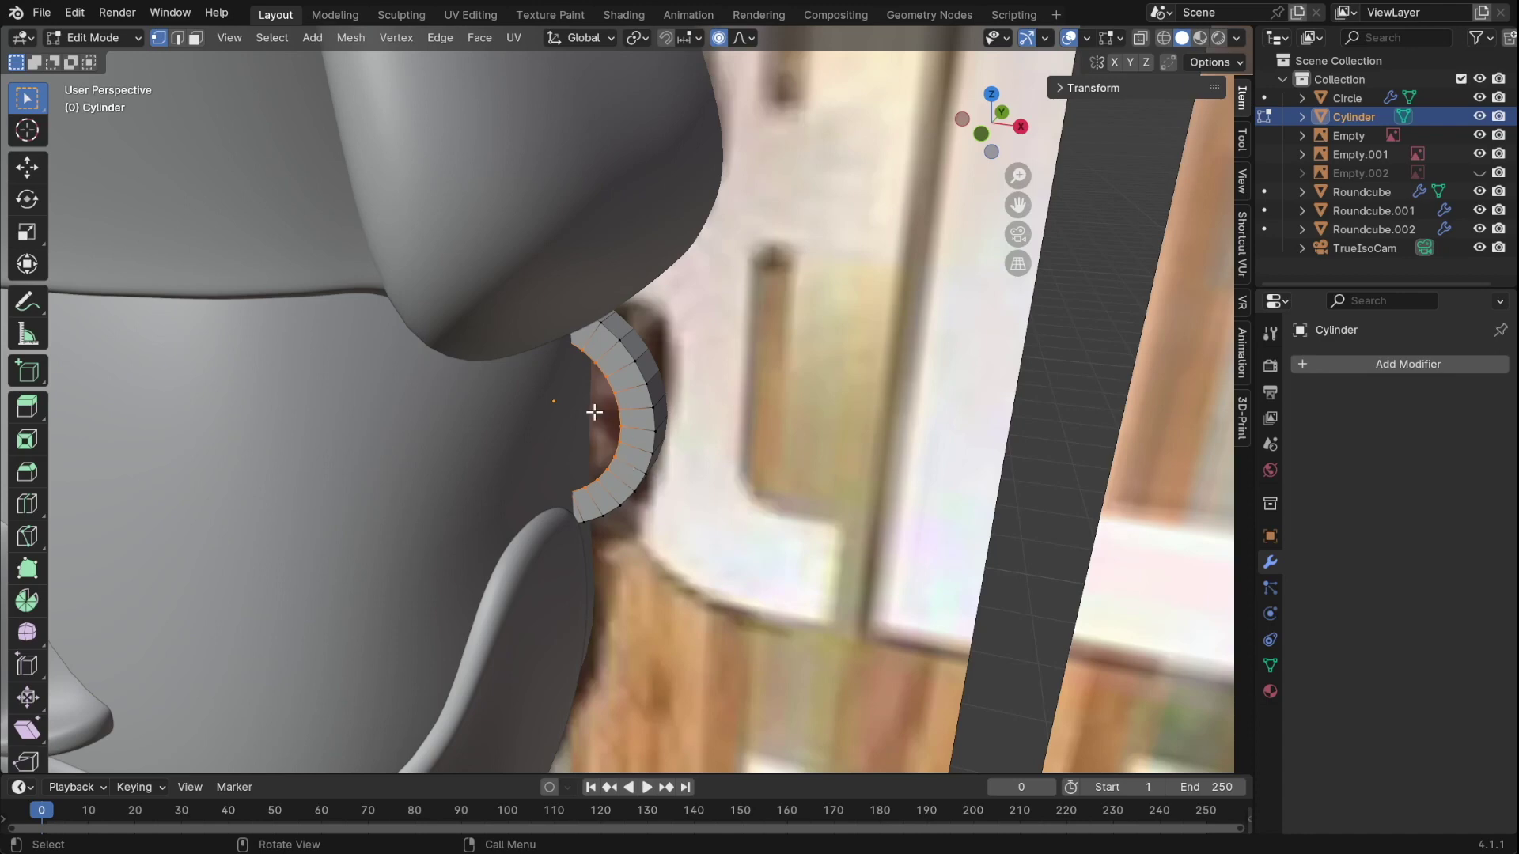
pyautogui.hotkey('alt', 'z')
pyautogui.press('F3')
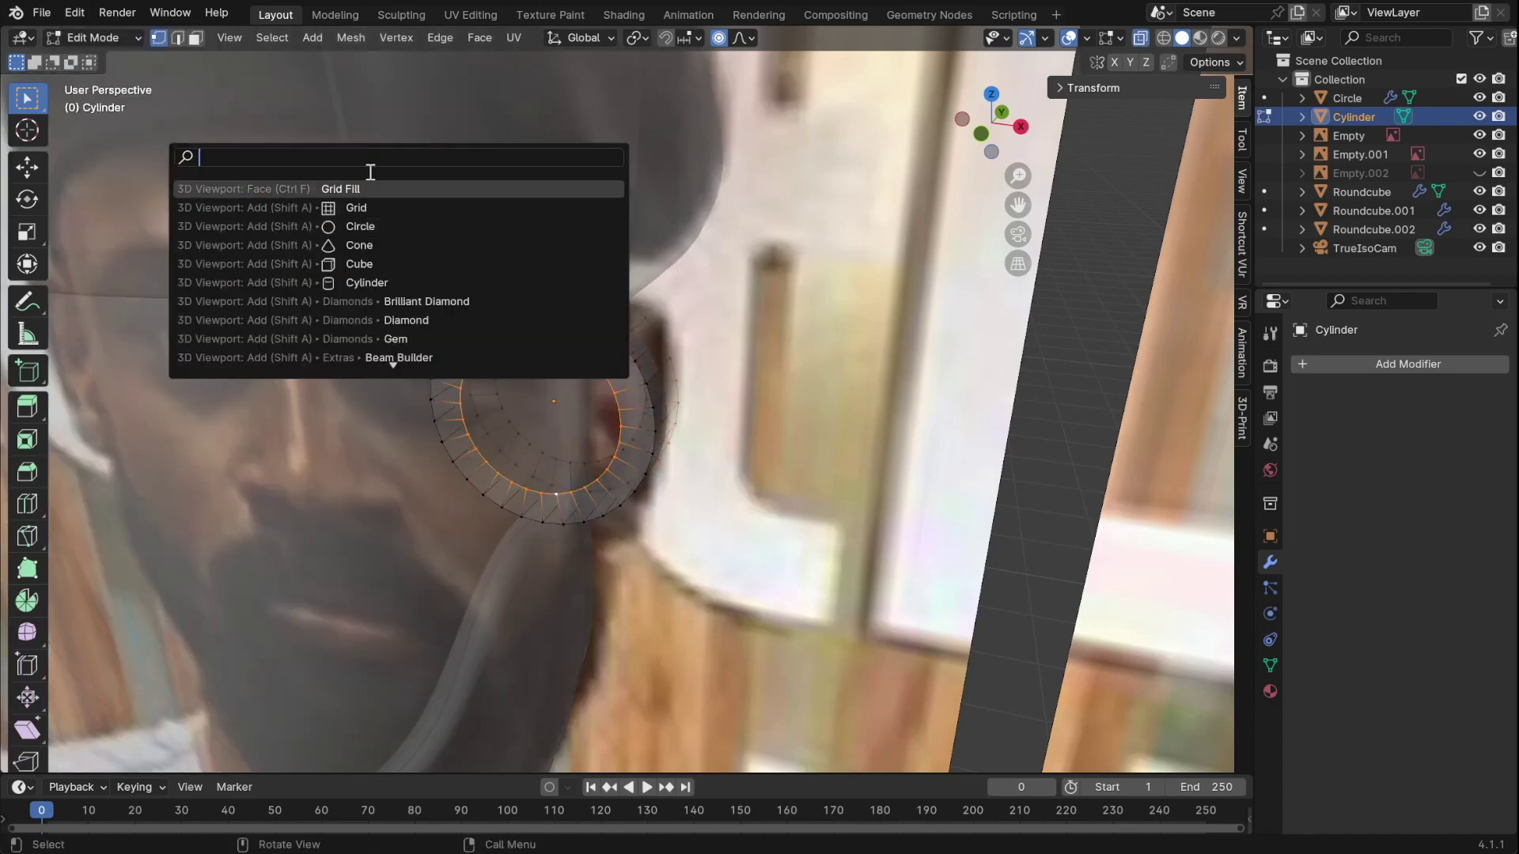
pyautogui.press('Return')
pyautogui.press('KP_1')
pyautogui.hotkey('alt', 'z')
pyautogui.hotkey('ctrl', 's')
pyautogui.press('Tab')
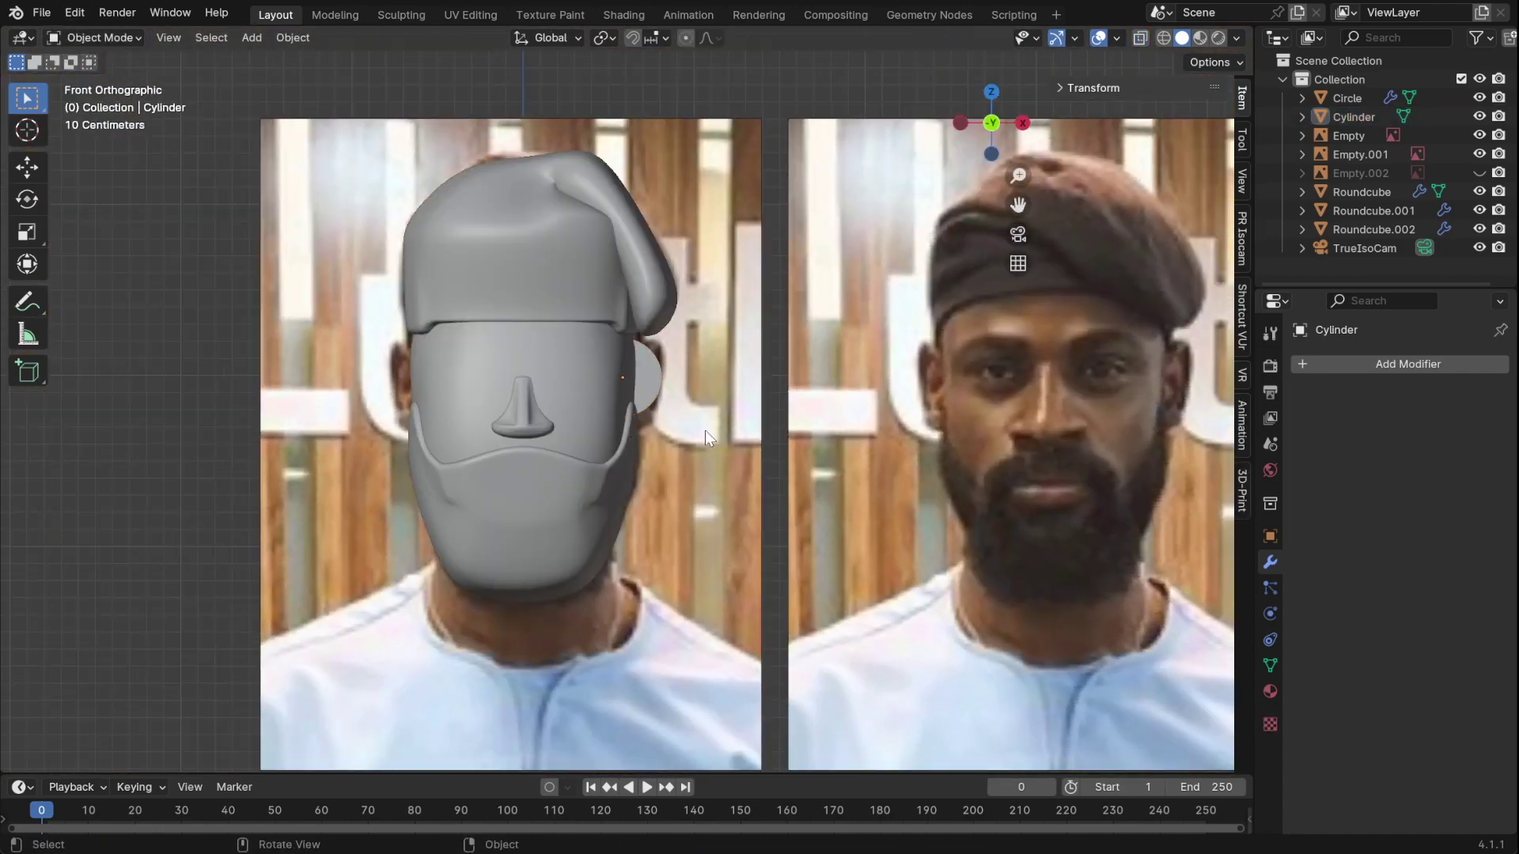
# - Give the ear a level-2 subdivision surface and edit its mesh in see-through view
pyautogui.click(648, 396)
pyautogui.hotkey('ctrl', '2')
pyautogui.moveTo(579, 406); pyautogui.dragTo(657, 359, button='middle')
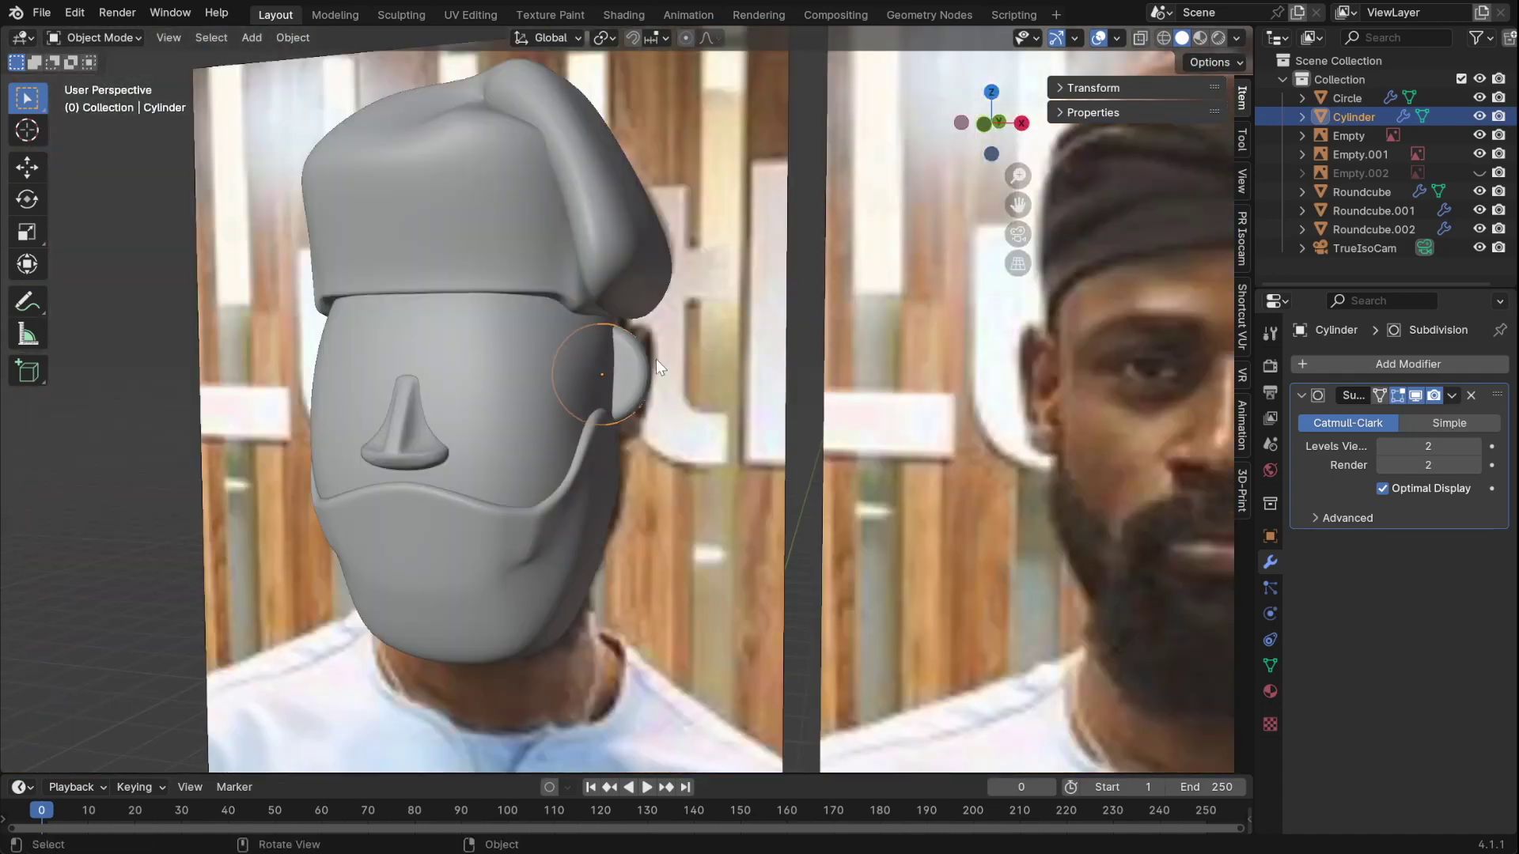
pyautogui.press('Tab')
pyautogui.press('KP_Decimal')
pyautogui.hotkey('alt', 'z')
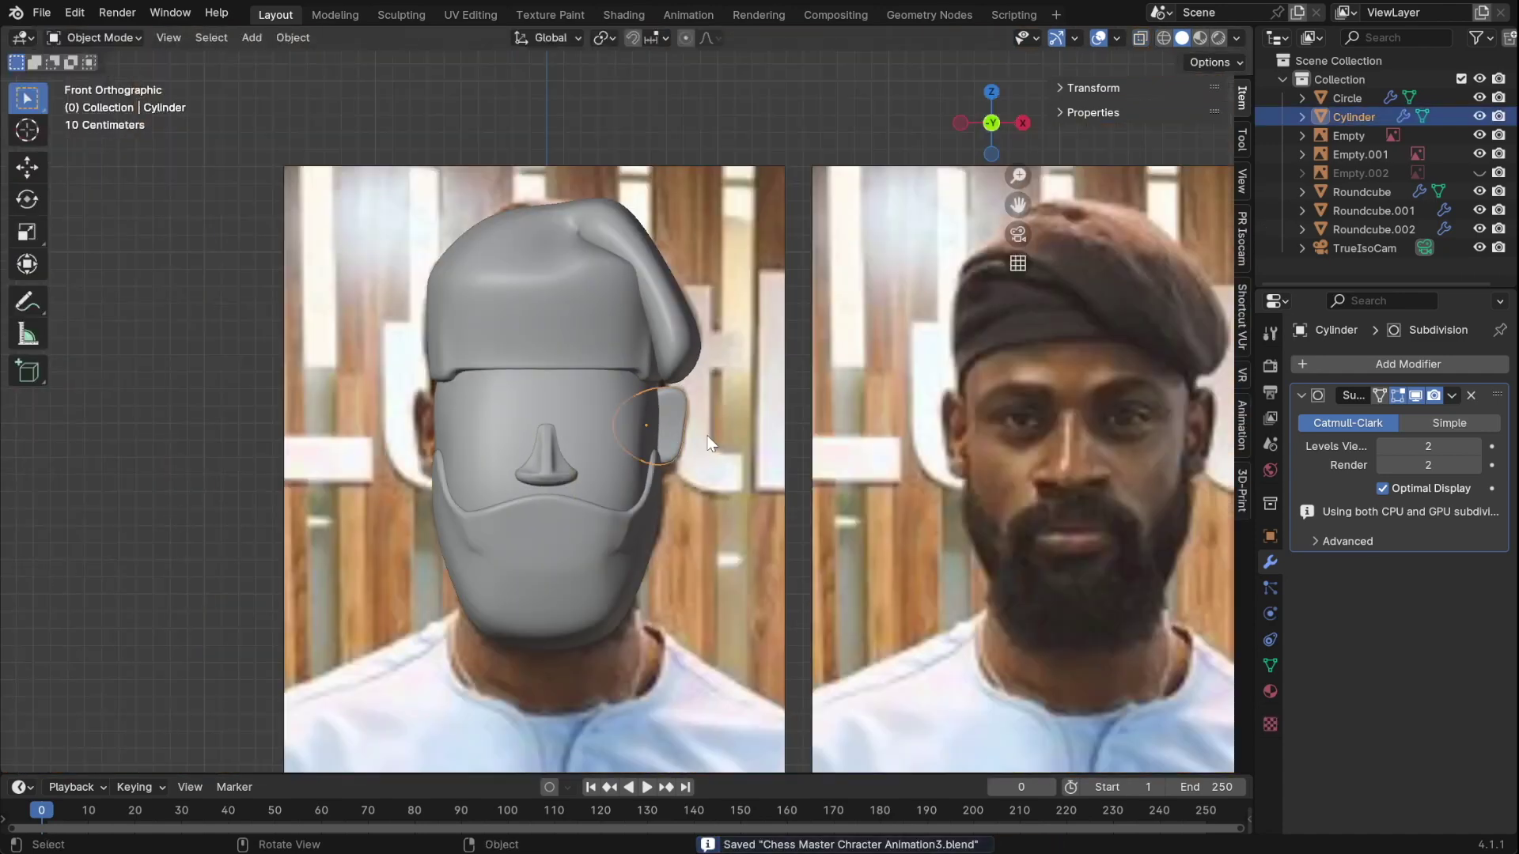
# - Add a Mirror modifier to the ear with Roundcube as the mirror object
pyautogui.click(1408, 364)
pyautogui.click(1115, 617)
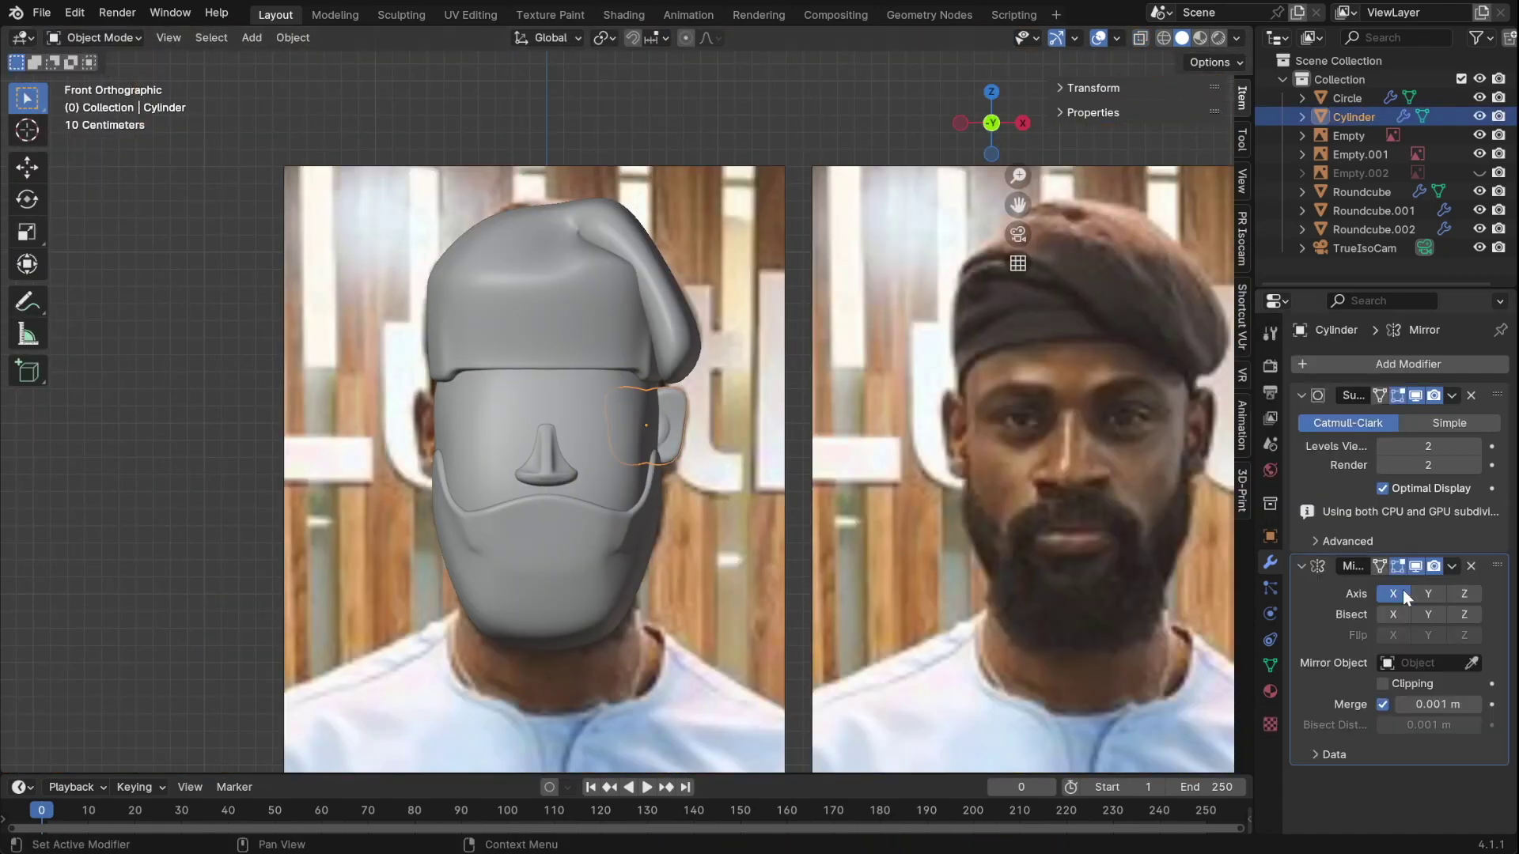
pyautogui.click(483, 434)
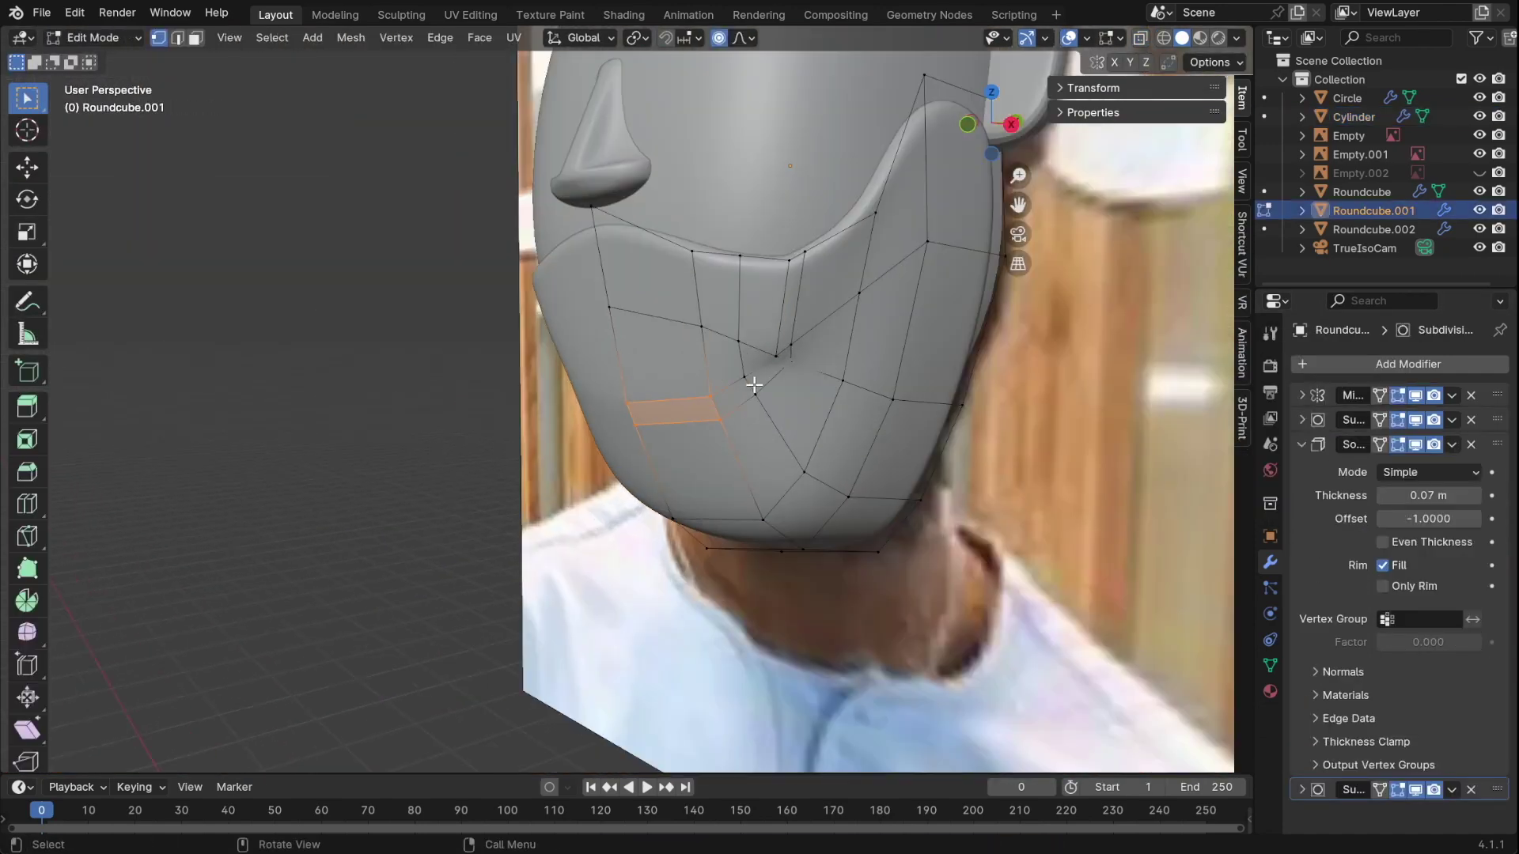
# - Nudge a beard-mask vertex front-to-back, then shift jaw vertices sideways
pyautogui.moveTo(837, 336)
pyautogui.mouseDown(button='middle')
pyautogui.moveTo(830, 363)
pyautogui.moveTo(828, 295)
pyautogui.mouseUp(button='middle')
pyautogui.press('g')
pyautogui.press('y')
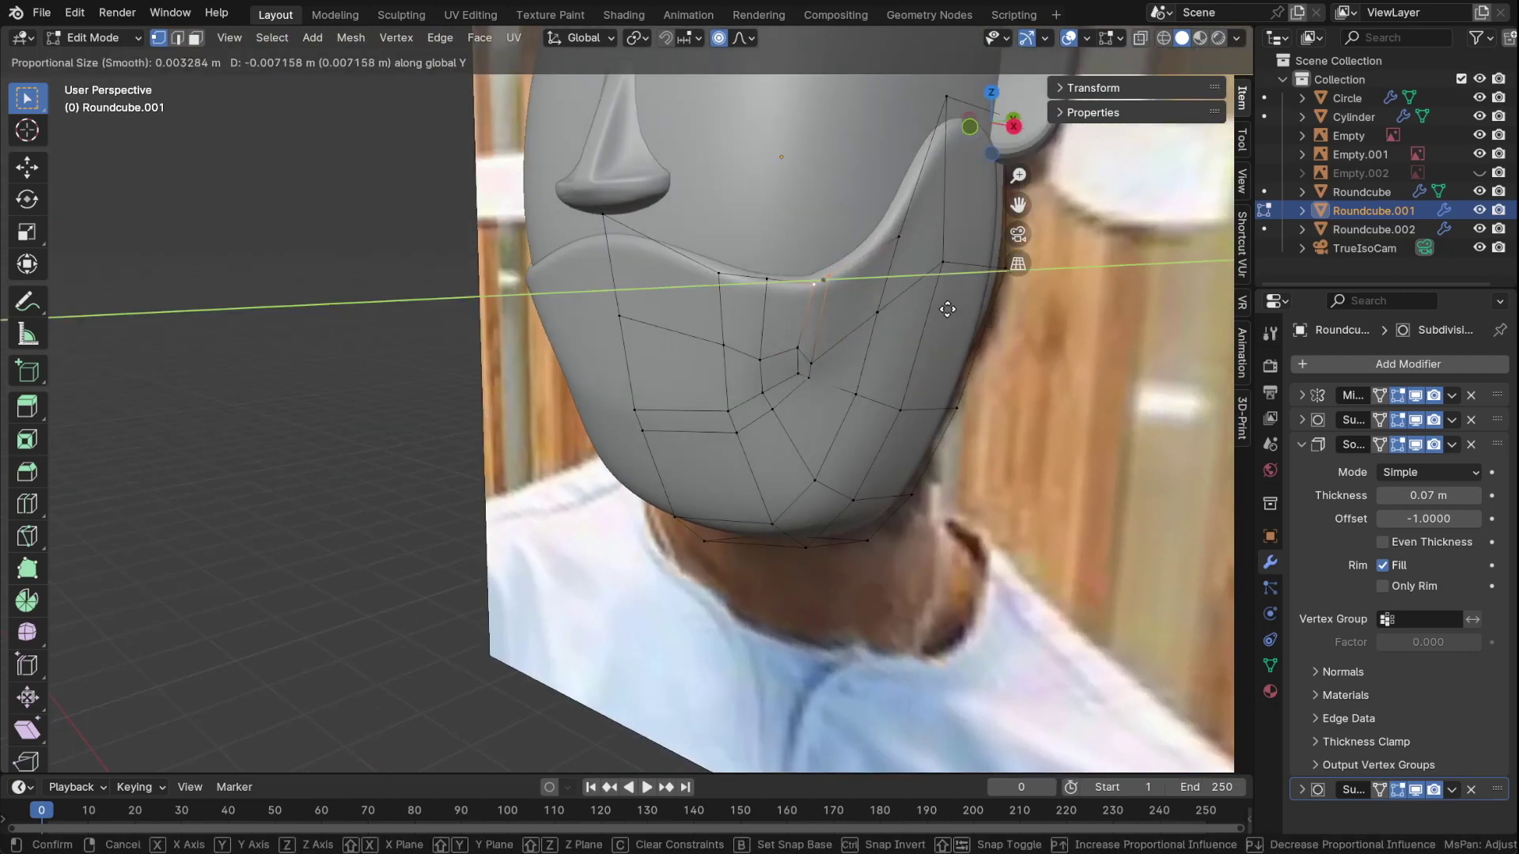
pyautogui.press('Escape')
pyautogui.moveTo(942, 309); pyautogui.dragTo(918, 305, button='middle')
pyautogui.press('KP_1')
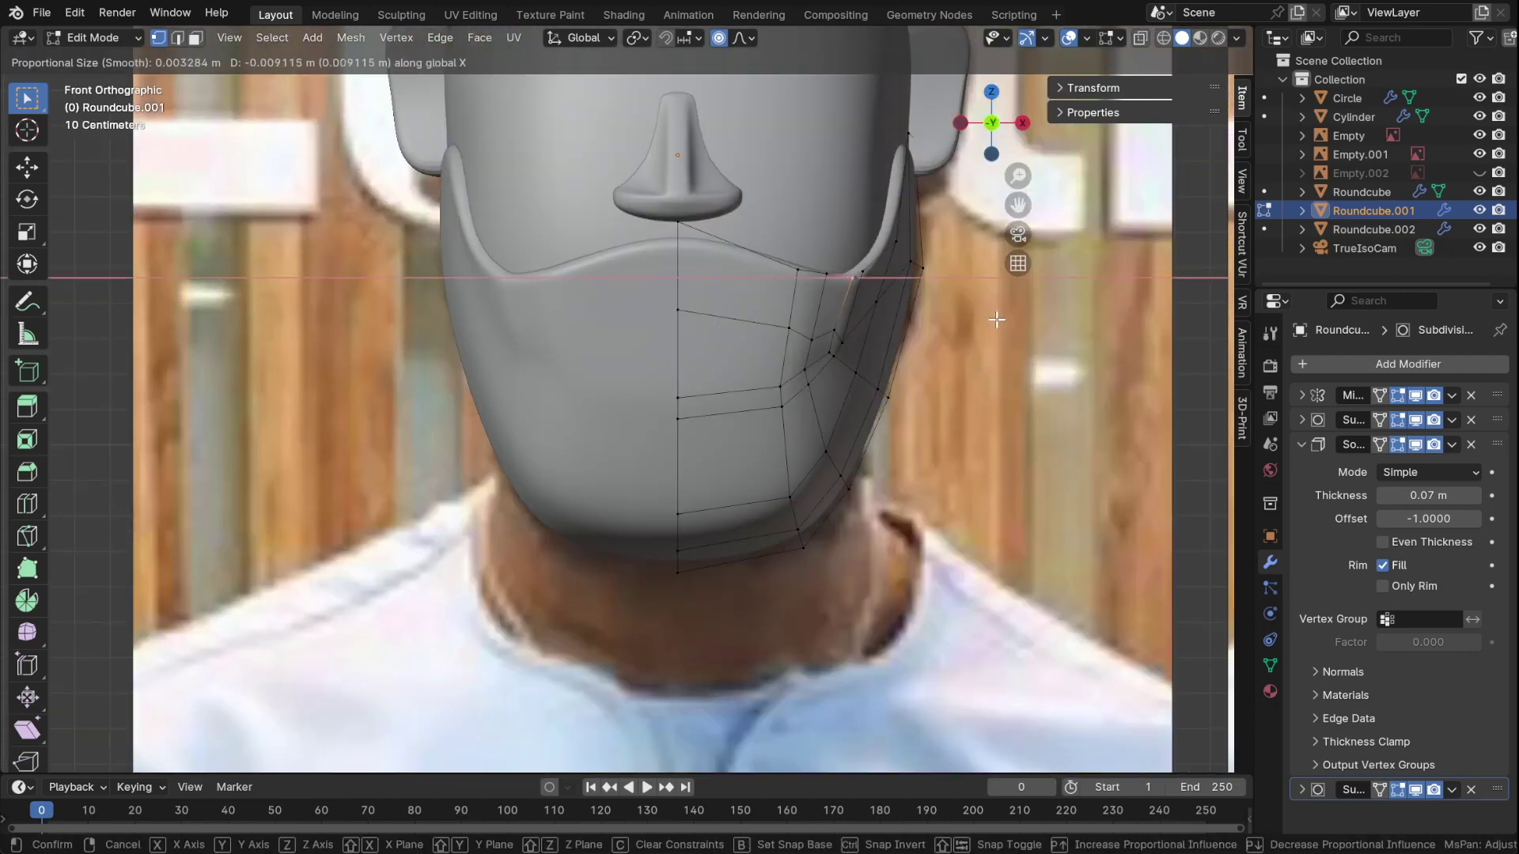
pyautogui.click(997, 320)
pyautogui.click(831, 330)
pyautogui.press('g')
pyautogui.press('x')
# - Slide the next jaw vertices sideways so the beard shell follows the jawline
pyautogui.click(963, 353)
pyautogui.press('g')
pyautogui.press('x')
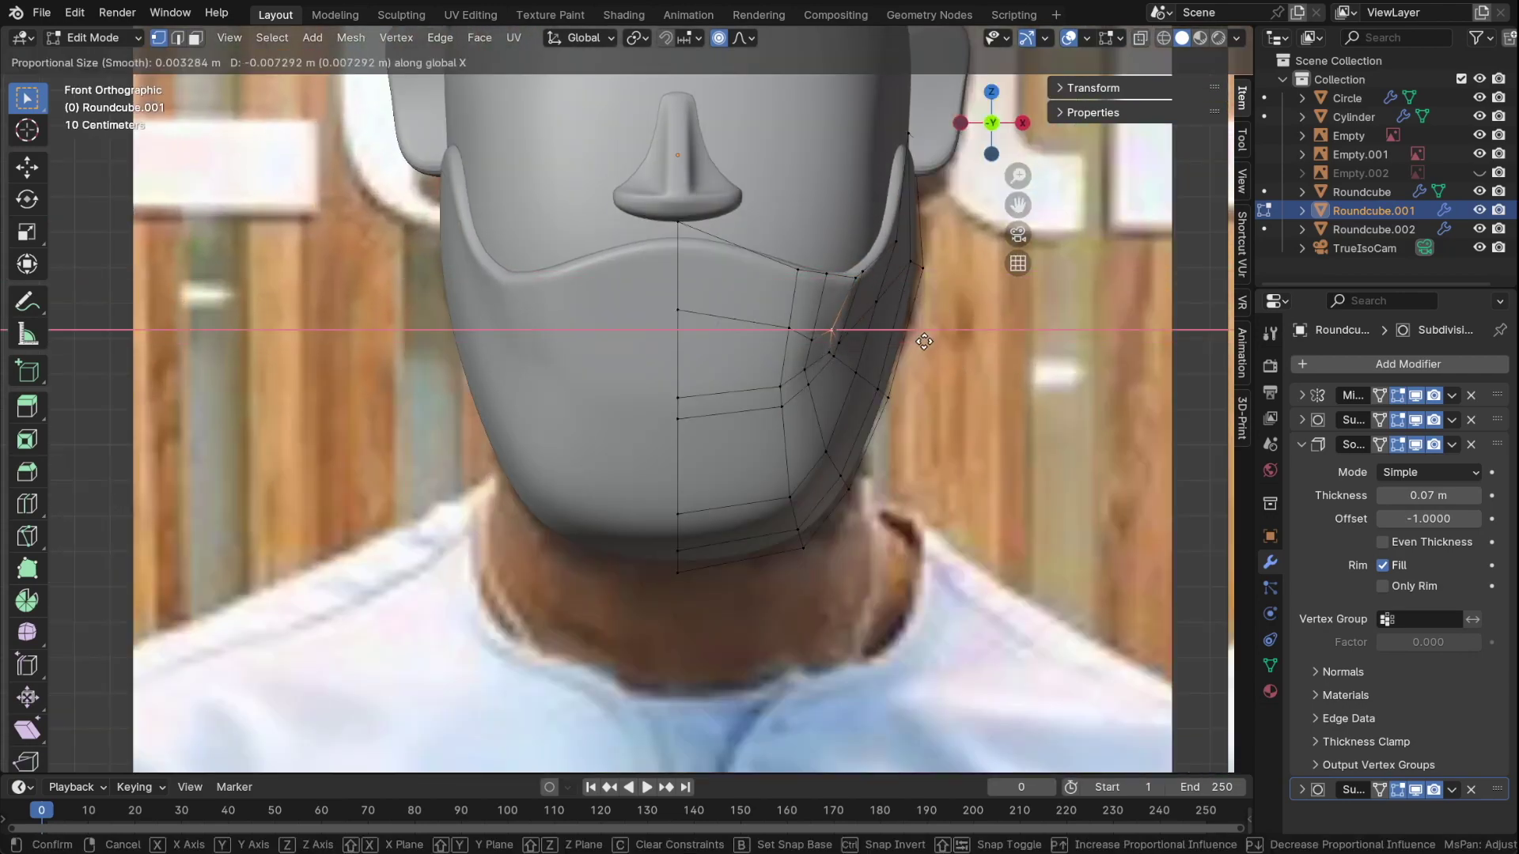
pyautogui.click(924, 341)
pyautogui.press('g')
pyautogui.press('x')
pyautogui.moveTo(987, 332); pyautogui.dragTo(774, 677, button='middle')
pyautogui.press('KP_1')
pyautogui.click(933, 309)
# - Save the file, then push the mouth-slot area of the mask back along Y
pyautogui.hotkey('ctrl', 's')
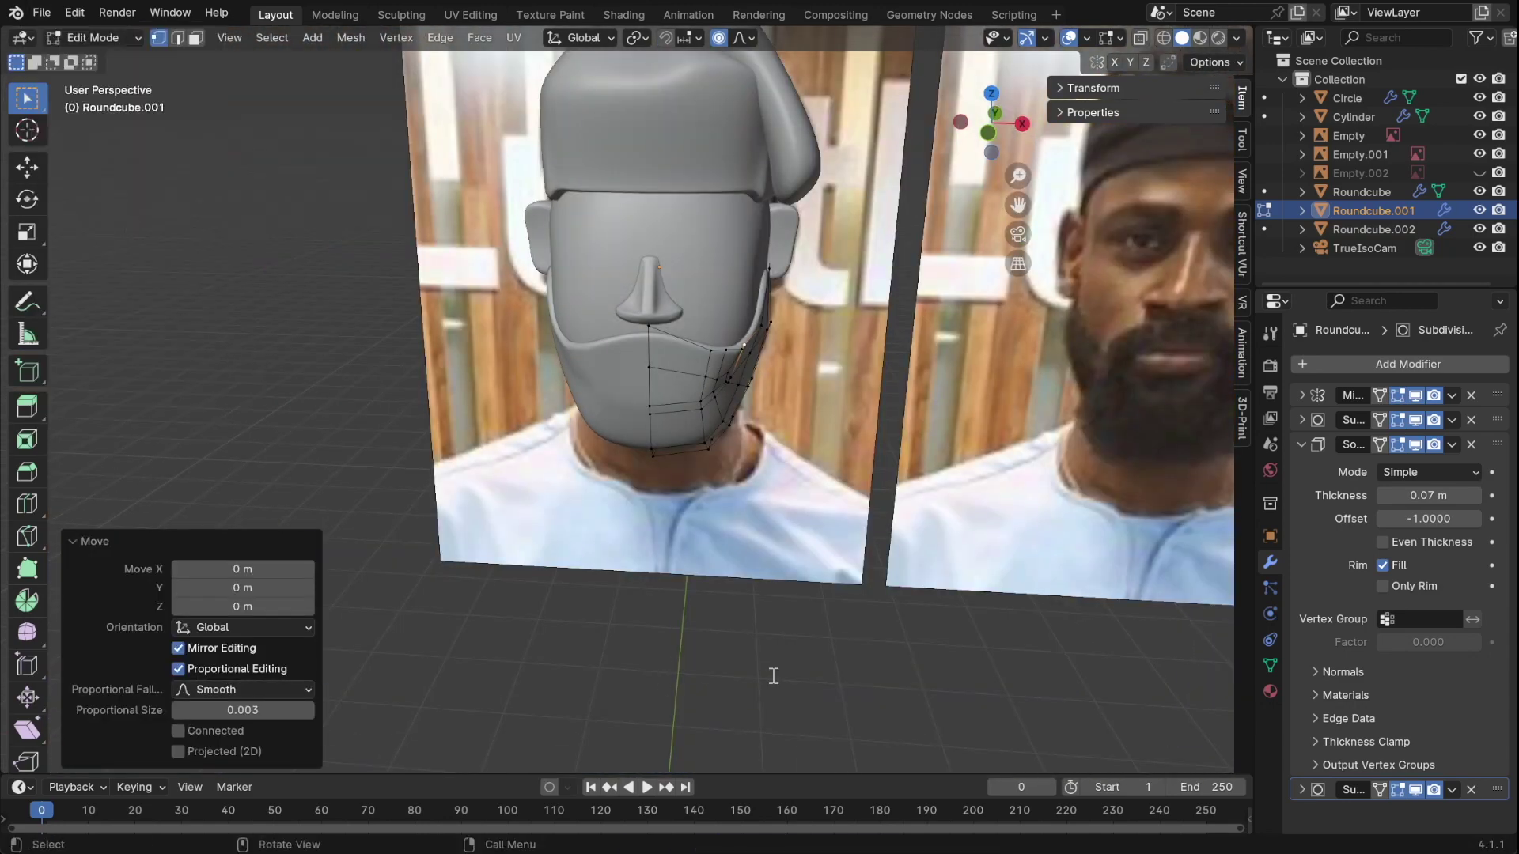
pyautogui.press('KP_1')
pyautogui.click(724, 403)
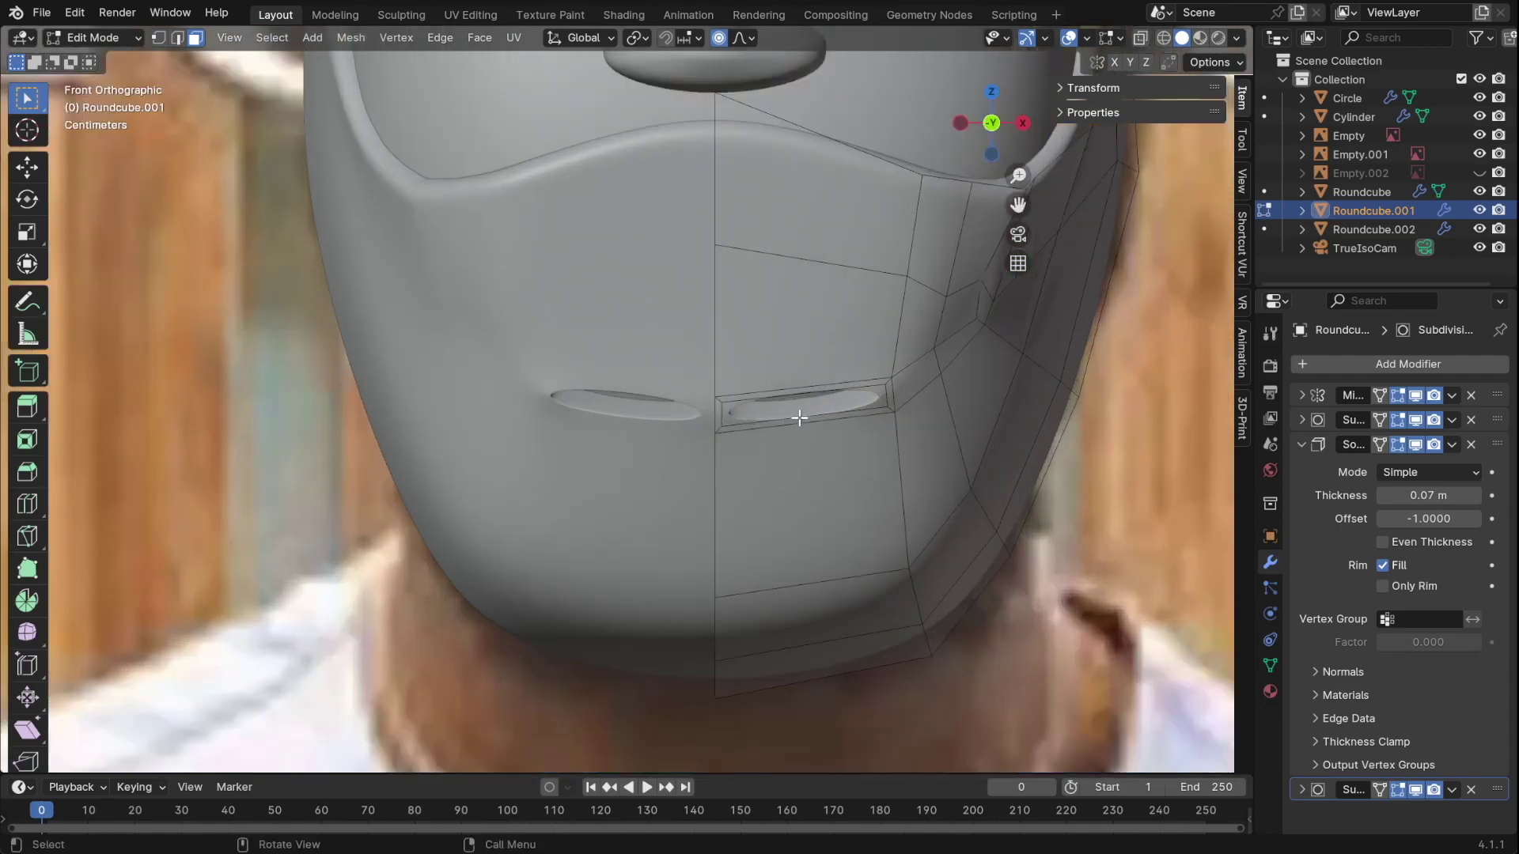
pyautogui.press('g')
pyautogui.press('y')
pyautogui.click(939, 325)
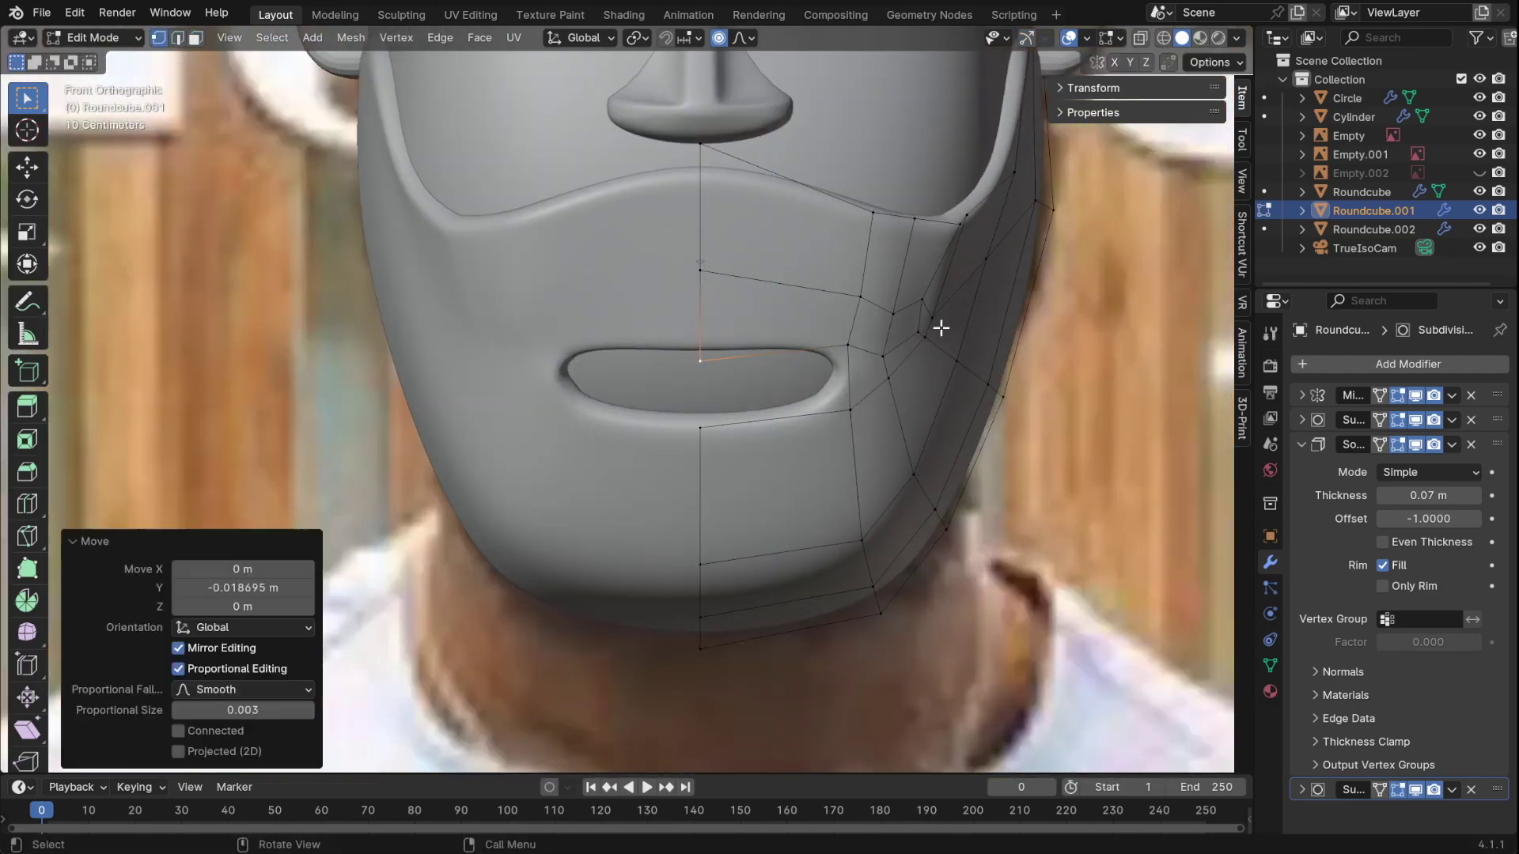
# - Lower the mouth-slot vertex vertically along Z and check the mask
pyautogui.moveTo(939, 325); pyautogui.dragTo(791, 300, button='middle')
pyautogui.press('KP_1')
pyautogui.press('g')
pyautogui.press('z')
pyautogui.click(716, 336)
pyautogui.moveTo(715, 336)
pyautogui.mouseDown(button='middle')
pyautogui.moveTo(725, 404)
pyautogui.moveTo(712, 356)
pyautogui.mouseUp(button='middle')
pyautogui.scroll(-5, 725, 405)
pyautogui.scroll(5, 712, 356)
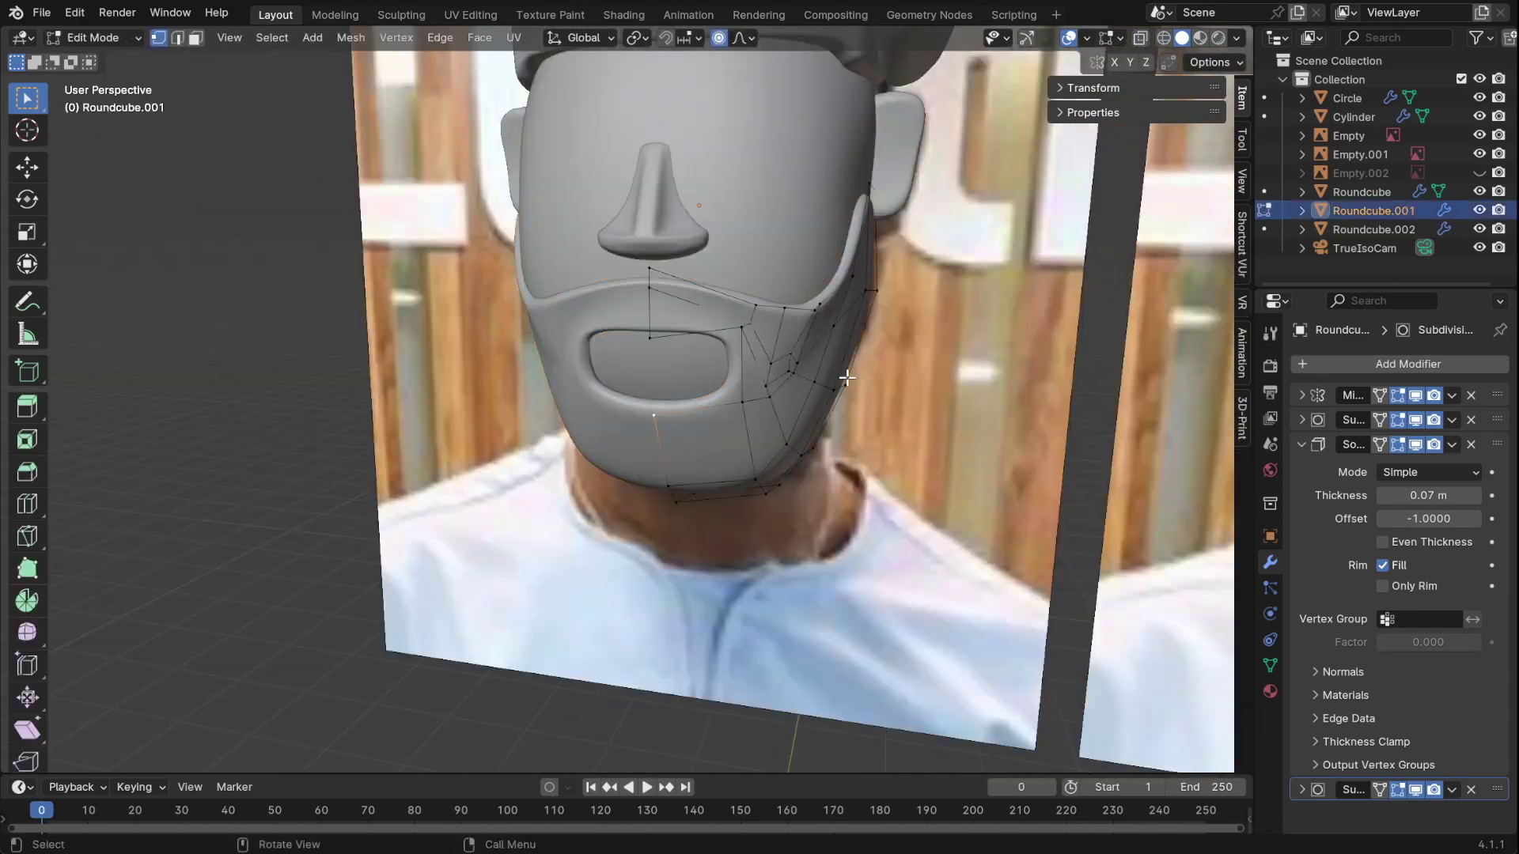
# - Box-select the jaw vertices in see-through mode and move them vertically with soft falloff
pyautogui.hotkey('alt', 'z')
pyautogui.moveTo(944, 373); pyautogui.dragTo(924, 315)
pyautogui.hotkey('alt', 'z')
pyautogui.press('g')
pyautogui.press('z')
pyautogui.click(1004, 356)
pyautogui.scroll(-3, 842, 287)
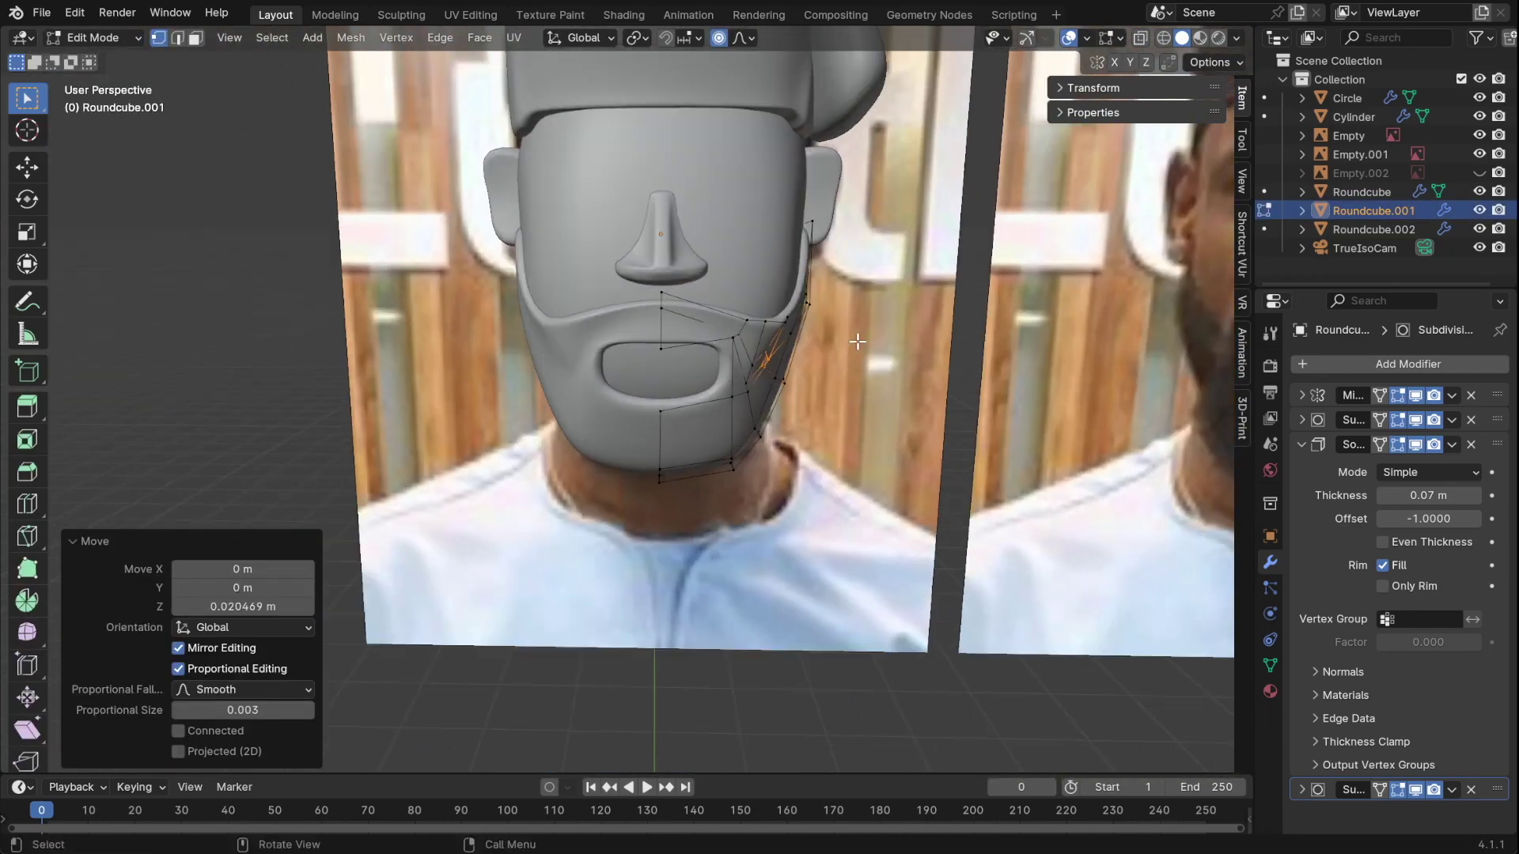
pyautogui.scroll(3, 842, 287)
pyautogui.press('g')
pyautogui.click(842, 287)
# - Scale the jaw vertices along Z to finish the beard's side edges
pyautogui.scroll(4, 712, 340)
pyautogui.hotkey('alt', 'z')
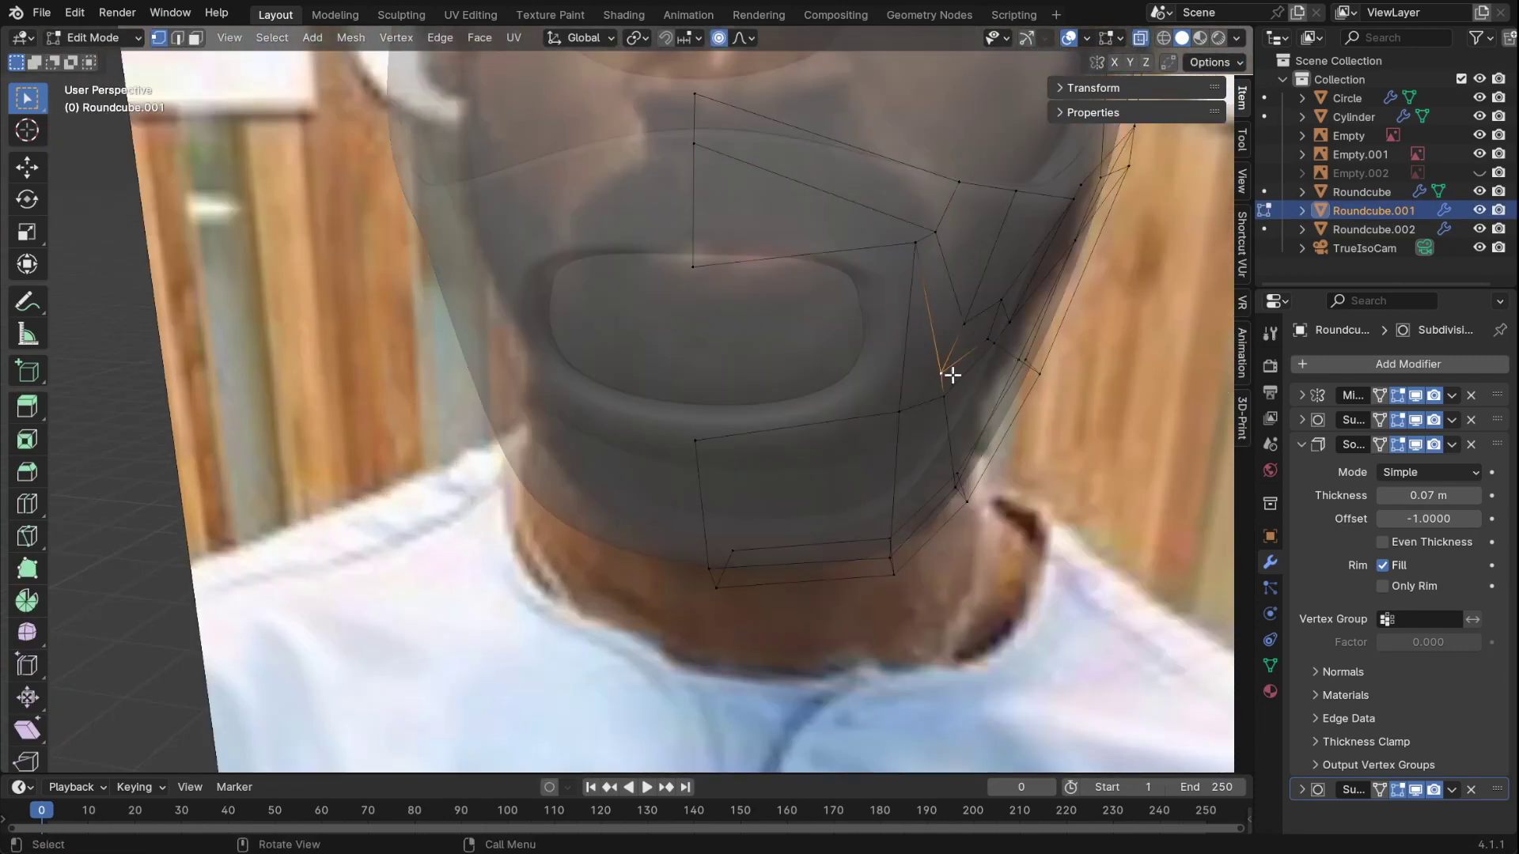
pyautogui.hotkey('alt', 'z')
pyautogui.moveTo(949, 366); pyautogui.dragTo(852, 348, button='middle')
pyautogui.press('s')
pyautogui.press('z')
pyautogui.click(853, 348)
pyautogui.scroll(-3, 838, 348)
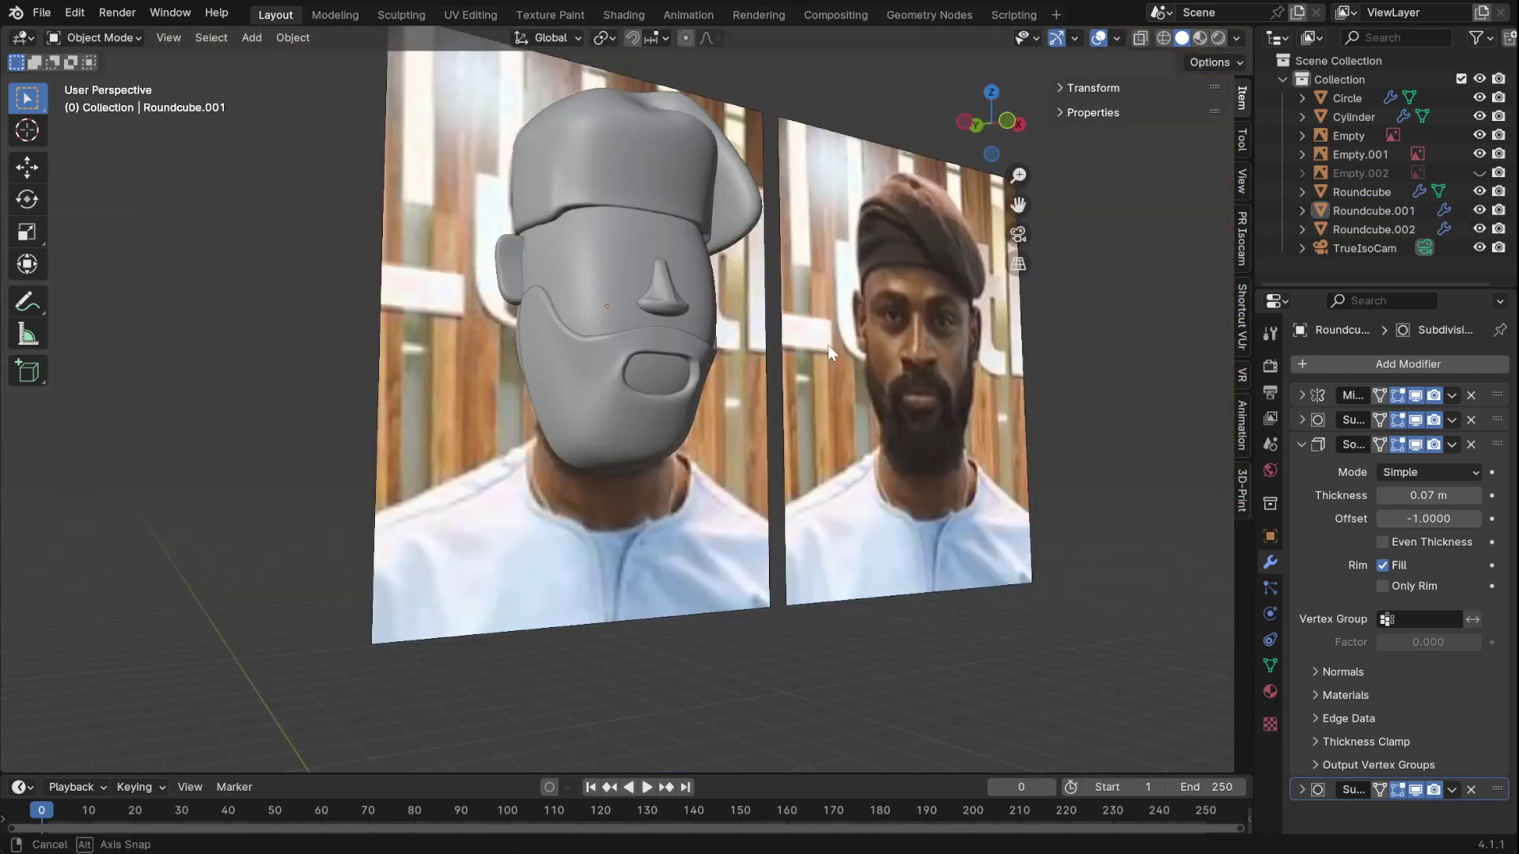
# - Return to Object Mode, save, and frame Roundcube.001 in front view
pyautogui.press('Tab')
pyautogui.scroll(-2, 827, 344)
pyautogui.hotkey('ctrl', 's')
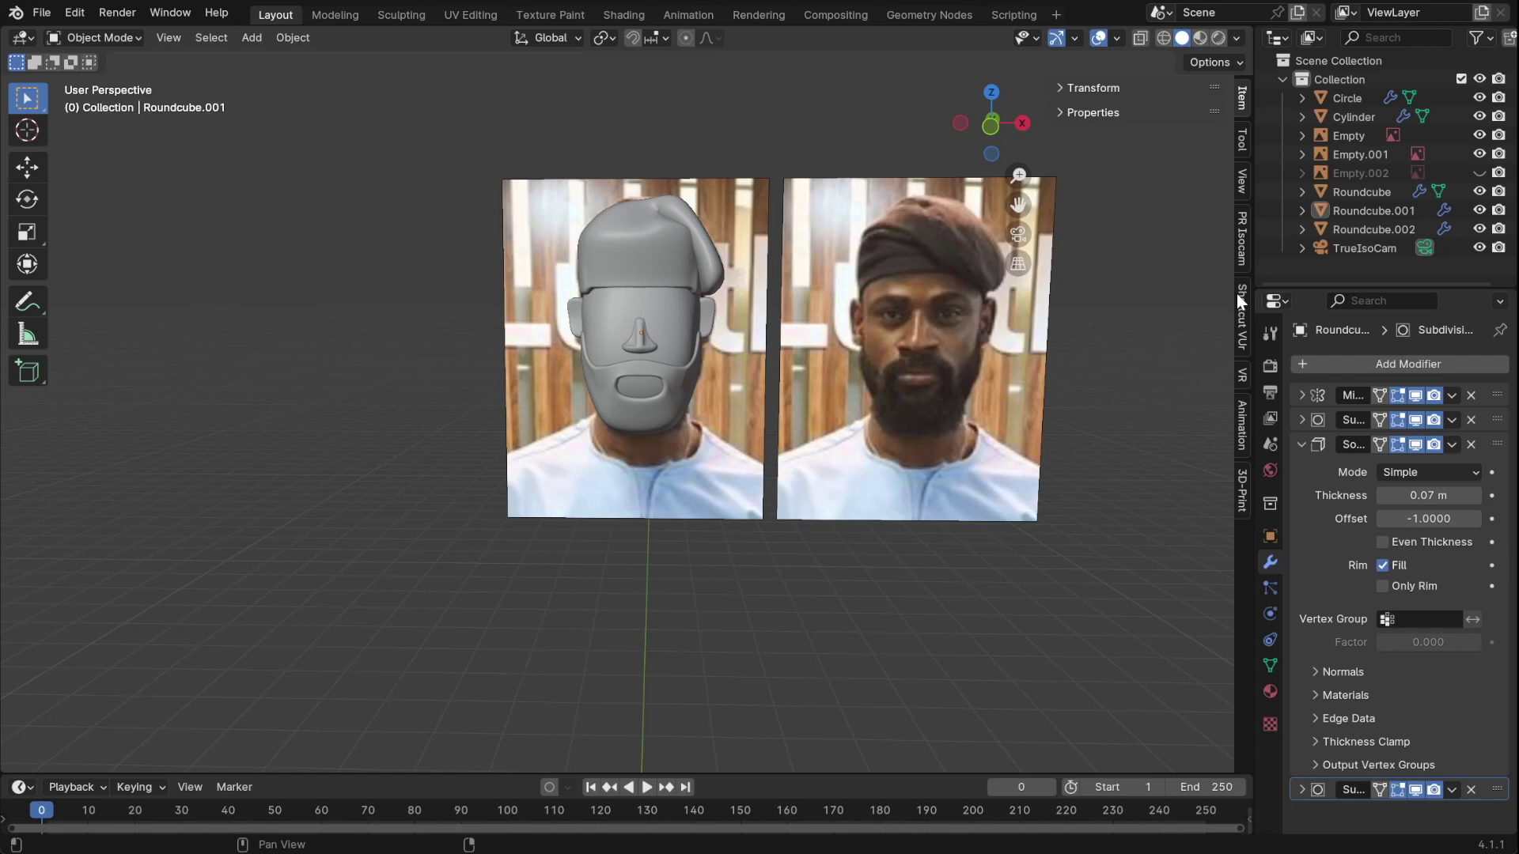
pyautogui.click(671, 419)
pyautogui.press('KP_1')
pyautogui.press('KP_Decimal')
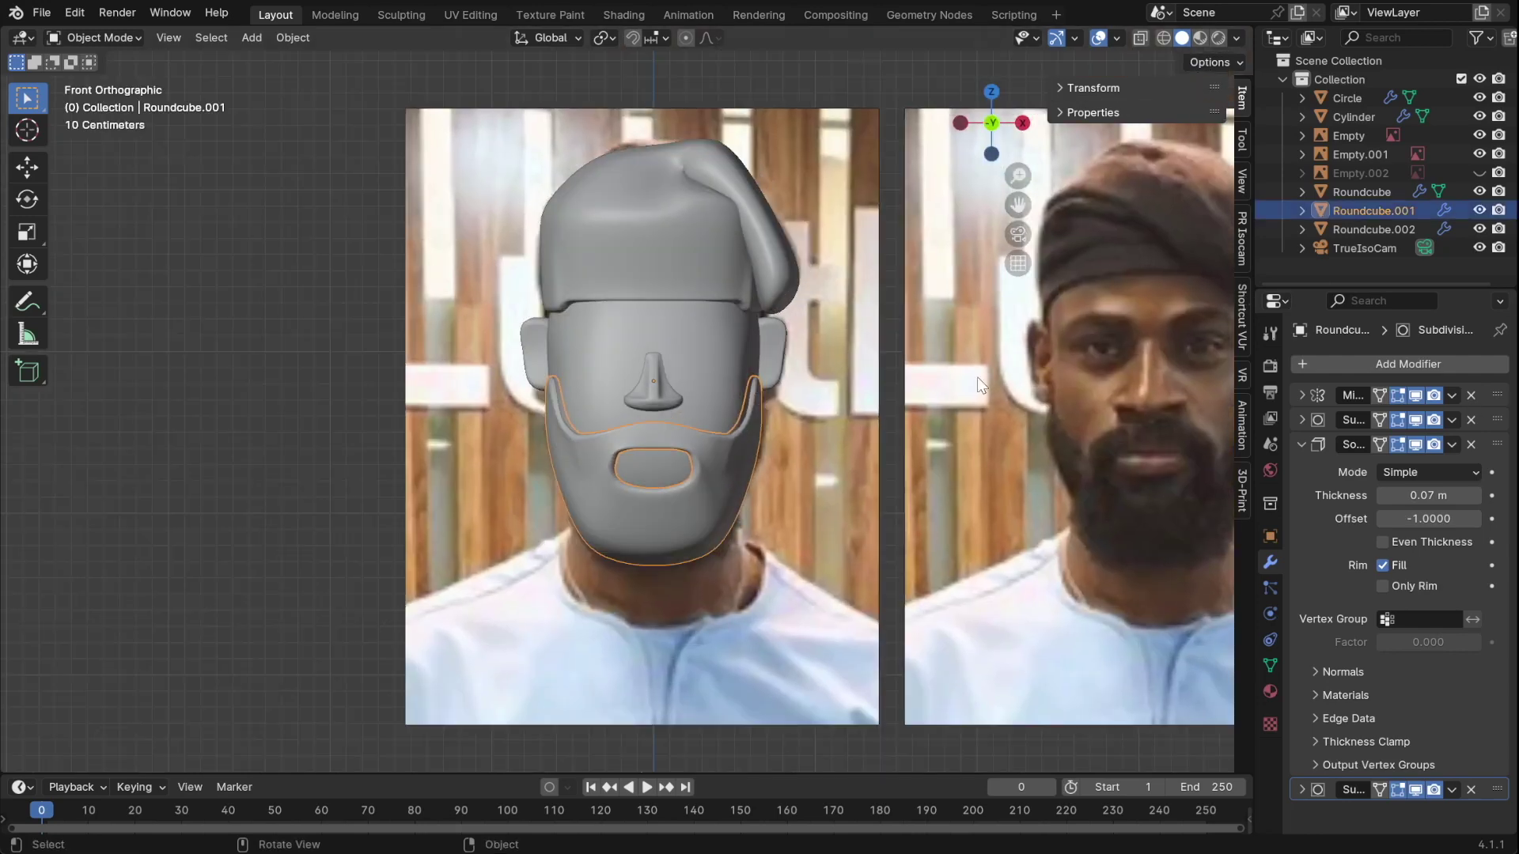
# - Add a cube and flatten it along Z into a thin bar
pyautogui.hotkey('shift', 'a')
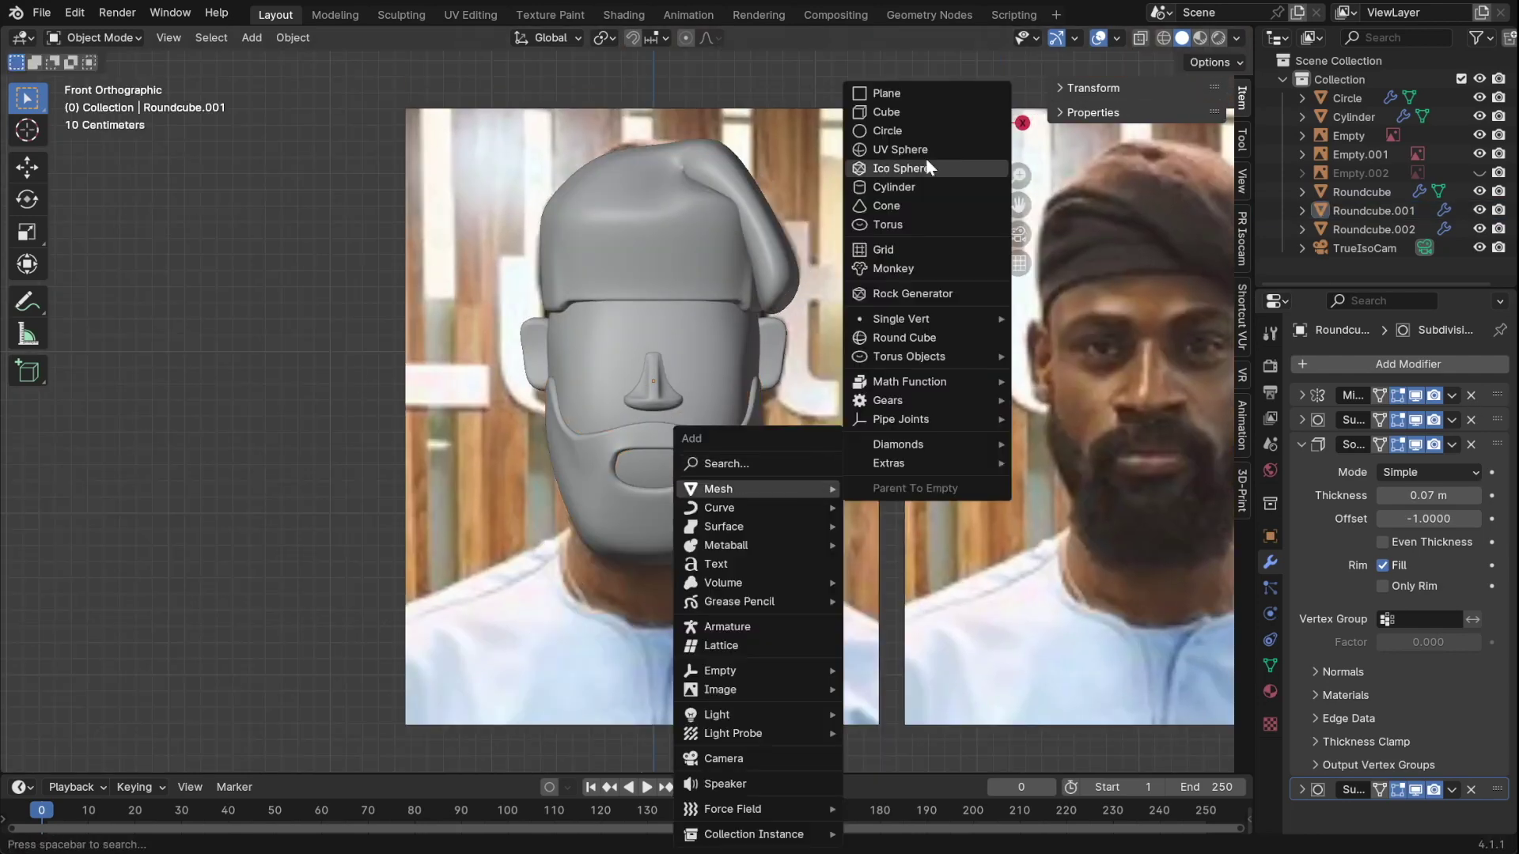
pyautogui.click(878, 115)
pyautogui.press('s')
pyautogui.press('z')
pyautogui.hotkey('alt', 'z')
pyautogui.keyDown('shift'); pyautogui.moveTo(672, 322); pyautogui.dragTo(752, 477, button='middle'); pyautogui.keyUp('shift')
pyautogui.scroll(2, 752, 477)
pyautogui.press('s')
pyautogui.press('z')
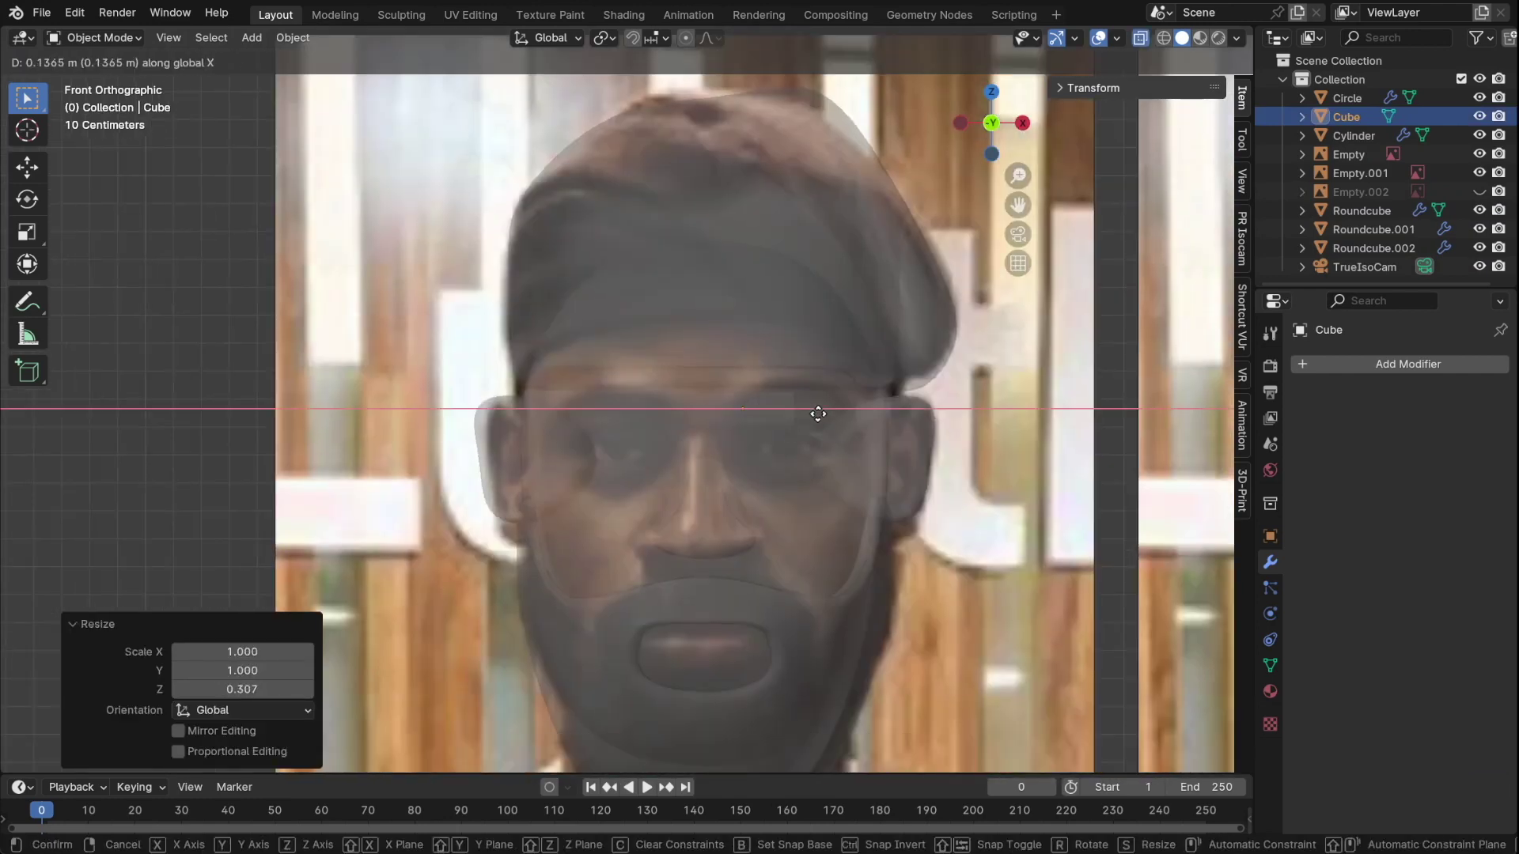
pyautogui.click(814, 410)
# - Thin the bar front-to-back in side view and place it above one eye
pyautogui.hotkey('alt', 'z')
pyautogui.press('KP_3')
pyautogui.press('s')
pyautogui.press('y')
pyautogui.click(843, 417)
pyautogui.scroll(2, 608, 401)
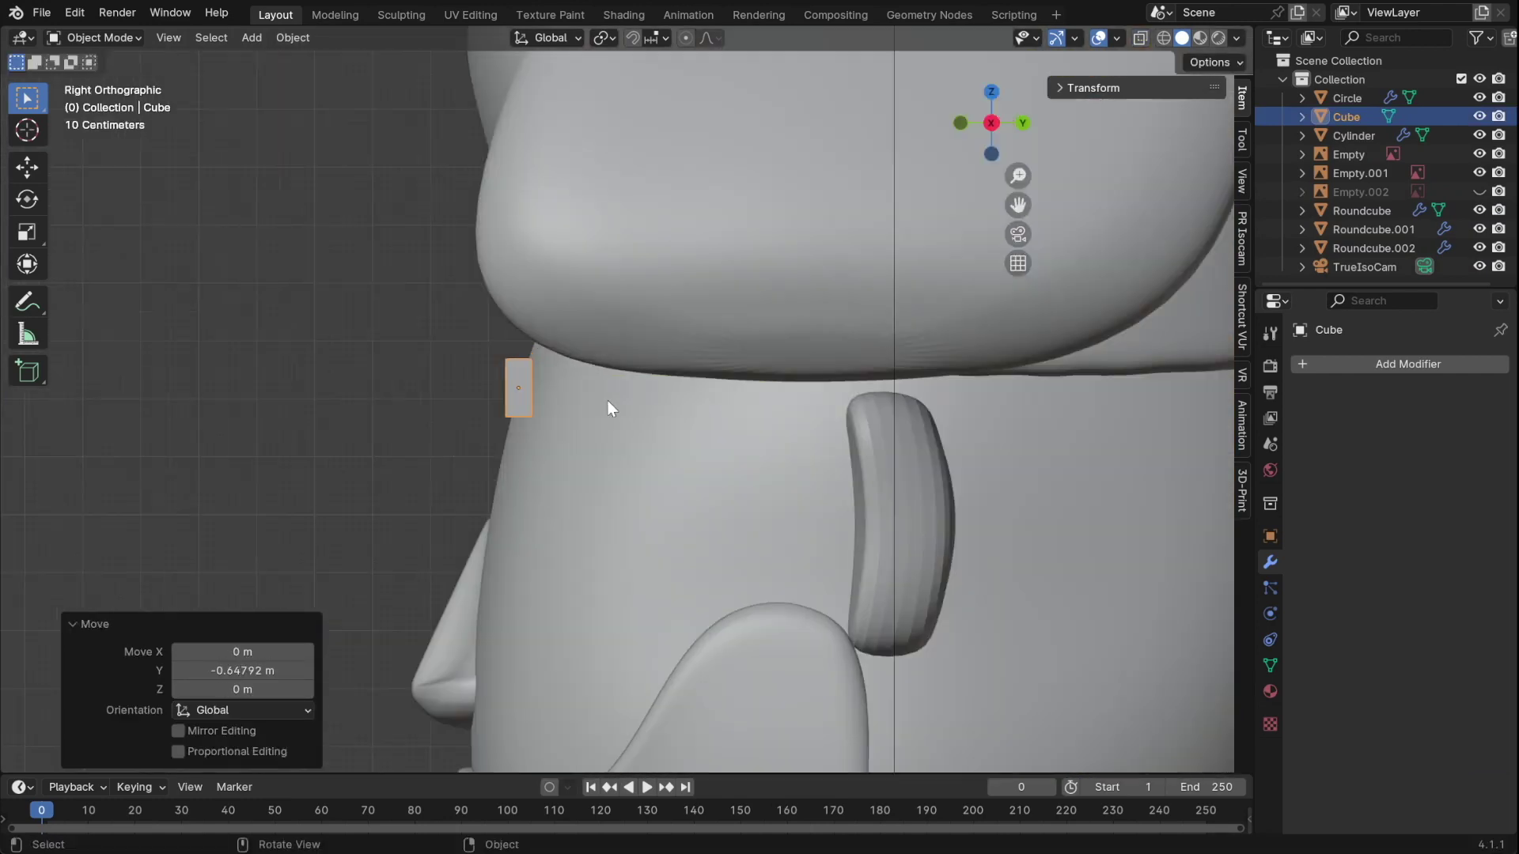
pyautogui.press('Tab')
pyautogui.moveTo(608, 400); pyautogui.dragTo(822, 476, button='middle')
# - Give the eyebrow bar a level-2 subdivision and an extra edge loop
pyautogui.press('KP_1')
pyautogui.hotkey('ctrl', '2')
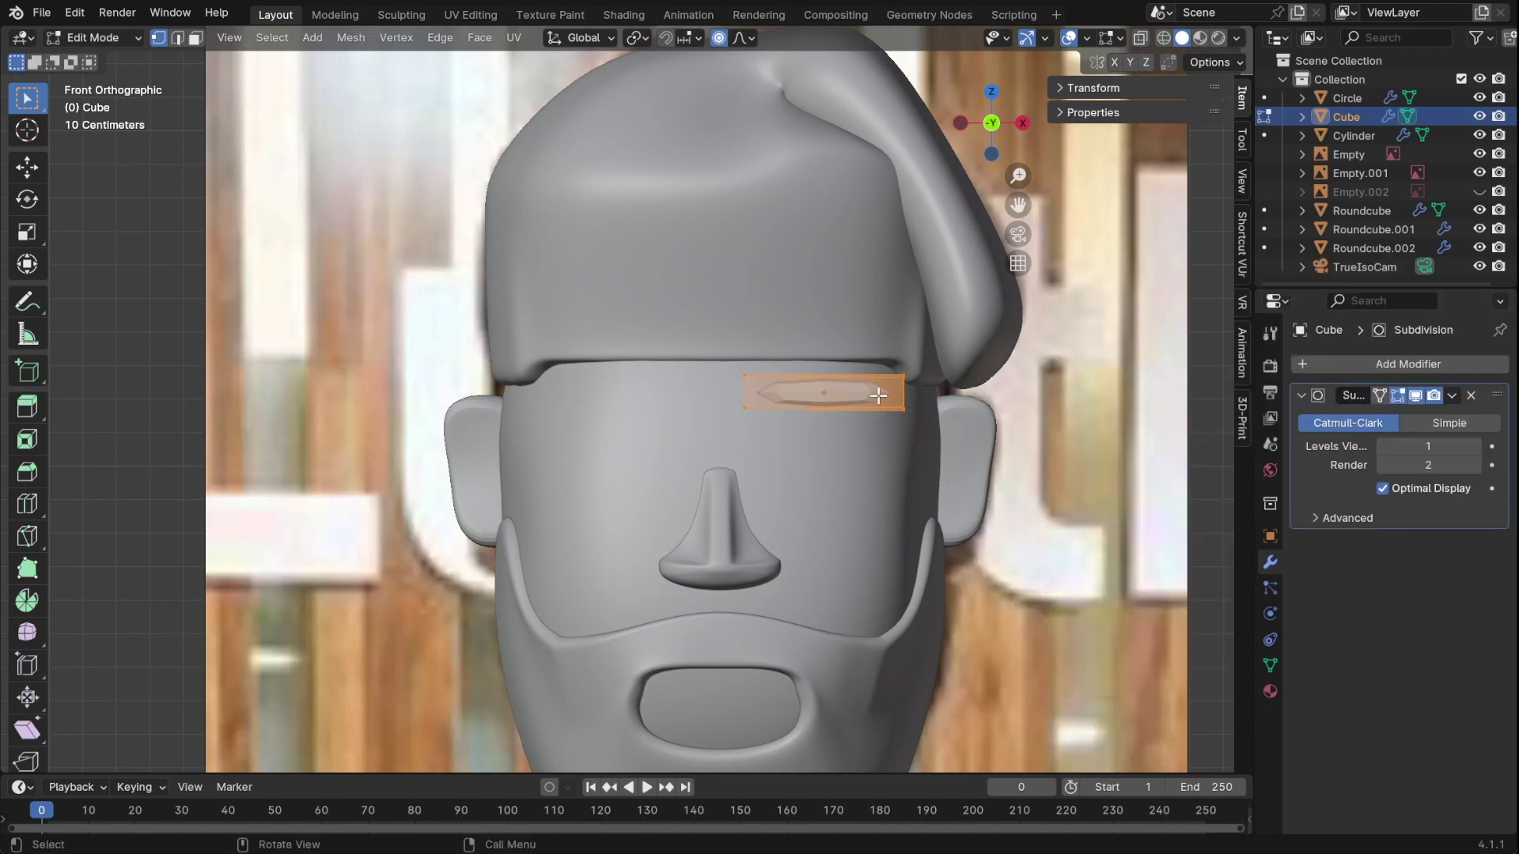
pyautogui.scroll(2, 917, 408)
pyautogui.hotkey('ctrl', 'r')
pyautogui.click(924, 402)
pyautogui.press('Tab')
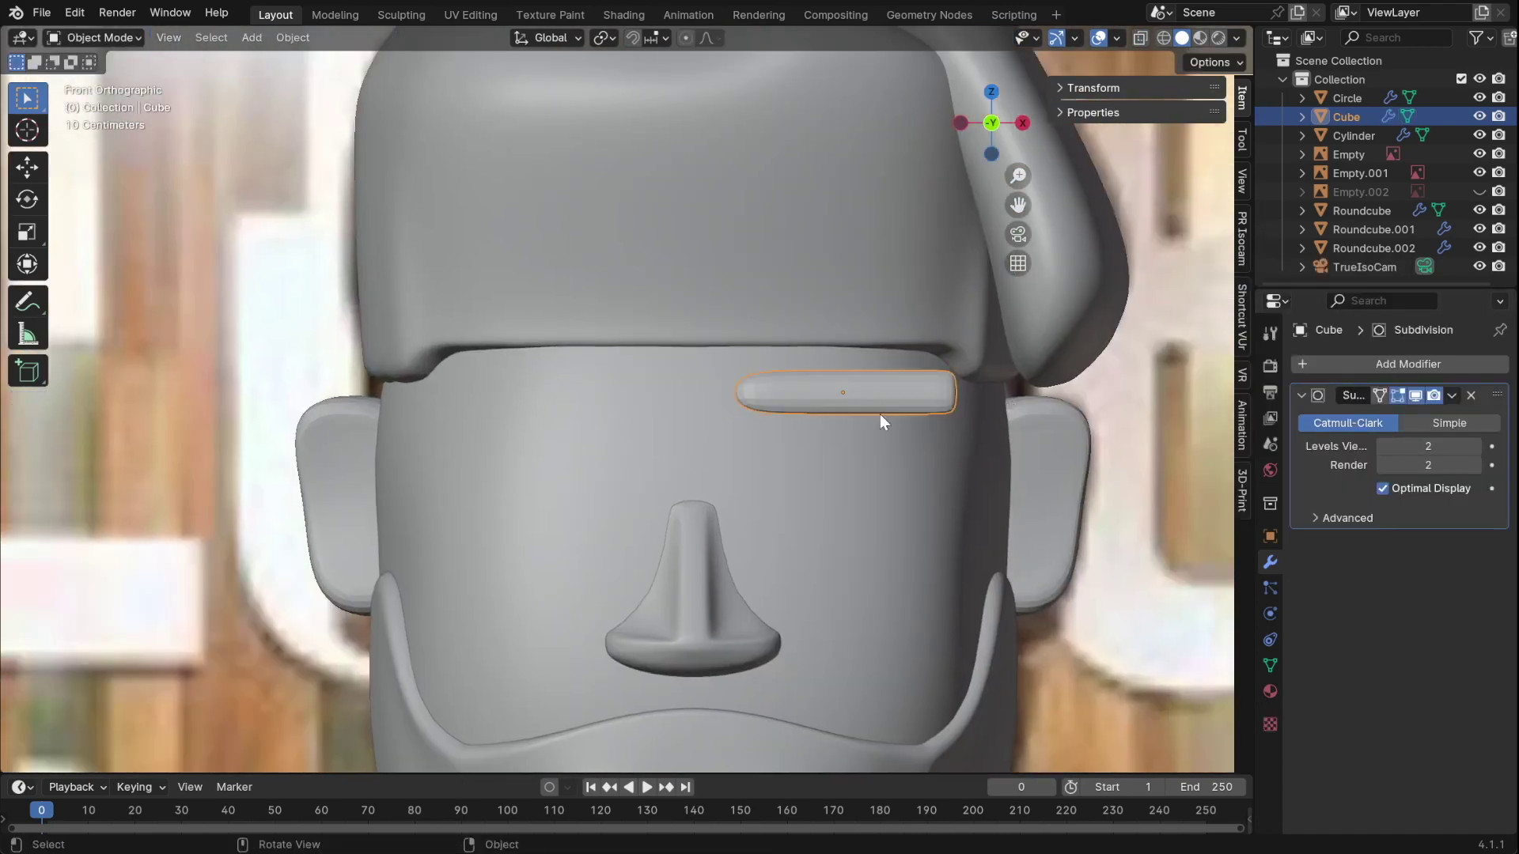
# - Stretch the bar slightly taller and lower its outer end with proportional editing
pyautogui.moveTo(879, 414); pyautogui.dragTo(928, 447, button='middle')
pyautogui.press('KP_1')
pyautogui.press('s')
pyautogui.press('z')
pyautogui.hotkey('alt', 'z')
pyautogui.press('Tab')
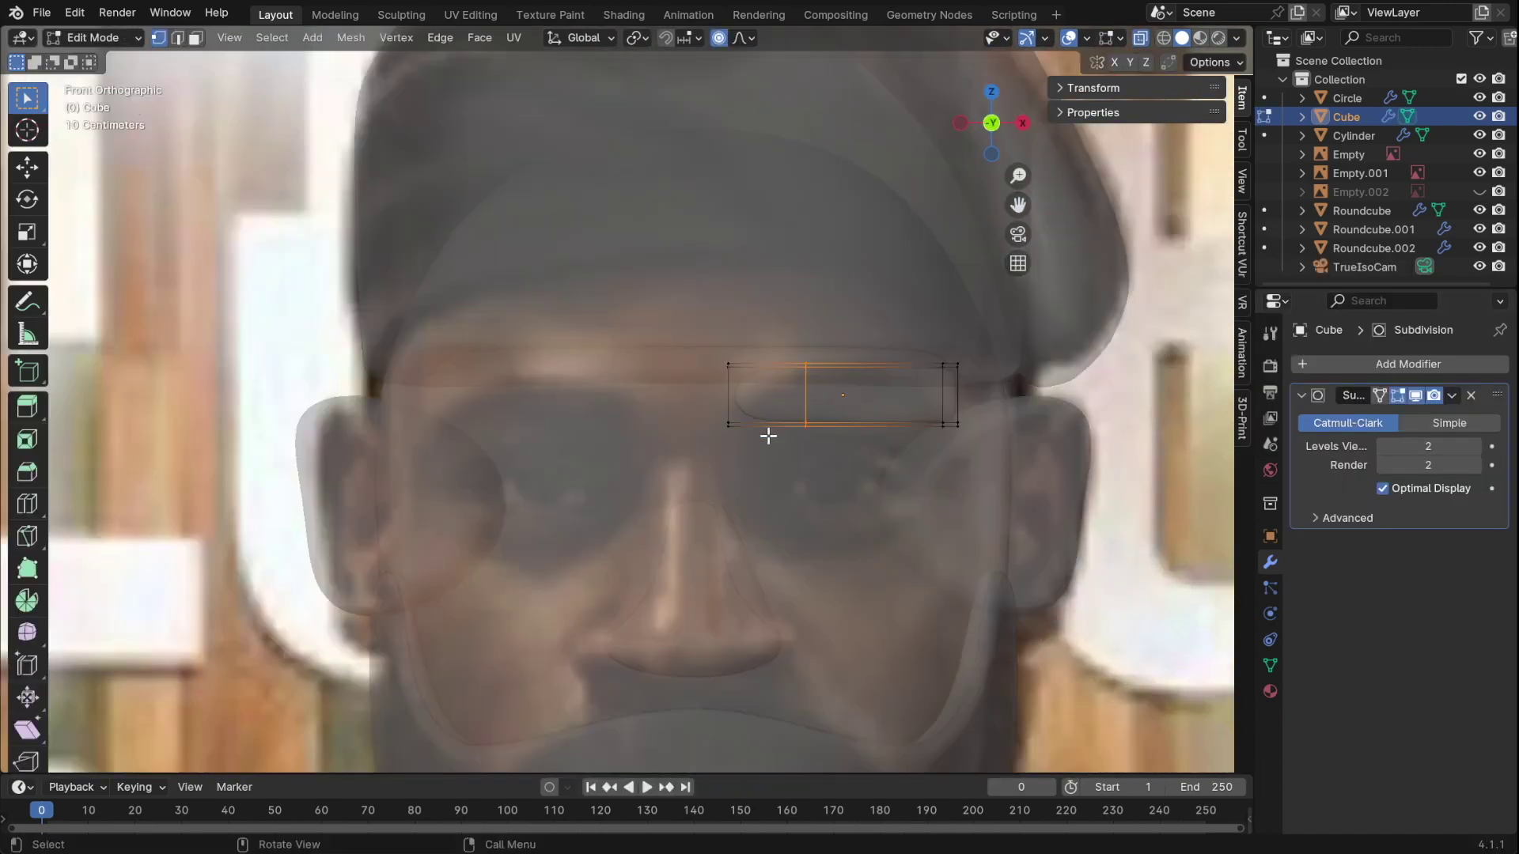
pyautogui.keyDown('alt'); pyautogui.click(949, 411); pyautogui.keyUp('alt')
pyautogui.press('o')
pyautogui.press('g')
pyautogui.press('z')
pyautogui.click(936, 359)
# - Press the brow end back against the face from the top view
pyautogui.moveTo(1007, 446)
pyautogui.mouseDown(button='middle')
pyautogui.moveTo(1015, 510)
pyautogui.moveTo(743, 488)
pyautogui.mouseUp(button='middle')
pyautogui.press('KP_7')
pyautogui.click(1016, 489)
pyautogui.hotkey('alt', 'z')
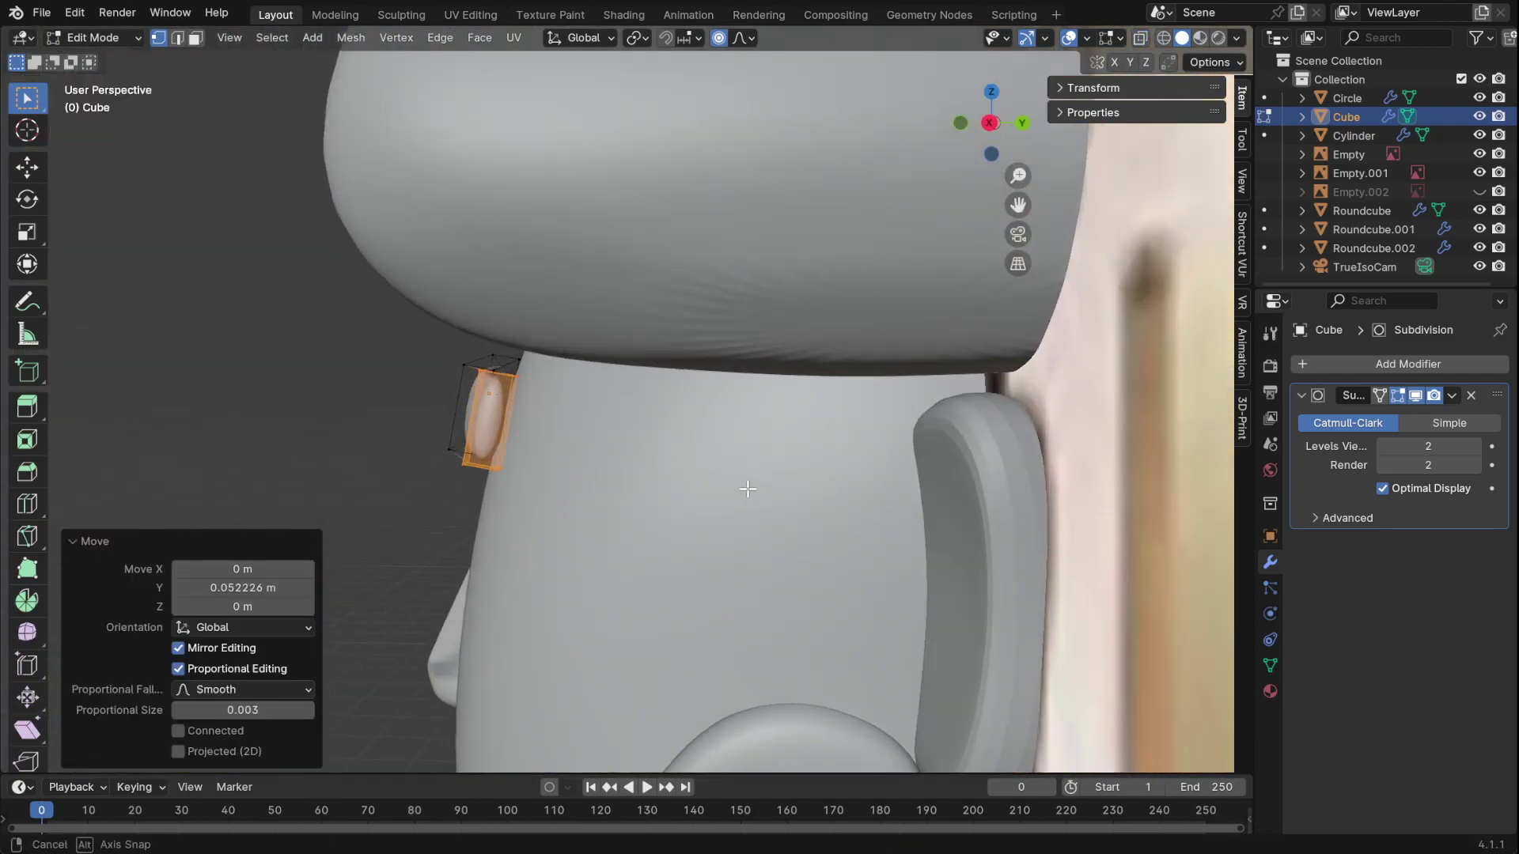
pyautogui.press('g')
pyautogui.press('y')
pyautogui.click(847, 506)
pyautogui.moveTo(847, 505); pyautogui.dragTo(855, 588, button='middle')
# - Fine-tune the brow end along Y, then return to Object Mode and save
pyautogui.press('g')
pyautogui.press('y')
pyautogui.press('Return')
pyautogui.press('KP_1')
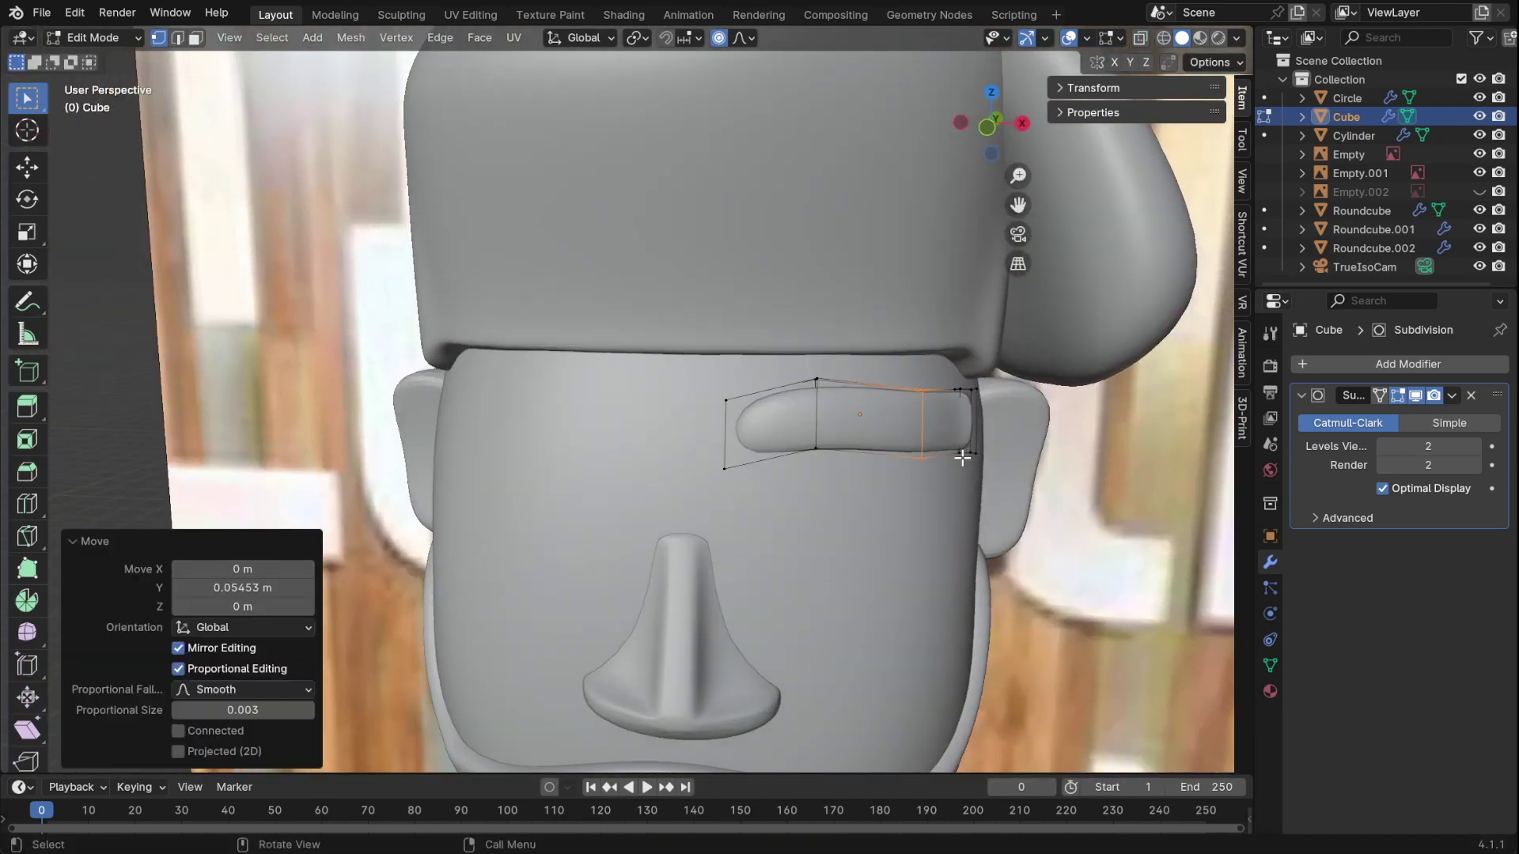
pyautogui.press('Tab')
pyautogui.hotkey('ctrl', 's')
# - Add a Mirror modifier so the eyebrow appears on both sides
pyautogui.click(1408, 364)
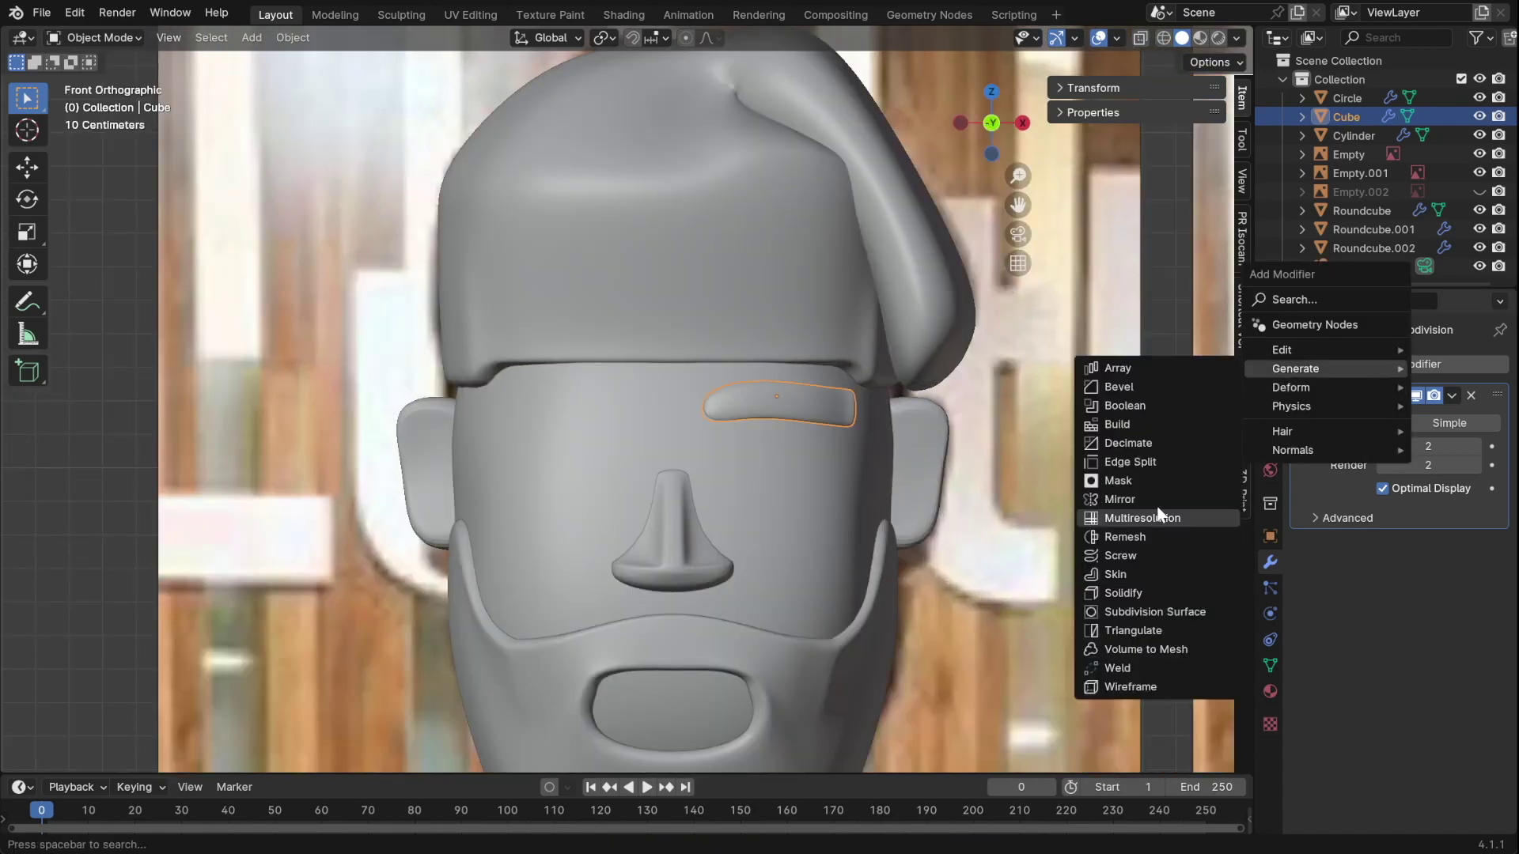
pyautogui.click(1123, 435)
pyautogui.scroll(-4, 839, 487)
# - Add a cube in front of the face, shrink it to eye size, and apply subdivision smoothing
pyautogui.hotkey('shift', 'a')
pyautogui.scroll(-5, 758, 645)
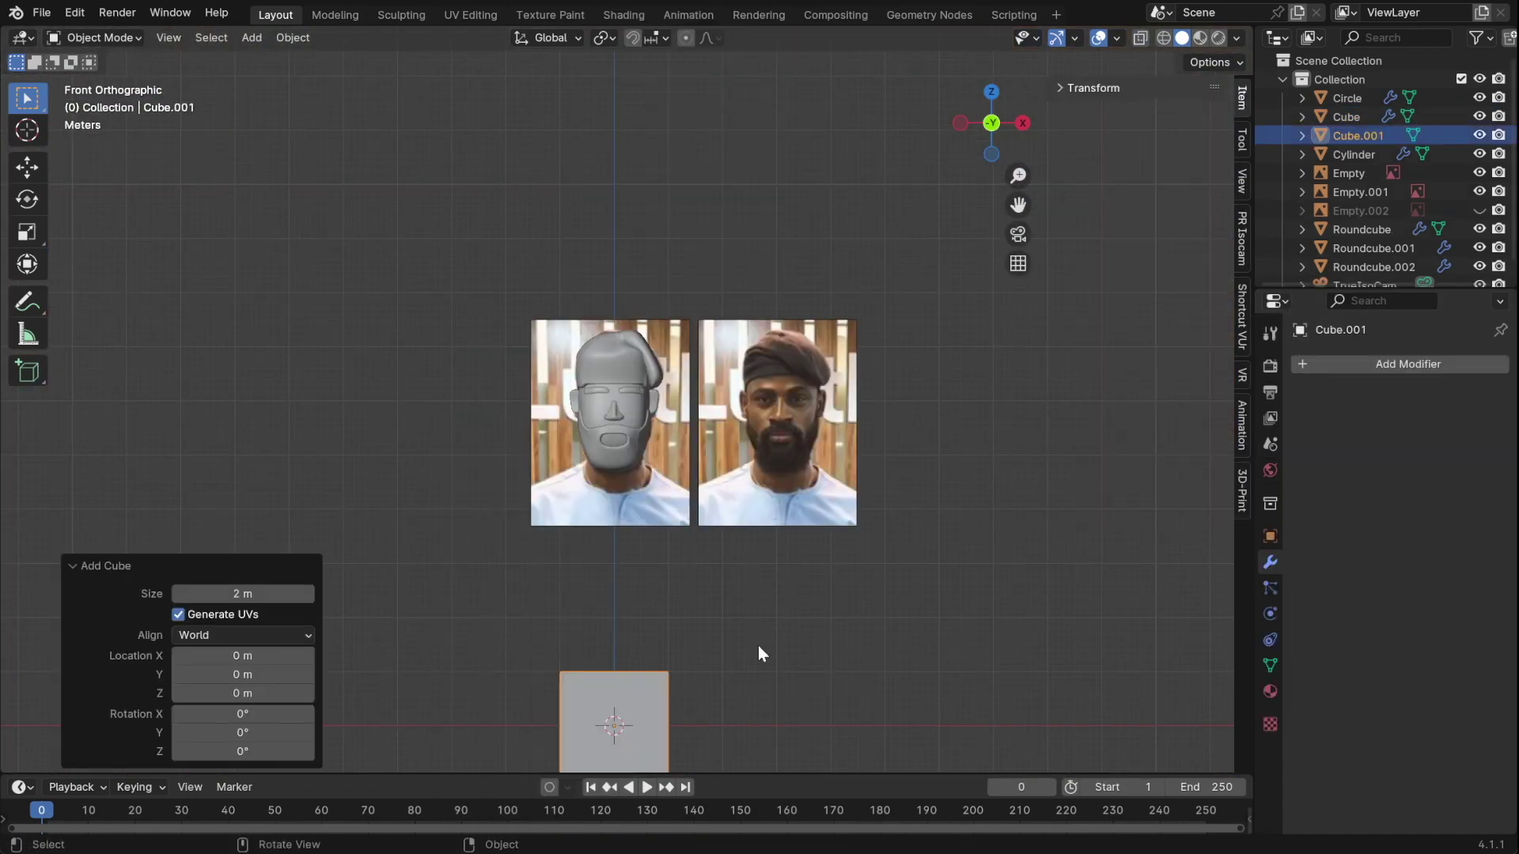
pyautogui.scroll(6, 758, 554)
pyautogui.press('g')
pyautogui.press('y')
pyautogui.click(758, 475)
pyautogui.moveTo(758, 475)
pyautogui.mouseDown(button='middle')
pyautogui.moveTo(726, 386)
pyautogui.moveTo(640, 434)
pyautogui.mouseUp(button='middle')
pyautogui.press('KP_1')
pyautogui.scroll(4, 639, 434)
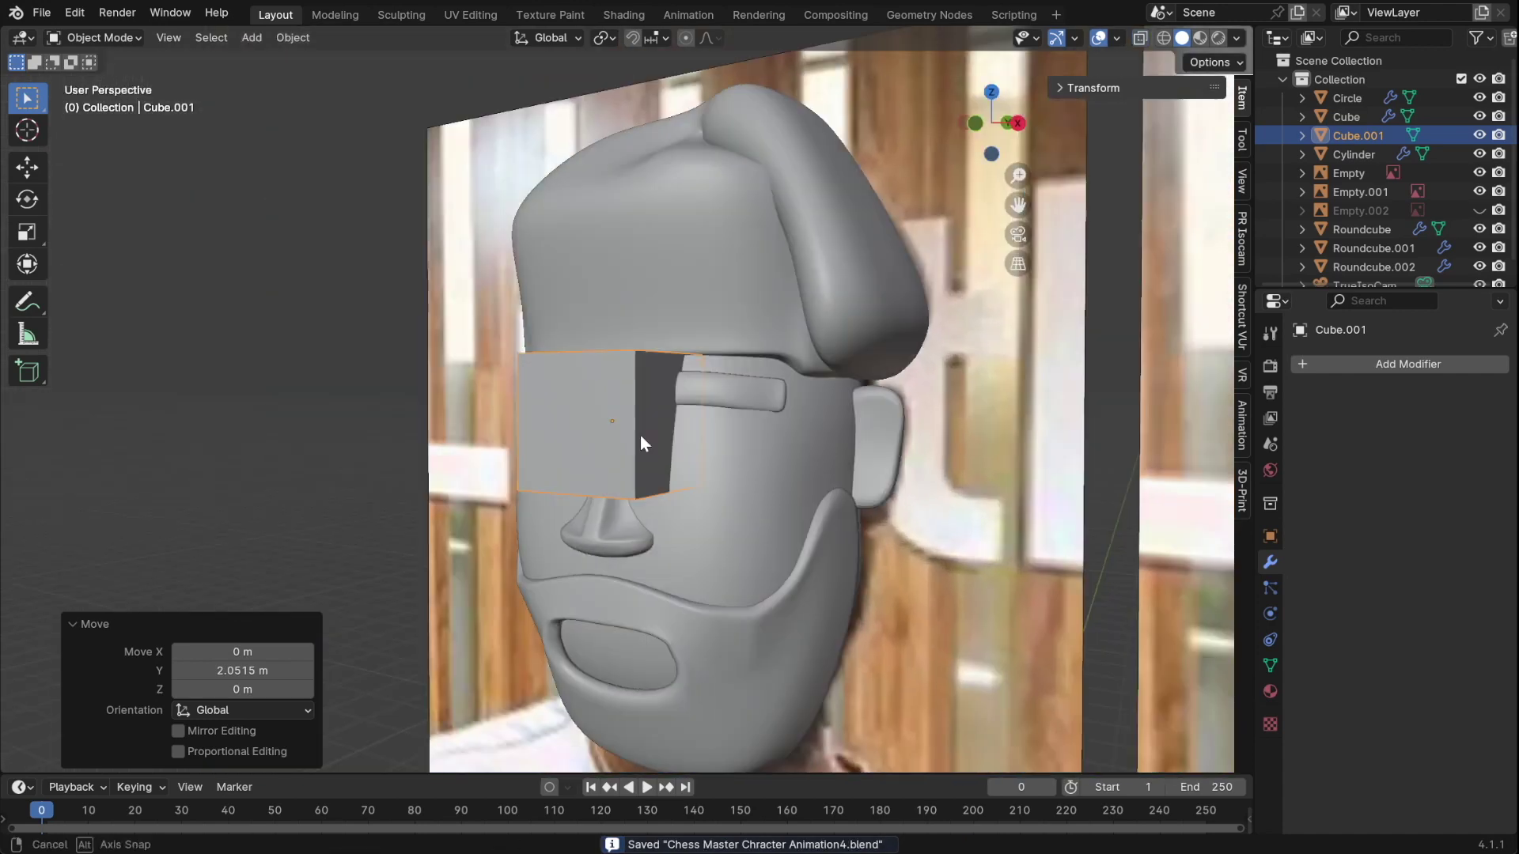
pyautogui.press('s')
pyautogui.click(625, 427)
pyautogui.hotkey('ctrl', '1')
pyautogui.press('KP_1')
# - Raise the eye cube's subdivision to level 2 and add an edge loop
pyautogui.hotkey('ctrl', '2')
pyautogui.press('Tab')
pyautogui.press('c')
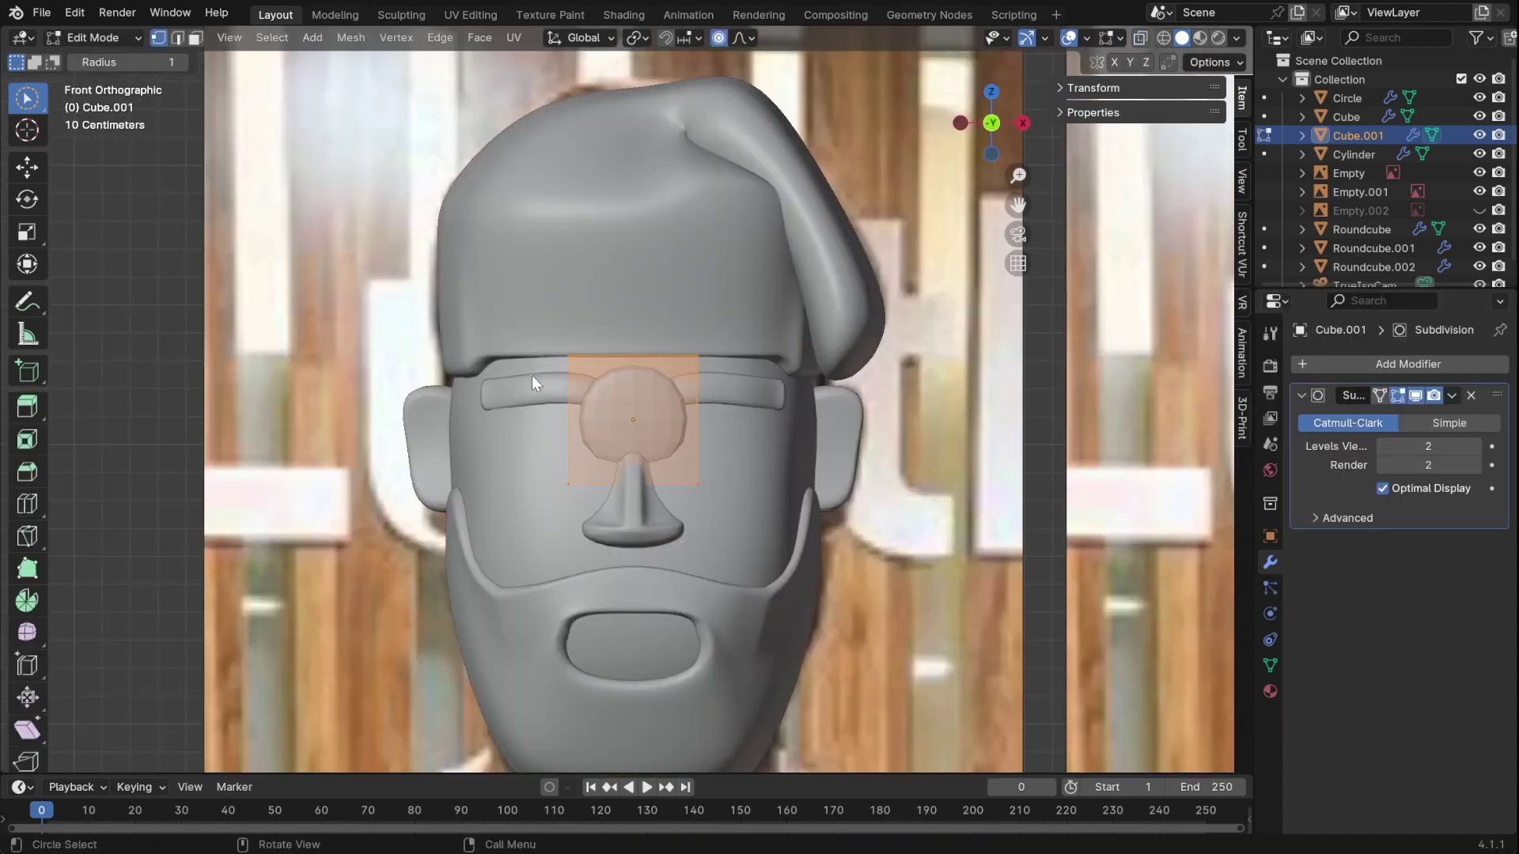
pyautogui.moveTo(531, 383); pyautogui.dragTo(794, 374, button='middle')
pyautogui.hotkey('ctrl', 'r')
pyautogui.click(639, 358)
# - Shrink the round eye and move it sideways and down under the brow
pyautogui.press('Tab')
pyautogui.press('s')
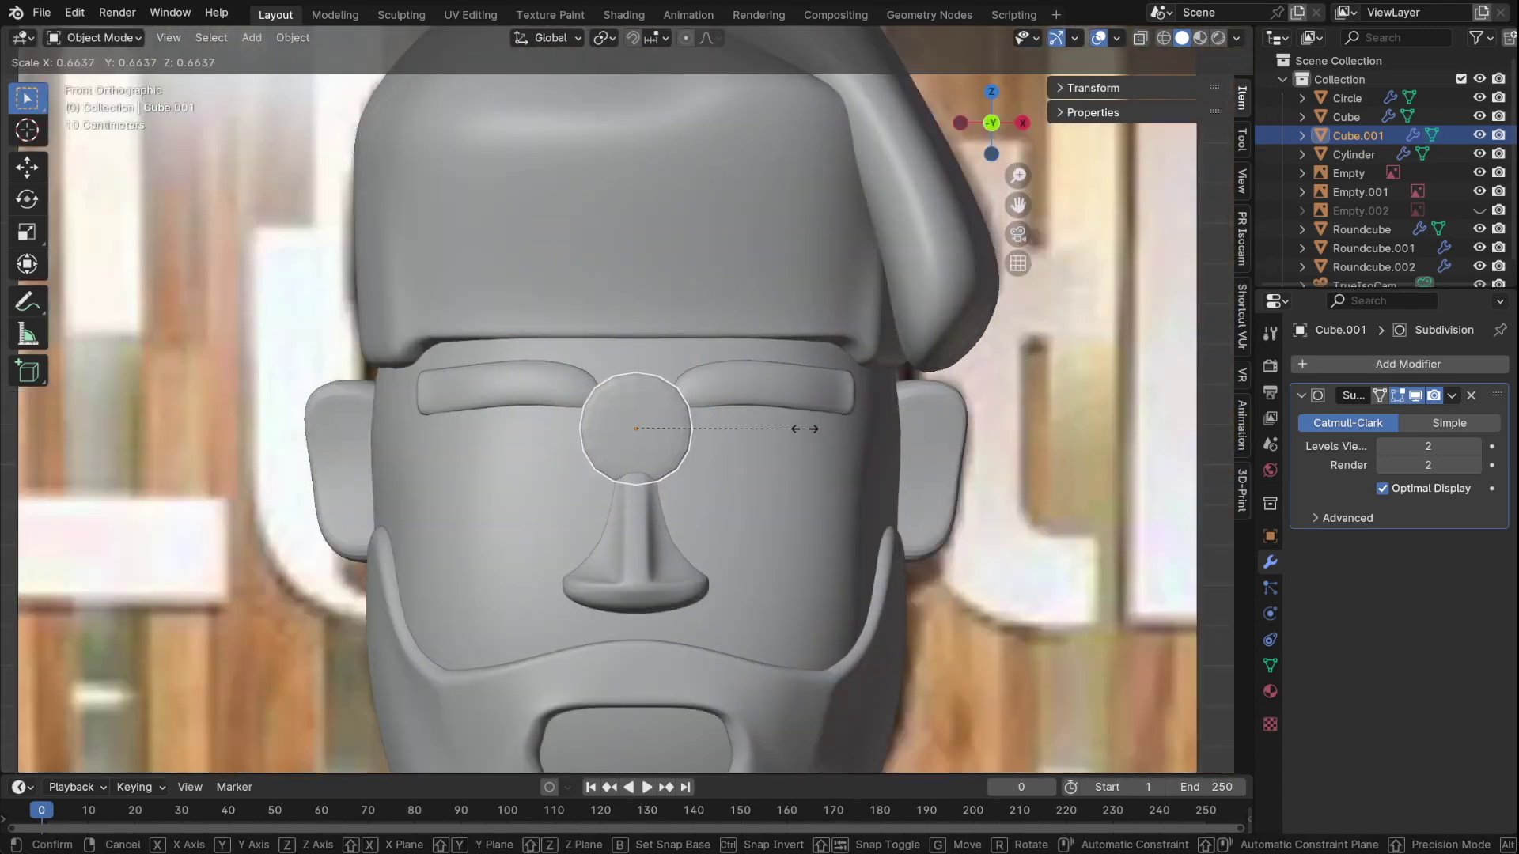
pyautogui.click(805, 429)
pyautogui.press('g')
pyautogui.press('x')
pyautogui.click(896, 431)
pyautogui.press('g')
pyautogui.press('z')
pyautogui.click(884, 472)
pyautogui.moveTo(885, 472)
pyautogui.mouseDown(button='middle')
pyautogui.moveTo(771, 475)
pyautogui.moveTo(846, 473)
pyautogui.mouseUp(button='middle')
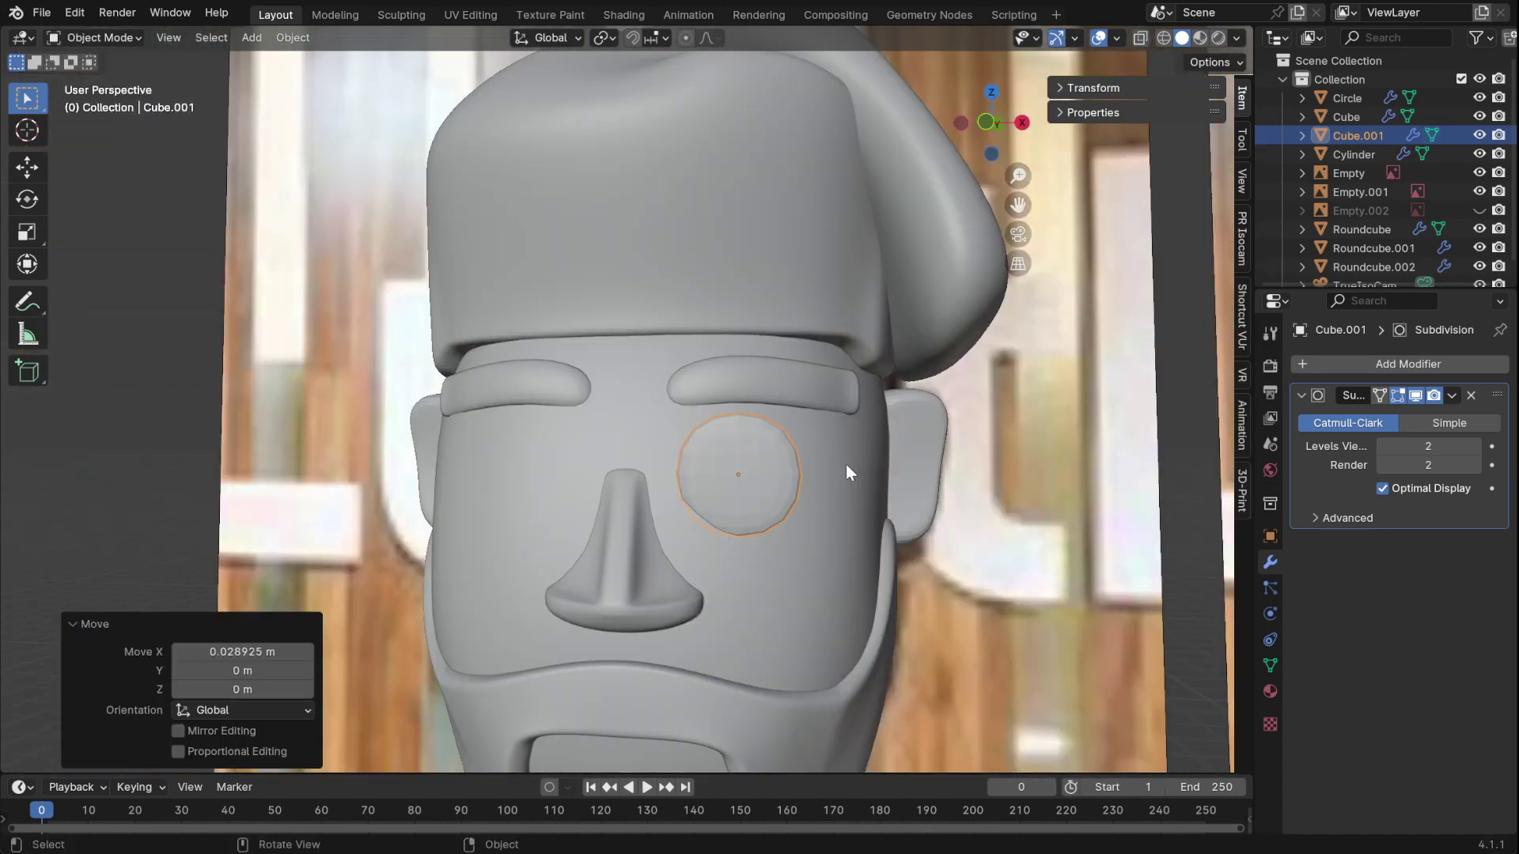
# - Inset the eye's front face, trying and undoing a duplicate of the inner face
pyautogui.press('Tab')
pyautogui.press('i')
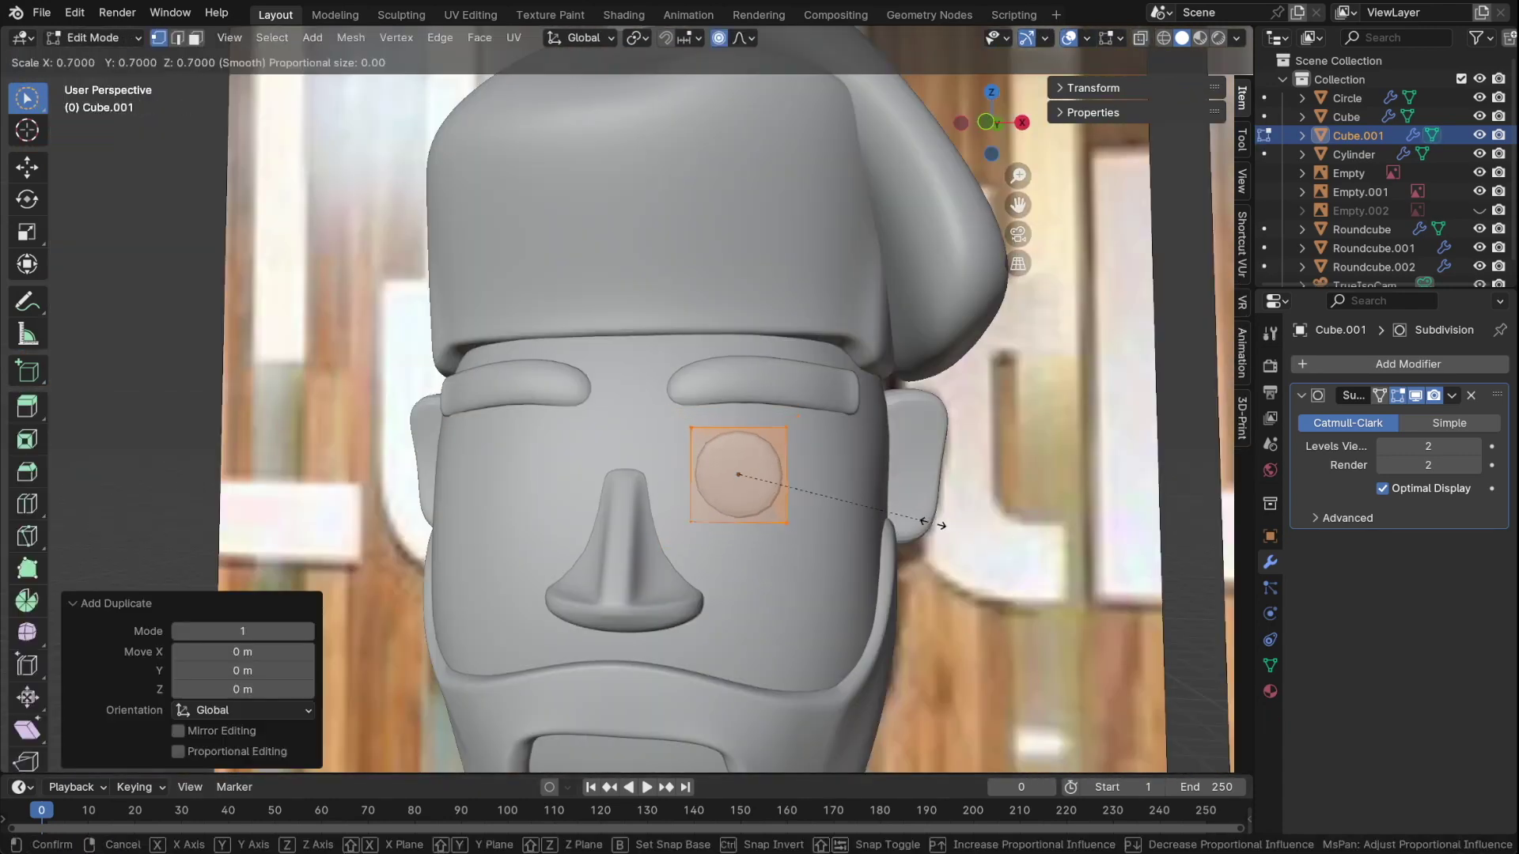
pyautogui.click(870, 538)
pyautogui.moveTo(870, 538); pyautogui.dragTo(900, 538, button='middle')
pyautogui.hotkey('alt', 'z')
pyautogui.hotkey('ctrl', 'z')
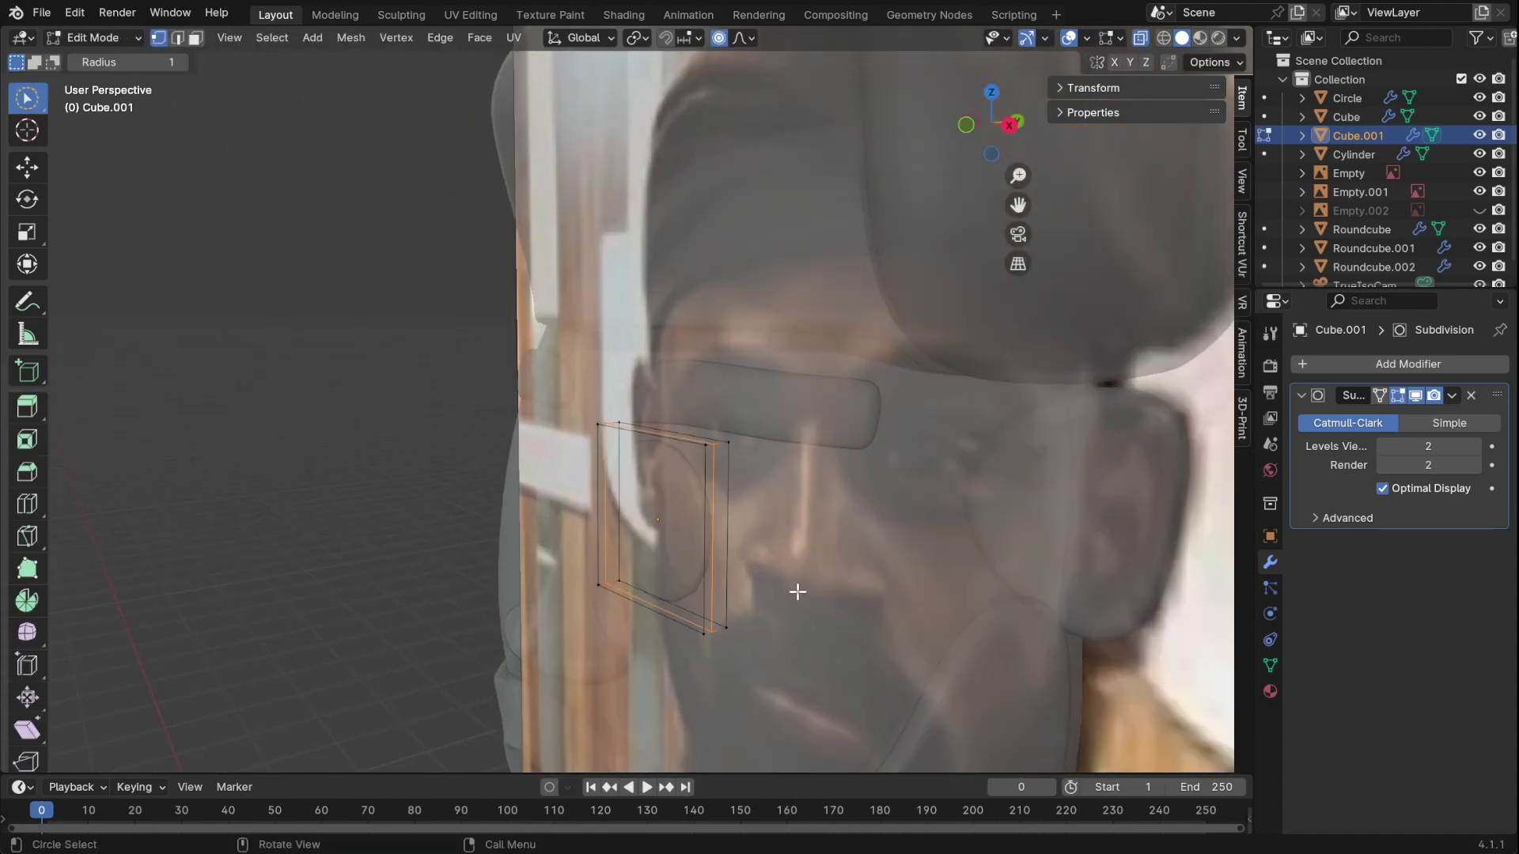
pyautogui.hotkey('shift', 'd')
pyautogui.press('g')
pyautogui.click(791, 607)
pyautogui.hotkey('alt', 'z')
pyautogui.hotkey('ctrl', 'z')
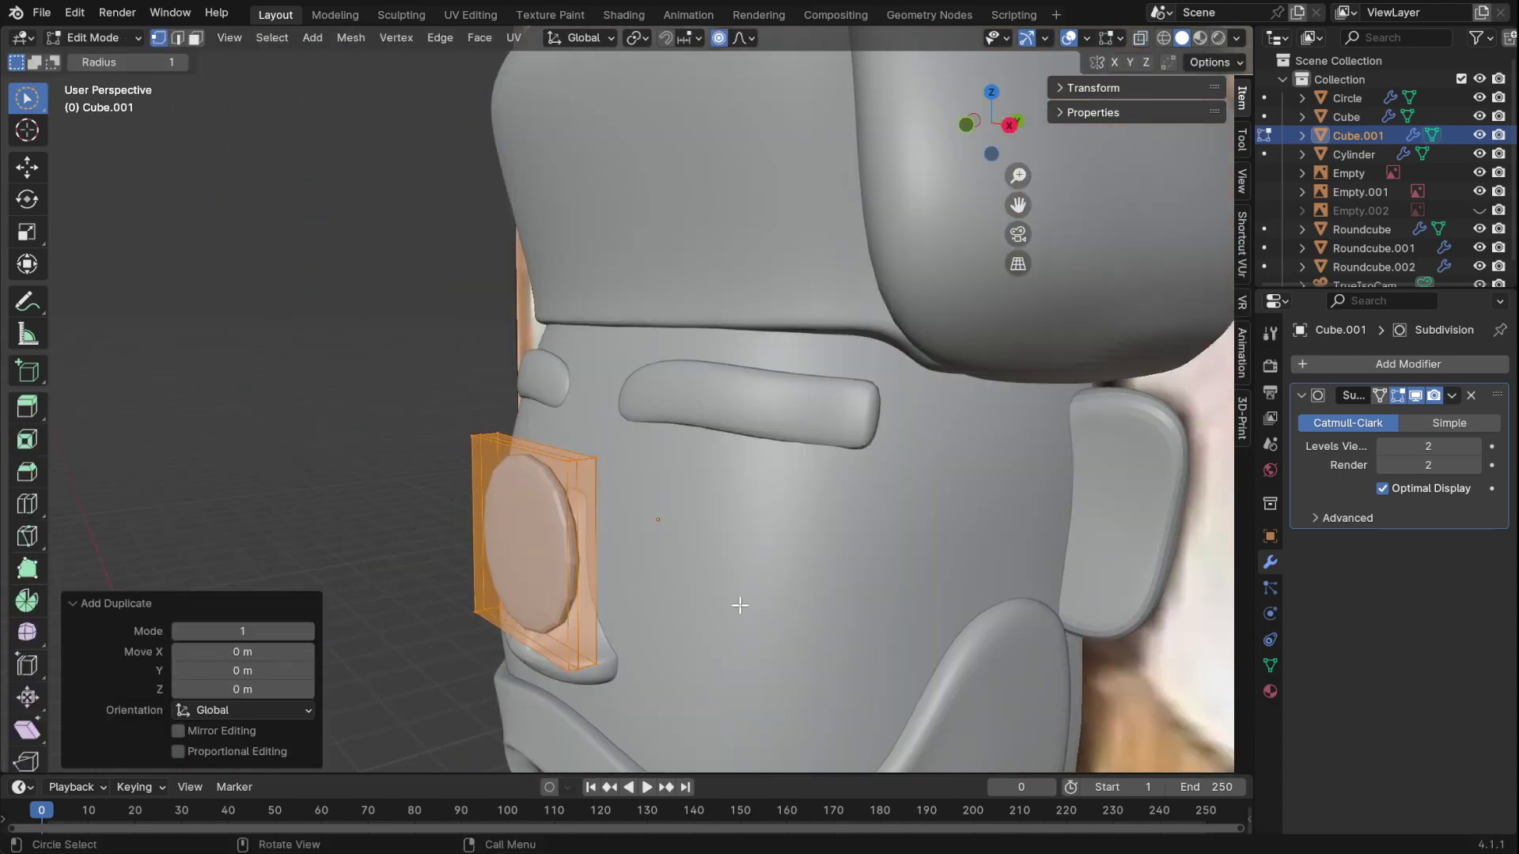
pyautogui.hotkey('ctrl', 'z')
pyautogui.hotkey('ctrl', 'z')
pyautogui.hotkey('ctrl', 'z')
pyautogui.hotkey('ctrl', 'z')
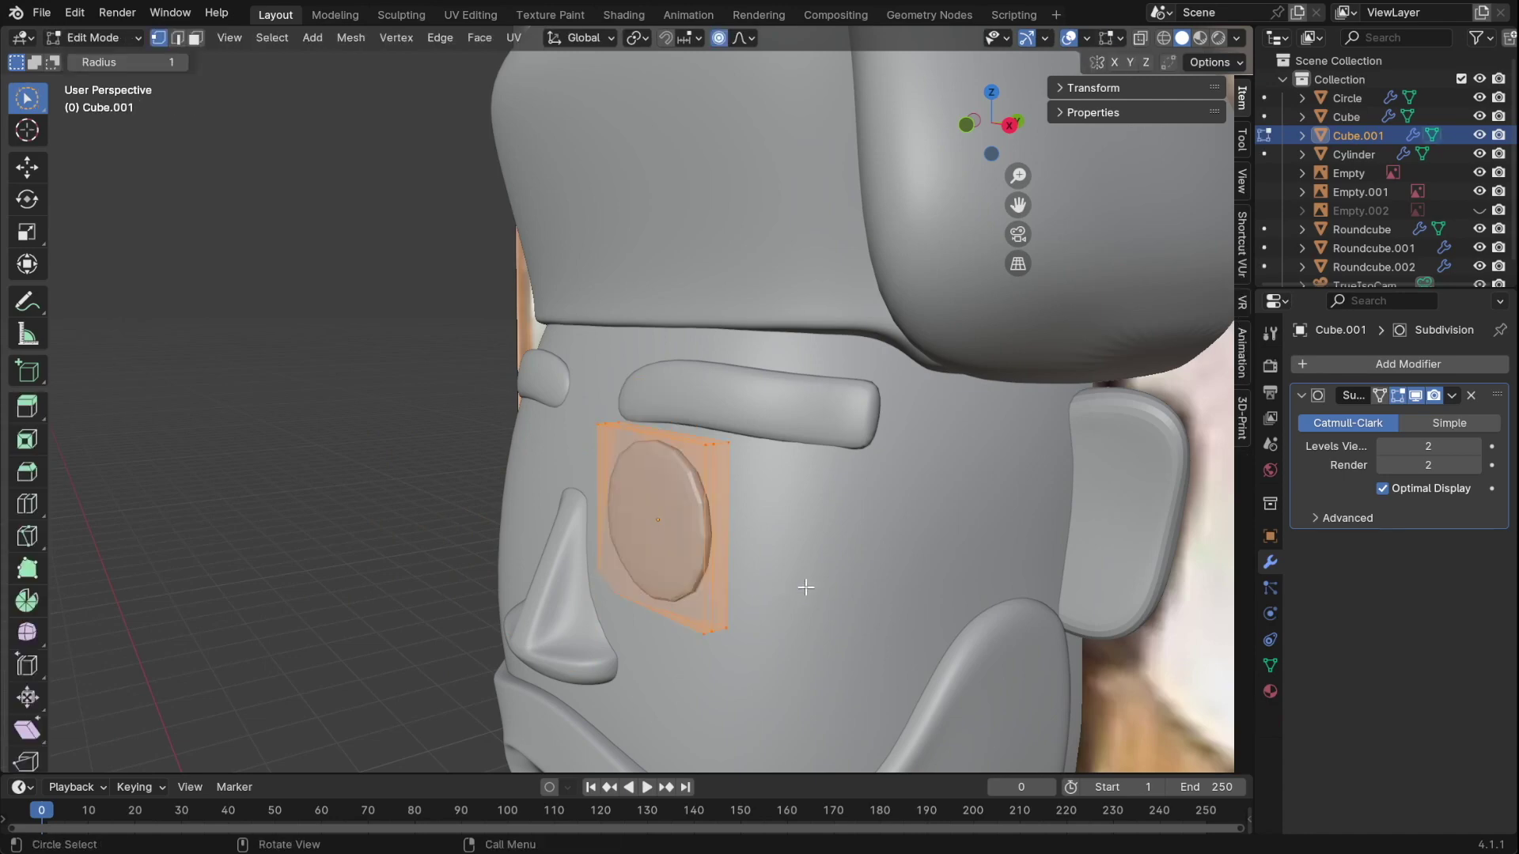
# - Slide the inset face's vertices and push the iris face outward along Y
pyautogui.hotkey('shift', 'v')
pyautogui.press('g')
pyautogui.press('y')
pyautogui.click(793, 614)
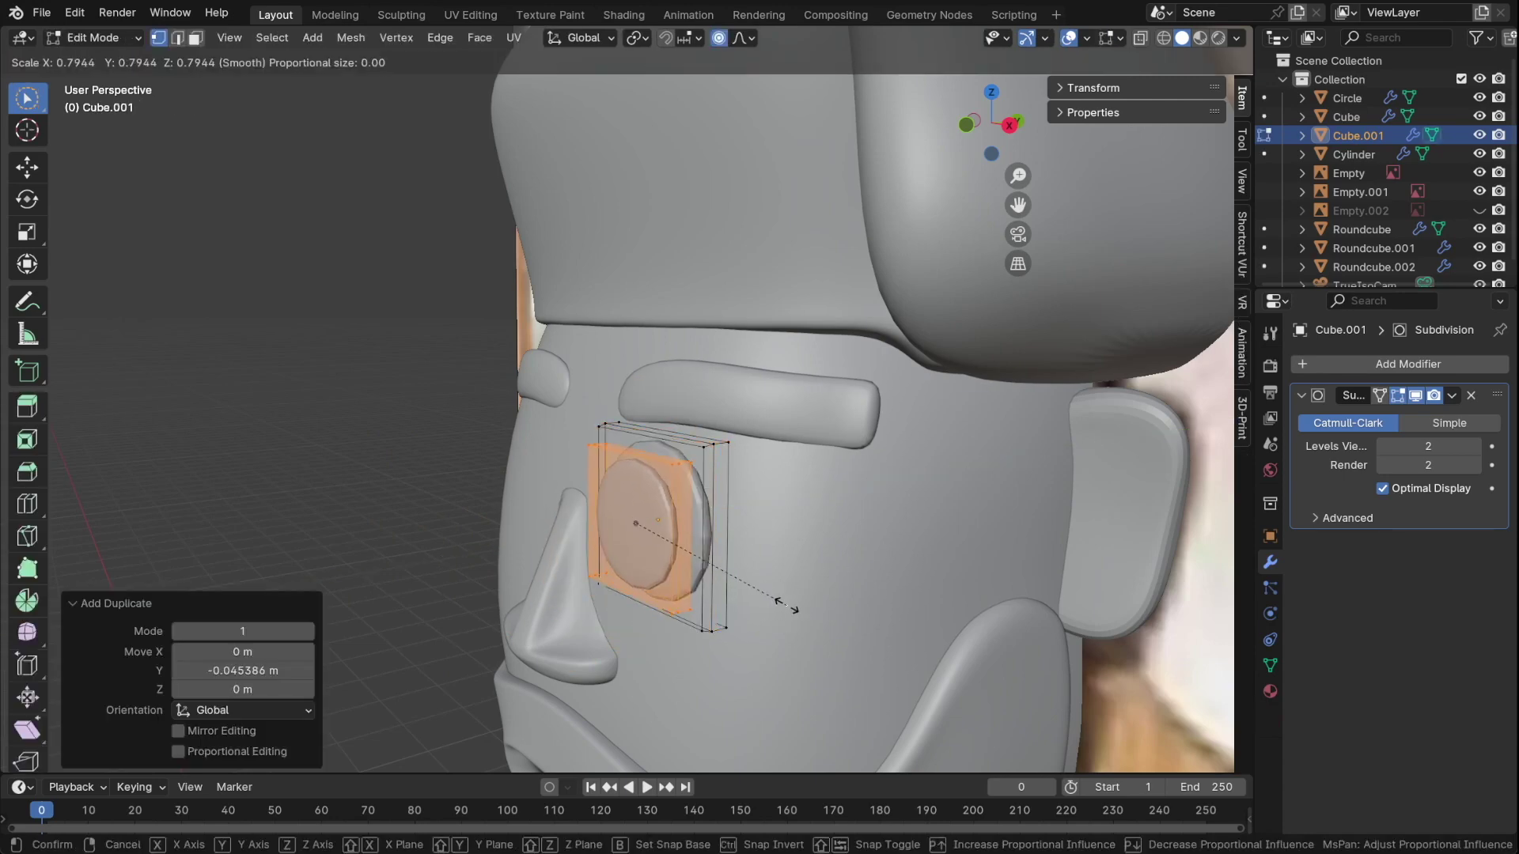
pyautogui.scroll(2, 793, 614)
pyautogui.press('KP_1')
pyautogui.press('KP_3')
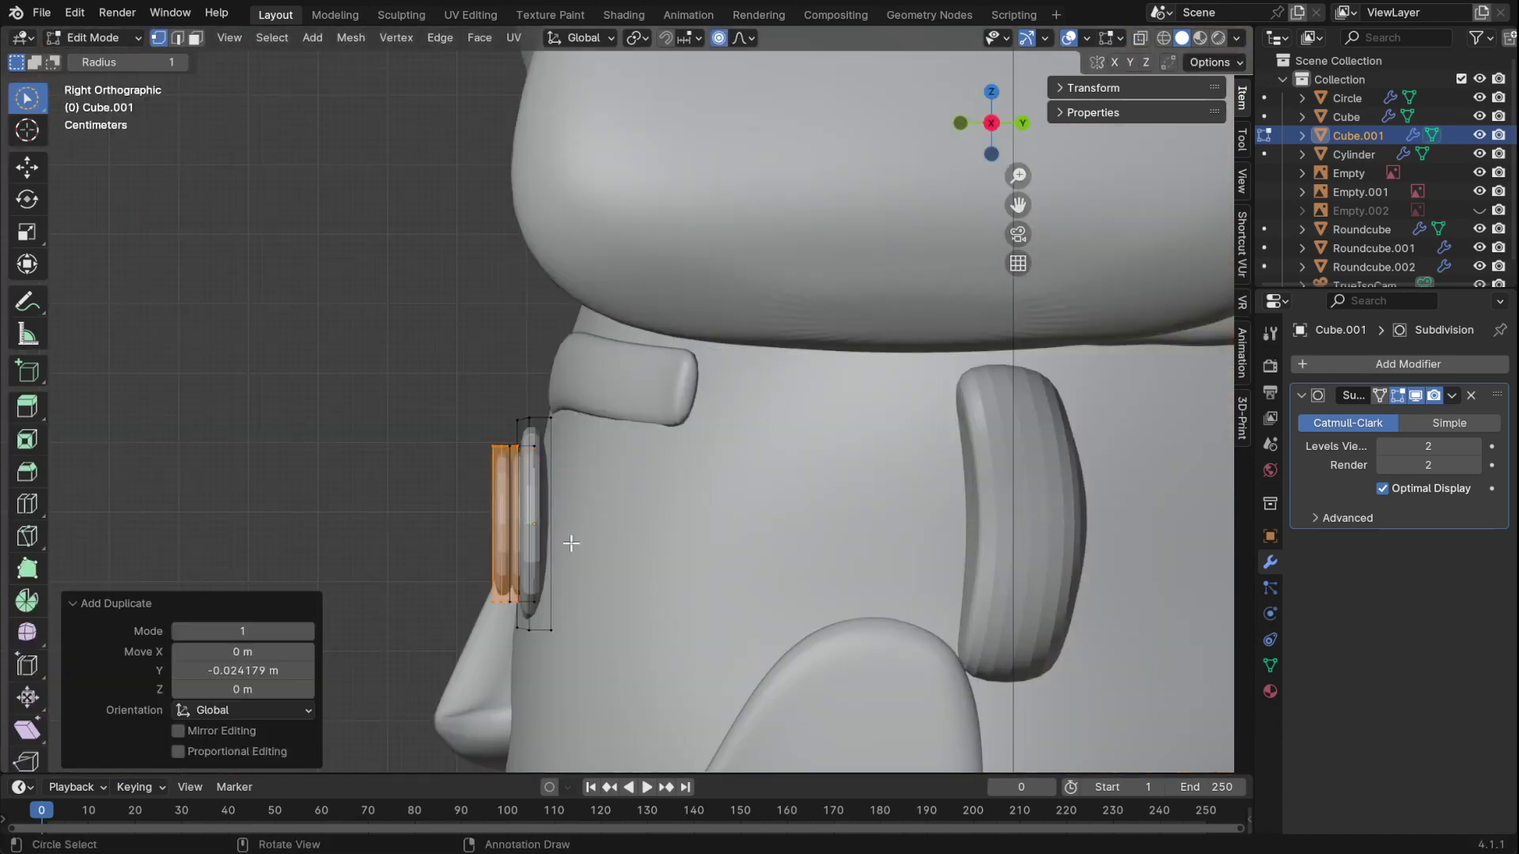
# - Inset a smaller inner iris ring, undoing a misplaced depth move
pyautogui.press('KP_1')
pyautogui.press('i')
pyautogui.click(856, 549)
pyautogui.press('g')
pyautogui.press('y')
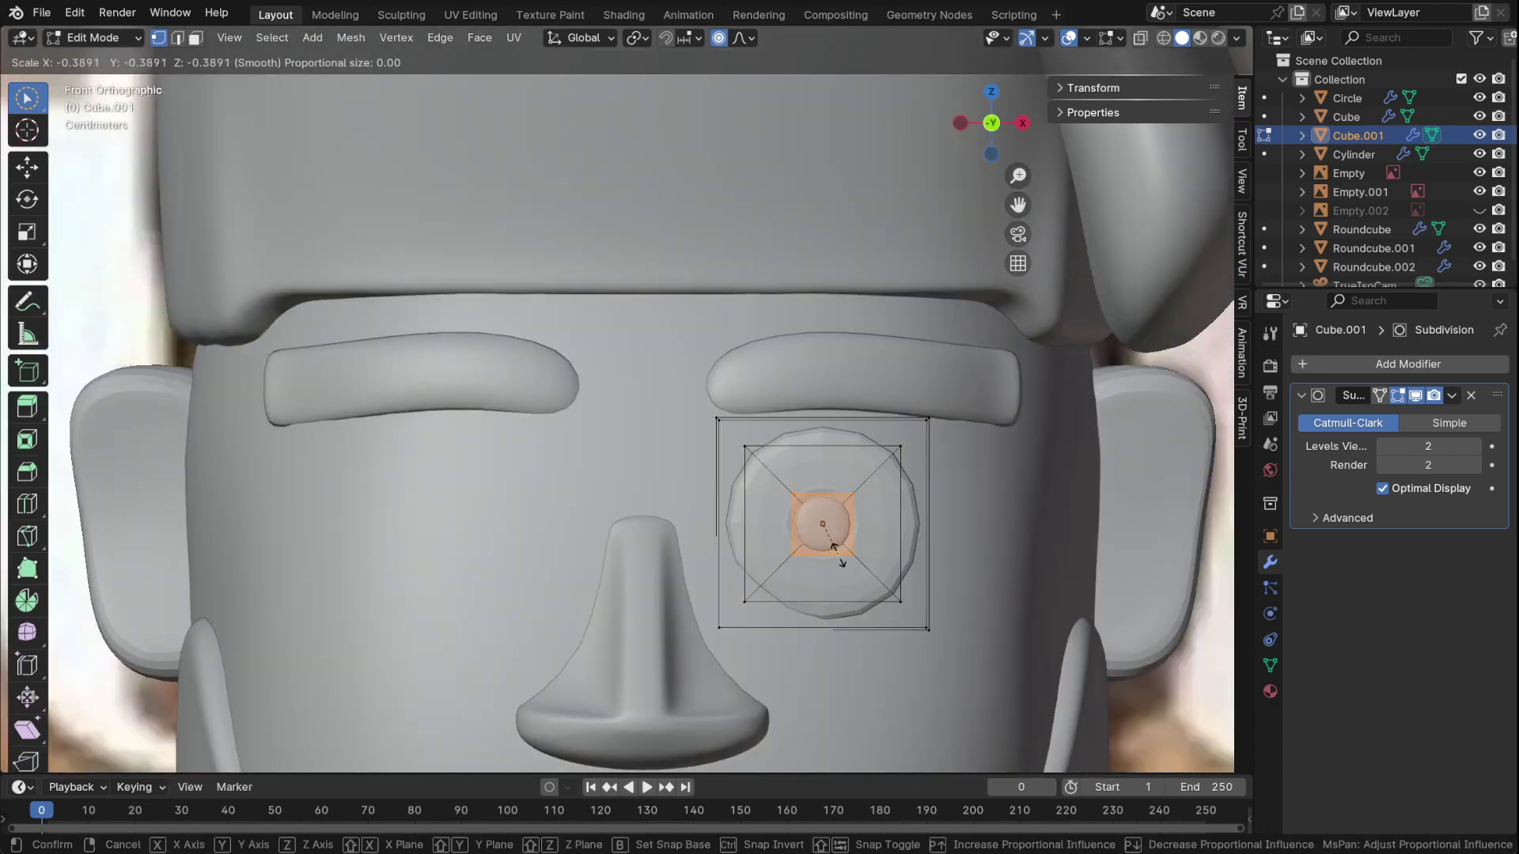
pyautogui.click(851, 554)
pyautogui.moveTo(850, 553); pyautogui.dragTo(526, 572, button='middle')
pyautogui.hotkey('ctrl', 'z')
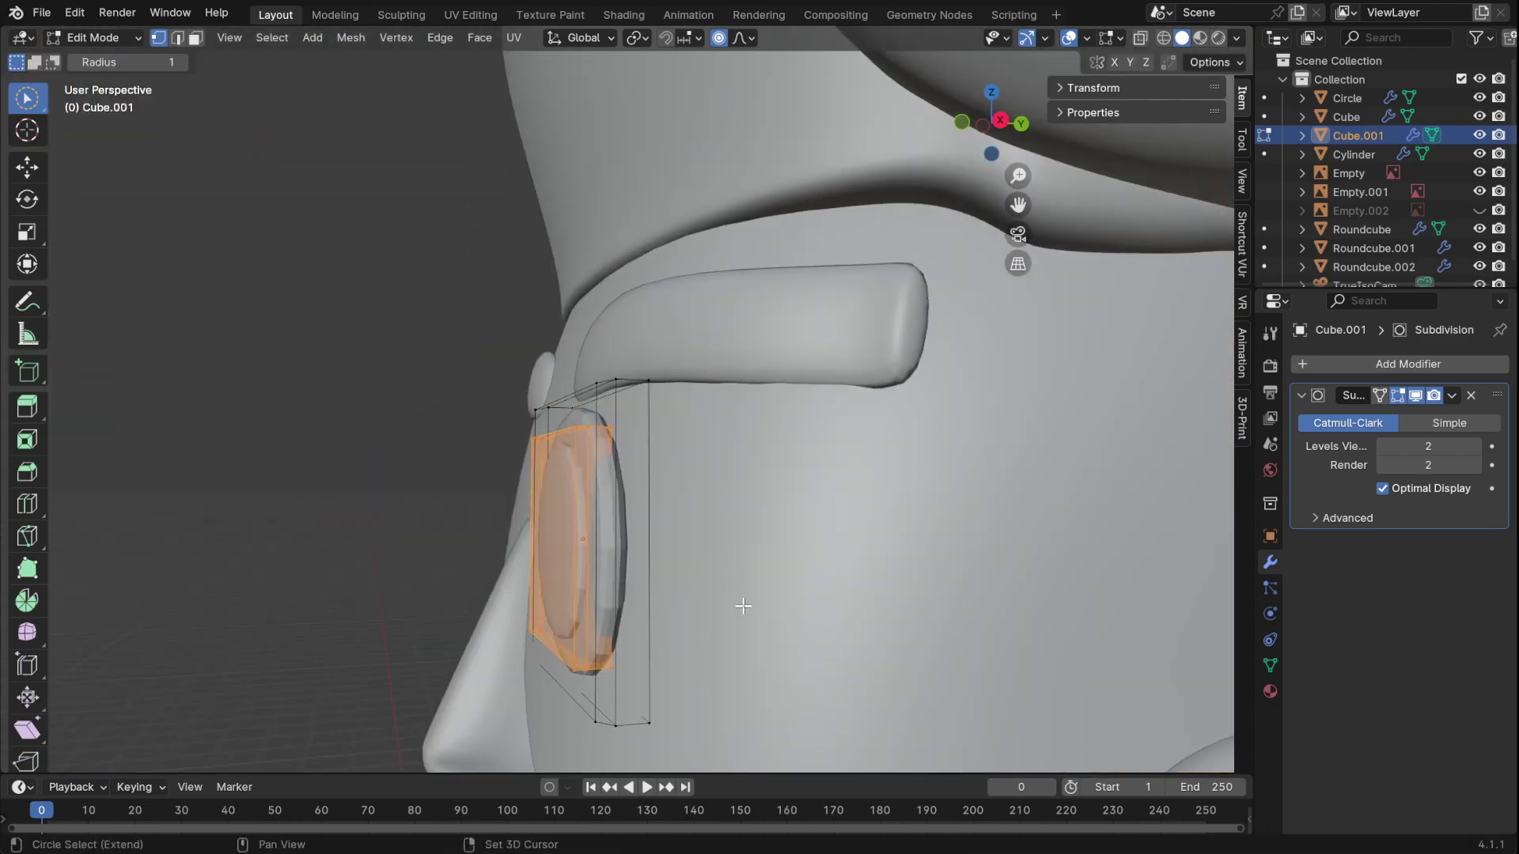
pyautogui.press('KP_1')
# - Shrink the innermost face into a small highlight near the eye's upper edge
pyautogui.press('s')
pyautogui.click(909, 546)
pyautogui.press('g')
pyautogui.press('x')
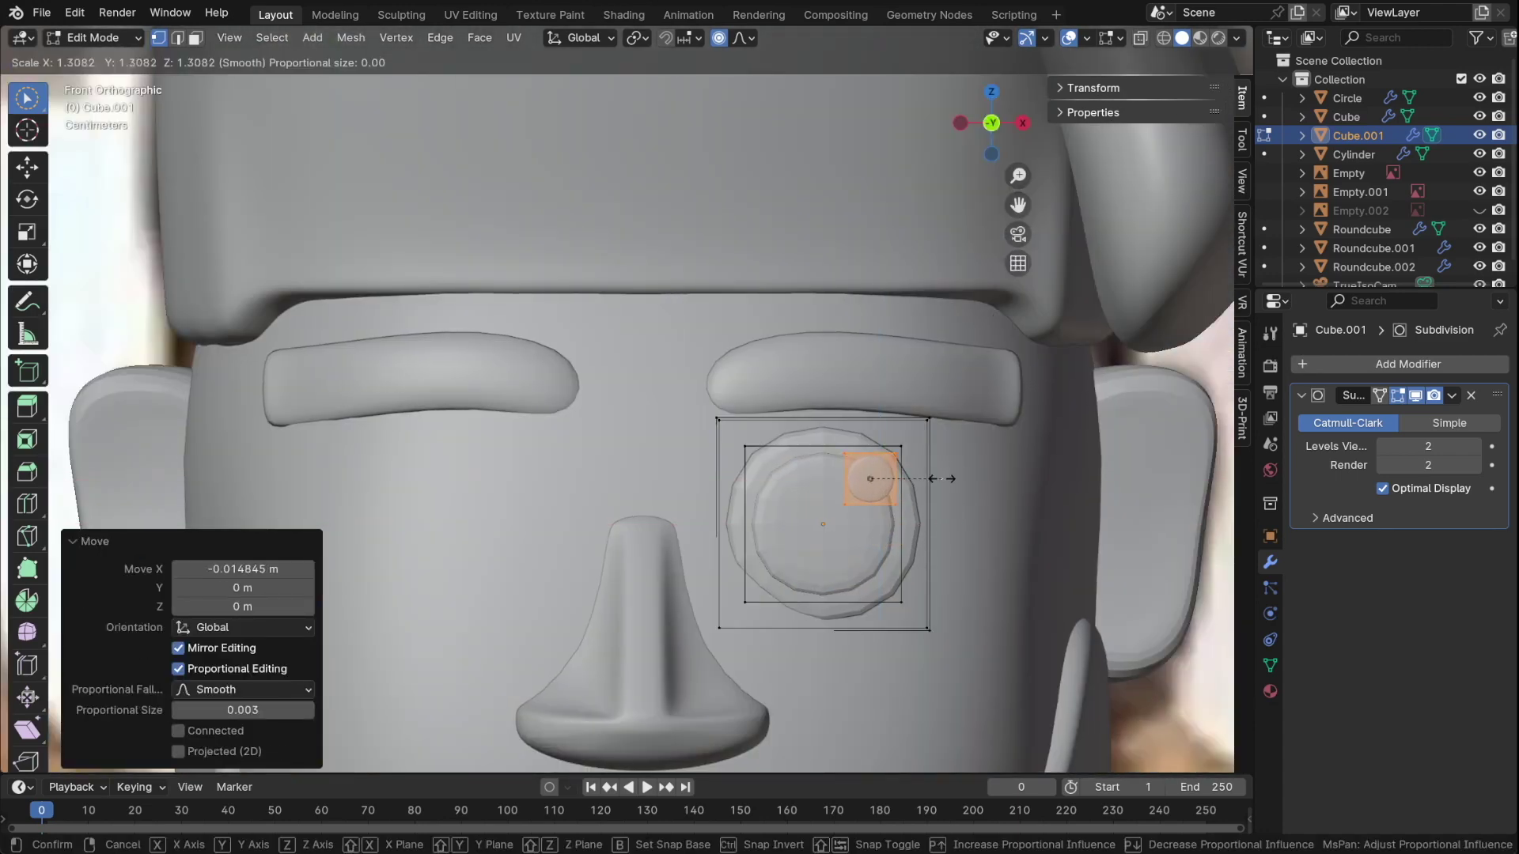
pyautogui.moveTo(934, 489); pyautogui.dragTo(748, 516, button='middle')
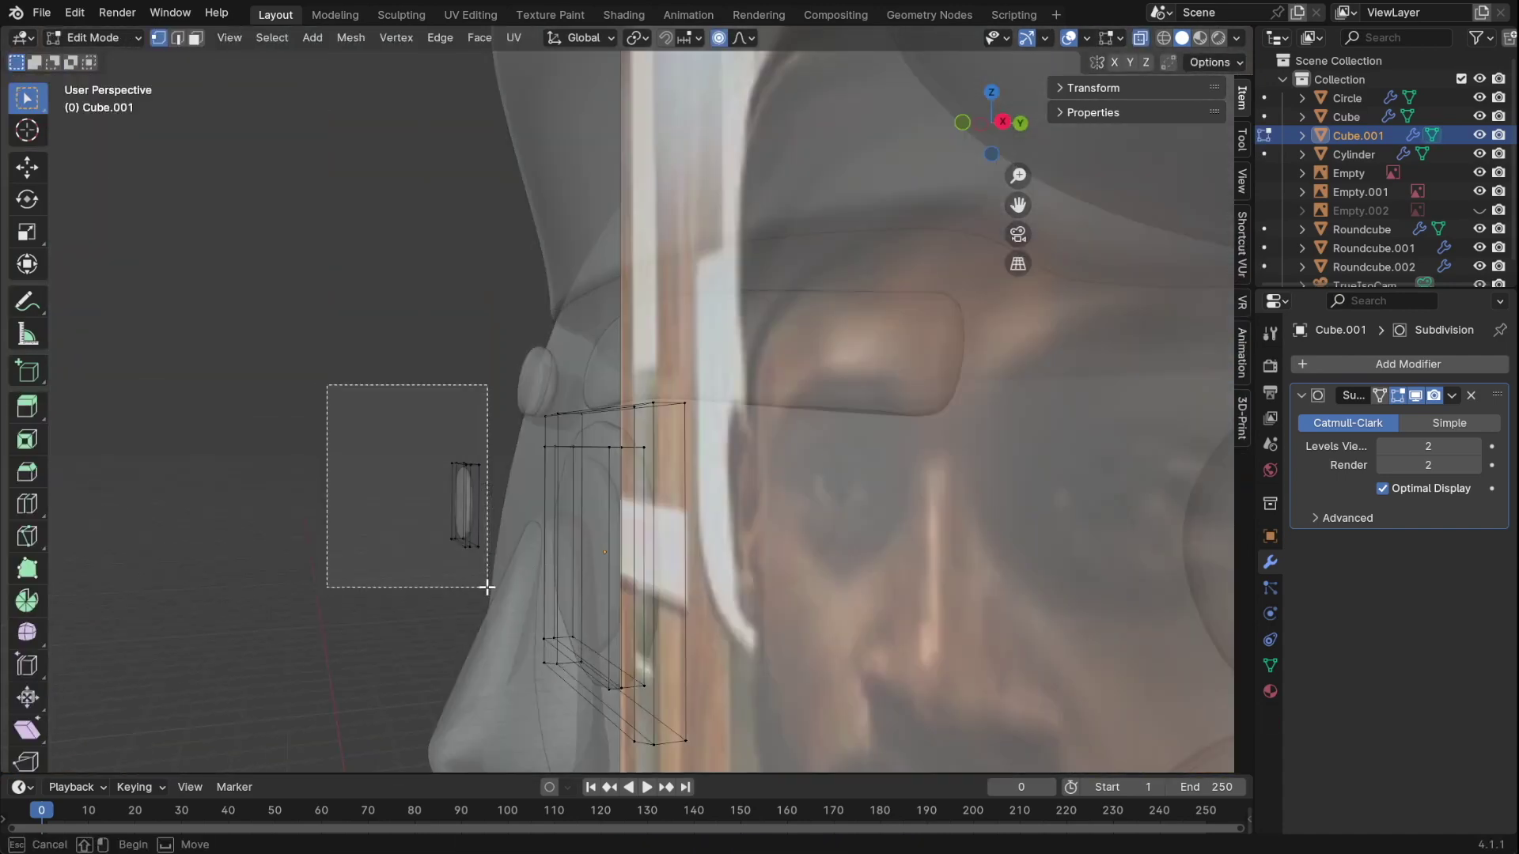
pyautogui.press('y')
pyautogui.click(761, 543)
pyautogui.press('Tab')
# - Shade the eye smooth and add an edge loop near its rim
pyautogui.rightClick(514, 386)
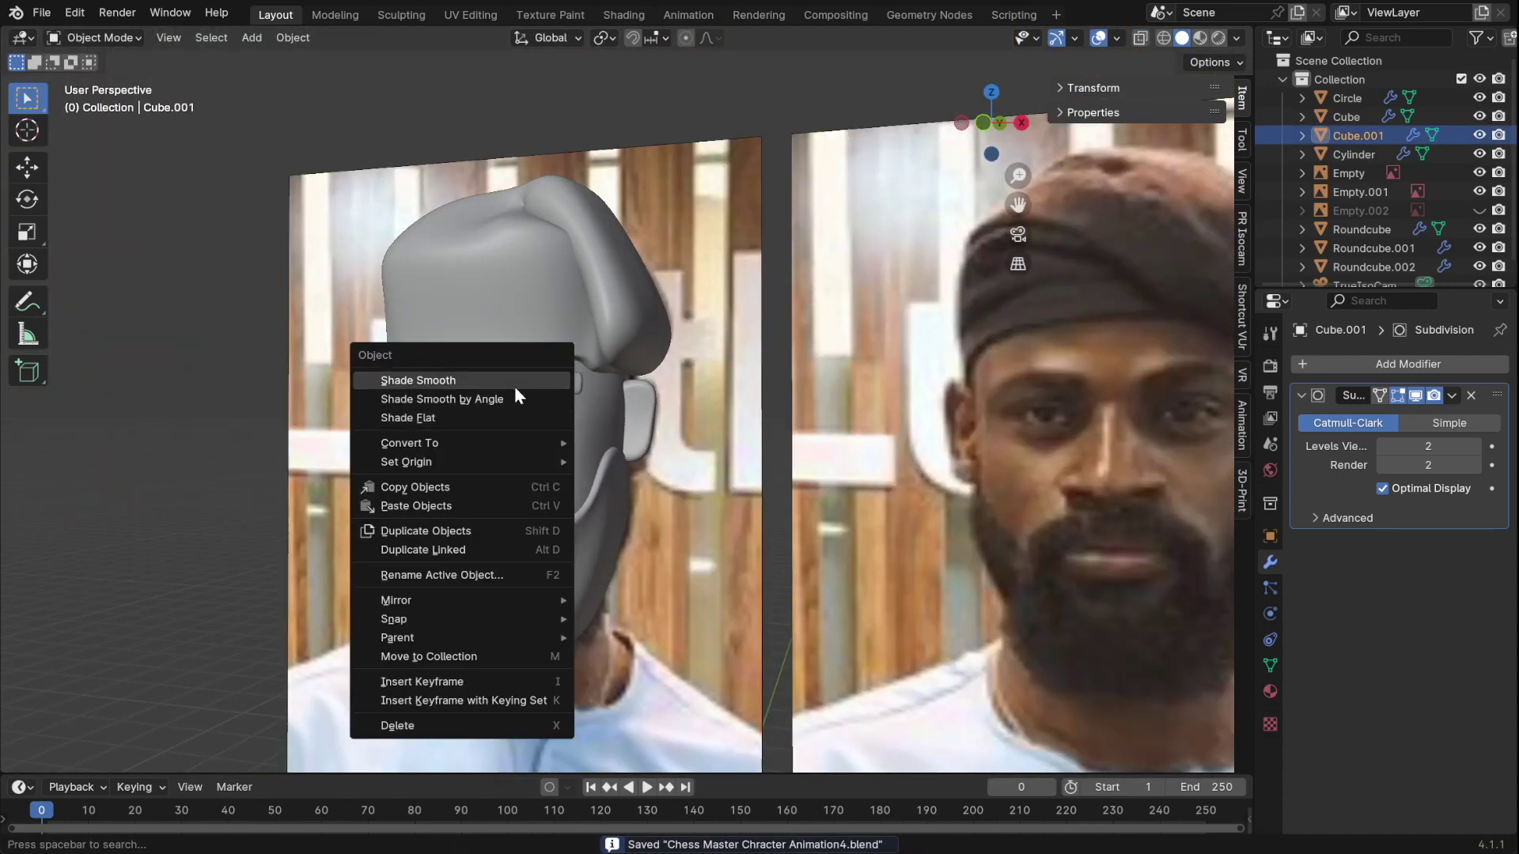
pyautogui.click(514, 386)
pyautogui.scroll(5, 943, 467)
pyautogui.press('Tab')
pyautogui.moveTo(942, 467); pyautogui.dragTo(694, 382, button='middle')
pyautogui.hotkey('ctrl', 'r')
pyautogui.click(761, 358)
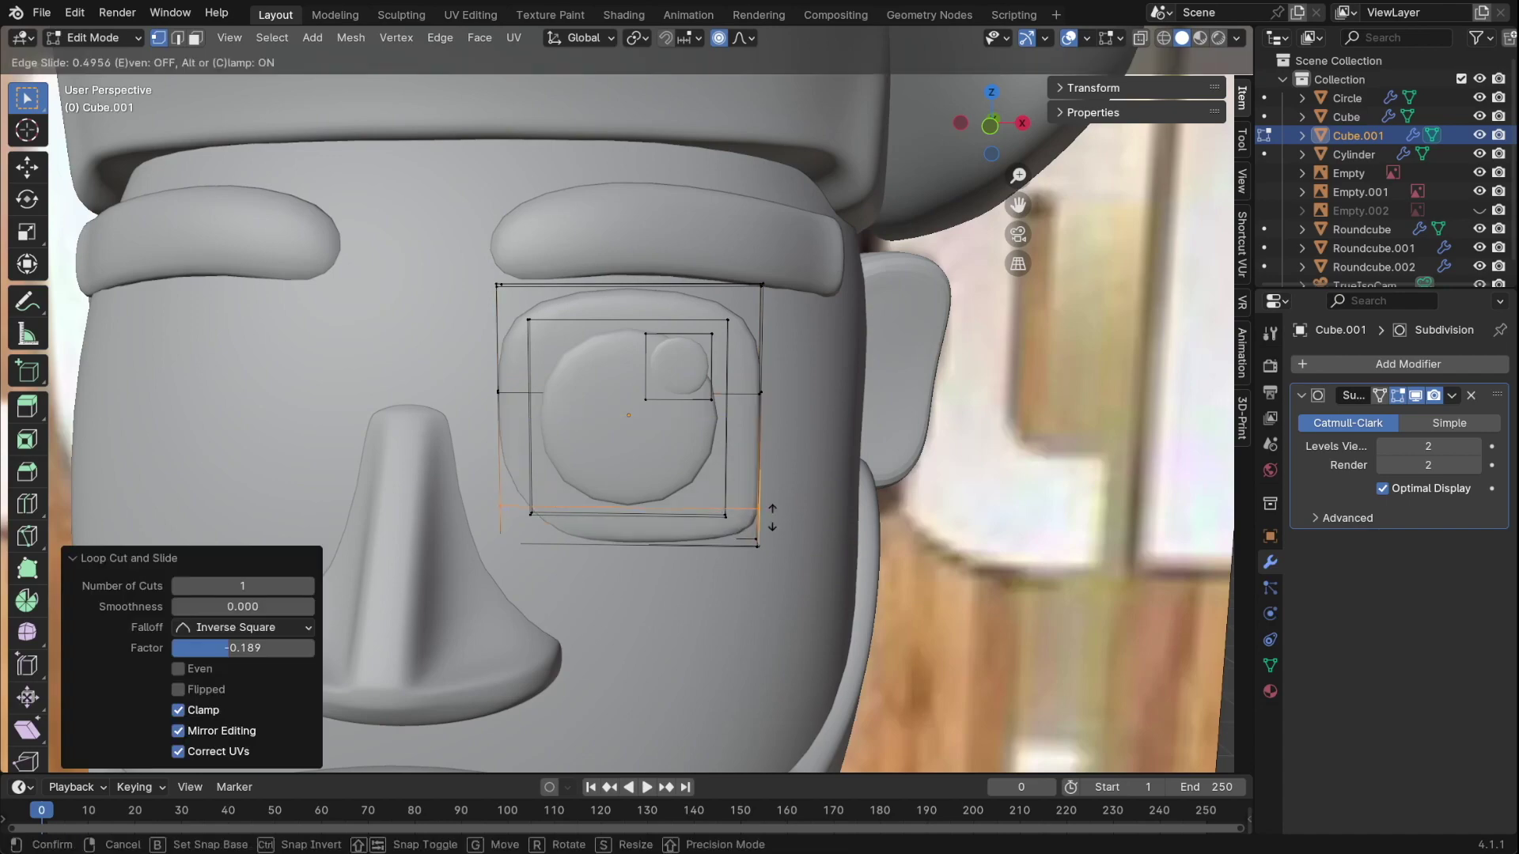
pyautogui.scroll(-3, 761, 358)
pyautogui.press('Tab')
# - Add another subdivision to the eye and mirror it to the other side
pyautogui.click(1386, 365)
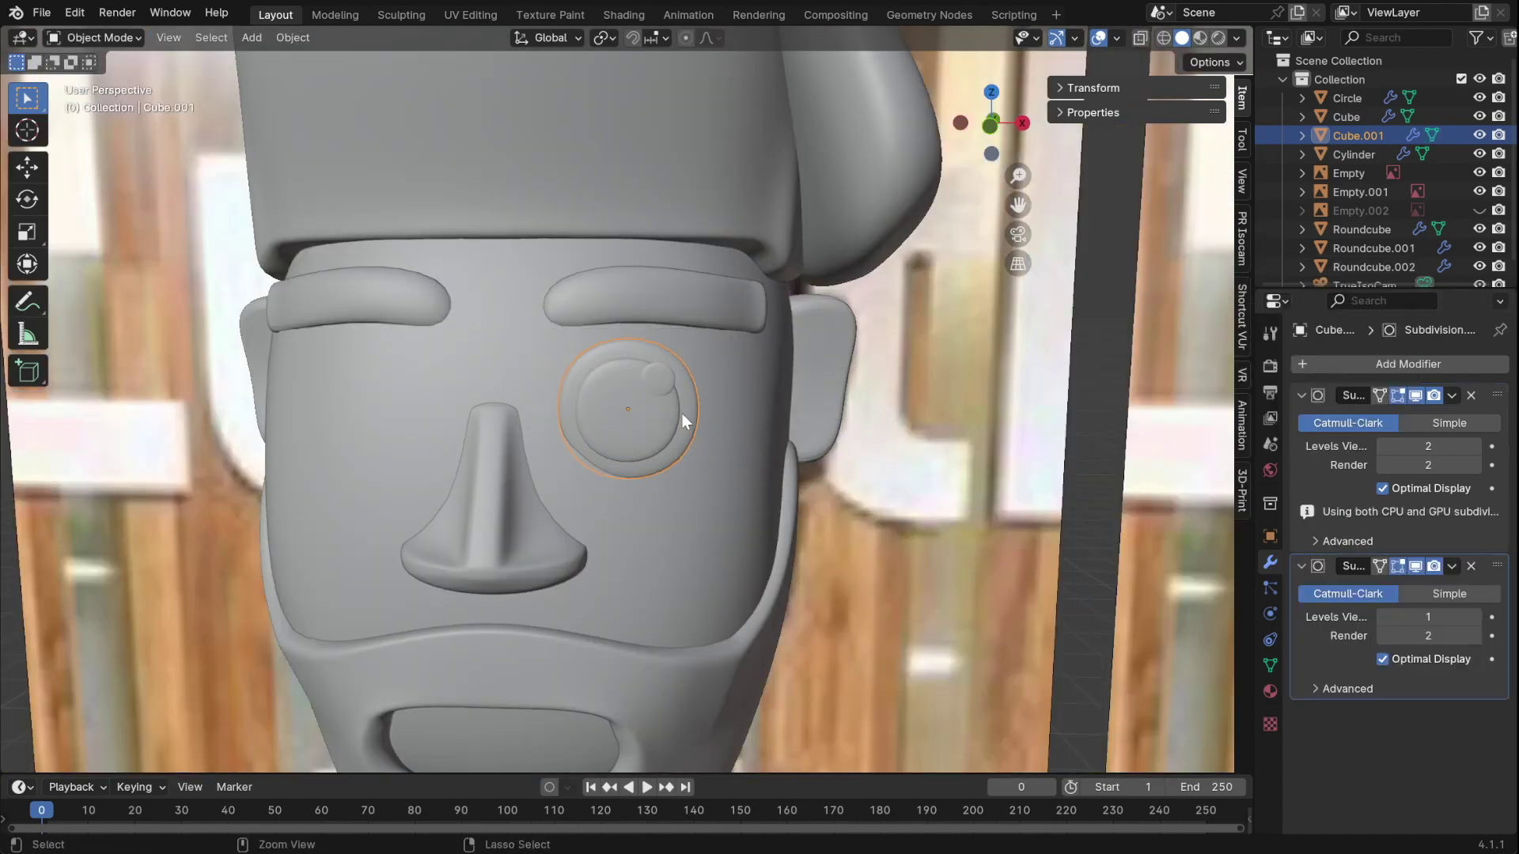
pyautogui.press('KP_1')
pyautogui.click(1386, 365)
pyautogui.scroll(3, 590, 415)
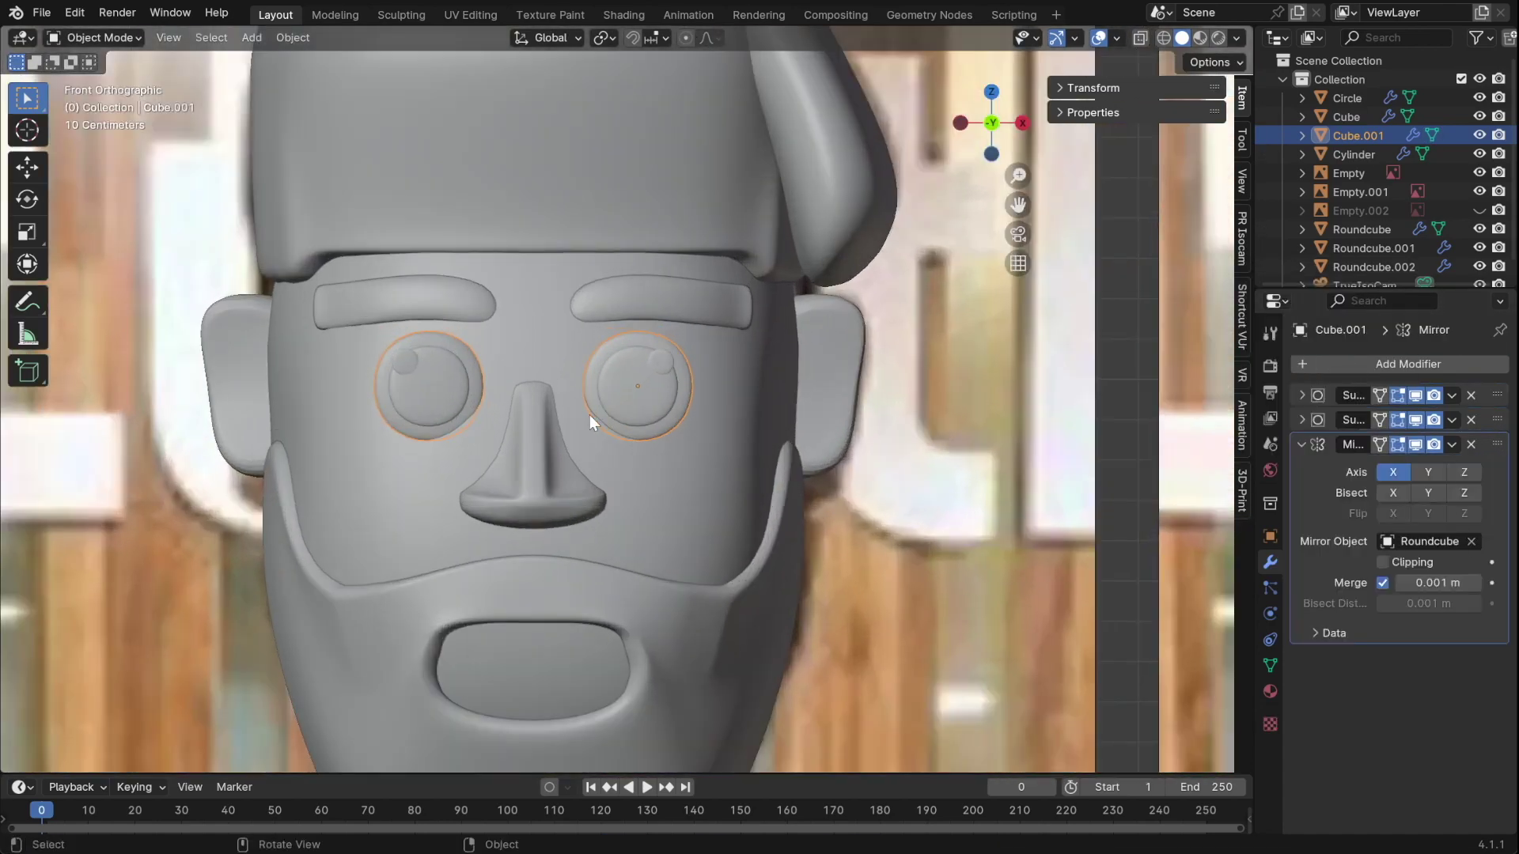
pyautogui.click(764, 430)
# - Add an edge loop across the eye and adjust its depth along Y
pyautogui.press('Tab')
pyautogui.moveTo(772, 424); pyautogui.dragTo(553, 474, button='middle')
pyautogui.press('KP_7')
pyautogui.hotkey('ctrl', 'r')
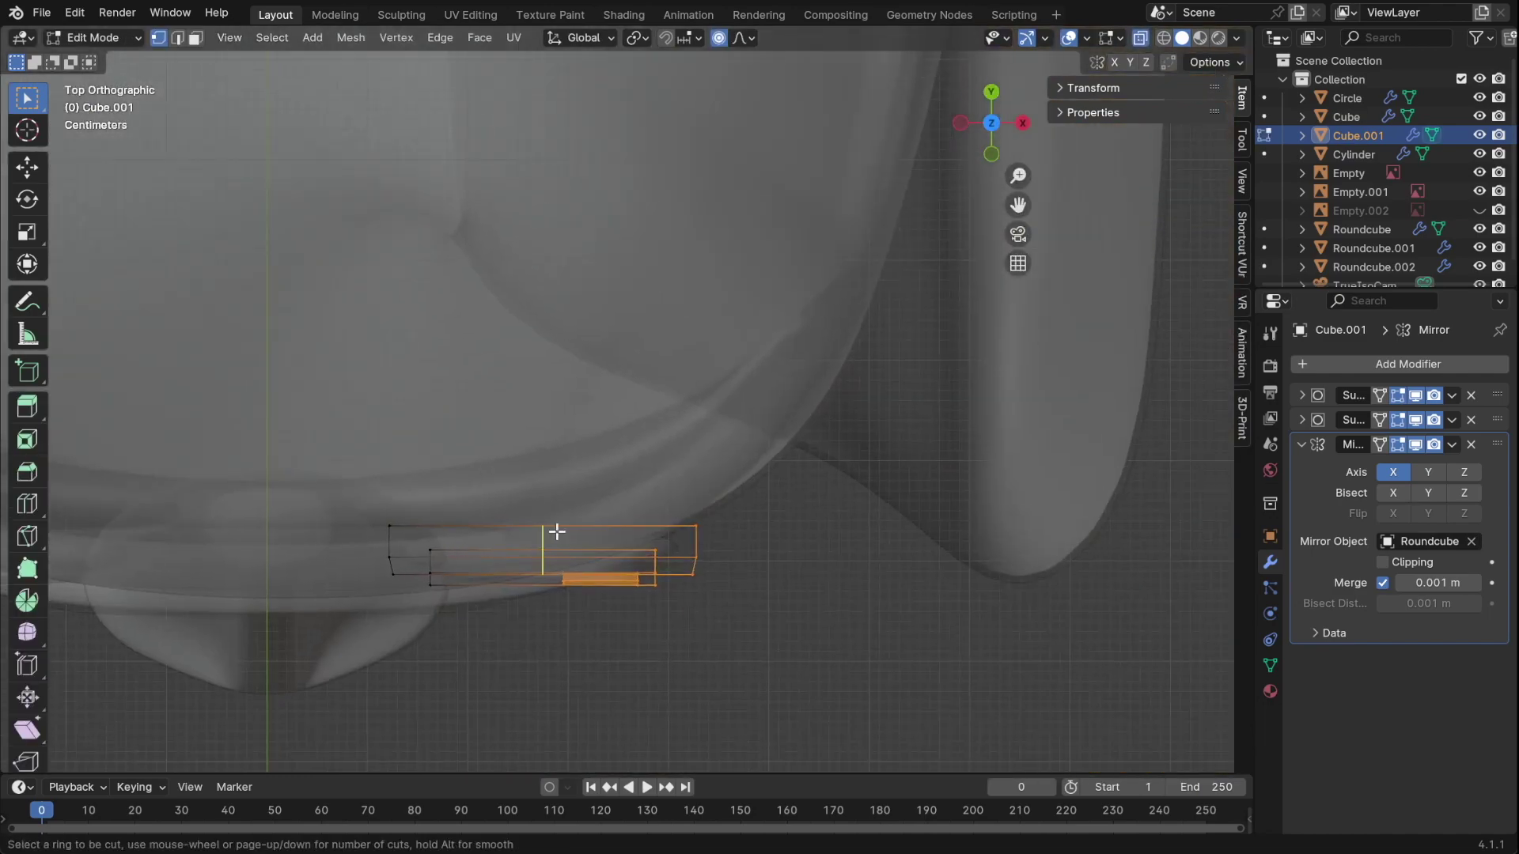
pyautogui.click(556, 532)
pyautogui.moveTo(557, 532)
pyautogui.mouseDown(button='middle')
pyautogui.moveTo(736, 481)
pyautogui.moveTo(619, 382)
pyautogui.moveTo(645, 380)
pyautogui.mouseUp(button='middle')
pyautogui.press('KP_7')
pyautogui.press('g')
pyautogui.press('y')
pyautogui.click(709, 522)
pyautogui.press('KP_1')
pyautogui.press('g')
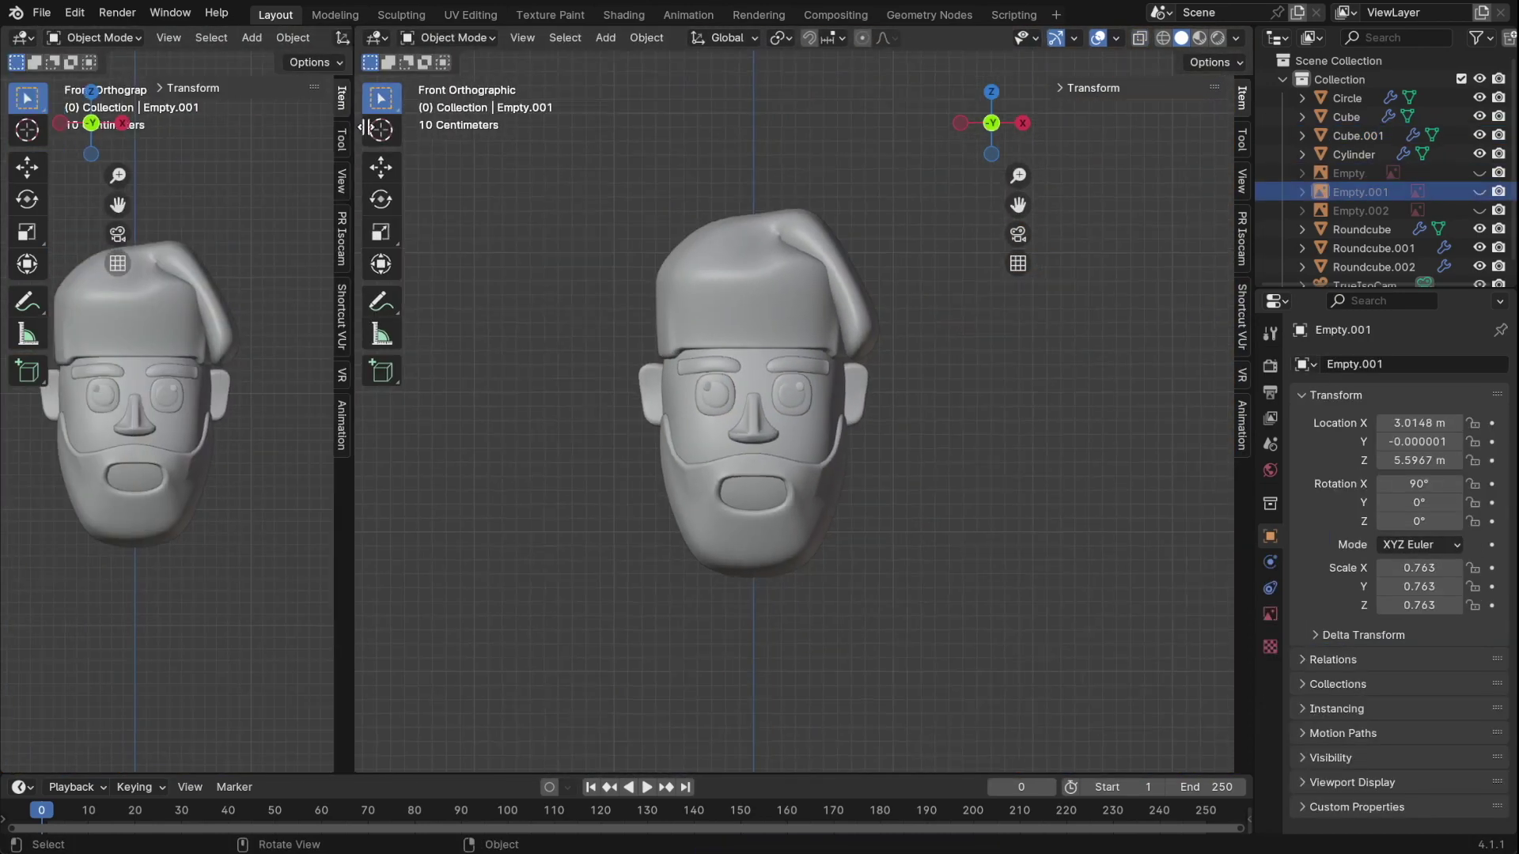
# - Add a plane scaled tenfold and bend its back edge into a curved wall
pyautogui.hotkey('shift', 'a')
pyautogui.click(983, 100)
pyautogui.press('s')
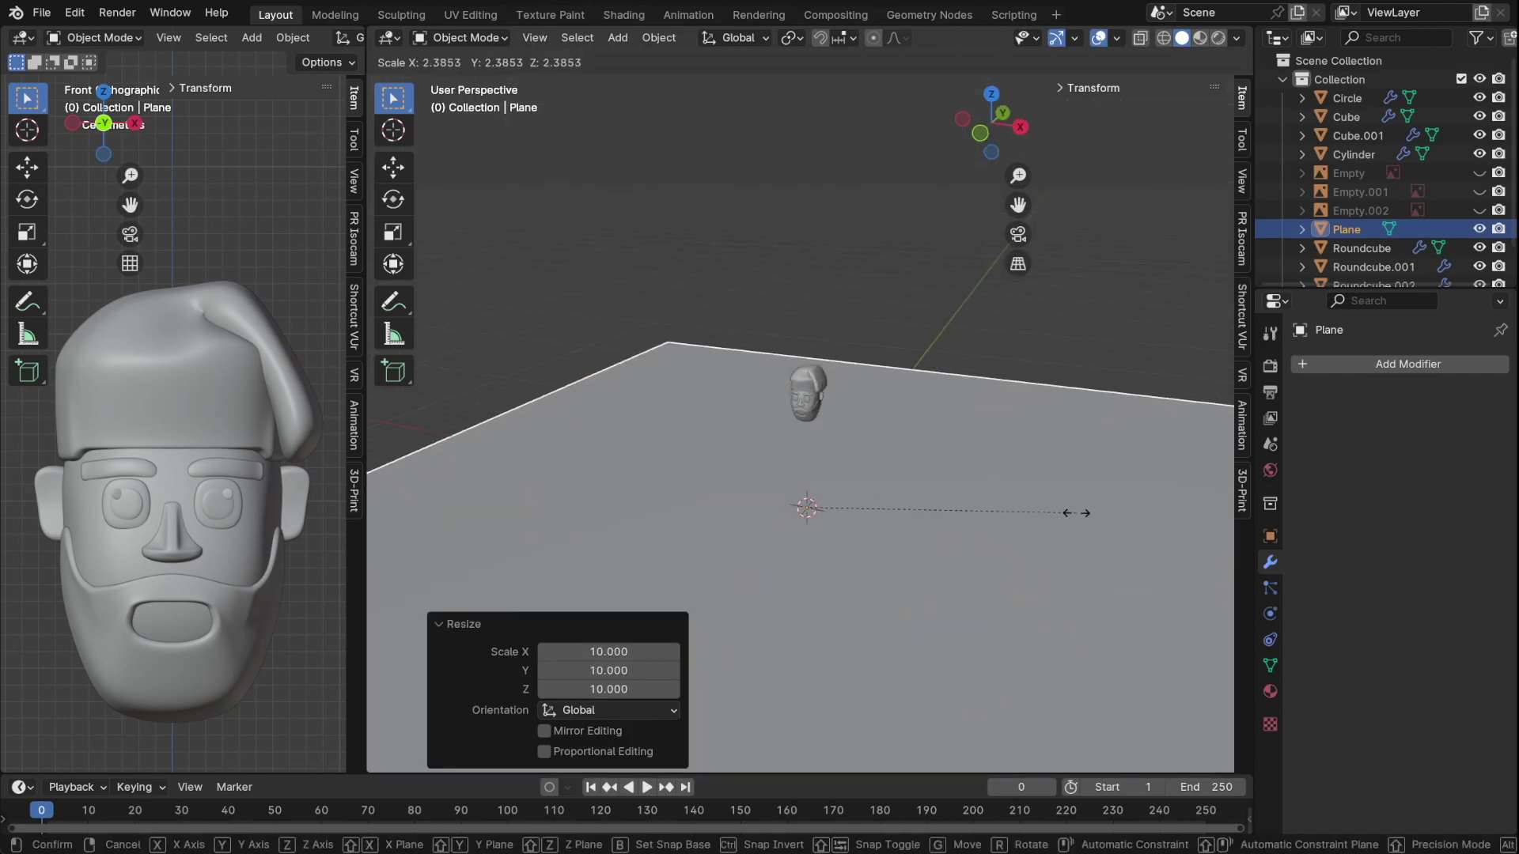
pyautogui.hotkey('ctrl', 's')
pyautogui.hotkey('ctrl', 'b')
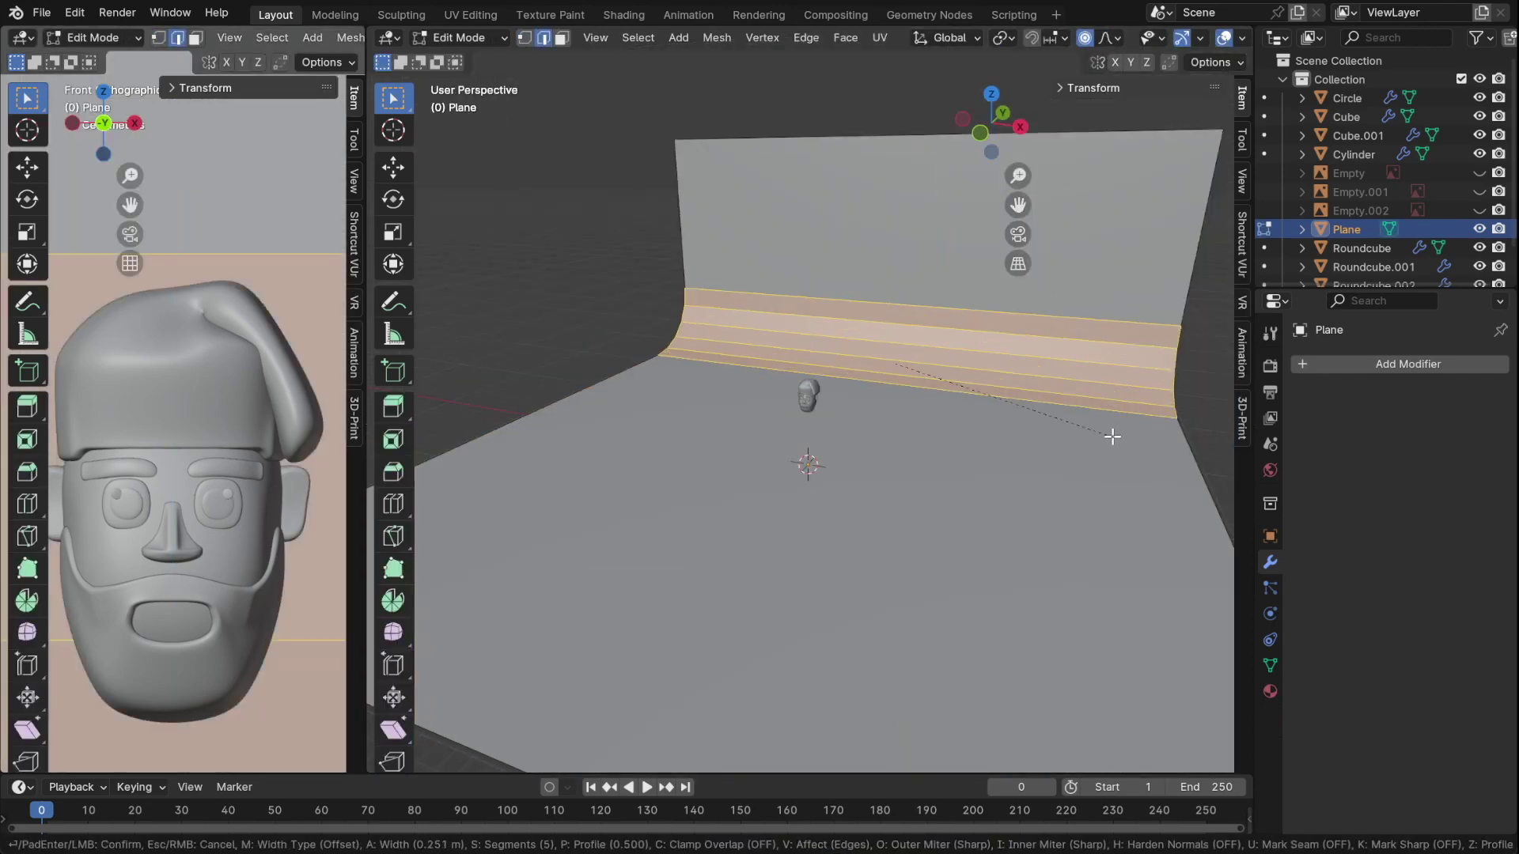
pyautogui.click(1112, 437)
pyautogui.press('Tab')
# - Smooth-shade the backdrop, stretch it along X and Z, and save
pyautogui.press('s')
pyautogui.press('x')
pyautogui.press('Return')
pyautogui.press('s')
pyautogui.press('z')
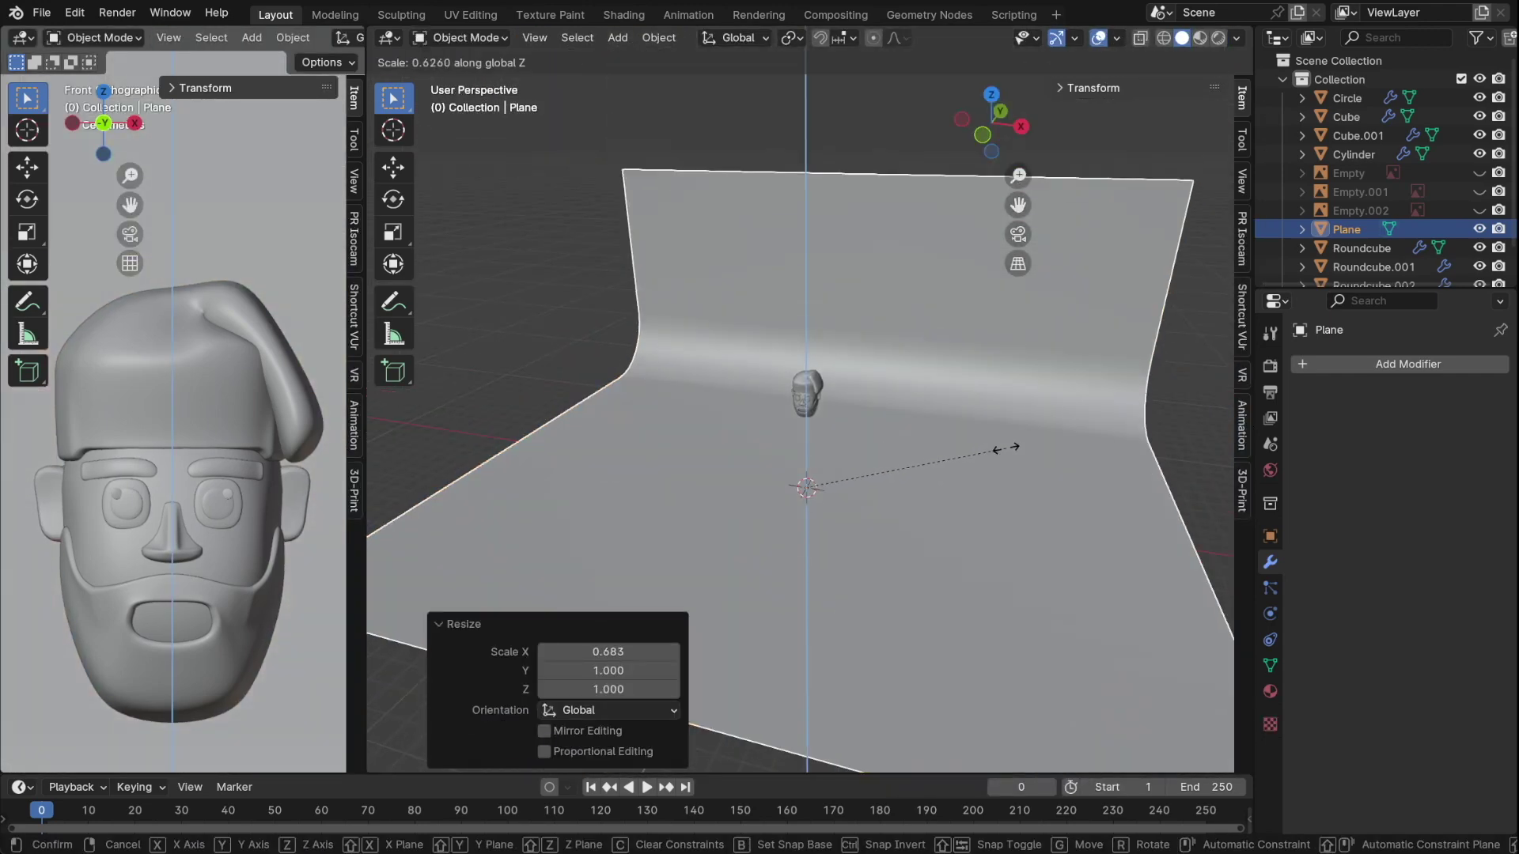
pyautogui.click(1005, 448)
pyautogui.hotkey('ctrl', 's')
pyautogui.click(804, 397)
# - Name the face material 'Dark Brown' and give it a reddish base colour
pyautogui.click(1270, 691)
pyautogui.doubleClick(1367, 370)
pyautogui.write('Dark Brown')
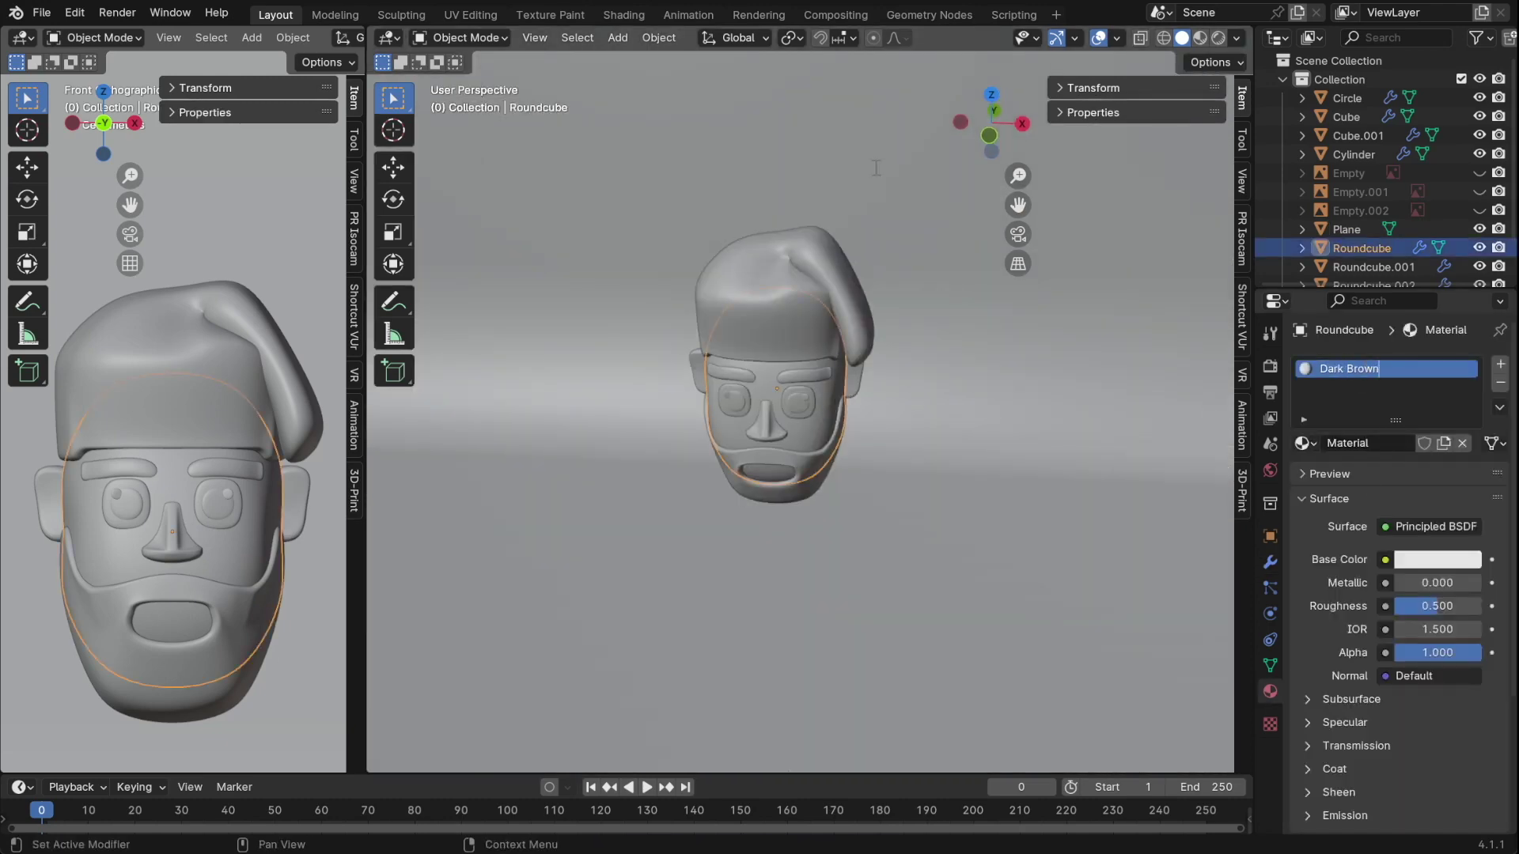
pyautogui.press('Return')
pyautogui.click(1438, 559)
pyautogui.hotkey('ctrl', 's')
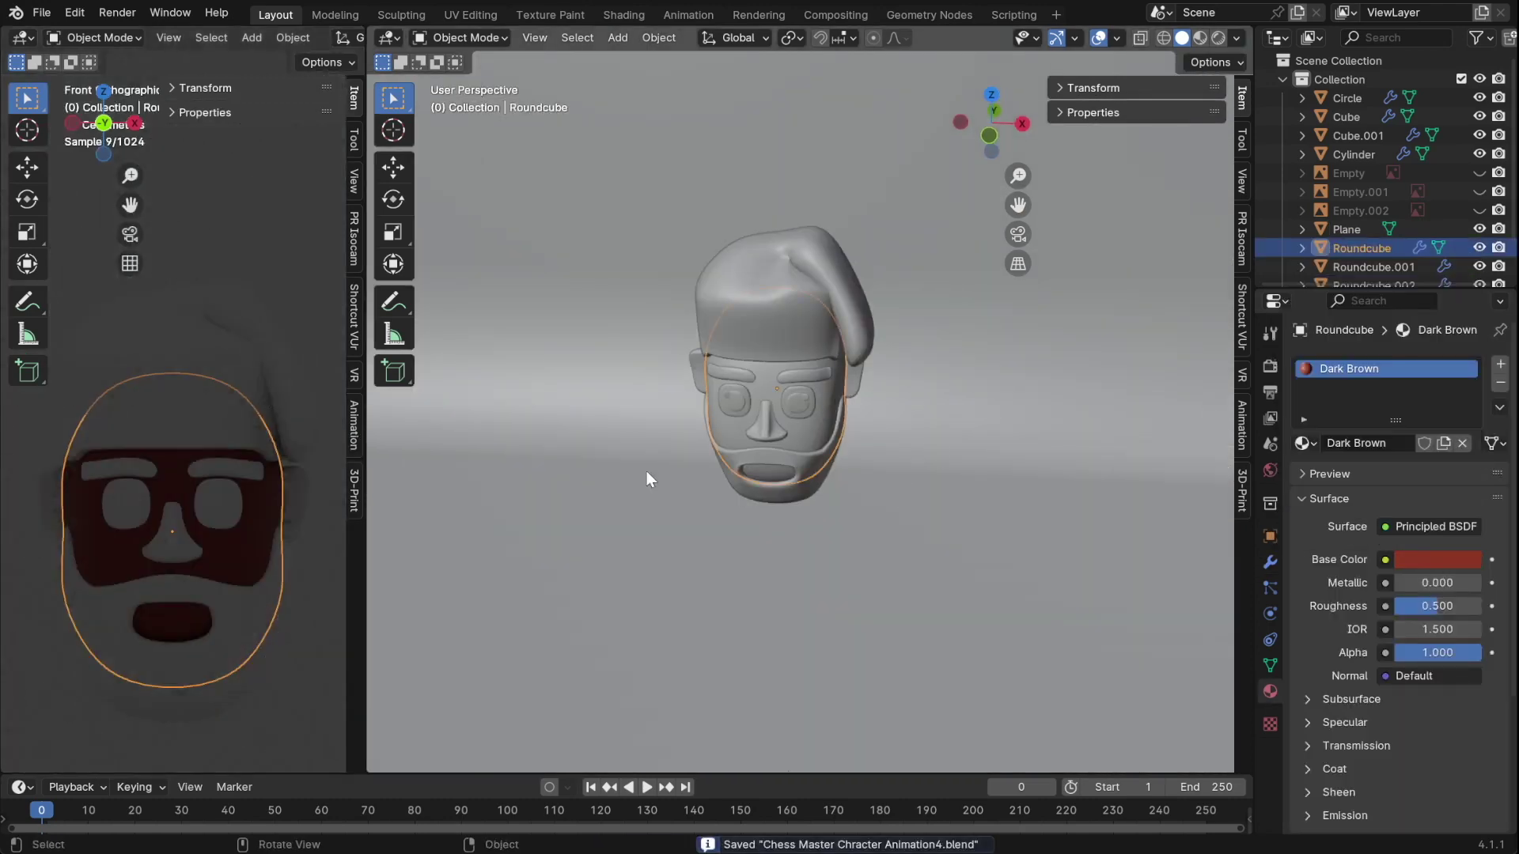
pyautogui.scroll(-8, 647, 471)
# - Add an area light with 1000 W power and save
pyautogui.hotkey('shift', 'a')
pyautogui.click(1155, 705)
pyautogui.press('s')
pyautogui.click(455, 390)
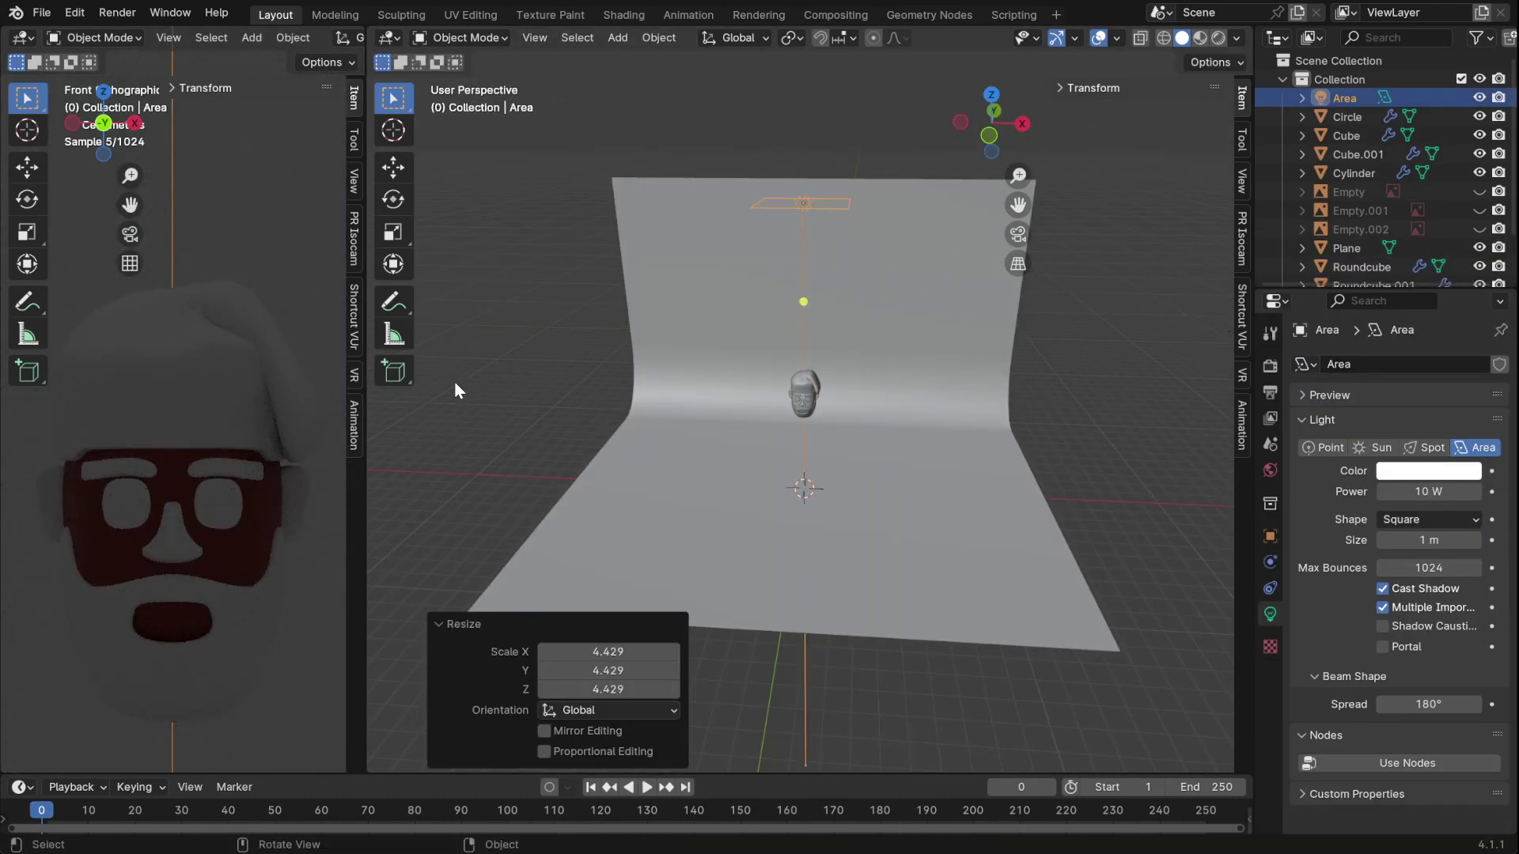
pyautogui.press('Return')
pyautogui.press('KP_7')
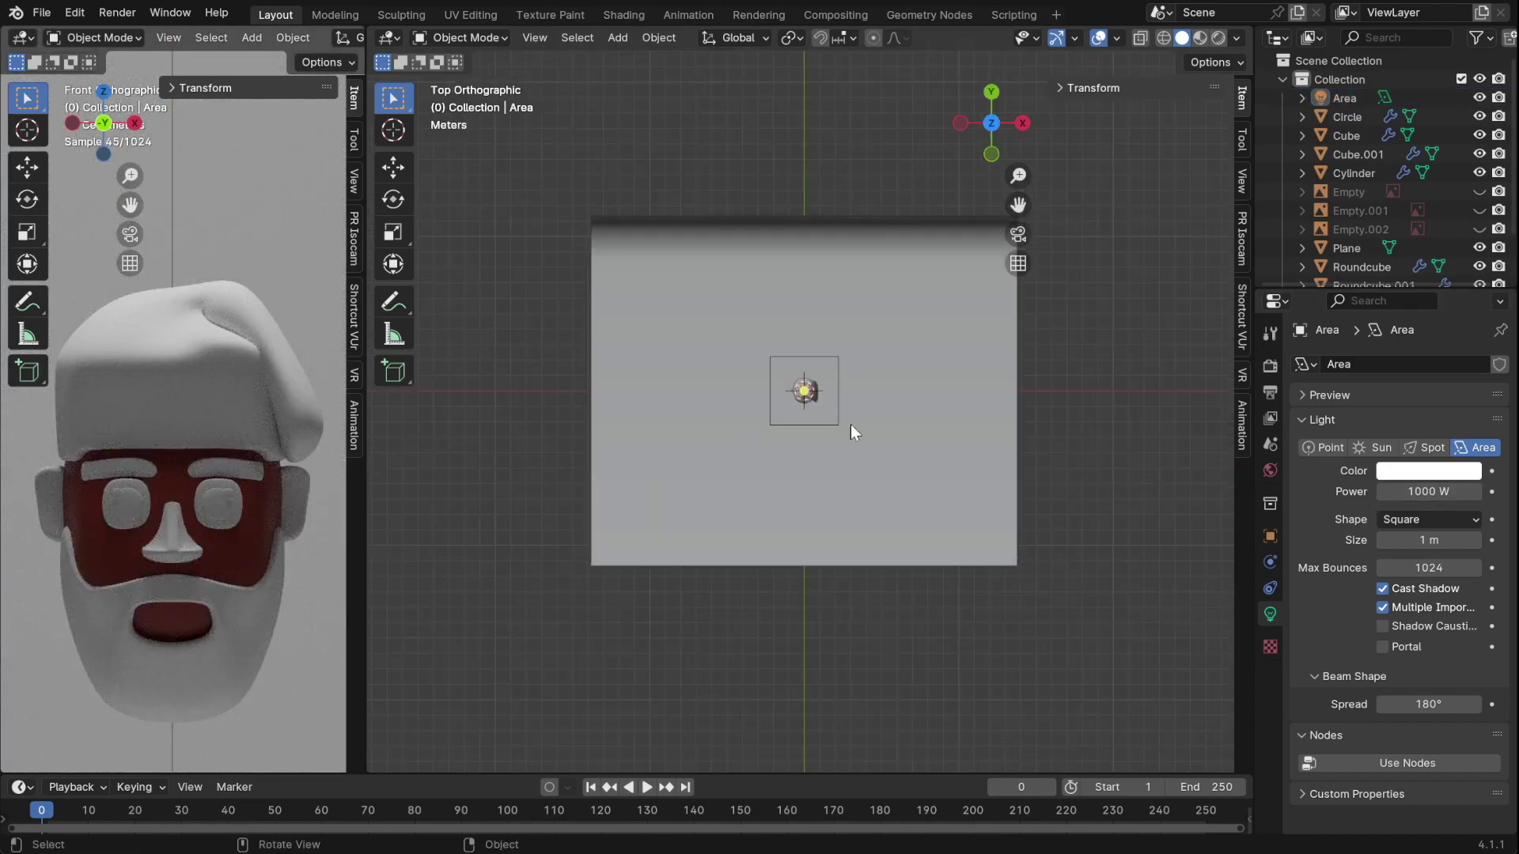
pyautogui.hotkey('ctrl', 's')
# - Place the light in front of the head and duplicate it twice sideways along X
pyautogui.press('g')
pyautogui.press('y')
pyautogui.click(945, 496)
pyautogui.hotkey('shift', 'd')
pyautogui.press('x')
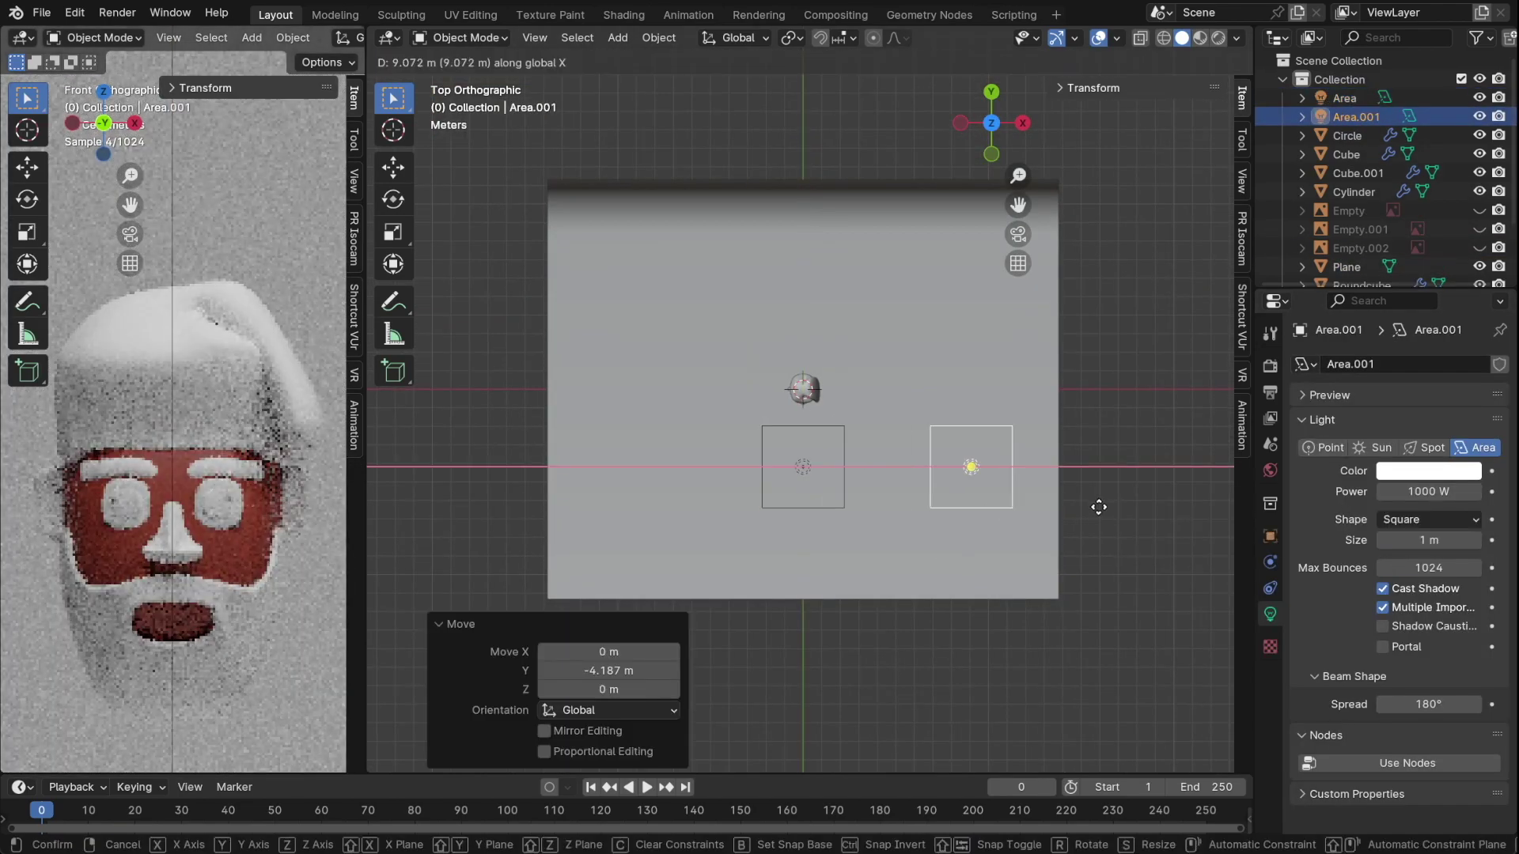
pyautogui.click(1096, 507)
pyautogui.hotkey('shift', 'd')
pyautogui.press('x')
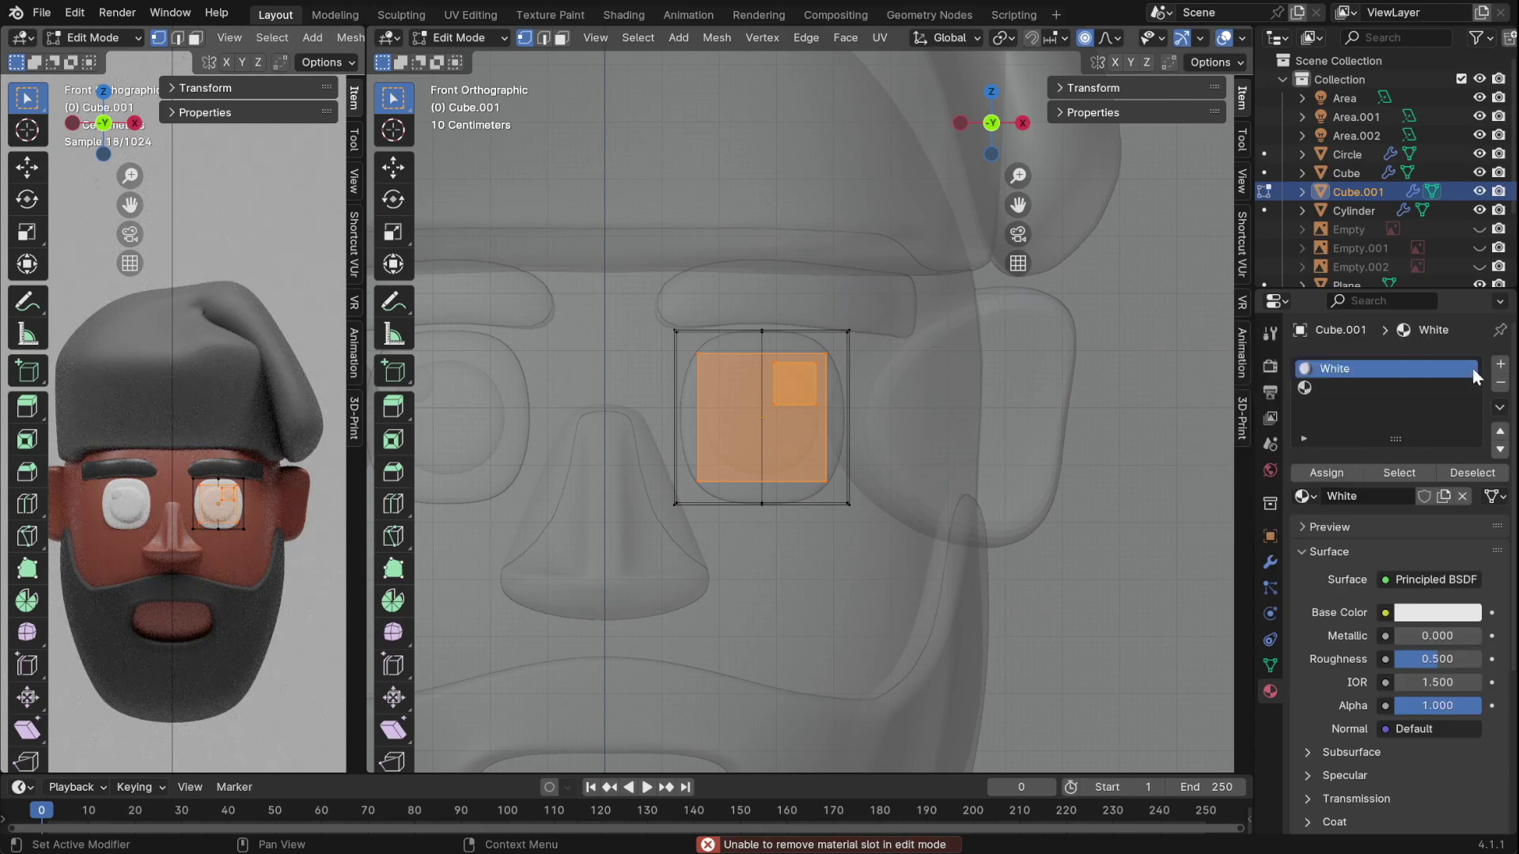
# - Put Black 02 and White materials into the eye's first two material slots
pyautogui.click(1305, 496)
pyautogui.click(1331, 478)
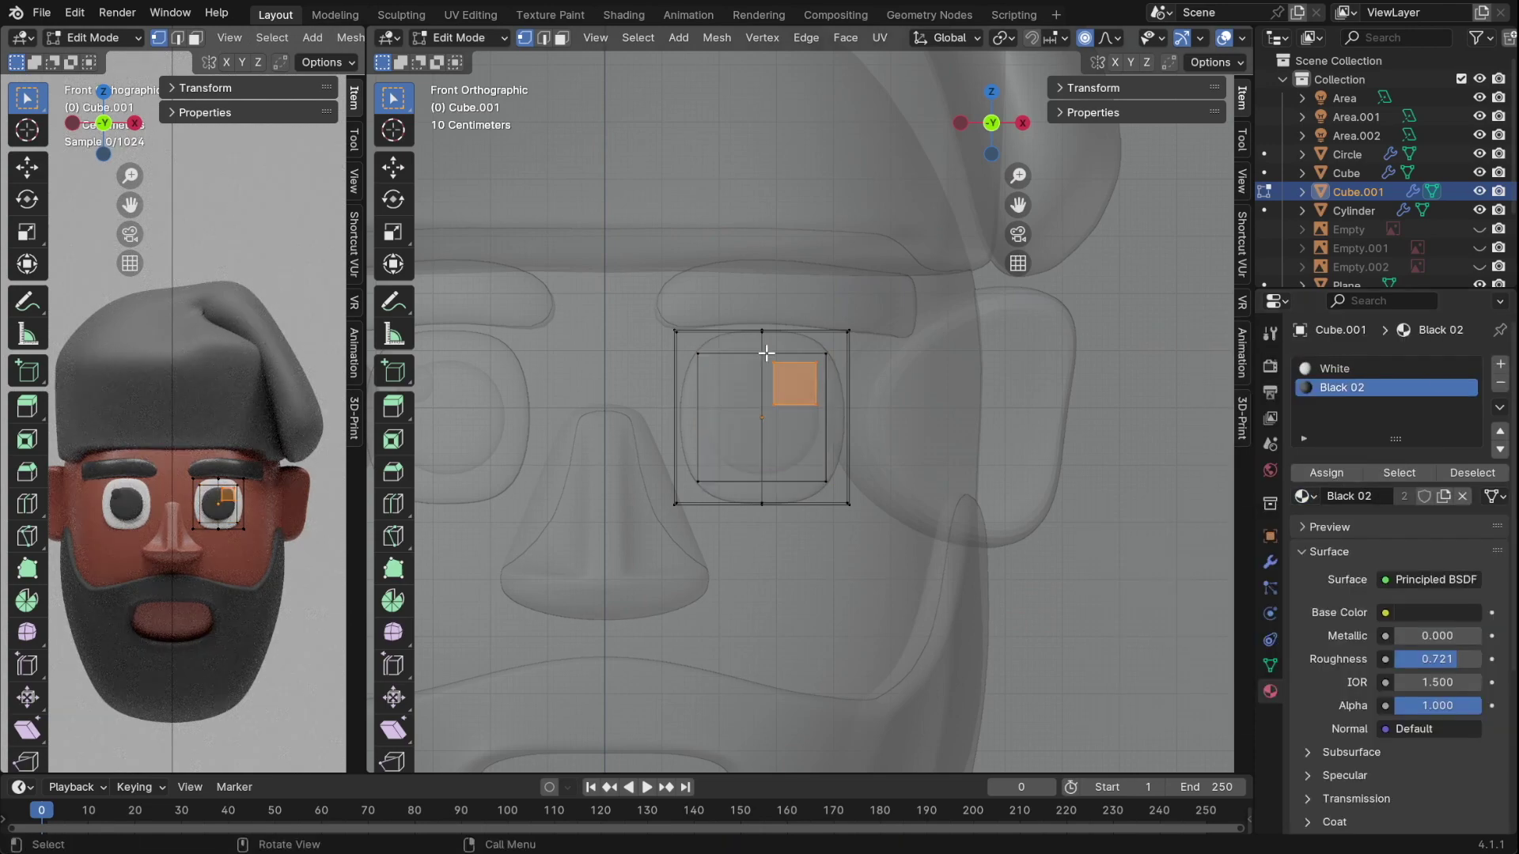
pyautogui.click(1500, 364)
pyautogui.click(1305, 496)
pyautogui.click(1139, 614)
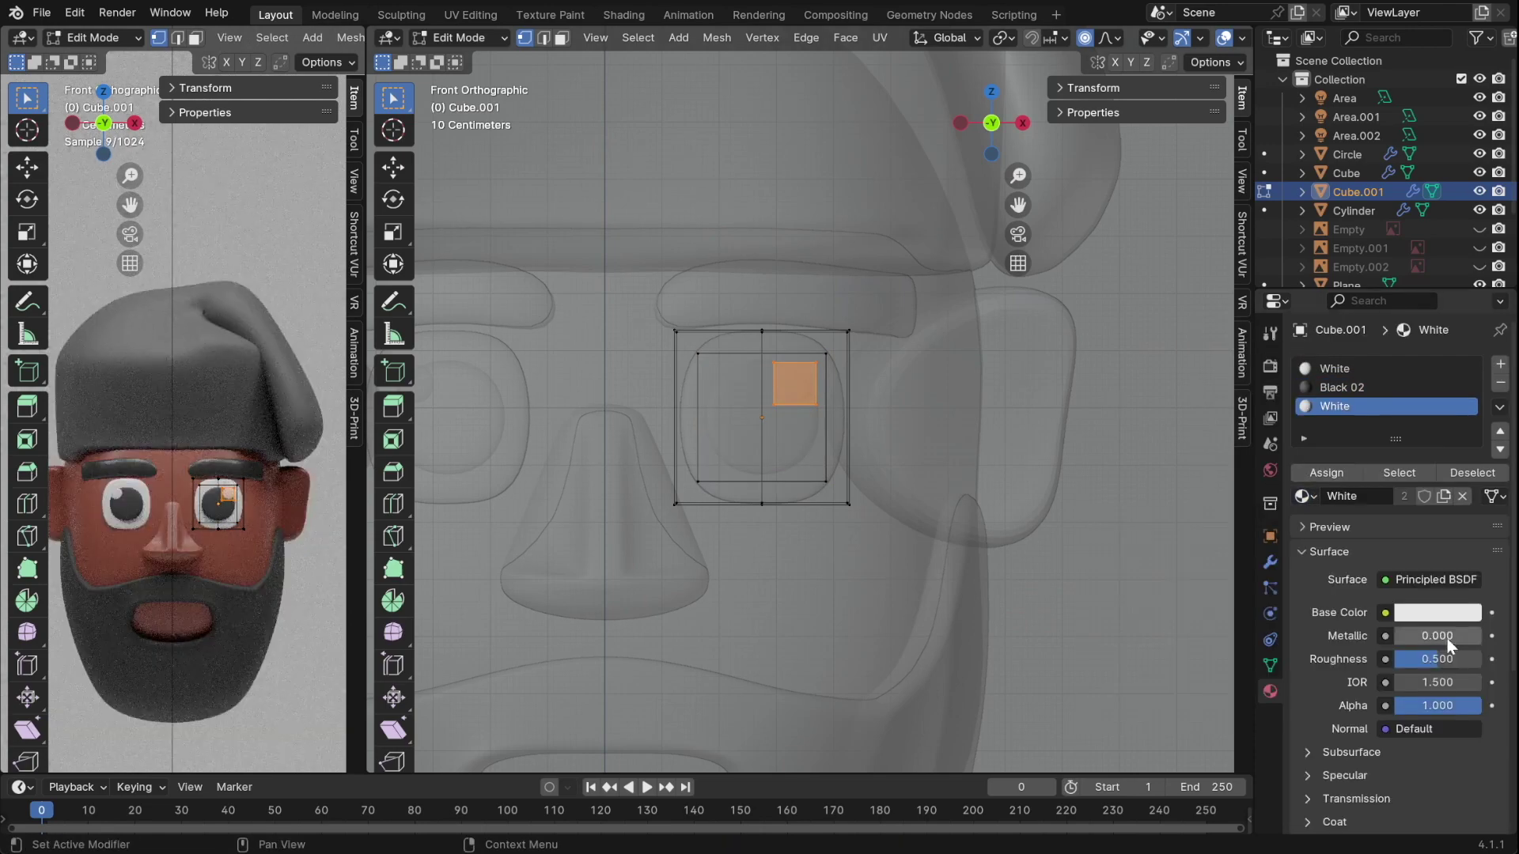
# - Add a third slot with a new material on the selected eye faces, then save
pyautogui.click(1500, 365)
pyautogui.moveTo(839, 494); pyautogui.dragTo(673, 453)
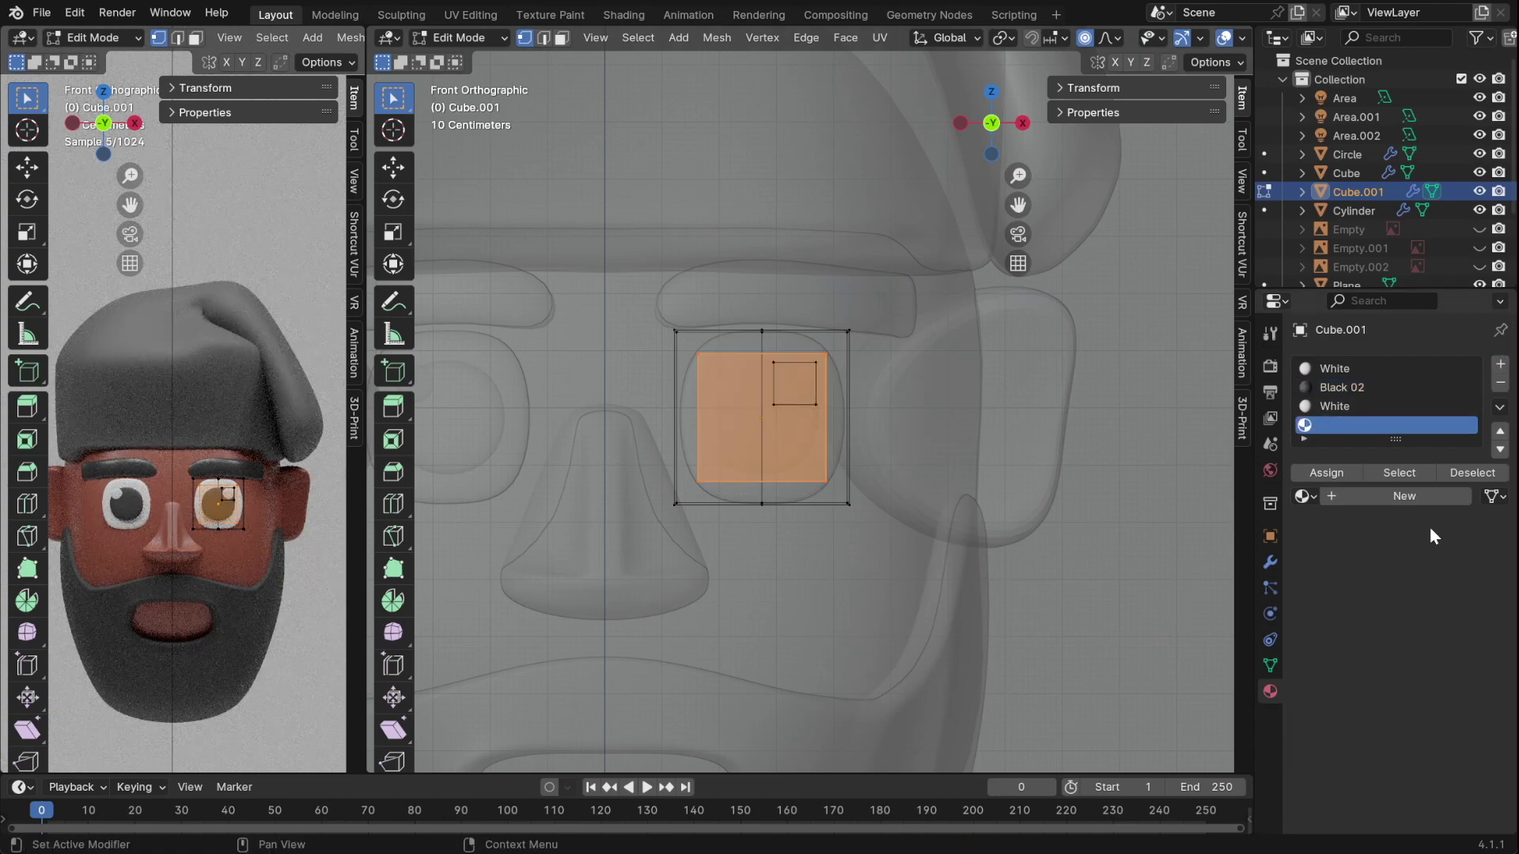
pyautogui.click(1420, 496)
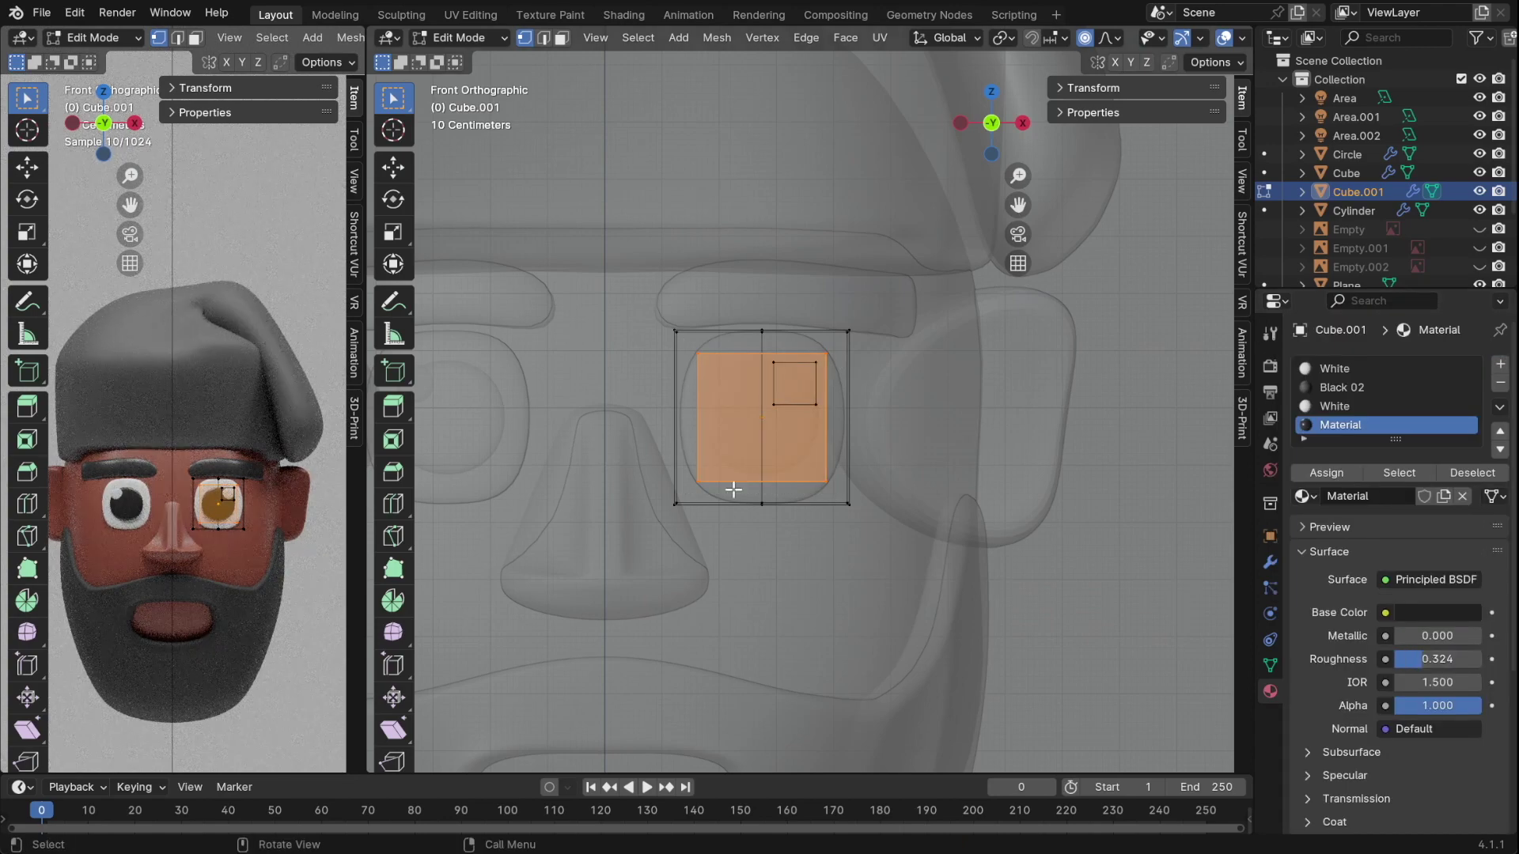
pyautogui.press('Tab')
pyautogui.hotkey('ctrl', 's')
pyautogui.scroll(-10, 787, 475)
pyautogui.scroll(-3, 553, 556)
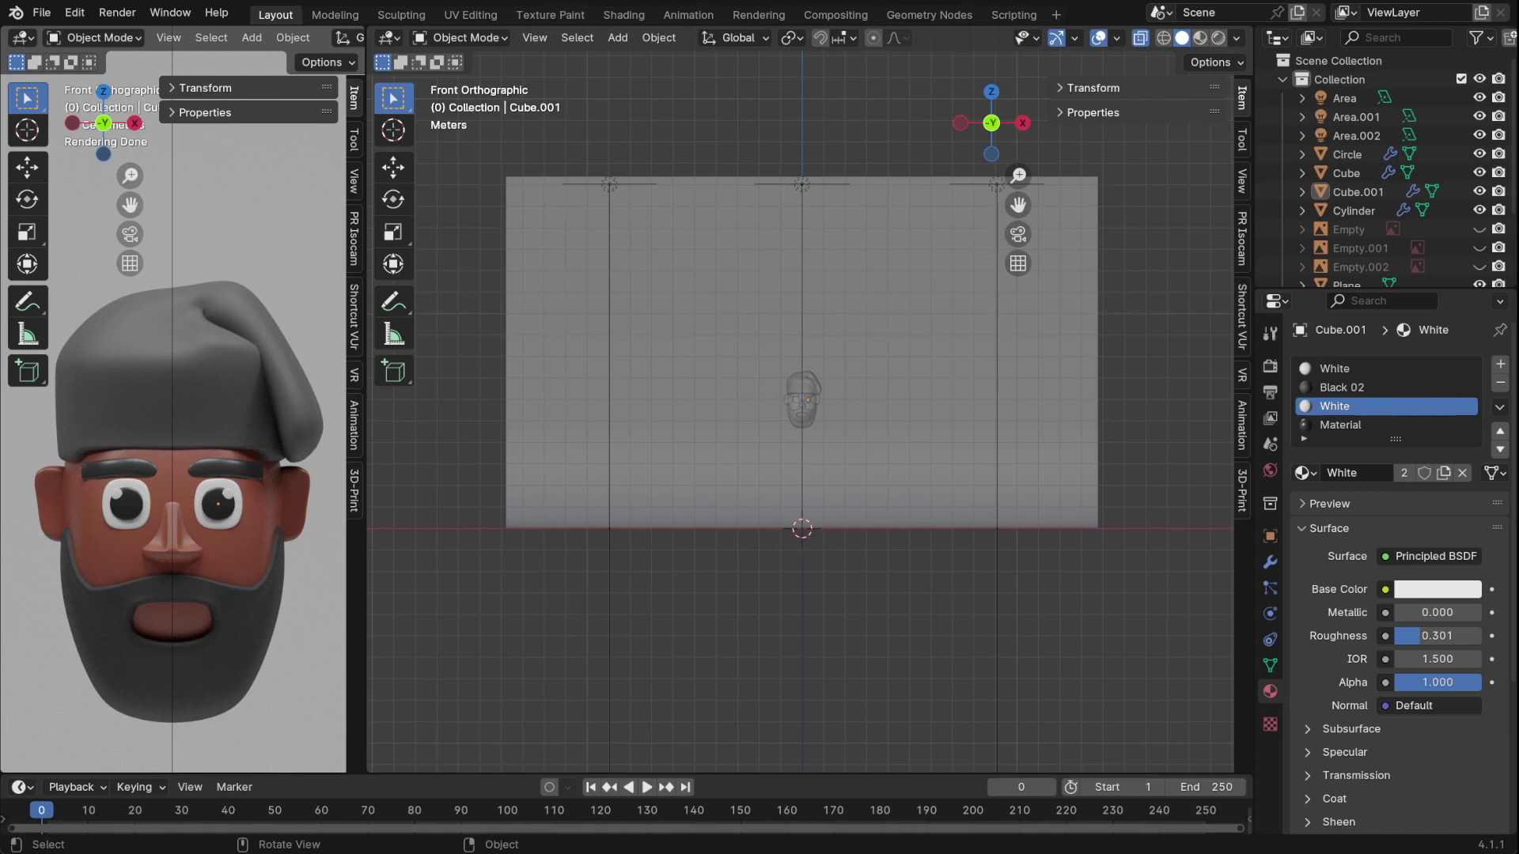
# - Save the file and set the hat (Circle) base colour to red
pyautogui.hotkey('ctrl', 's')
pyautogui.click(1347, 155)
pyautogui.click(1437, 559)
pyautogui.click(1440, 381)
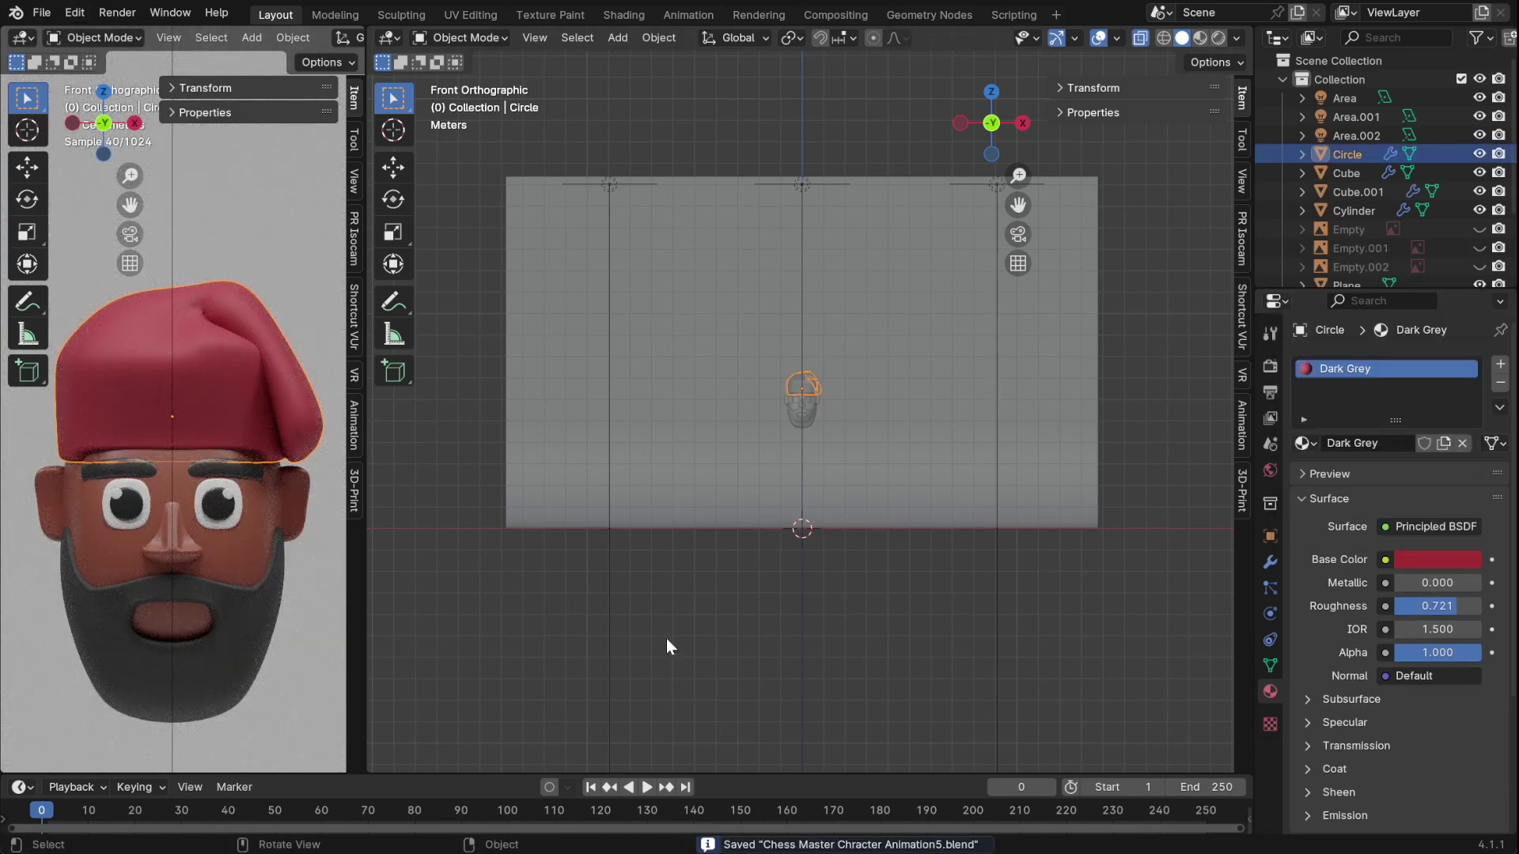
# - Adjust the face (Roundcube) base colour in the HSV picker to a warm terracotta skin tone
pyautogui.click(802, 407)
pyautogui.click(1437, 559)
pyautogui.scroll(1, 952, 541)
pyautogui.click(1437, 559)
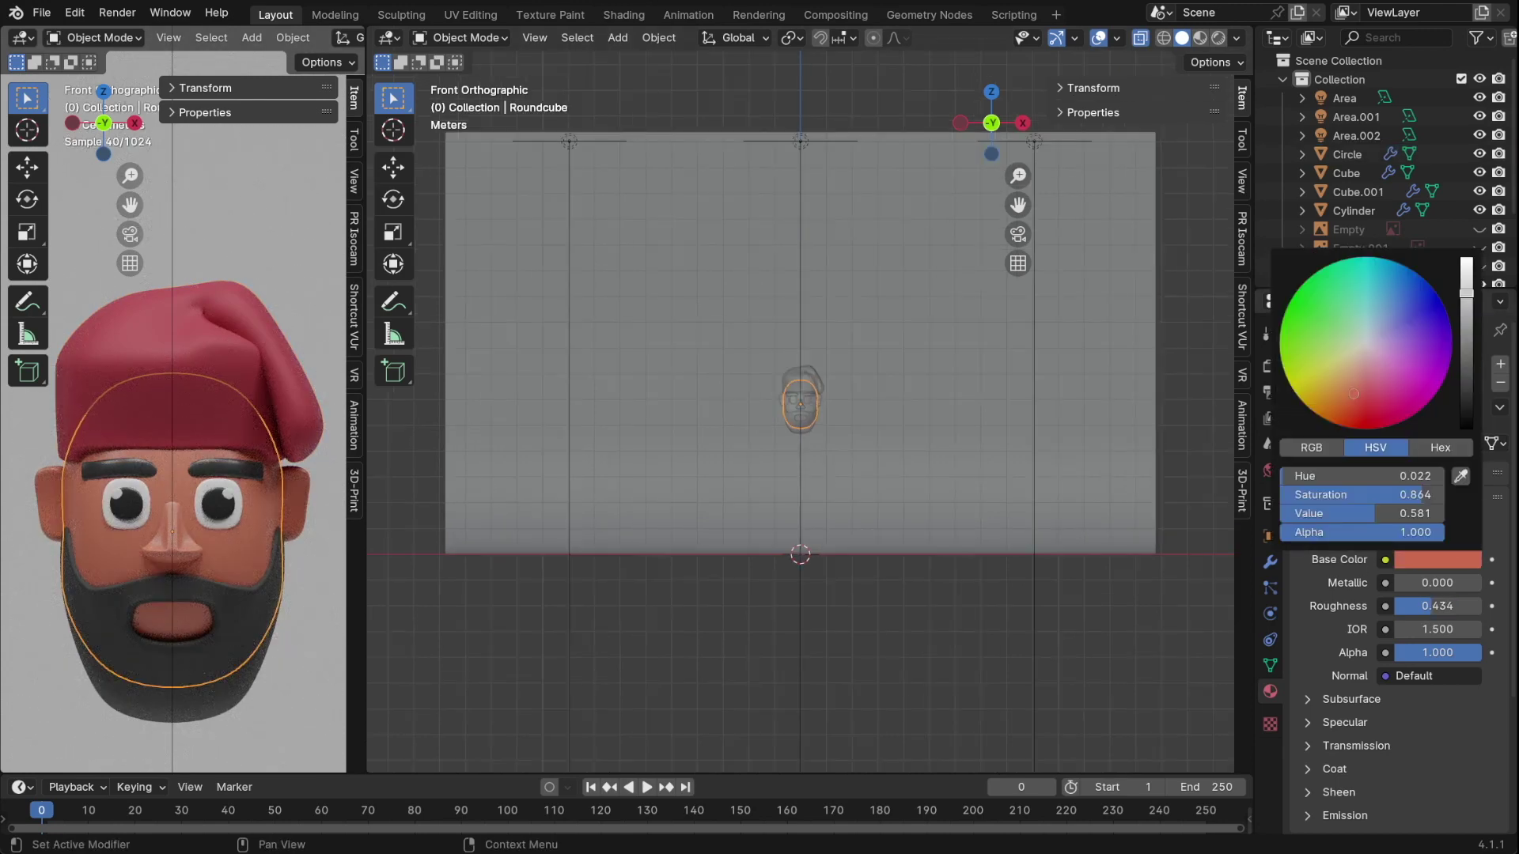
pyautogui.moveTo(1376, 514); pyautogui.dragTo(1424, 513)
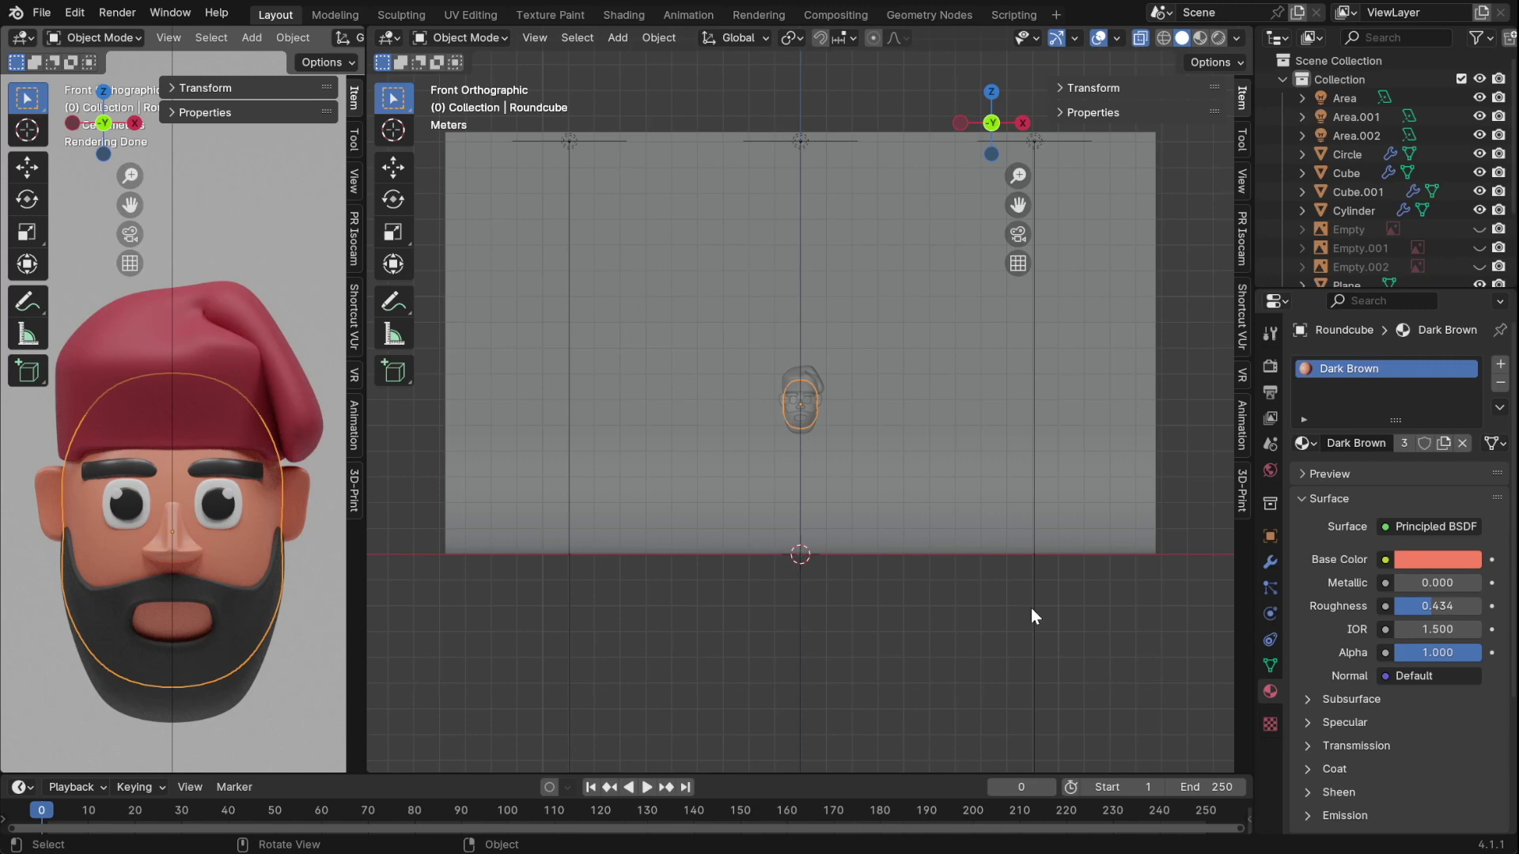
pyautogui.scroll(-1, 1031, 607)
pyautogui.click(1438, 559)
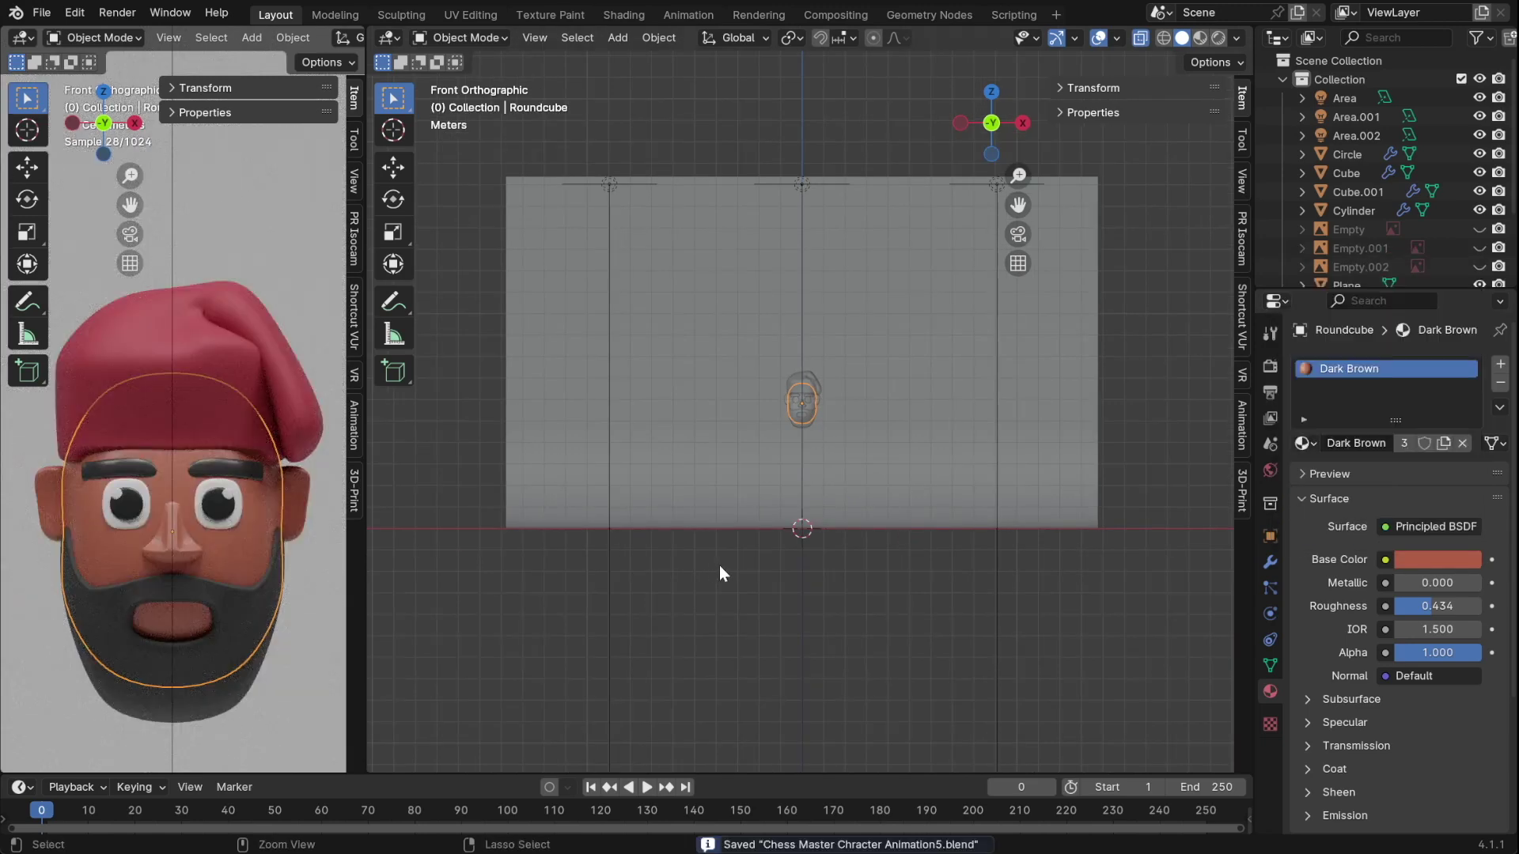
# - Hide the backdrop Plane from the Outliner
pyautogui.moveTo(719, 564)
pyautogui.mouseDown(button='middle')
pyautogui.moveTo(1125, 356)
pyautogui.moveTo(857, 444)
pyautogui.moveTo(752, 434)
pyautogui.moveTo(777, 399)
pyautogui.mouseUp(button='middle')
pyautogui.click(921, 421)
pyautogui.scroll(3, 889, 372)
# - Unhide the reference photo, then try a subdivided UV sphere and delete it
pyautogui.click(1480, 229)
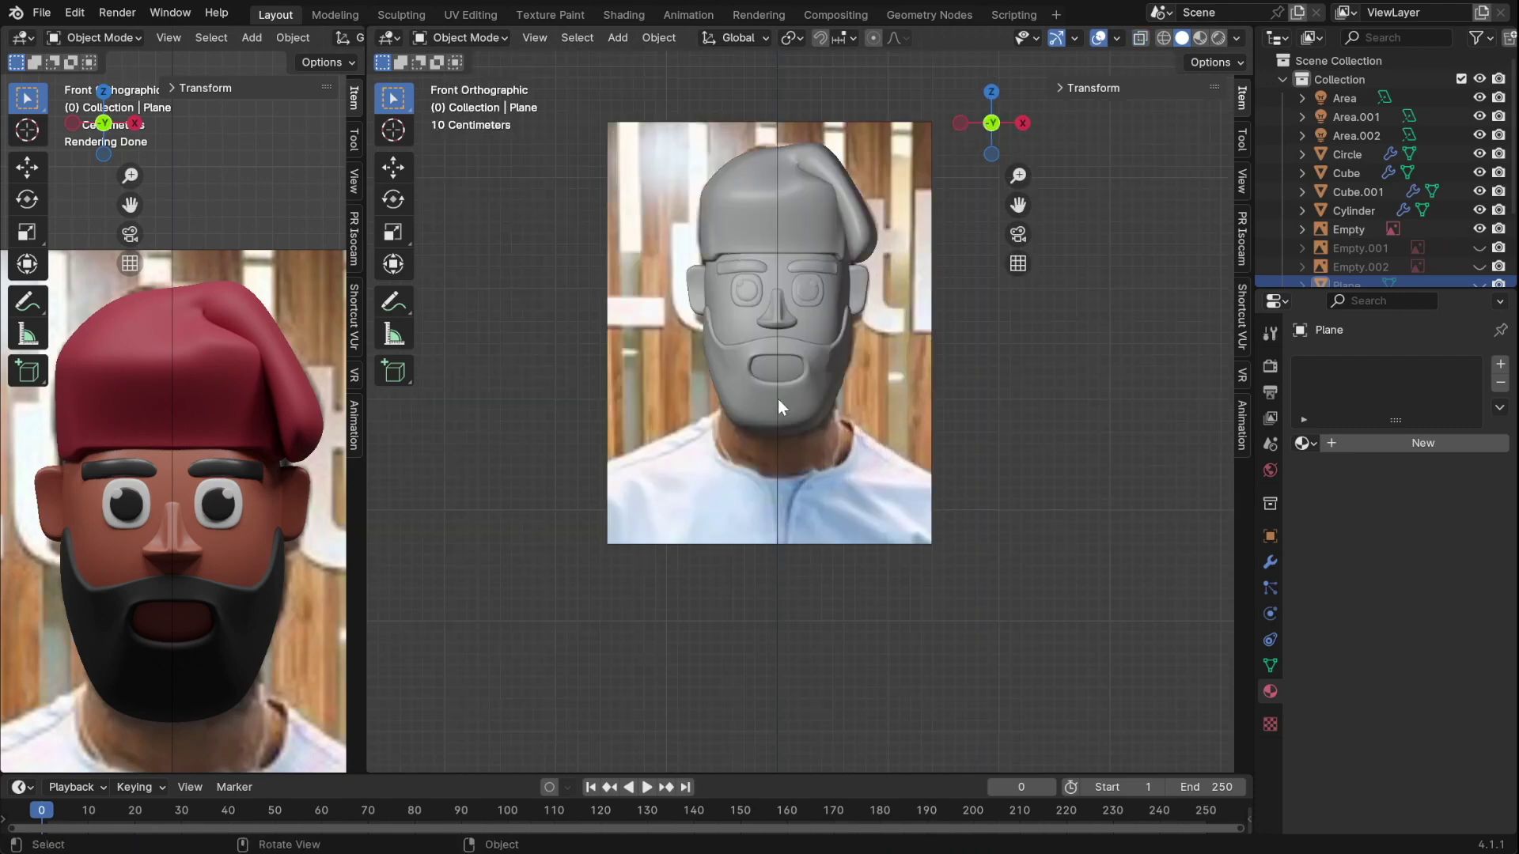
pyautogui.hotkey('shift', 'a')
pyautogui.click(961, 439)
pyautogui.scroll(-2, 915, 548)
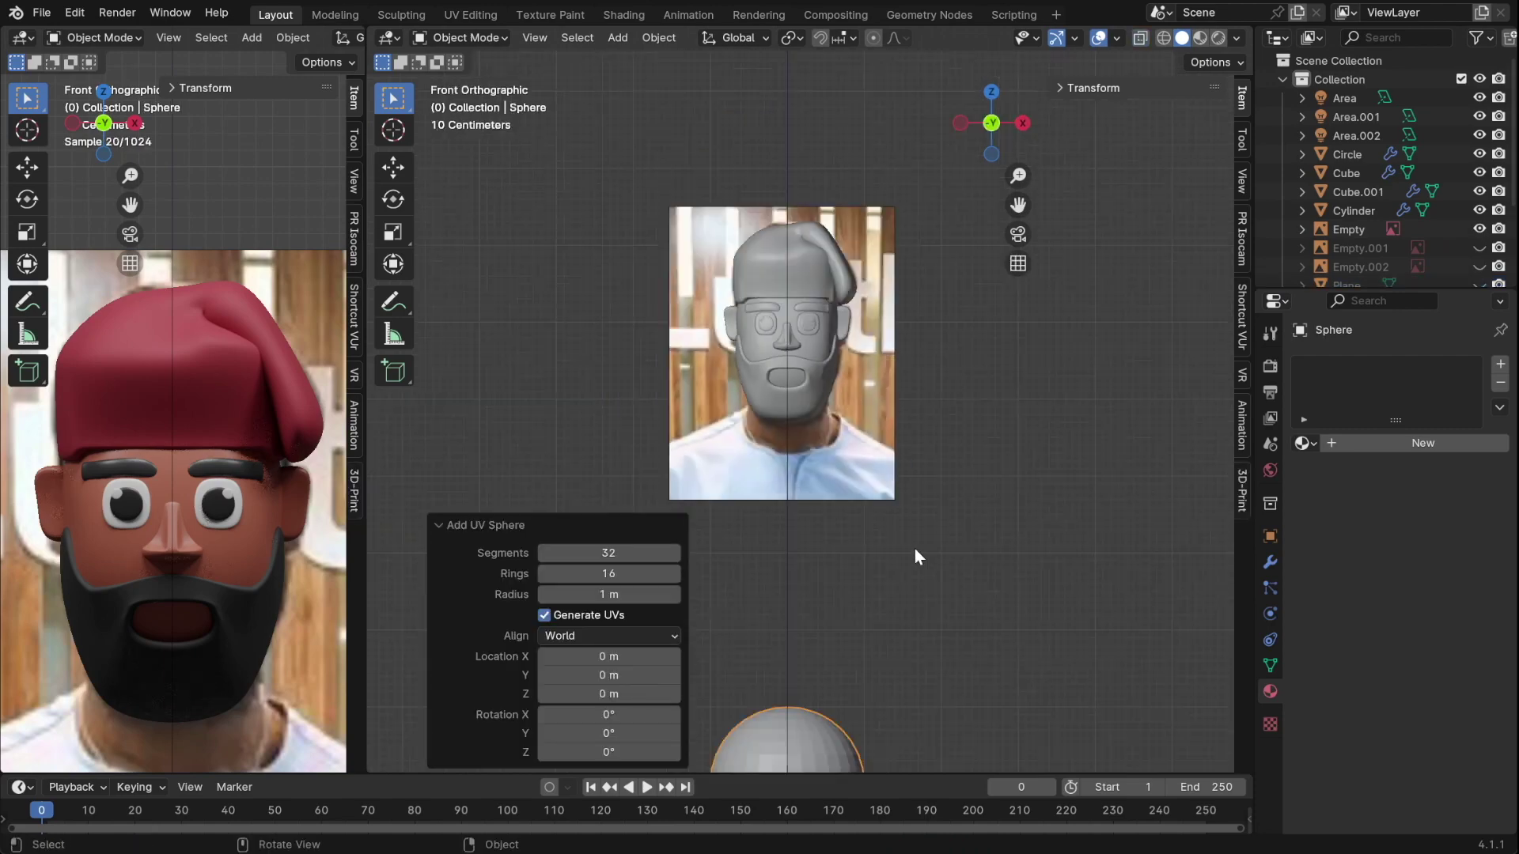
pyautogui.hotkey('ctrl', '1')
pyautogui.press('Tab')
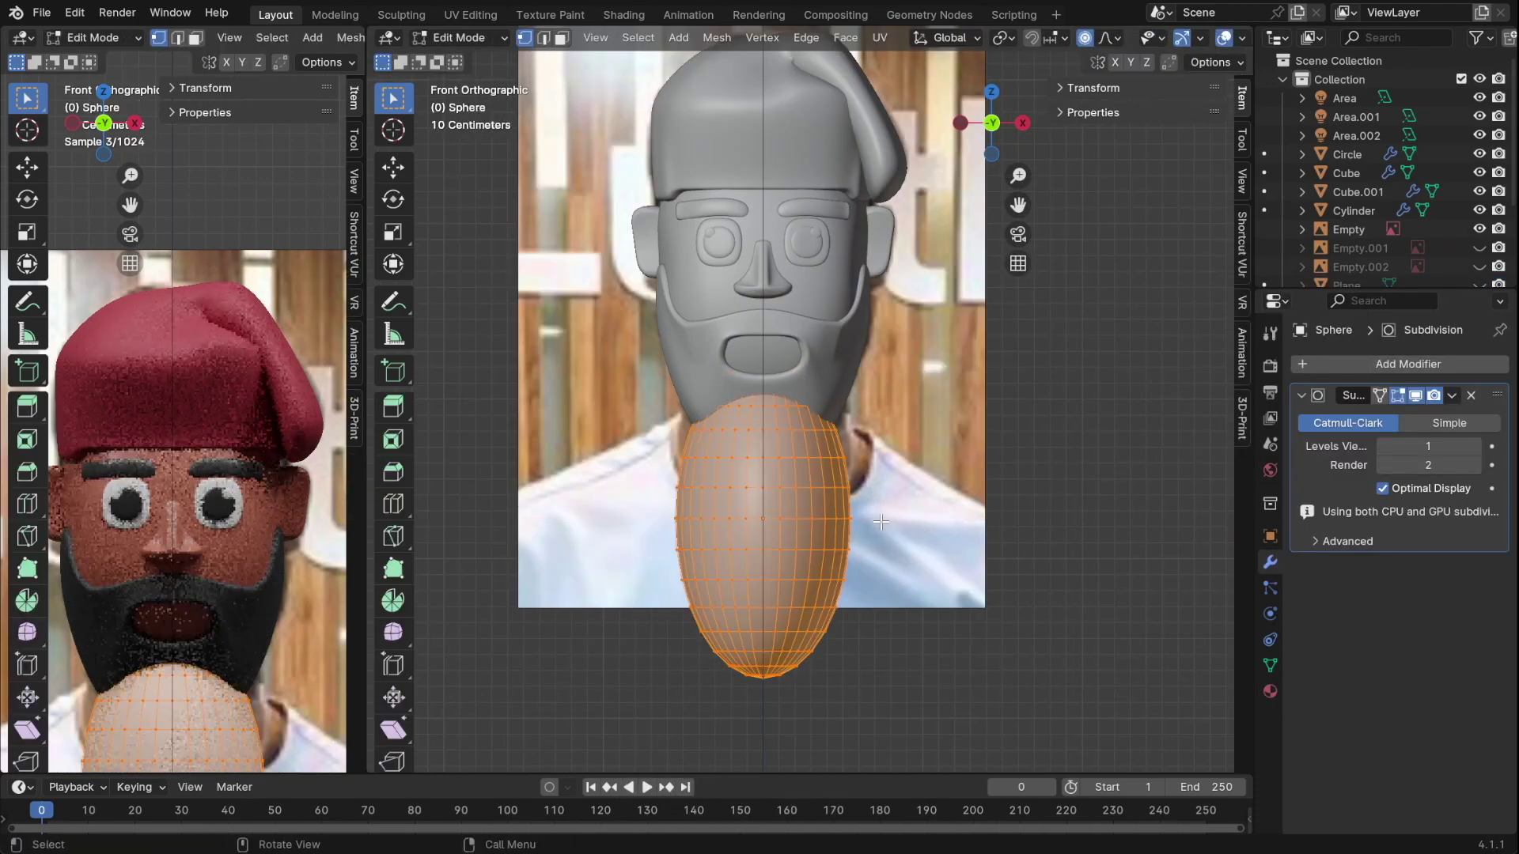
pyautogui.press('Tab')
pyautogui.press('Delete')
# - Add a cylinder for the neck and scale it down
pyautogui.hotkey('shift', 'a')
pyautogui.click(826, 163)
pyautogui.scroll(-6, 950, 587)
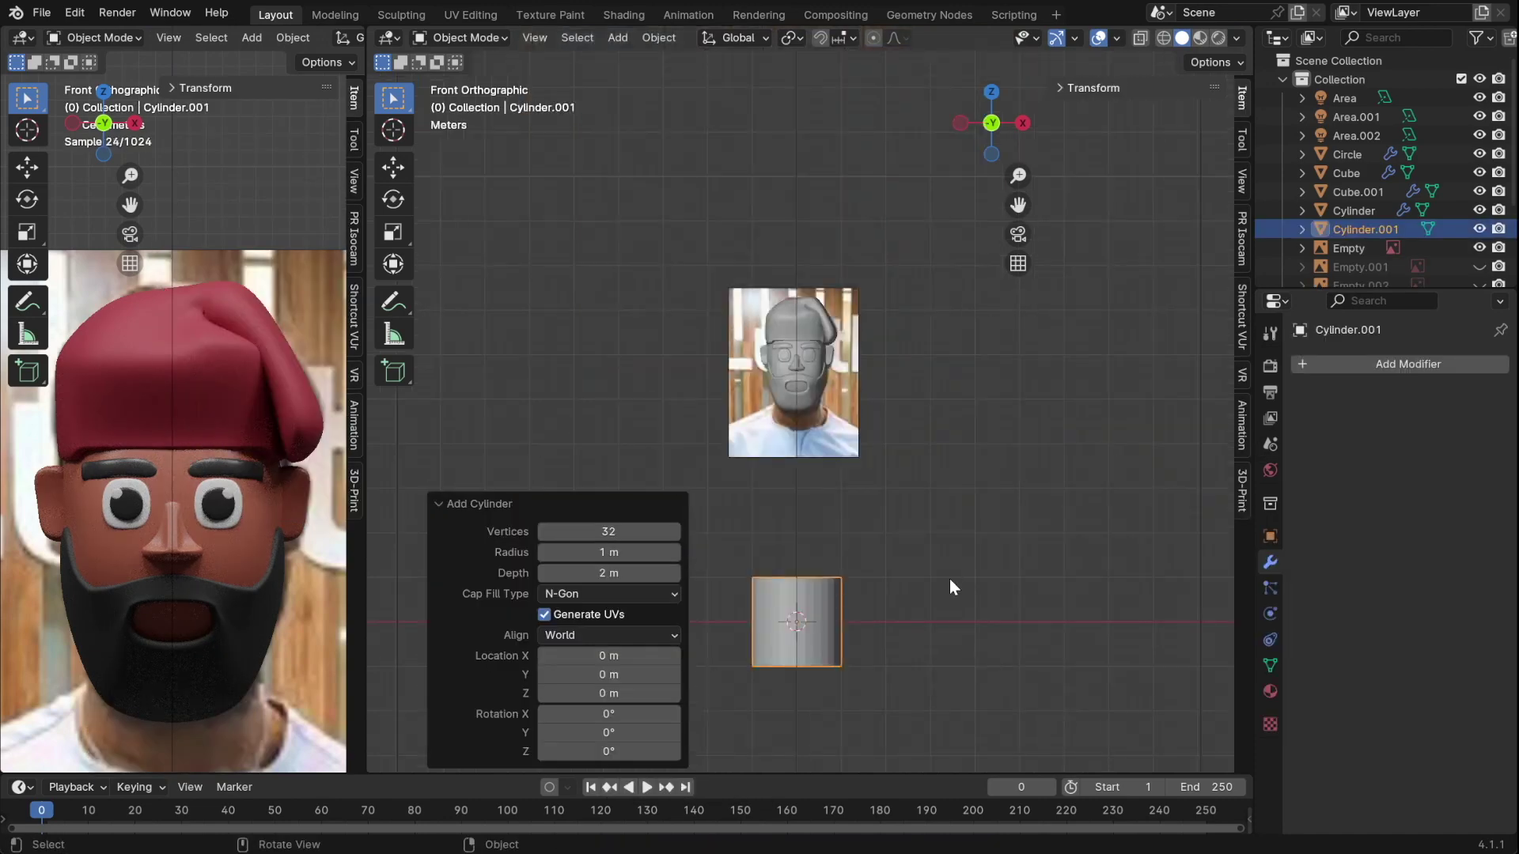
pyautogui.scroll(5, 949, 587)
pyautogui.press('s')
pyautogui.click(894, 447)
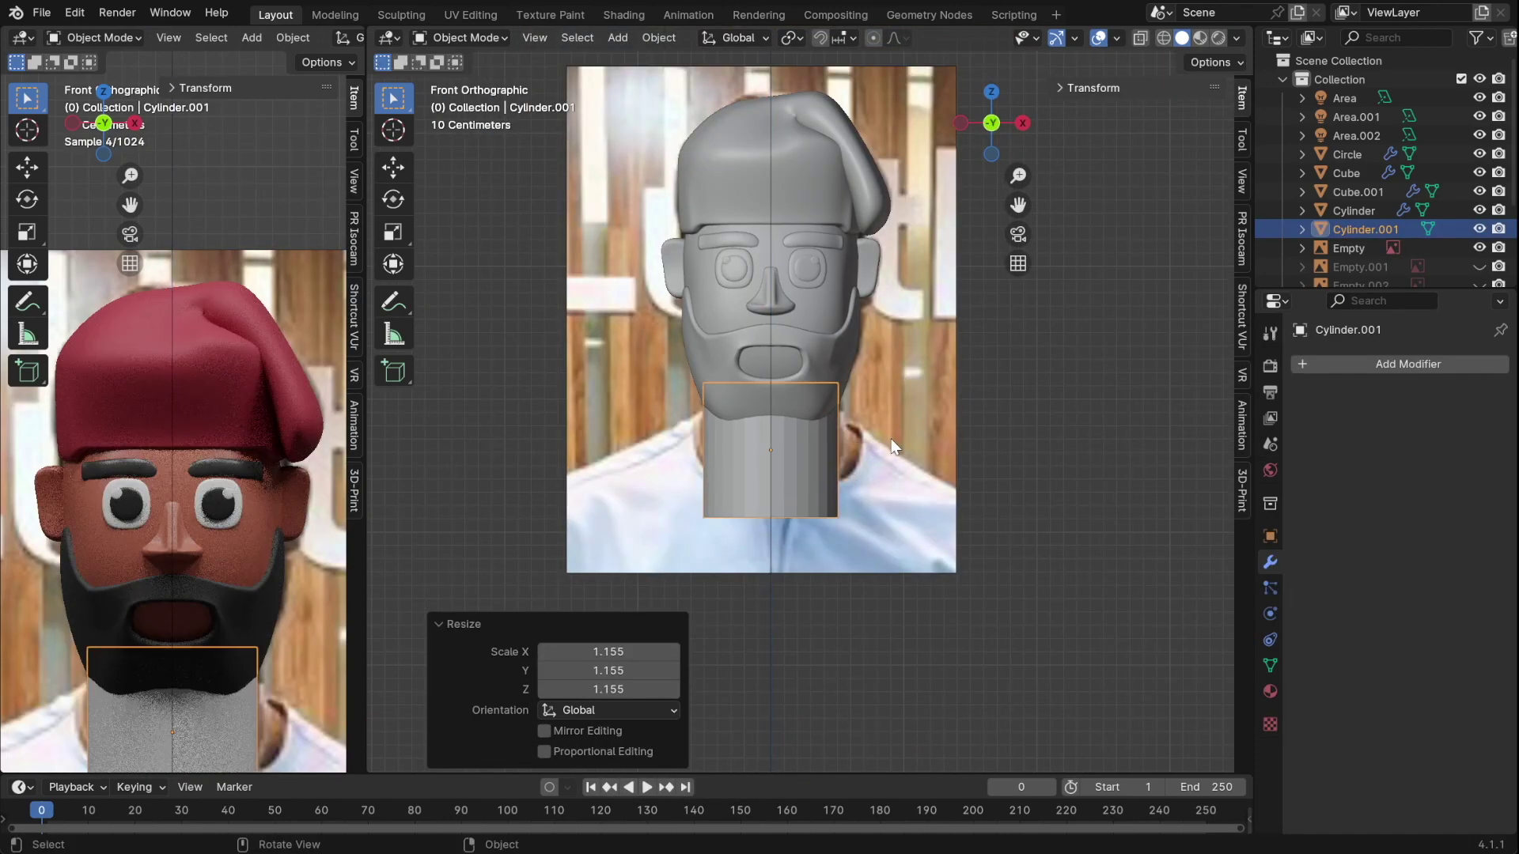
pyautogui.press('KP_3')
# - In side view, move the cylinder under the jaw and narrow it along X
pyautogui.press('s')
pyautogui.click(1025, 444)
pyautogui.press('g')
pyautogui.press('y')
pyautogui.click(1061, 440)
pyautogui.press('s')
pyautogui.press('x')
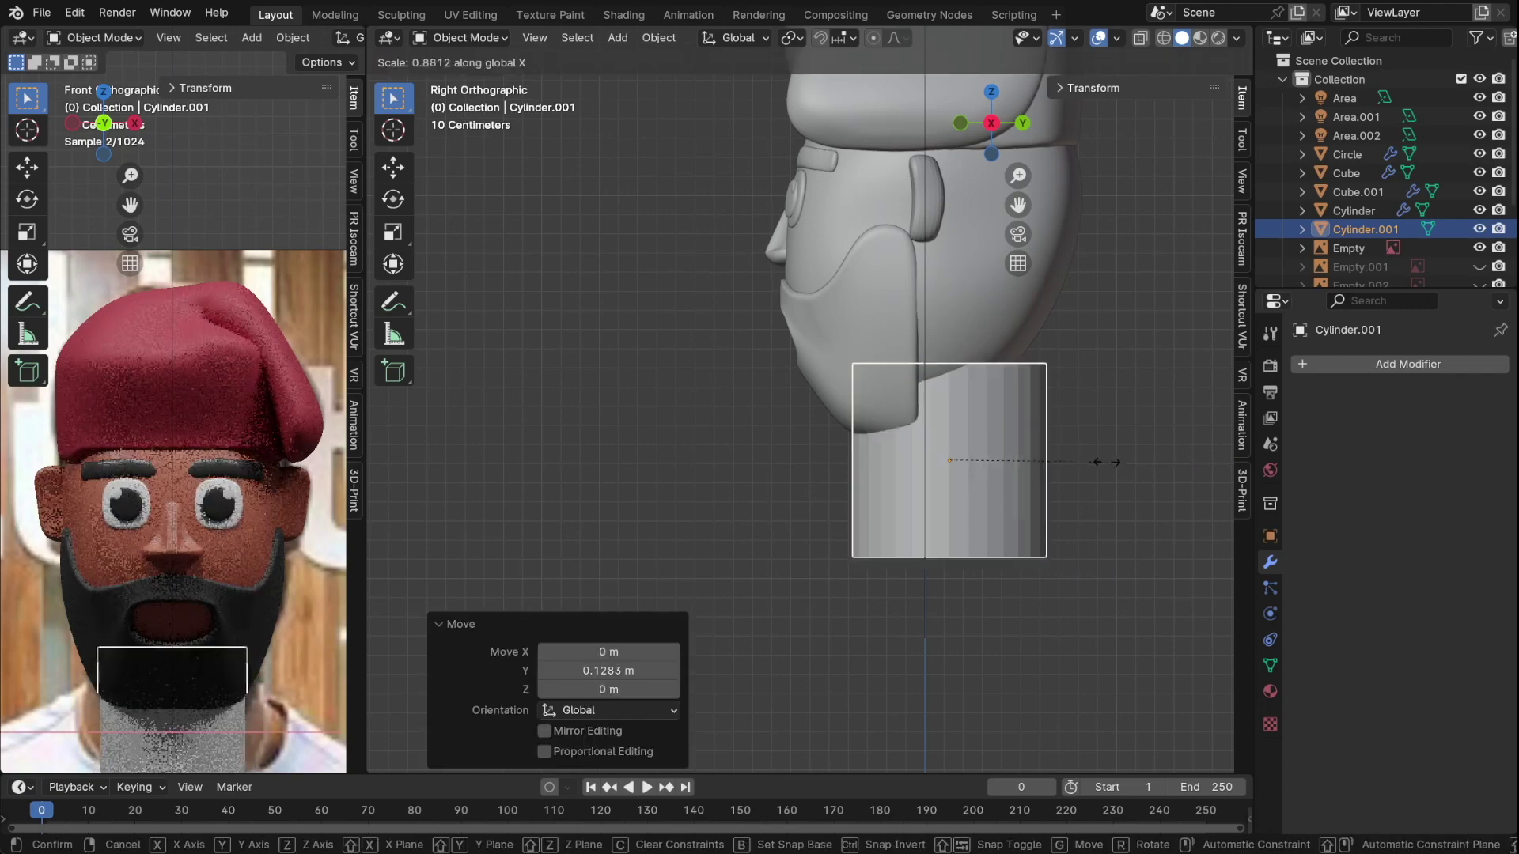
pyautogui.click(1099, 459)
# - Give the neck a level-2 subdivision, a loop cut and smooth shading
pyautogui.hotkey('ctrl', '2')
pyautogui.press('KP_1')
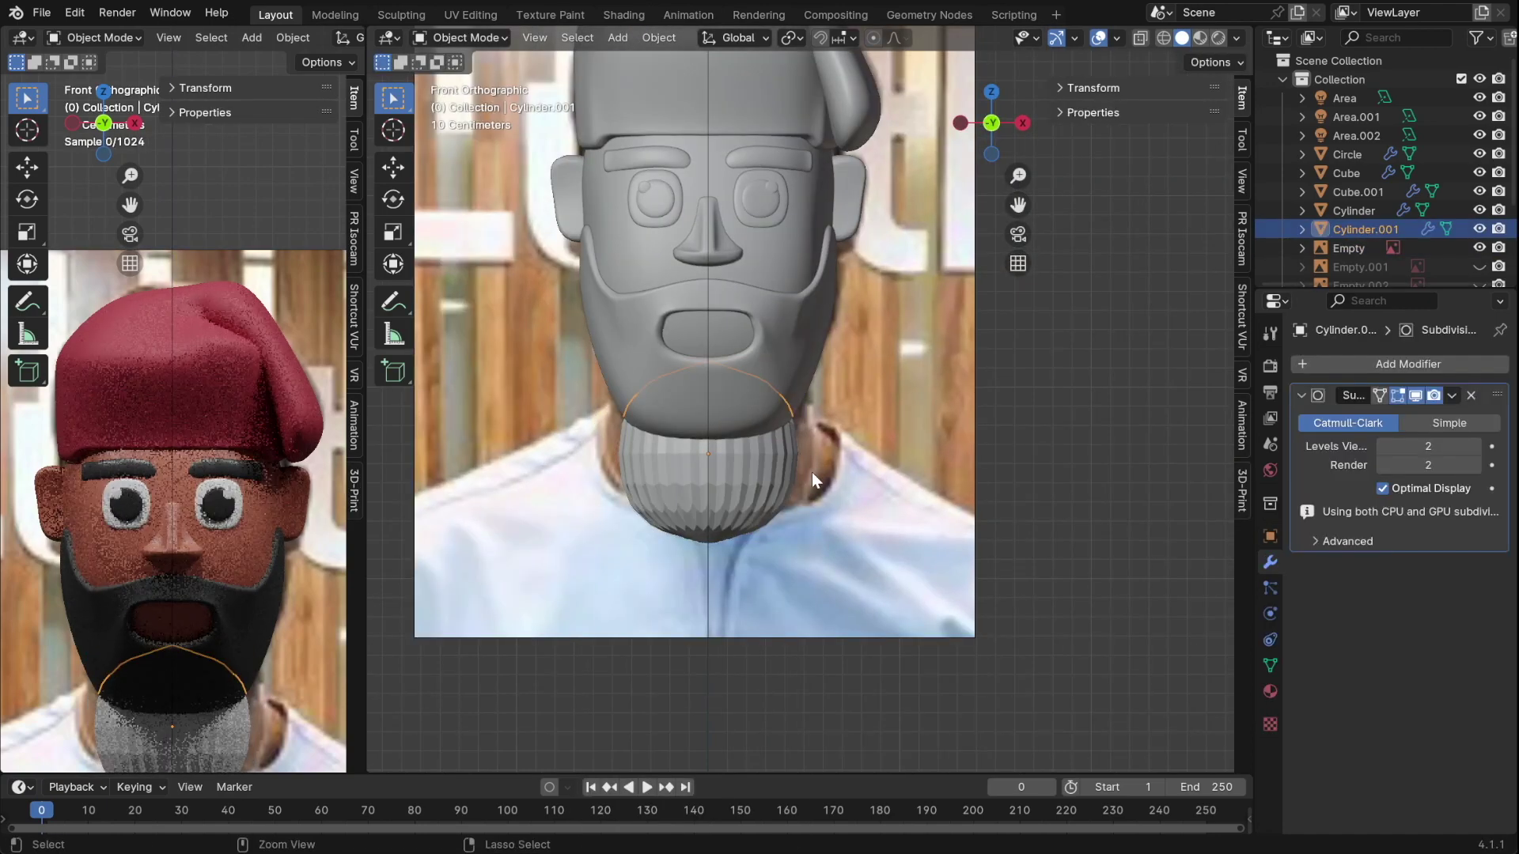
pyautogui.press('Tab')
pyautogui.hotkey('ctrl', 'r')
pyautogui.click(791, 475)
pyautogui.press('Tab')
pyautogui.rightClick(829, 468)
pyautogui.moveTo(829, 468)
pyautogui.mouseDown(button='middle')
pyautogui.moveTo(1014, 419)
pyautogui.moveTo(914, 408)
pyautogui.moveTo(910, 522)
pyautogui.moveTo(886, 491)
pyautogui.moveTo(990, 484)
pyautogui.mouseUp(button='middle')
# - Lower and scale the neck's bottom edge loop, then add another loop cut
pyautogui.press('Tab')
pyautogui.keyDown('alt'); pyautogui.click(914, 408); pyautogui.keyUp('alt')
pyautogui.press('g')
pyautogui.click(914, 399)
pyautogui.keyDown('alt'); pyautogui.click(910, 529); pyautogui.keyUp('alt')
pyautogui.press('g')
pyautogui.press('z')
pyautogui.press('s')
pyautogui.hotkey('ctrl', 'r')
pyautogui.press('Tab')
# - Save the file and return to the front view
pyautogui.hotkey('ctrl', 's')
pyautogui.press('KP_1')
pyautogui.scroll(-2, 934, 486)
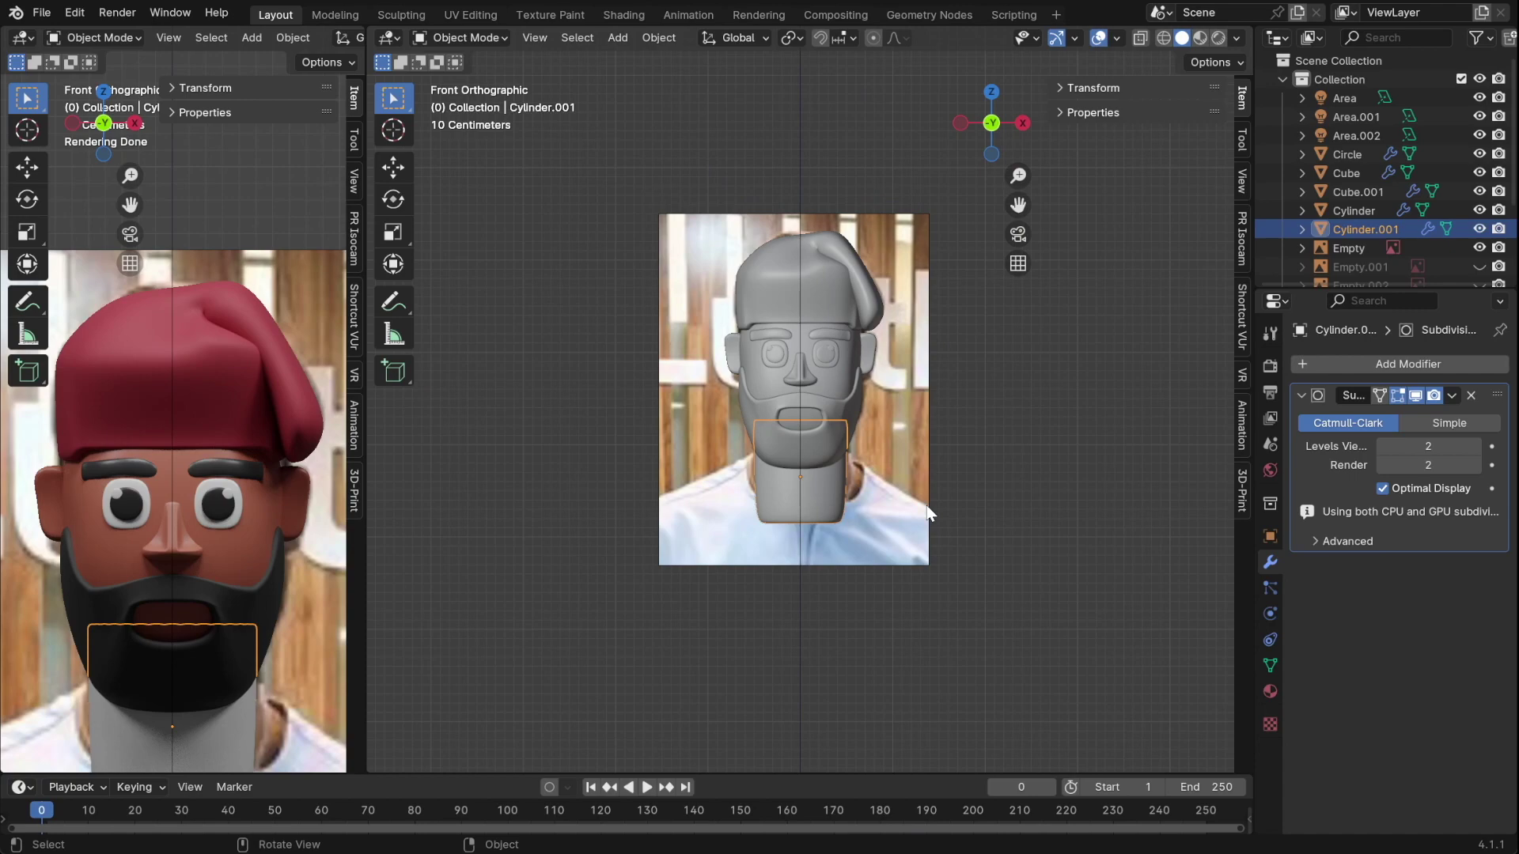
pyautogui.hotkey('shift', 'a')
# - Add a cube below the head, flatten it front-to-back for the body, and save
pyautogui.click(981, 116)
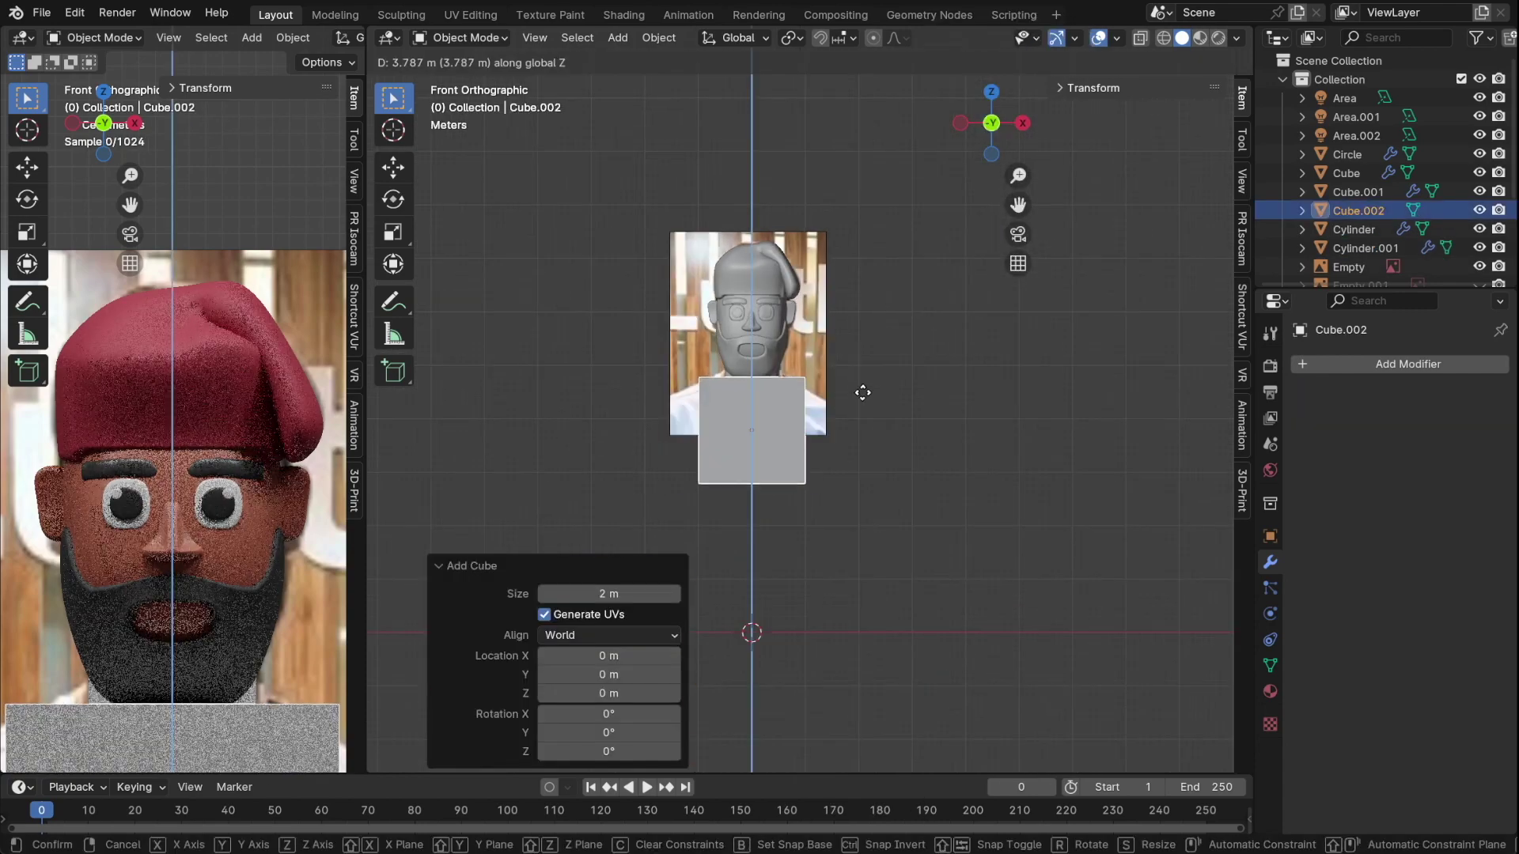
pyautogui.press('g')
pyautogui.press('z')
pyautogui.click(903, 439)
pyautogui.press('KP_3')
pyautogui.press('s')
pyautogui.press('y')
pyautogui.click(919, 502)
pyautogui.moveTo(919, 501); pyautogui.dragTo(1108, 505, button='middle')
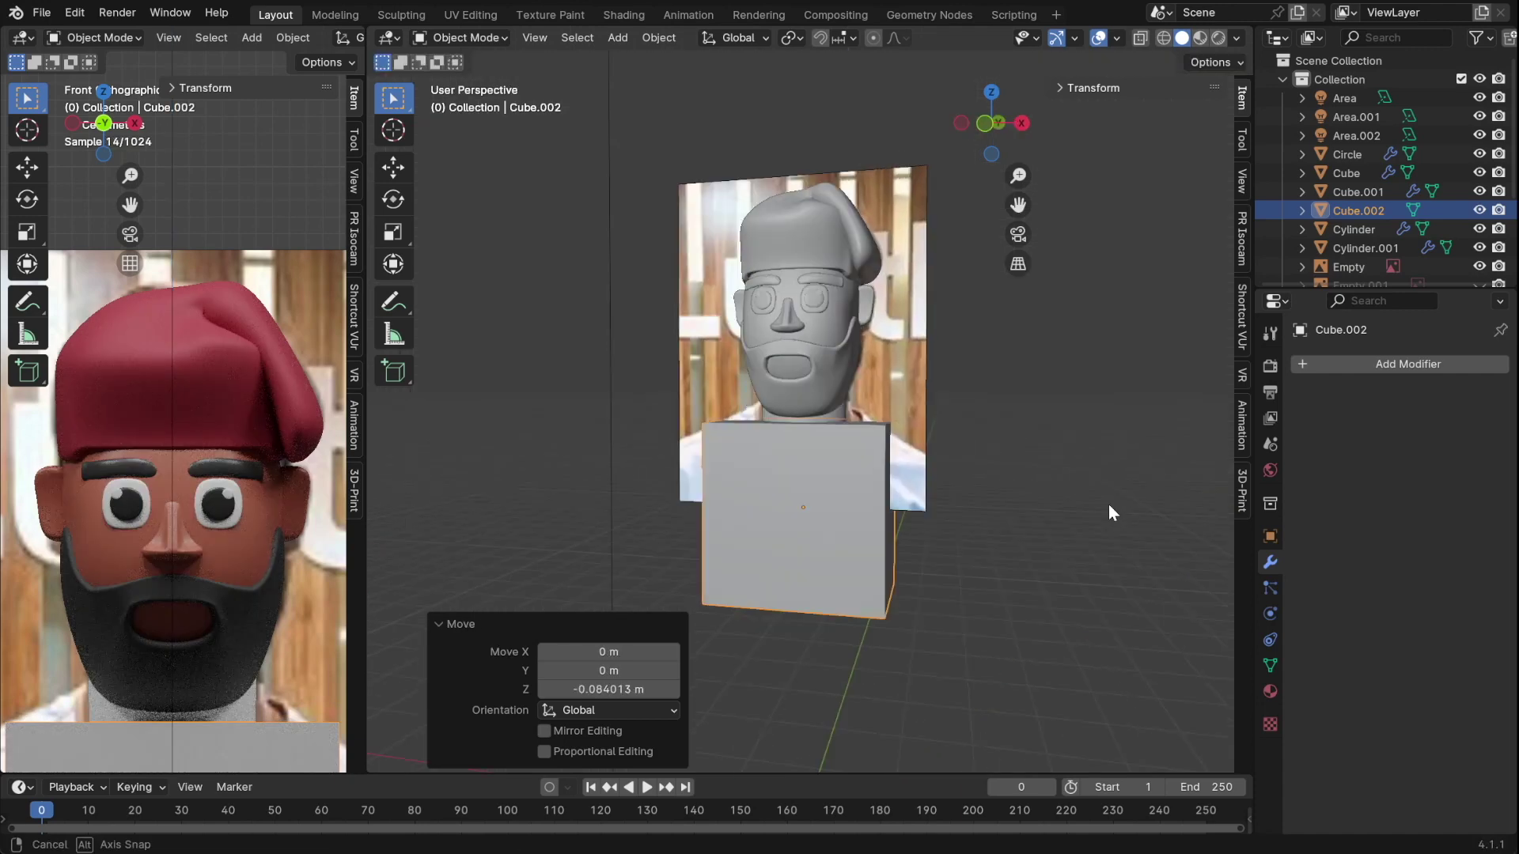
pyautogui.press('KP_1')
pyautogui.hotkey('ctrl', 's')
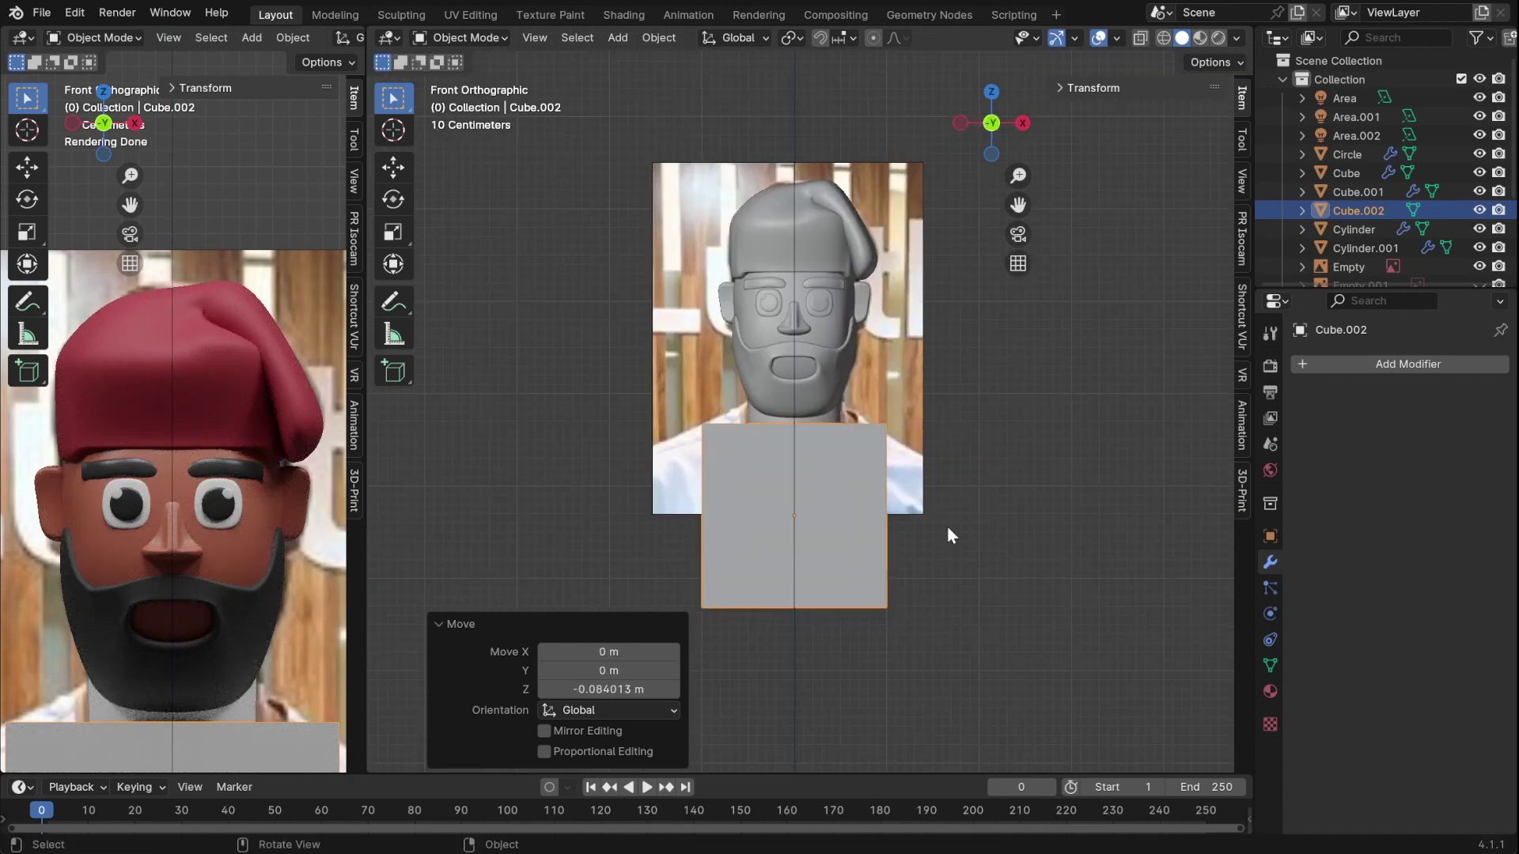
# - Widen the body along X and give it two Subdivision Surface modifiers
pyautogui.press('s')
pyautogui.press('x')
pyautogui.click(1044, 532)
pyautogui.moveTo(1044, 532)
pyautogui.mouseDown(button='middle')
pyautogui.moveTo(982, 473)
pyautogui.moveTo(925, 581)
pyautogui.mouseUp(button='middle')
pyautogui.hotkey('ctrl', '2')
pyautogui.press('KP_1')
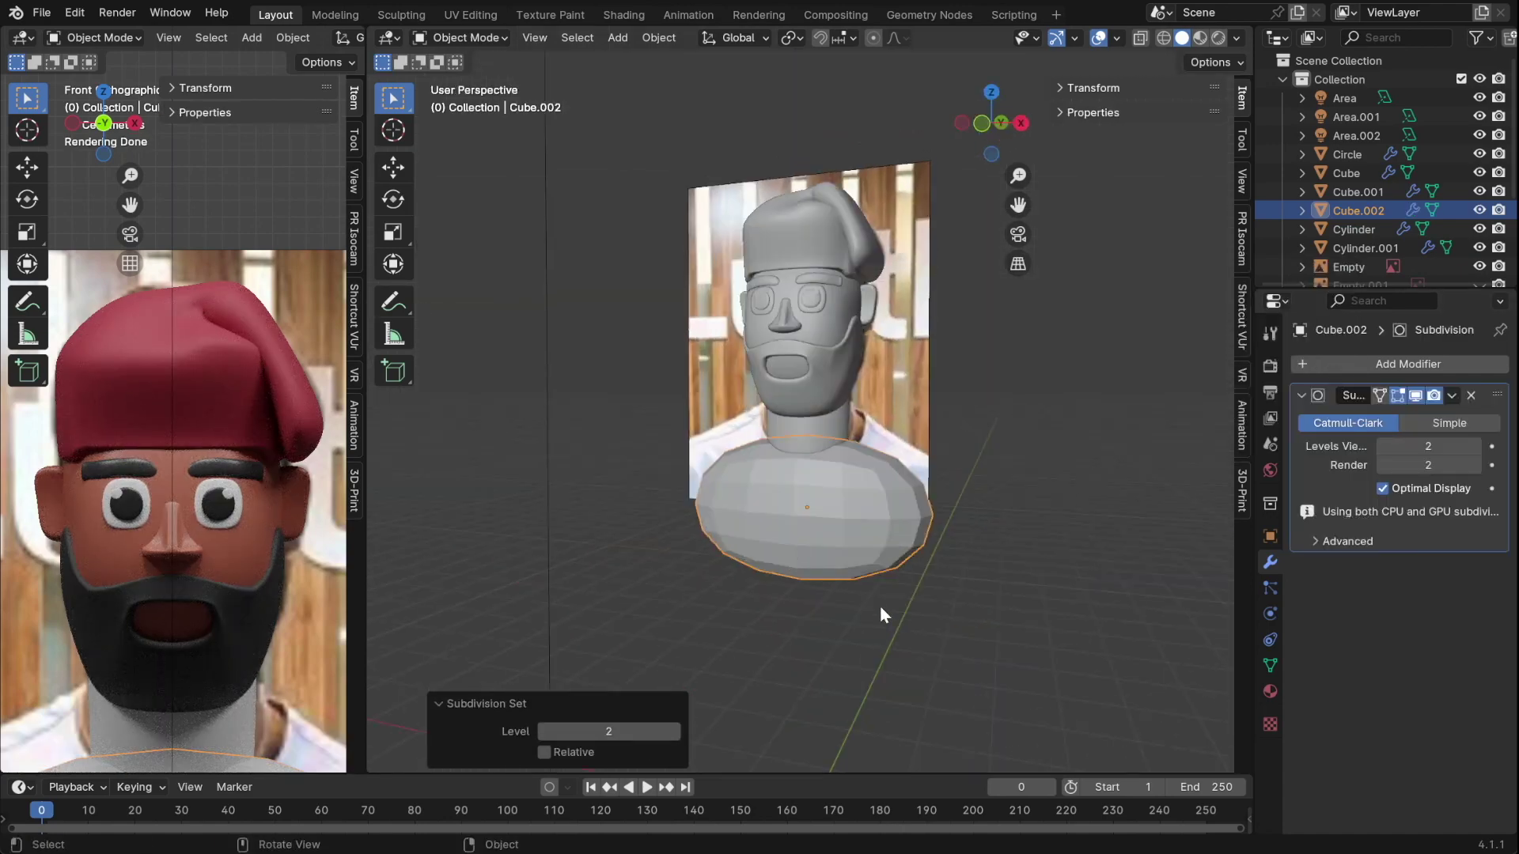
pyautogui.click(1408, 364)
pyautogui.click(1099, 599)
# - In Edit Mode, delete the body's bottom faces and switch to face selection
pyautogui.press('Tab')
pyautogui.press('g')
pyautogui.click(994, 680)
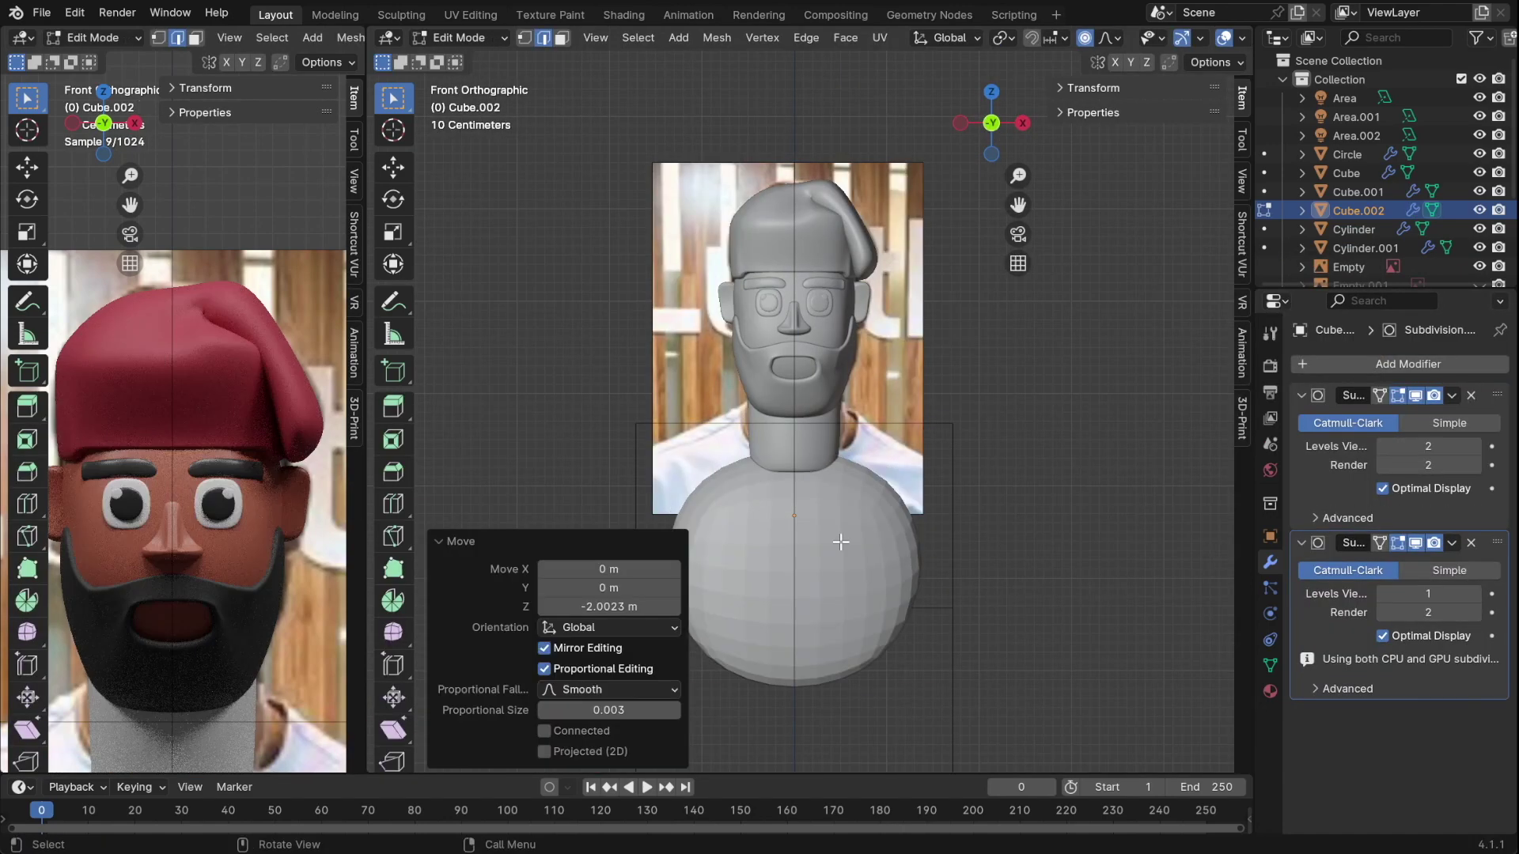
pyautogui.press('x')
pyautogui.moveTo(994, 680)
pyautogui.mouseDown(button='middle')
pyautogui.moveTo(862, 620)
pyautogui.moveTo(796, 694)
pyautogui.moveTo(881, 566)
pyautogui.mouseUp(button='middle')
pyautogui.click(861, 621)
pyautogui.press('3')
pyautogui.click(881, 566)
# - Inset the torso's bottom face and stretch it slightly along Y from the top view
pyautogui.press('i')
pyautogui.click(790, 547)
pyautogui.press('KP_7')
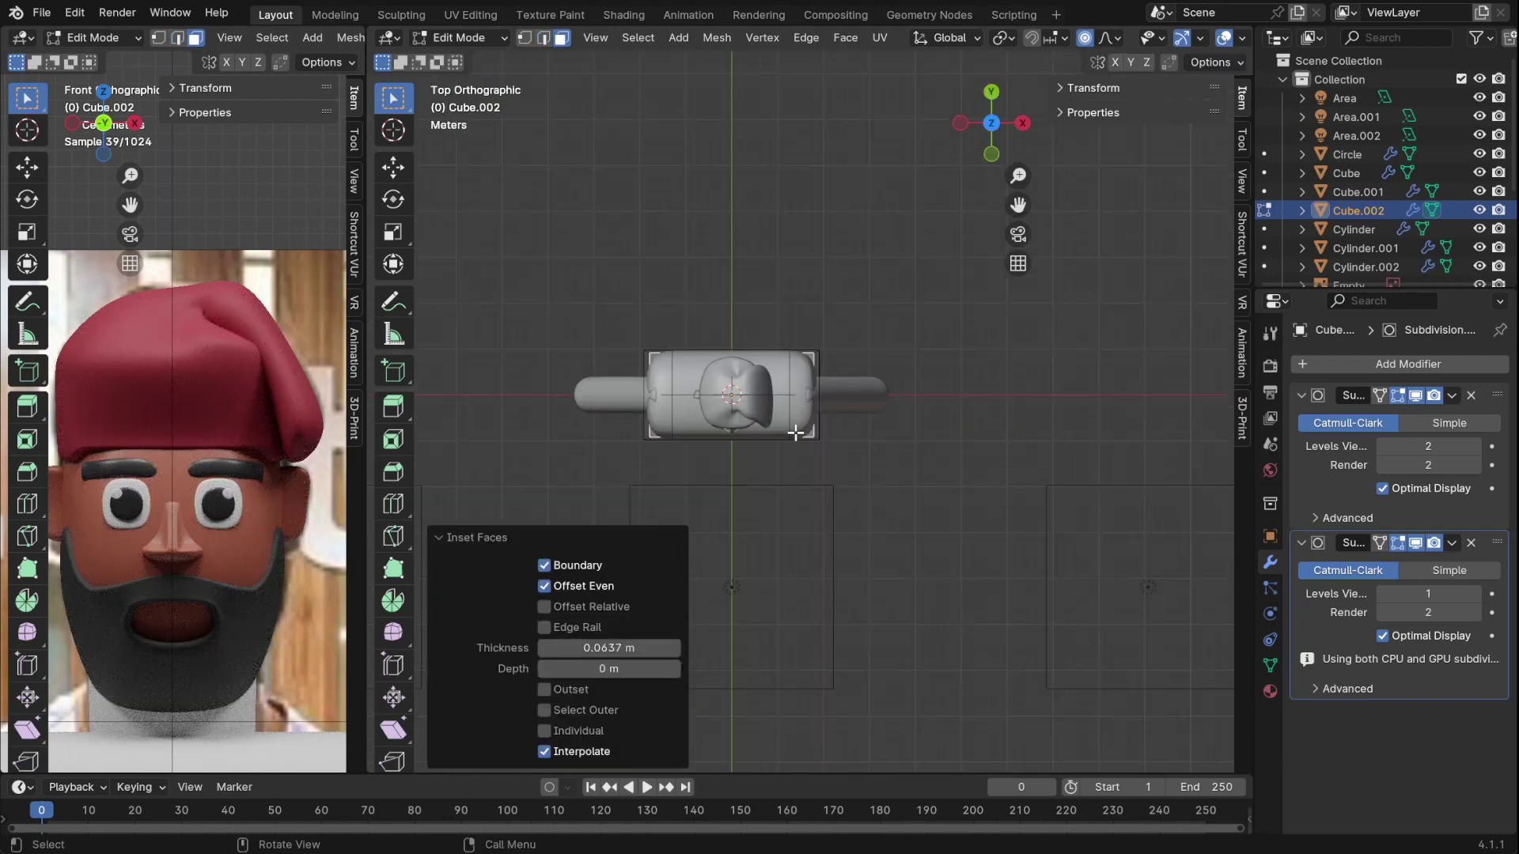
pyautogui.press('KP_Decimal')
pyautogui.press('s')
pyautogui.press('y')
pyautogui.click(1112, 503)
pyautogui.press('KP_1')
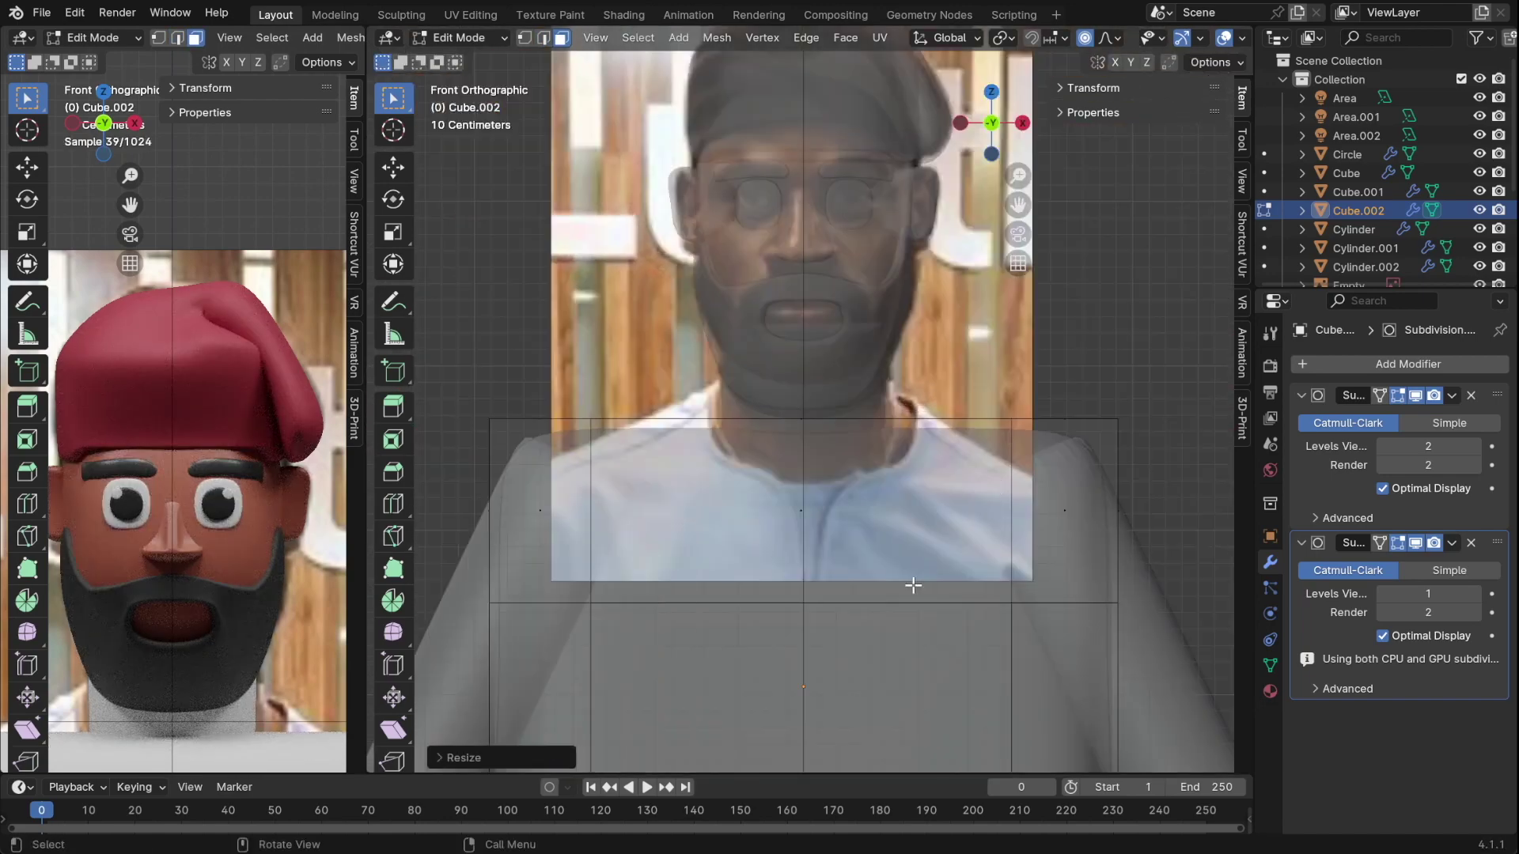
# - Try an extrusion of the bottom face, cancel it, and orbit to view the underside
pyautogui.scroll(-3, 908, 583)
pyautogui.moveTo(893, 421); pyautogui.dragTo(784, 583, button='middle')
pyautogui.press('e')
pyautogui.press('KP_1')
pyautogui.rightClick(1037, 512)
pyautogui.moveTo(1037, 512); pyautogui.dragTo(956, 619, button='middle')
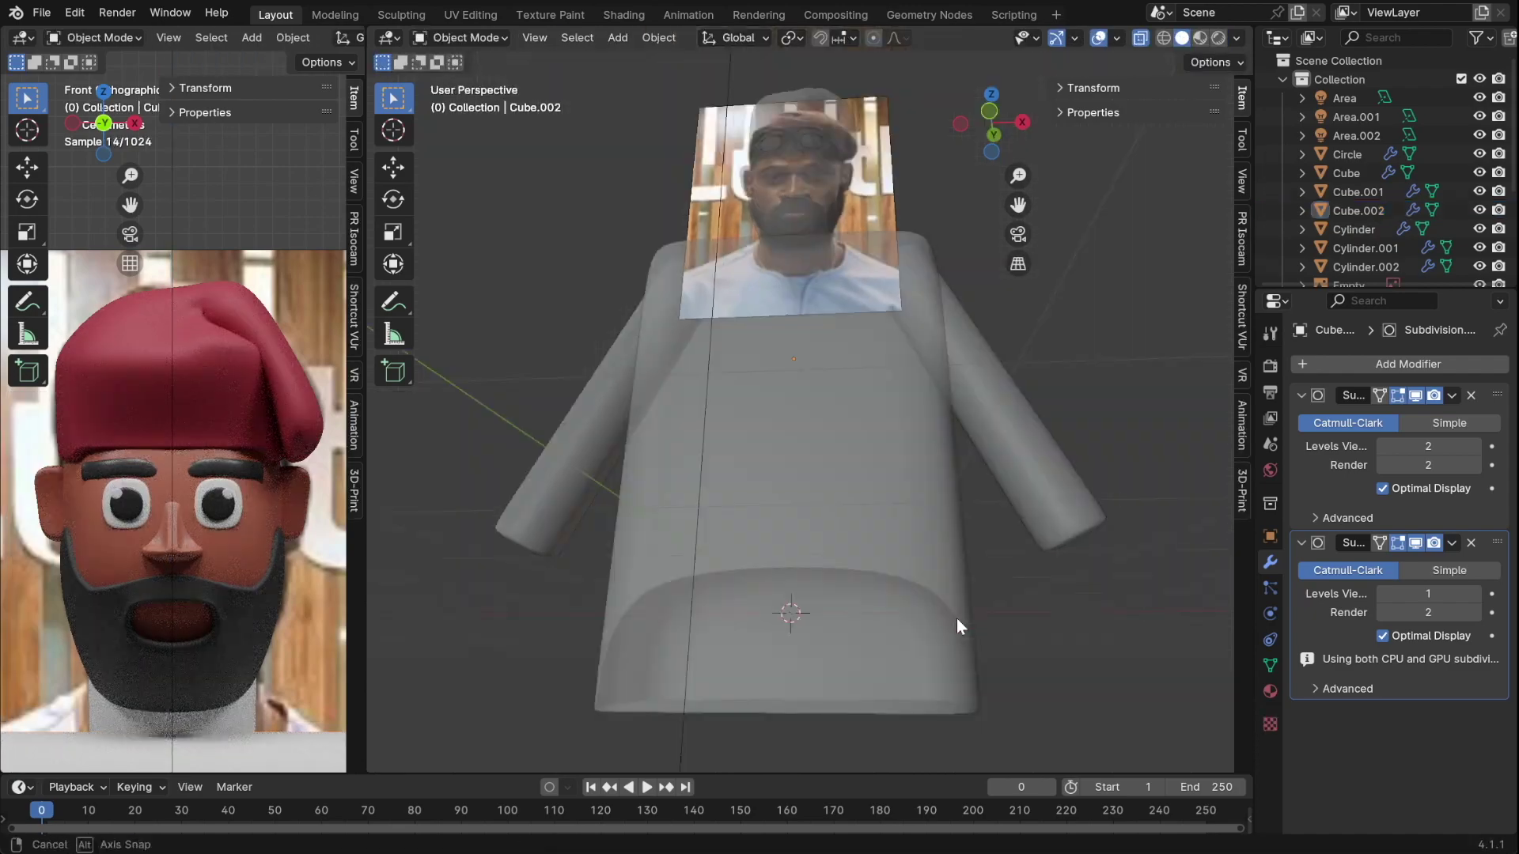
pyautogui.scroll(-3, 881, 577)
pyautogui.moveTo(881, 578); pyautogui.dragTo(1105, 667, button='middle')
# - Inset the bottom face again into a thin rim and extrude it up into the torso
pyautogui.press('i')
pyautogui.rightClick(1009, 605)
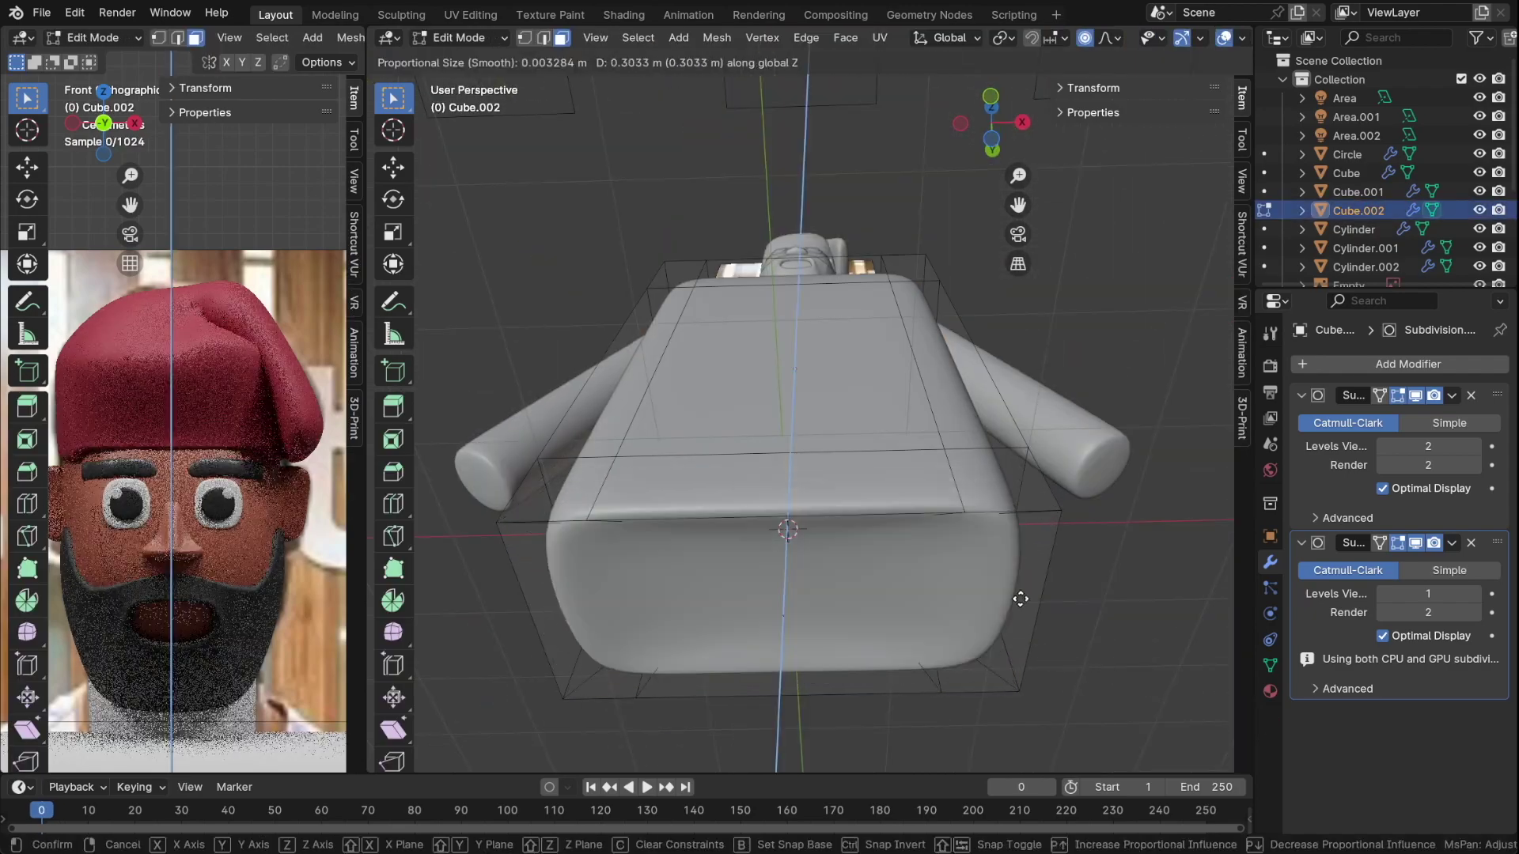
pyautogui.press('i')
pyautogui.click(973, 597)
pyautogui.press('e')
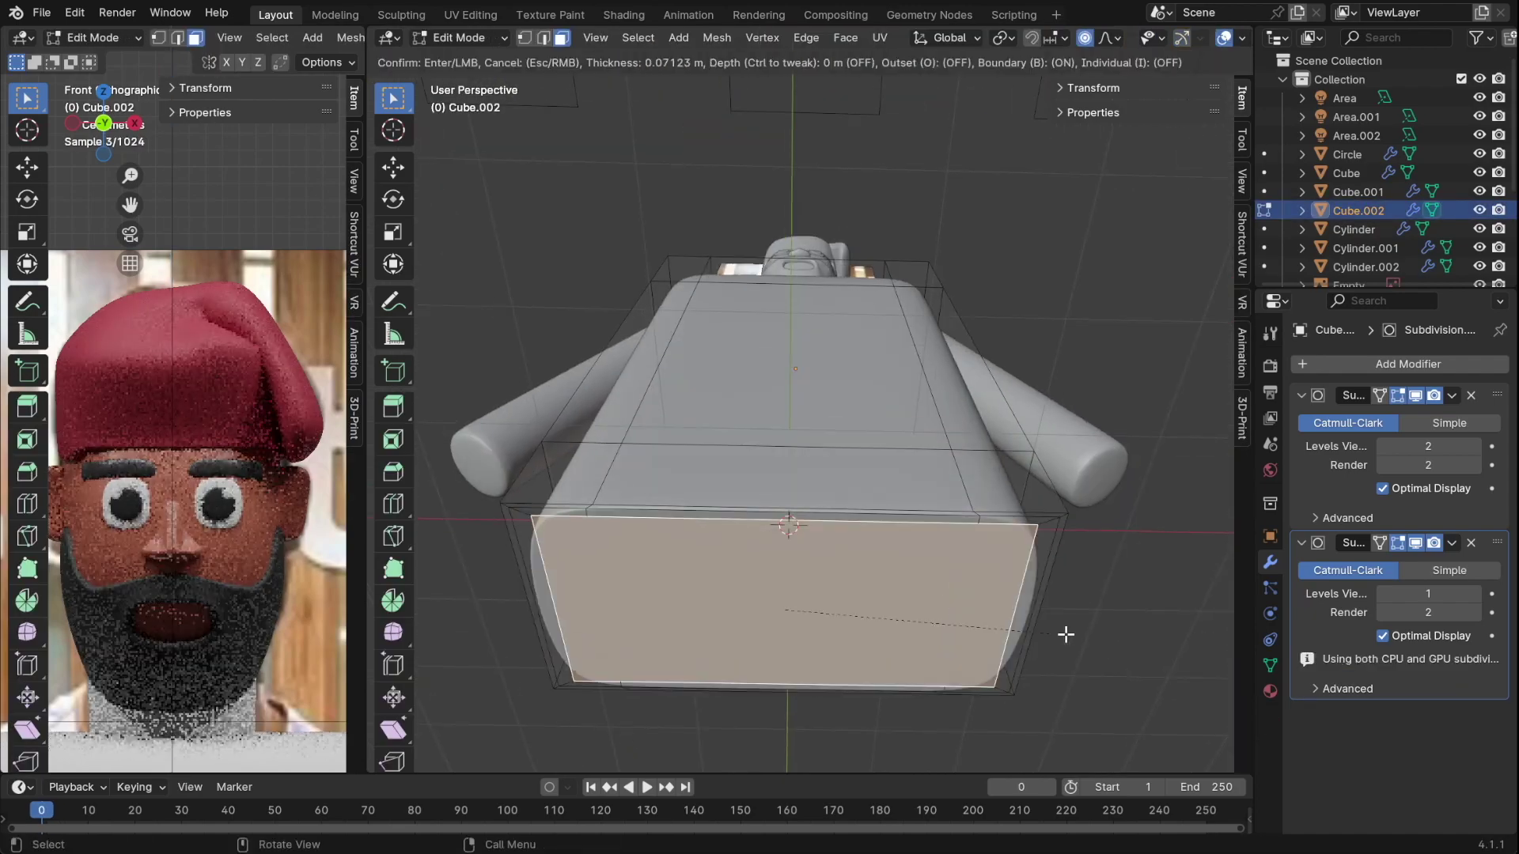
pyautogui.click(1009, 716)
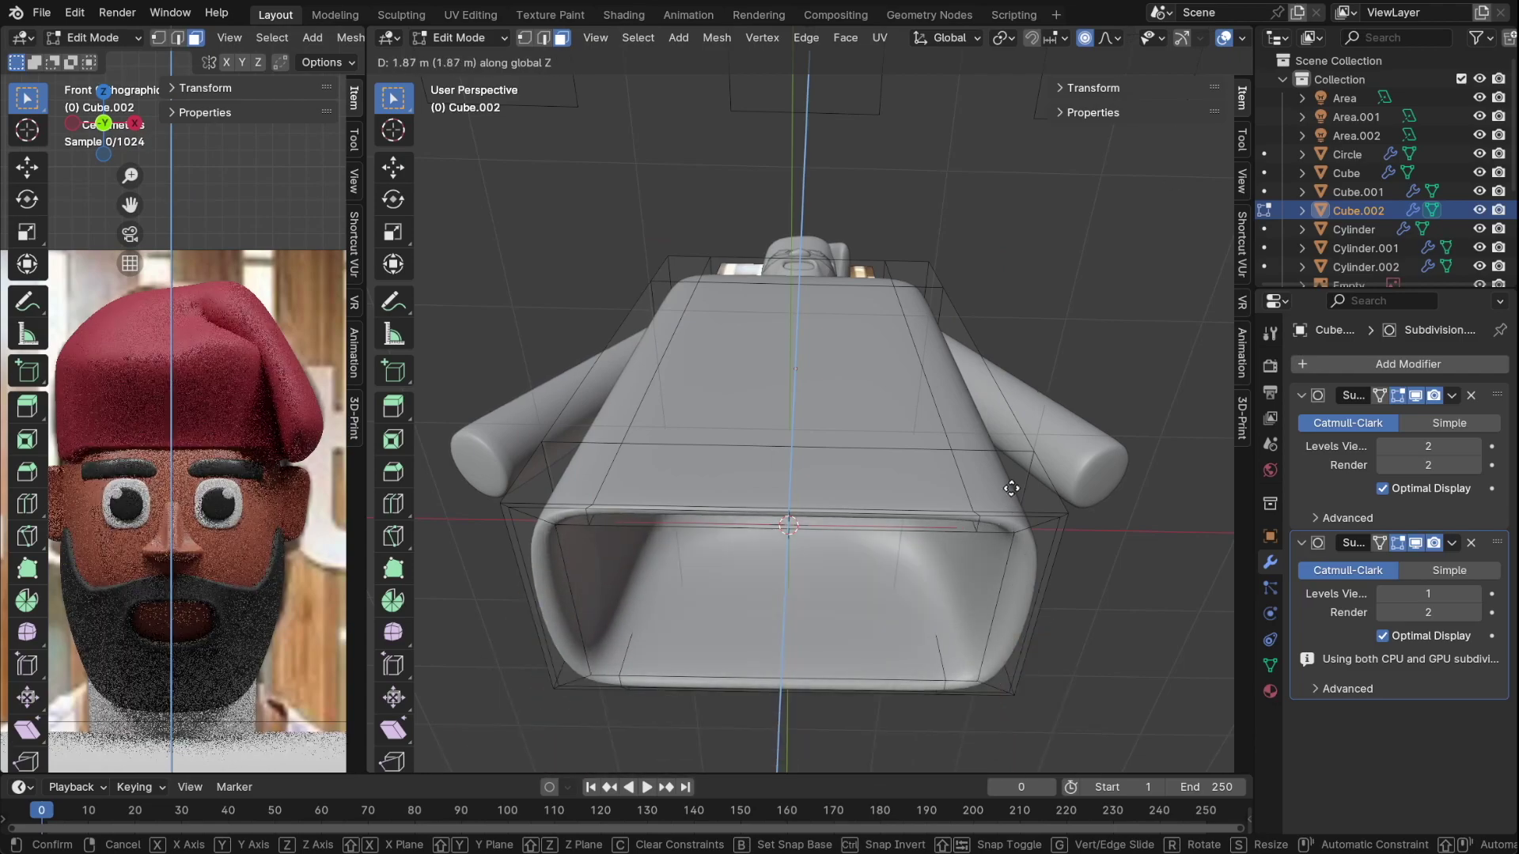
pyautogui.press('KP_1')
pyautogui.press('Tab')
pyautogui.click(797, 542)
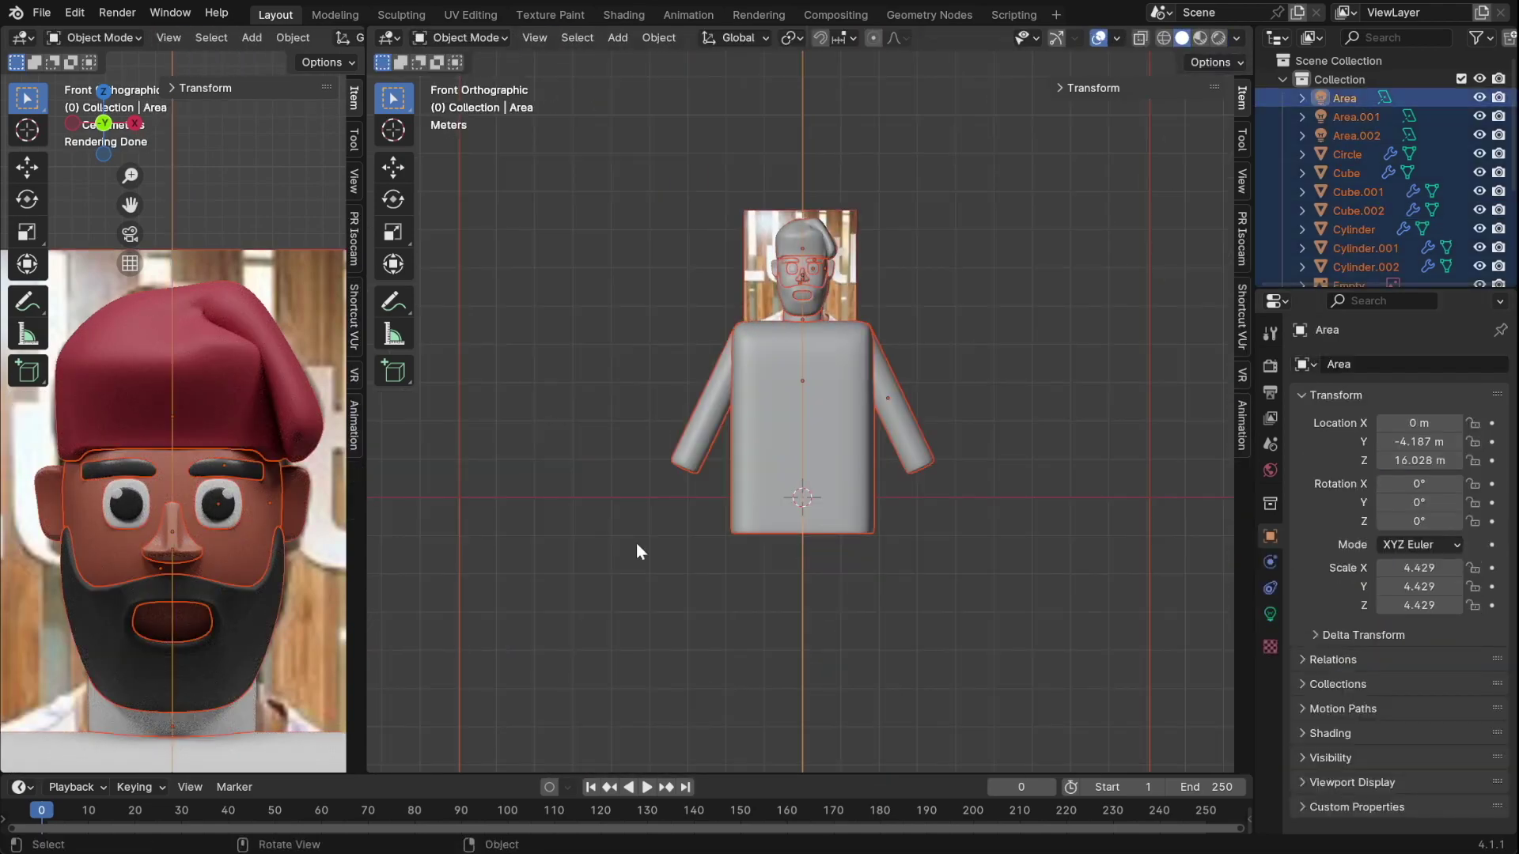
# - Select the character's body parts and move them upward
pyautogui.moveTo(989, 569); pyautogui.dragTo(801, 174)
pyautogui.press('g')
pyautogui.click(957, 233)
pyautogui.scroll(-3, 957, 233)
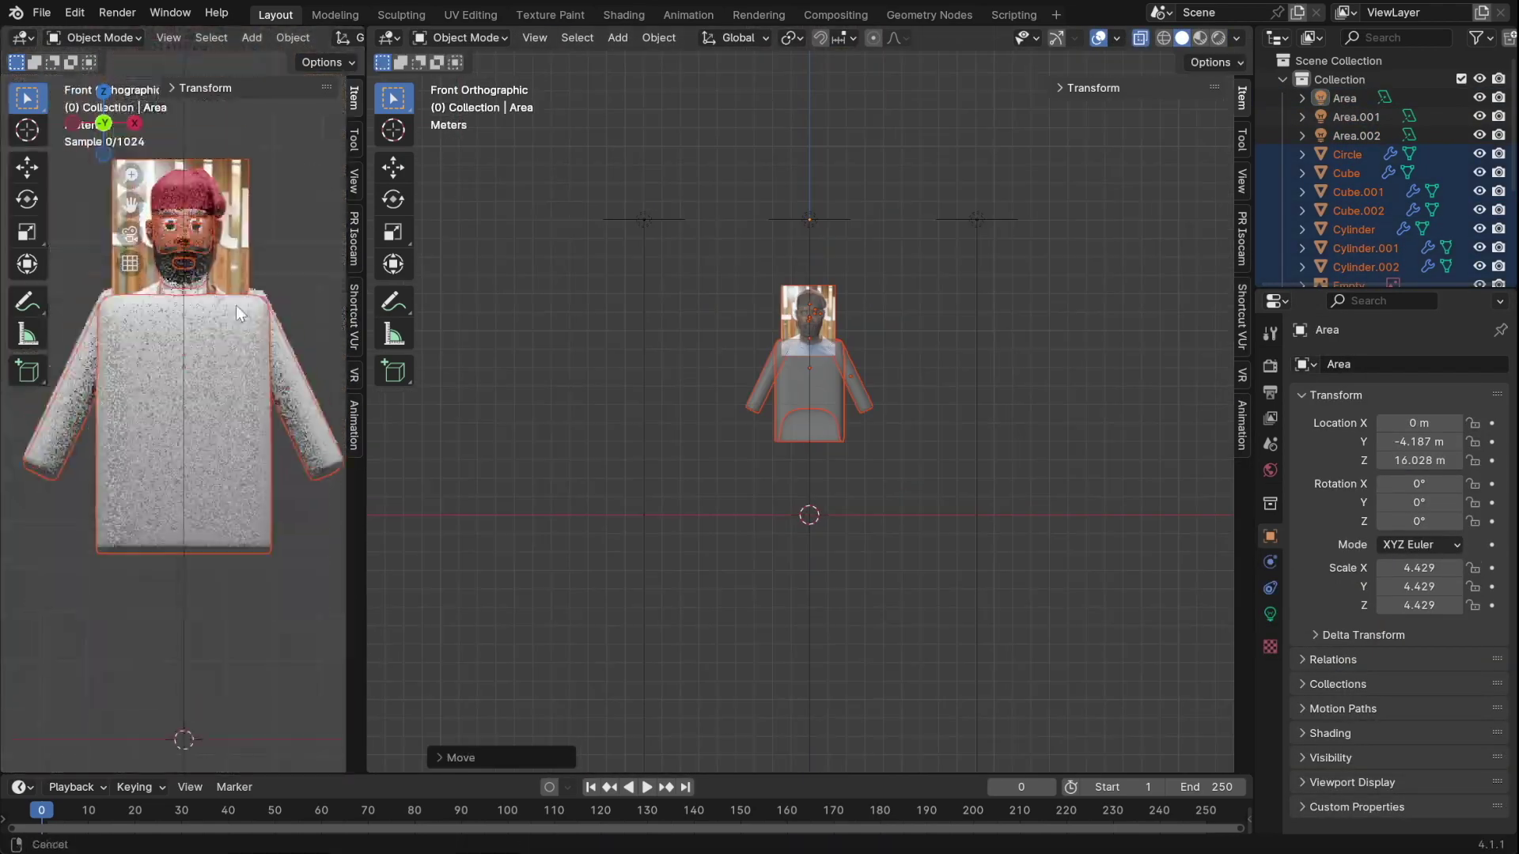
pyautogui.scroll(-3, 235, 305)
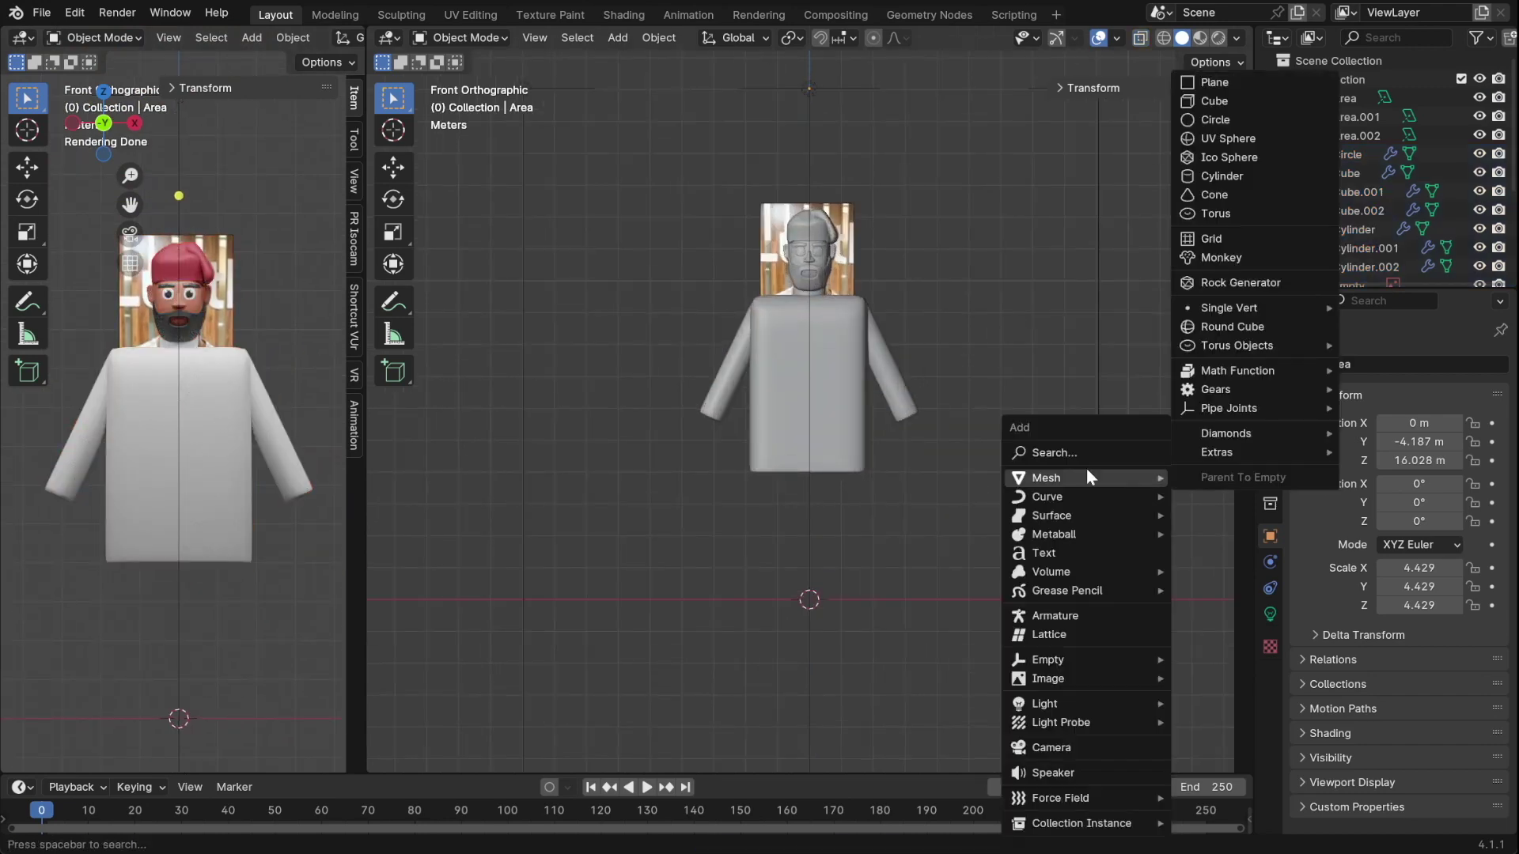
# - Rotate the leg cylinder around Y so it stands upright, then thicken the legs
pyautogui.press('r')
pyautogui.press('y')
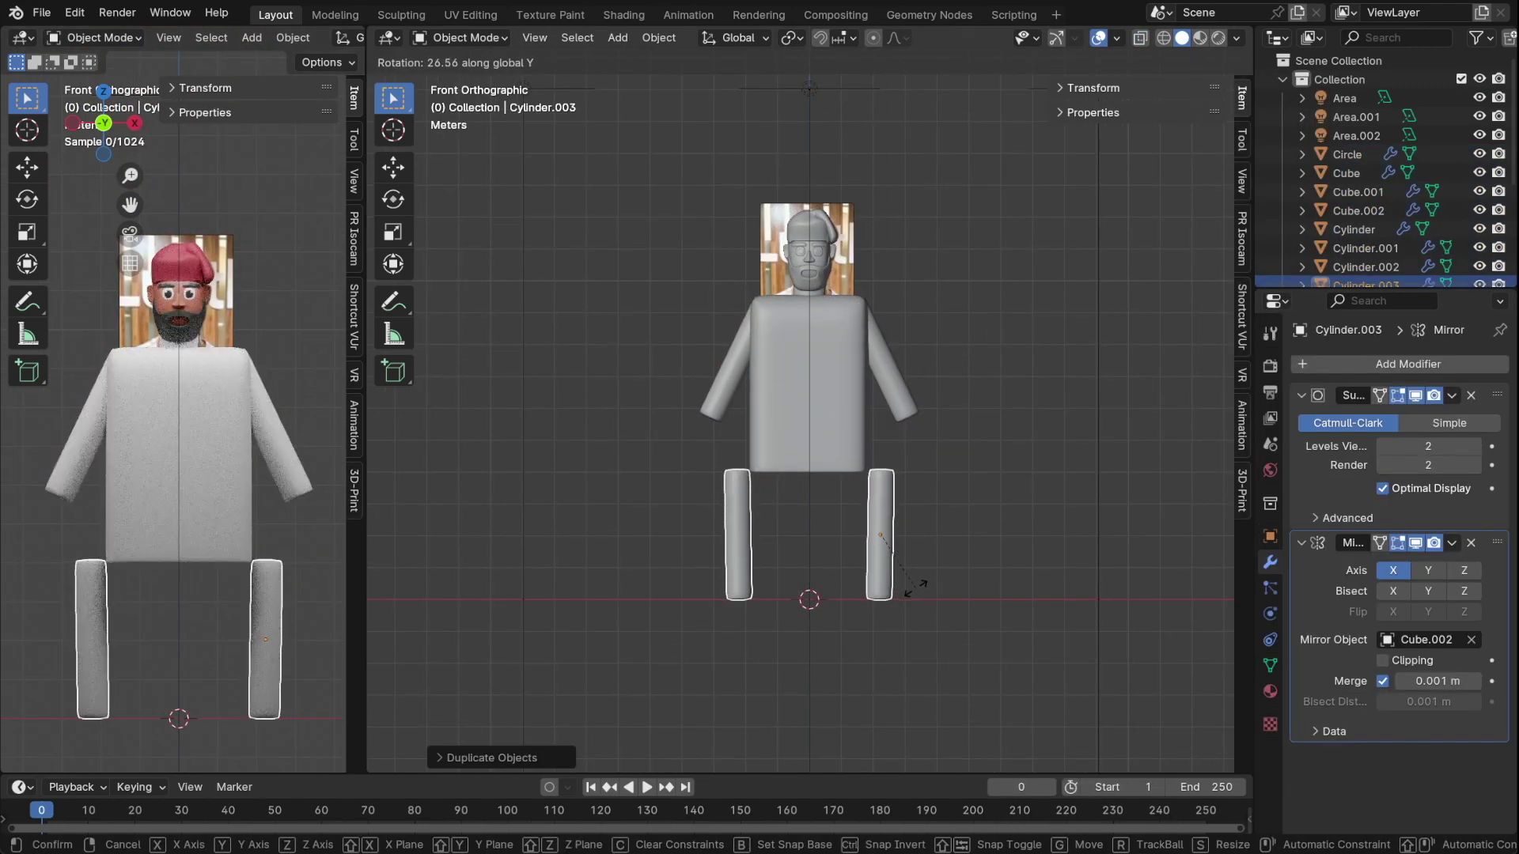
pyautogui.click(917, 586)
pyautogui.press('g')
pyautogui.click(927, 530)
pyautogui.moveTo(927, 530); pyautogui.dragTo(723, 618, button='middle')
pyautogui.press('KP_7')
pyautogui.press('s')
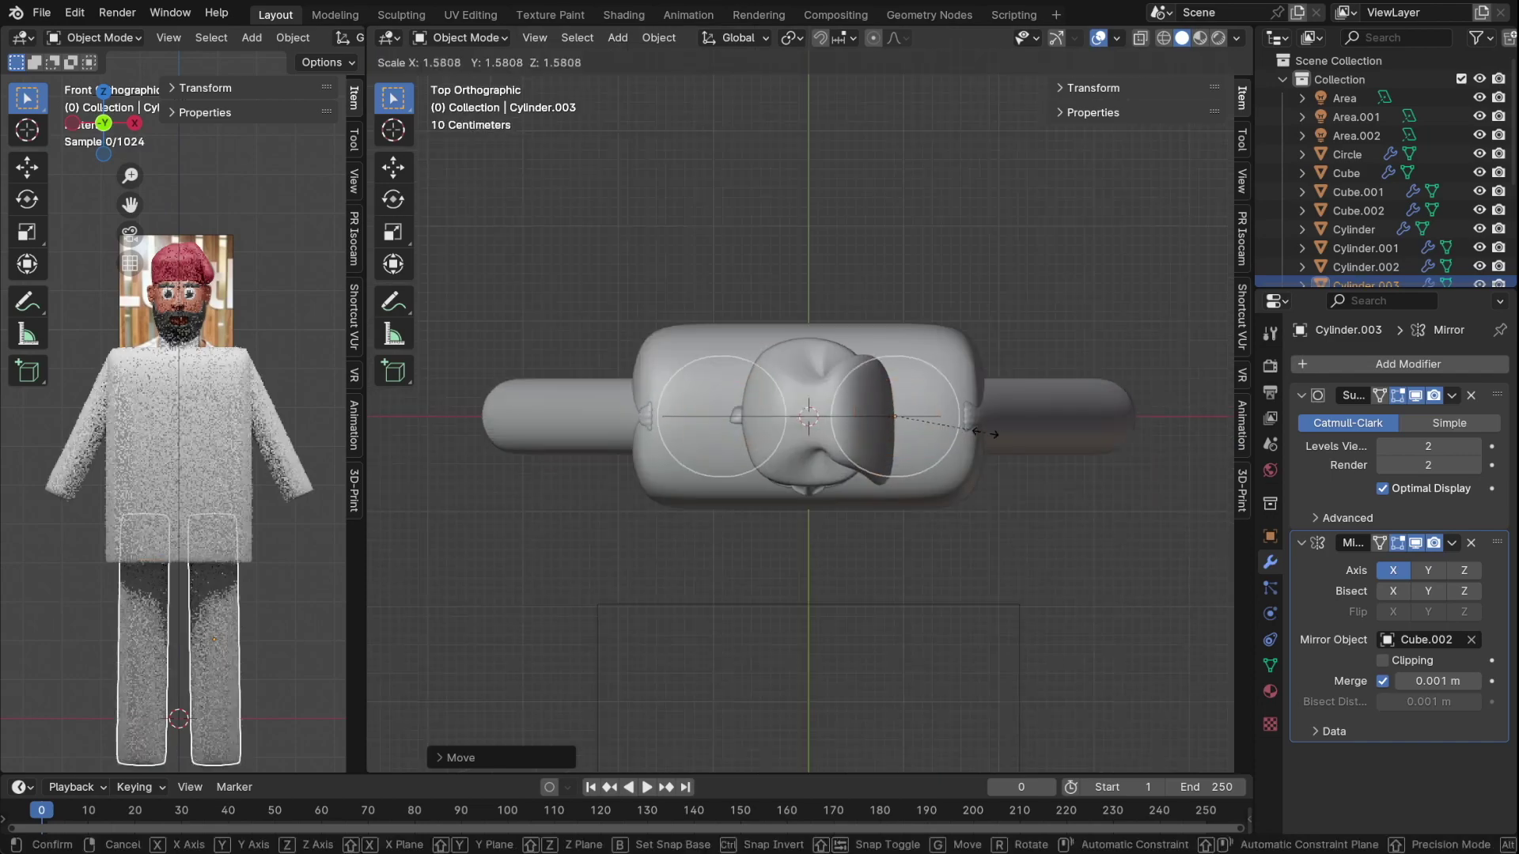
pyautogui.moveTo(1027, 457); pyautogui.dragTo(963, 339, button='middle')
pyautogui.scroll(-3, 620, 179)
# - Give the torso a new green material named Green
pyautogui.click(807, 356)
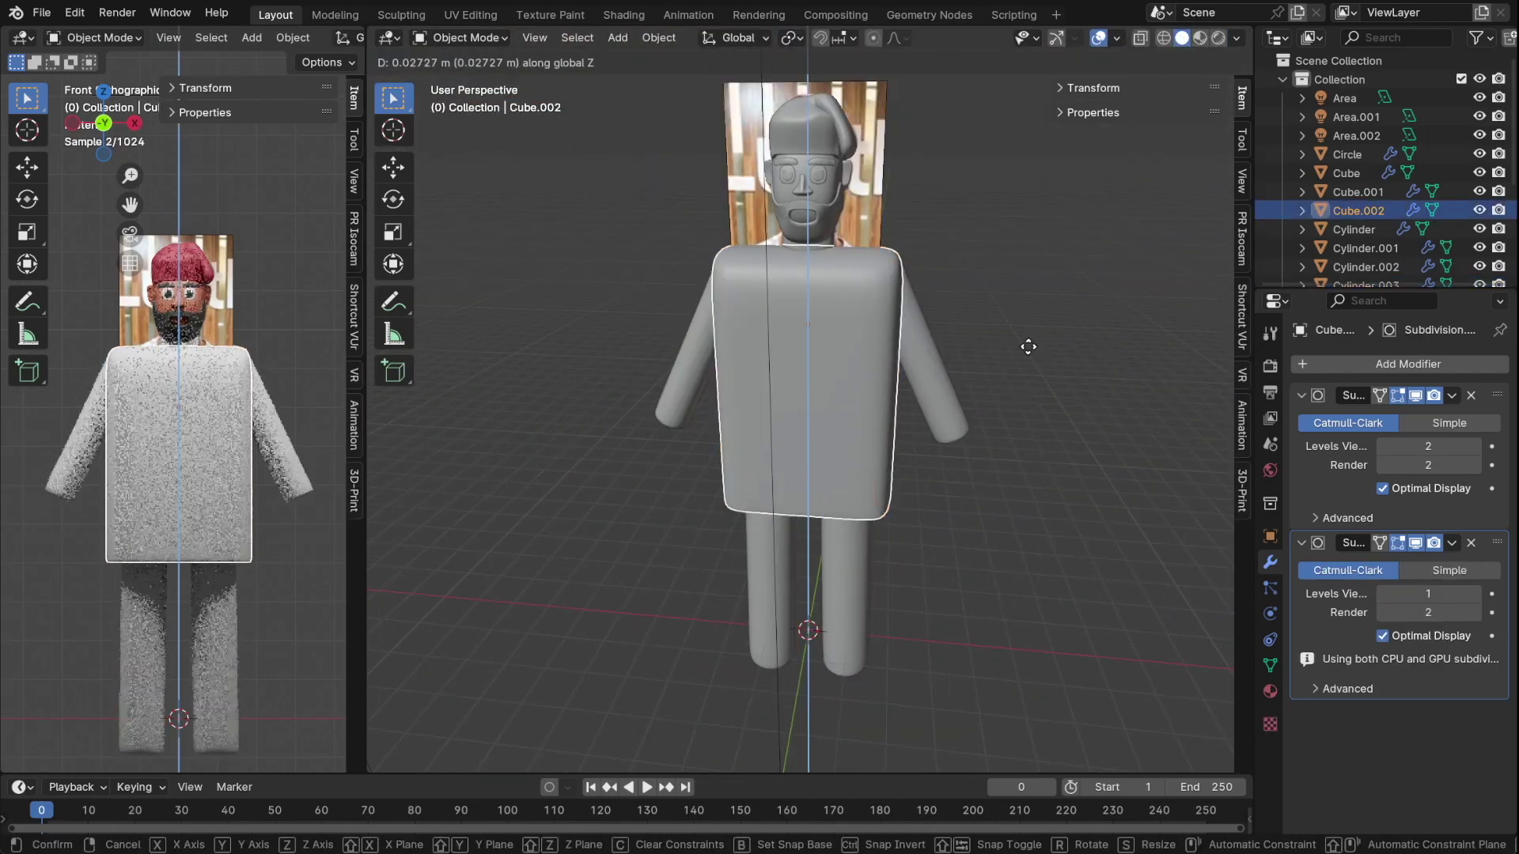
pyautogui.press('KP_1')
pyautogui.hotkey('ctrl', 's')
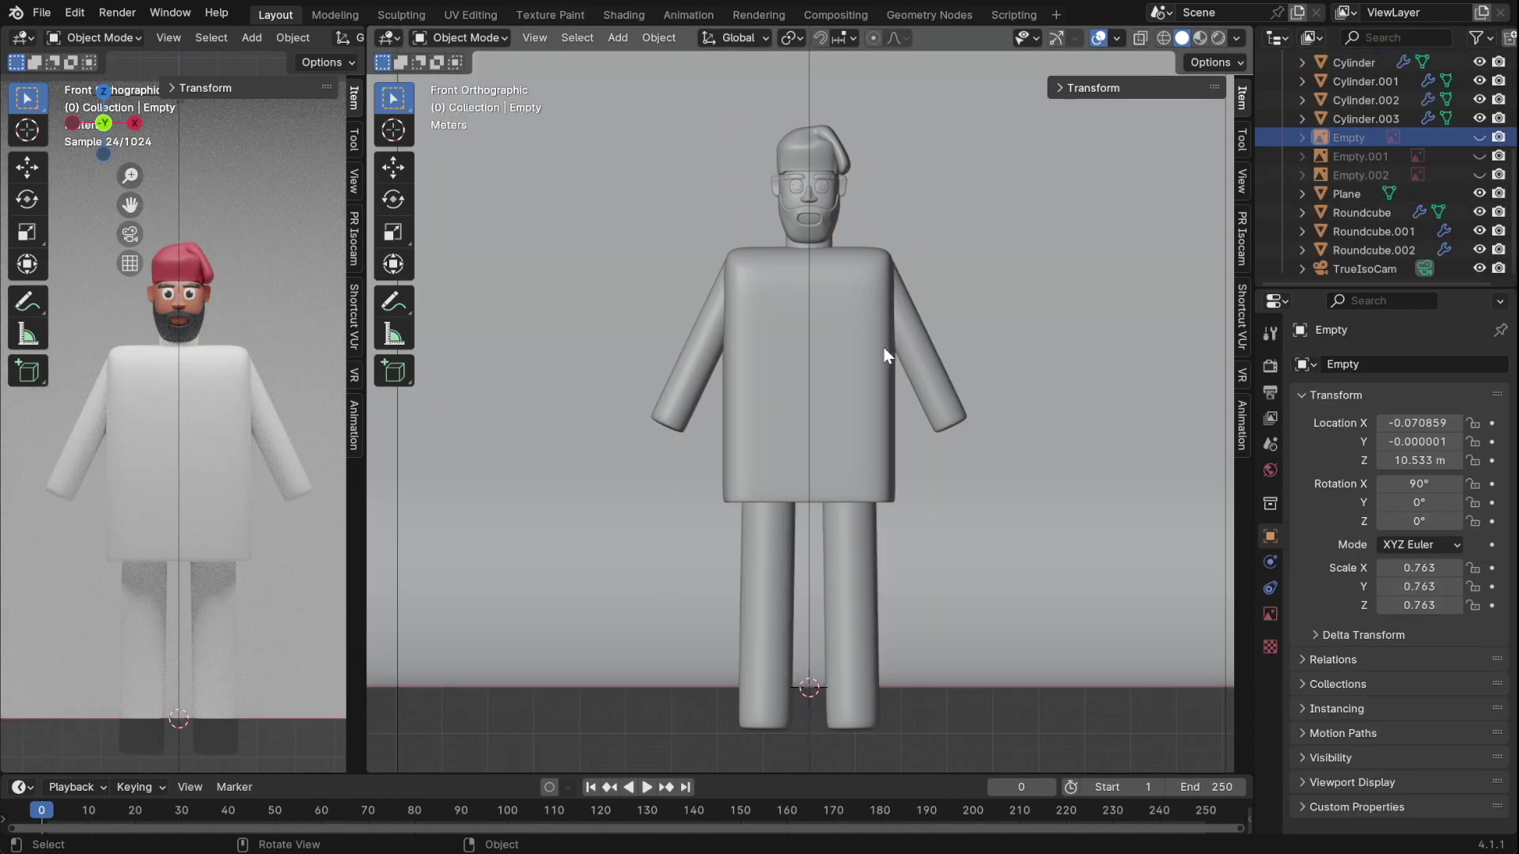
pyautogui.click(1269, 691)
pyautogui.doubleClick(1347, 369)
pyautogui.click(1437, 560)
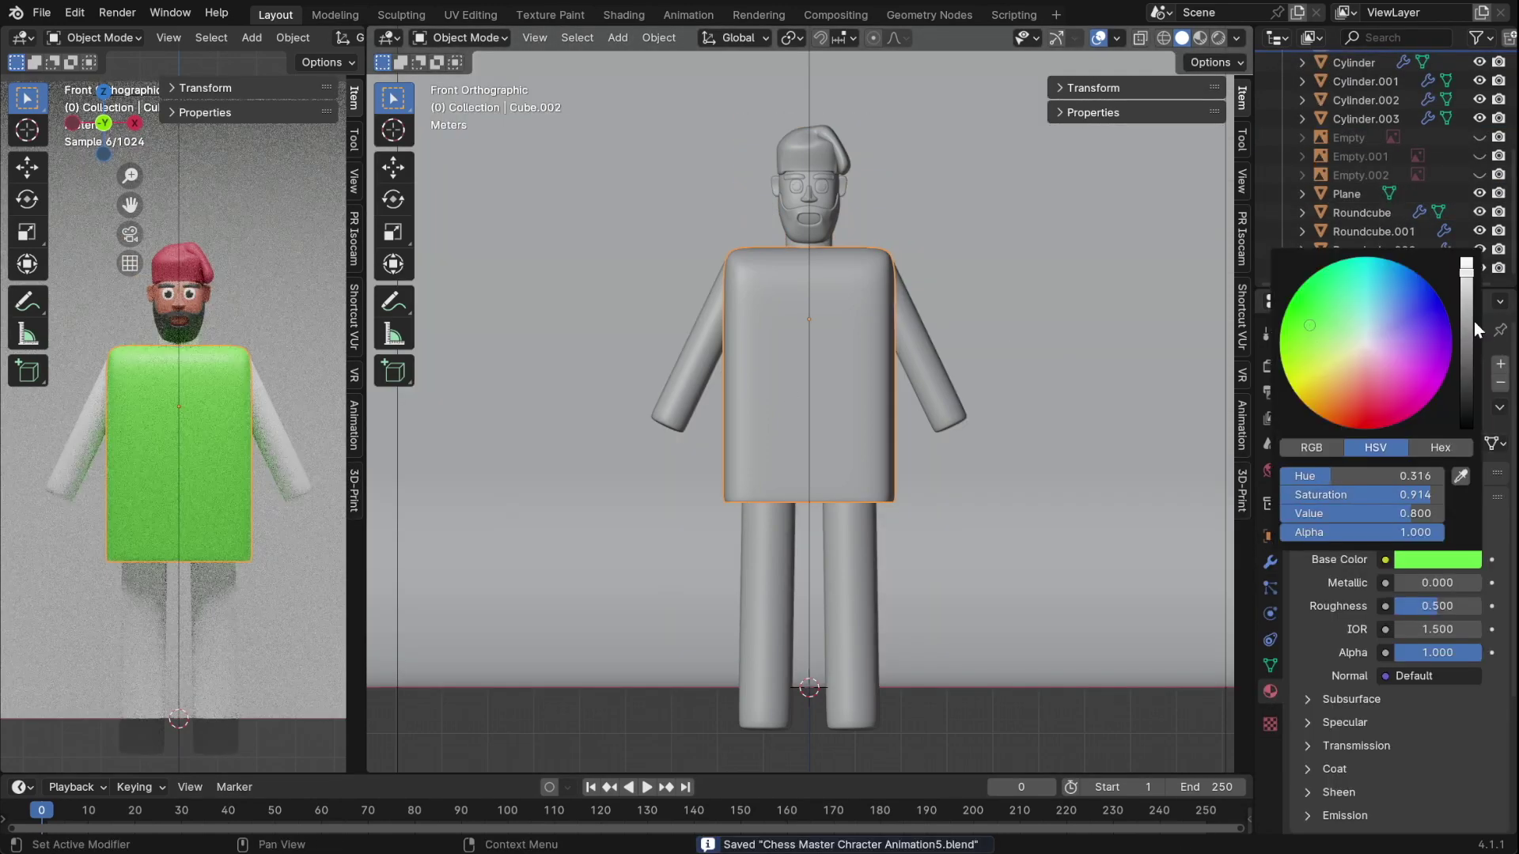
pyautogui.moveTo(1474, 321)
pyautogui.mouseDown()
pyautogui.moveTo(1459, 340)
pyautogui.moveTo(1345, 331)
pyautogui.mouseUp()
# - Apply the Green material to the arms and legs, and save
pyautogui.click(1365, 100)
pyautogui.click(1305, 443)
pyautogui.click(1121, 544)
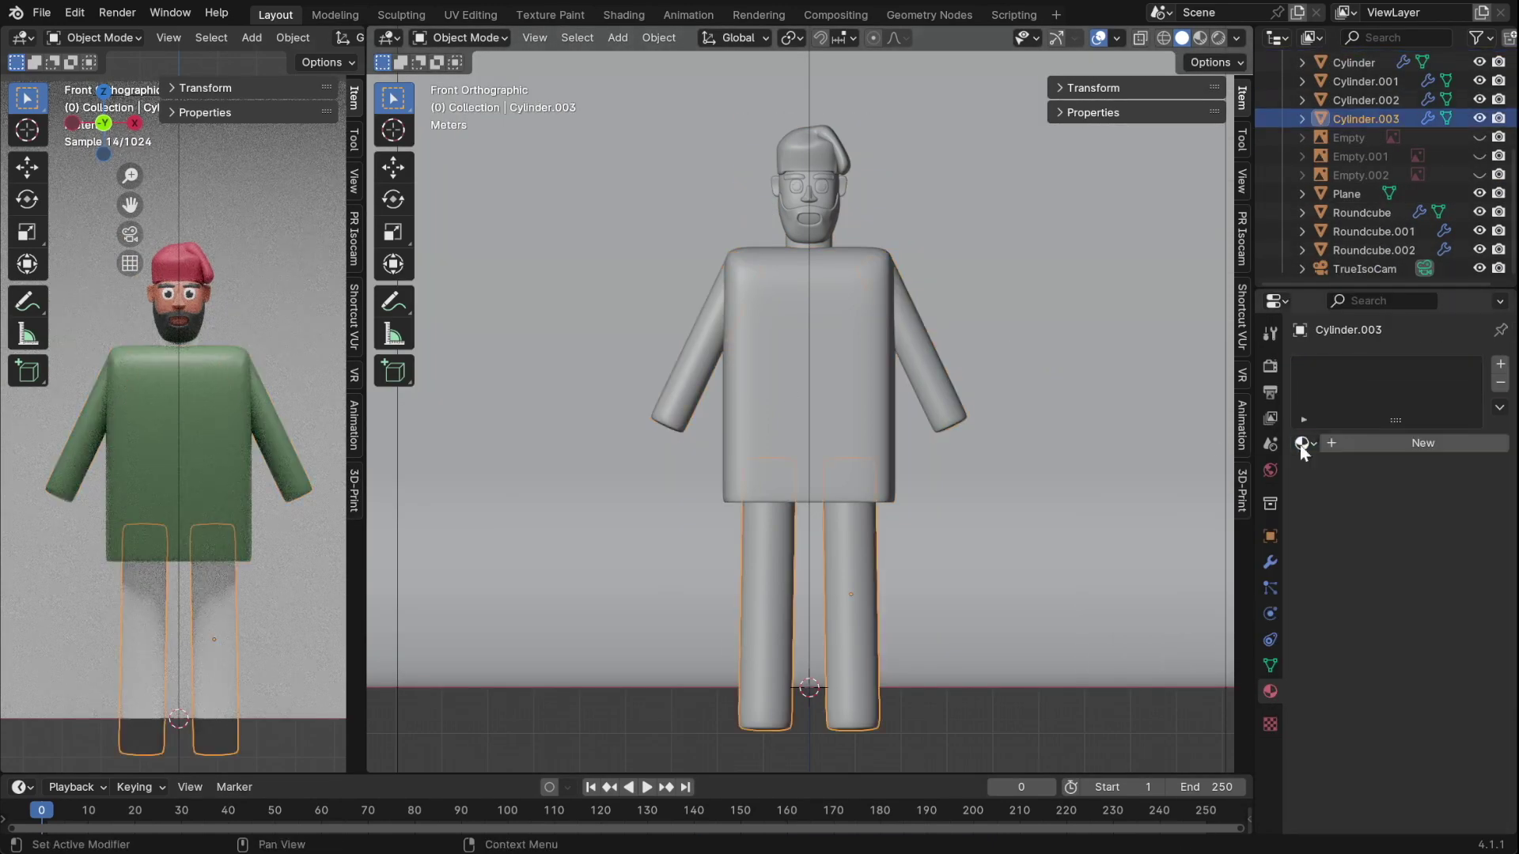
pyautogui.hotkey('ctrl', 's')
pyautogui.click(808, 182)
pyautogui.click(808, 233)
pyautogui.click(1304, 443)
pyautogui.click(1149, 509)
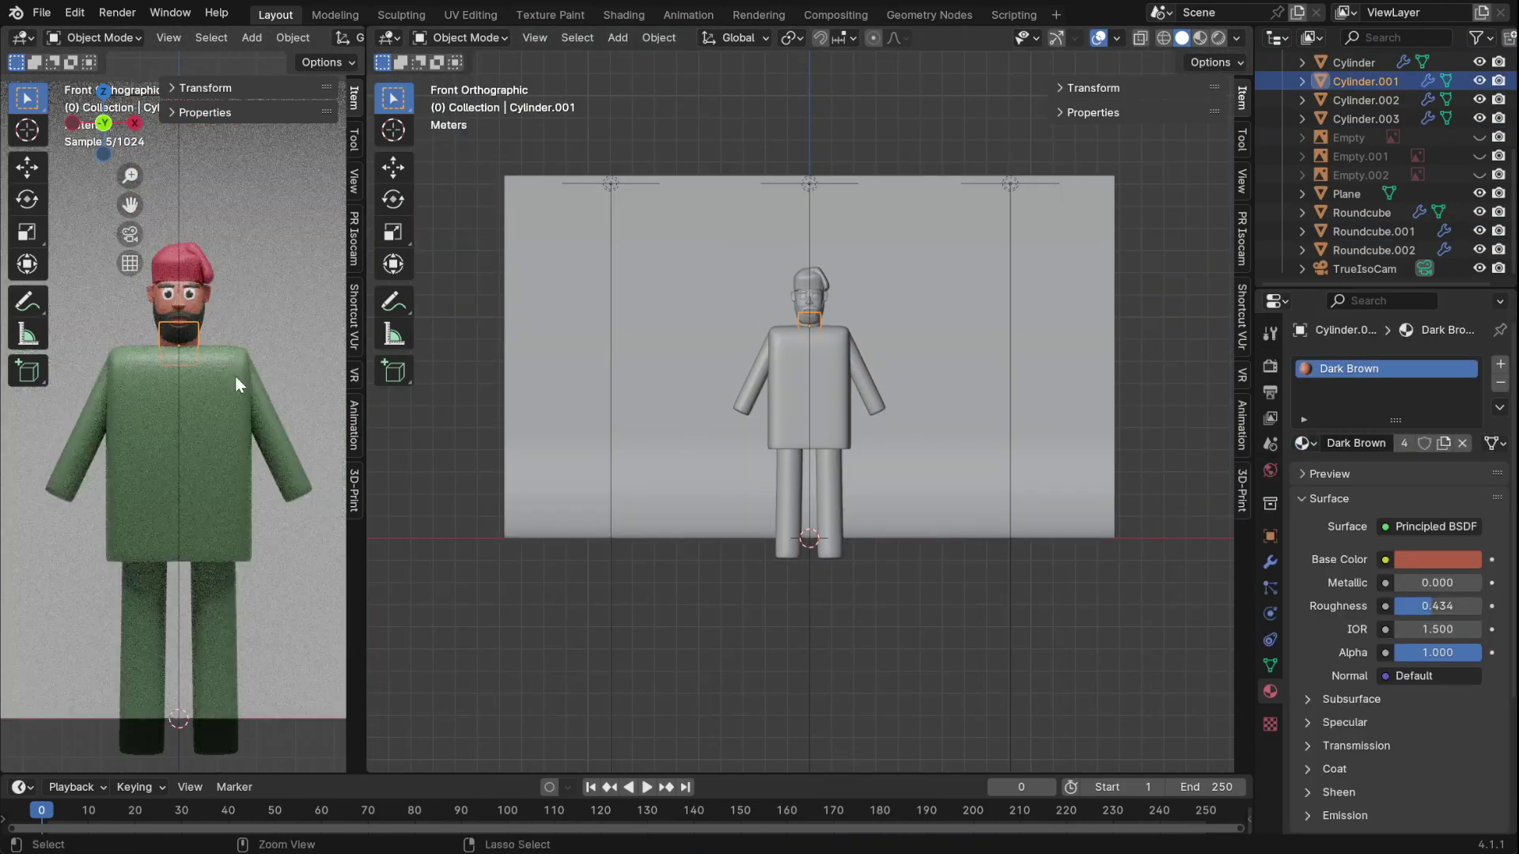
pyautogui.moveTo(235, 376)
pyautogui.mouseDown(button='middle')
pyautogui.moveTo(77, 438)
pyautogui.moveTo(239, 375)
pyautogui.mouseUp(button='middle')
pyautogui.press('Tab')
# - Narrow the torso's top shoulder faces along the Y axis in edit mode
pyautogui.scroll(3, 889, 342)
pyautogui.press('2')
pyautogui.keyDown('alt'); pyautogui.click(795, 317); pyautogui.keyUp('alt')
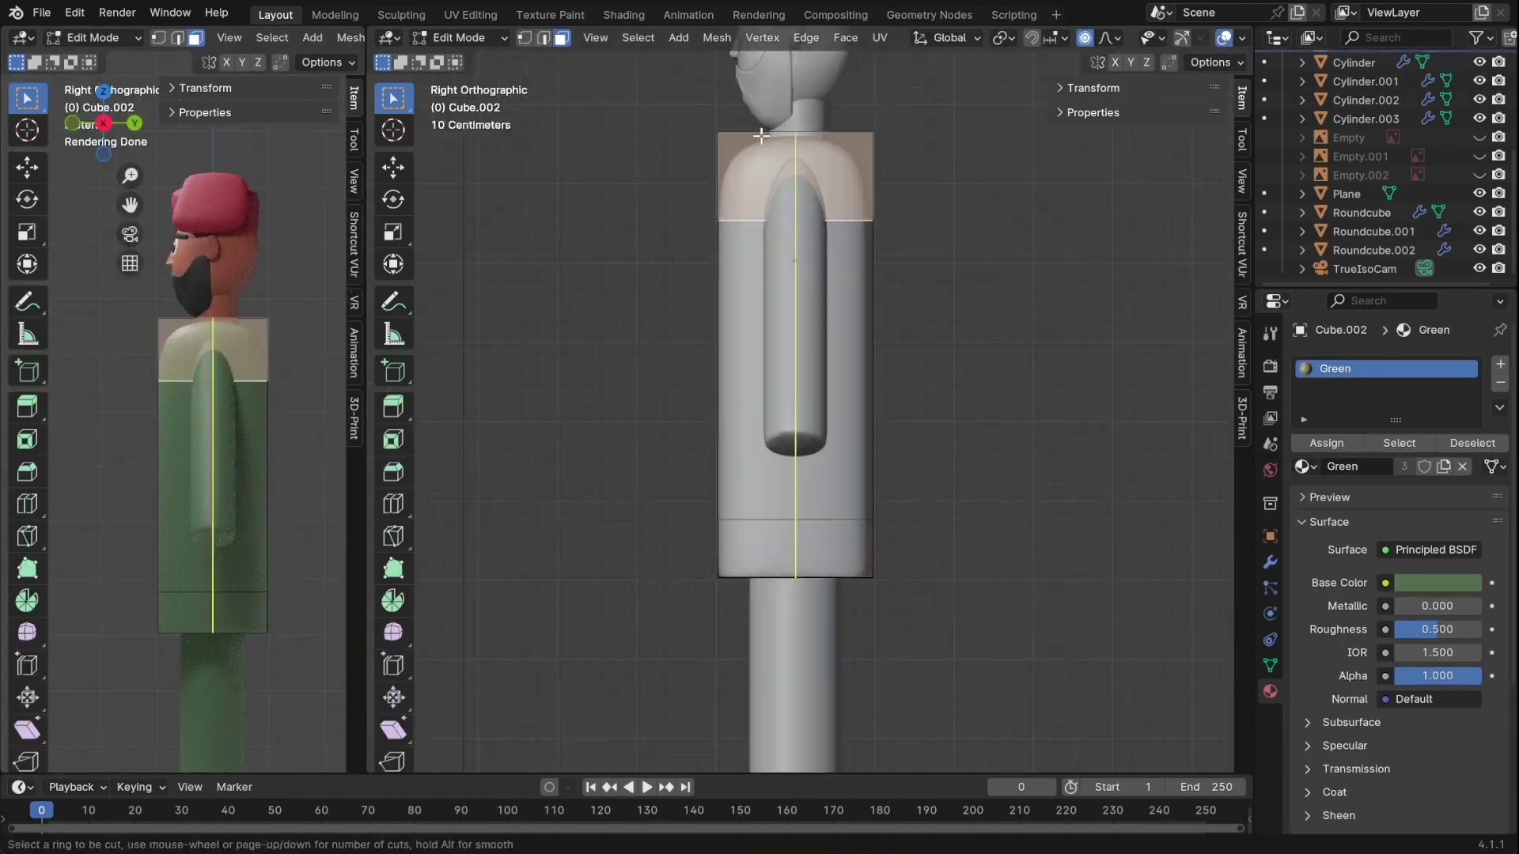
pyautogui.press('g')
pyautogui.press('g')
pyautogui.press('s')
pyautogui.press('y')
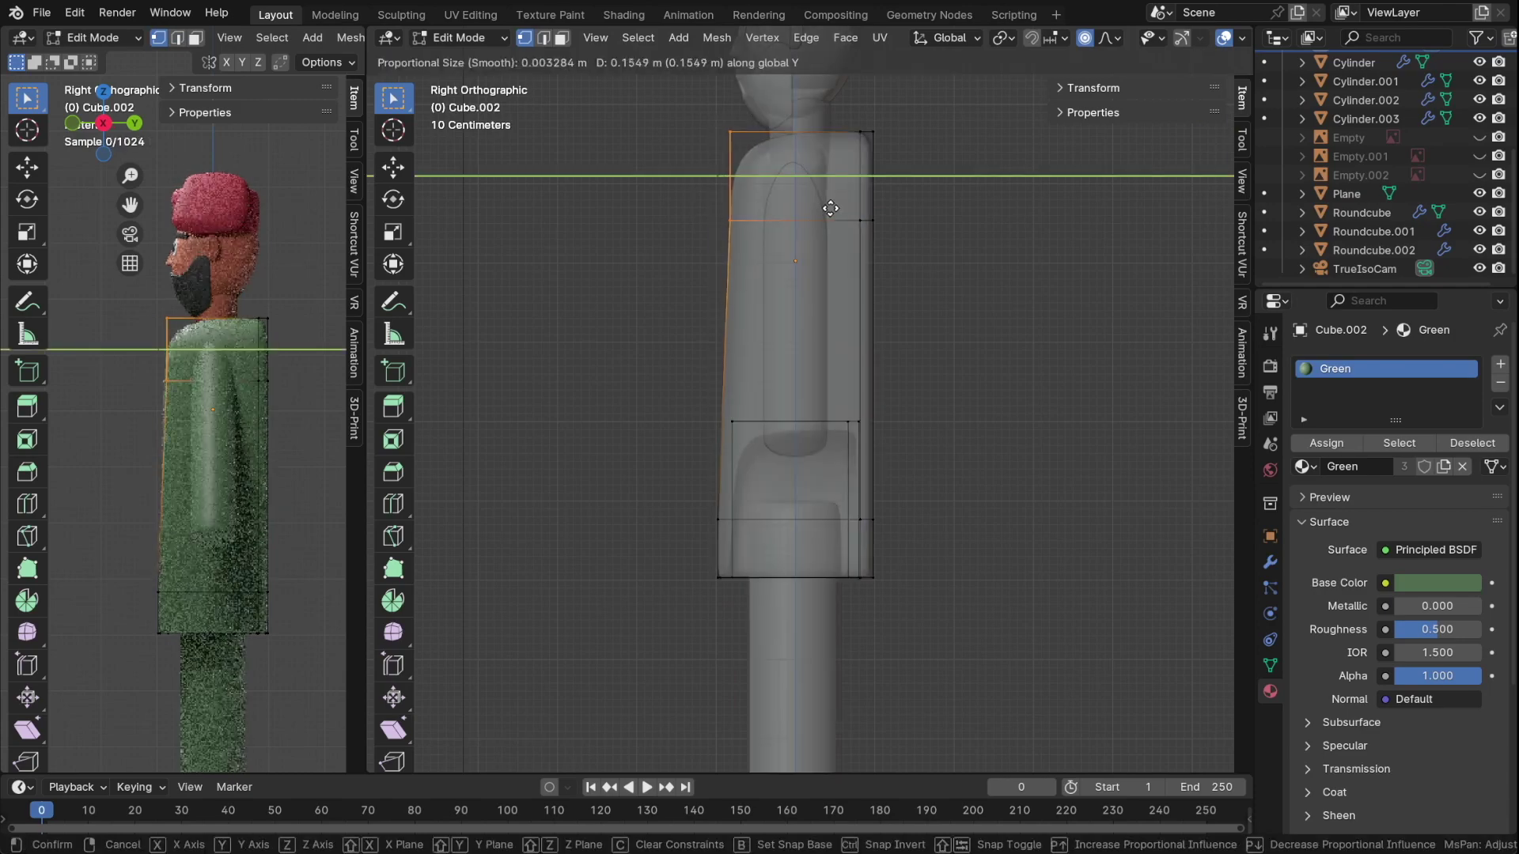
pyautogui.click(827, 203)
pyautogui.moveTo(828, 203); pyautogui.dragTo(1024, 252, button='middle')
pyautogui.press('Tab')
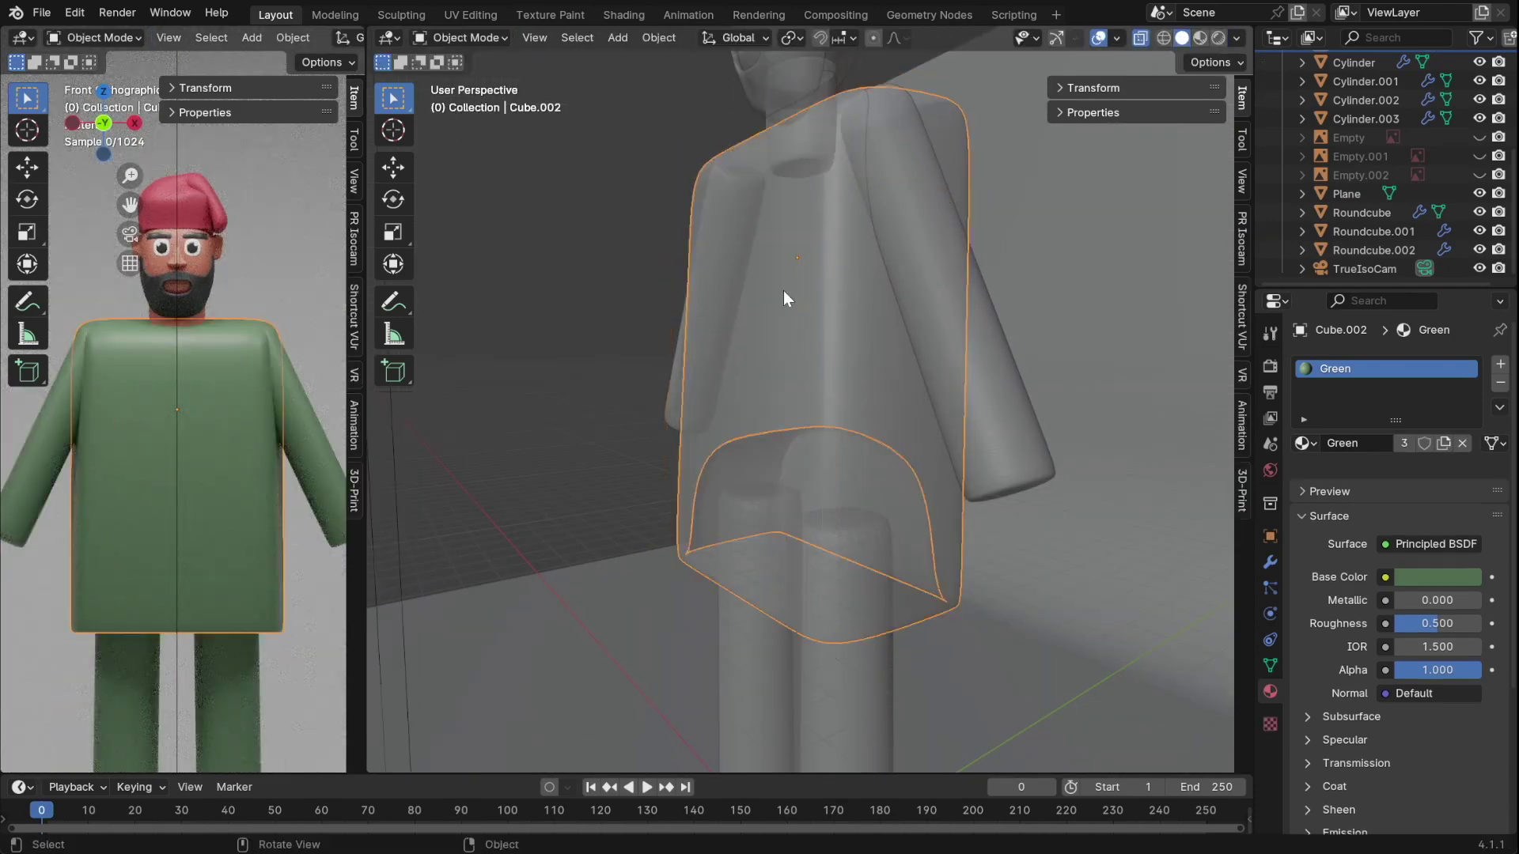
# - Reposition the arm from the right side view and save
pyautogui.click(898, 397)
pyautogui.press('KP_3')
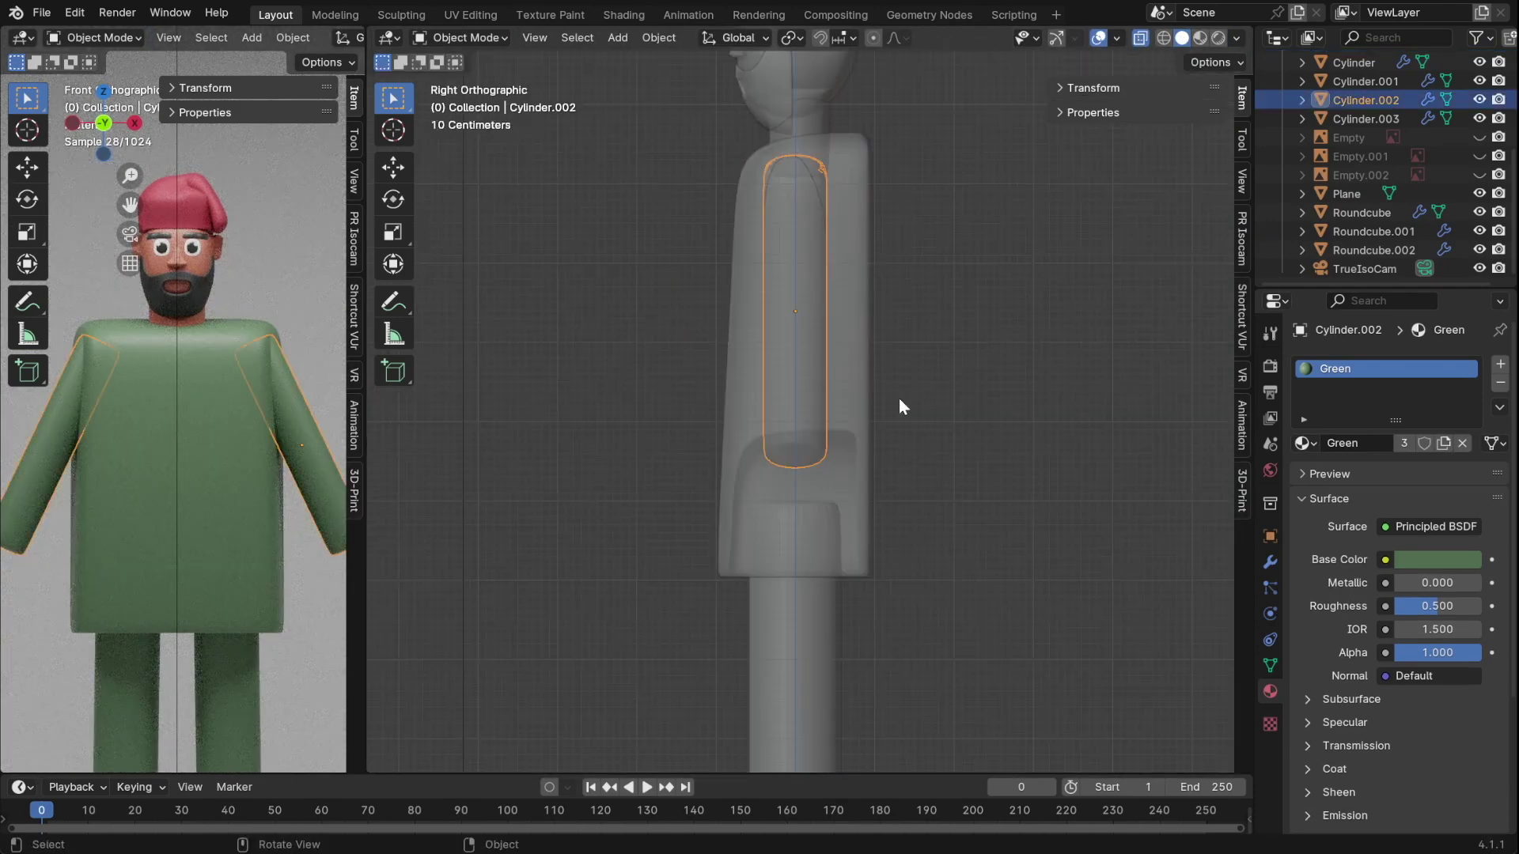
pyautogui.press('g')
pyautogui.hotkey('ctrl', 's')
pyautogui.moveTo(666, 383); pyautogui.dragTo(731, 417, button='middle')
pyautogui.press('KP_3')
# - Move the torso's shoulder faces and add a vertical loop cut through the torso
pyautogui.click(757, 227)
pyautogui.press('Tab')
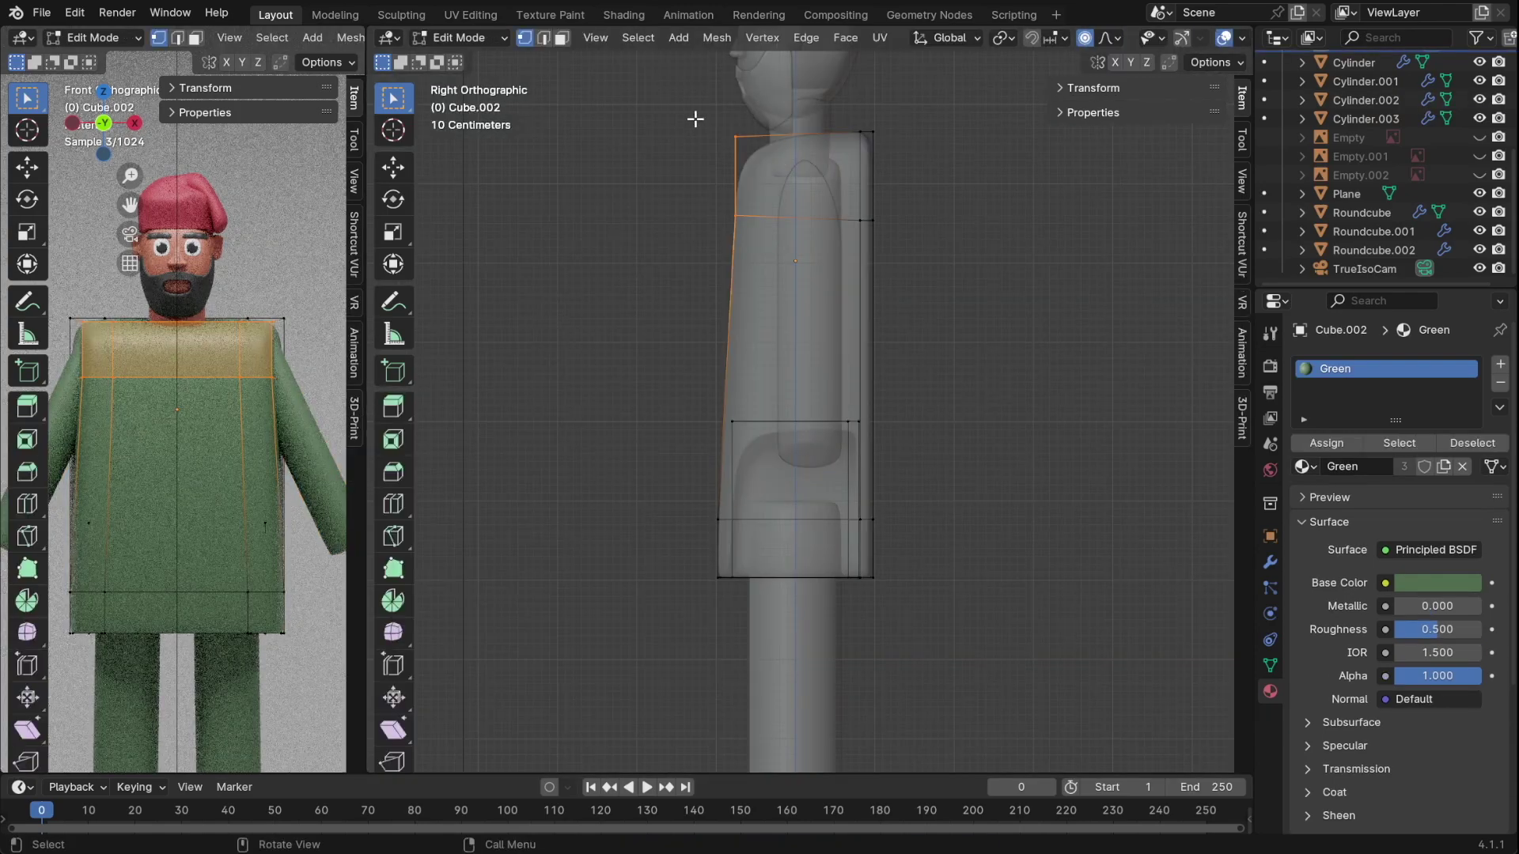
pyautogui.press('g')
pyautogui.click(809, 232)
pyautogui.hotkey('ctrl', 'r')
pyautogui.click(815, 144)
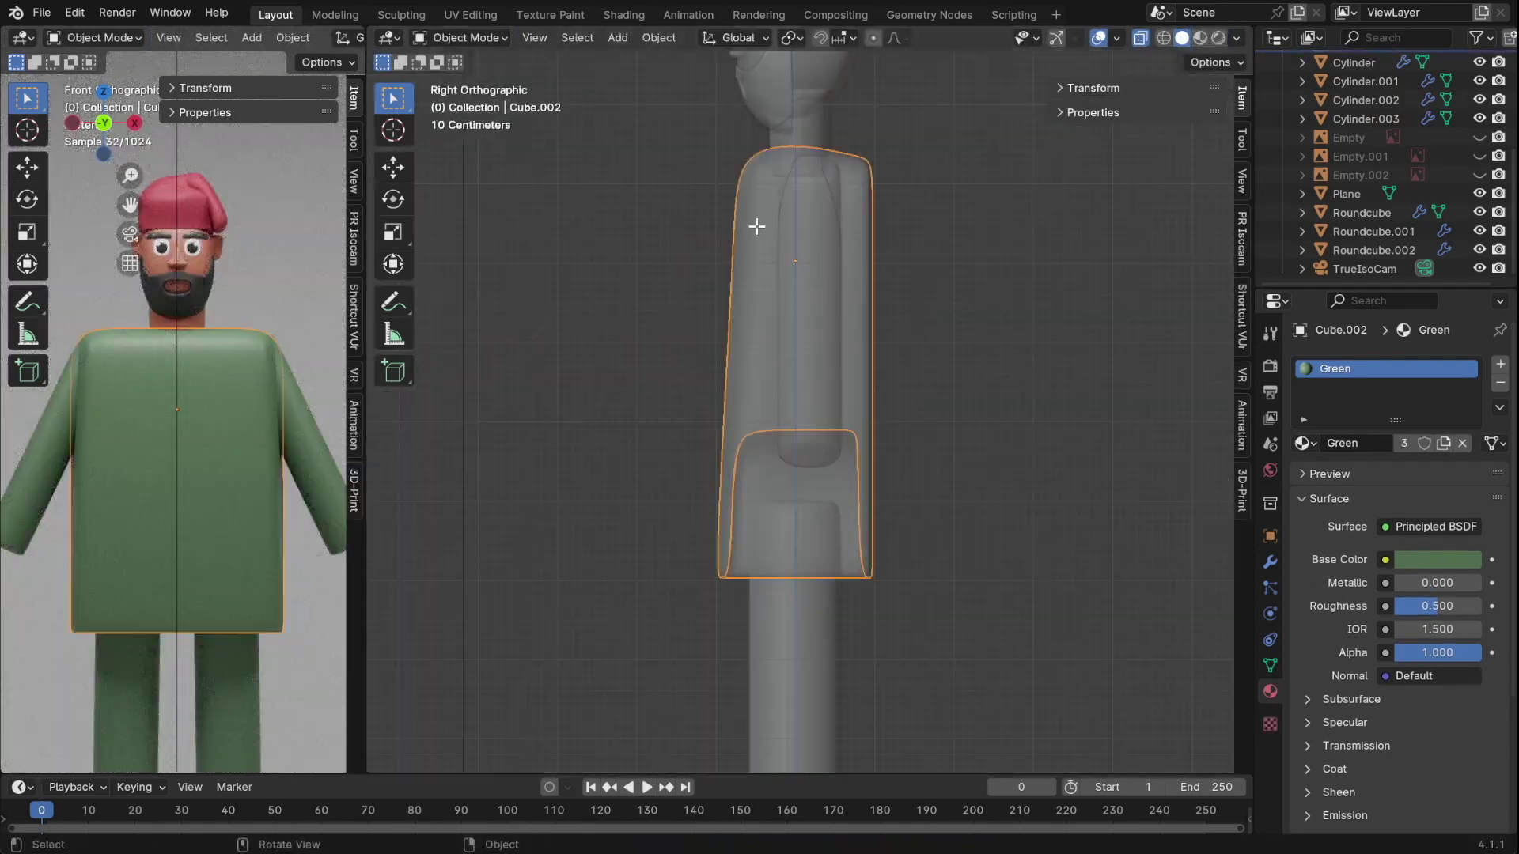
# - Move the torso's top back vertices vertically so the shoulders slope toward the neck
pyautogui.moveTo(689, 128); pyautogui.dragTo(788, 205)
pyautogui.press('g')
pyautogui.click(830, 230)
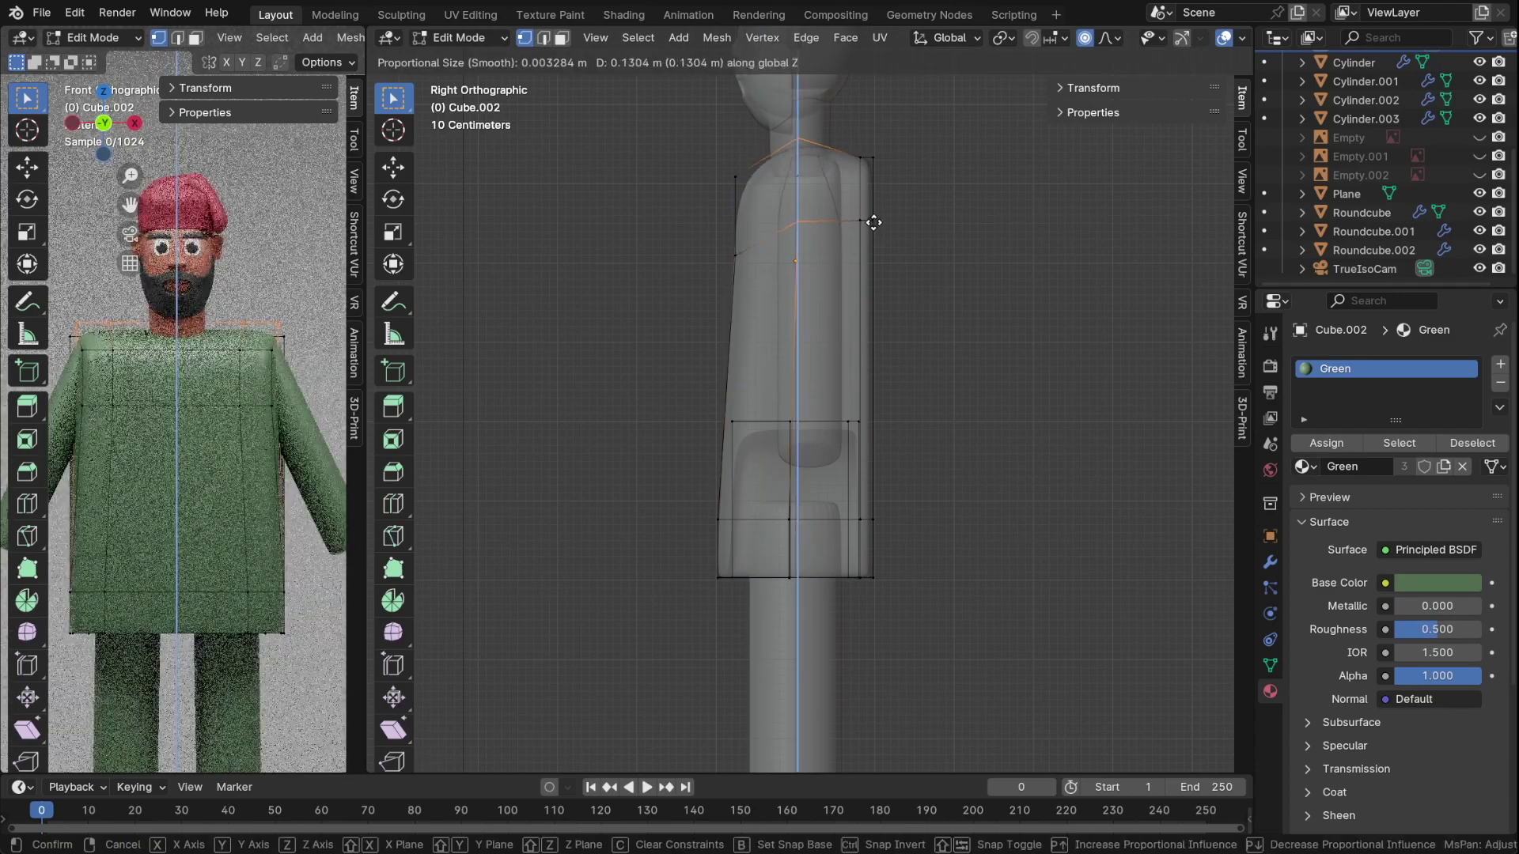
pyautogui.hotkey('ctrl', 's')
pyautogui.moveTo(773, 225); pyautogui.dragTo(949, 271, button='middle')
pyautogui.press('Tab')
pyautogui.click(940, 370)
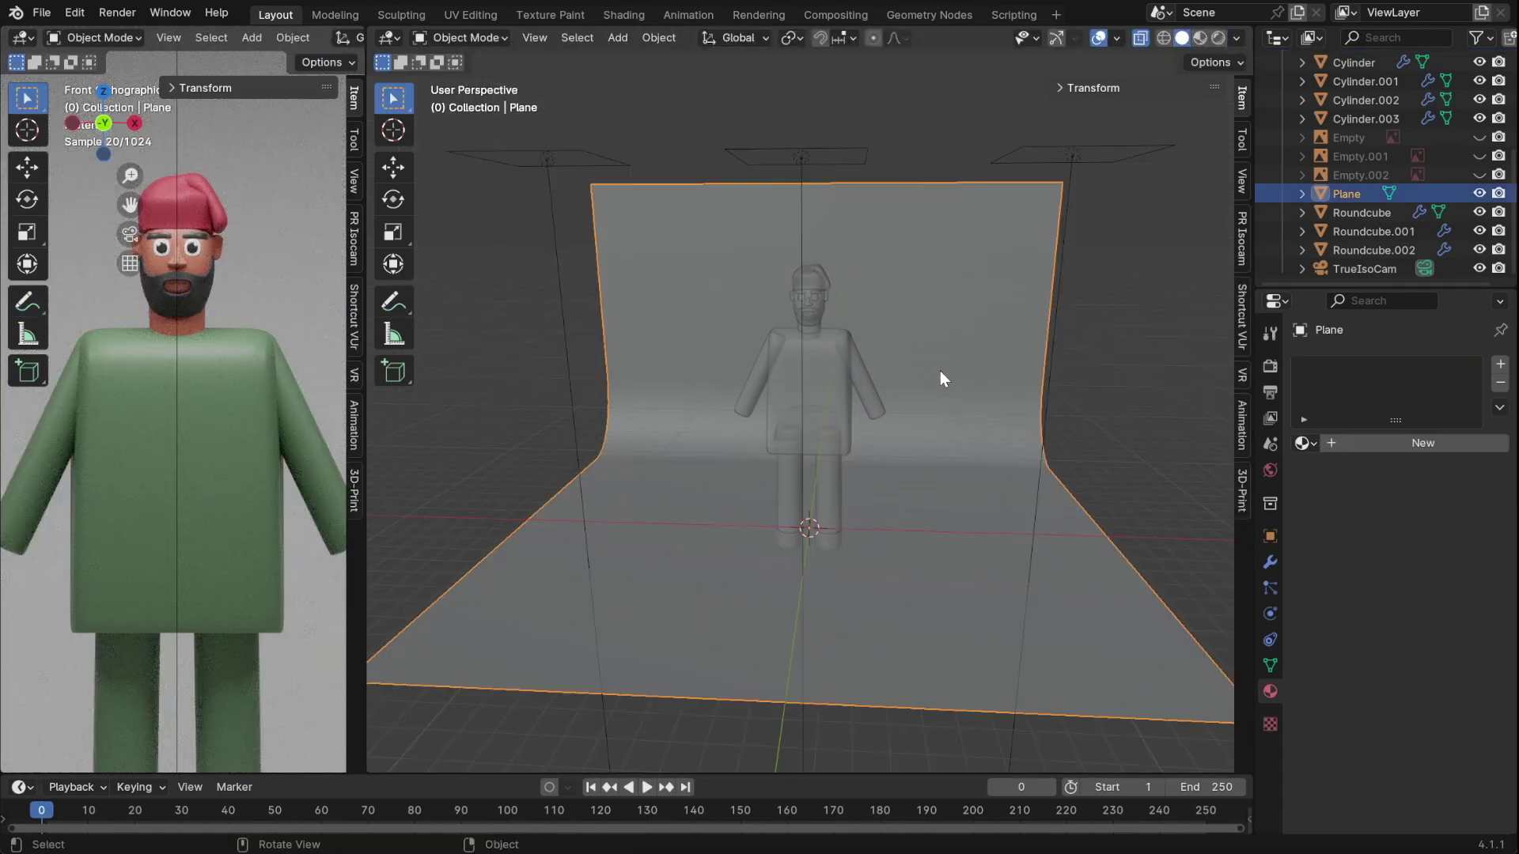
pyautogui.hotkey('ctrl', 'z')
# - Try a new dark green torso material, then switch the torso back to Green
pyautogui.click(1495, 385)
pyautogui.doubleClick(1367, 368)
pyautogui.write('Dark Grey 3')
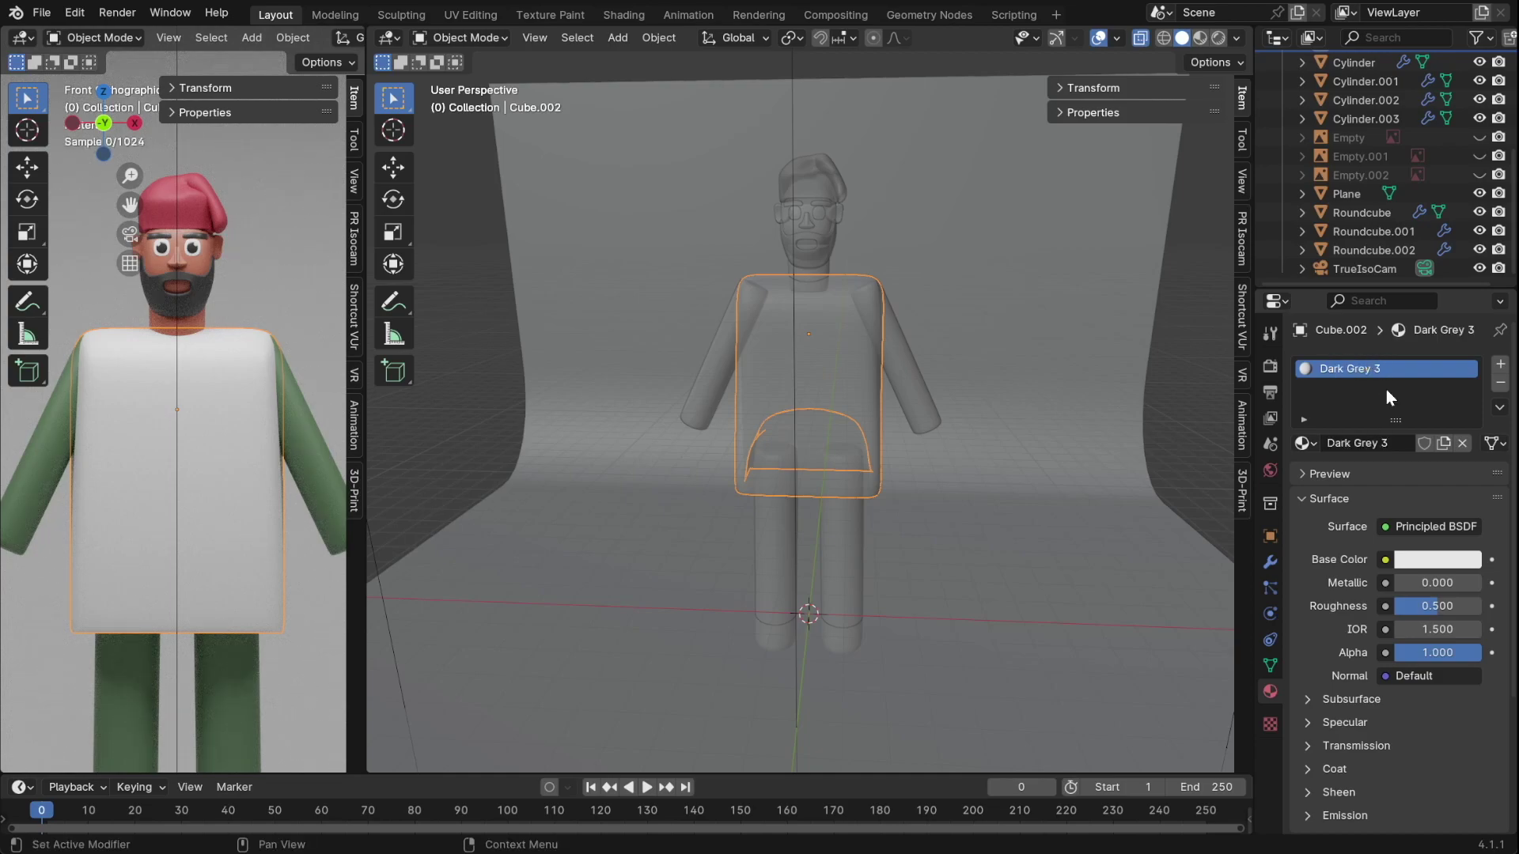
pyautogui.click(1437, 559)
pyautogui.moveTo(1468, 381); pyautogui.dragTo(1466, 329)
pyautogui.moveTo(1323, 358); pyautogui.dragTo(1356, 295)
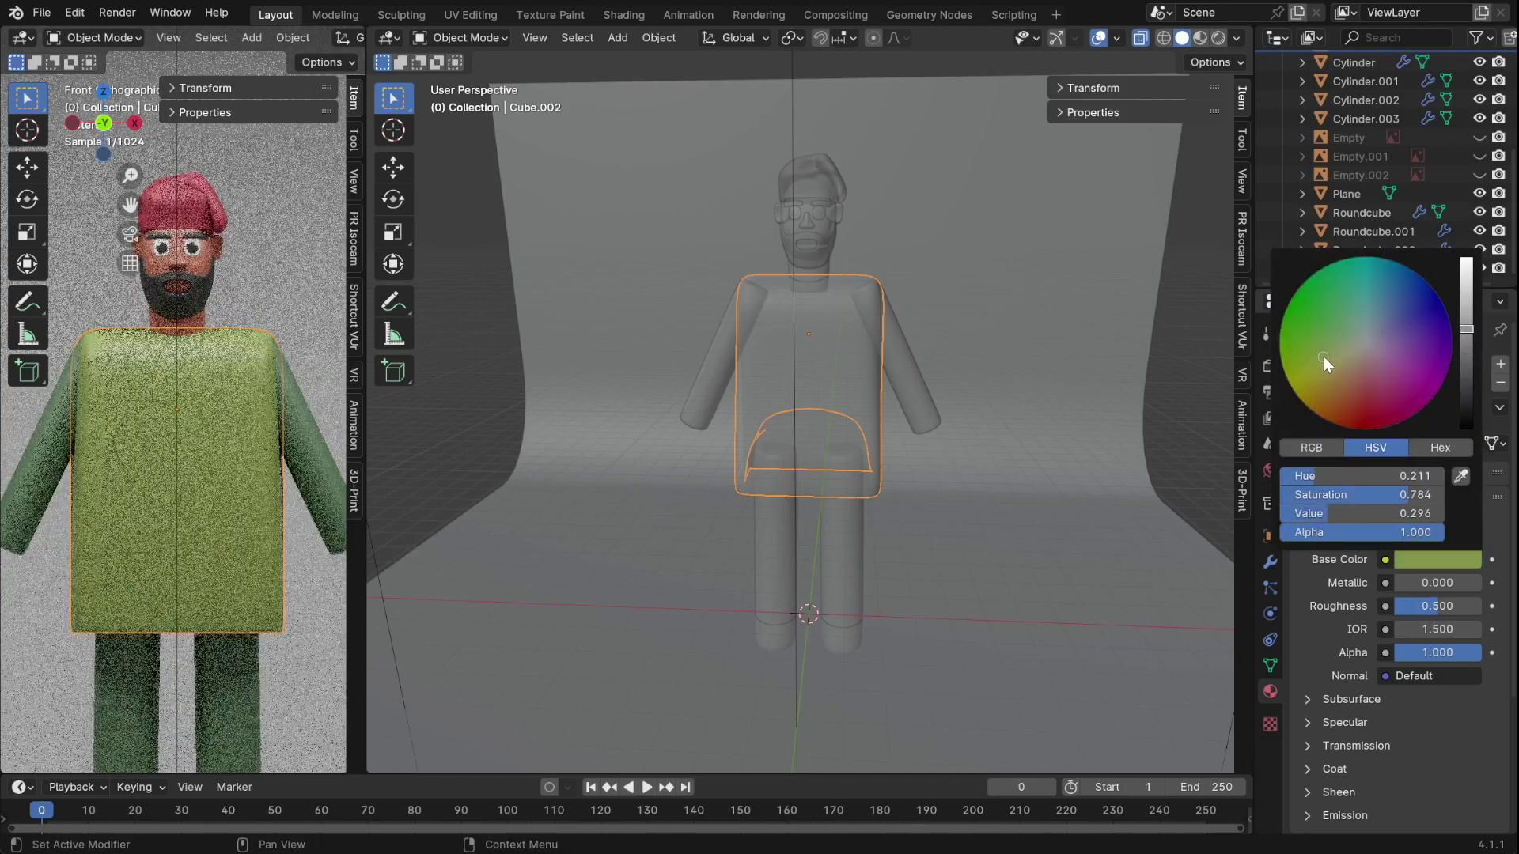
pyautogui.click(1301, 443)
pyautogui.click(1210, 570)
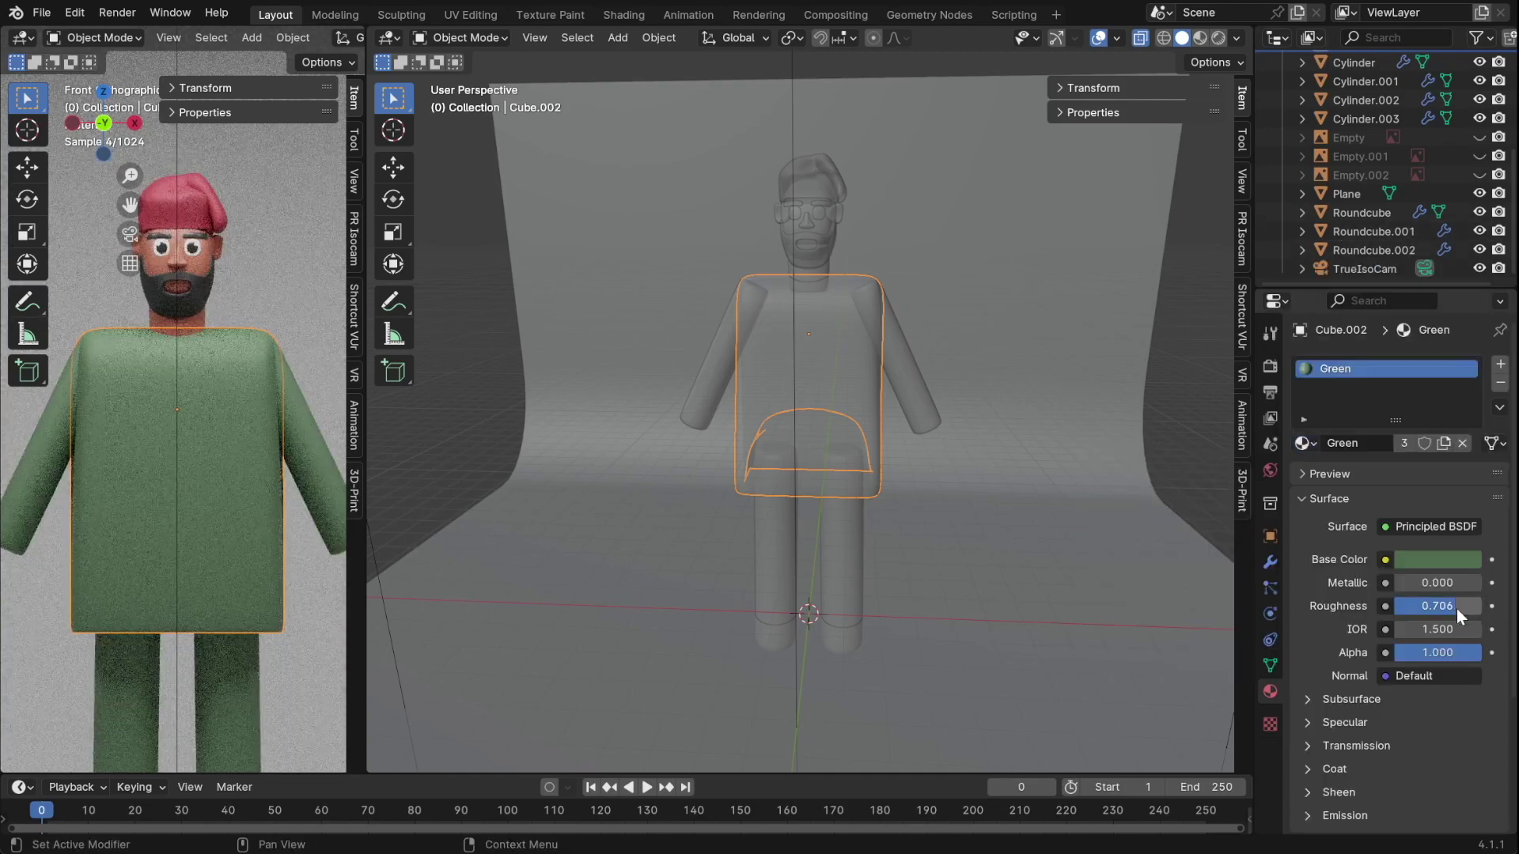
# - Select the backdrop plane, frame it in view, and resize it
pyautogui.scroll(-3, 209, 343)
pyautogui.press('KP_1')
pyautogui.click(857, 239)
pyautogui.press('a')
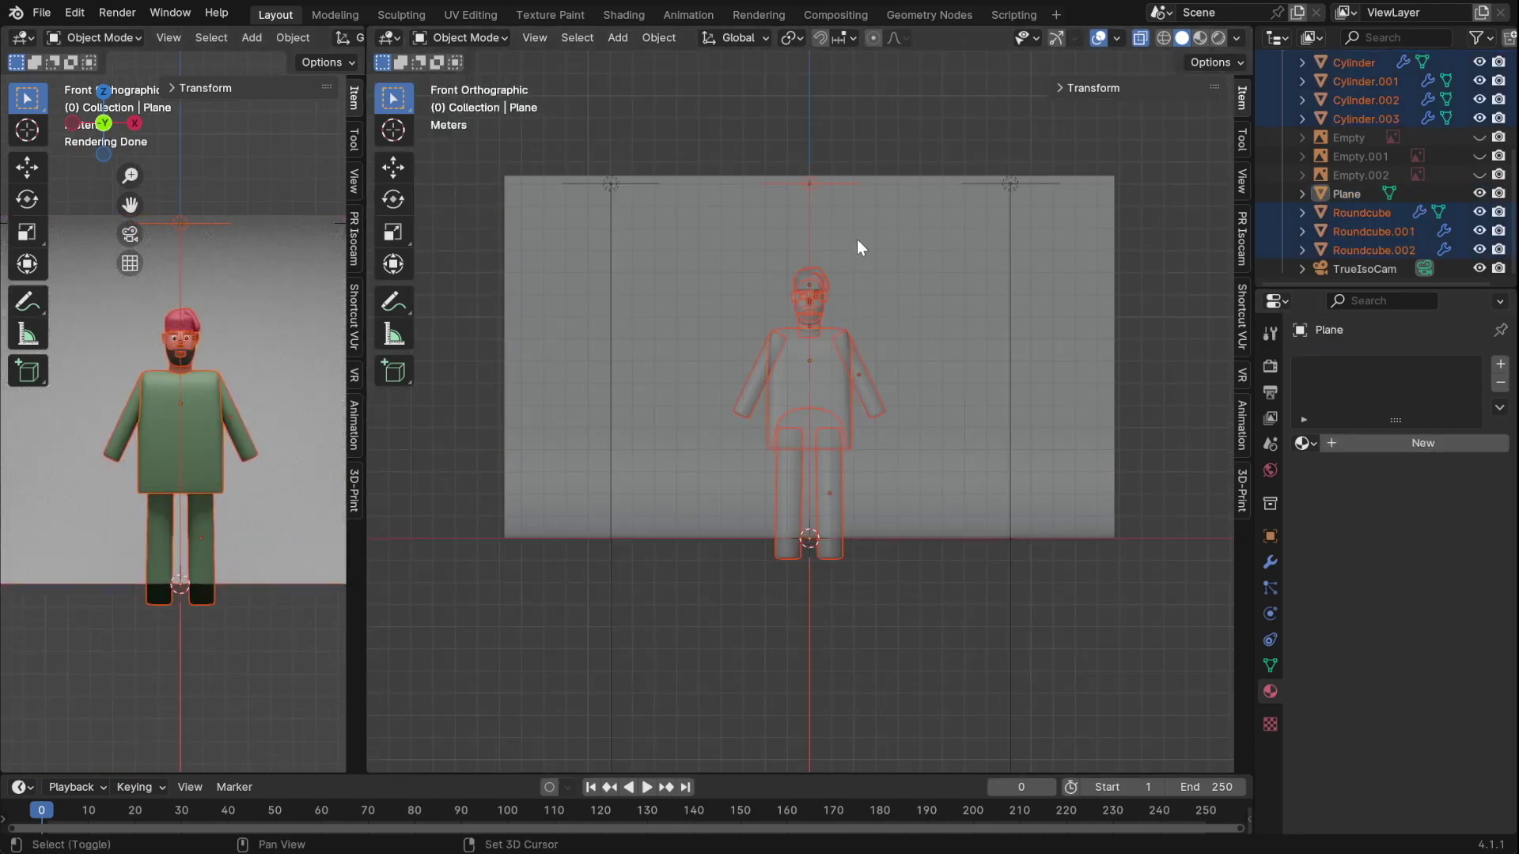
pyautogui.keyDown('shift'); pyautogui.click(824, 183); pyautogui.keyUp('shift')
pyautogui.scroll(2, 800, 259)
pyautogui.scroll(3, 771, 214)
pyautogui.scroll(3, 708, 107)
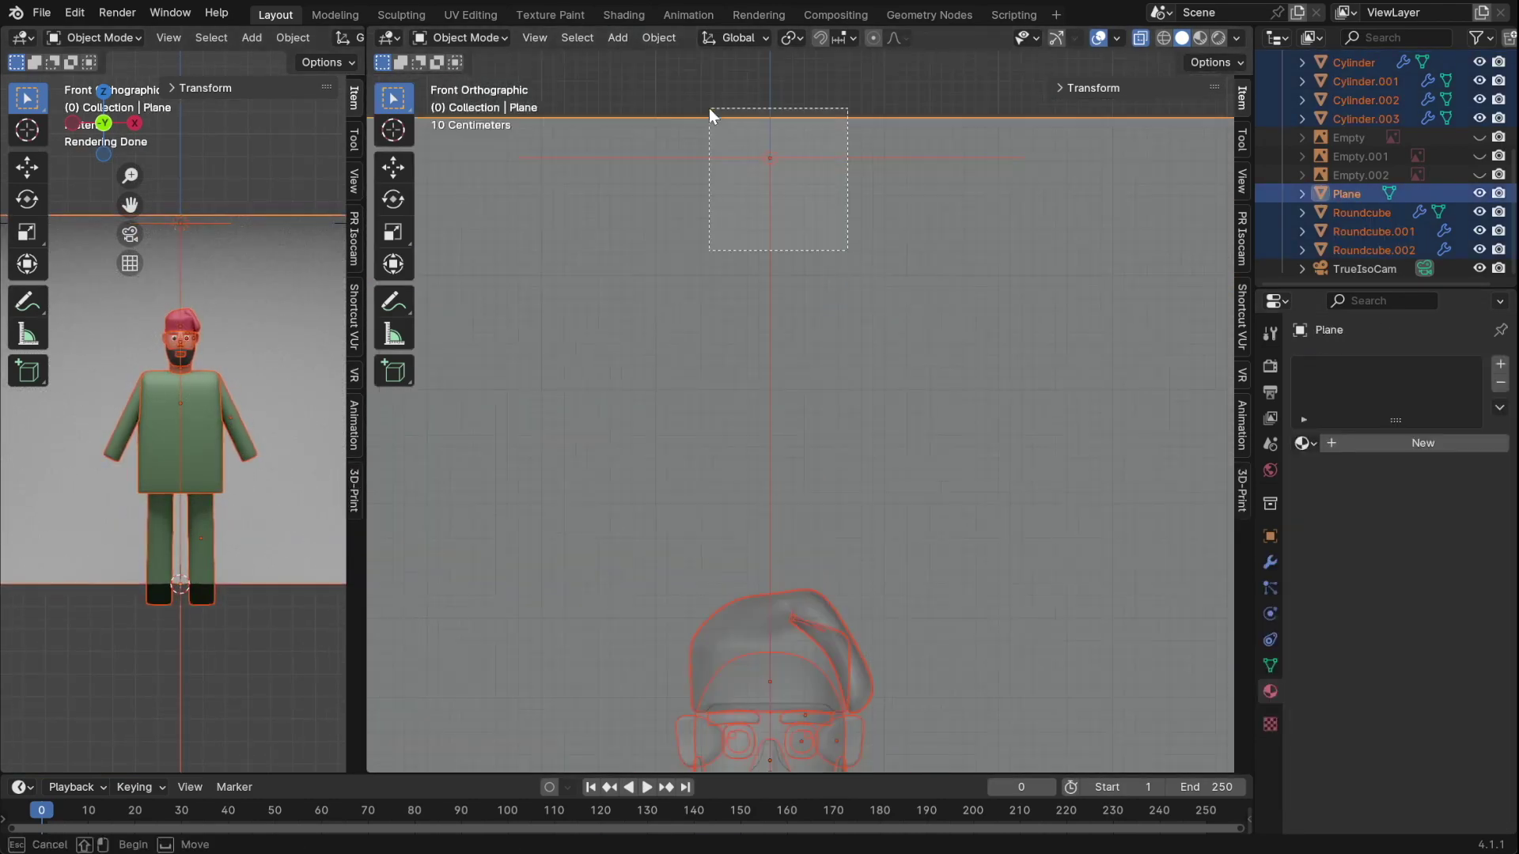
pyautogui.press('KP_Decimal')
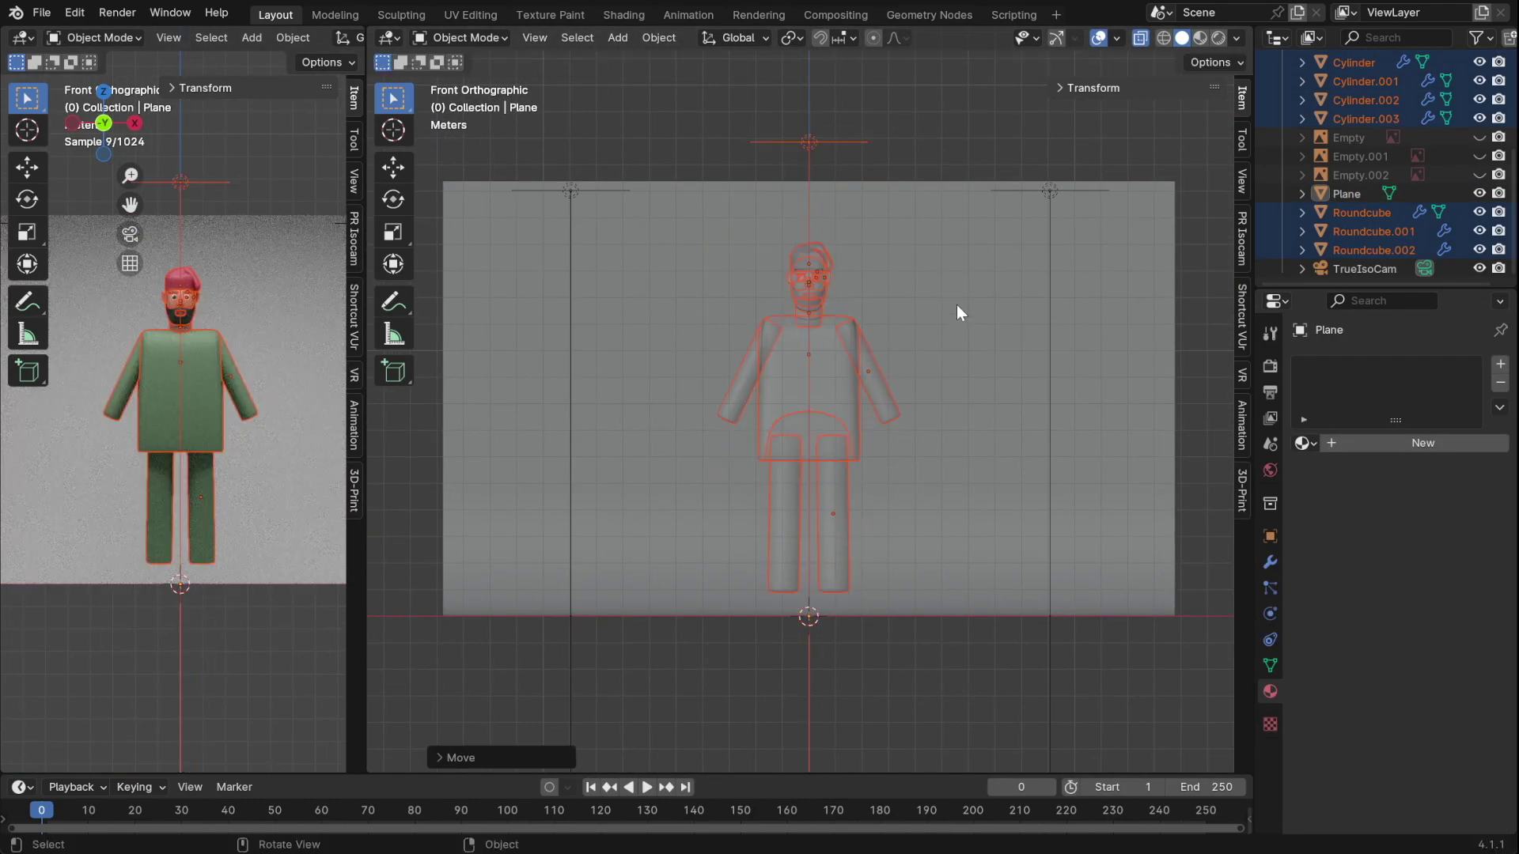
pyautogui.click(954, 315)
pyautogui.press('s')
pyautogui.click(853, 647)
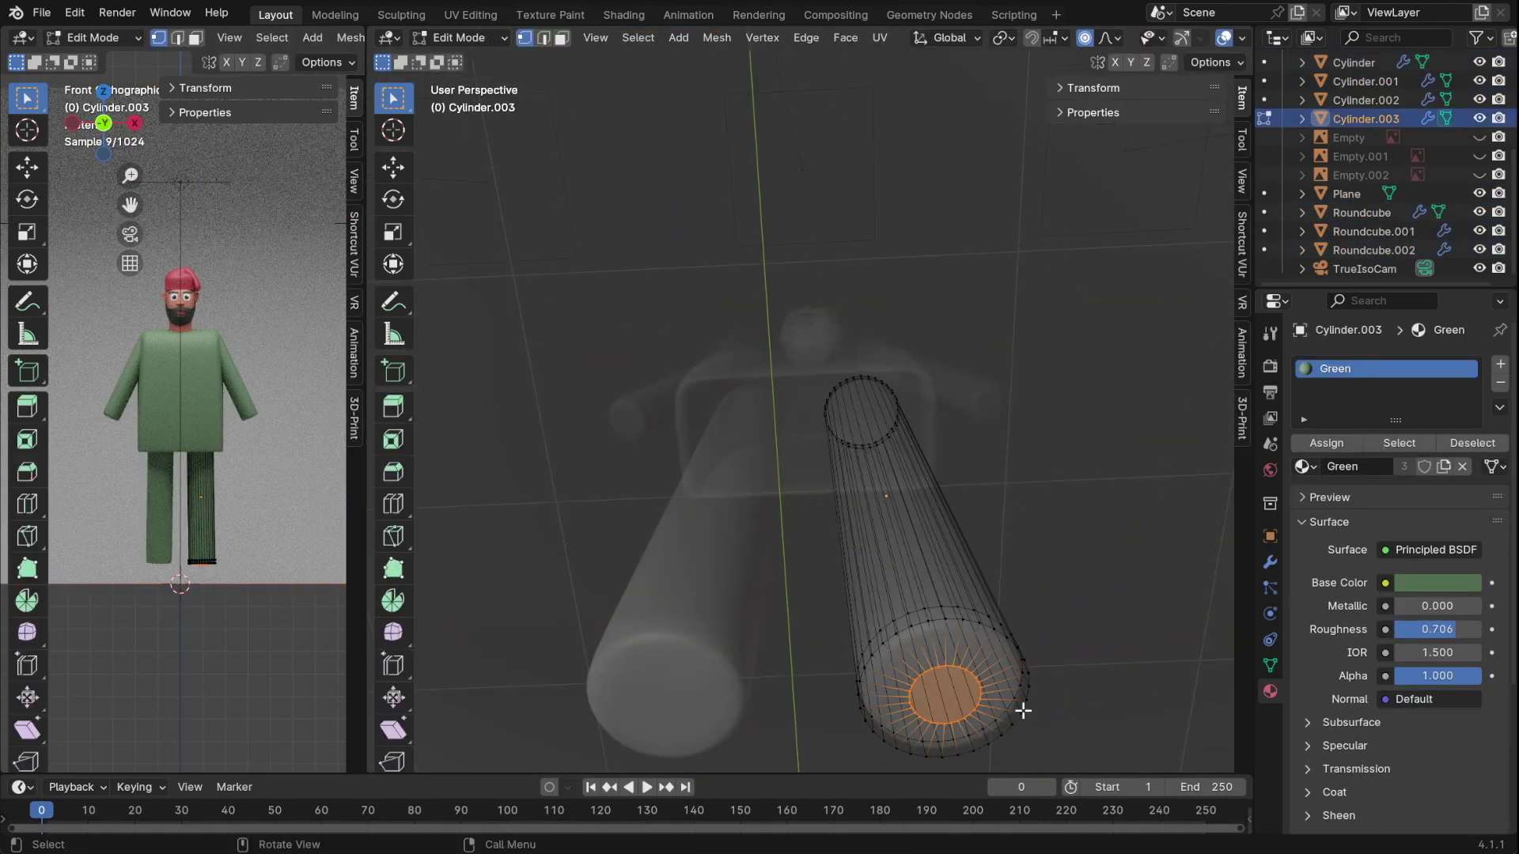
# - Inset the trouser-leg end face and extrude it downward into a boot
pyautogui.press('e')
pyautogui.rightClick(1023, 710)
pyautogui.press('i')
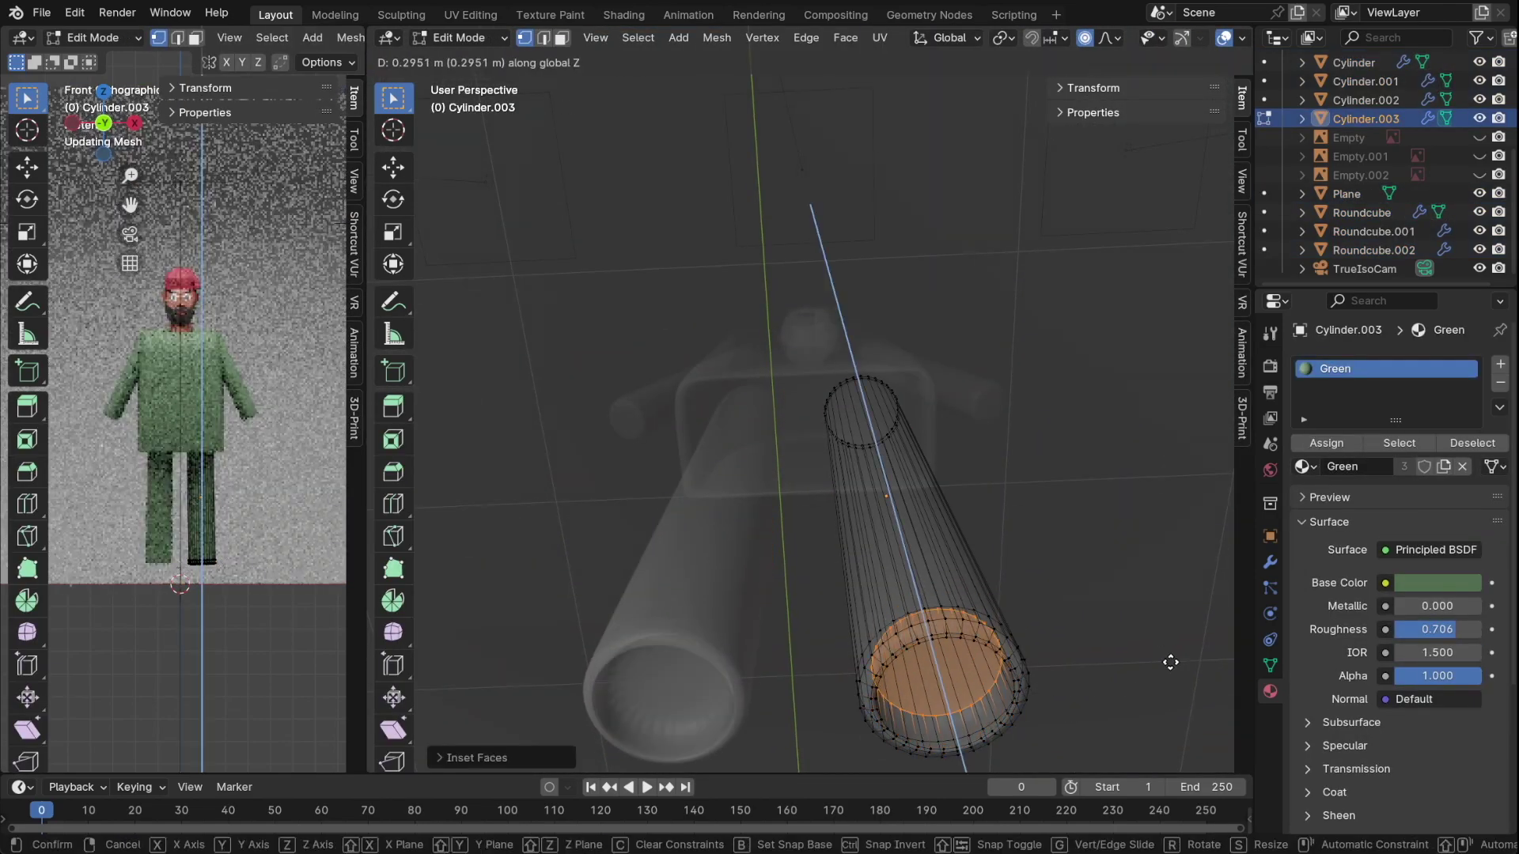
pyautogui.click(1129, 656)
pyautogui.press('e')
pyautogui.click(902, 617)
pyautogui.press('KP_1')
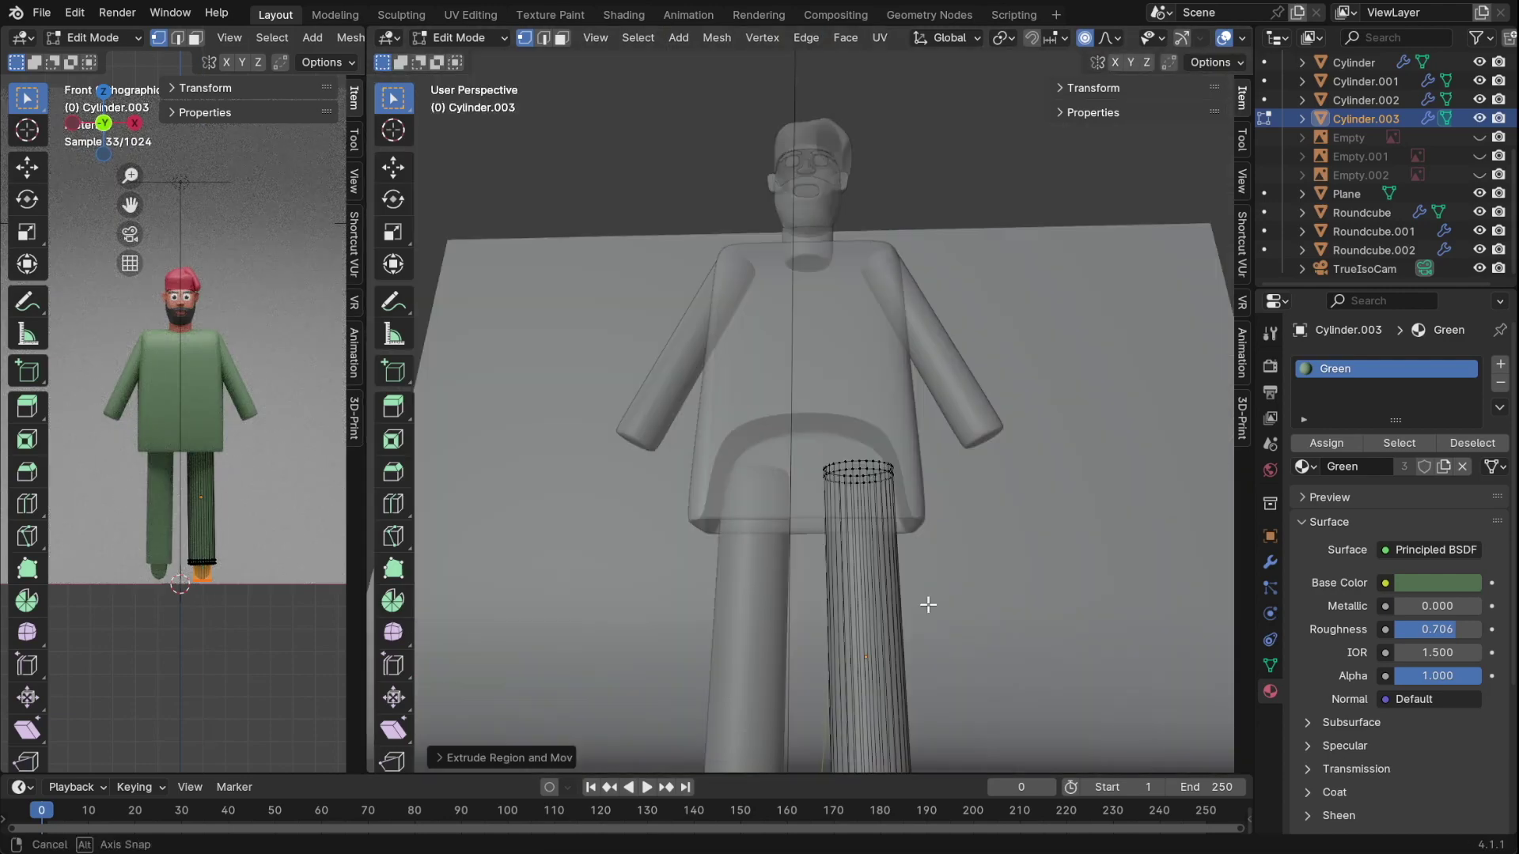
pyautogui.scroll(3, 928, 556)
# - Loop-cut the boot, separate its faces into their own object, and save
pyautogui.hotkey('ctrl', 'r')
pyautogui.click(928, 555)
pyautogui.moveTo(928, 555); pyautogui.dragTo(935, 441, button='middle')
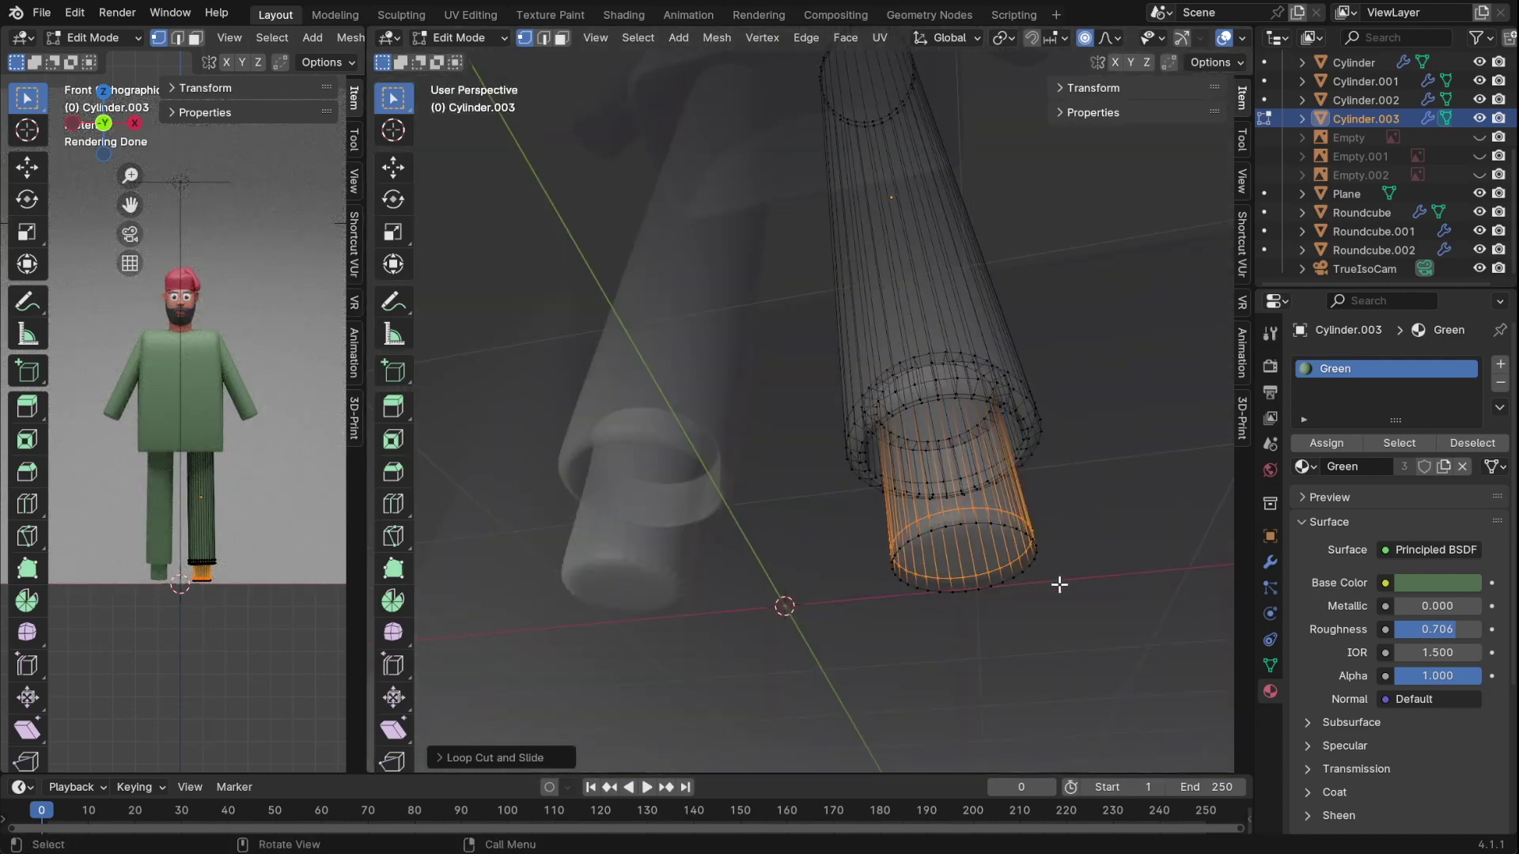
pyautogui.press('KP_1')
pyautogui.click(965, 647)
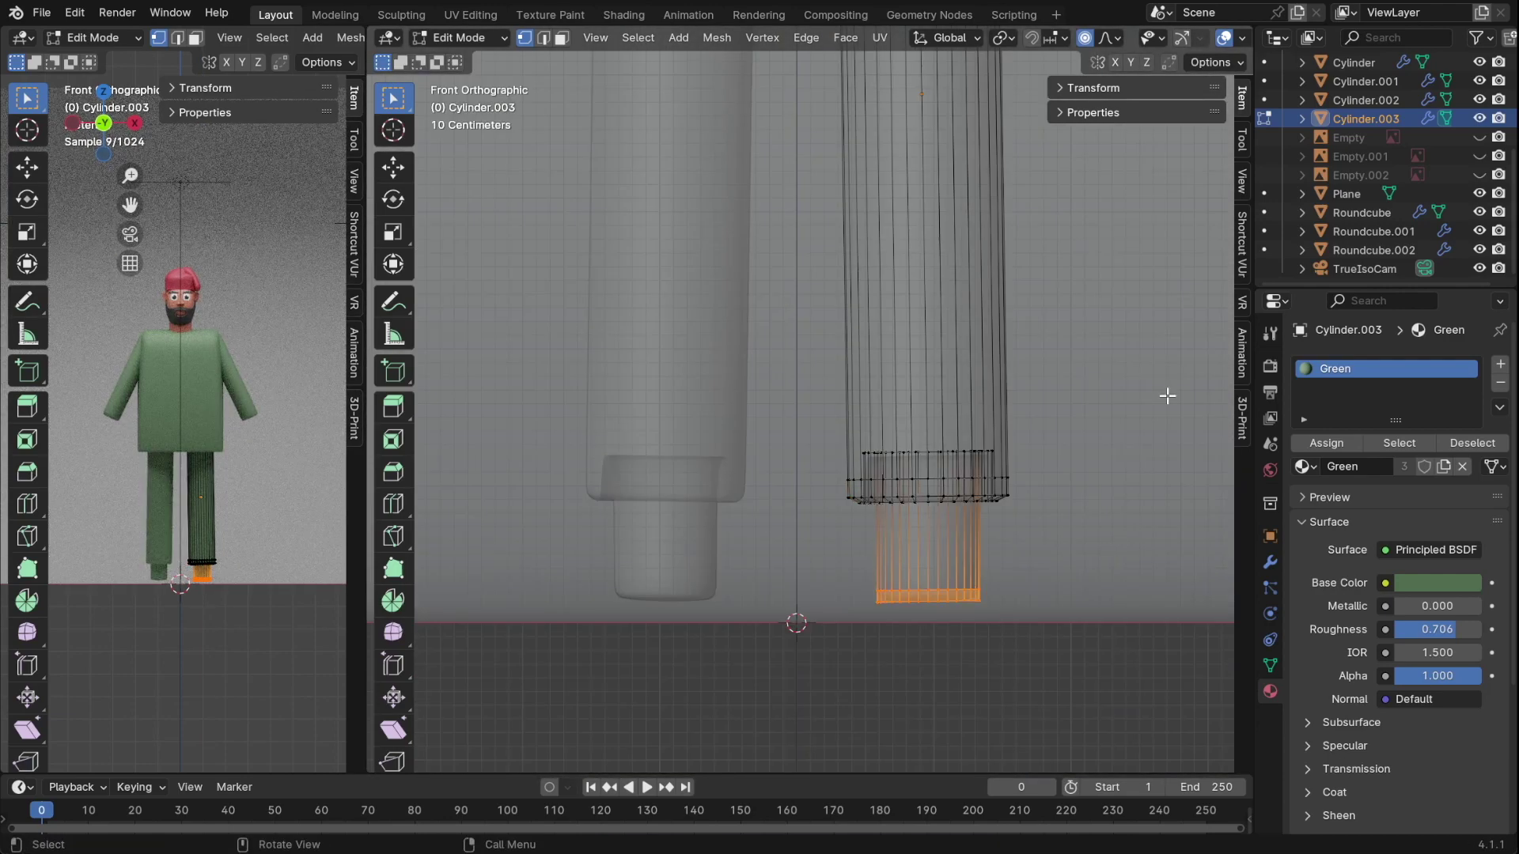
pyautogui.press('p')
pyautogui.press('Tab')
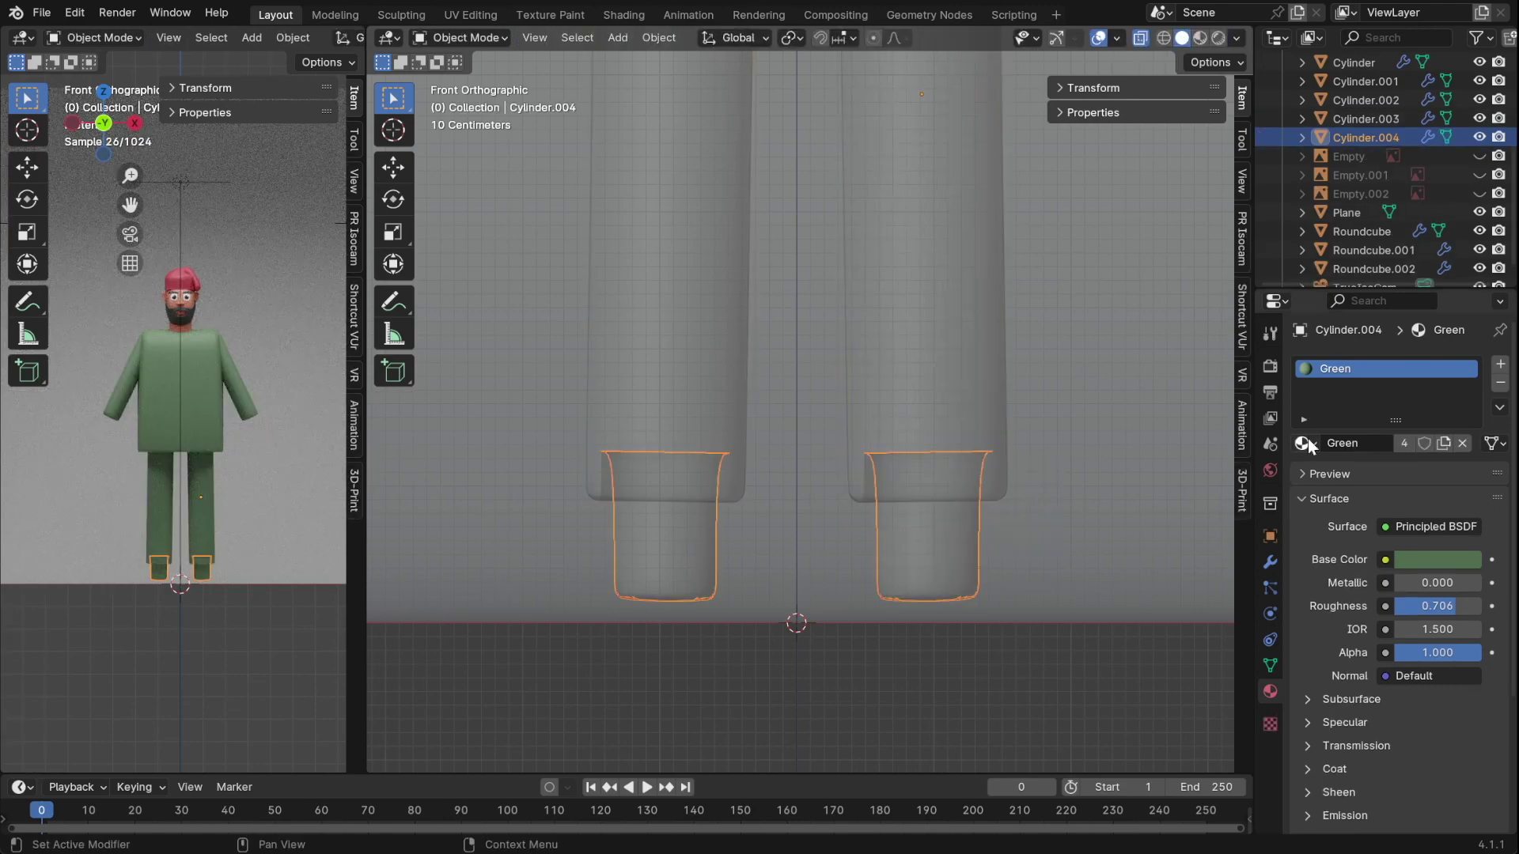
pyautogui.hotkey('ctrl', 's')
pyautogui.scroll(-4, 773, 223)
pyautogui.scroll(-3, 1068, 487)
# - Add a Round Cube and shade it smooth
pyautogui.hotkey('shift', 'a')
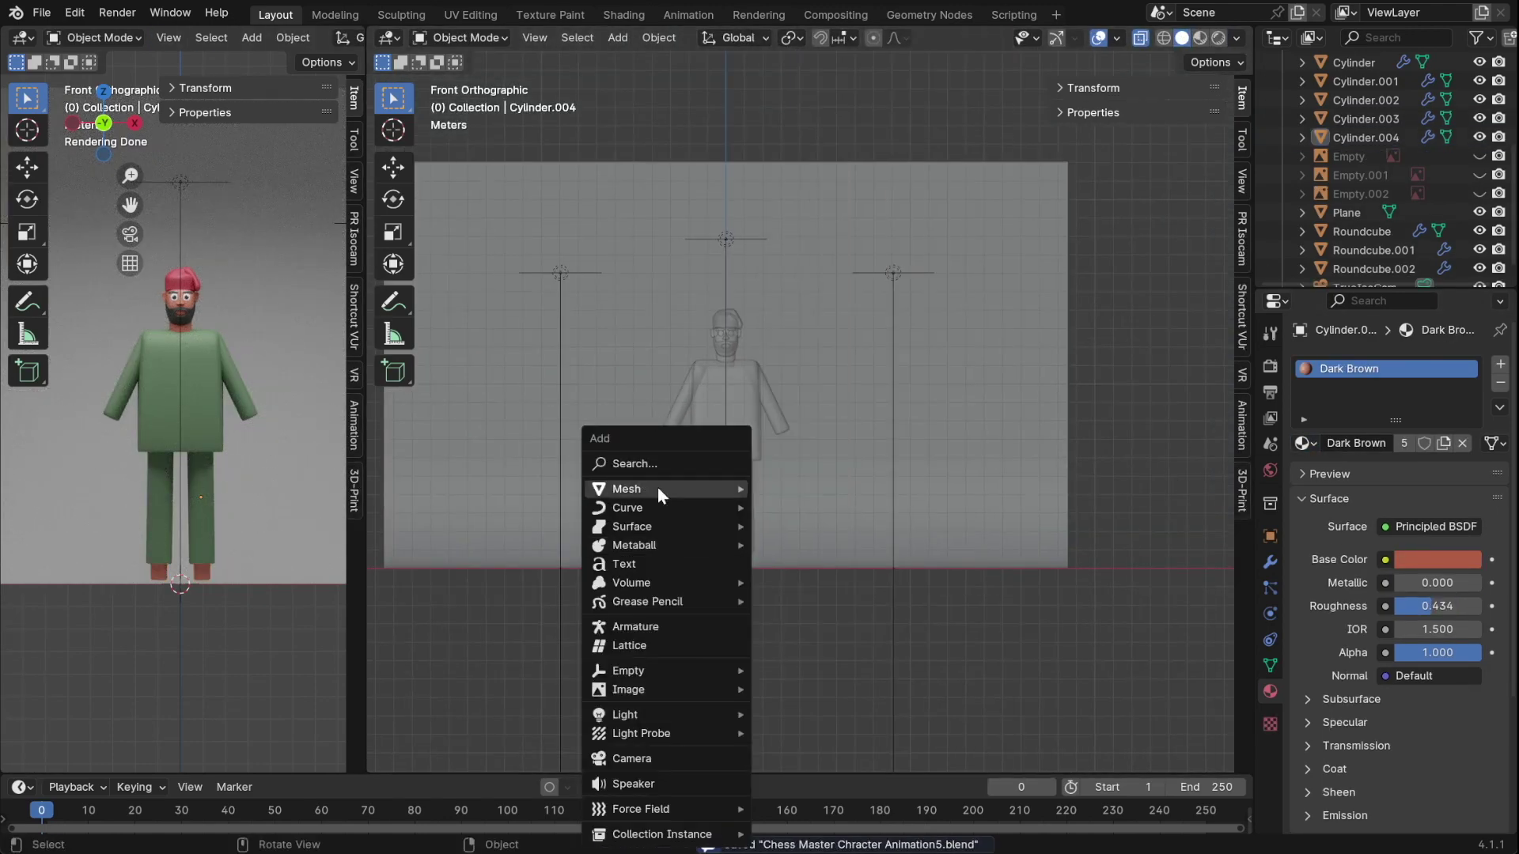
pyautogui.click(856, 336)
pyautogui.click(490, 757)
pyautogui.scroll(1, 725, 612)
pyautogui.scroll(3, 712, 554)
pyautogui.rightClick(707, 518)
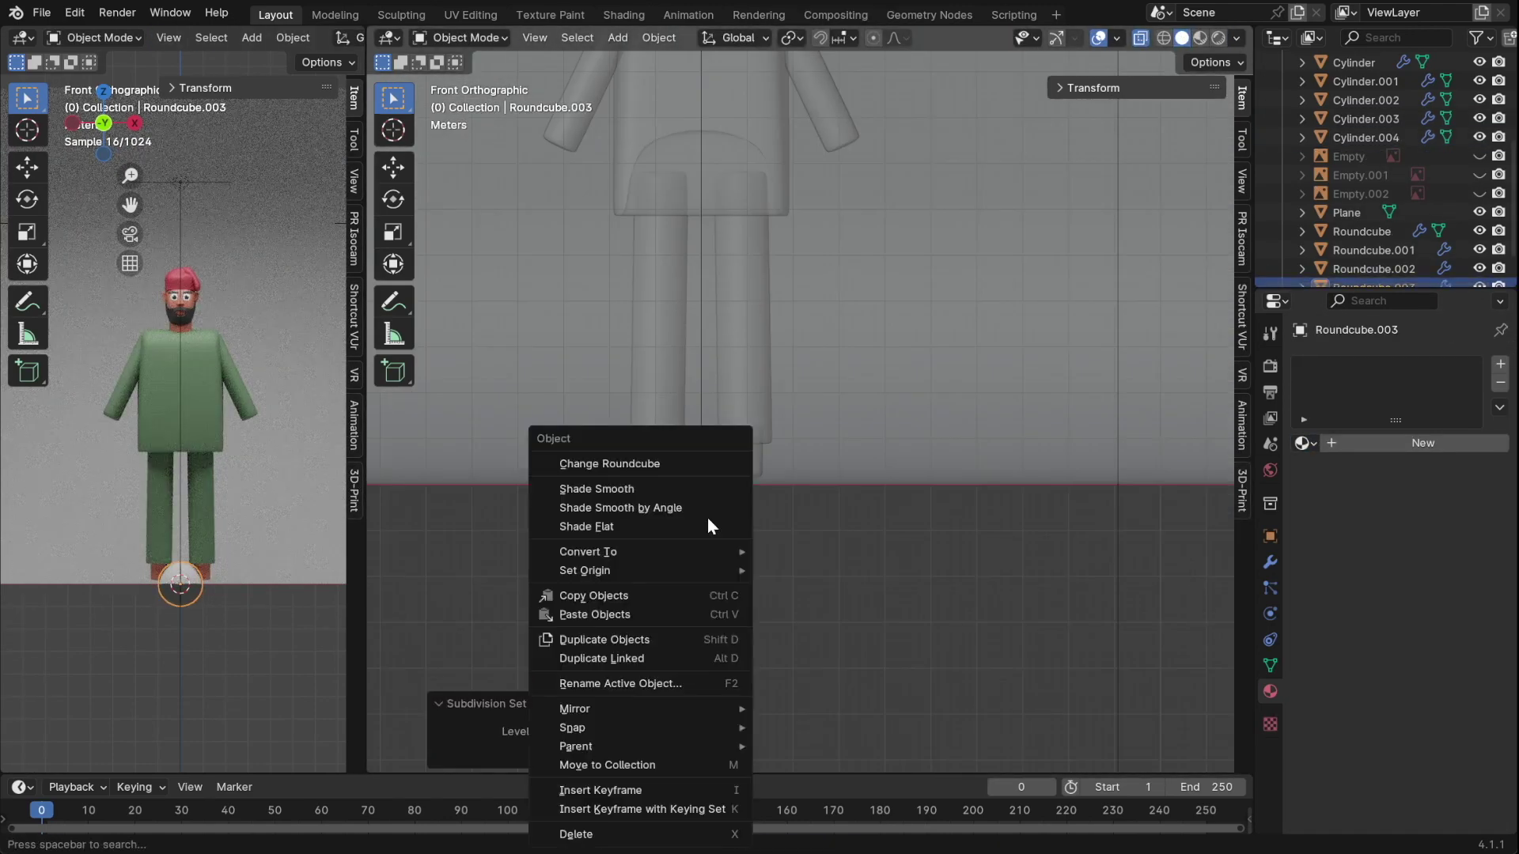
pyautogui.click(538, 488)
# - Raise the ball vertically to hand height
pyautogui.press('g')
pyautogui.press('z')
pyautogui.click(925, 620)
pyautogui.press('g')
pyautogui.press('x')
pyautogui.click(983, 475)
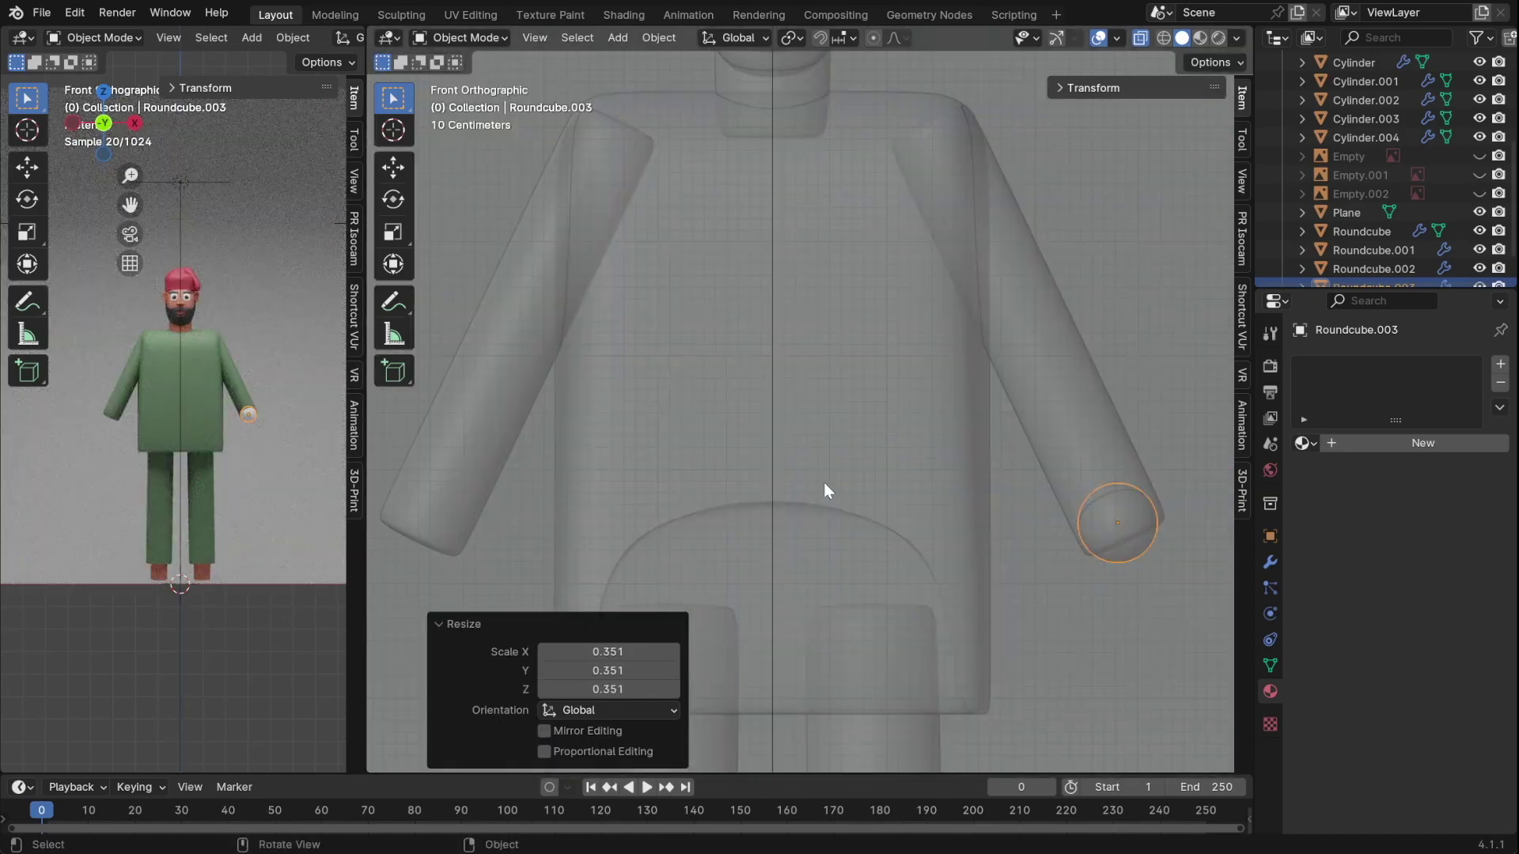
# - Shrink the ball to about a third and place it at the arm's end
pyautogui.press('KP_3')
pyautogui.press('g')
pyautogui.press('y')
pyautogui.click(852, 537)
pyautogui.press('KP_1')
pyautogui.scroll(2, 862, 552)
pyautogui.press('g')
pyautogui.press('x')
pyautogui.click(929, 603)
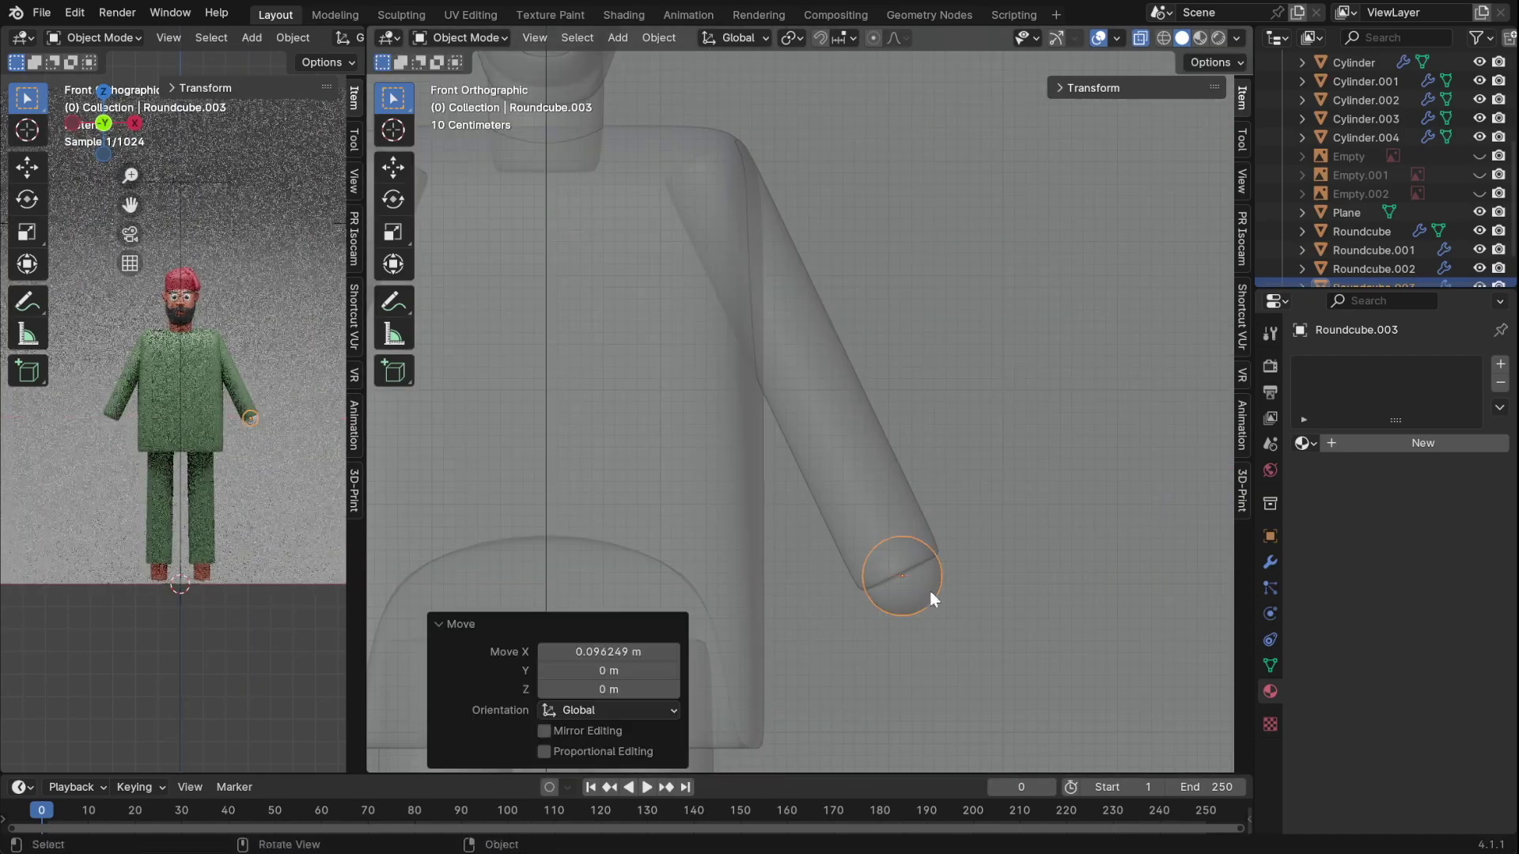
# - Duplicate the hand ball onto the other arm and save
pyautogui.hotkey('shift', 'd')
pyautogui.scroll(-3, 870, 570)
pyautogui.press('x')
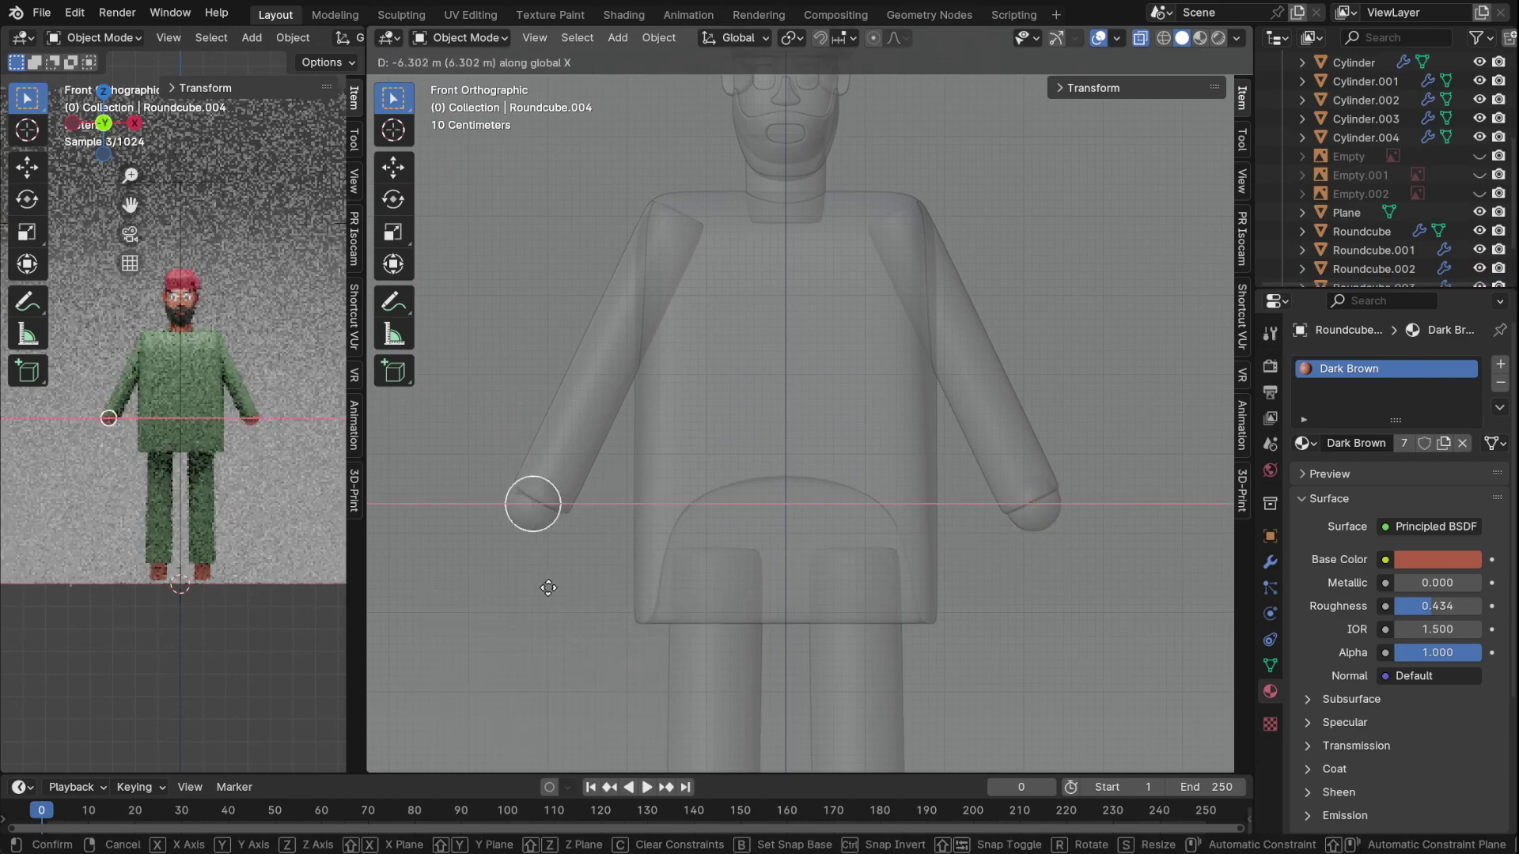
pyautogui.click(554, 585)
pyautogui.scroll(-3, 742, 488)
pyautogui.hotkey('ctrl', 's')
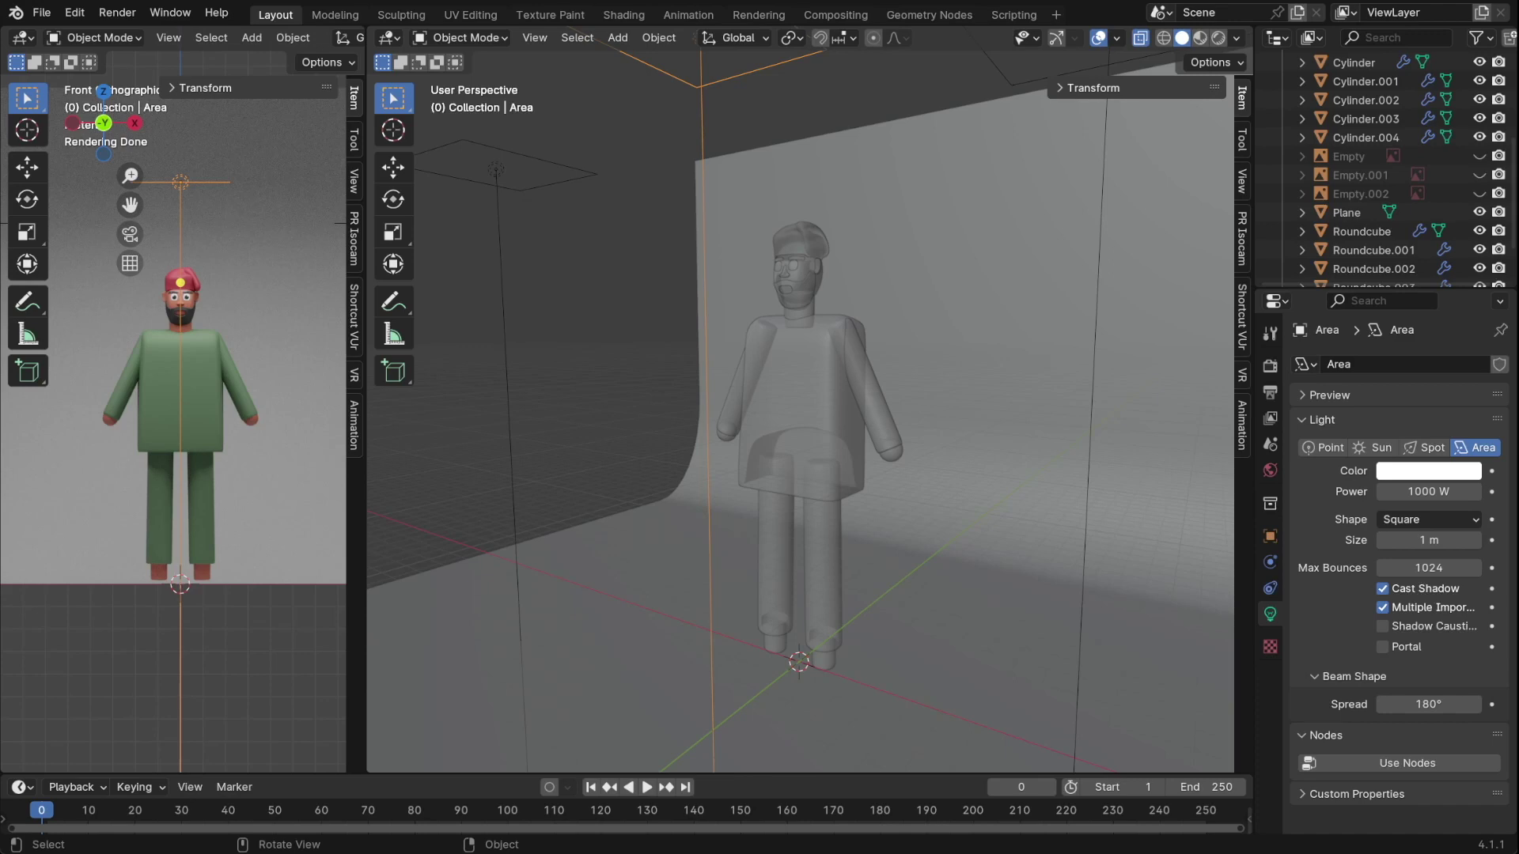
# - Add a Round Cube near the feet with 4 arc divisions and odd axis alignment
pyautogui.press('KP_1')
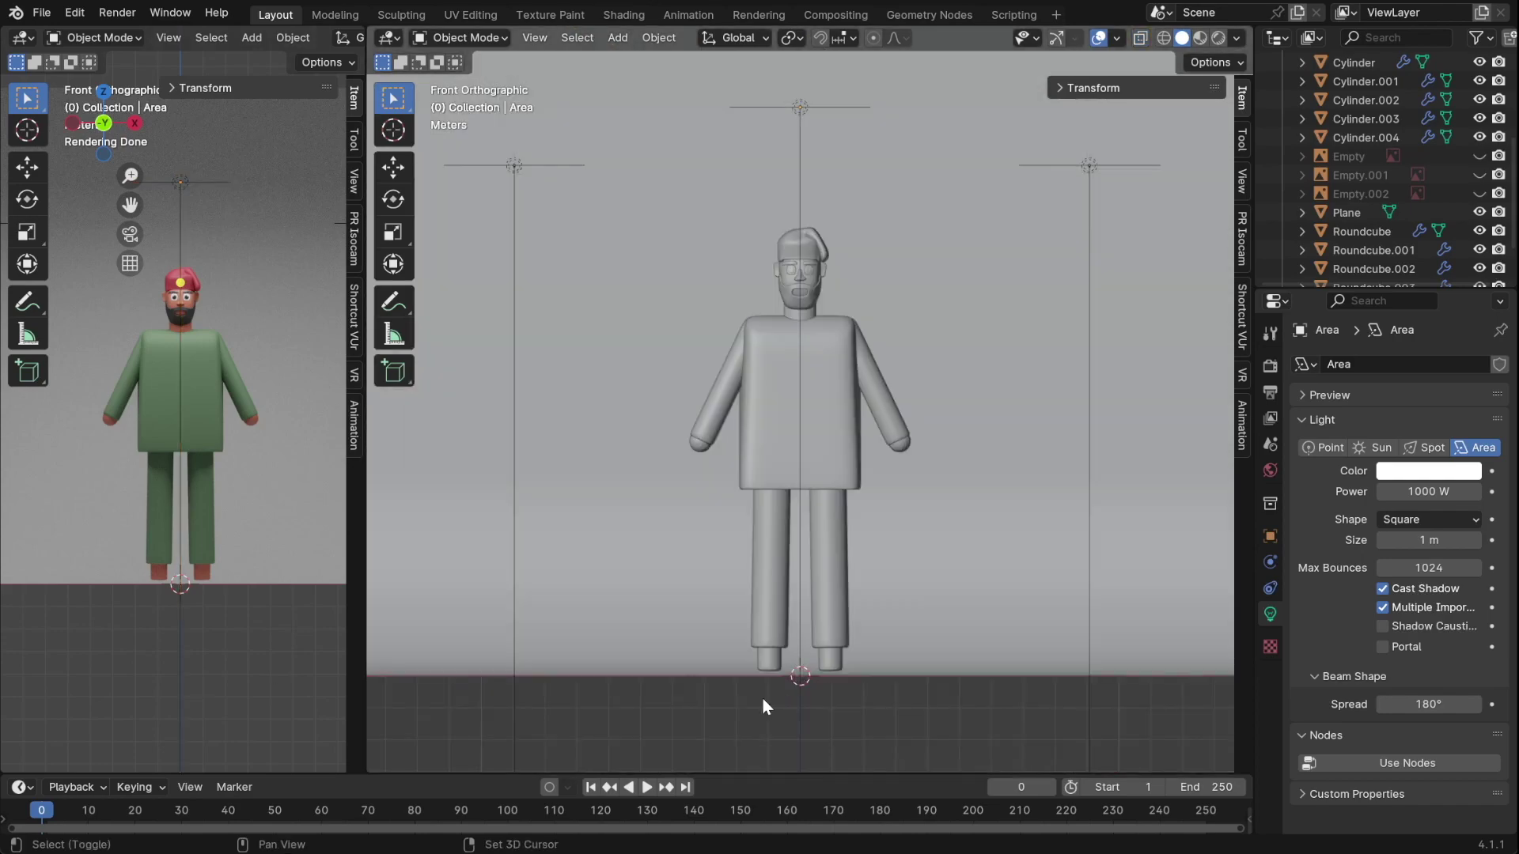
pyautogui.scroll(4, 791, 475)
pyautogui.hotkey('shift', 'a')
pyautogui.click(927, 349)
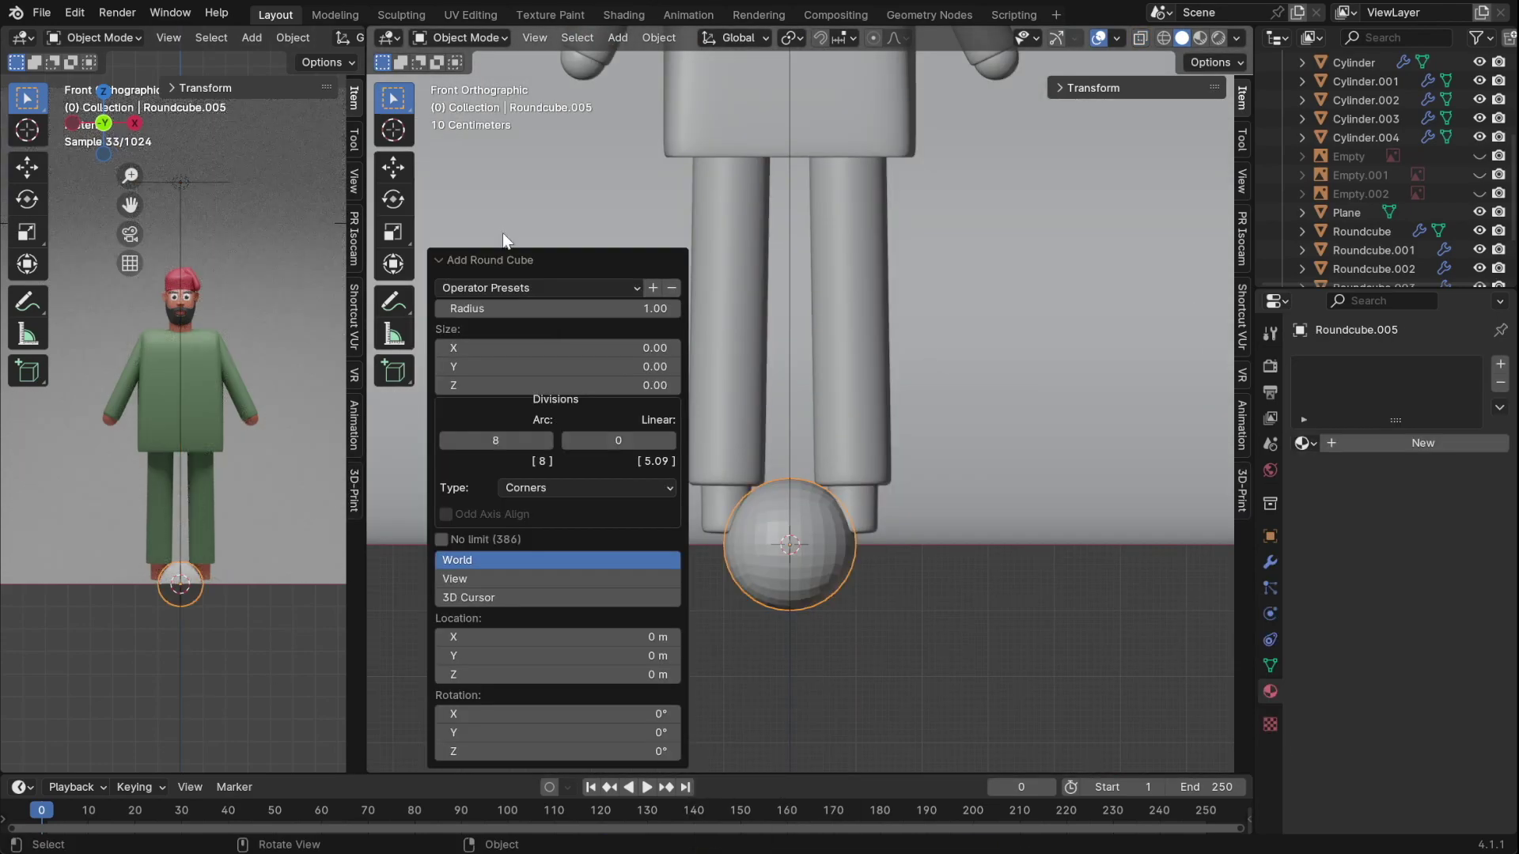
pyautogui.moveTo(525, 439); pyautogui.dragTo(859, 630)
pyautogui.hotkey('ctrl', '2')
pyautogui.scroll(2, 842, 517)
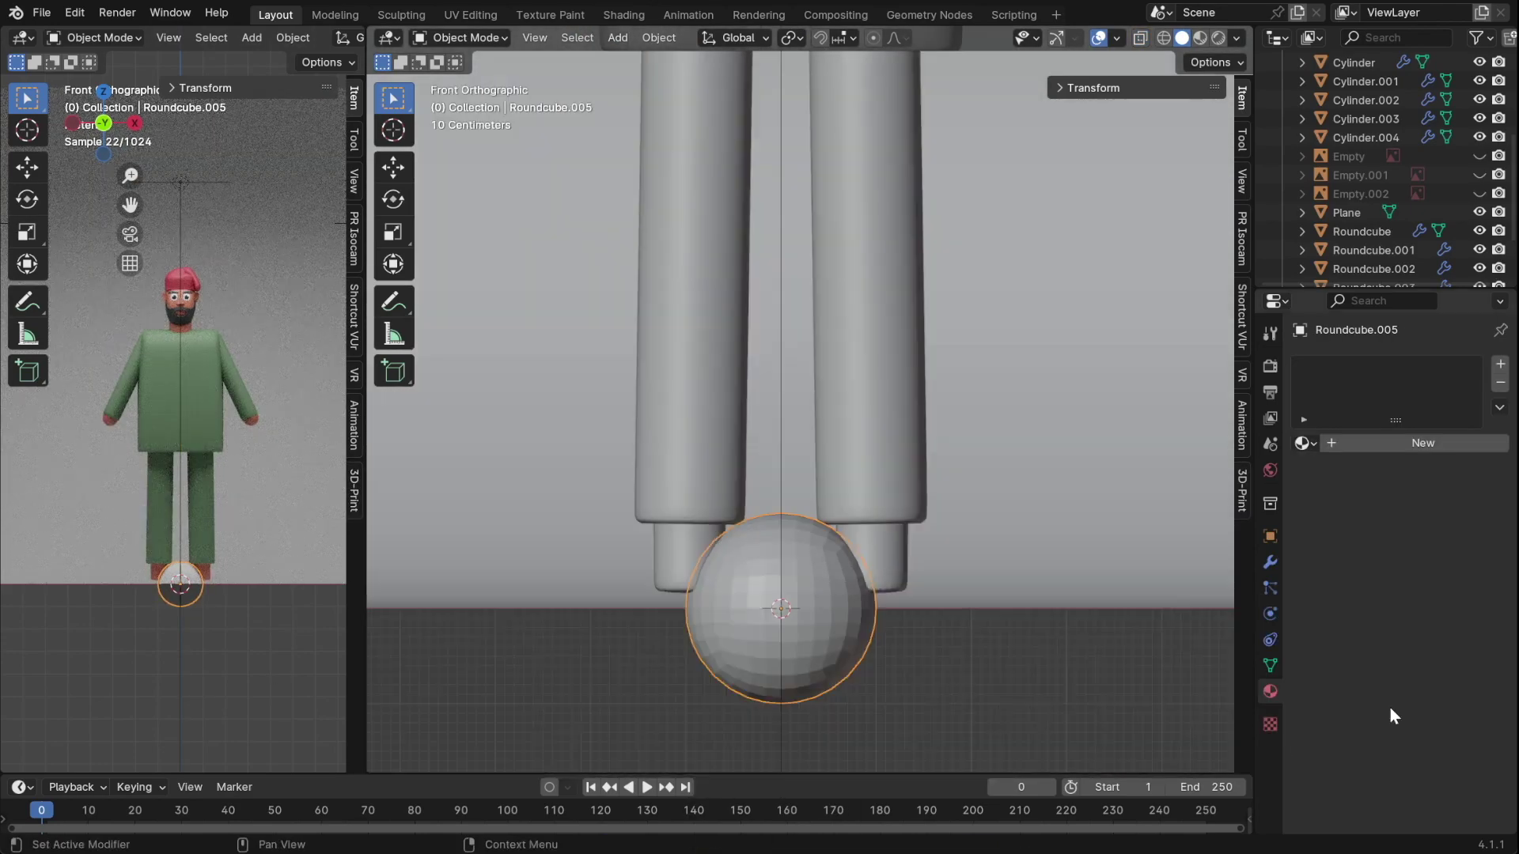
pyautogui.hotkey('ctrl', 'z')
pyautogui.hotkey('ctrl', 'z')
pyautogui.hotkey('shift', 'a')
pyautogui.click(928, 336)
pyautogui.click(559, 495)
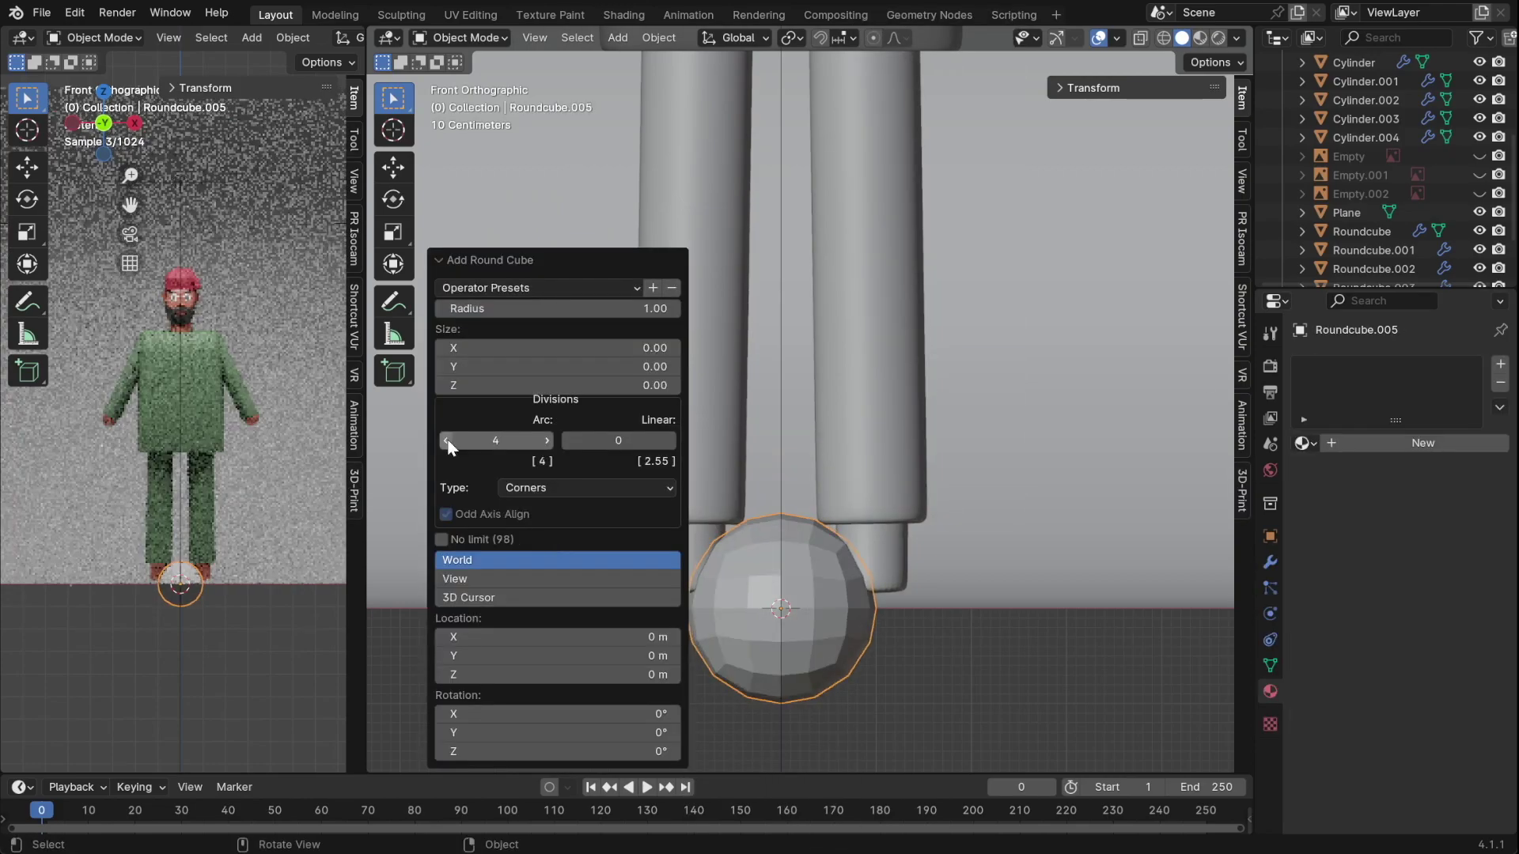
pyautogui.click(559, 563)
# - Delete the round cube's lower half in X-ray, leaving a dome
pyautogui.press('Tab')
pyautogui.hotkey('ctrl', 's')
pyautogui.hotkey('alt', 'z')
pyautogui.moveTo(633, 613); pyautogui.dragTo(965, 720)
pyautogui.press('x')
pyautogui.click(834, 546)
pyautogui.moveTo(871, 649); pyautogui.dragTo(1010, 637, button='middle')
pyautogui.press('KP_1')
pyautogui.press('g')
pyautogui.press('y')
pyautogui.click(942, 630)
# - Stretch the dome's front vertices forward along Y into a toe
pyautogui.press('g')
pyautogui.press('y')
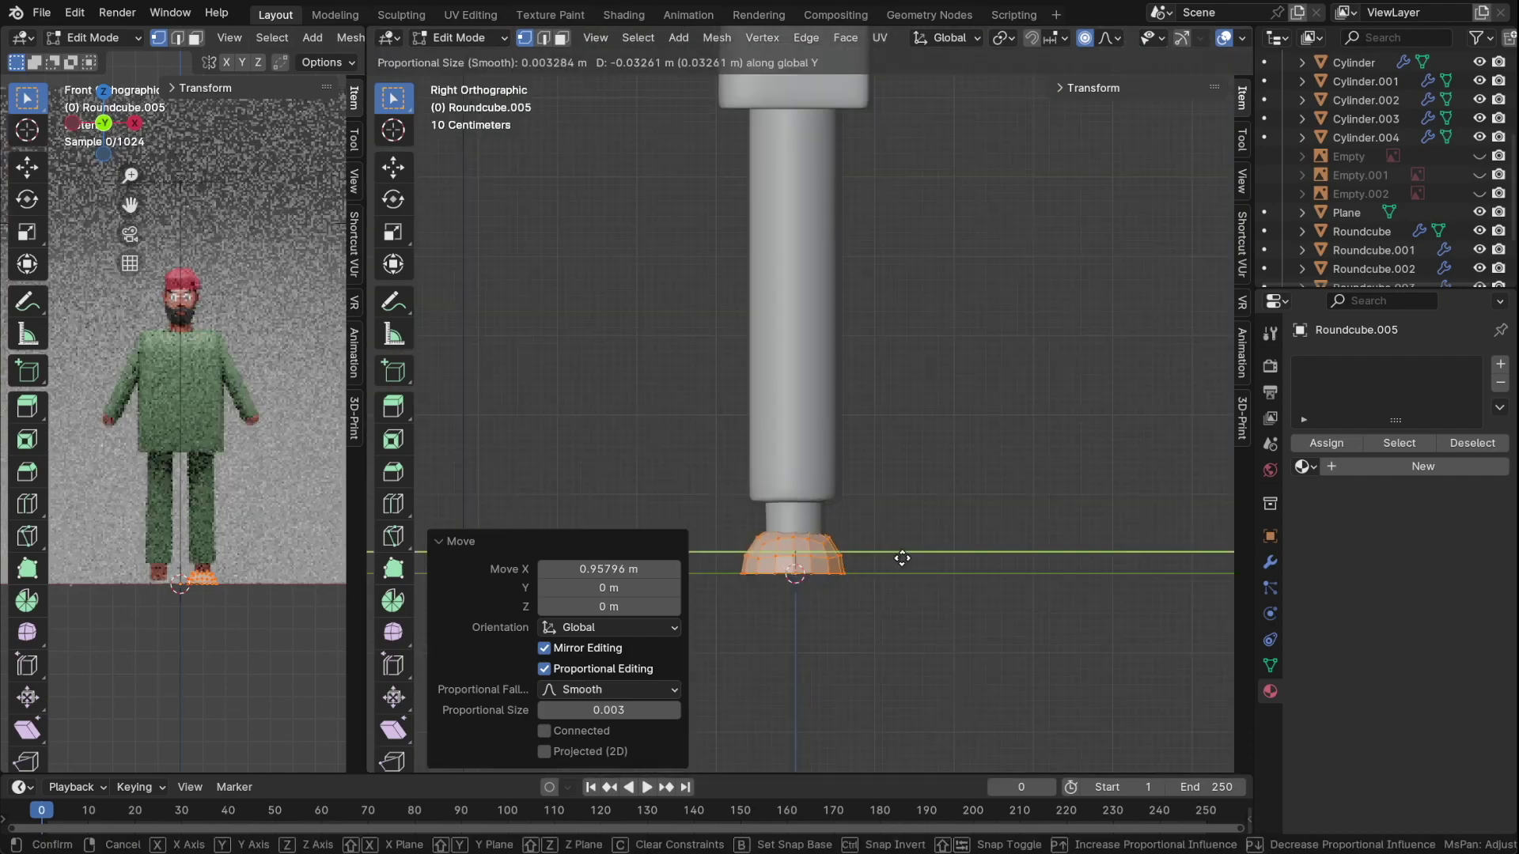
pyautogui.click(898, 553)
pyautogui.moveTo(898, 553); pyautogui.dragTo(869, 502, button='middle')
pyautogui.press('KP_3')
pyautogui.press('g')
pyautogui.press('y')
pyautogui.click(1026, 618)
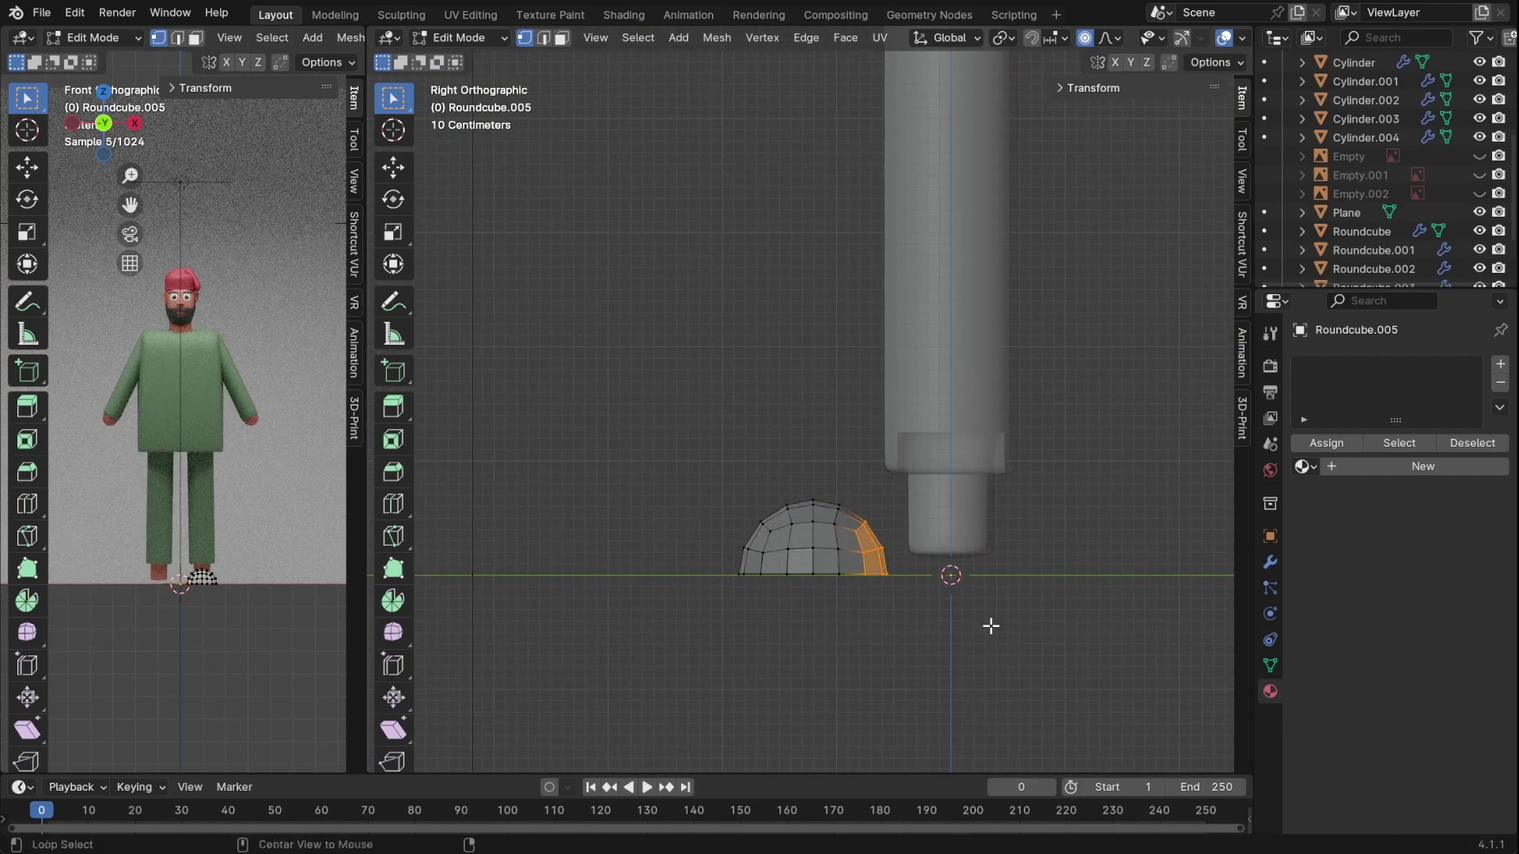
pyautogui.press('Tab')
pyautogui.moveTo(1046, 580); pyautogui.dragTo(940, 593, button='middle')
# - Add Subdivision smoothing and a horizontal loop cut, raising the shoe's top loop
pyautogui.hotkey('ctrl', '2')
pyautogui.press('Tab')
pyautogui.press('KP_3')
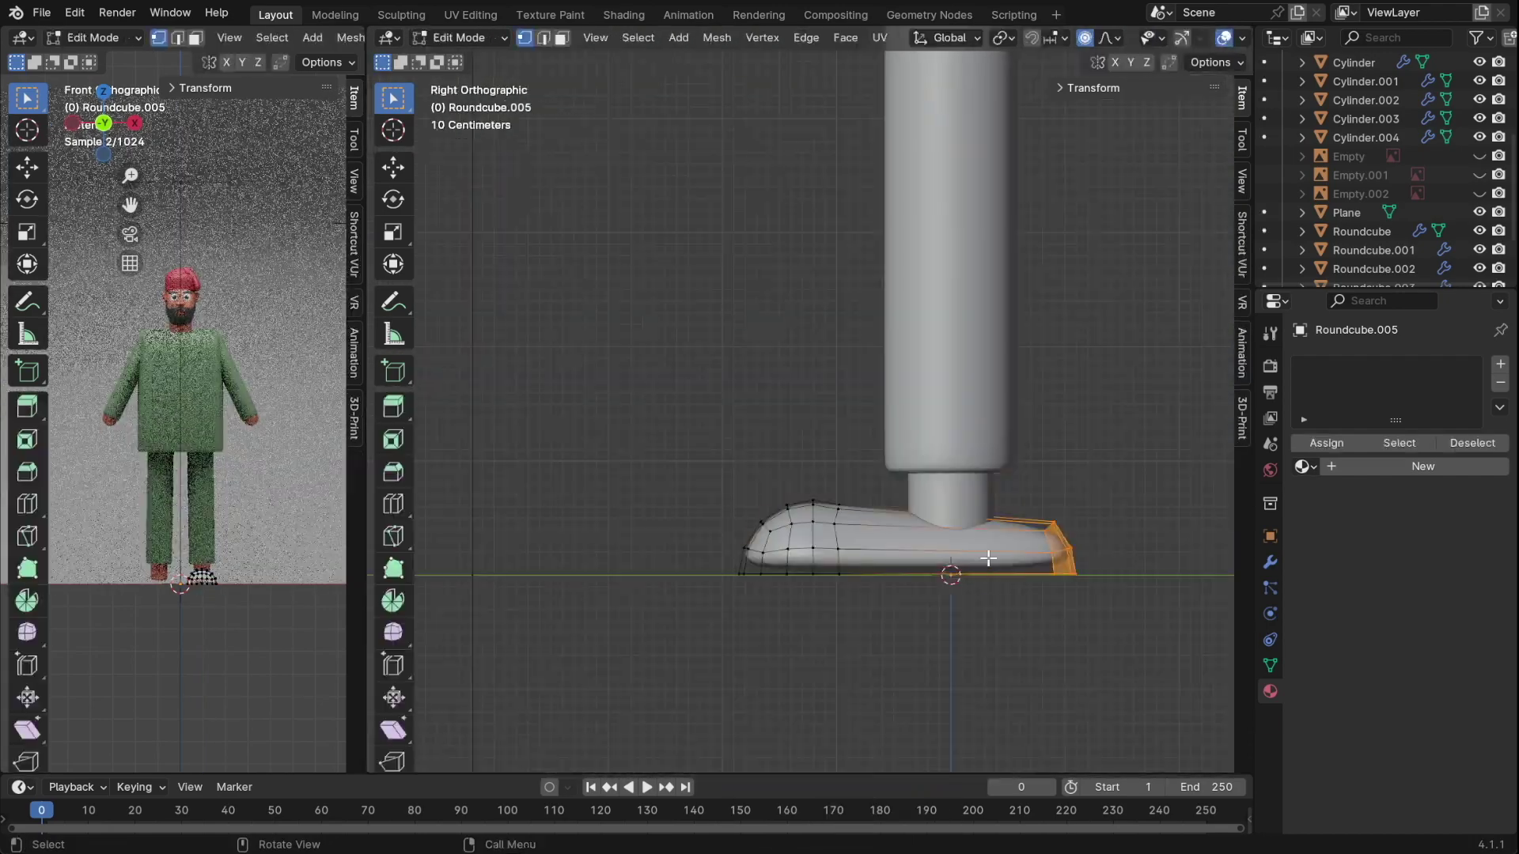
pyautogui.keyDown('shift'); pyautogui.moveTo(888, 682); pyautogui.dragTo(758, 585, button='middle'); pyautogui.keyUp('shift')
pyautogui.hotkey('ctrl', 'r')
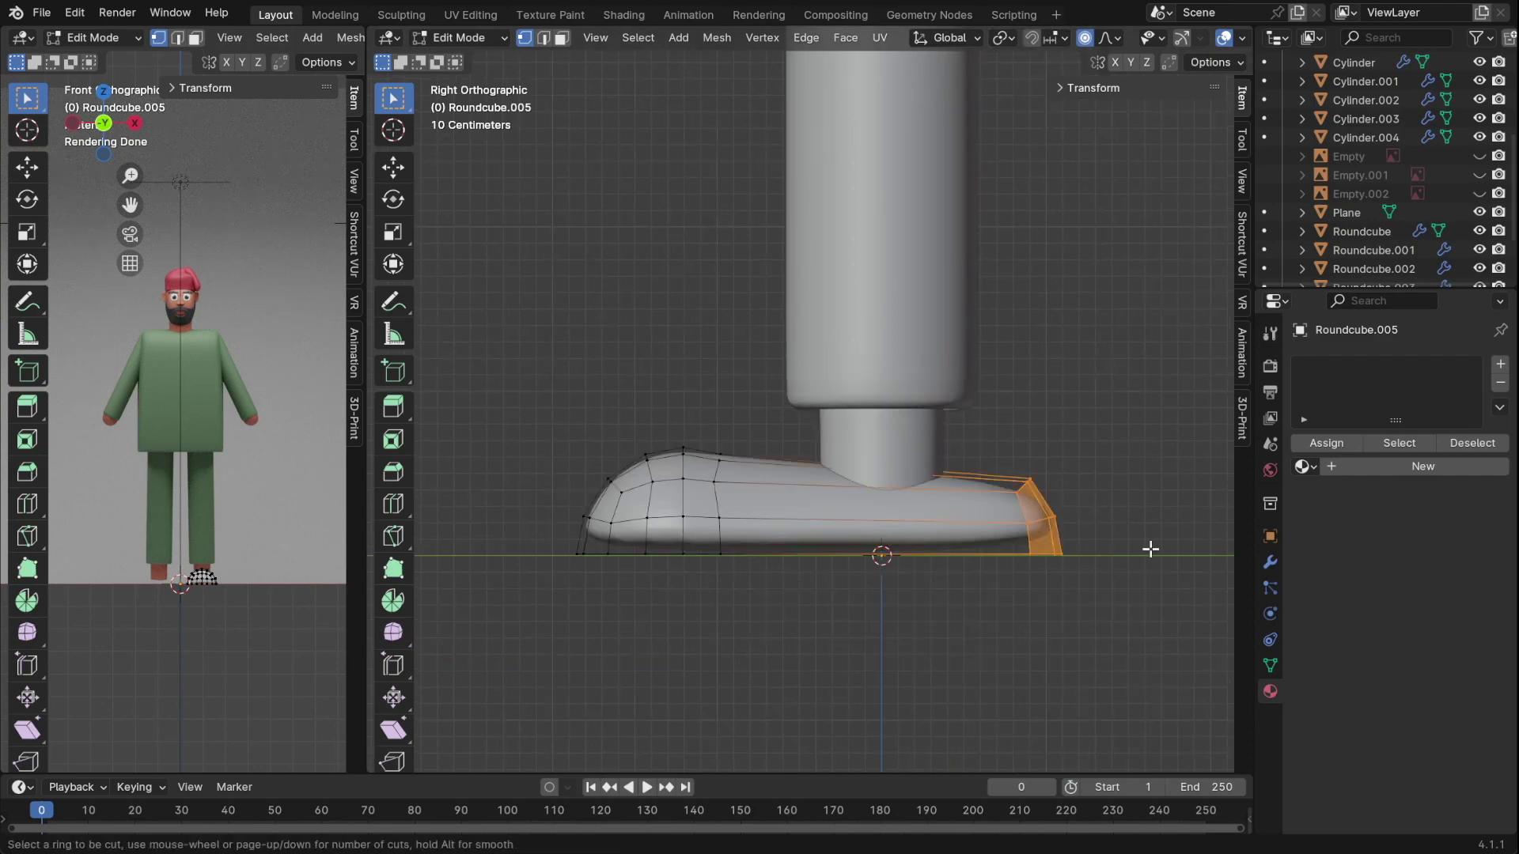
pyautogui.click(735, 443)
pyautogui.press('g')
pyautogui.press('z')
pyautogui.click(1061, 491)
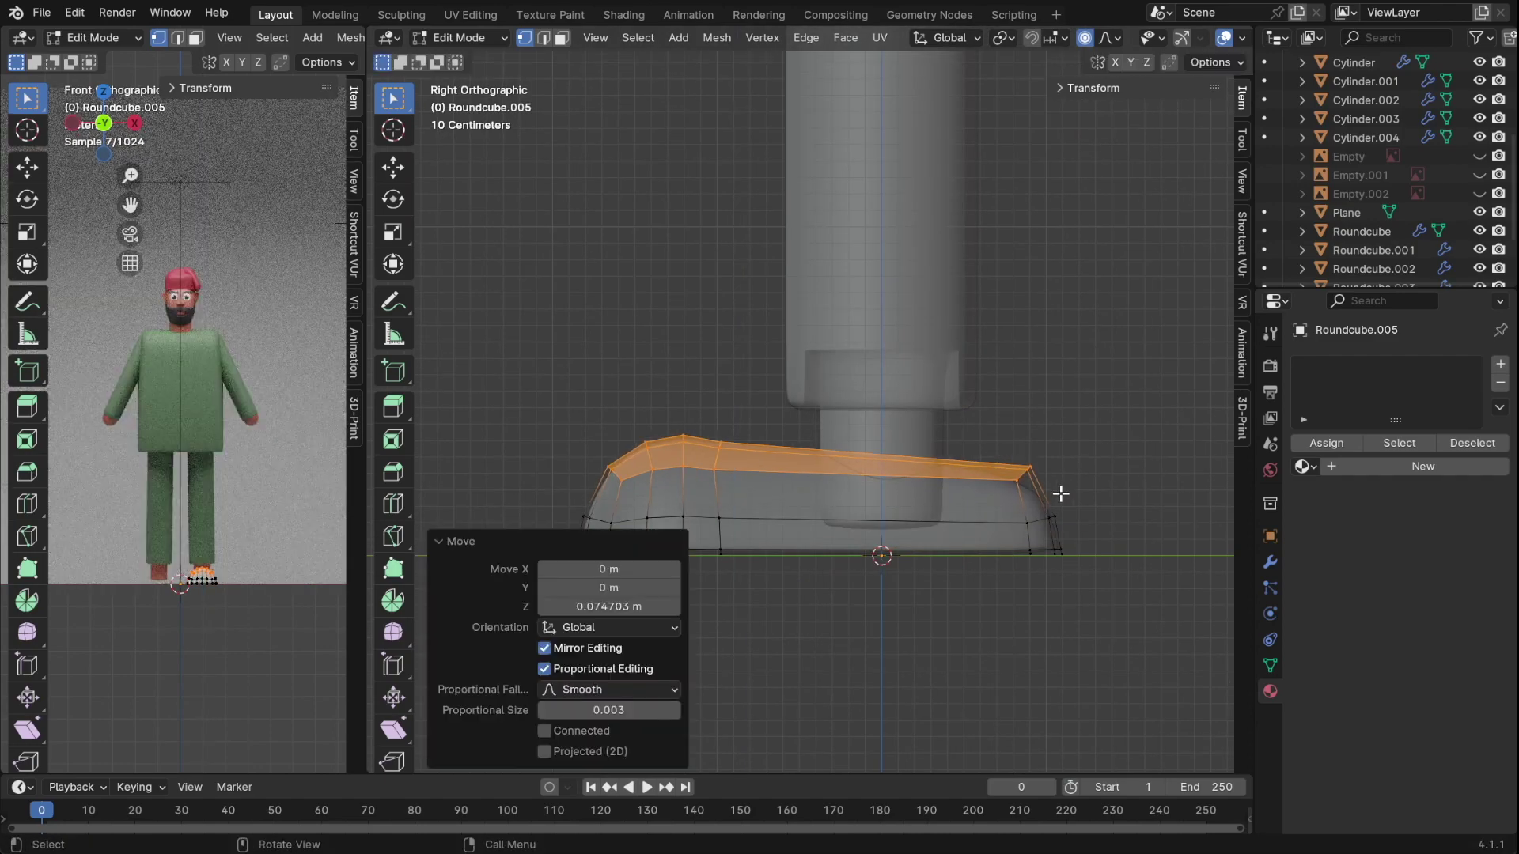
pyautogui.hotkey('ctrl', 'z')
pyautogui.press('Escape')
pyautogui.click(1063, 469)
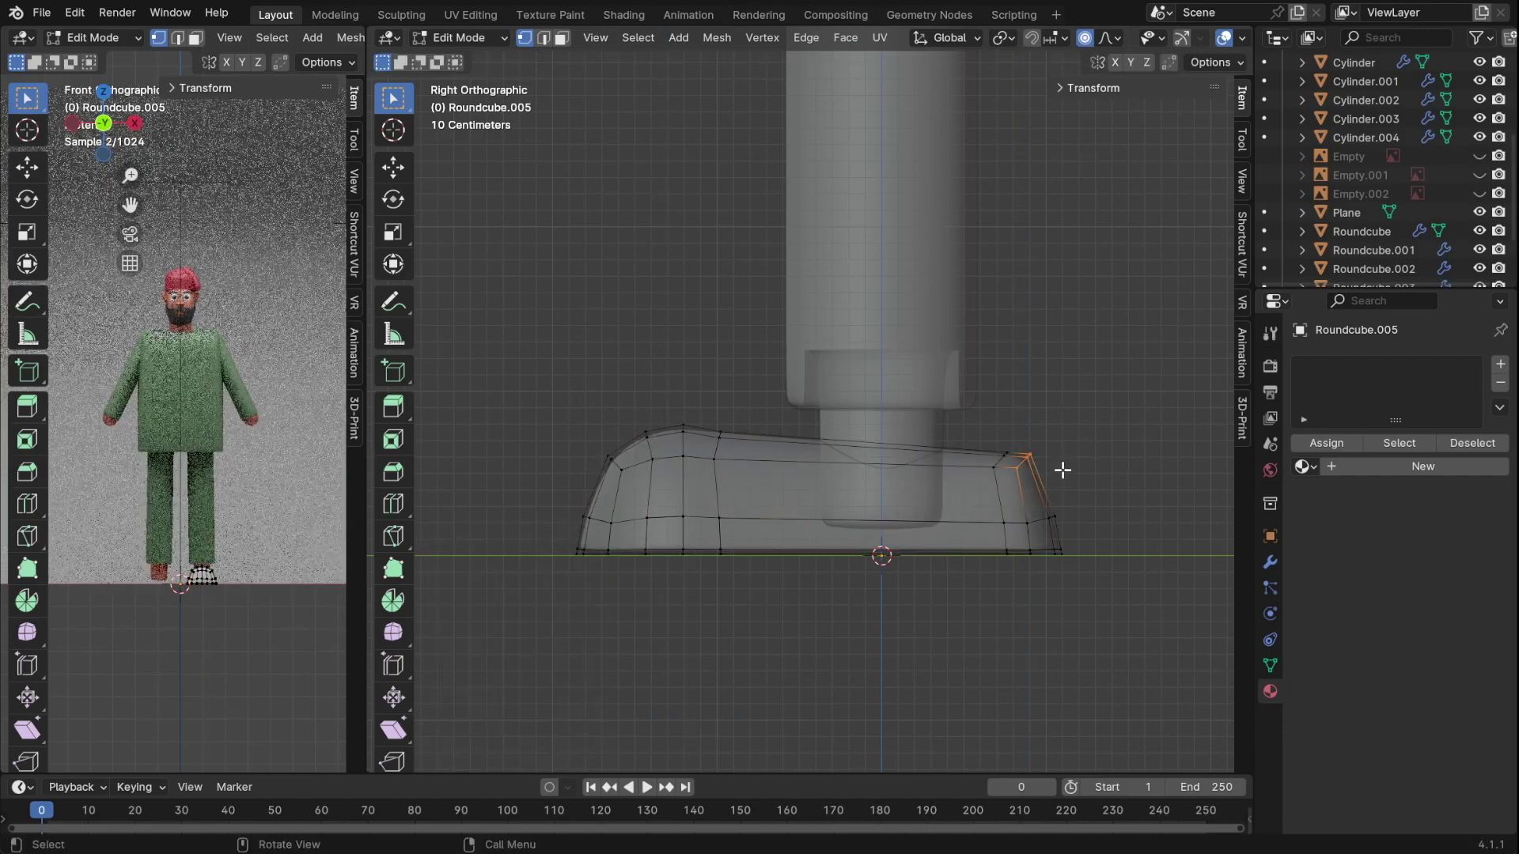
pyautogui.click(1085, 473)
# - Scale the whole shoe along X to narrow its width
pyautogui.press('Tab')
pyautogui.hotkey('ctrl', 's')
pyautogui.press('Tab')
pyautogui.press('KP_1')
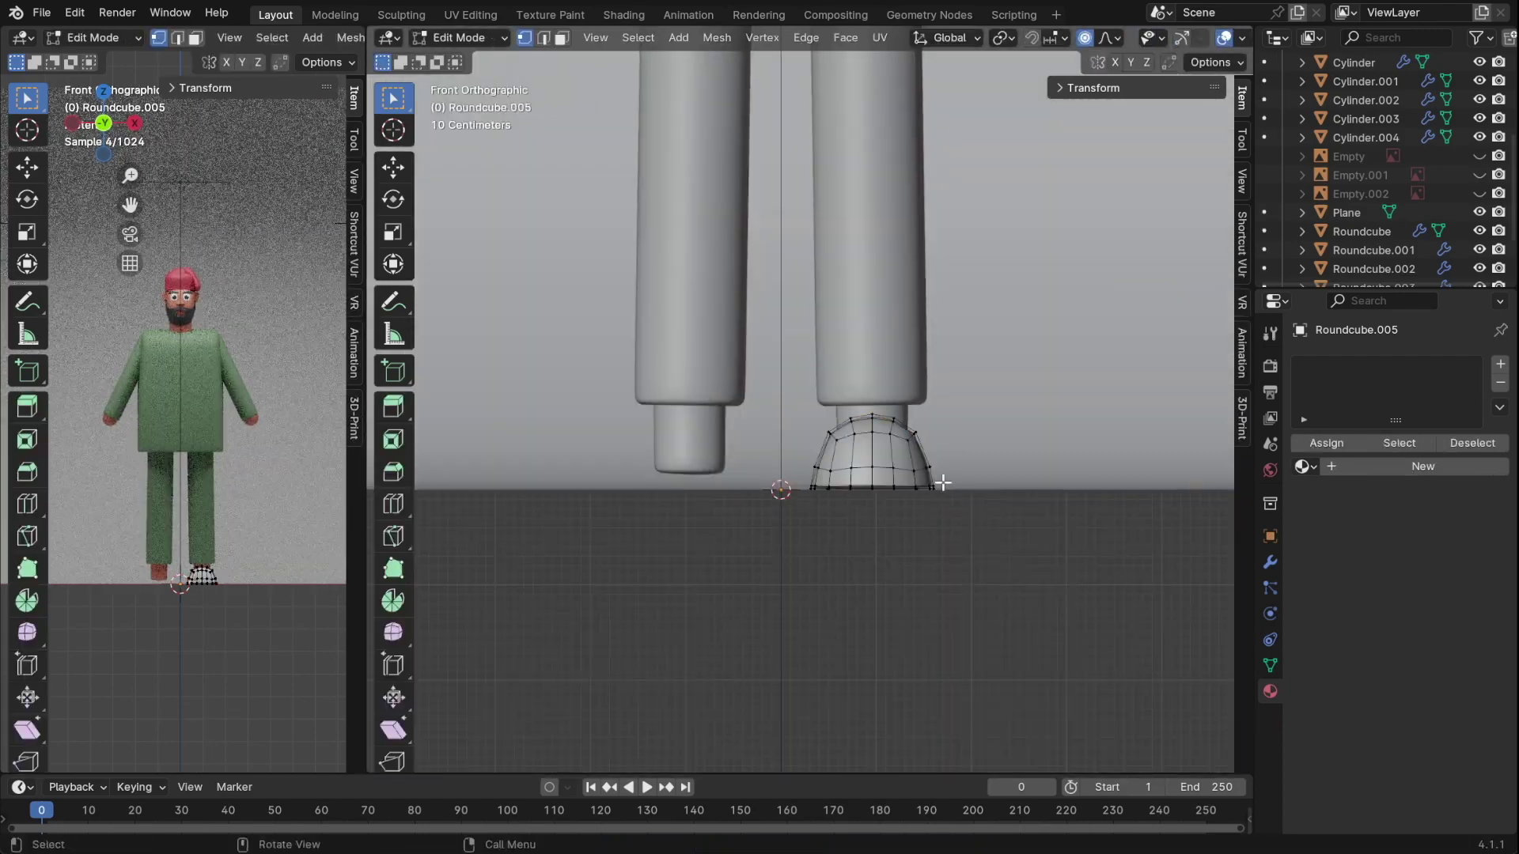
pyautogui.press('a')
pyautogui.press('s')
pyautogui.press('x')
pyautogui.click(1105, 536)
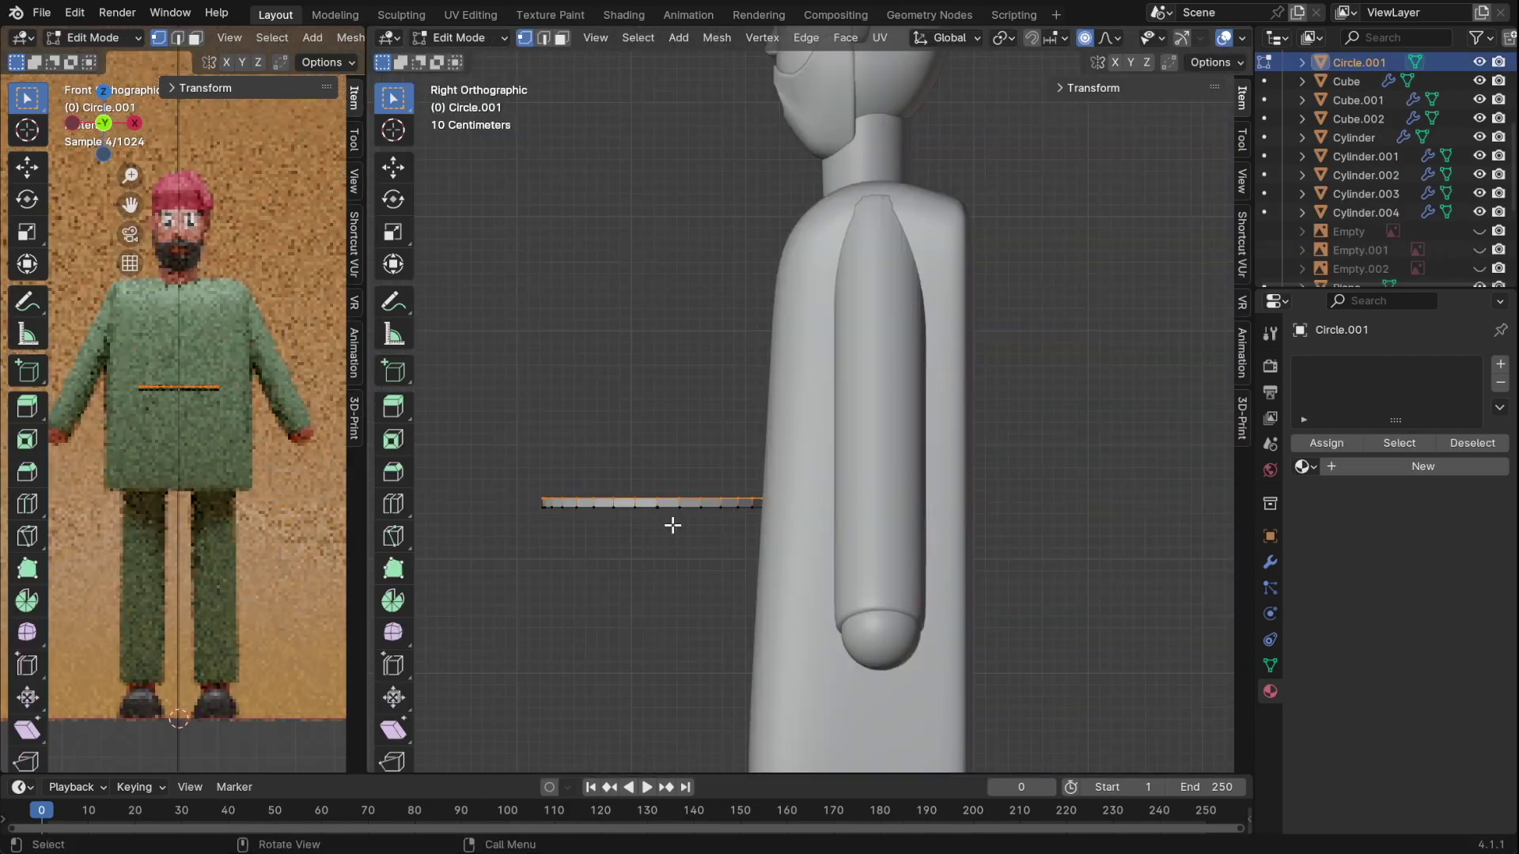
# - Extrude and scale Circle.001's top ring in tapered tiers into a chess-piece profile
pyautogui.hotkey('alt', 'z')
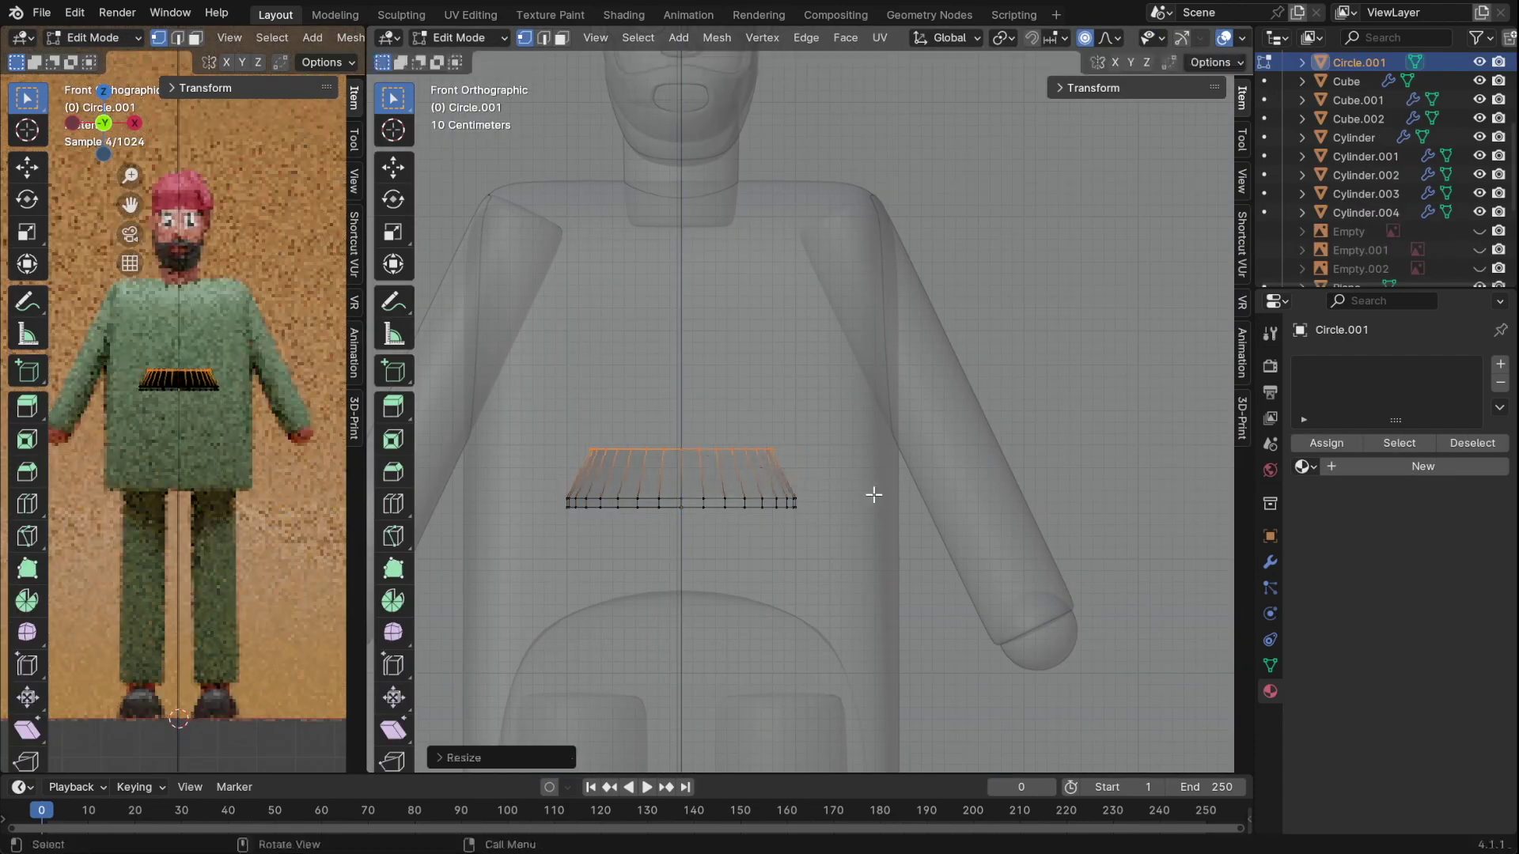
pyautogui.click(912, 478)
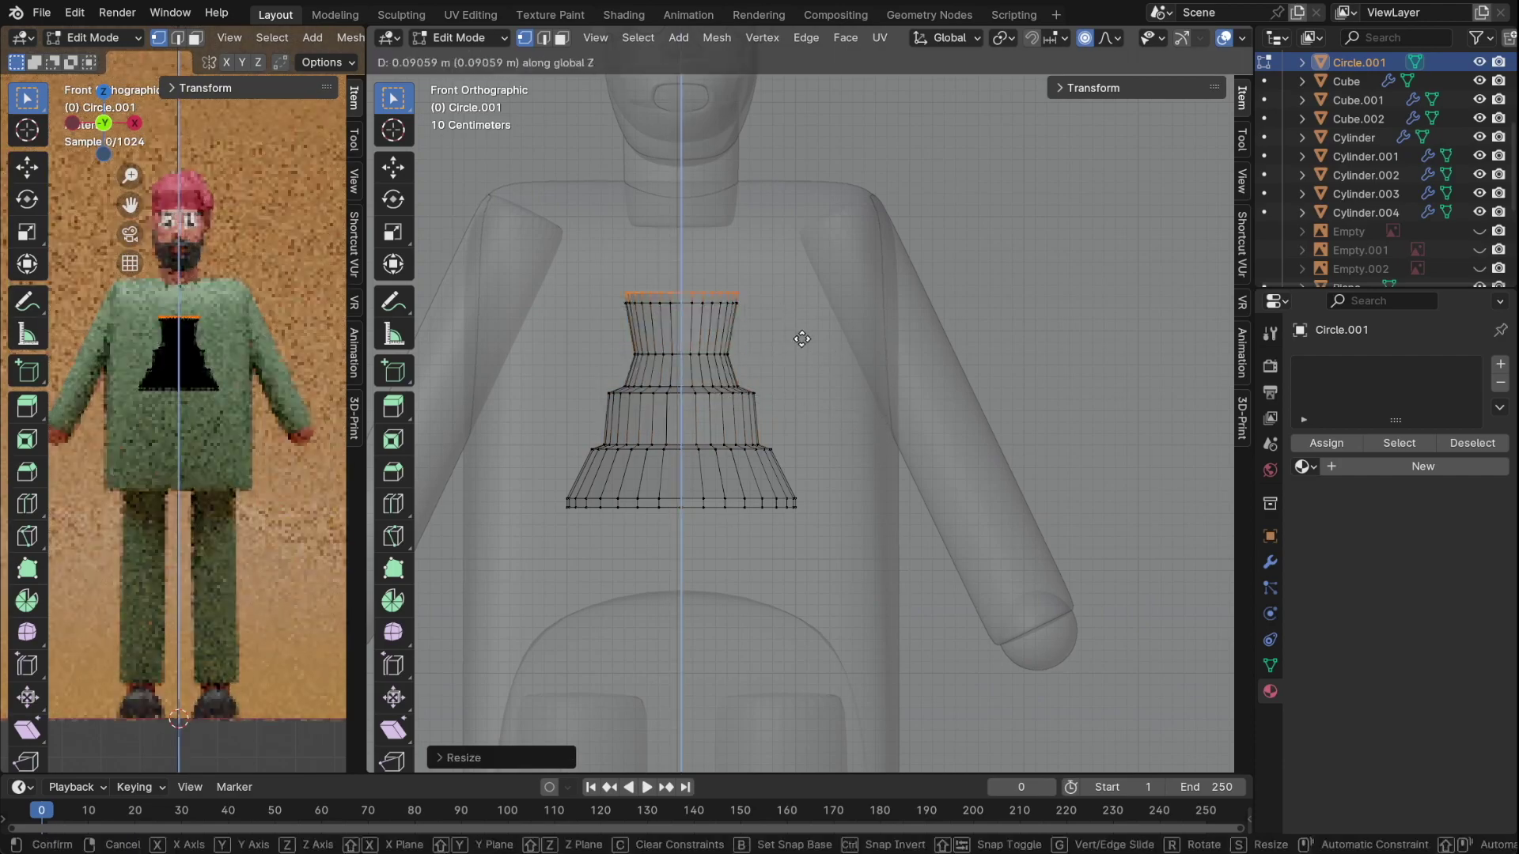
pyautogui.press('e')
pyautogui.click(802, 268)
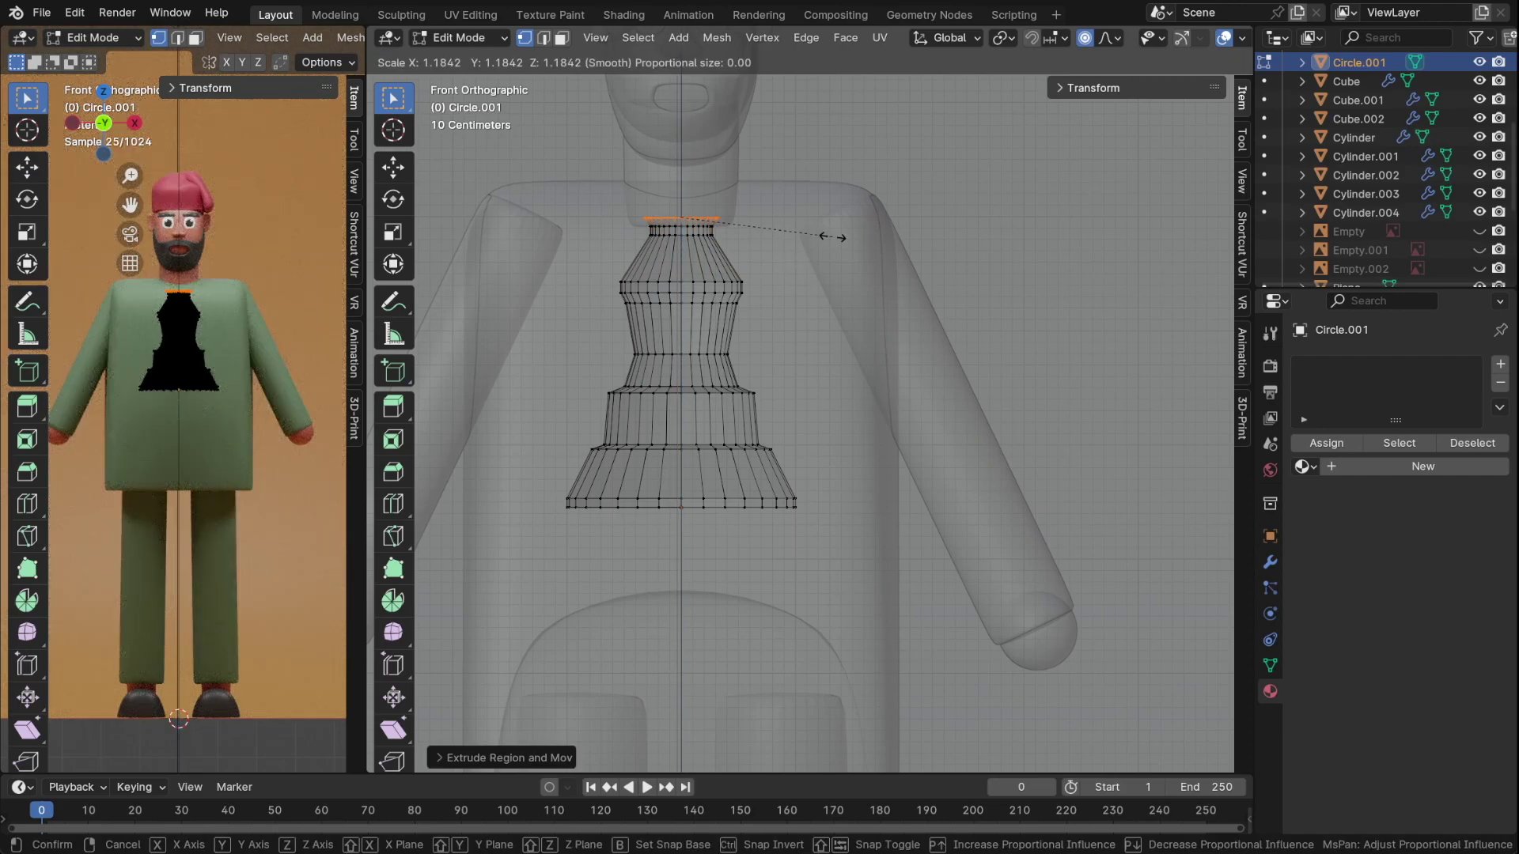
pyautogui.click(1111, 172)
pyautogui.scroll(-2, 1029, 158)
pyautogui.press('e')
pyautogui.press('z')
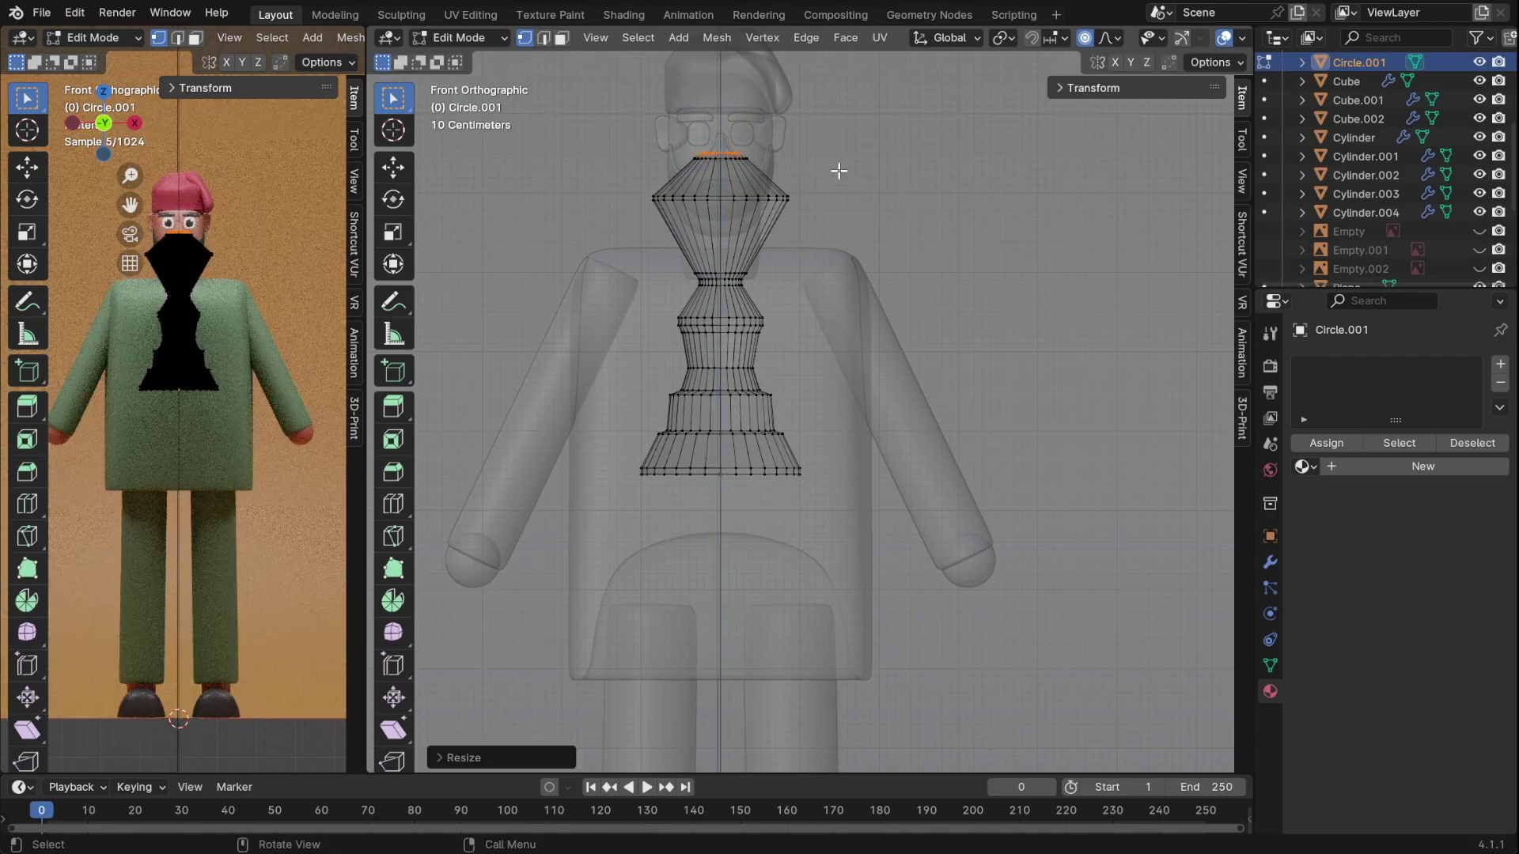
# - Shade the chess piece smooth in Object Mode
pyautogui.press('Tab')
pyautogui.rightClick(645, 214)
pyautogui.click(645, 214)
pyautogui.moveTo(645, 213); pyautogui.dragTo(814, 340, button='middle')
# - Give the chess piece a new Glass BSDF material
pyautogui.press('KP_1')
pyautogui.click(1351, 439)
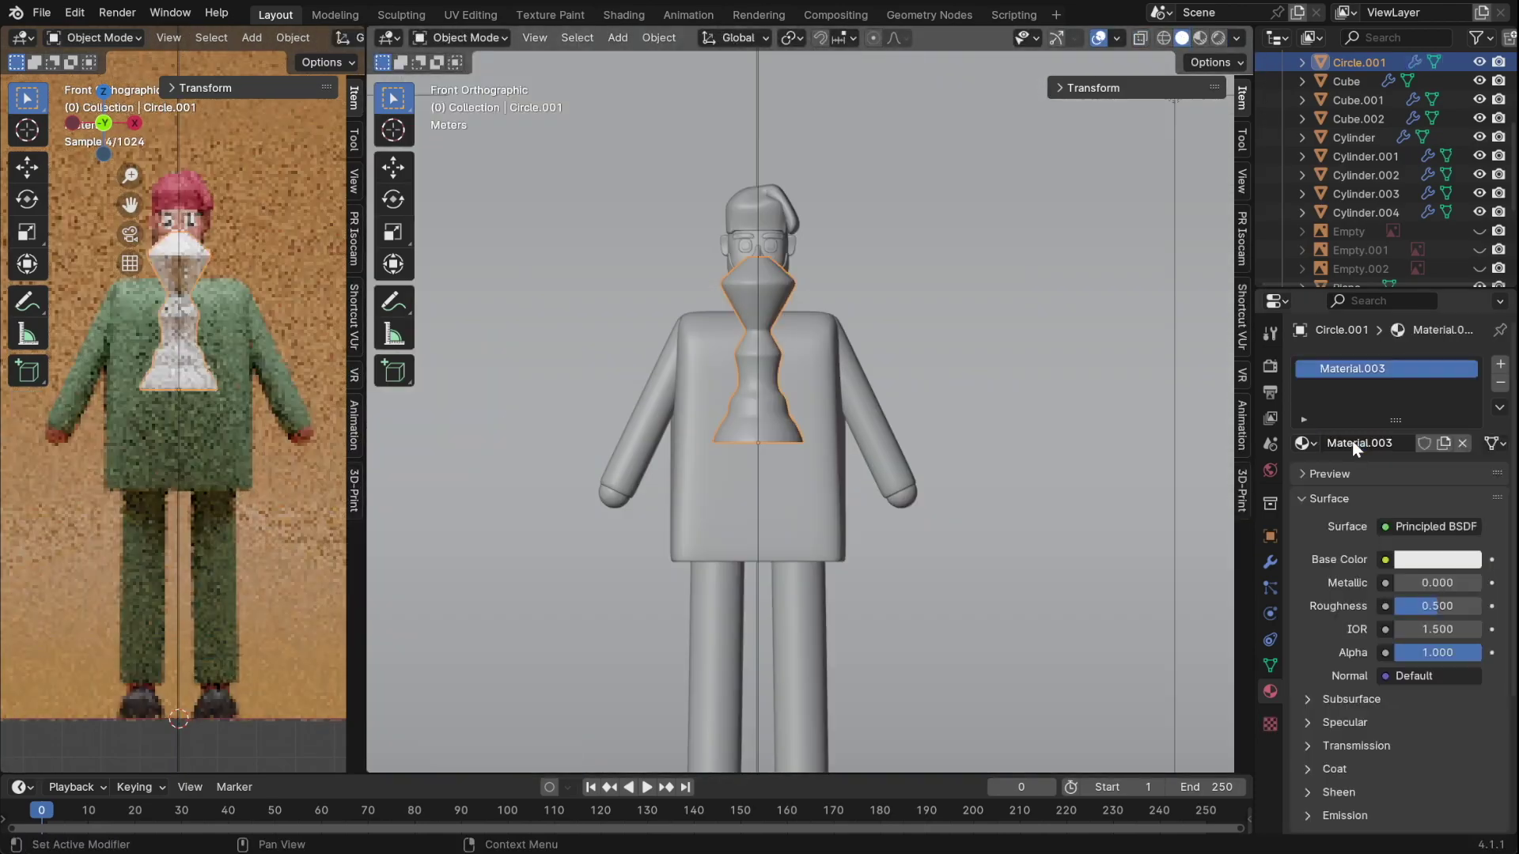
pyautogui.click(1435, 526)
pyautogui.click(1305, 204)
pyautogui.click(1269, 562)
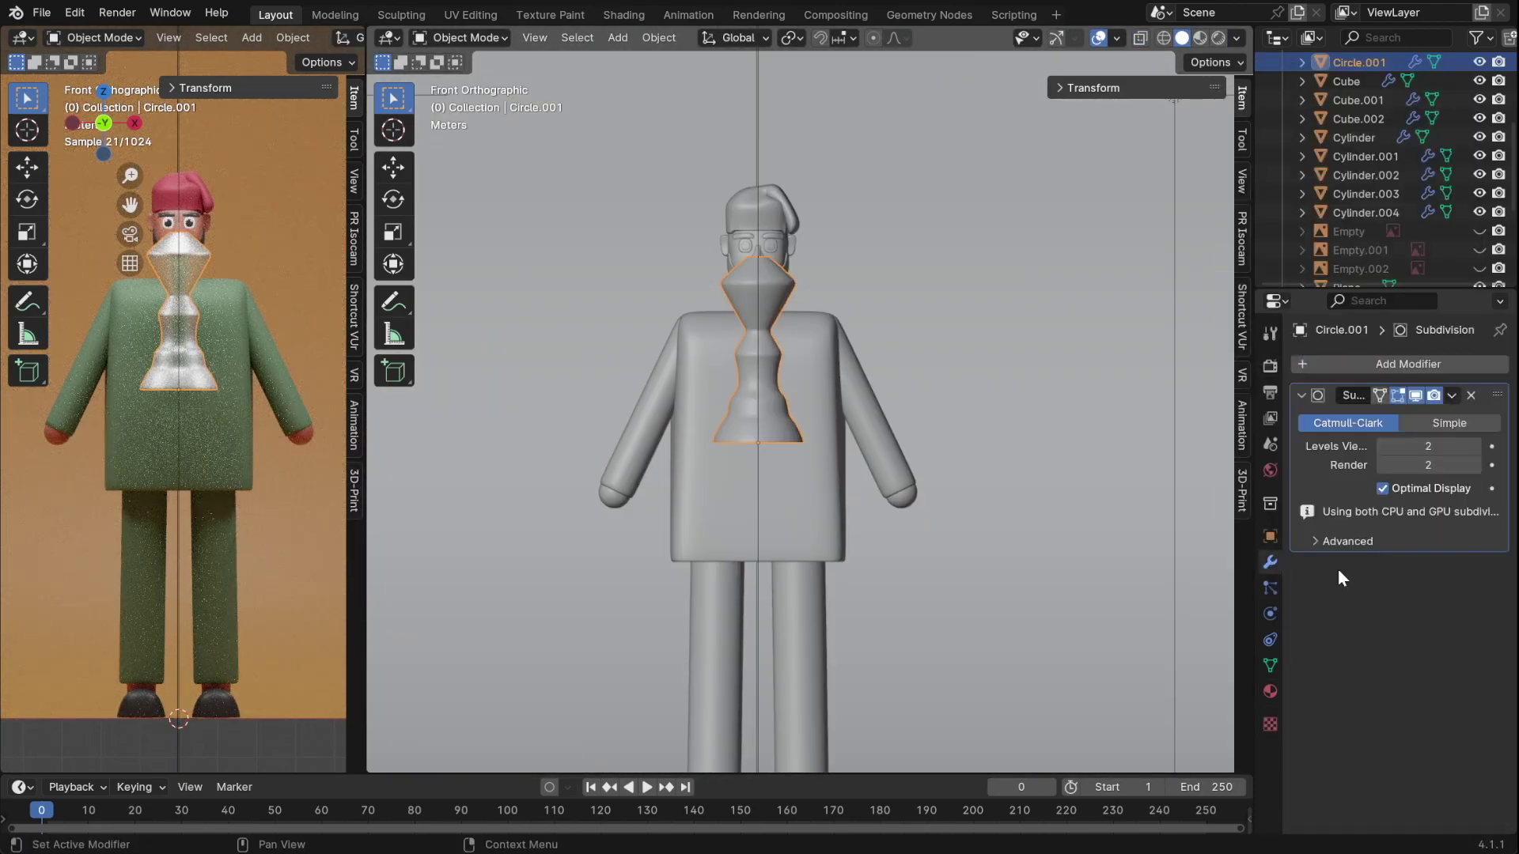
pyautogui.click(1269, 690)
# - Shrink the chess piece and move it vertically into place
pyautogui.press('KP_3')
pyautogui.press('s')
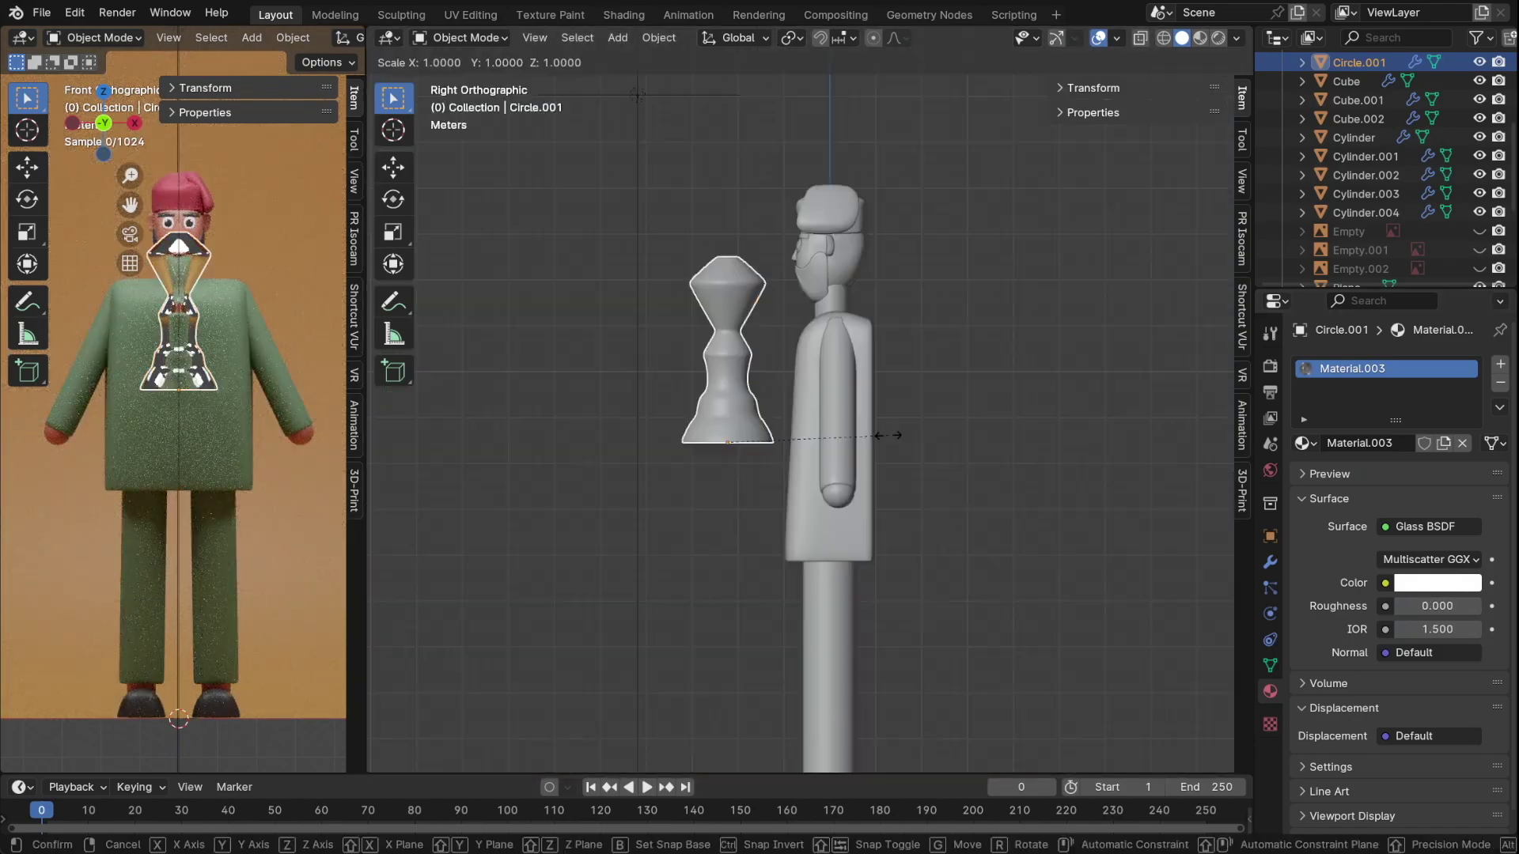
pyautogui.press('s')
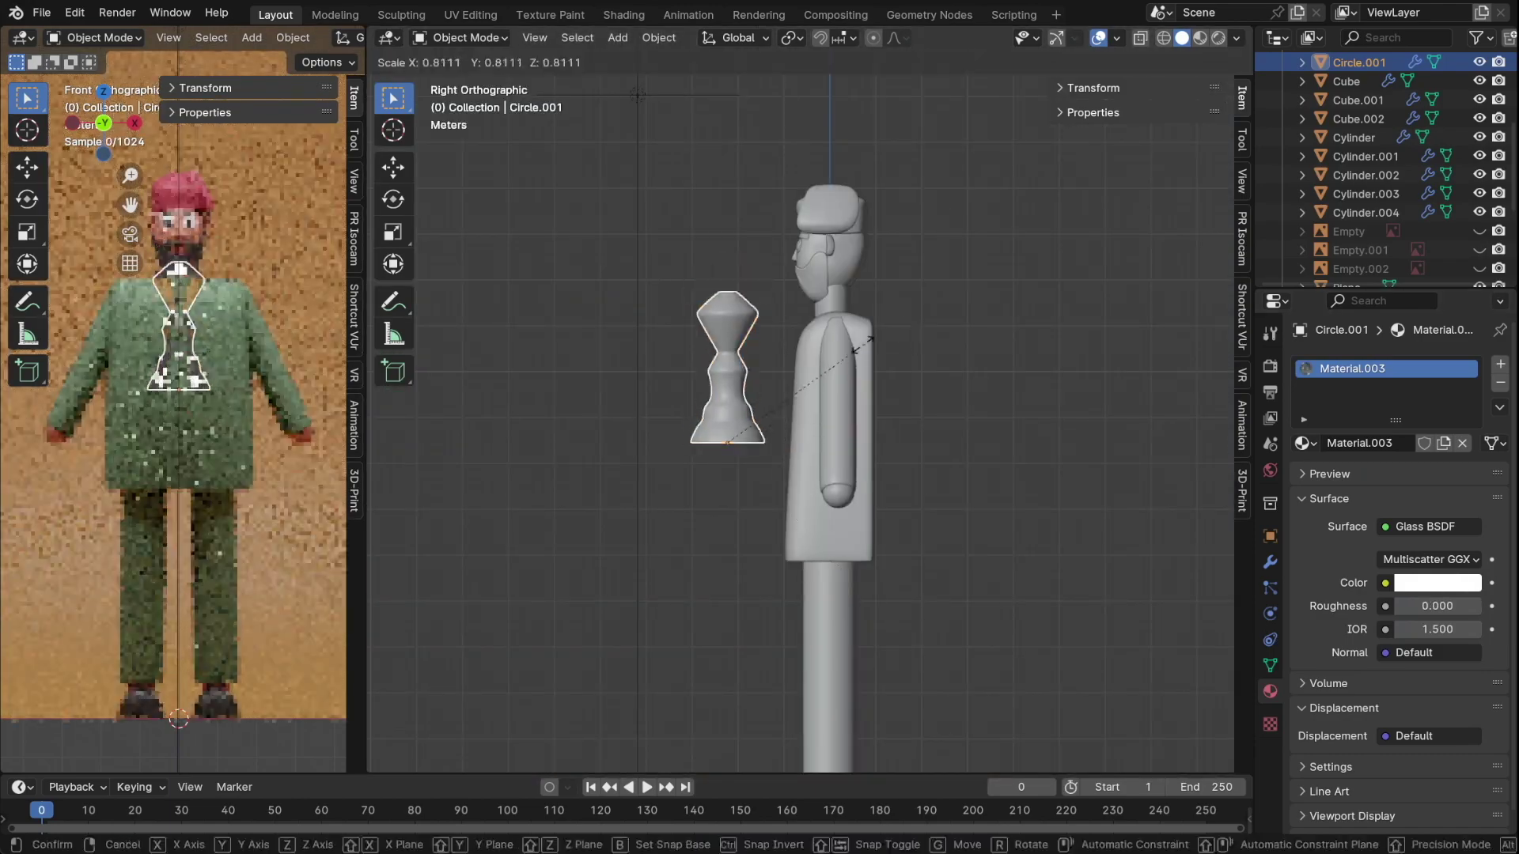
pyautogui.click(791, 455)
pyautogui.press('g')
pyautogui.press('z')
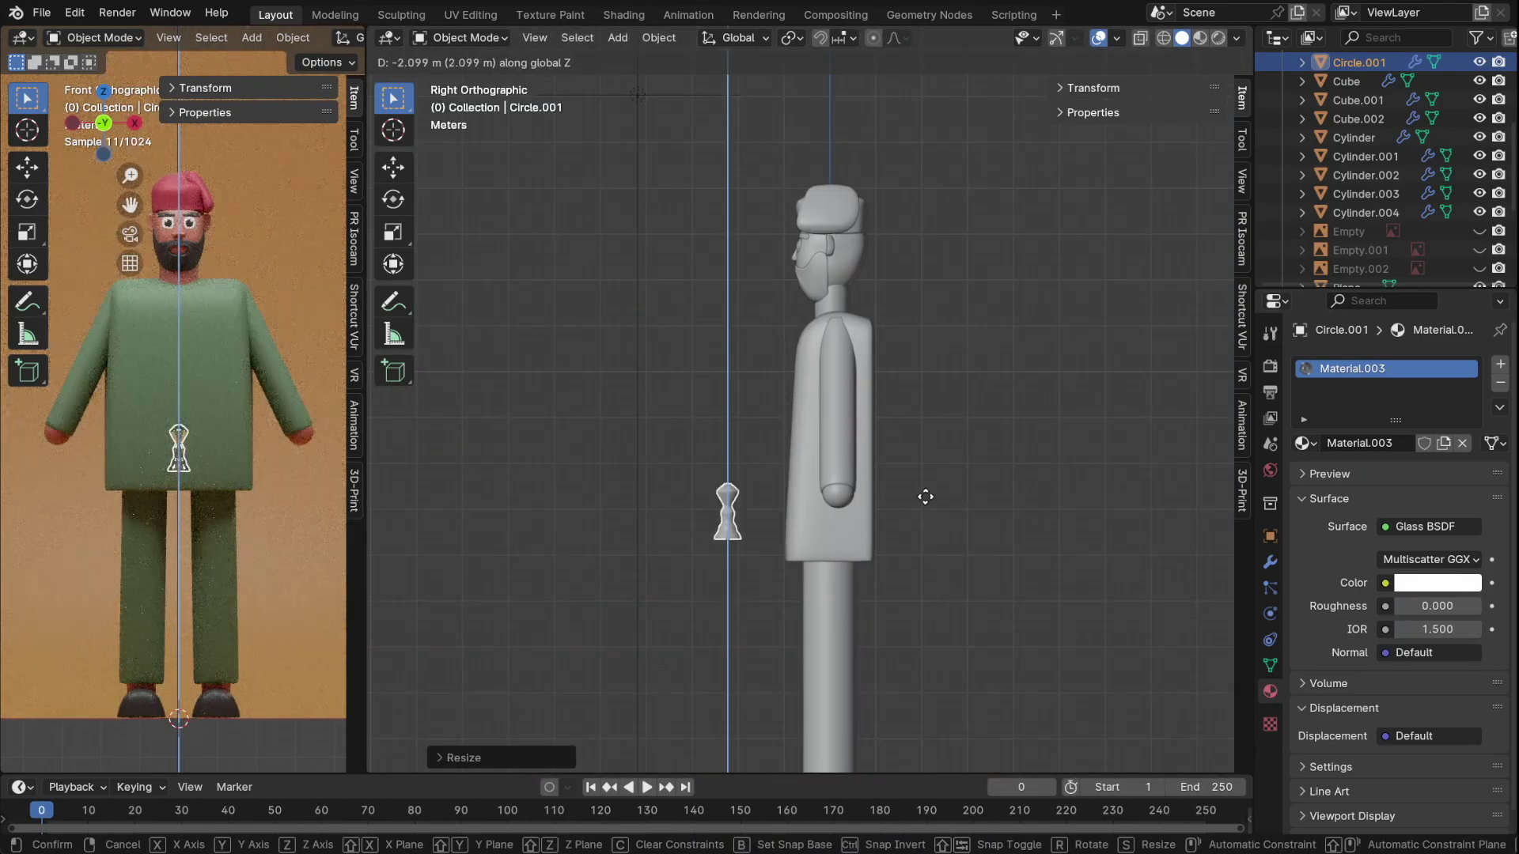
pyautogui.moveTo(918, 61); pyautogui.dragTo(776, 259, button='middle')
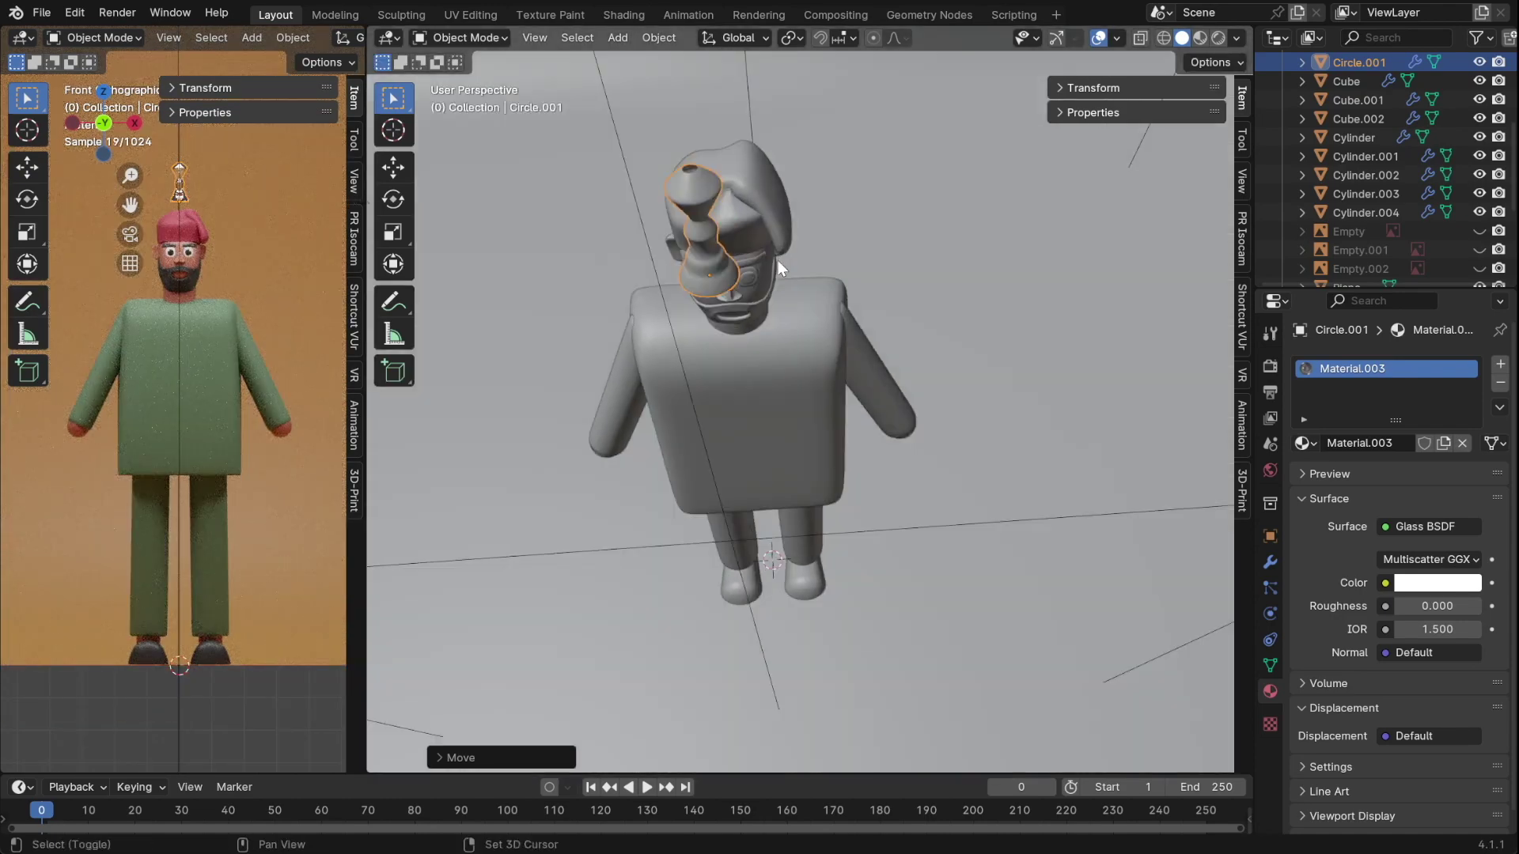
pyautogui.press('KP_1')
# - Set the viewport Noise Threshold to 0.5
pyautogui.click(1270, 366)
pyautogui.click(1471, 516)
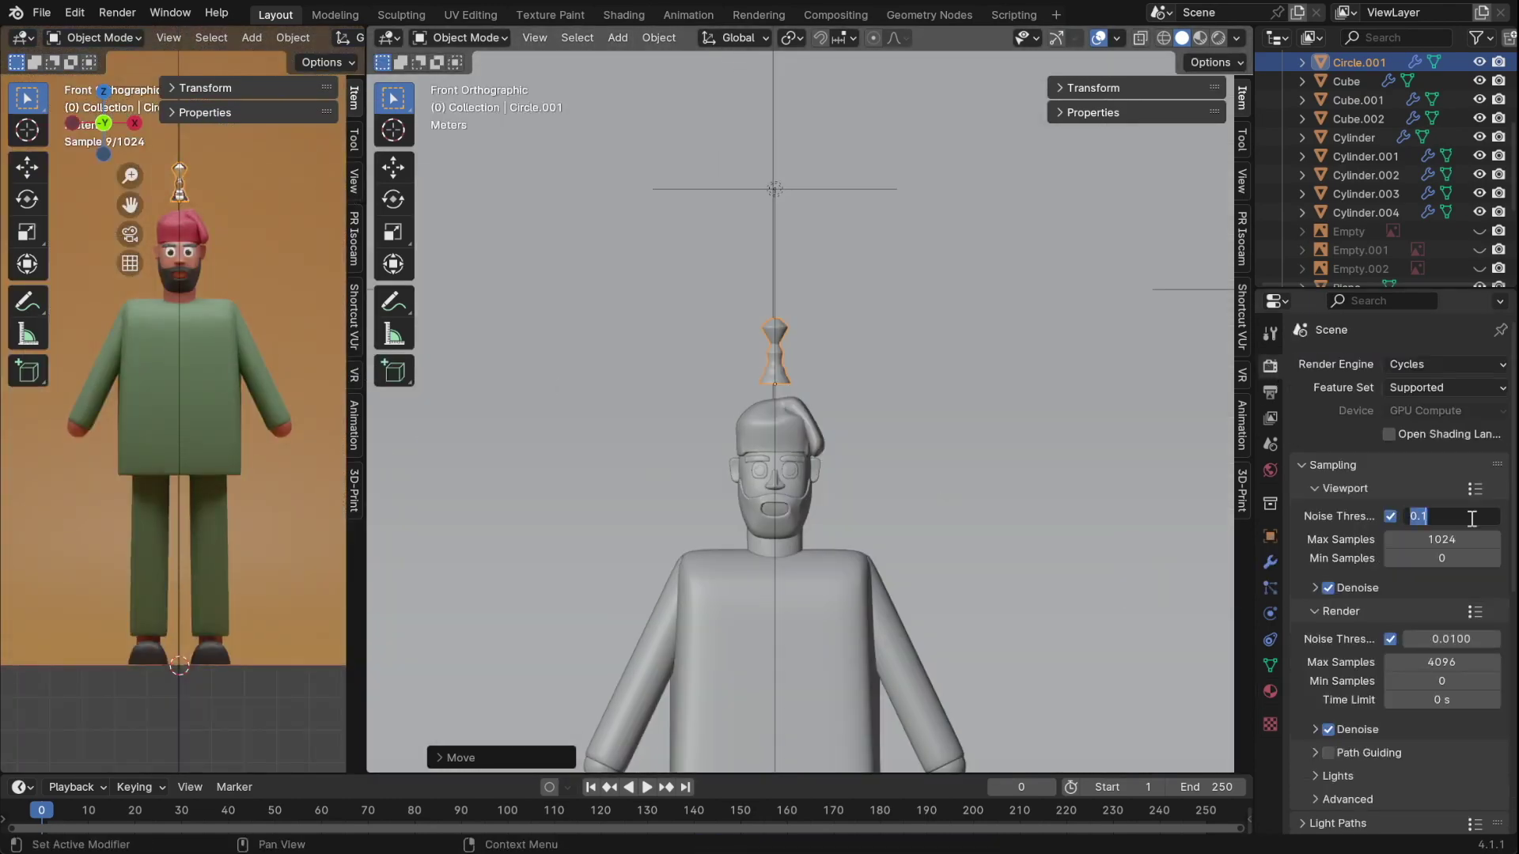
pyautogui.moveTo(1094, 552); pyautogui.dragTo(818, 454, button='middle')
# - Inset the piece's top face and sink it into a socket
pyautogui.press('Tab')
pyautogui.scroll(3, 819, 454)
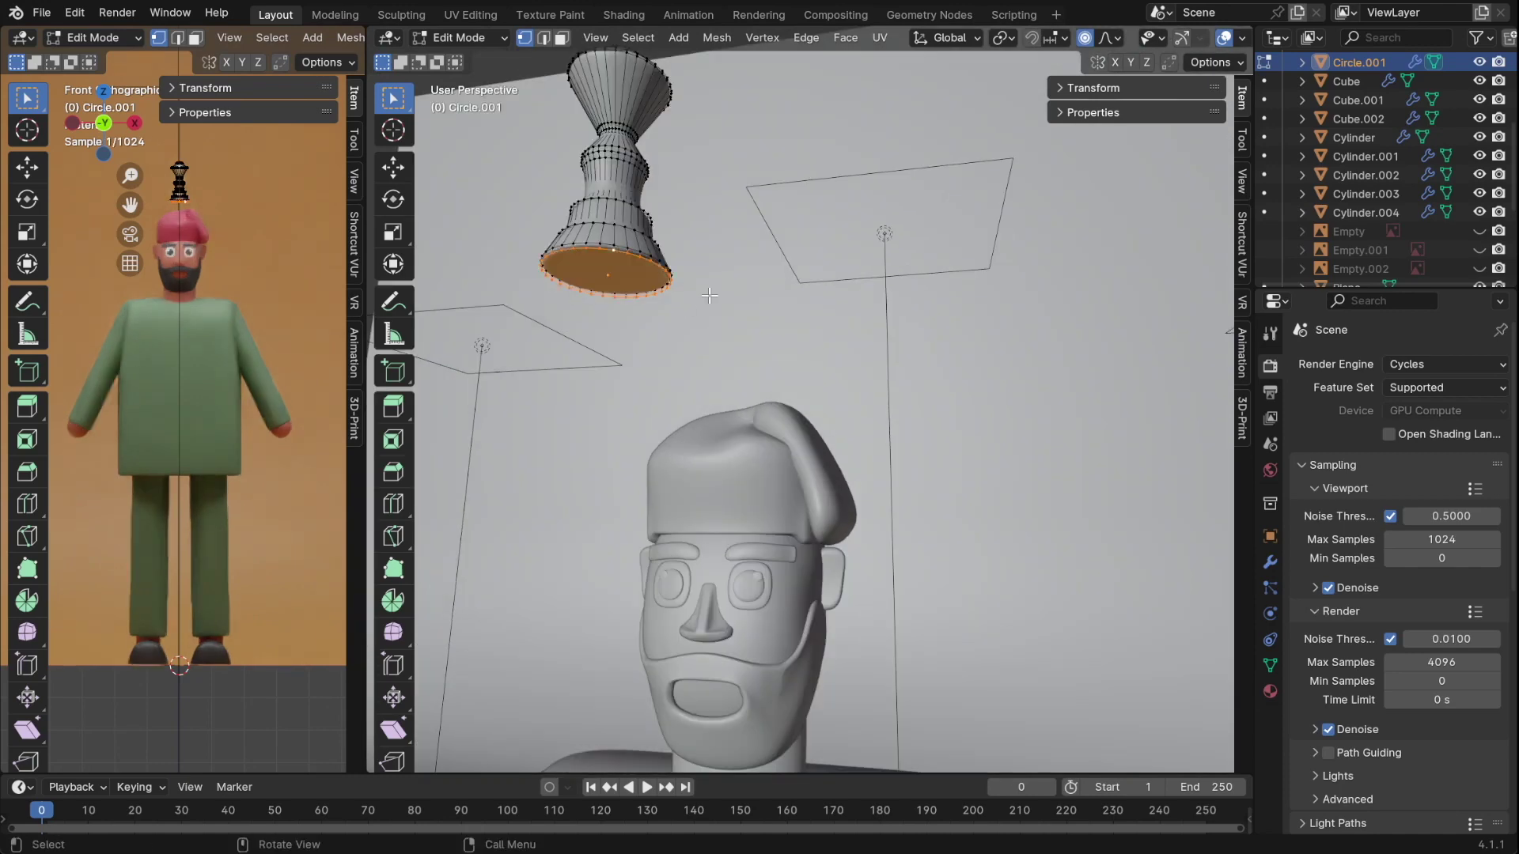
pyautogui.scroll(3, 653, 393)
pyautogui.press('i')
pyautogui.click(1009, 388)
pyautogui.press('e')
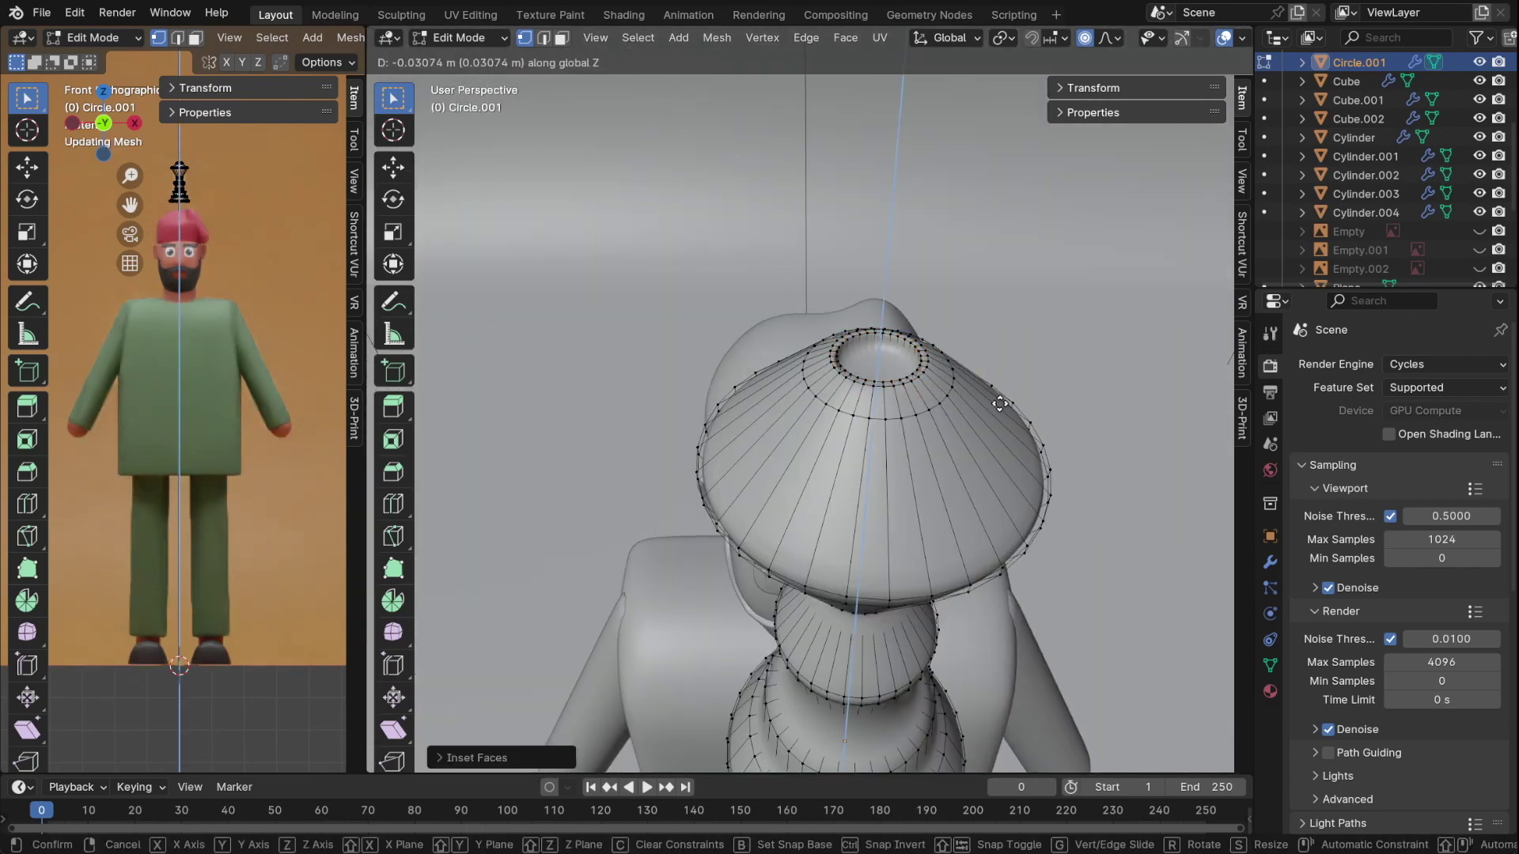
pyautogui.click(1000, 403)
pyautogui.press('Tab')
pyautogui.hotkey('ctrl', 's')
# - Set the glass material's IOR to 1.100 and roughness to 0.772
pyautogui.scroll(-4, 960, 426)
pyautogui.click(1270, 690)
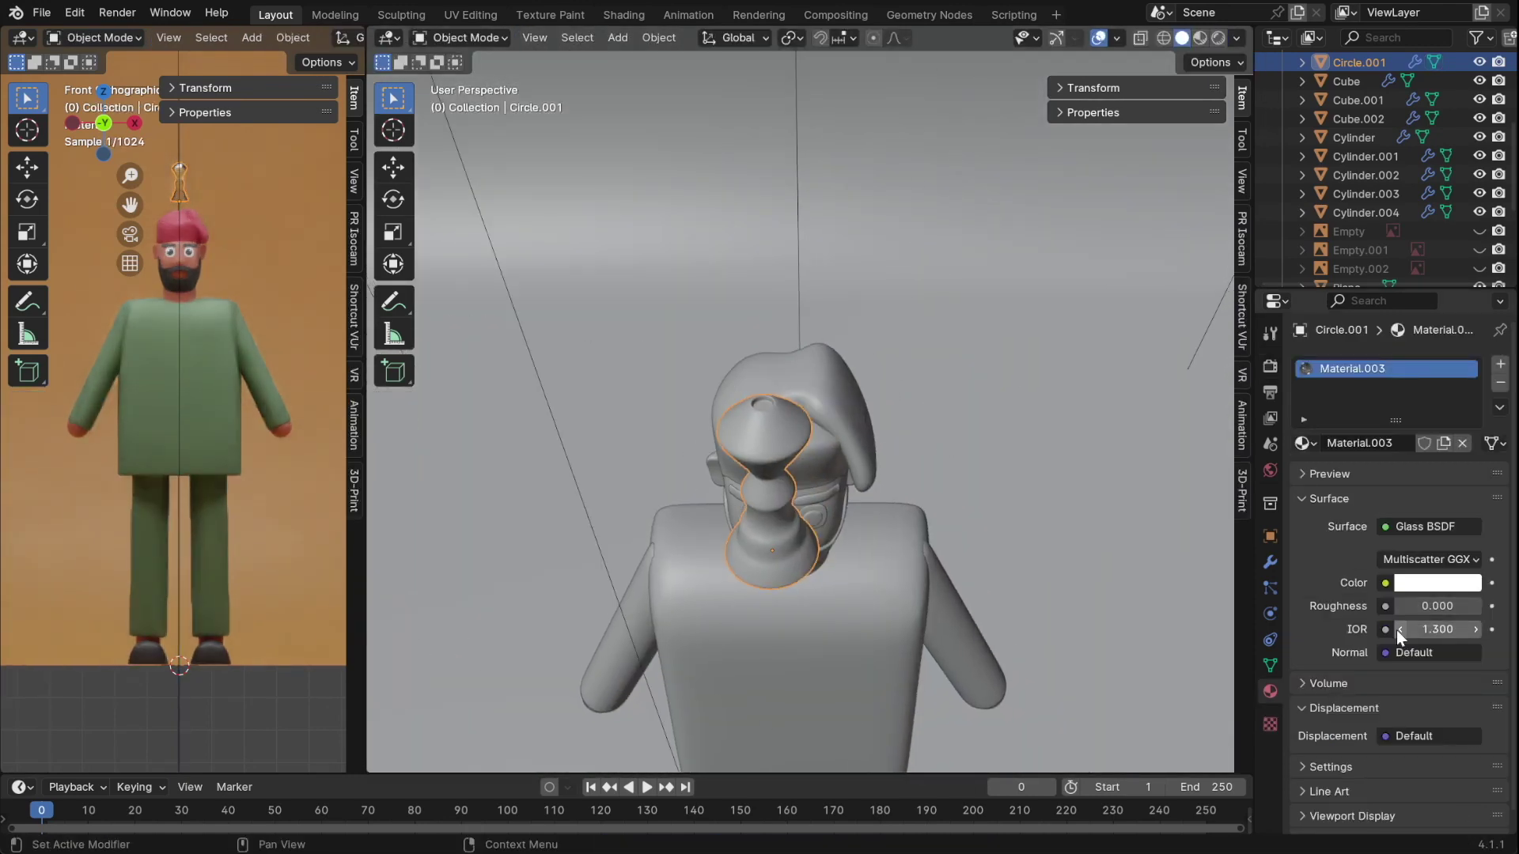
pyautogui.click(1475, 628)
pyautogui.scroll(5, 272, 389)
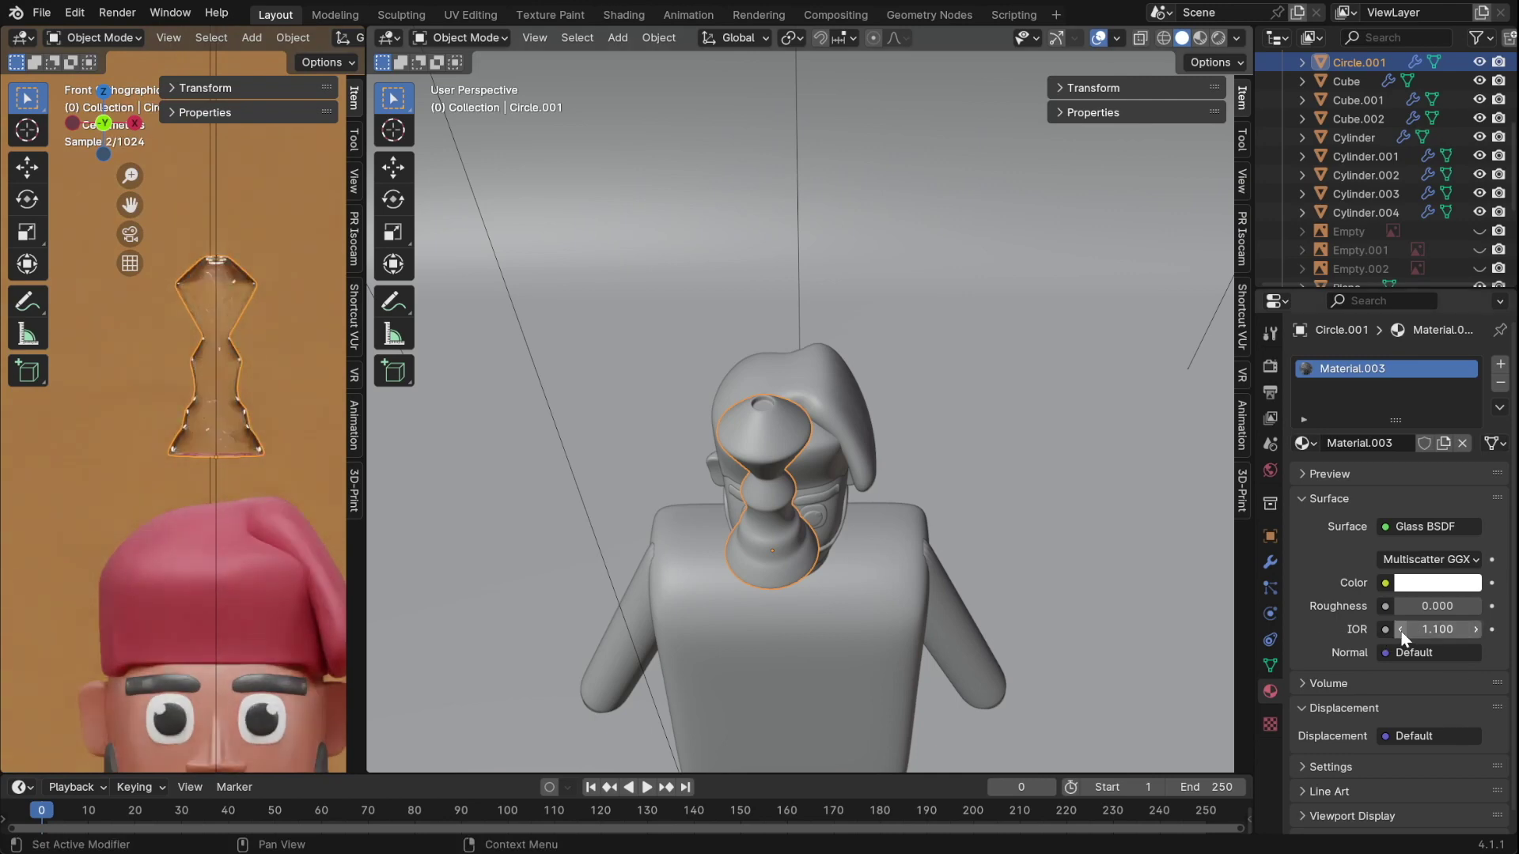
pyautogui.scroll(-2, 843, 453)
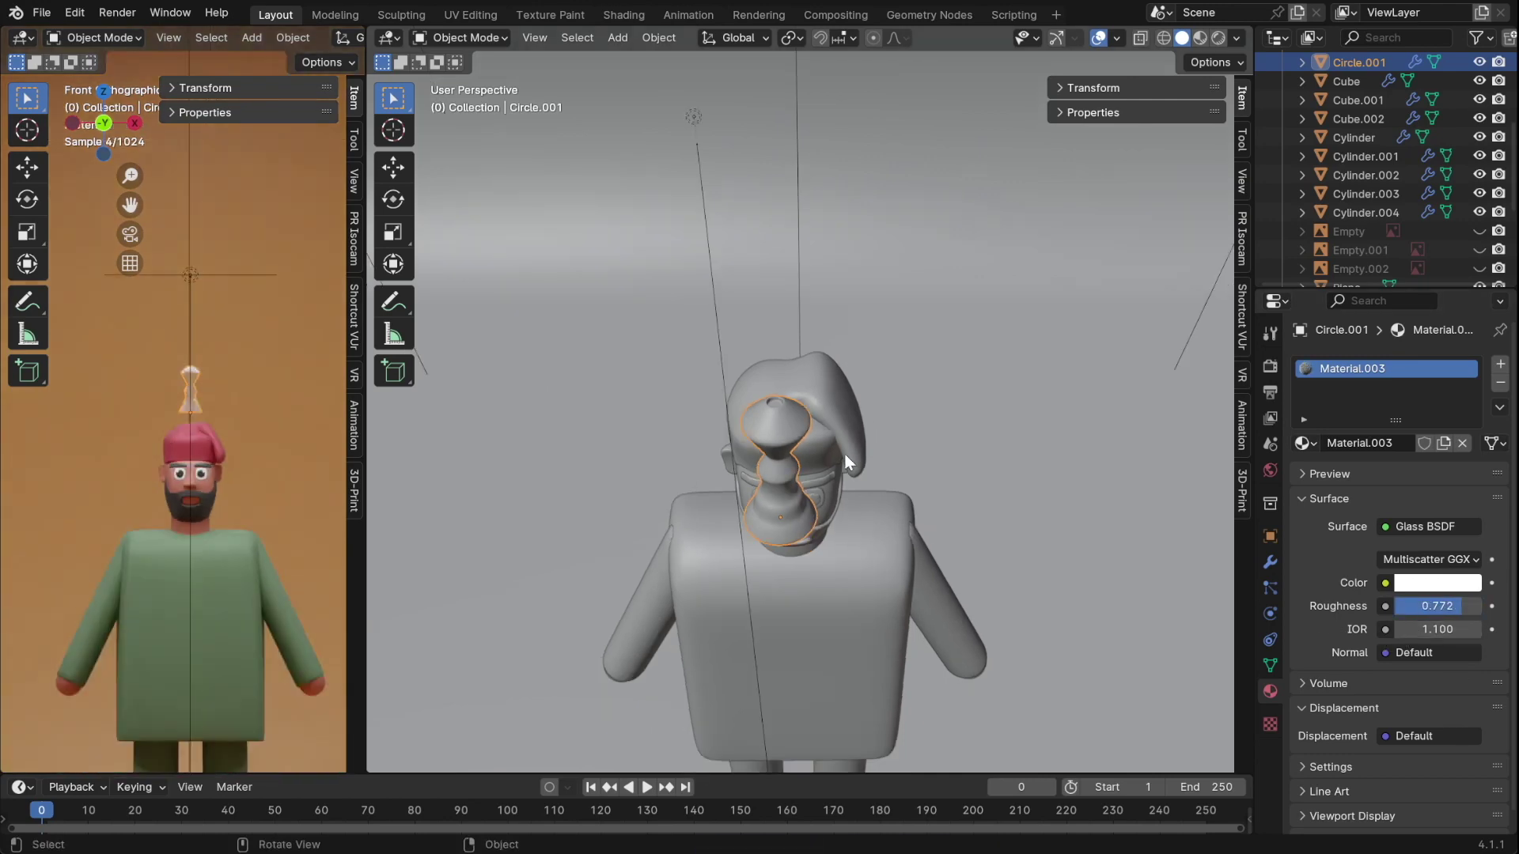
pyautogui.scroll(-3, 843, 453)
pyautogui.press('KP_1')
pyautogui.click(872, 552)
# - Shift the beard's lower vertices along Y with proportional editing to reshape the mouth
pyautogui.scroll(3, 847, 513)
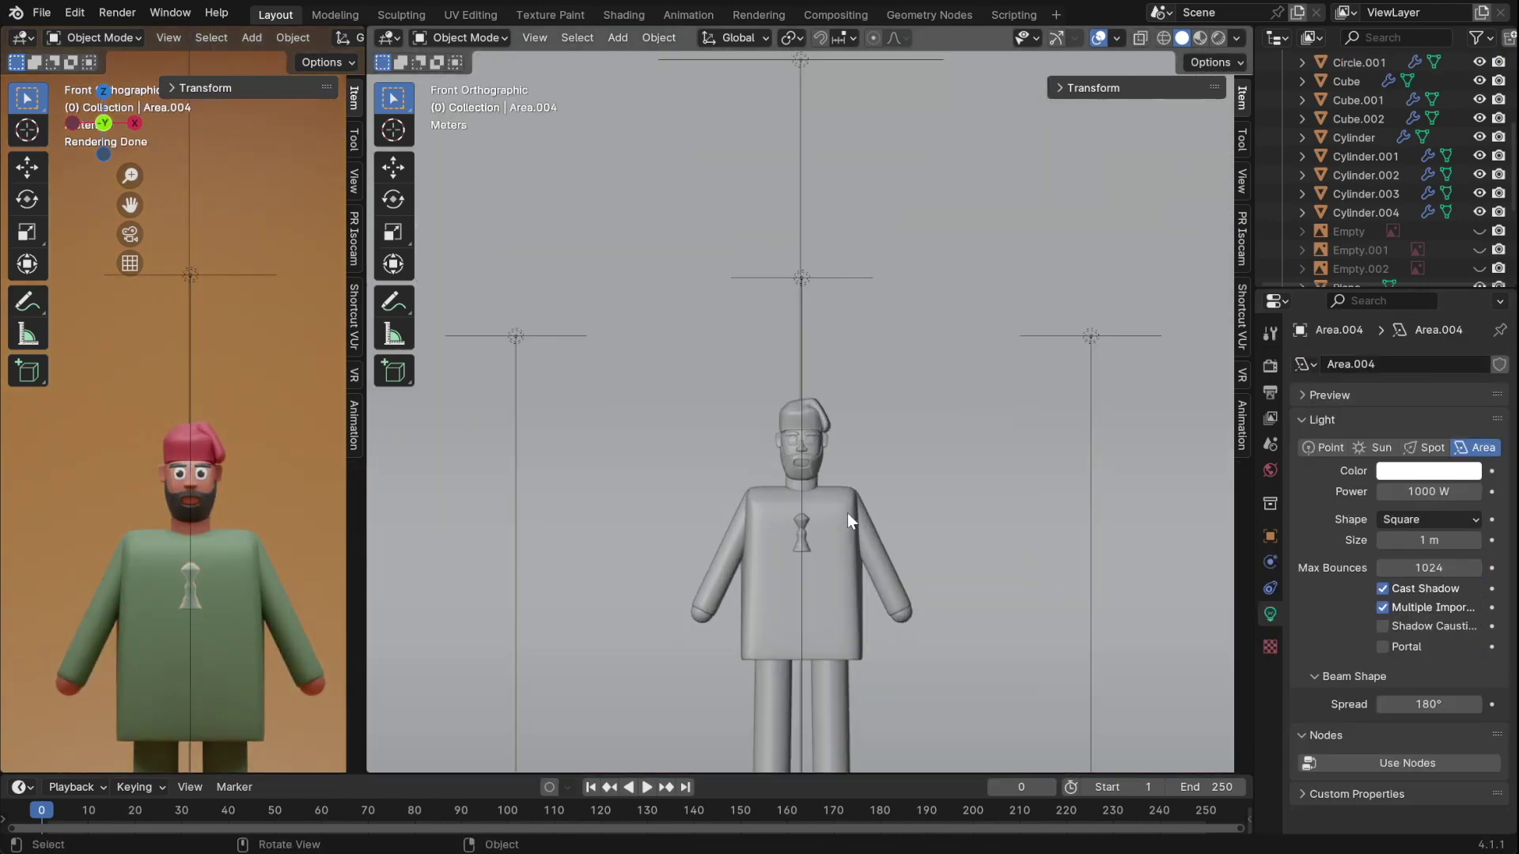
pyautogui.moveTo(847, 513); pyautogui.dragTo(749, 571, button='middle')
pyautogui.scroll(5, 748, 571)
pyautogui.click(749, 571)
pyautogui.press('Tab')
pyautogui.press('g')
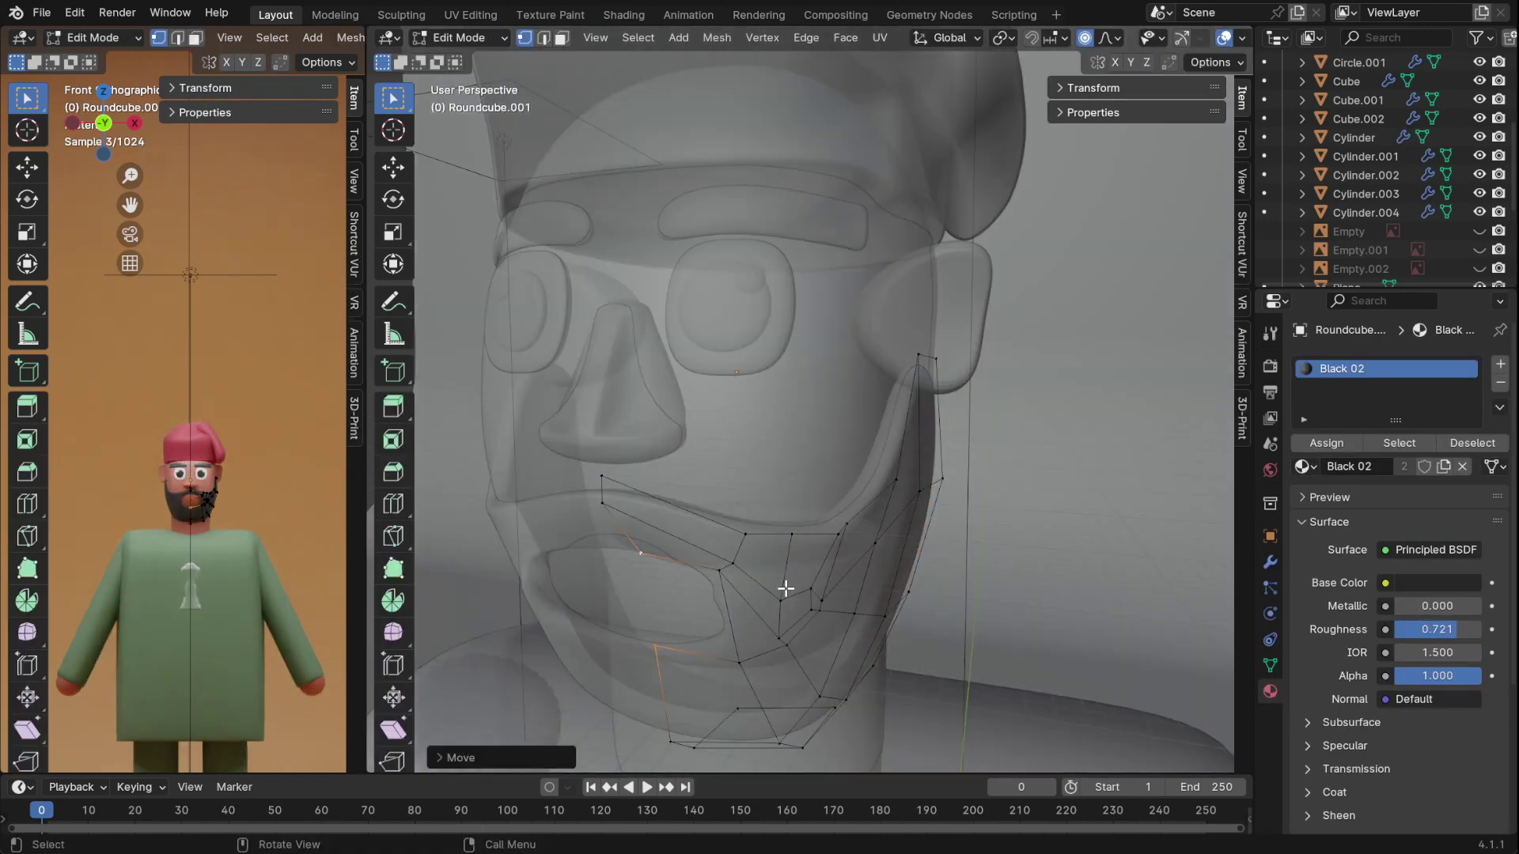
pyautogui.press('y')
pyautogui.click(810, 601)
pyautogui.scroll(4, 206, 506)
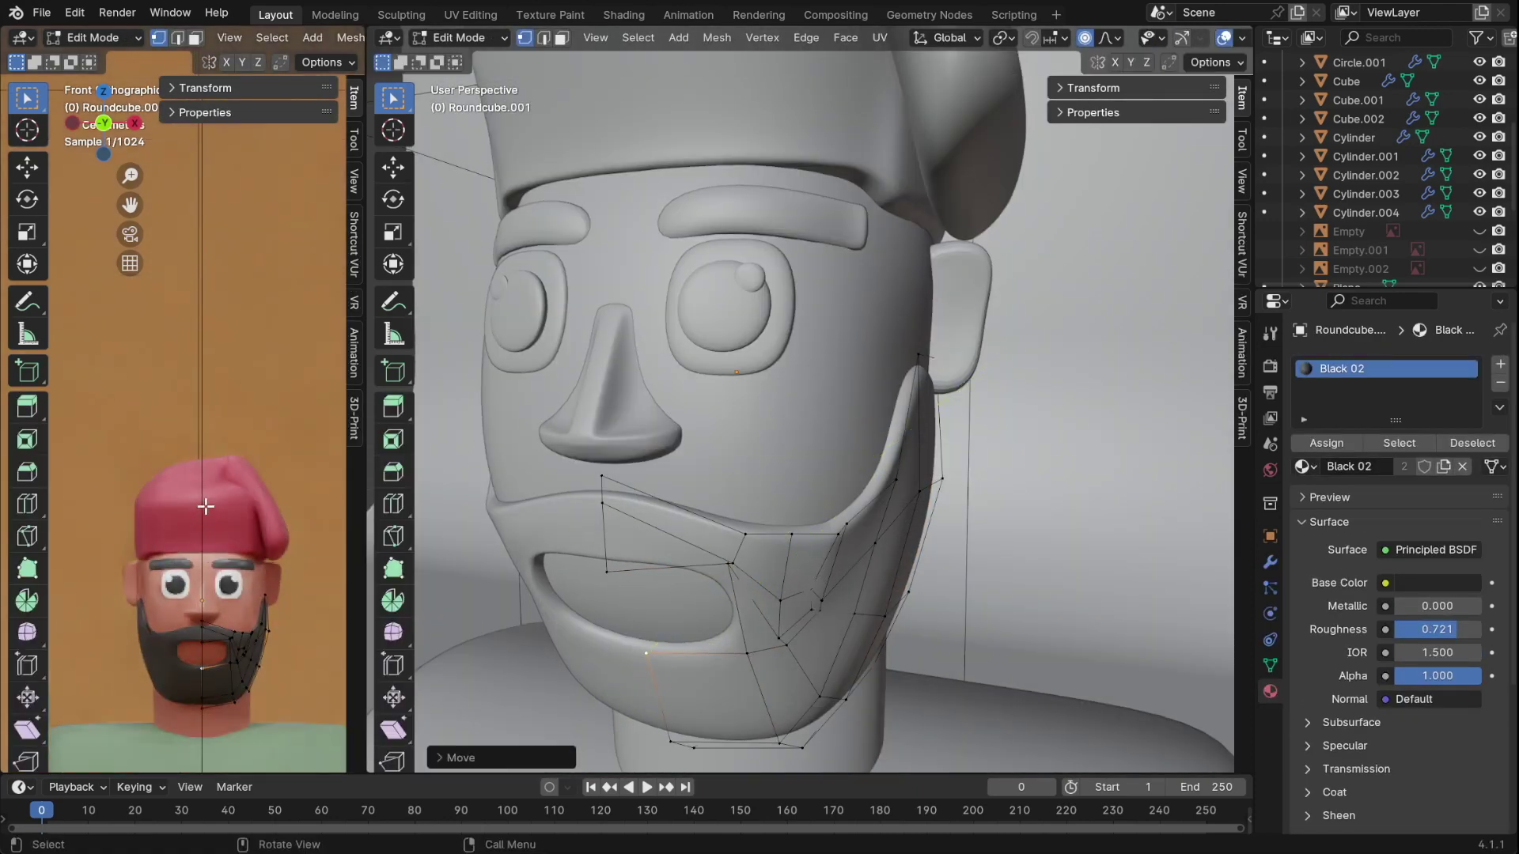
pyautogui.click(876, 635)
pyautogui.hotkey('ctrl', 's')
# - Zoom out and back in to review the reshaped beard
pyautogui.scroll(-5, 875, 635)
pyautogui.scroll(-4, 506, 439)
pyautogui.scroll(3, 507, 438)
pyautogui.scroll(6, 810, 430)
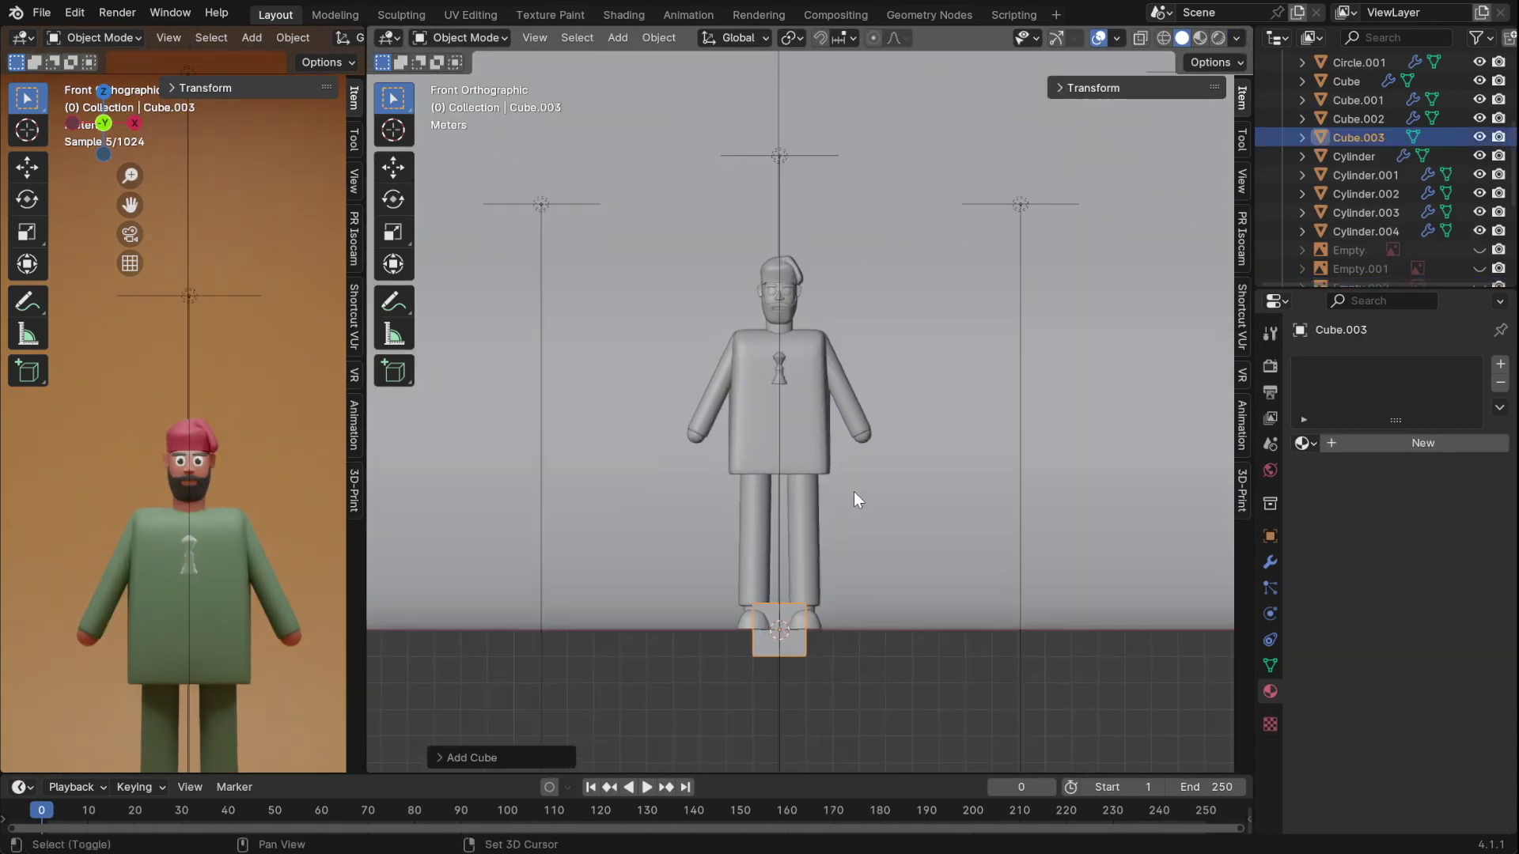
# - Shrink the new cube and move it up to sit on top of the chess piece
pyautogui.press('g')
pyautogui.press('z')
pyautogui.scroll(5, 862, 556)
pyautogui.press('KP_3')
pyautogui.press('KP_1')
pyautogui.press('s')
pyautogui.press('g')
pyautogui.press('z')
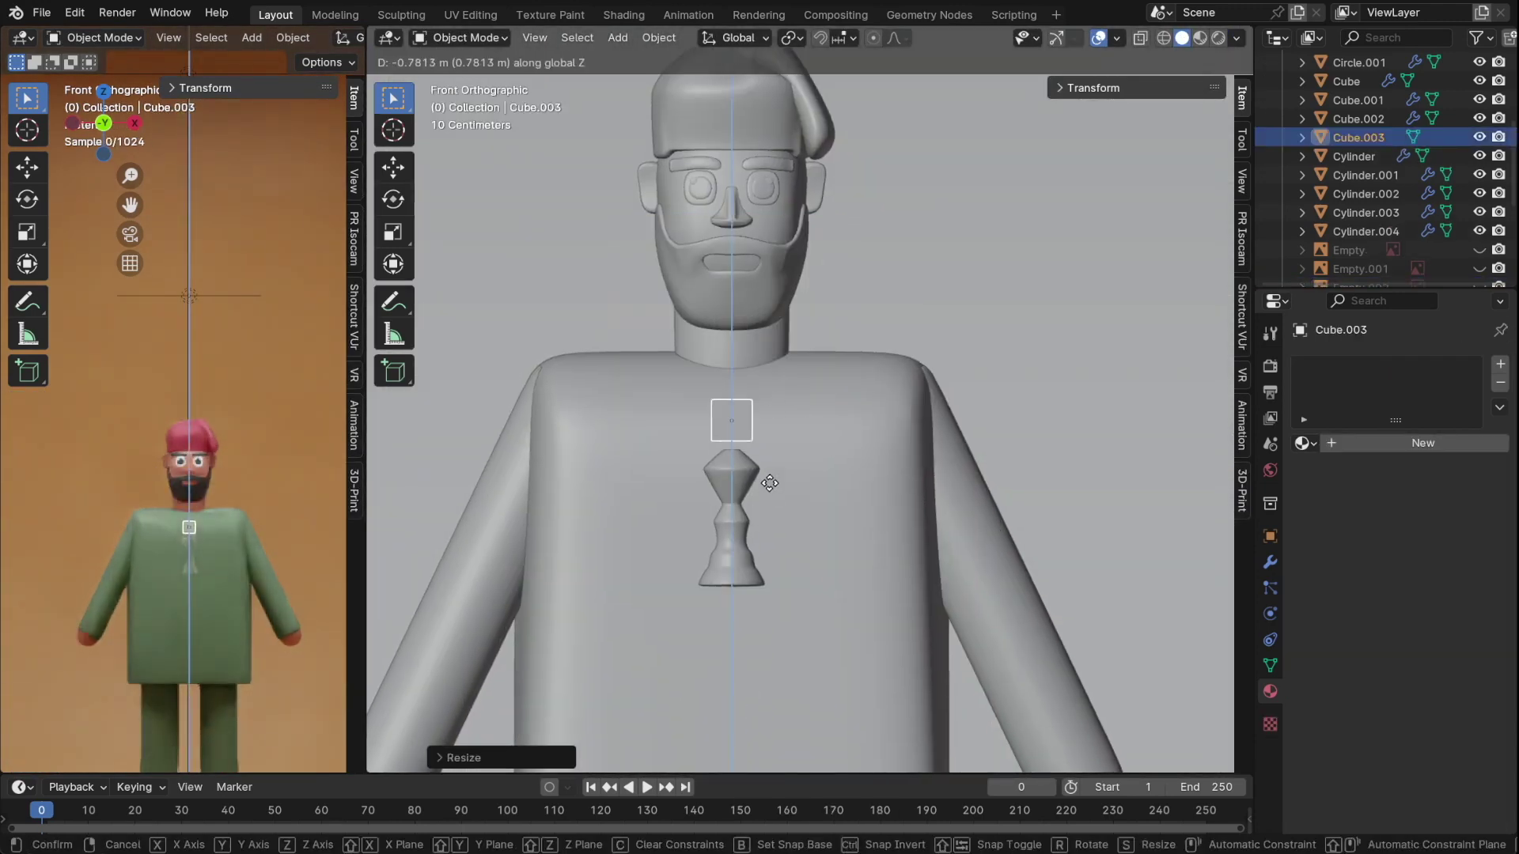
pyautogui.click(770, 482)
pyautogui.scroll(3, 645, 464)
# - Extrude the cube's side faces into cross arms, setting the left arm at -0.09 on X
pyautogui.press('Tab')
pyautogui.scroll(4, 807, 450)
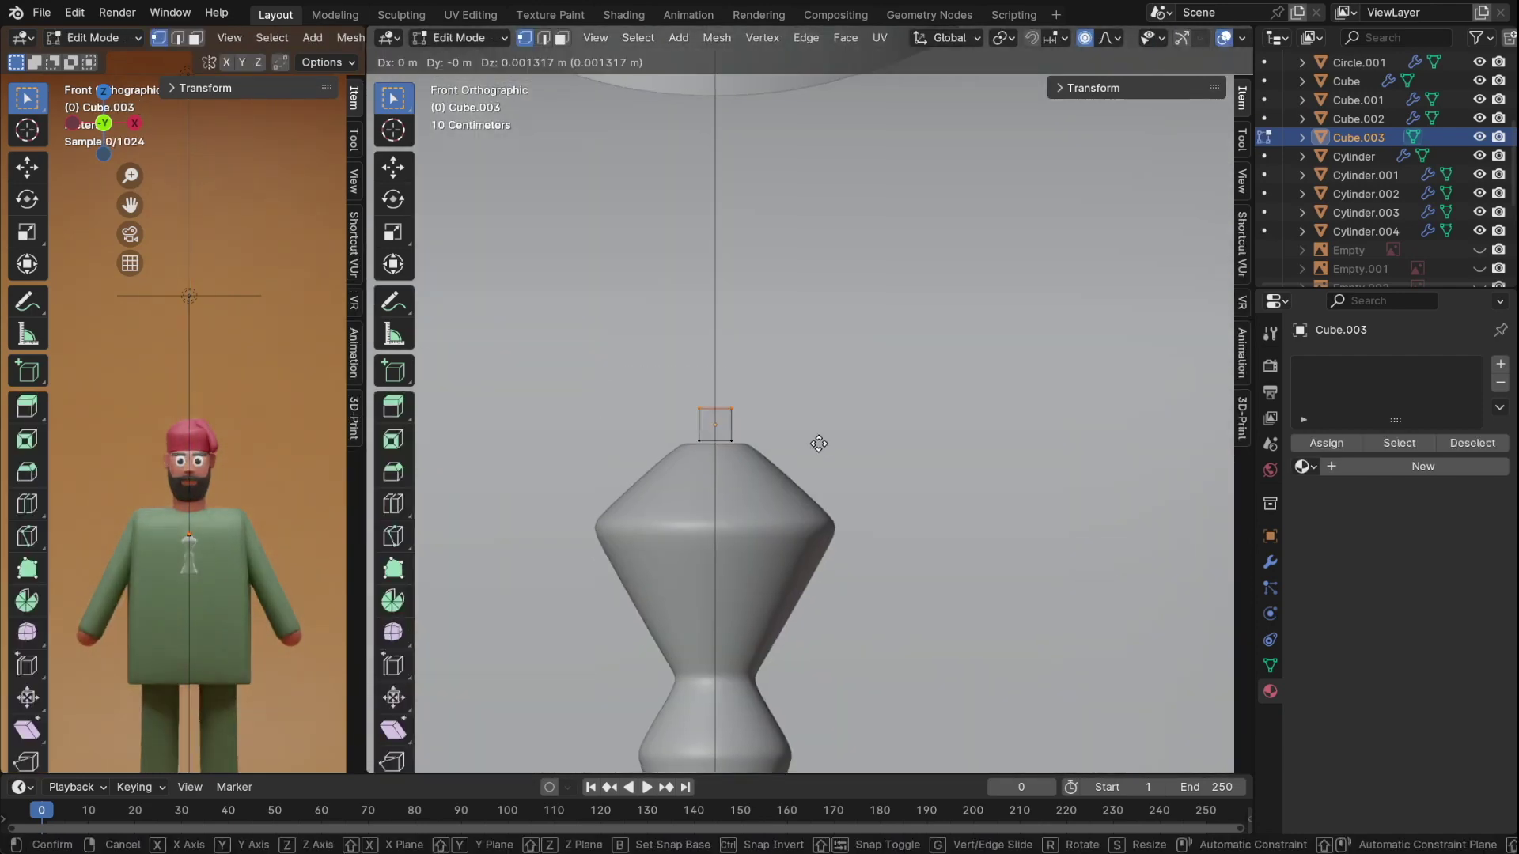
pyautogui.moveTo(753, 394); pyautogui.dragTo(729, 357)
pyautogui.press('e')
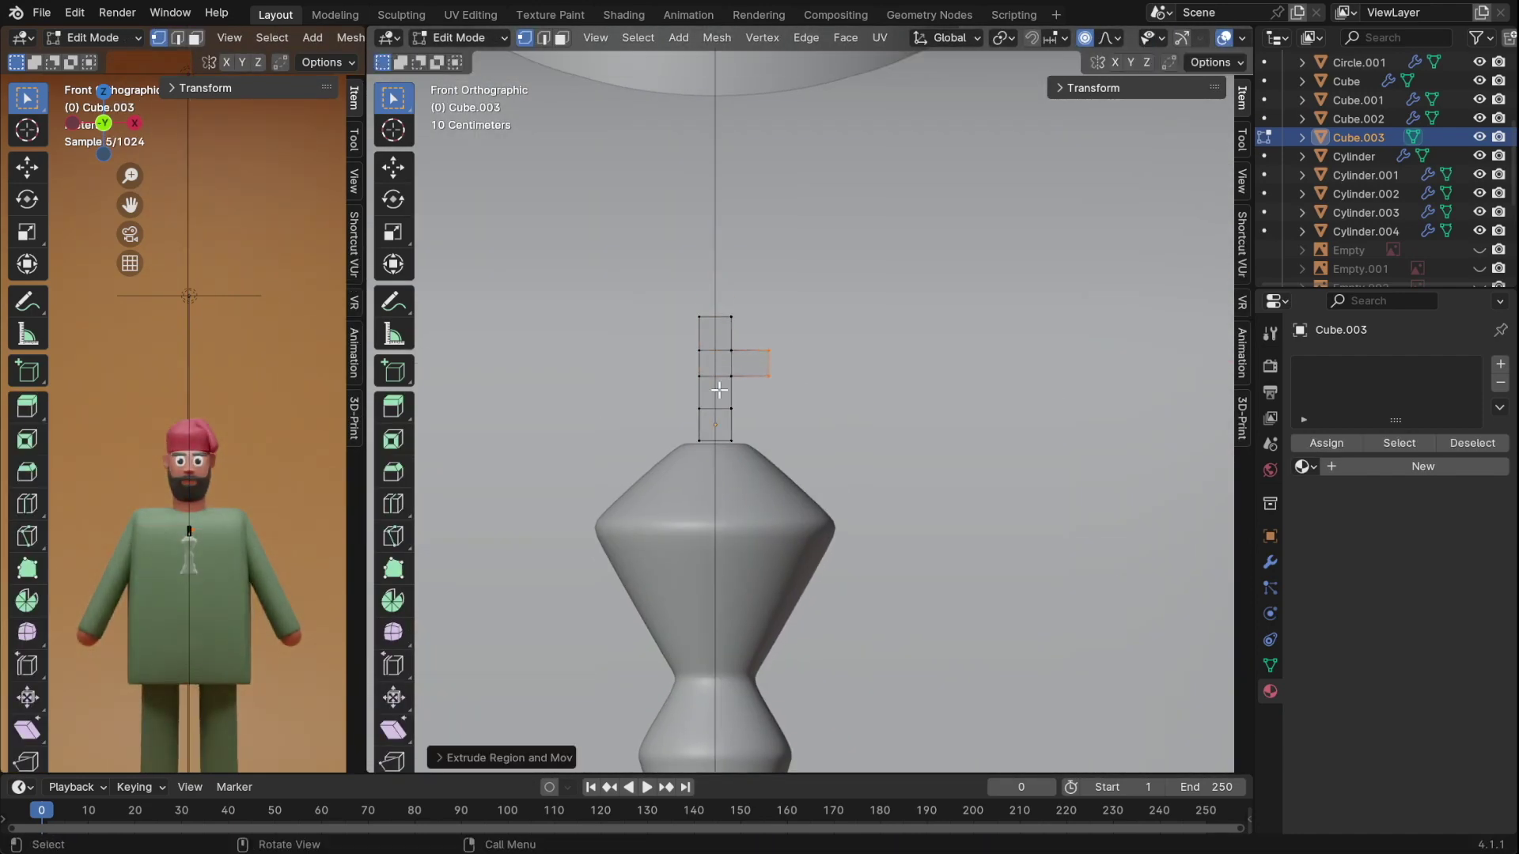
pyautogui.click(794, 389)
pyautogui.press('e')
pyautogui.press('x')
pyautogui.press('1')
pyautogui.press('0')
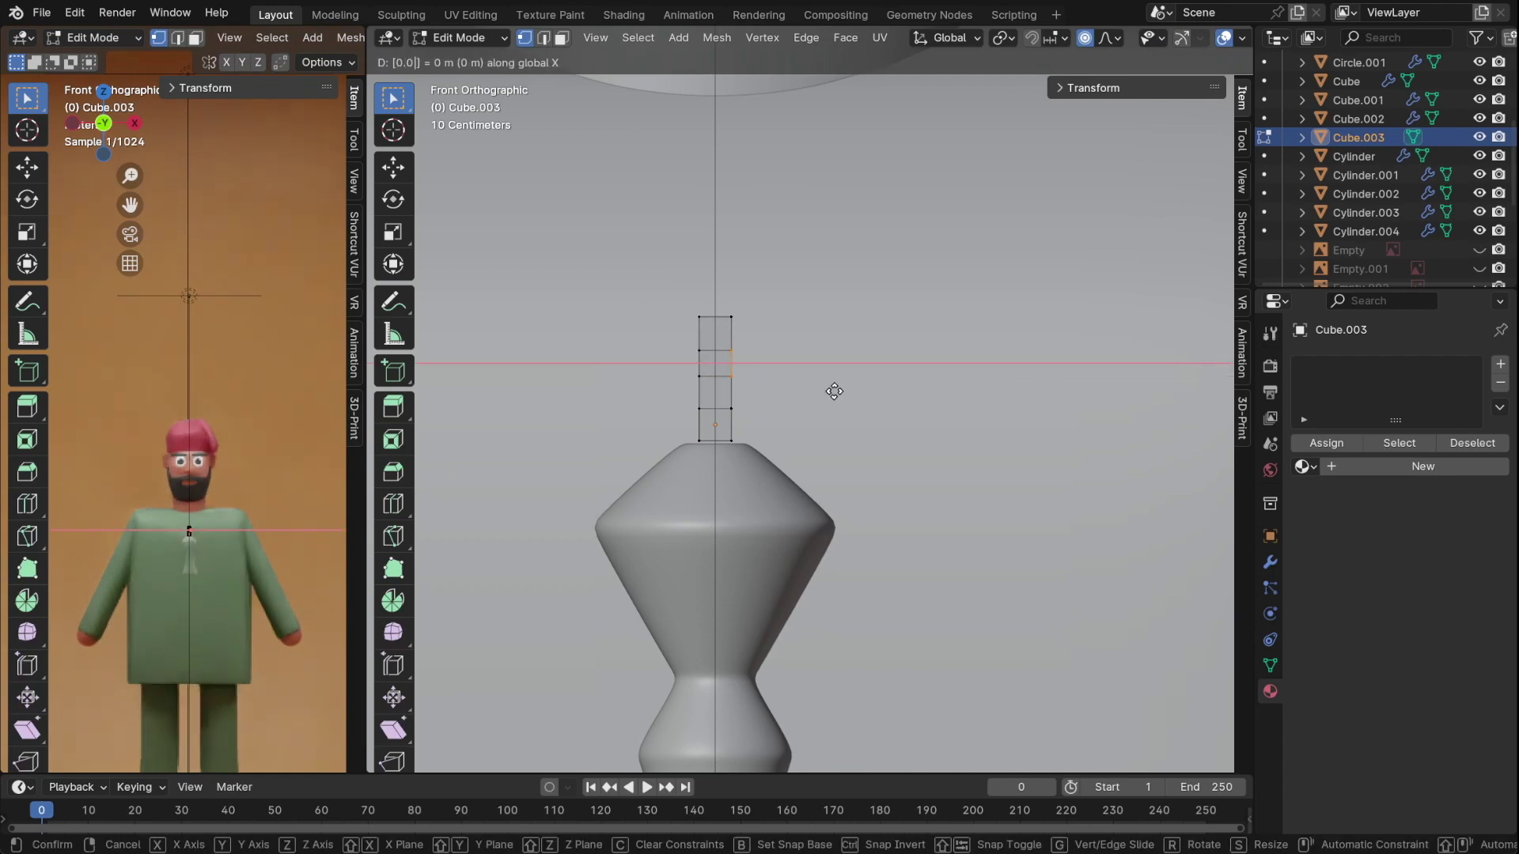
pyautogui.press('Escape')
pyautogui.write('ex0')
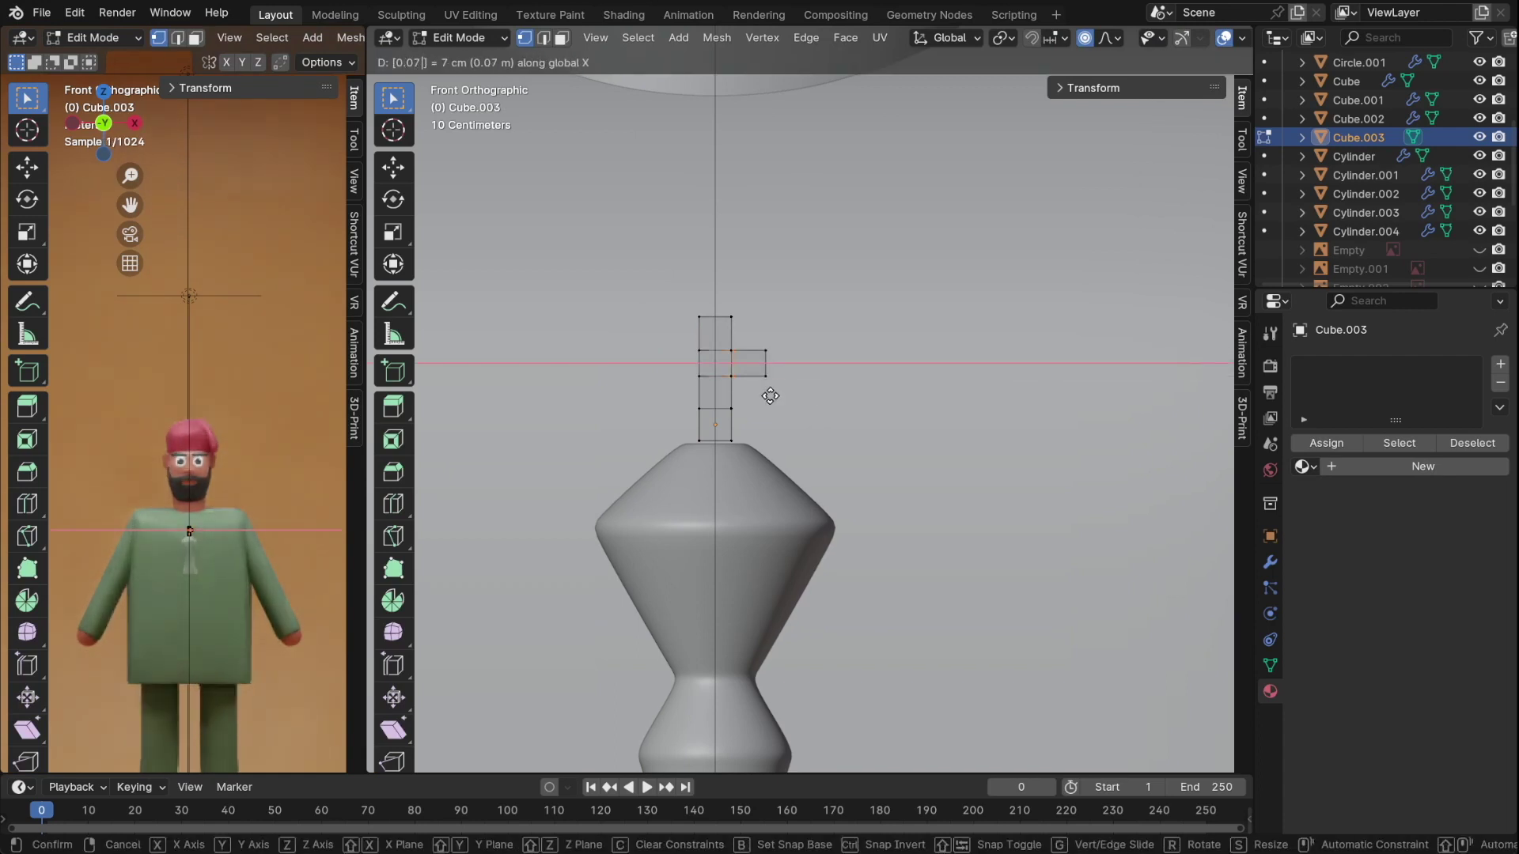
pyautogui.write('-0.09')
pyautogui.press('Return')
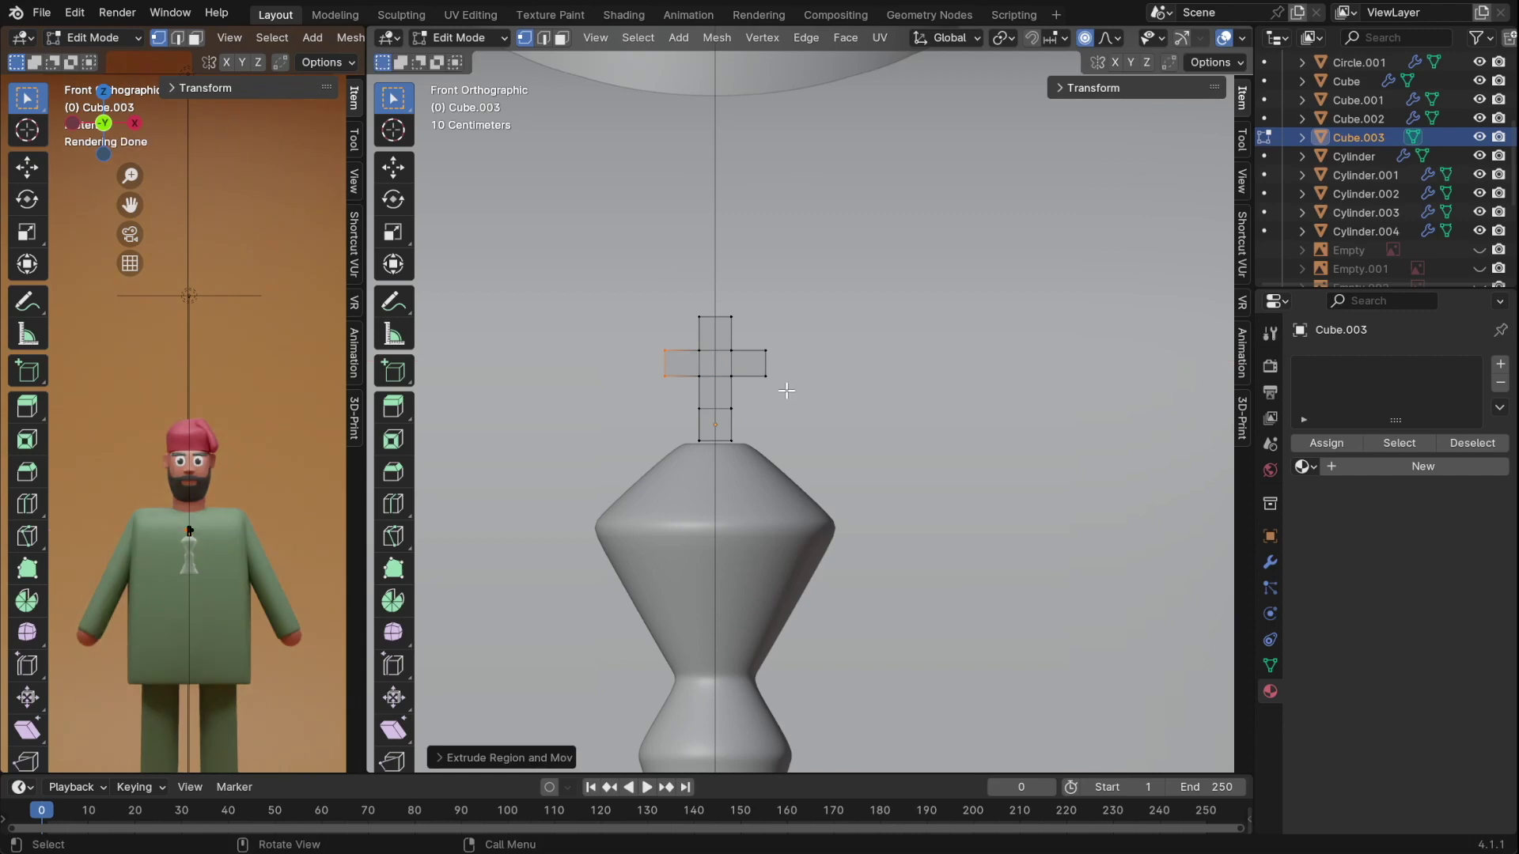
# - Dissolve the cross's inner vertices and faces, undoing a version that flattened it
pyautogui.press('Tab')
pyautogui.scroll(-5, 809, 378)
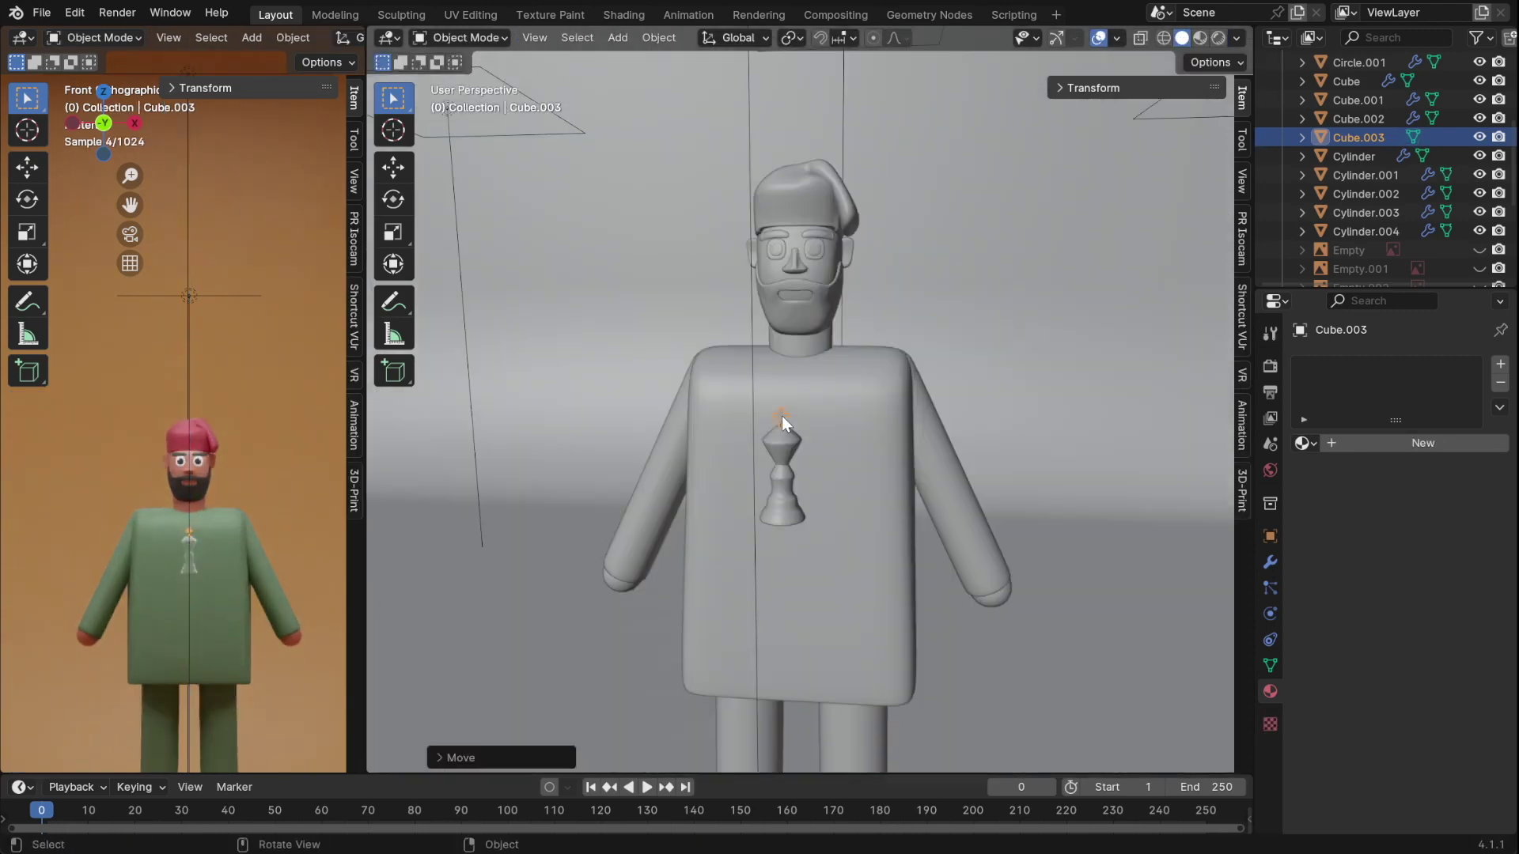
pyautogui.moveTo(781, 415)
pyautogui.mouseDown(button='middle')
pyautogui.moveTo(712, 491)
pyautogui.moveTo(833, 507)
pyautogui.moveTo(795, 408)
pyautogui.mouseUp(button='middle')
pyautogui.scroll(5, 671, 533)
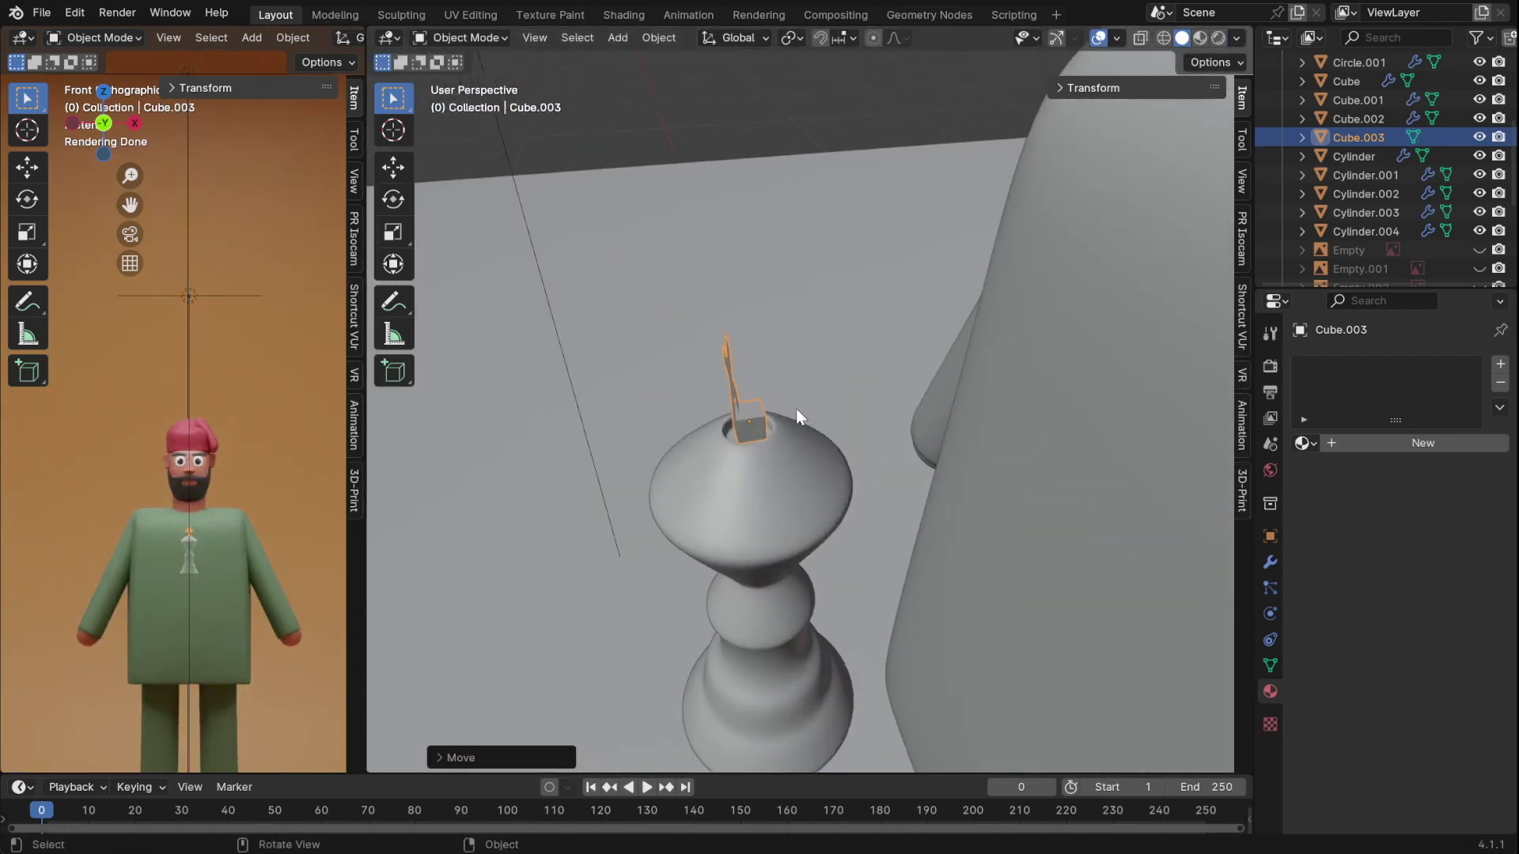
pyautogui.press('Tab')
pyautogui.scroll(4, 796, 408)
pyautogui.press('x')
pyautogui.click(751, 383)
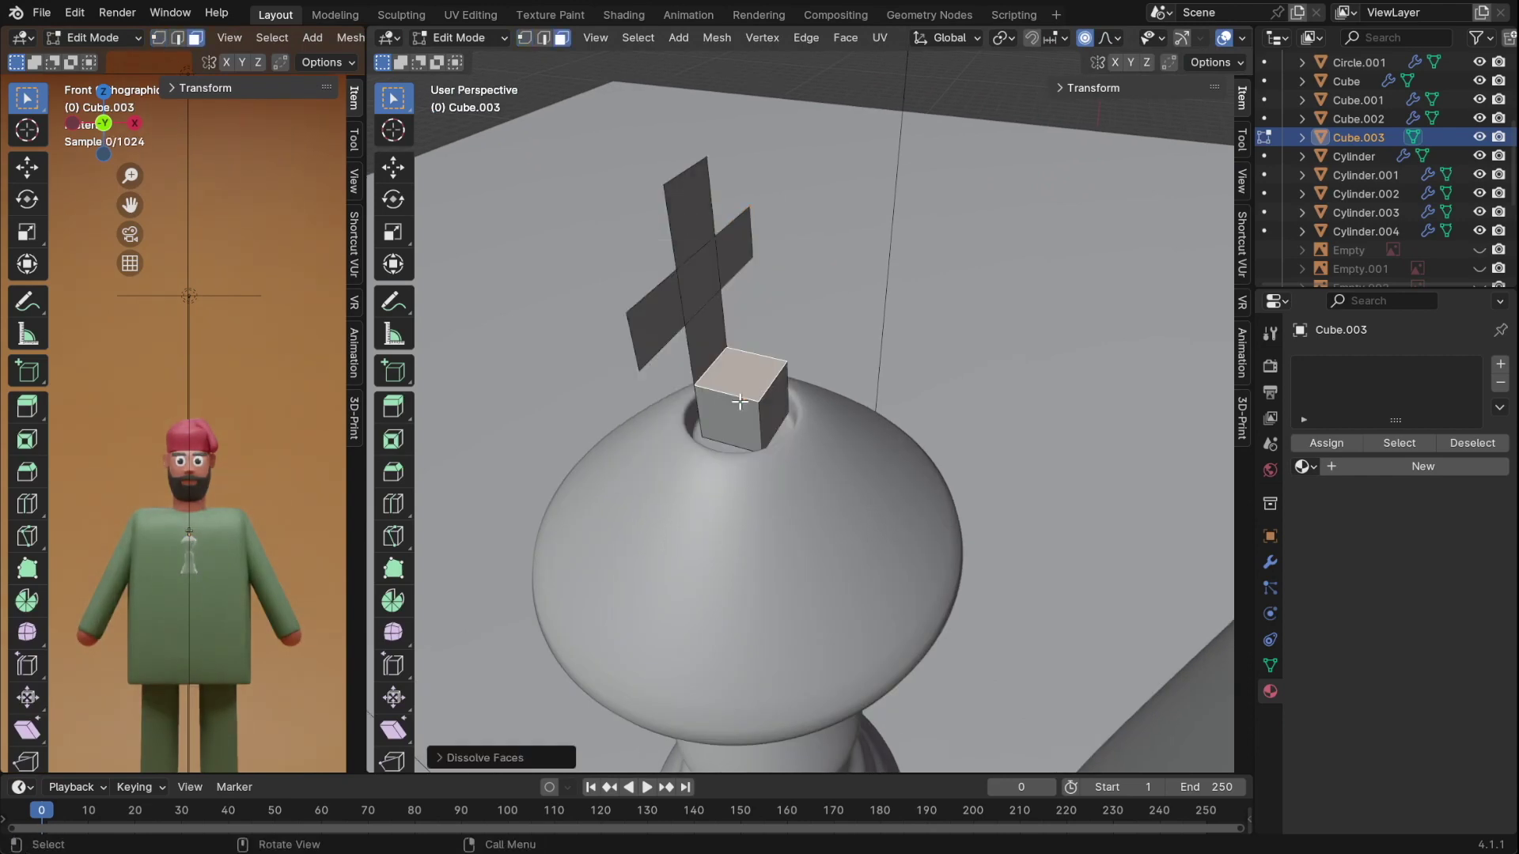
pyautogui.click(710, 342)
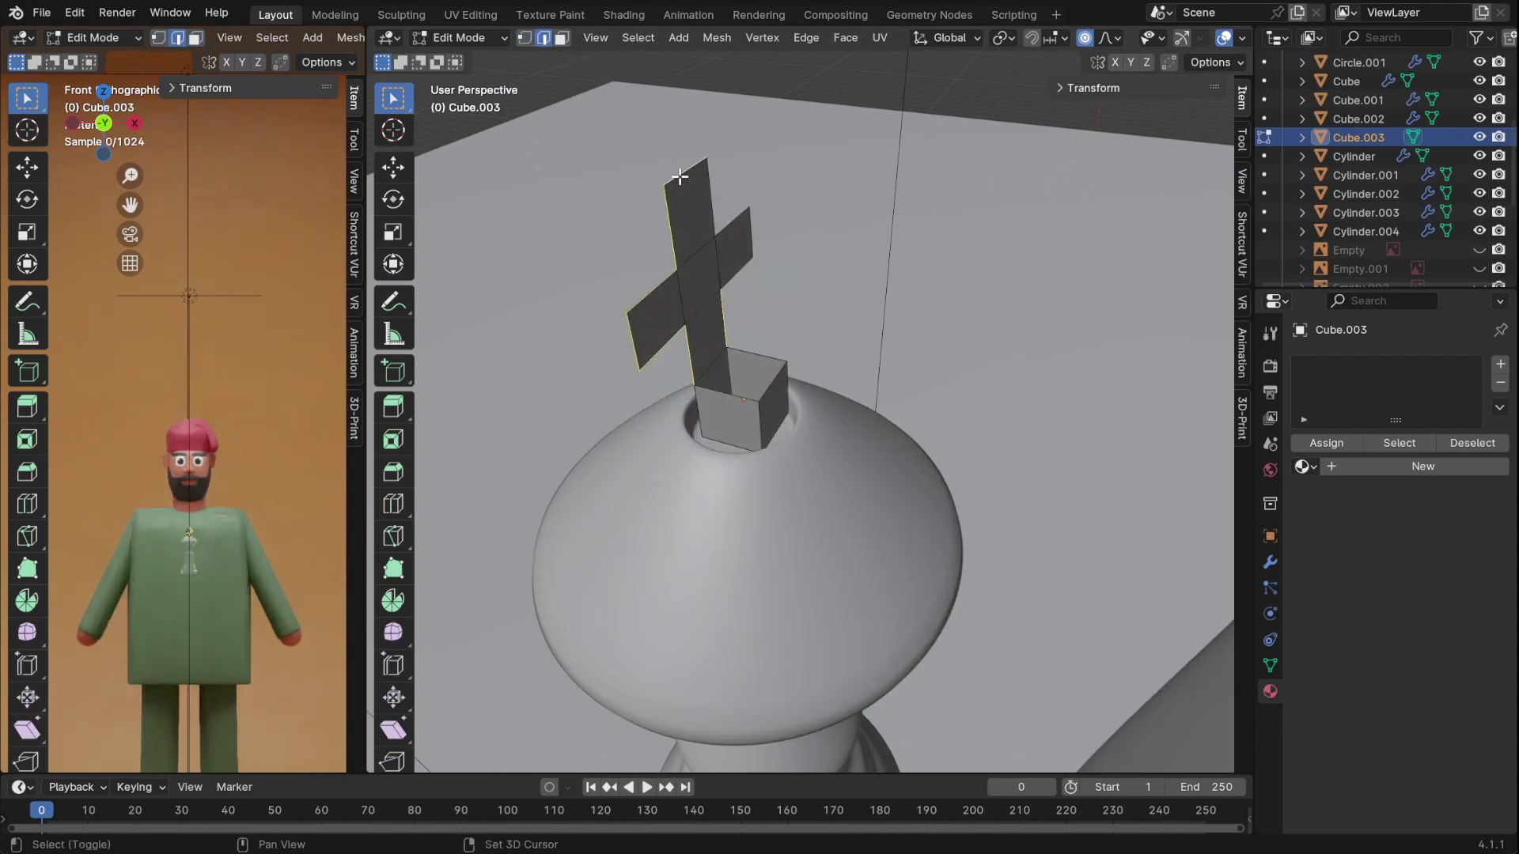
pyautogui.hotkey('ctrl', 'z')
pyautogui.press('x')
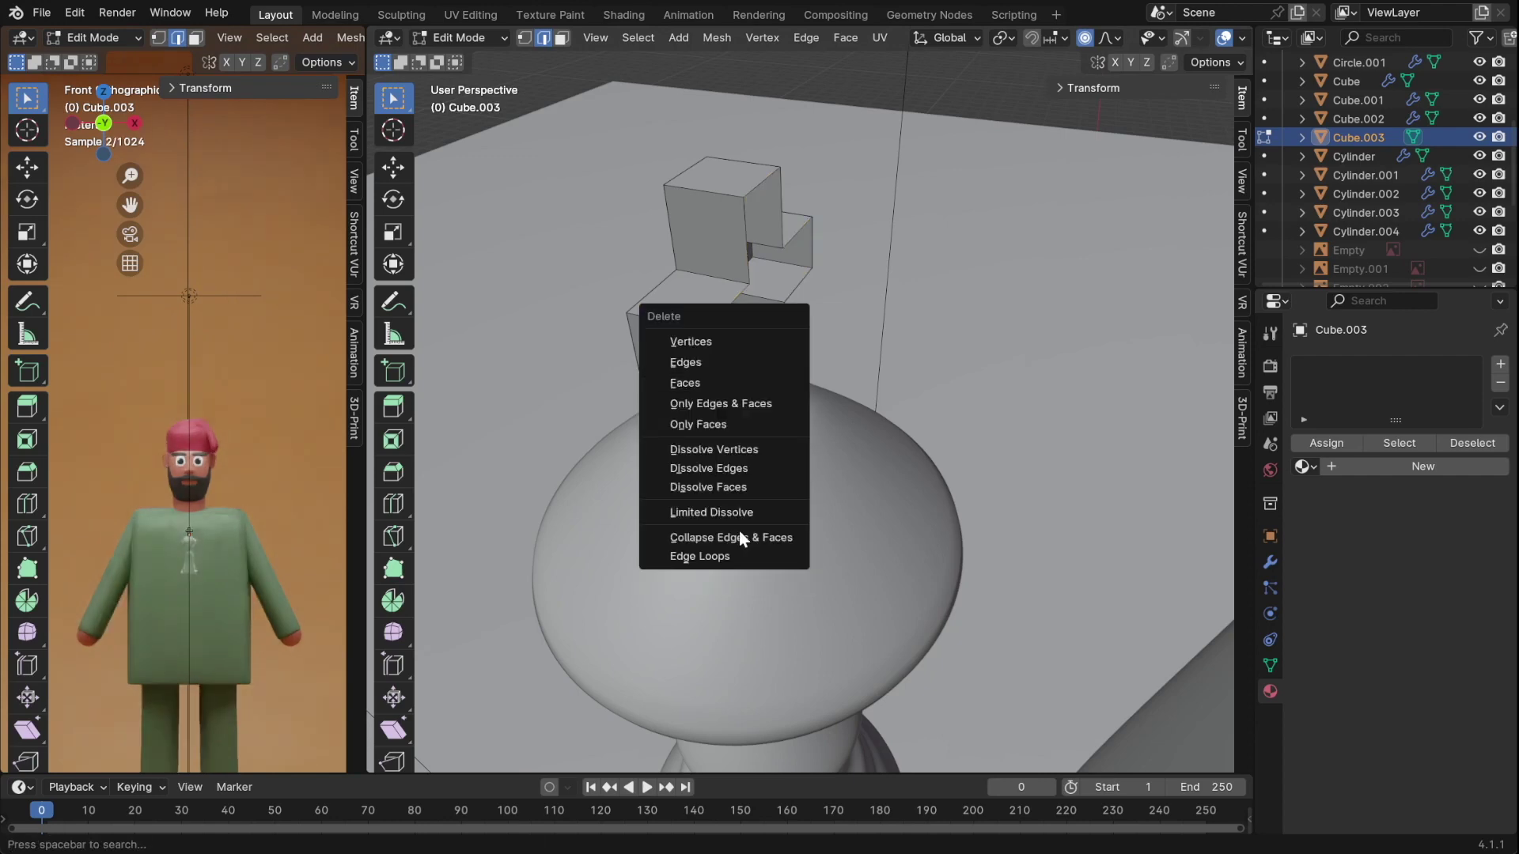
pyautogui.click(743, 470)
pyautogui.press('x')
pyautogui.click(760, 453)
# - Add a new material, Material.004, to the cross
pyautogui.moveTo(760, 453); pyautogui.dragTo(755, 385, button='middle')
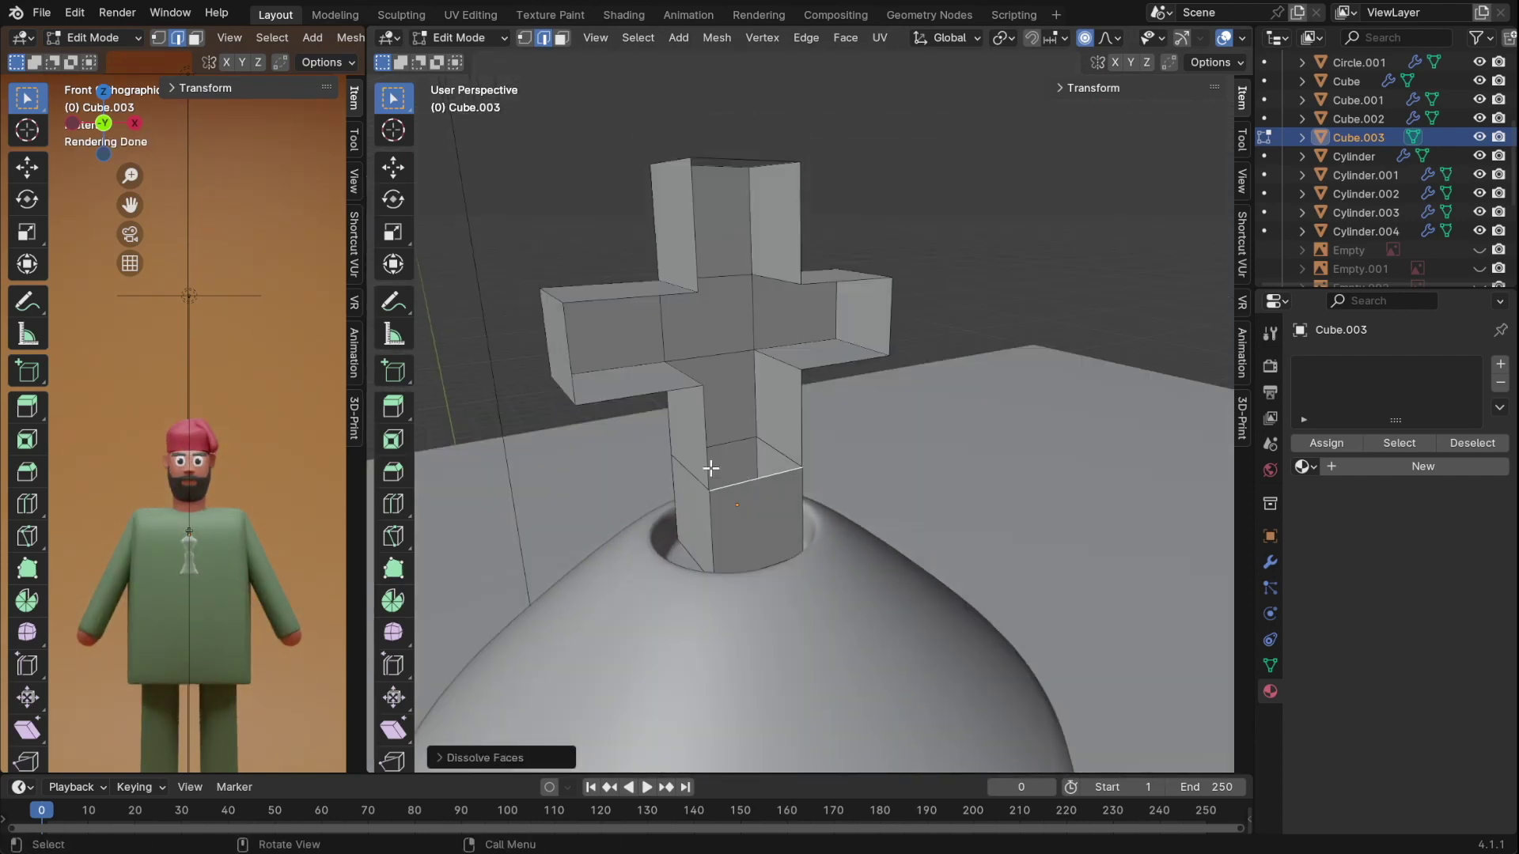
pyautogui.press('a')
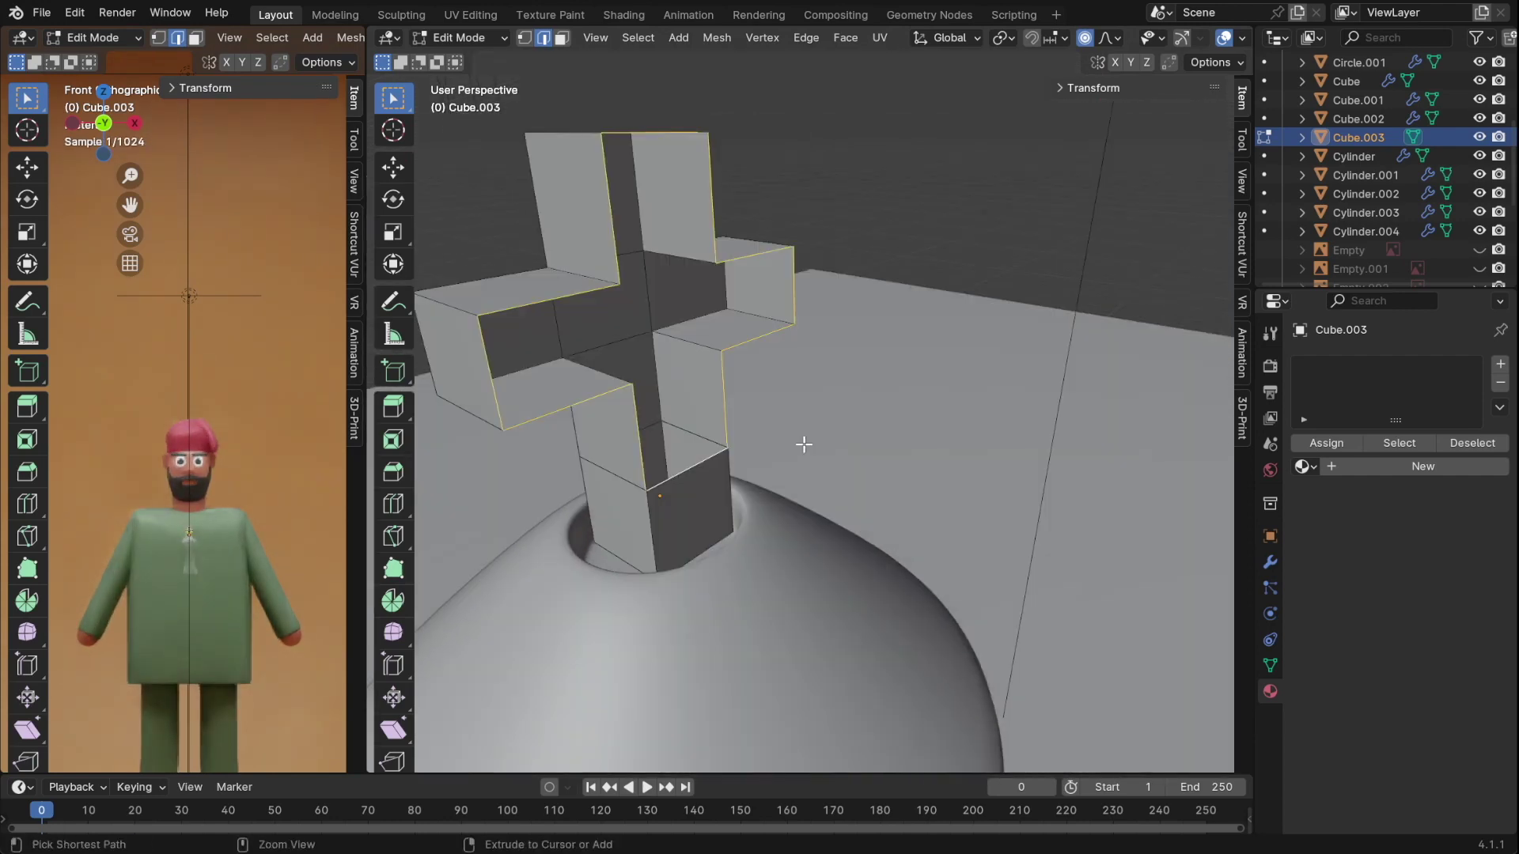
pyautogui.press('Tab')
pyautogui.moveTo(804, 444)
pyautogui.mouseDown(button='middle')
pyautogui.moveTo(715, 416)
pyautogui.moveTo(748, 459)
pyautogui.mouseUp(button='middle')
pyautogui.click(1422, 465)
pyautogui.hotkey('ctrl', 's')
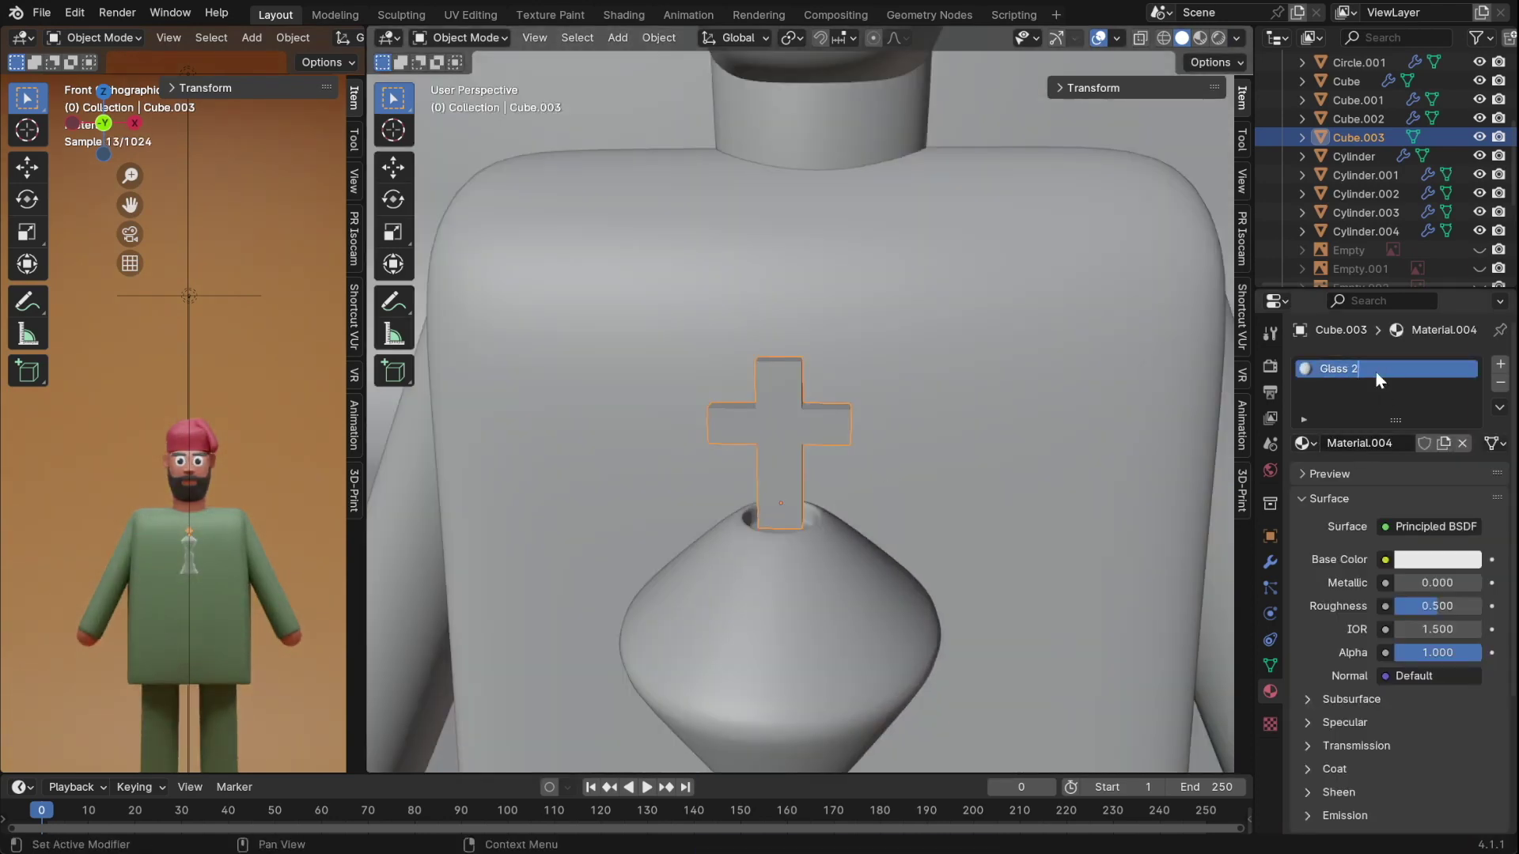
# - Name the cross's material Glass 2 and switch its surface to Glass BSDF
pyautogui.press('Return')
pyautogui.click(1438, 559)
pyautogui.moveTo(1477, 364); pyautogui.dragTo(1477, 412)
pyautogui.moveTo(1455, 629)
pyautogui.mouseDown()
pyautogui.moveTo(1368, 630)
pyautogui.moveTo(1400, 606)
pyautogui.mouseUp()
pyautogui.press('KP_Decimal')
pyautogui.click(1432, 526)
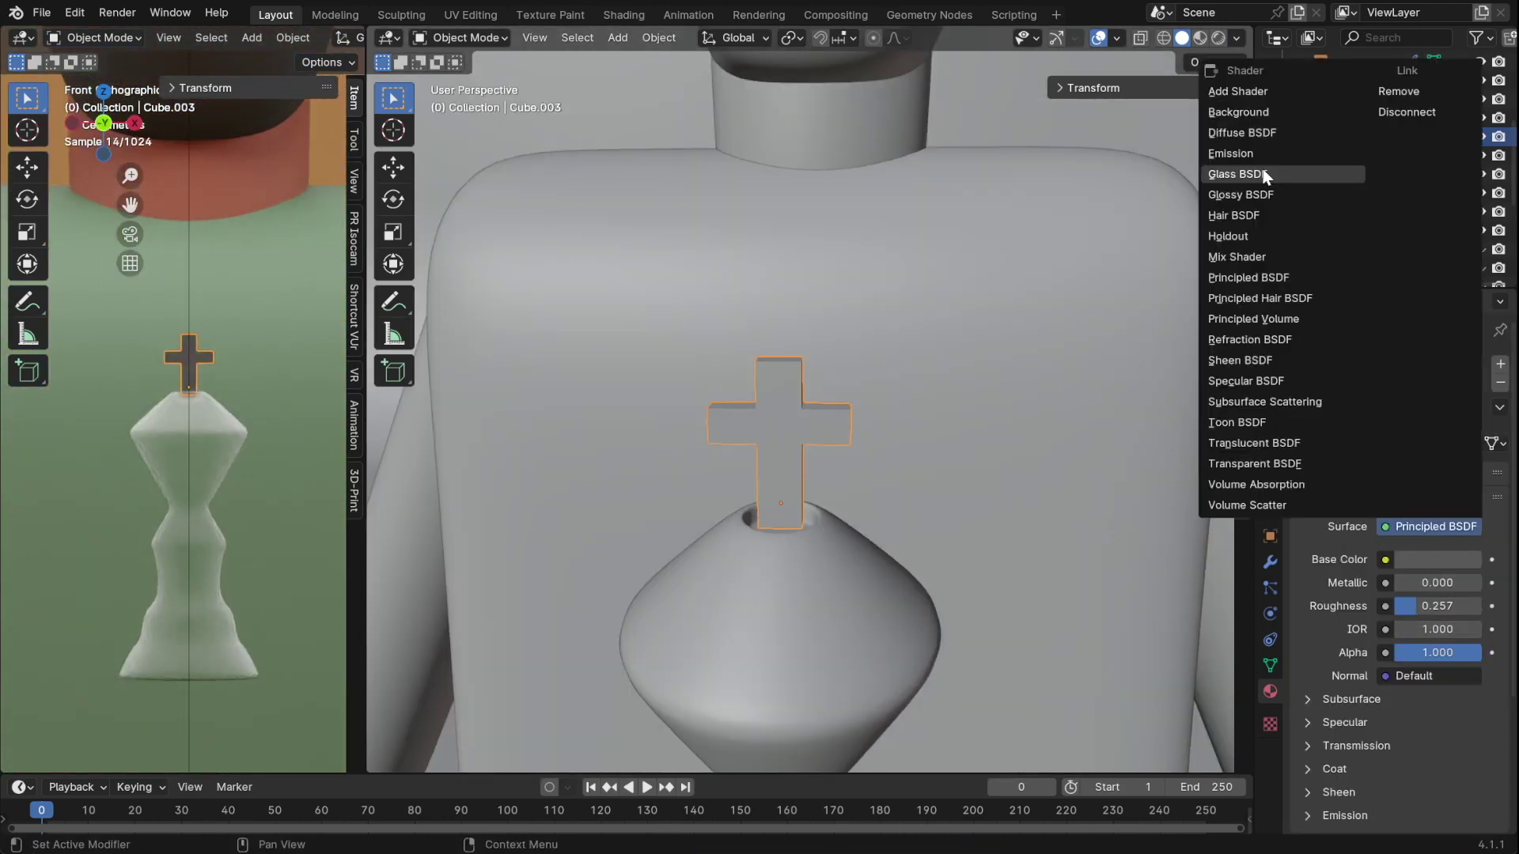
pyautogui.click(1263, 173)
pyautogui.hotkey('ctrl', 's')
pyautogui.click(1474, 629)
pyautogui.click(1473, 630)
pyautogui.hotkey('ctrl', 's')
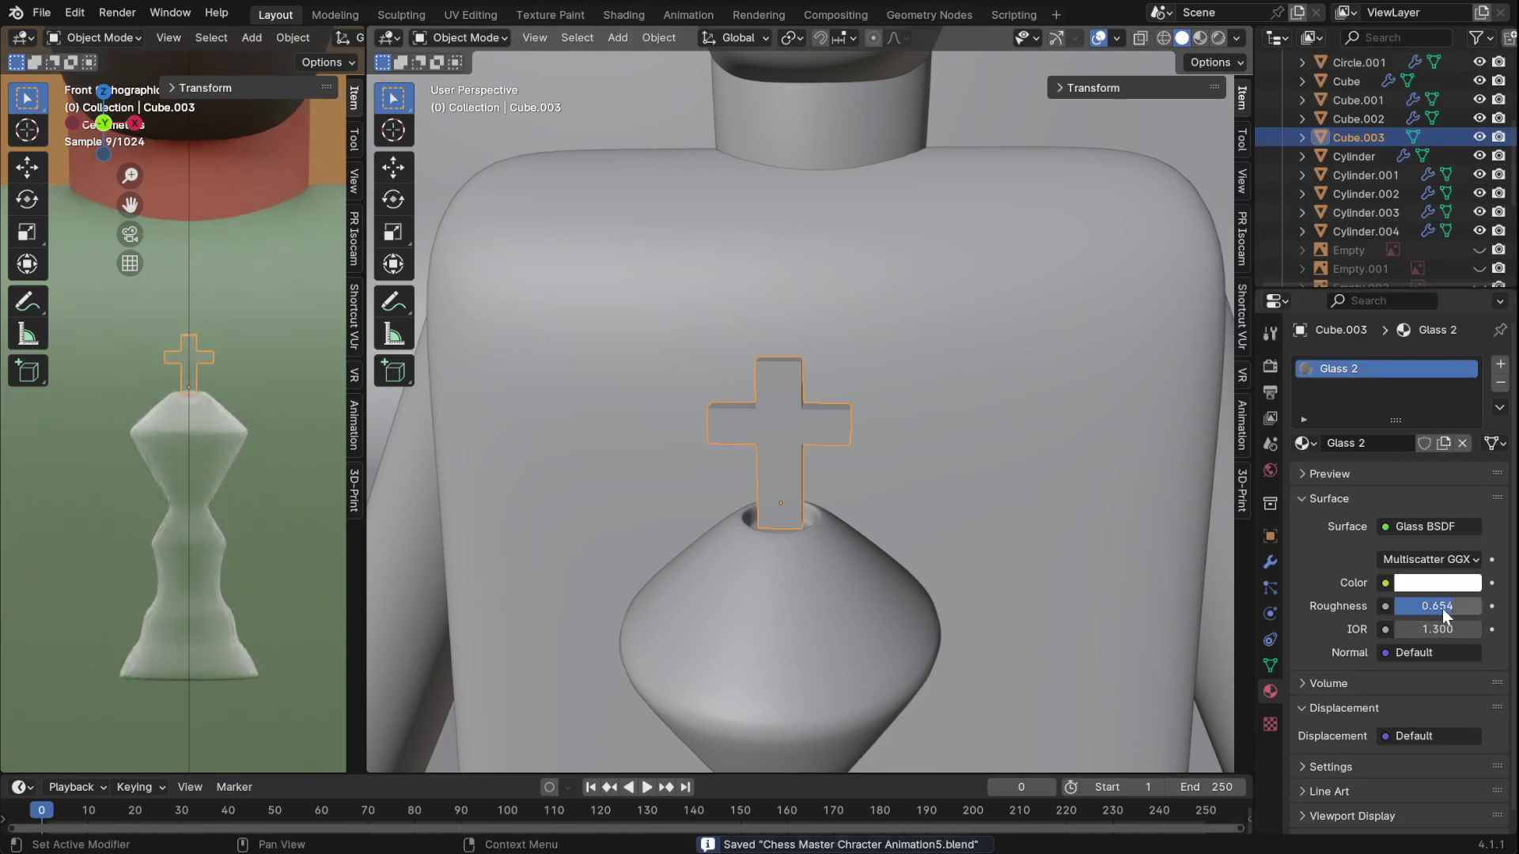
# - Raise the Glass 2 roughness to 1 and tint its colour light blue
pyautogui.click(1358, 62)
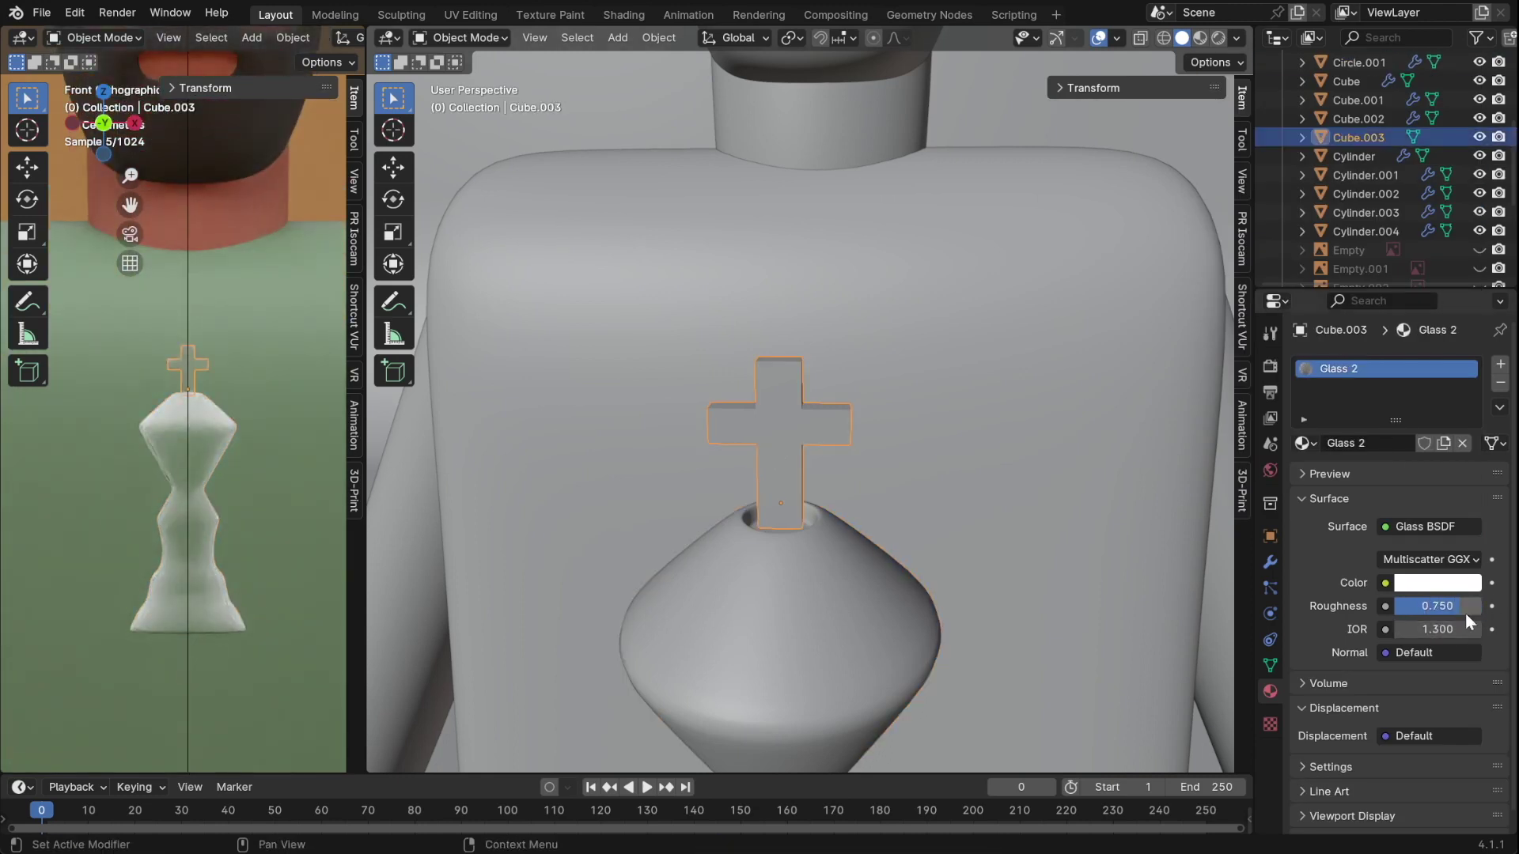
pyautogui.moveTo(1465, 614); pyautogui.dragTo(1487, 614)
pyautogui.click(1437, 583)
pyautogui.moveTo(1466, 371); pyautogui.dragTo(1457, 286)
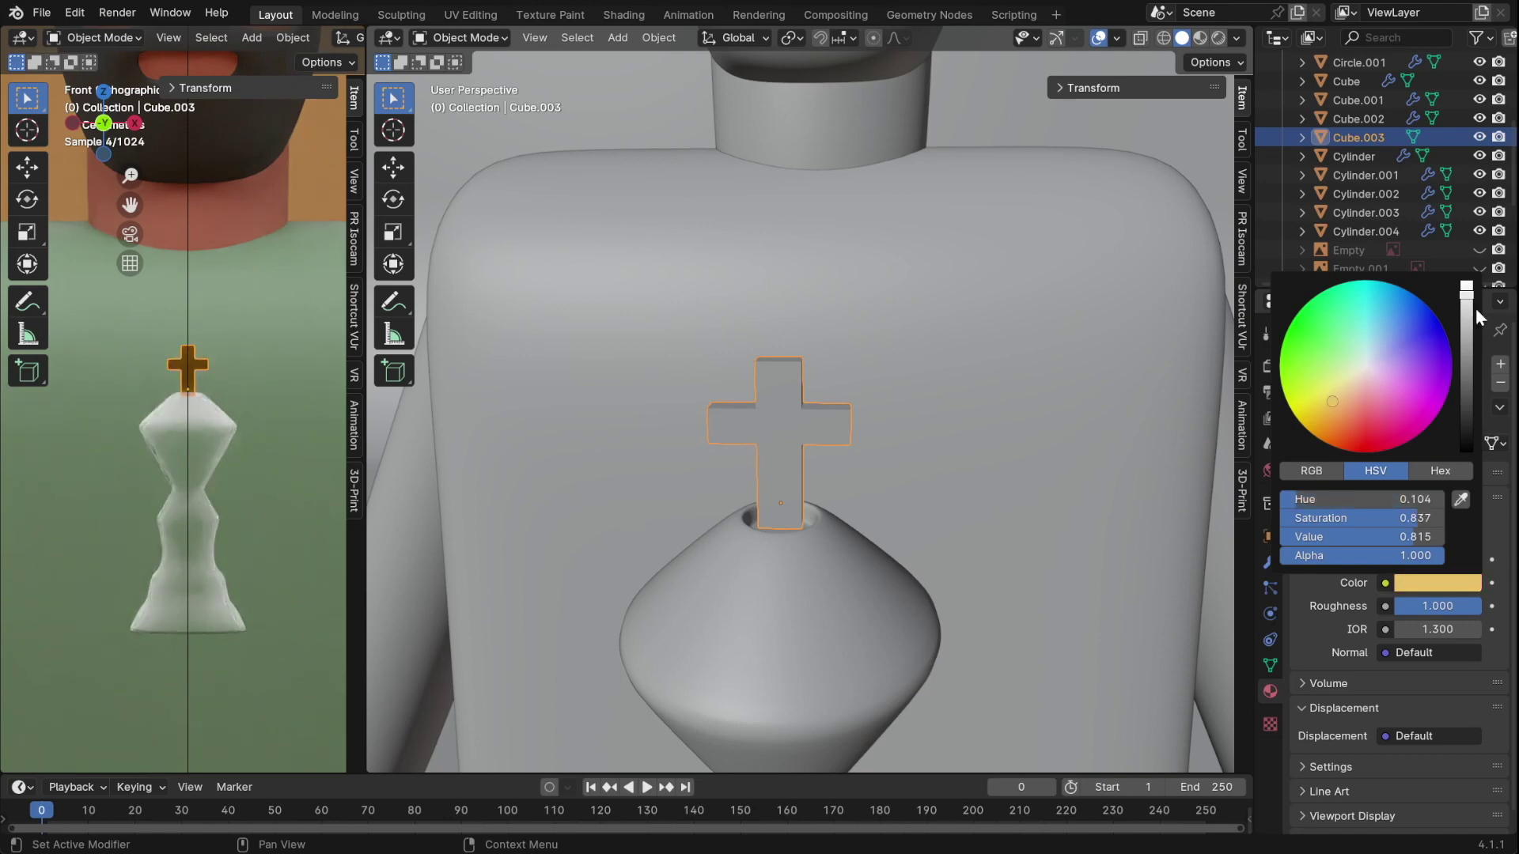
pyautogui.hotkey('ctrl', 'shift', 'z')
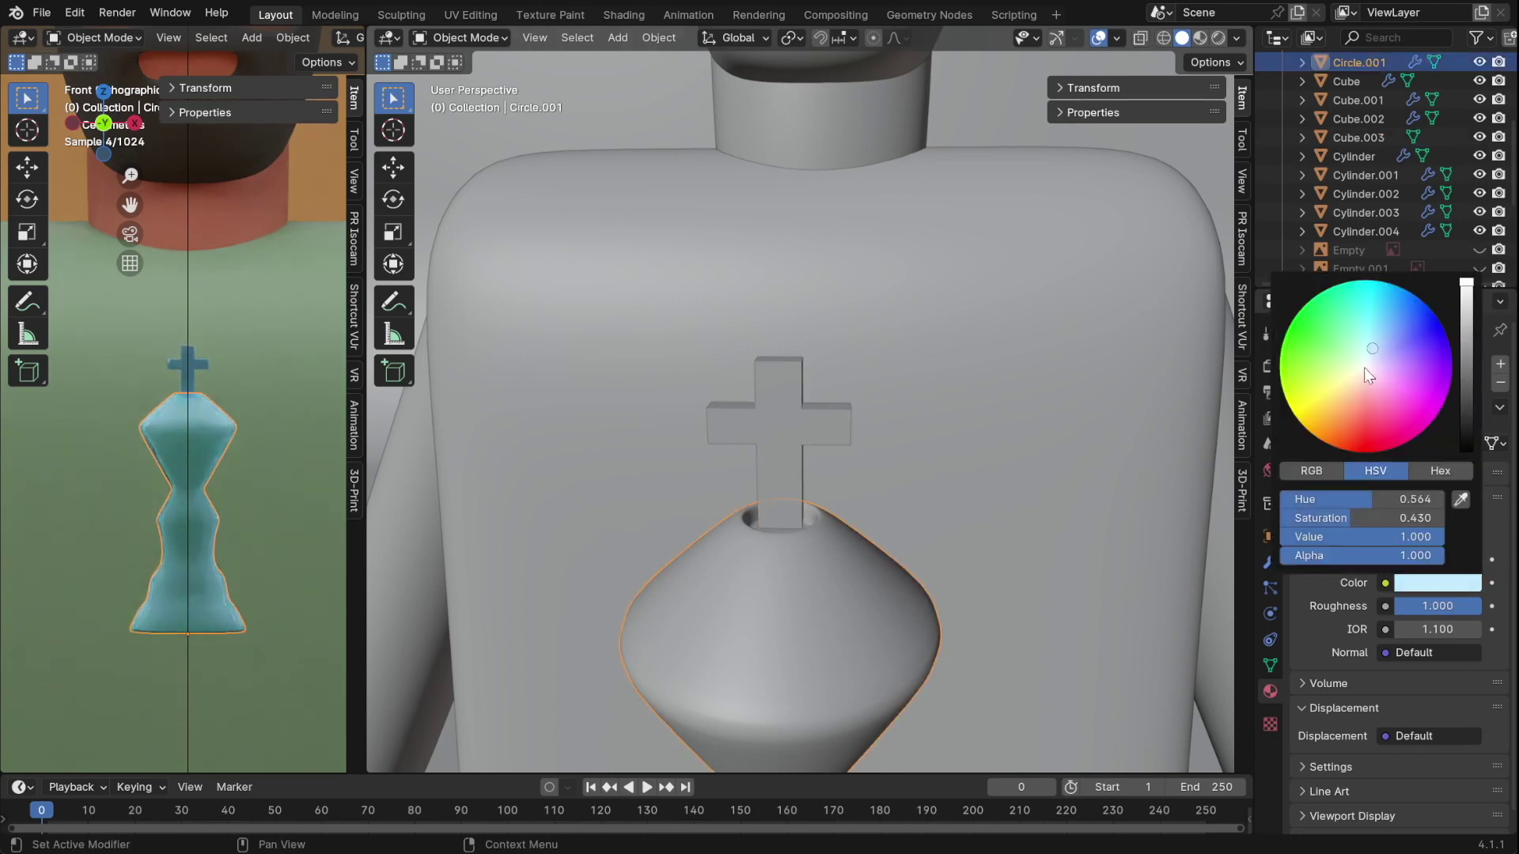
# - Assign Glass 2 to the chess piece body Circle.001 and raise its IOR to 12.600
pyautogui.click(1302, 442)
pyautogui.click(1171, 507)
pyautogui.scroll(-3, 417, 552)
pyautogui.press('g')
pyautogui.click(914, 525)
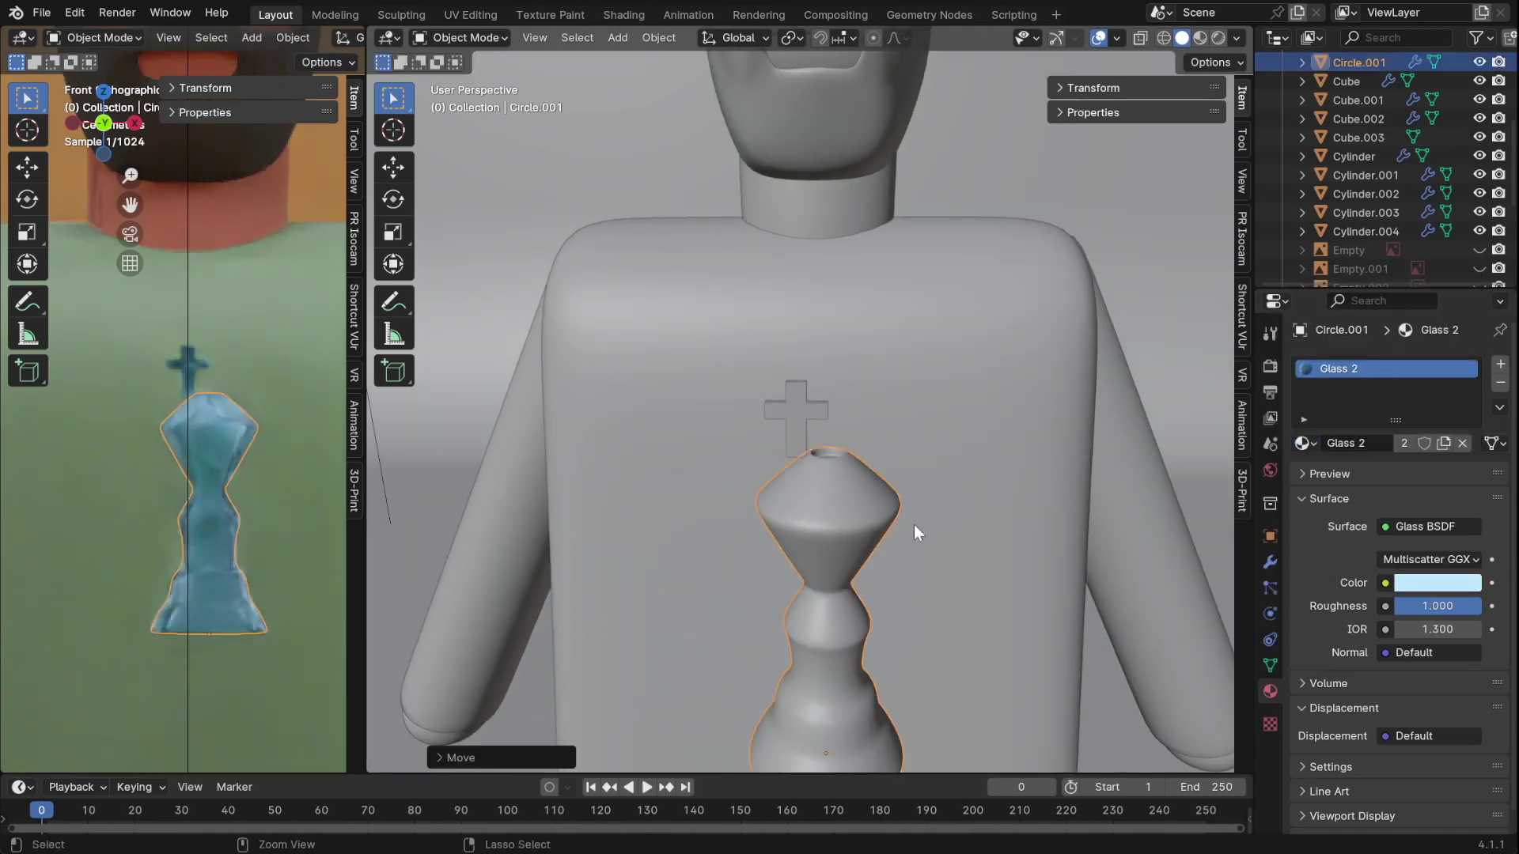
pyautogui.hotkey('ctrl', 'z')
pyautogui.click(1476, 629)
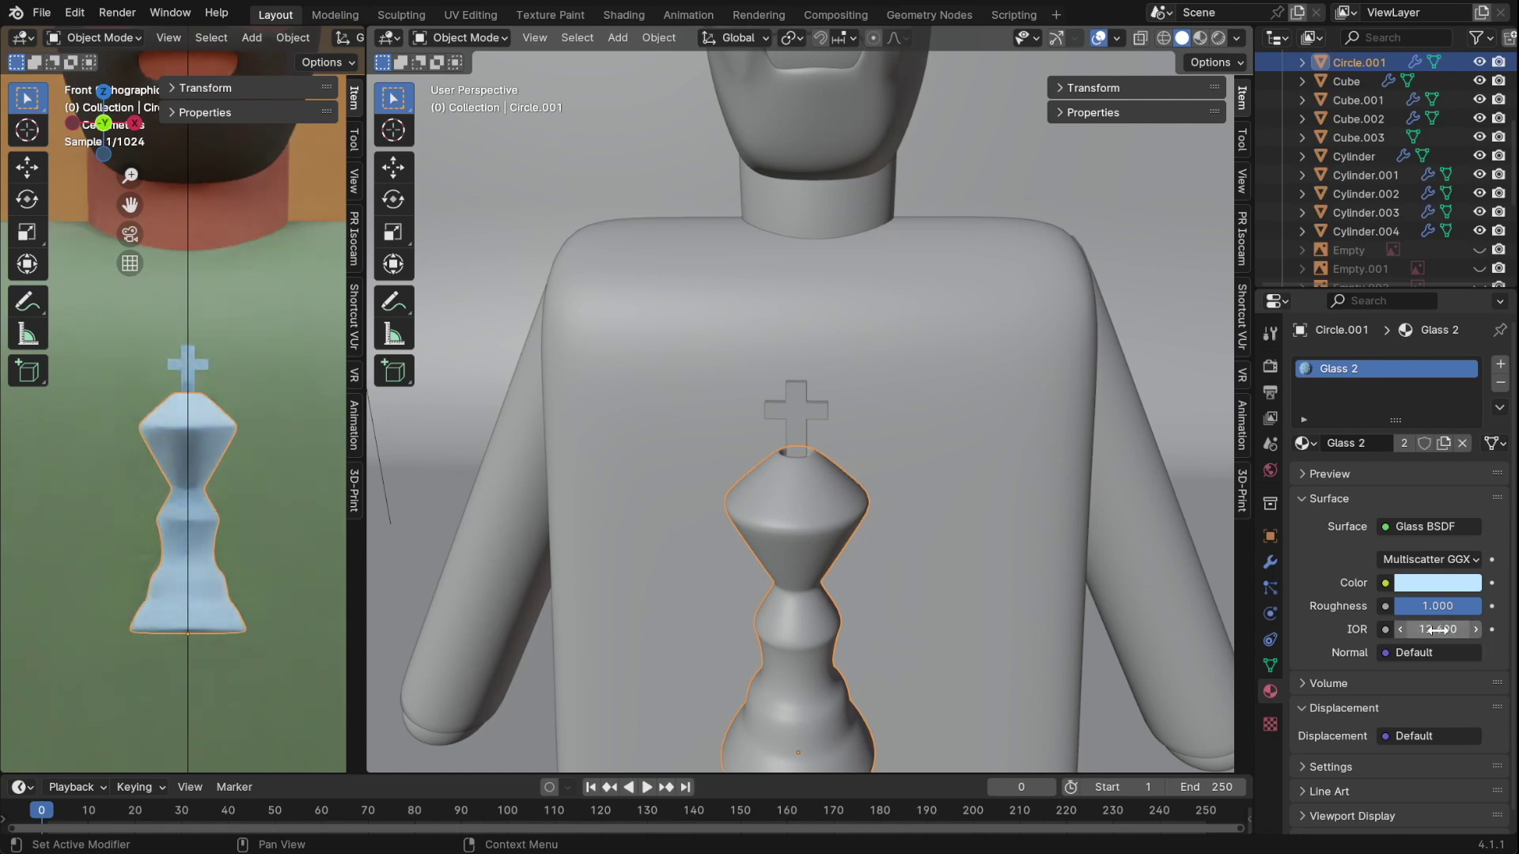
pyautogui.scroll(-3, 277, 544)
pyautogui.scroll(-2, 277, 544)
pyautogui.click(1270, 366)
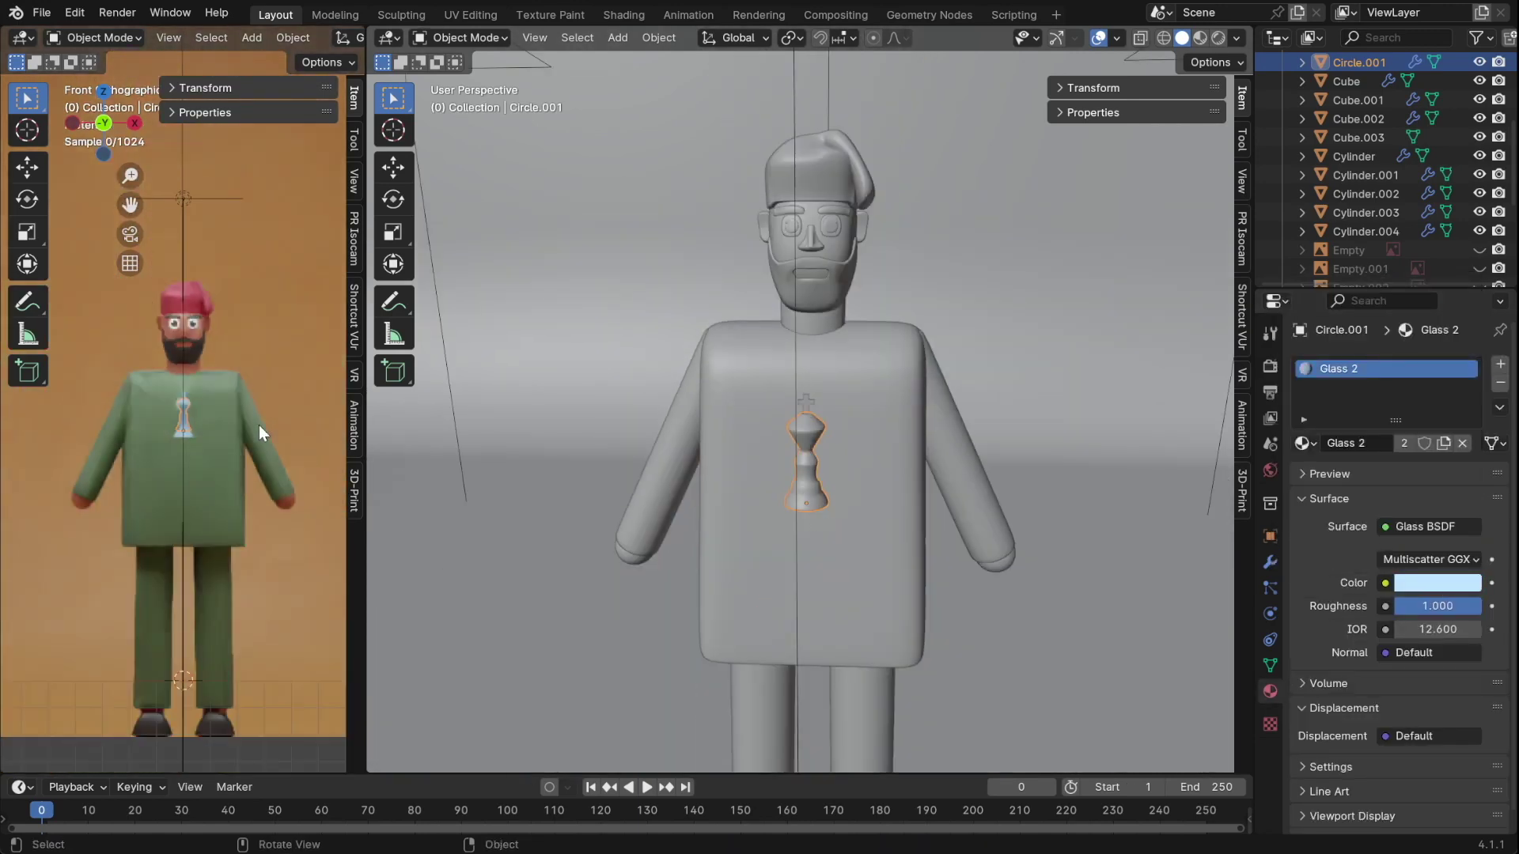
# - Browse the sidebar tool panels and select the legs, cancelling an accidental sideways move
pyautogui.click(1242, 490)
pyautogui.click(1242, 238)
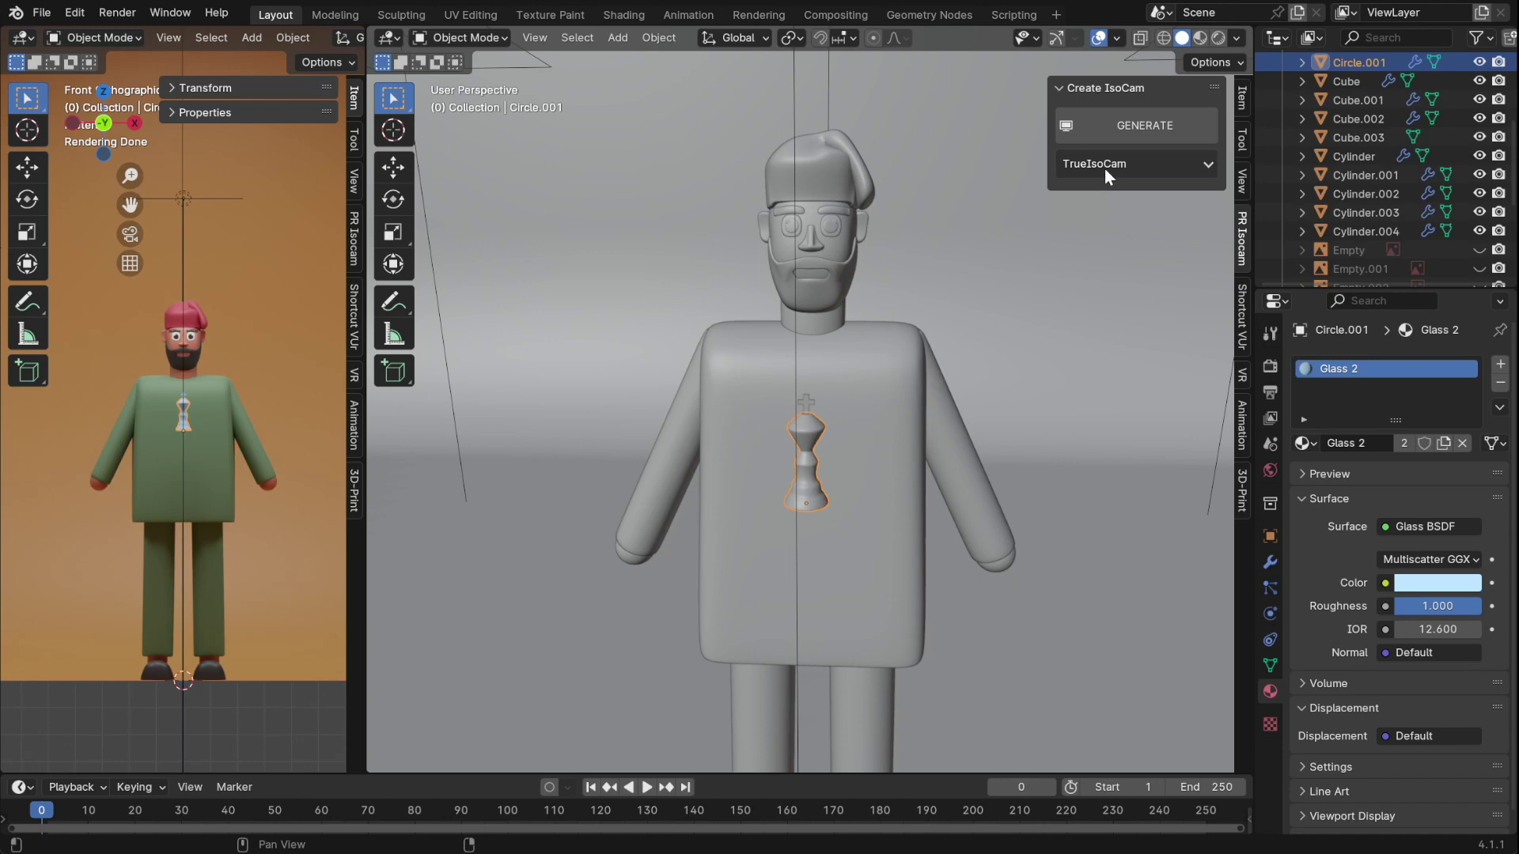
pyautogui.scroll(5, 756, 386)
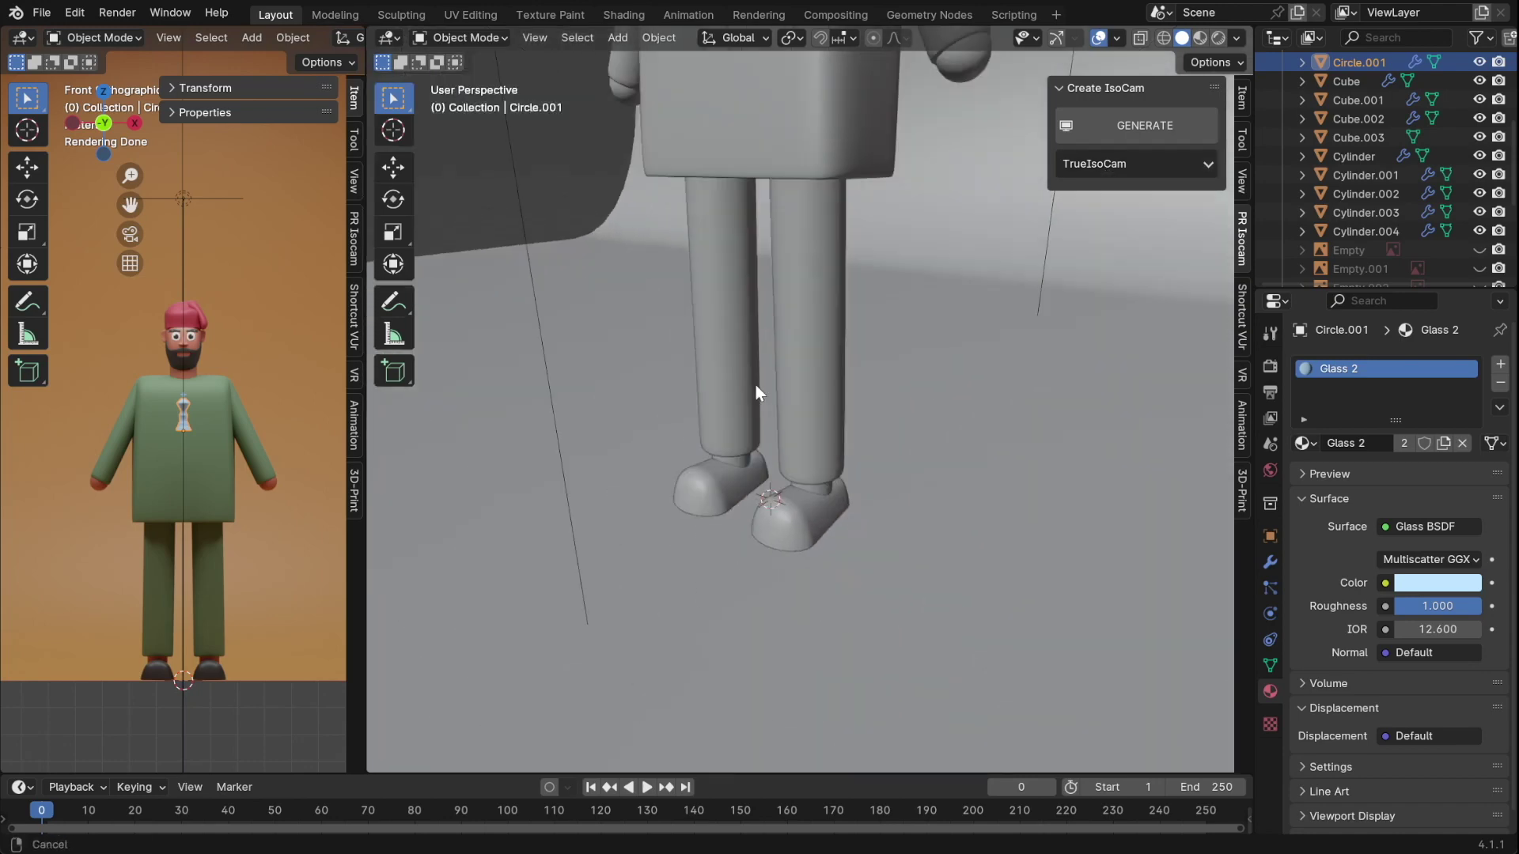
pyautogui.click(756, 386)
pyautogui.press('g')
pyautogui.press('x')
pyautogui.press('Escape')
pyautogui.press('KP_1')
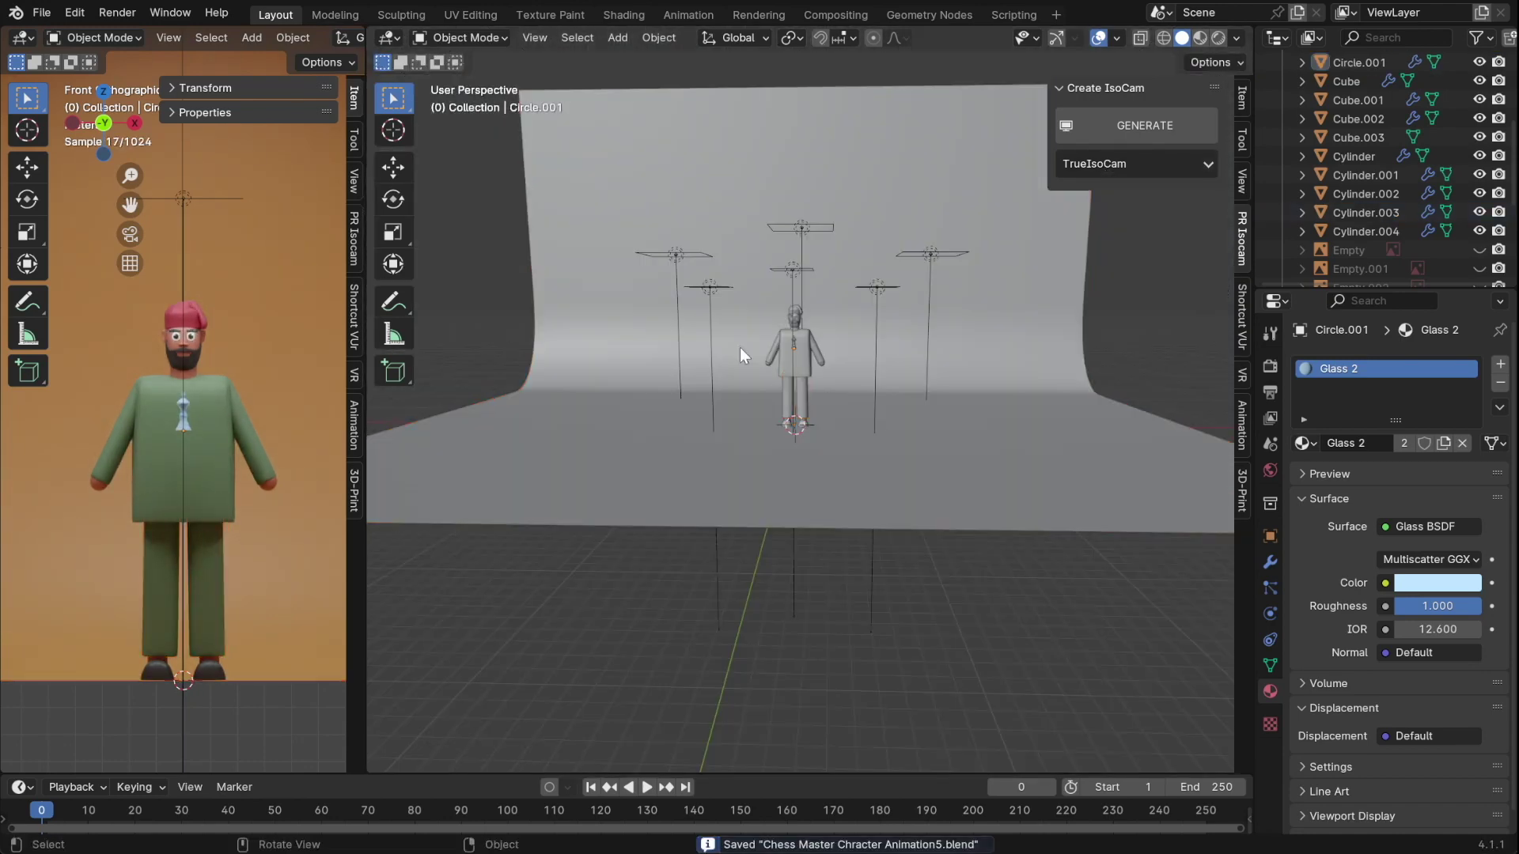
# - Lower the hand ball about 0.47 m onto the arm's end and save the file
pyautogui.click(870, 384)
pyautogui.click(1071, 453)
pyautogui.click(959, 501)
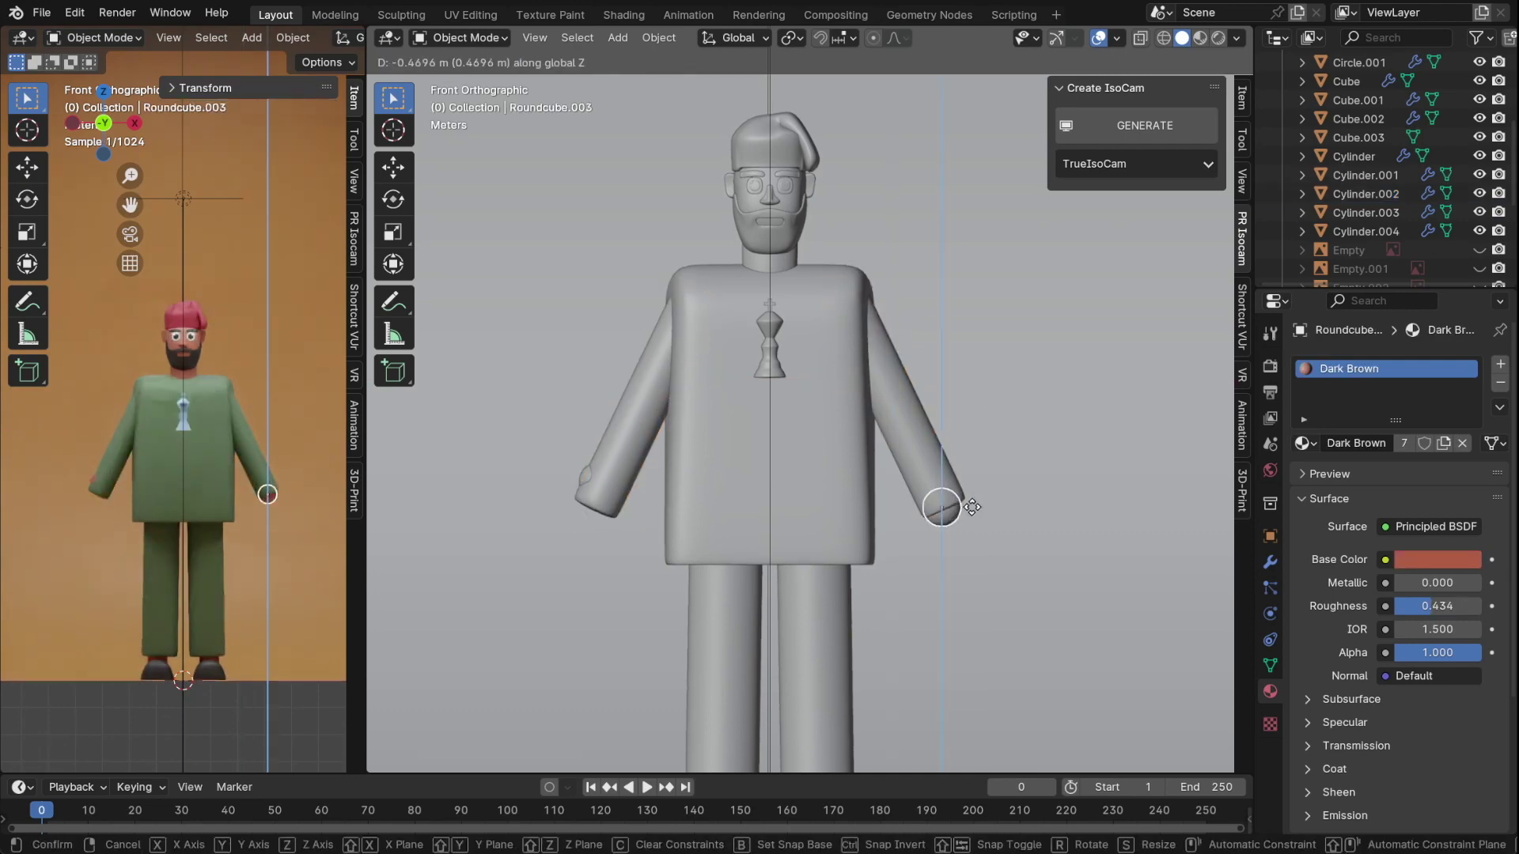
pyautogui.moveTo(959, 501); pyautogui.dragTo(980, 523)
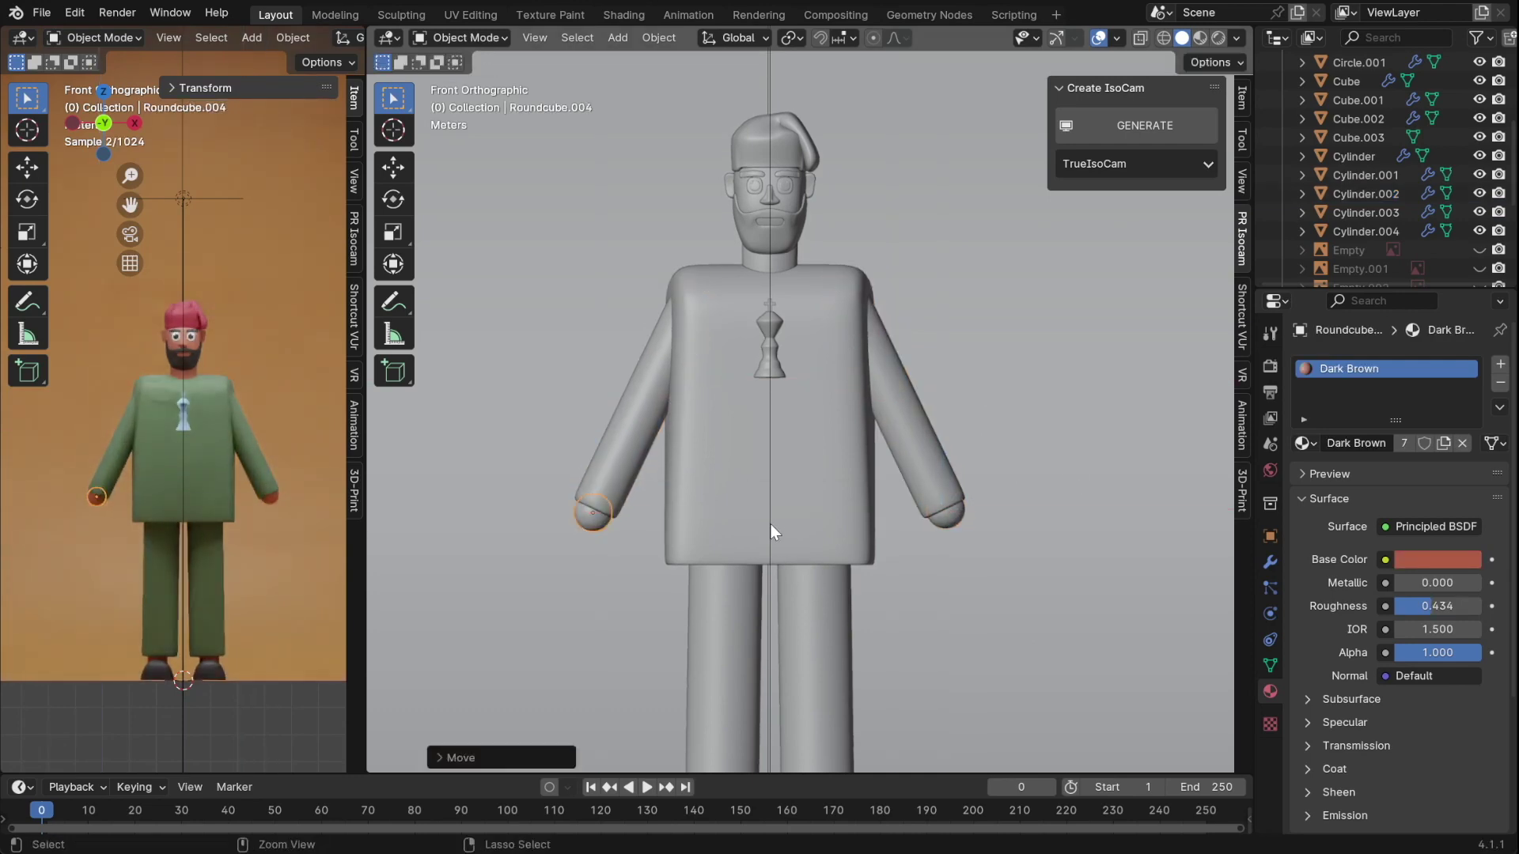
pyautogui.scroll(-10, 770, 524)
pyautogui.hotkey('ctrl', 's')
# - Brighten the torso's green shirt base colour in the colour picker
pyautogui.click(803, 399)
pyautogui.click(1437, 559)
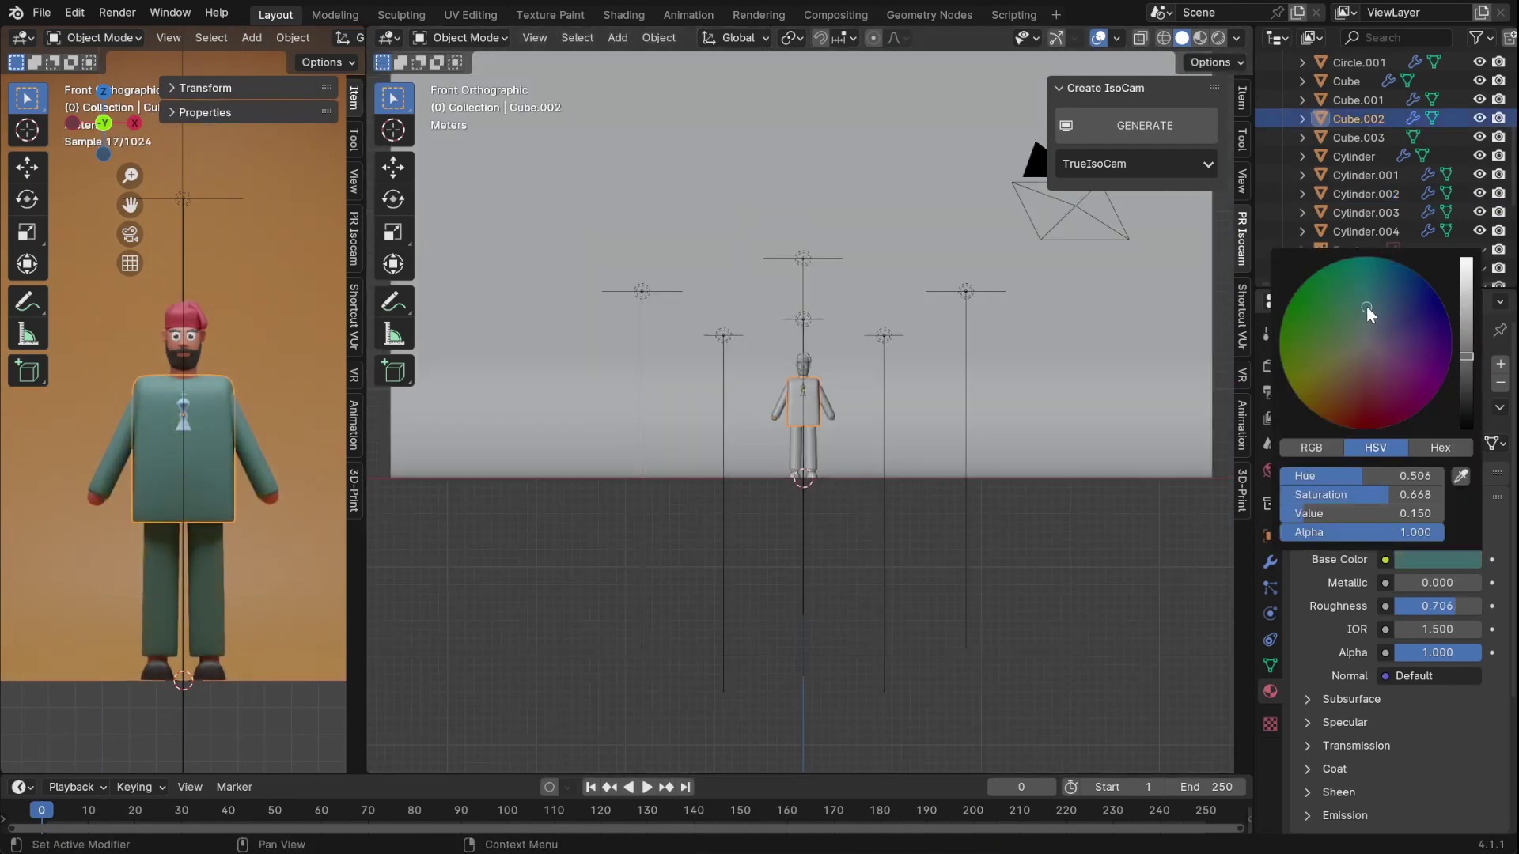
pyautogui.scroll(3, 1365, 306)
pyautogui.scroll(5, 778, 555)
# - Select the shoe and enter its Edit Mode in the right side view
pyautogui.moveTo(778, 556); pyautogui.dragTo(776, 534, button='middle')
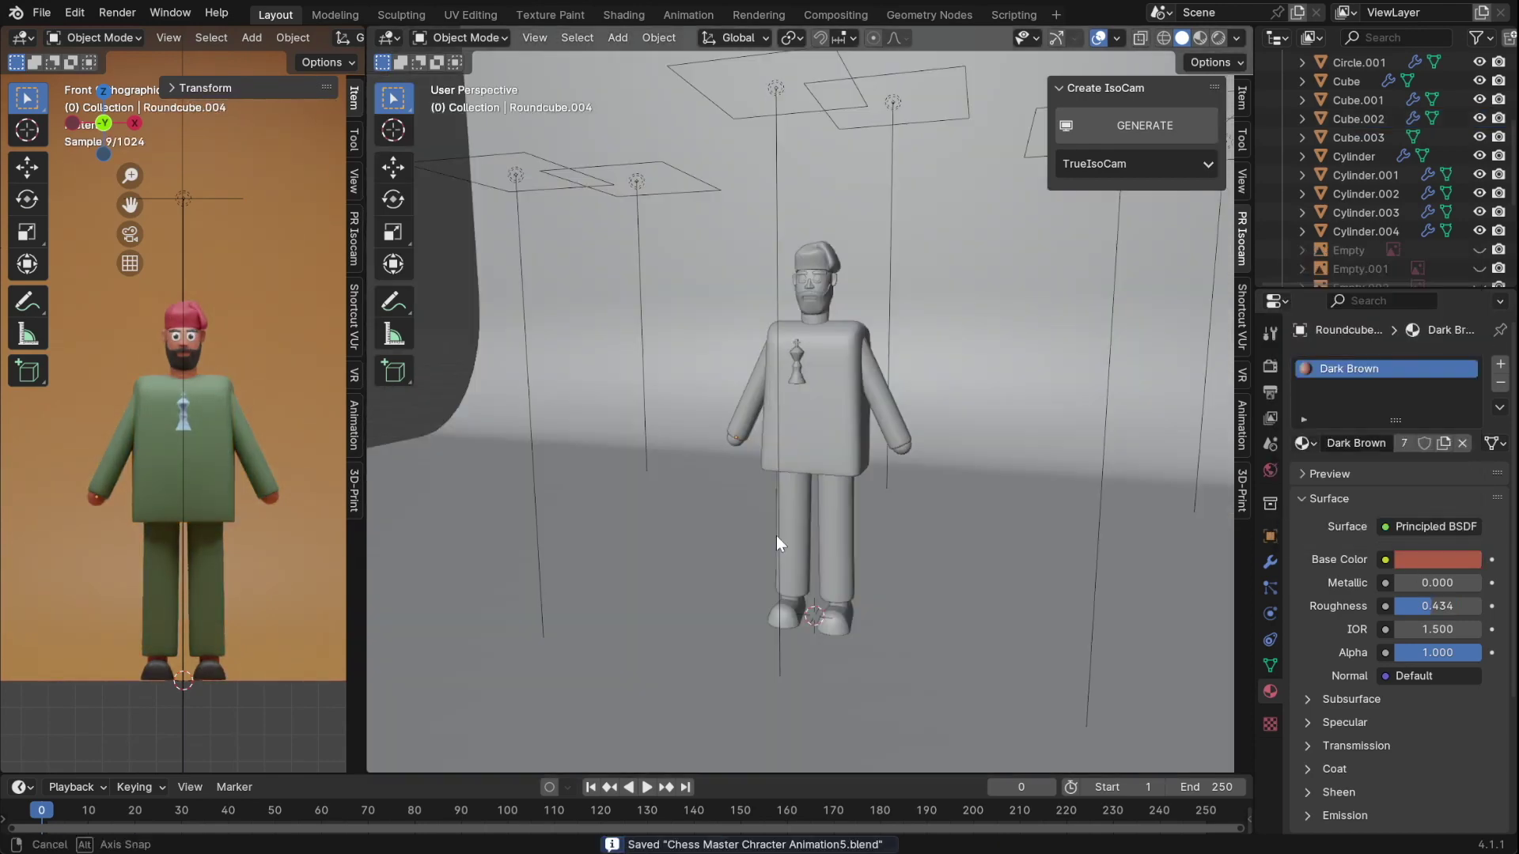
pyautogui.click(780, 605)
pyautogui.click(1269, 561)
pyautogui.press('Tab')
pyautogui.press('KP_3')
# - Orbit around the shoe in the right side view and show its materials panel
pyautogui.moveTo(780, 609); pyautogui.dragTo(722, 536, button='middle')
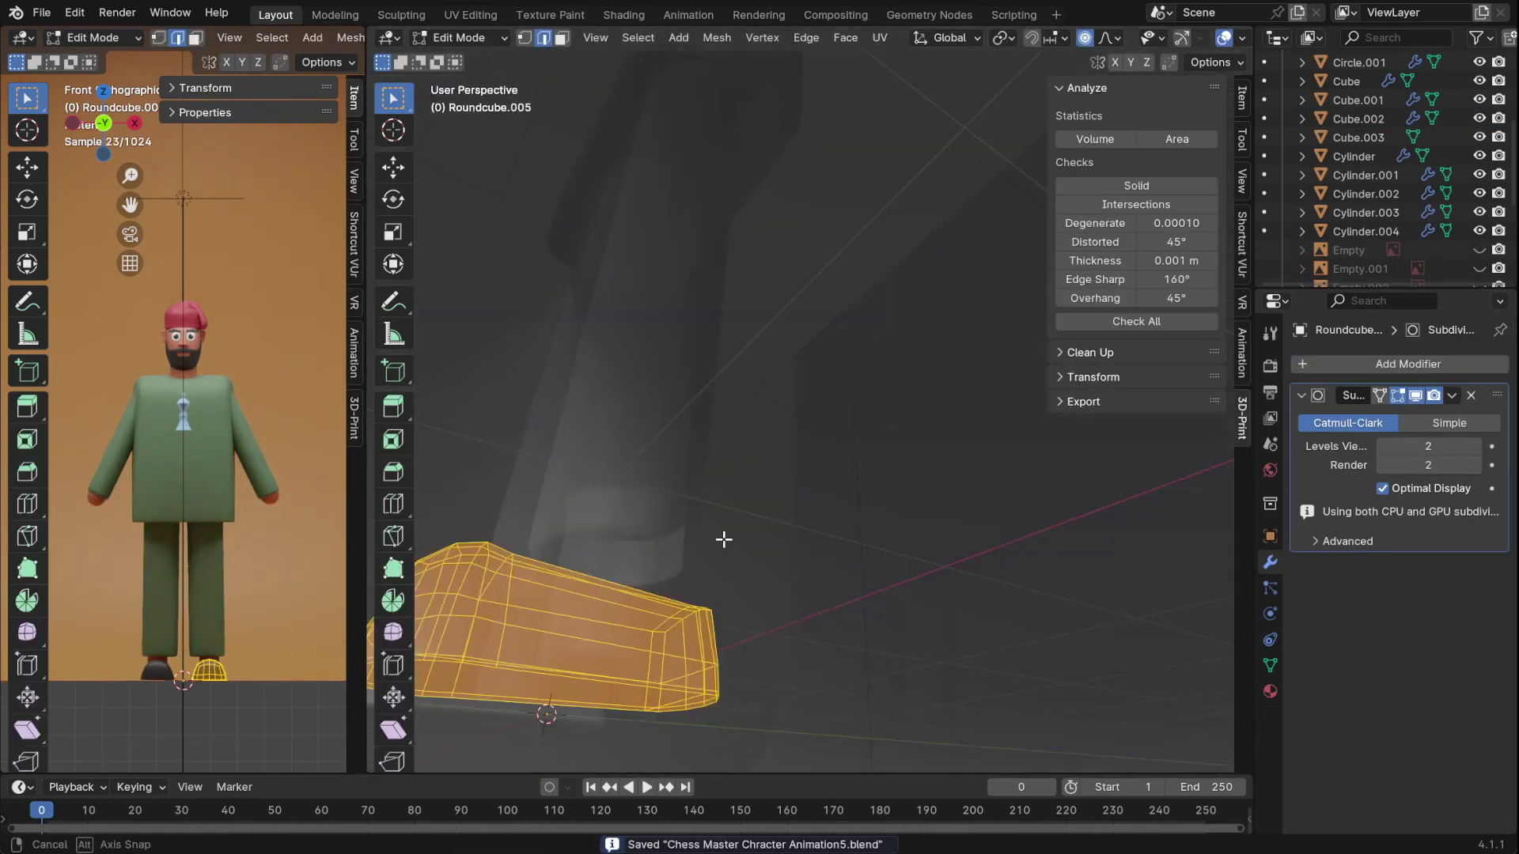
pyautogui.press('KP_3')
pyautogui.scroll(4, 532, 447)
pyautogui.click(1269, 691)
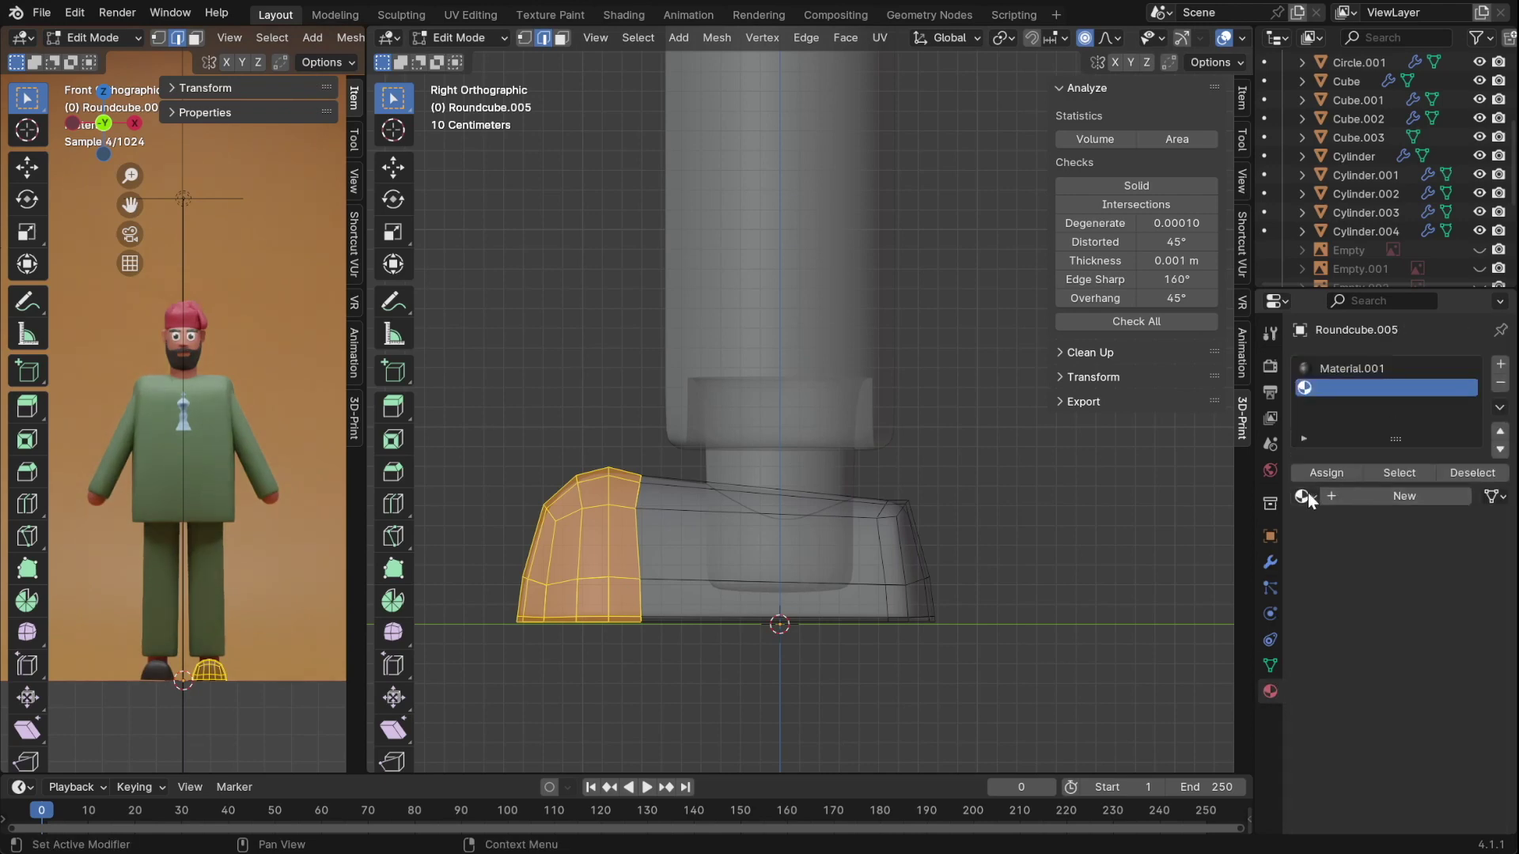
pyautogui.moveTo(158, 554); pyautogui.dragTo(79, 666, button='middle')
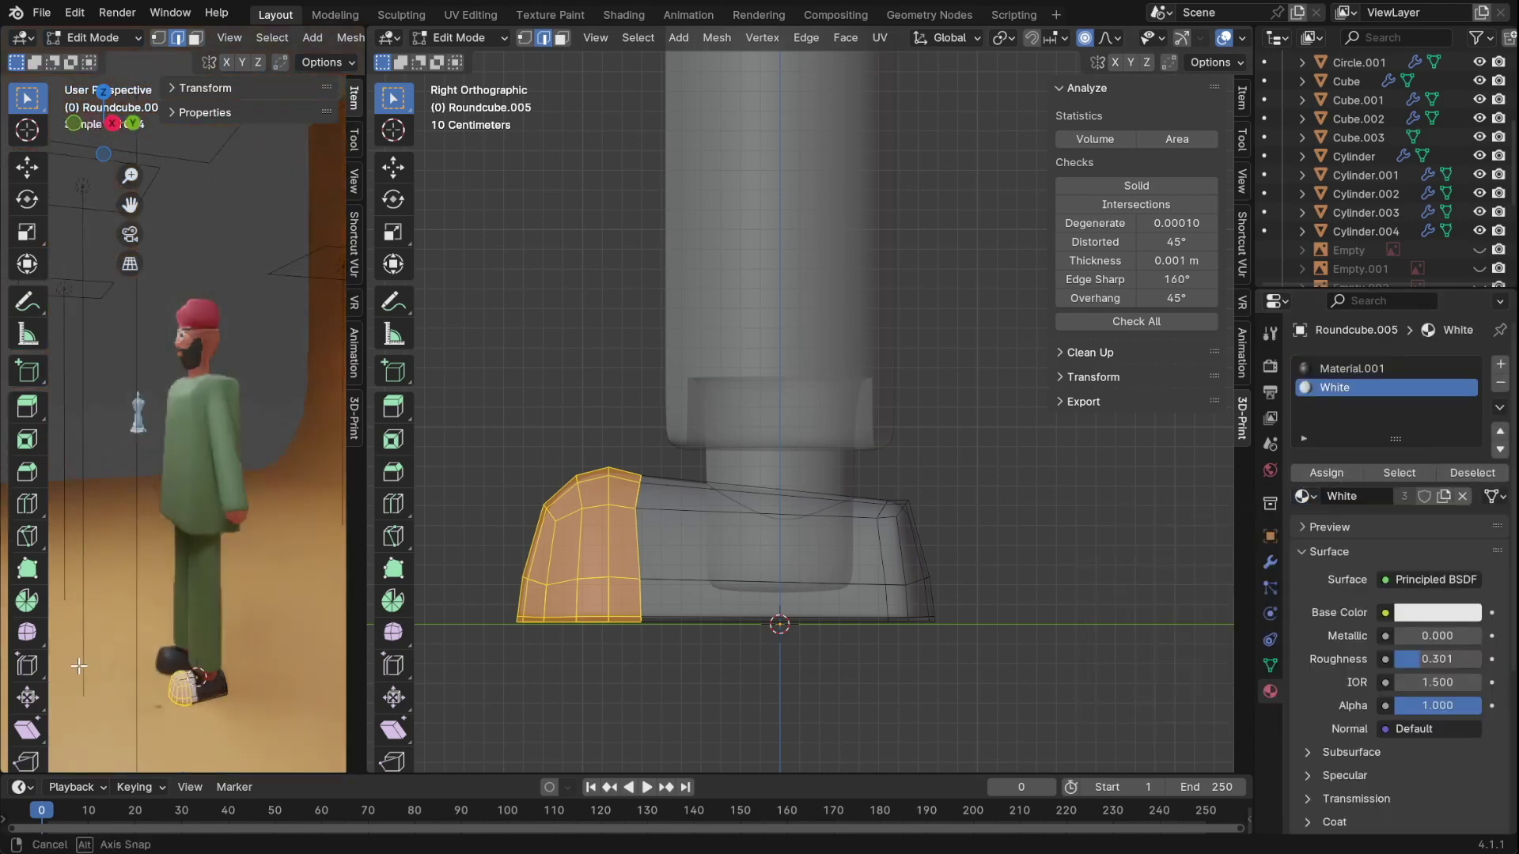
# - Separate the shoe's bottom face loop into its own sole object
pyautogui.keyDown('alt'); pyautogui.click(679, 596); pyautogui.keyUp('alt')
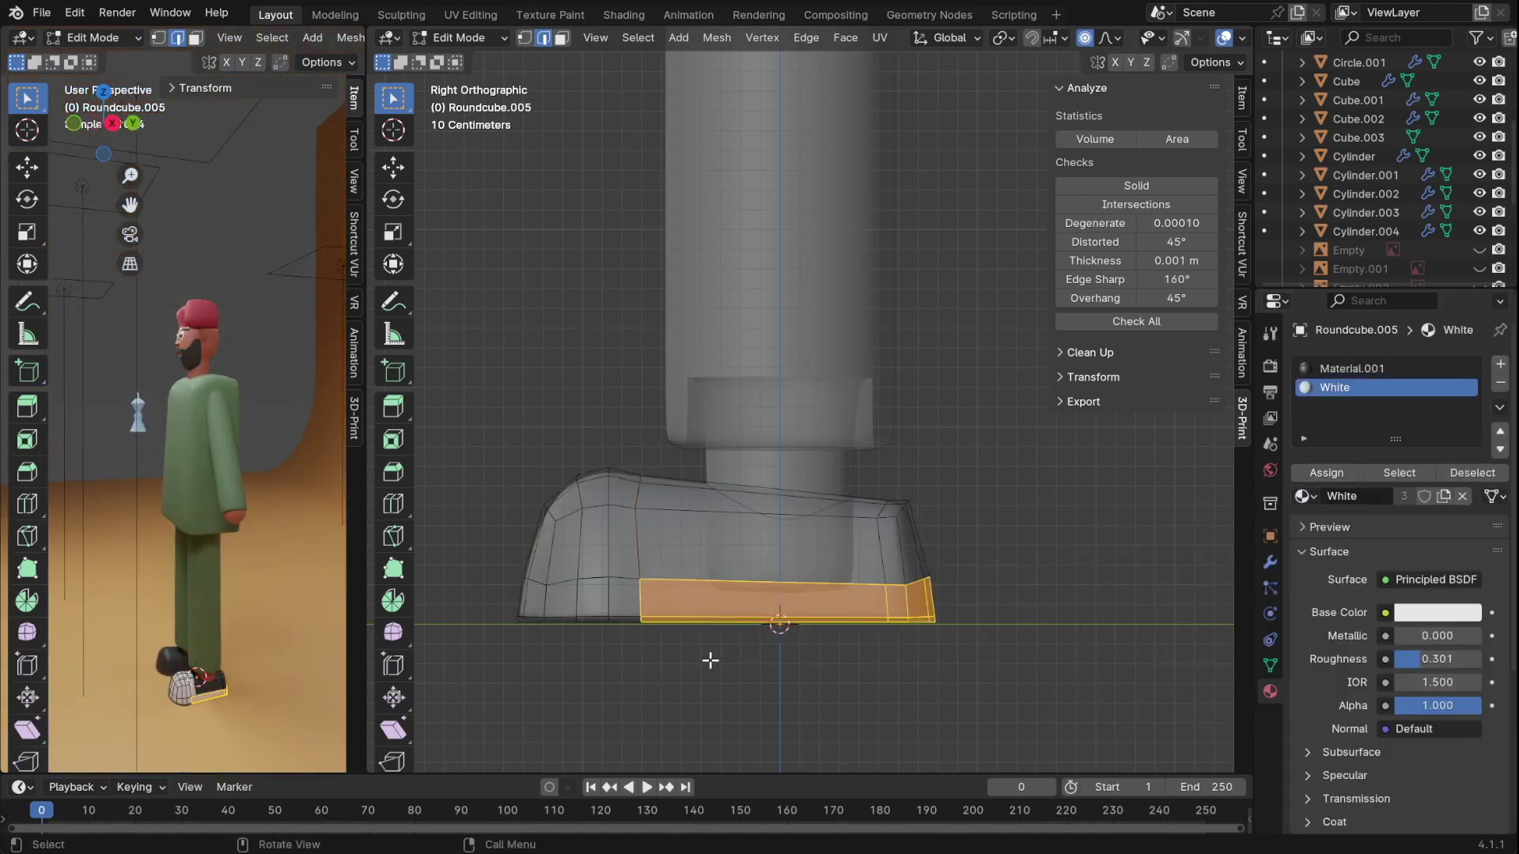
pyautogui.press('p')
pyautogui.press('Tab')
pyautogui.click(610, 445)
pyautogui.press('Tab')
# - Add a material slot to the sole and assign it the White material
pyautogui.click(1500, 363)
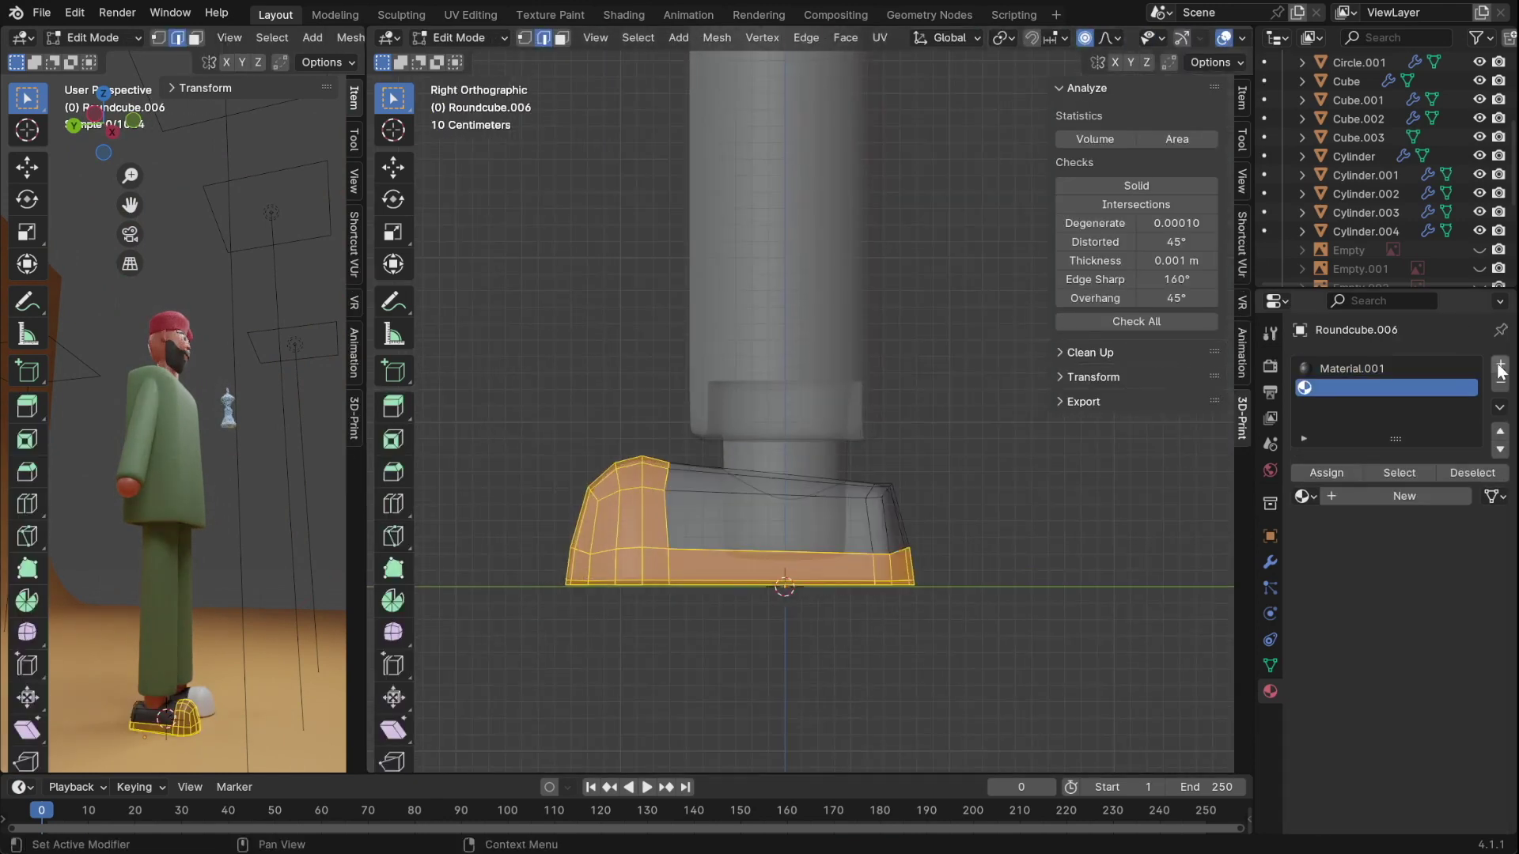
pyautogui.click(1304, 496)
pyautogui.click(1337, 462)
pyautogui.press('Tab')
pyautogui.press('KP_1')
# - Scale the top edge loop of the torso in Edit Mode
pyautogui.click(902, 451)
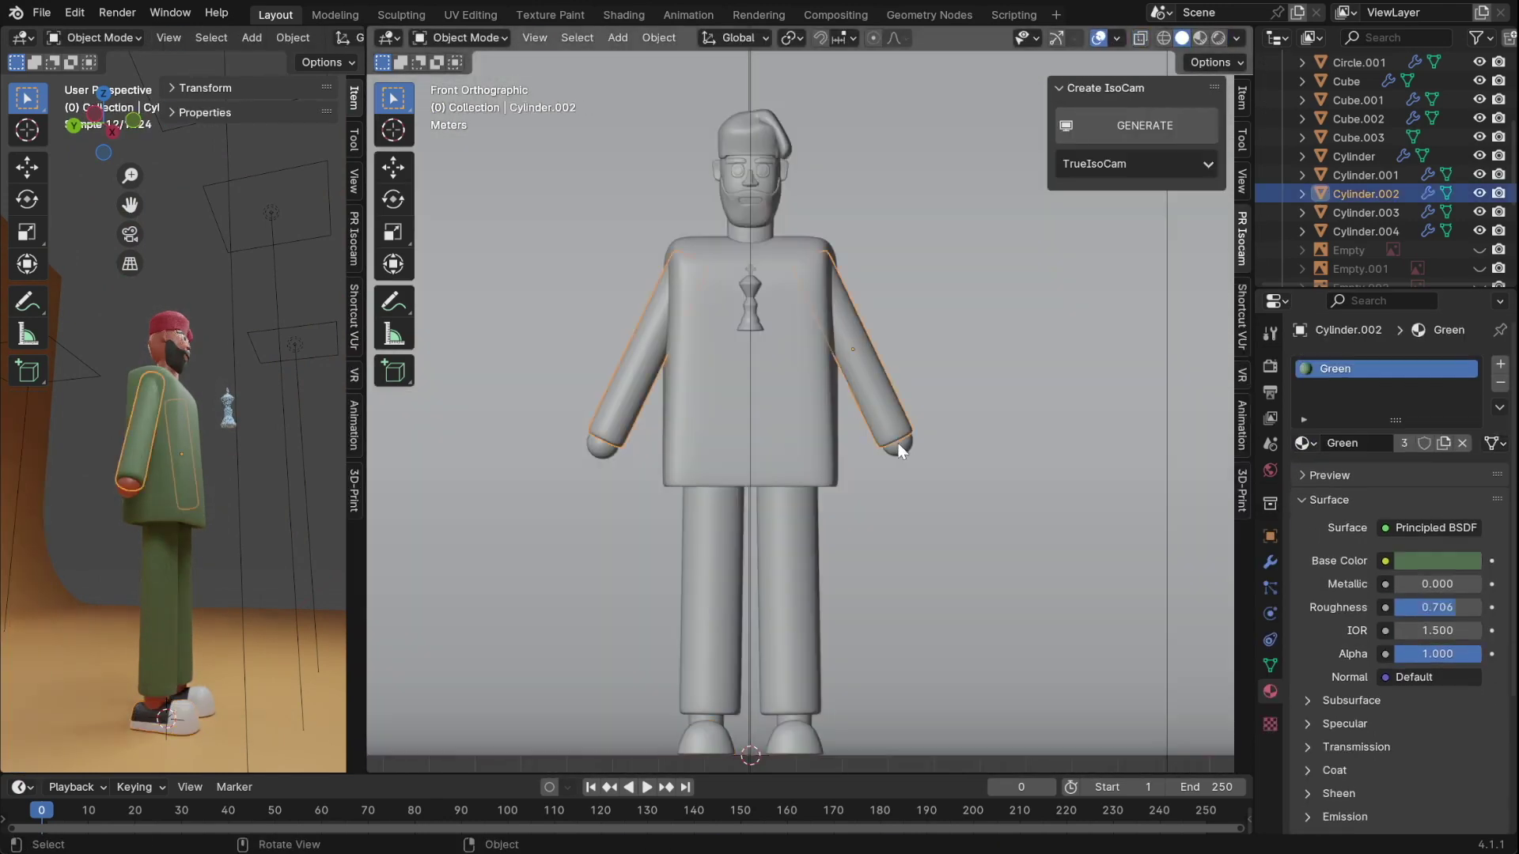
pyautogui.moveTo(902, 451)
pyautogui.mouseDown(button='middle')
pyautogui.moveTo(800, 329)
pyautogui.moveTo(829, 390)
pyautogui.mouseUp(button='middle')
pyautogui.click(800, 329)
pyautogui.press('Tab')
pyautogui.press('s')
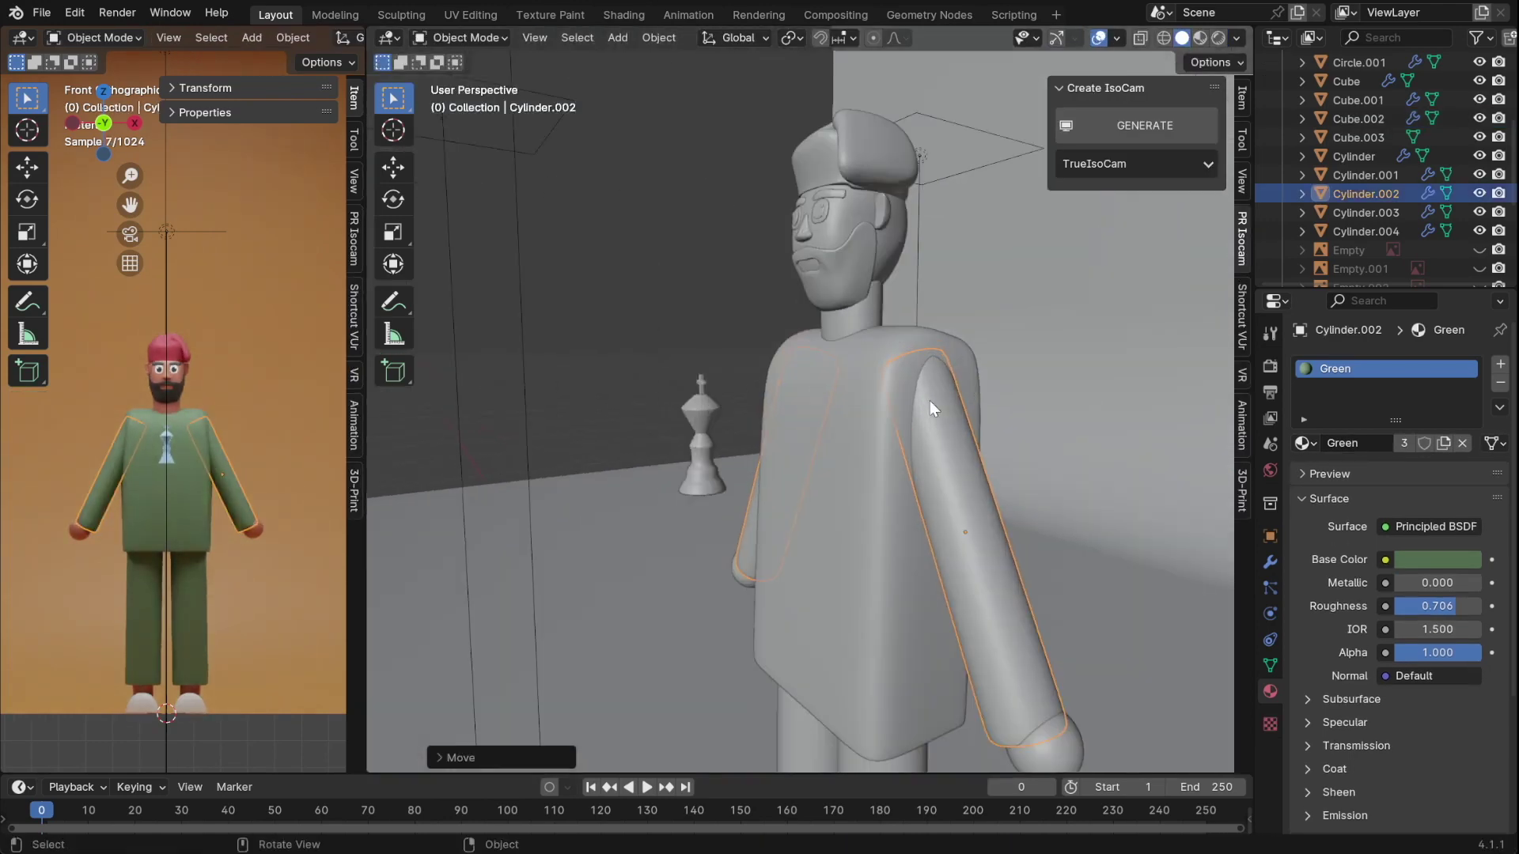
# - Edge-slide a loop along the arm to reshape it
pyautogui.press('Tab')
pyautogui.scroll(3, 930, 407)
pyautogui.press('g')
pyautogui.press('g')
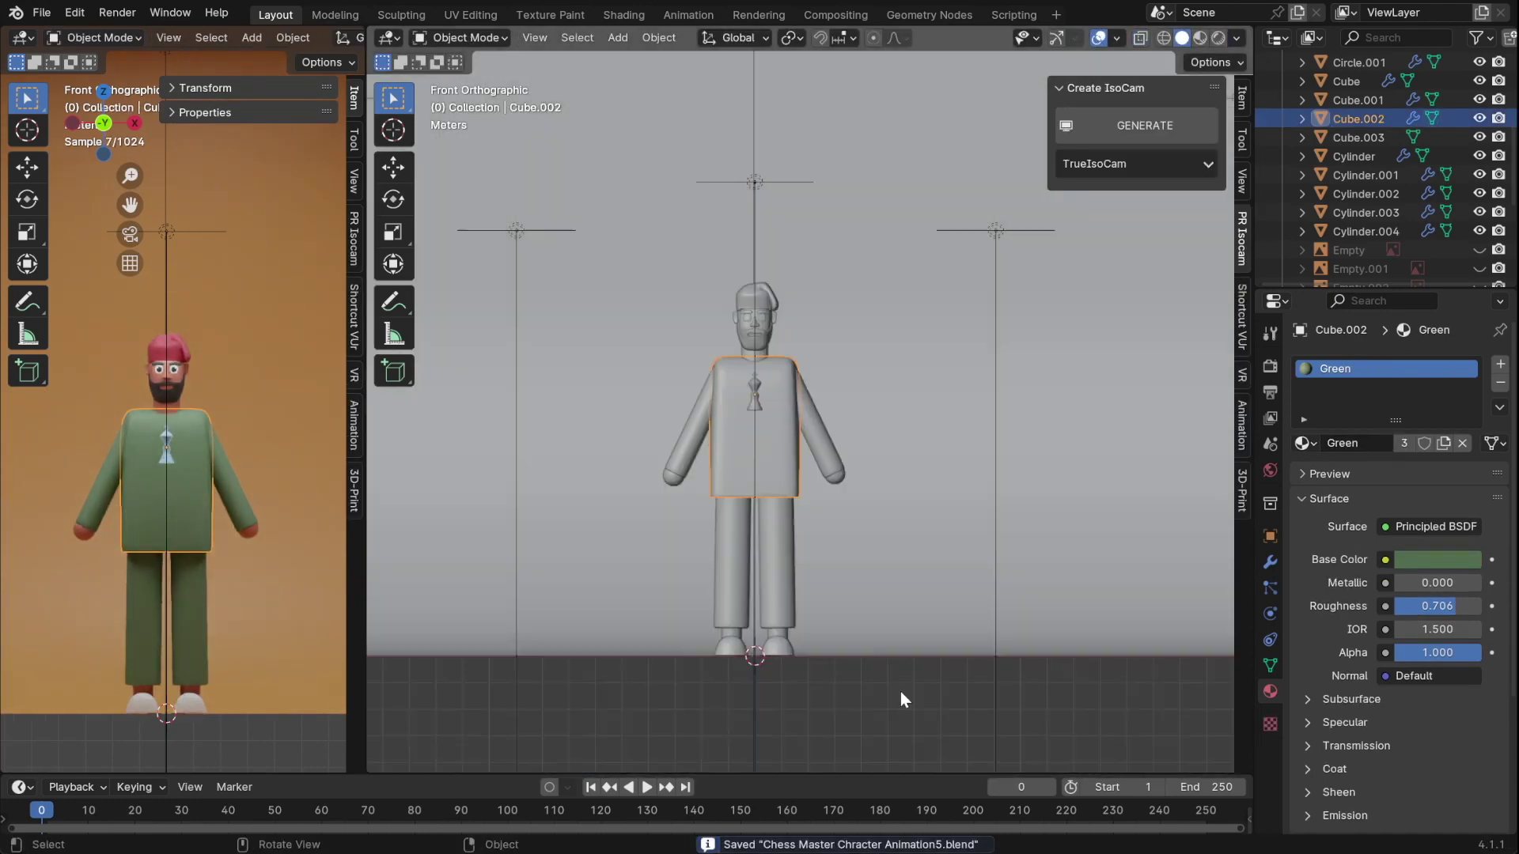
pyautogui.click(901, 693)
pyautogui.scroll(-3, 846, 474)
# - Assign the existing Green material to the torso
pyautogui.click(805, 426)
pyautogui.scroll(4, 805, 426)
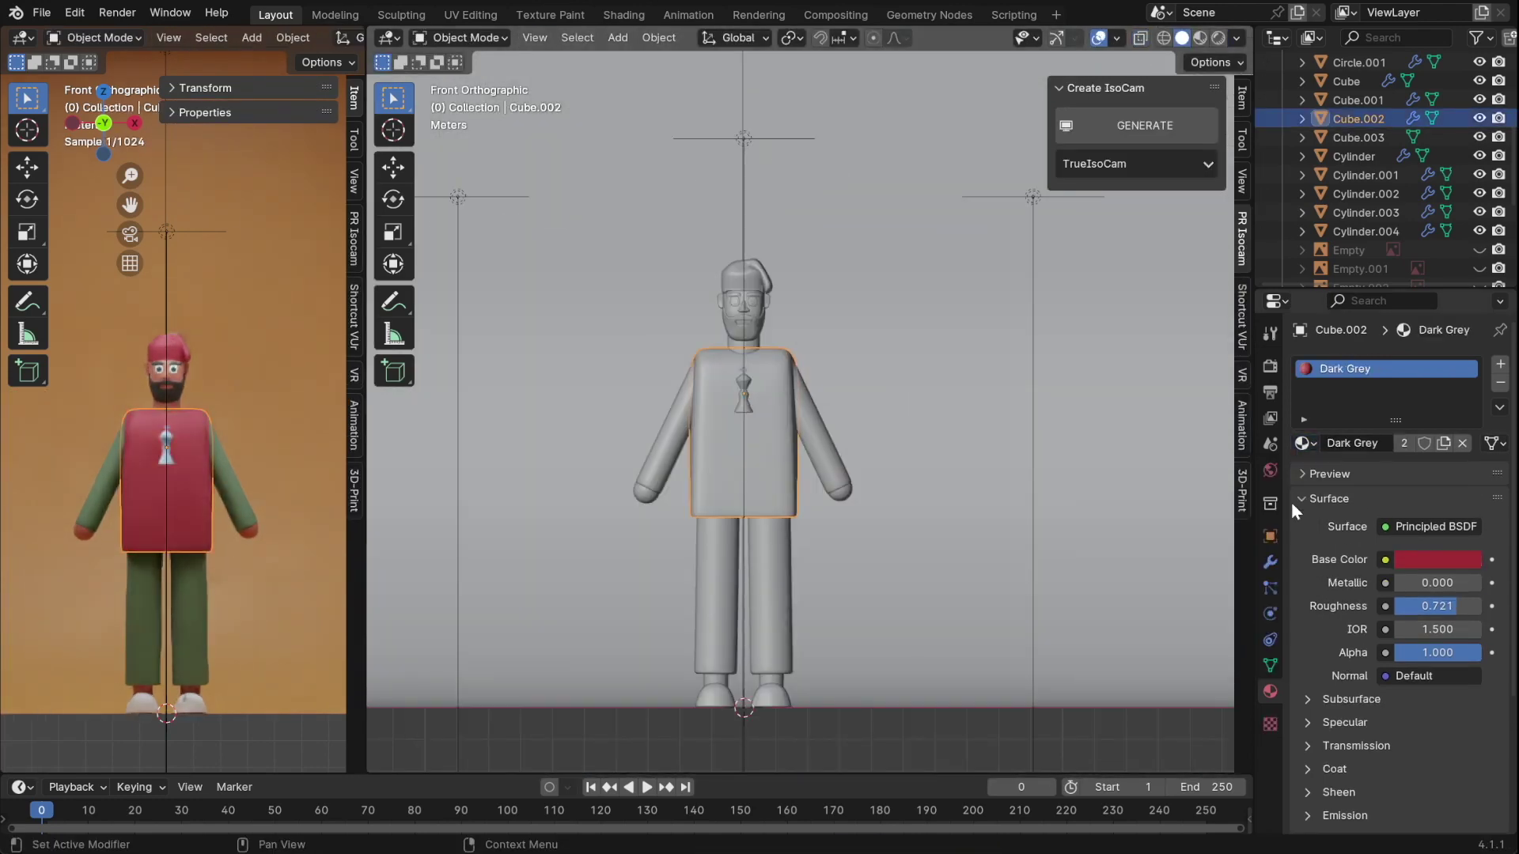
pyautogui.click(1306, 443)
pyautogui.click(1123, 580)
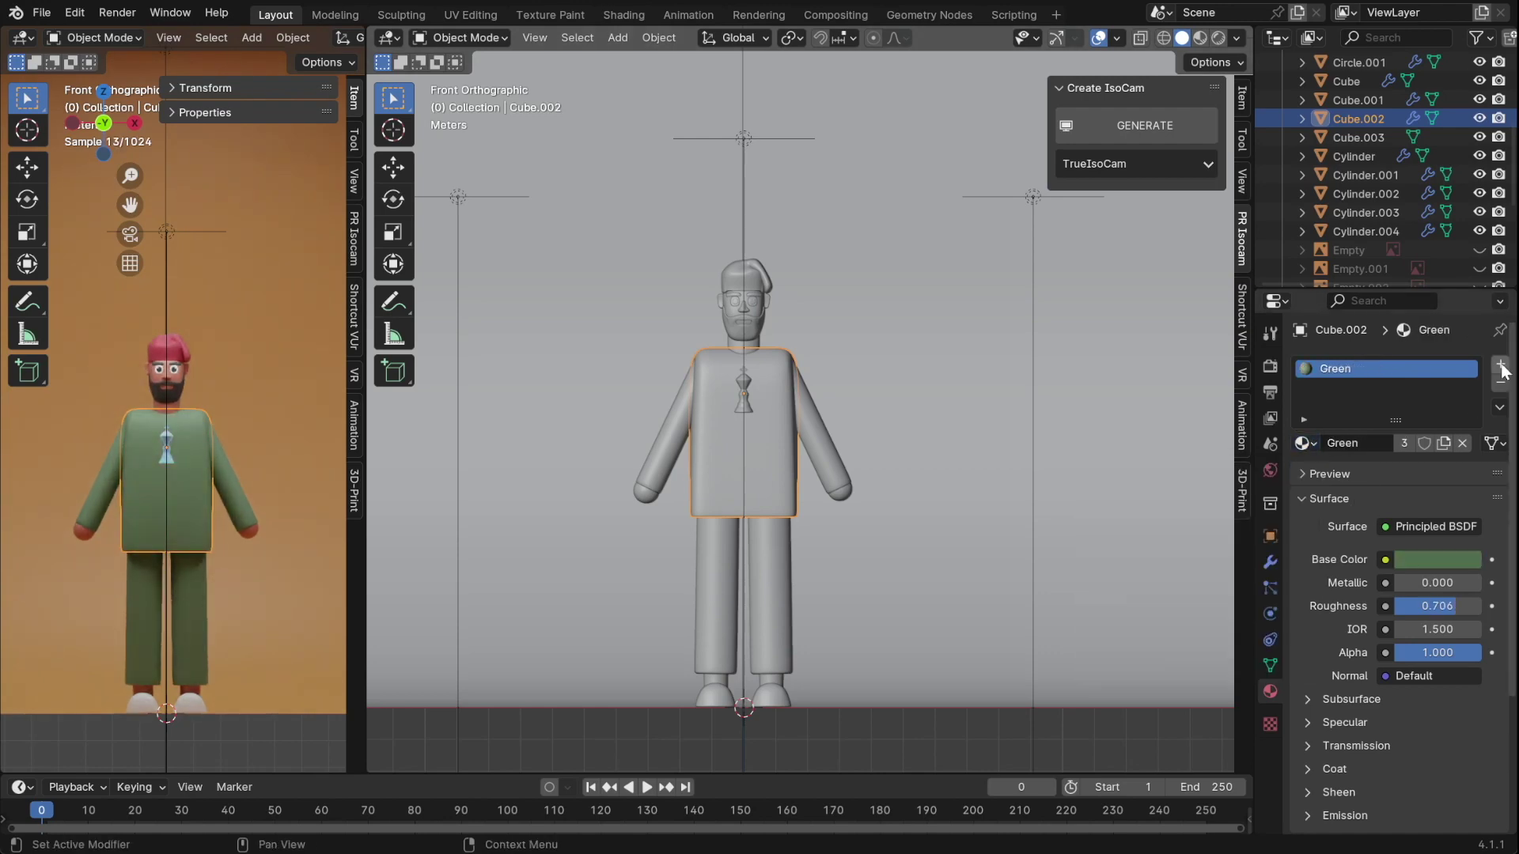
pyautogui.scroll(-3, 922, 552)
# - Set the backdrop plane's Material.002 base colour to bright orange
pyautogui.click(912, 319)
pyautogui.click(870, 633)
pyautogui.click(1438, 559)
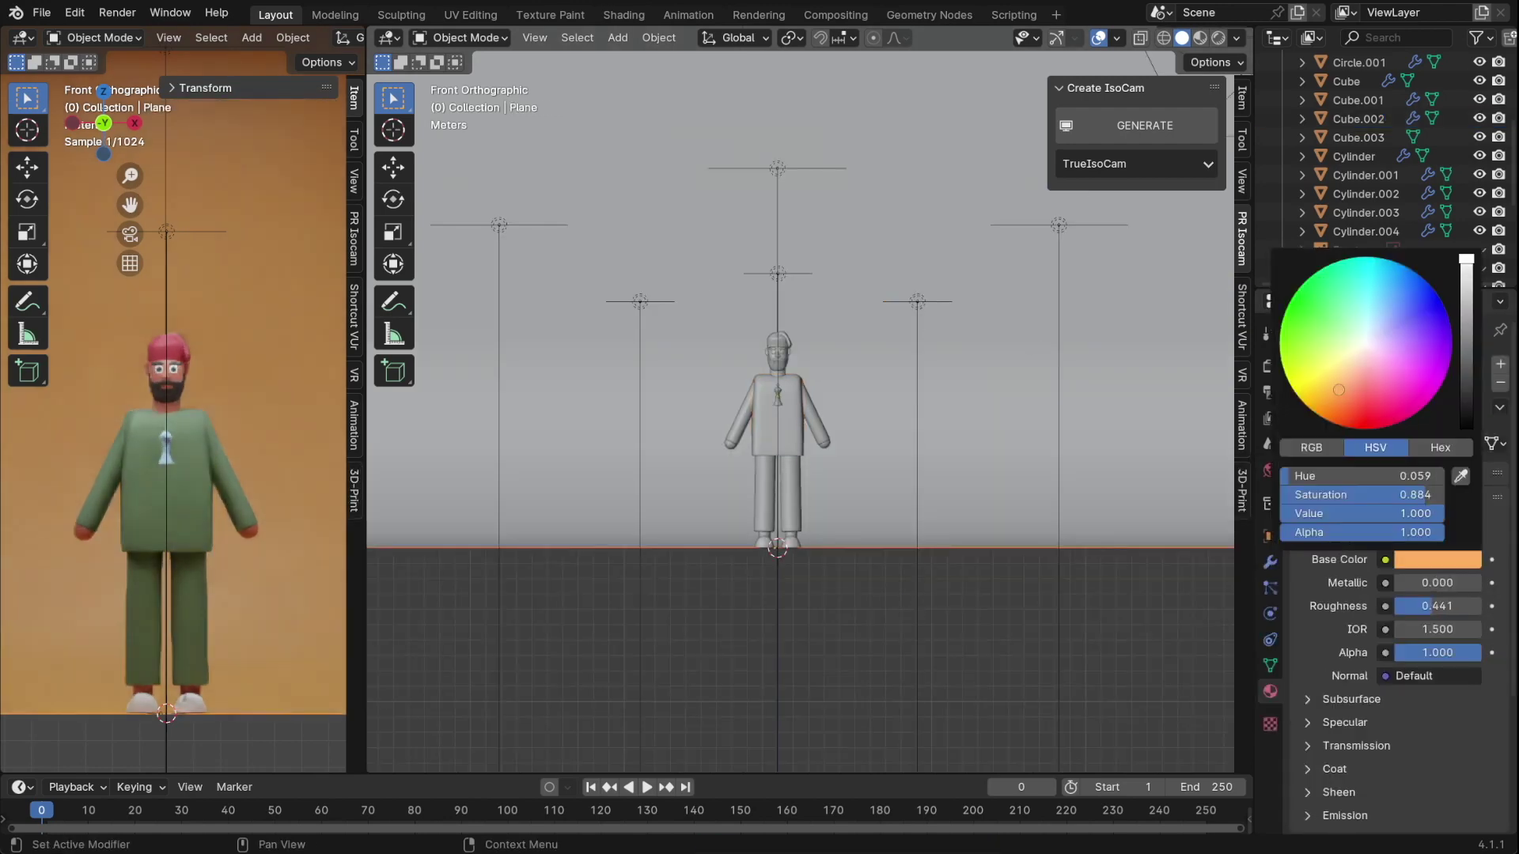
pyautogui.moveTo(1145, 351); pyautogui.dragTo(1117, 419, button='middle')
# - Save the file and generate a PR Isocam isometric camera, previewing it in rendered shading
pyautogui.hotkey('ctrl', 's')
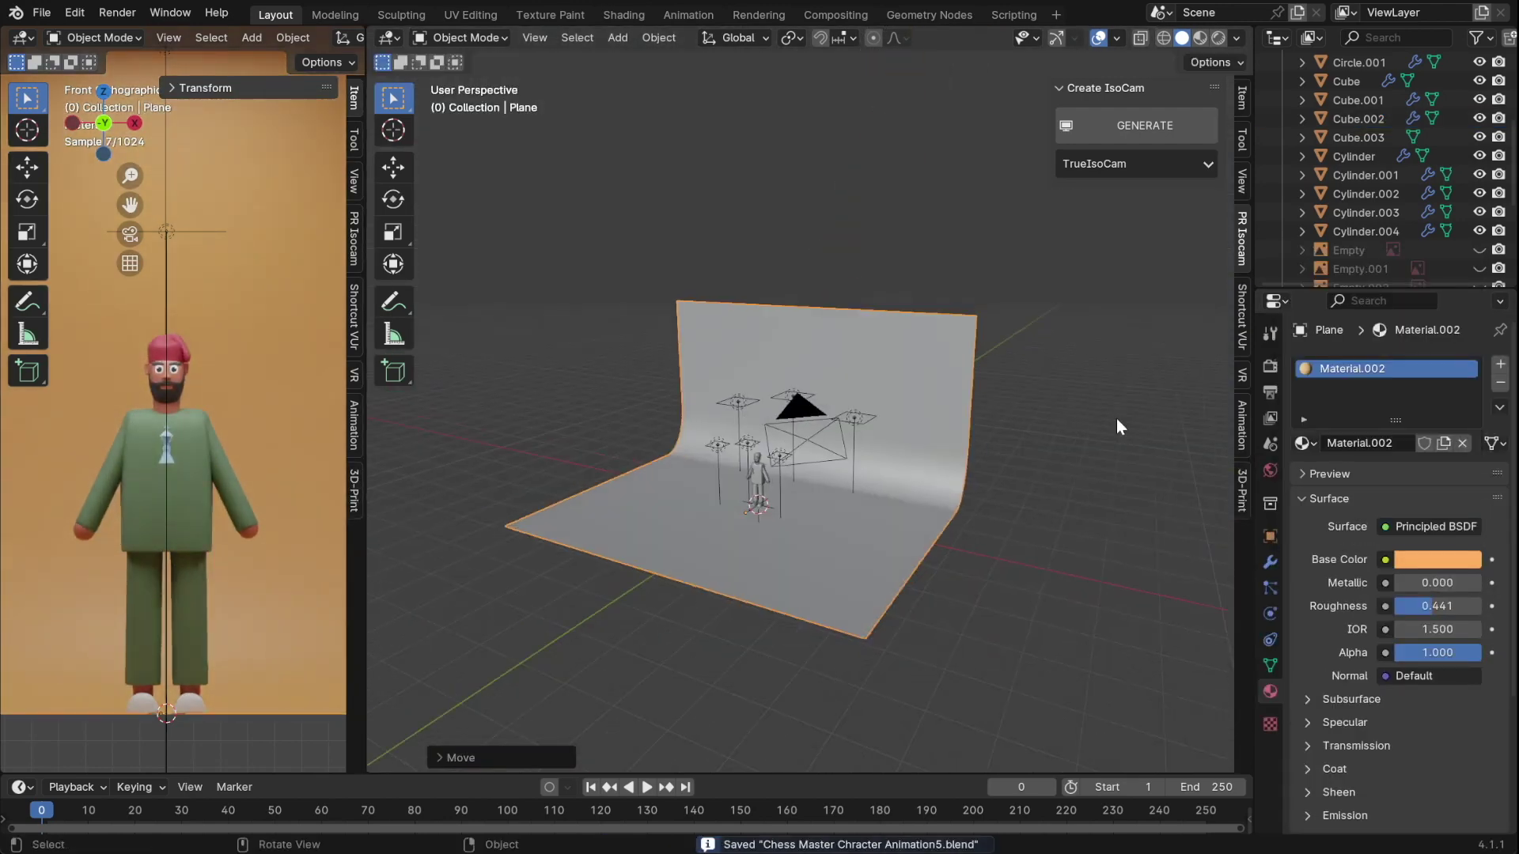
pyautogui.click(1144, 125)
pyautogui.scroll(4, 831, 438)
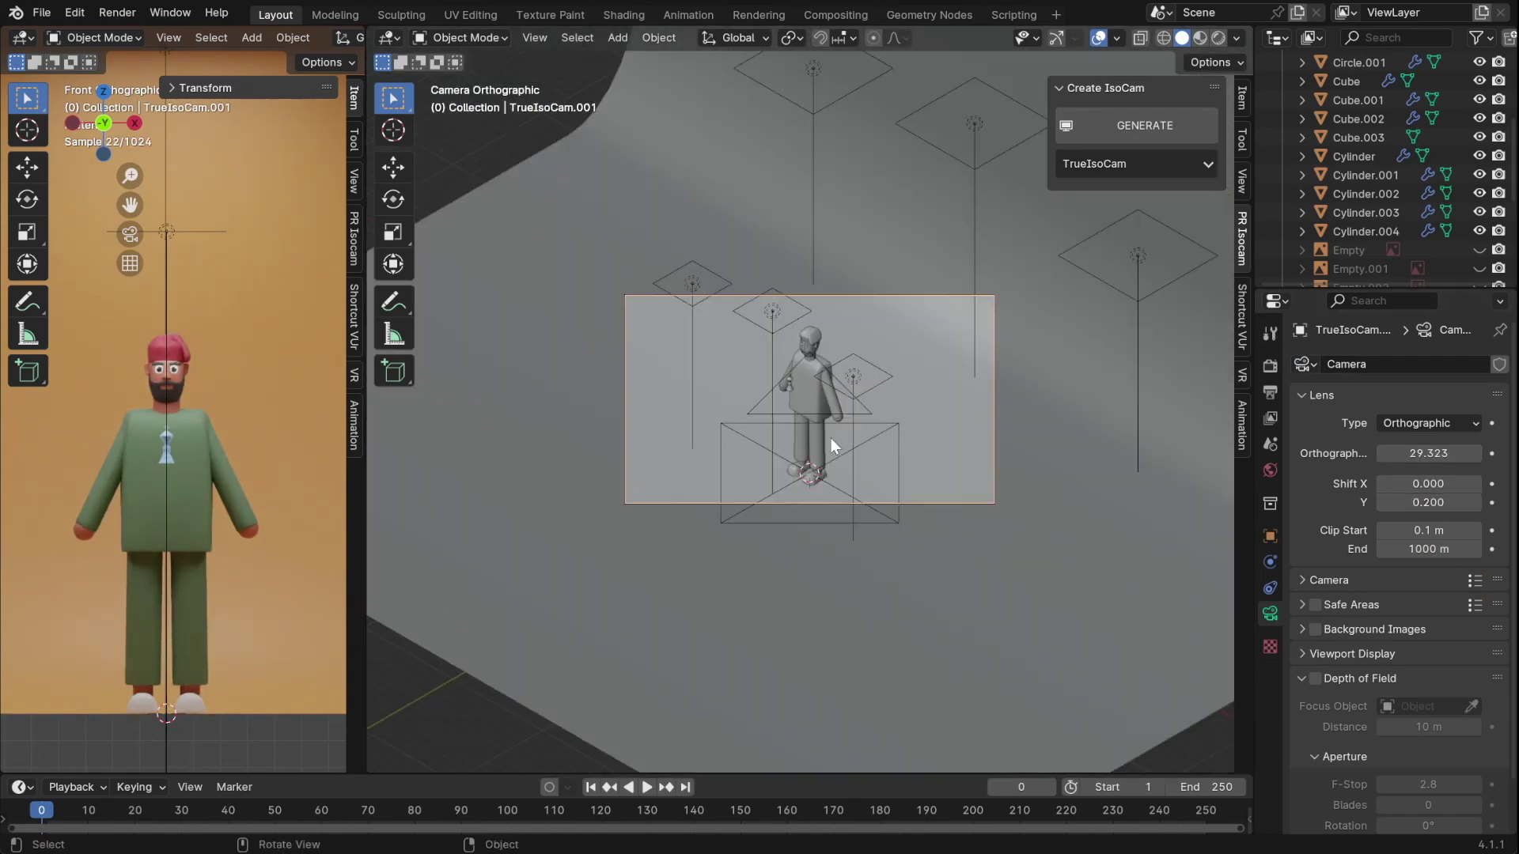
pyautogui.press('z')
pyautogui.scroll(-3, 903, 345)
pyautogui.hotkey('alt', 'z')
pyautogui.scroll(-1, 1037, 486)
pyautogui.press('z')
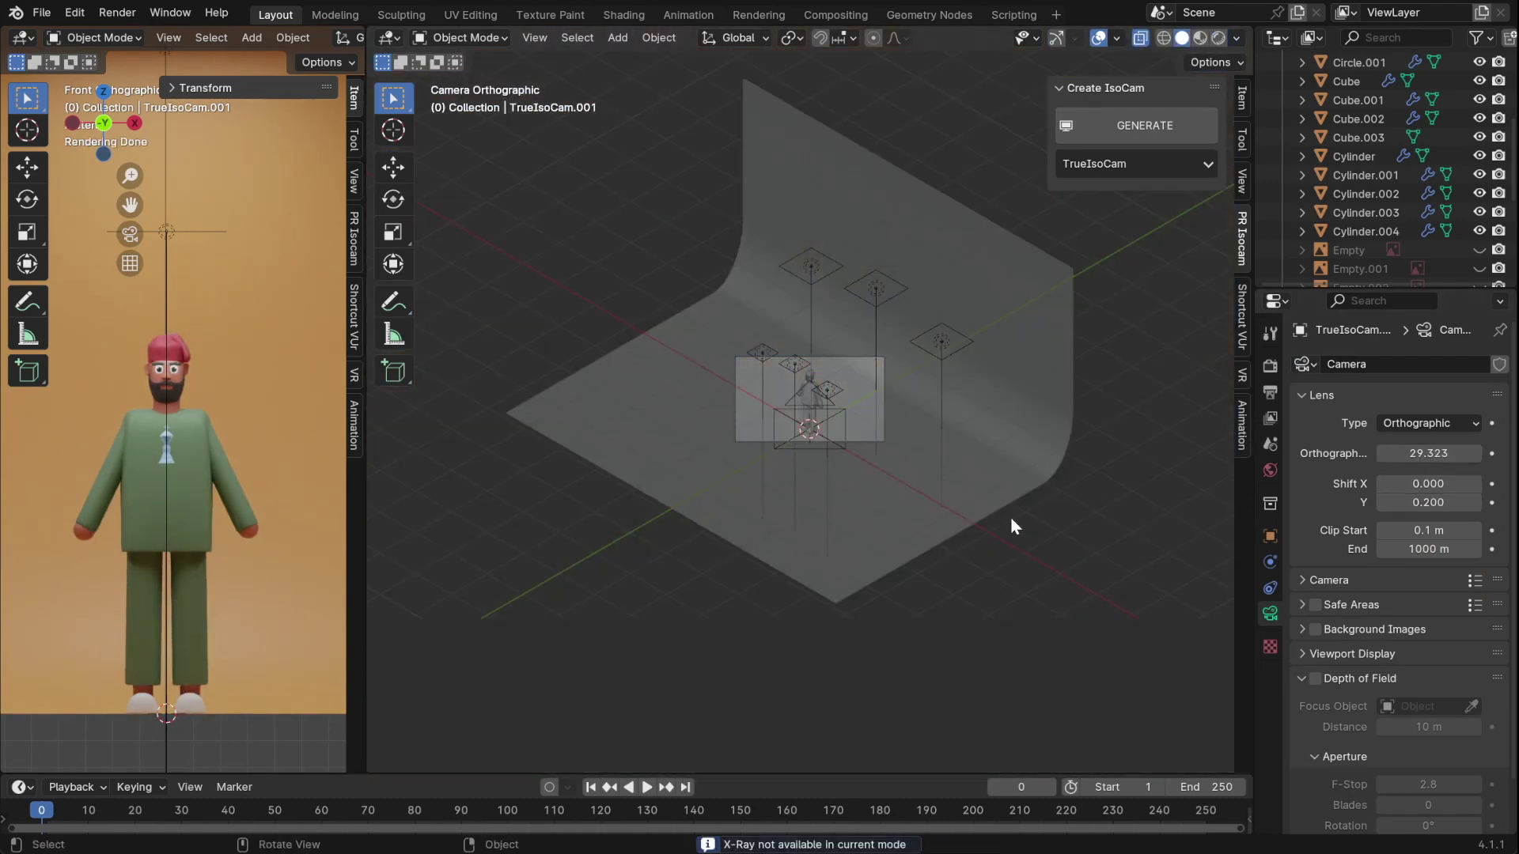
# - Add a new camera and place it in front of the character
pyautogui.press('KP_1')
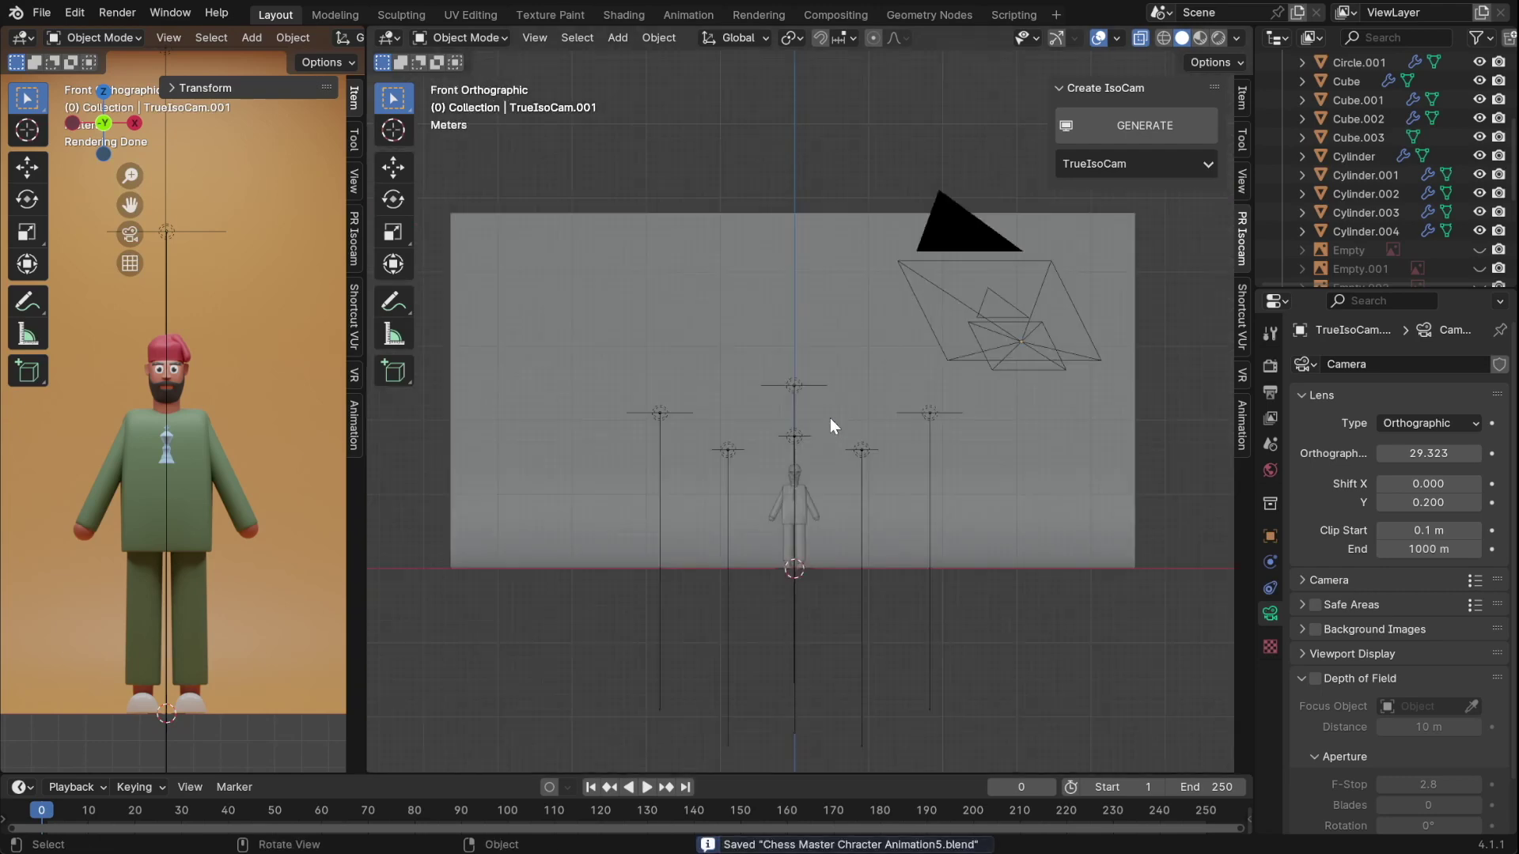
pyautogui.hotkey('shift', 'a')
pyautogui.click(814, 702)
pyautogui.press('KP_3')
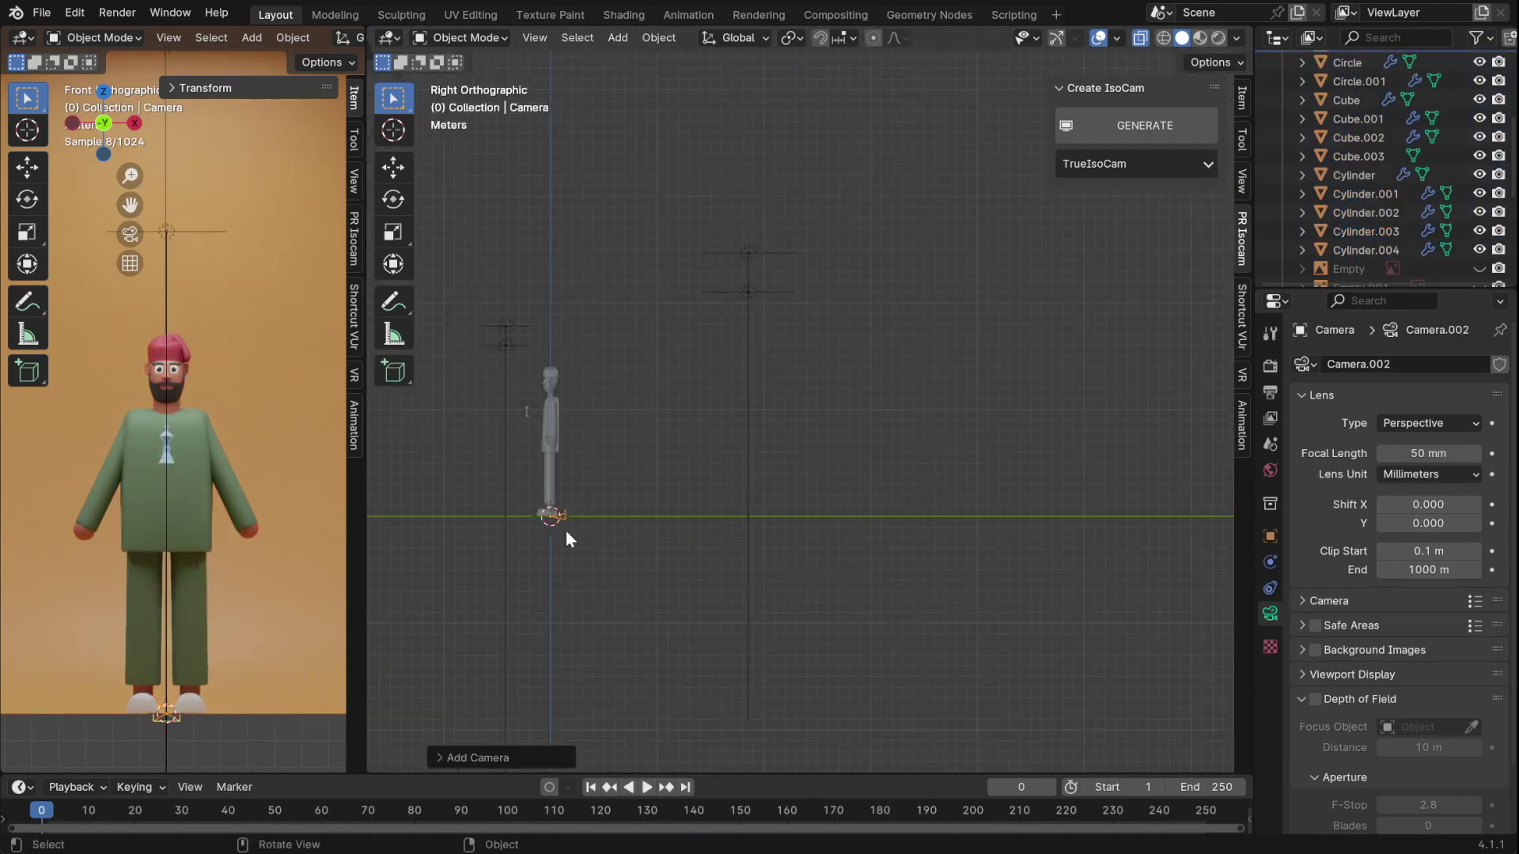
pyautogui.press('g')
pyautogui.click(278, 404)
# - View through the new camera and set its focal length to 27 mm
pyautogui.press('ctrl+KP_0')
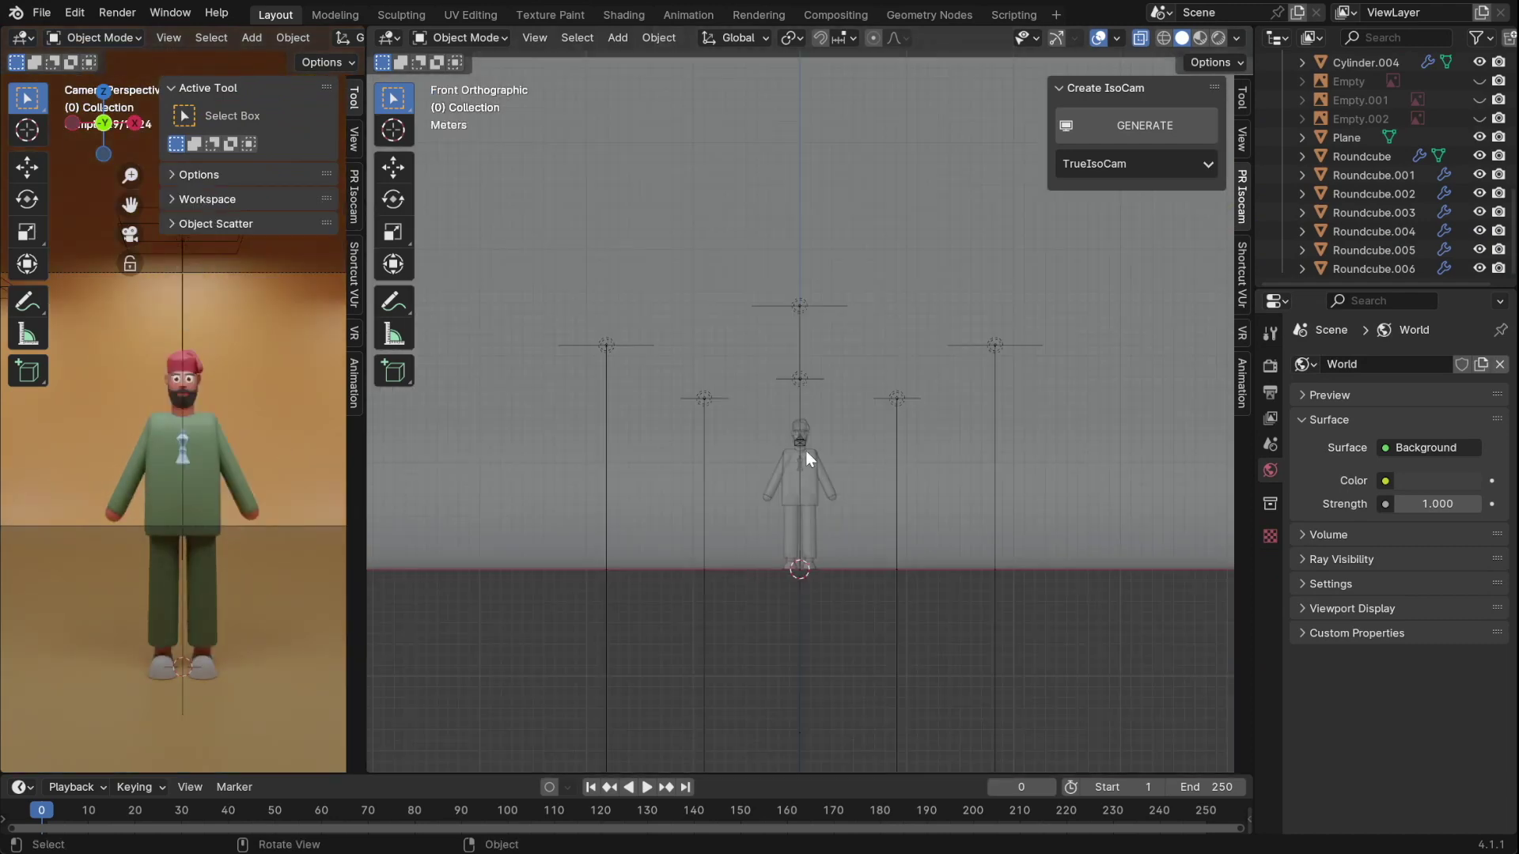
pyautogui.moveTo(1428, 454)
pyautogui.mouseDown()
pyautogui.moveTo(1392, 453)
pyautogui.moveTo(1412, 453)
pyautogui.mouseUp()
pyautogui.press('KP_3')
# - Lower the camera vertically and reposition the area light
pyautogui.press('g')
pyautogui.press('z')
pyautogui.click(961, 544)
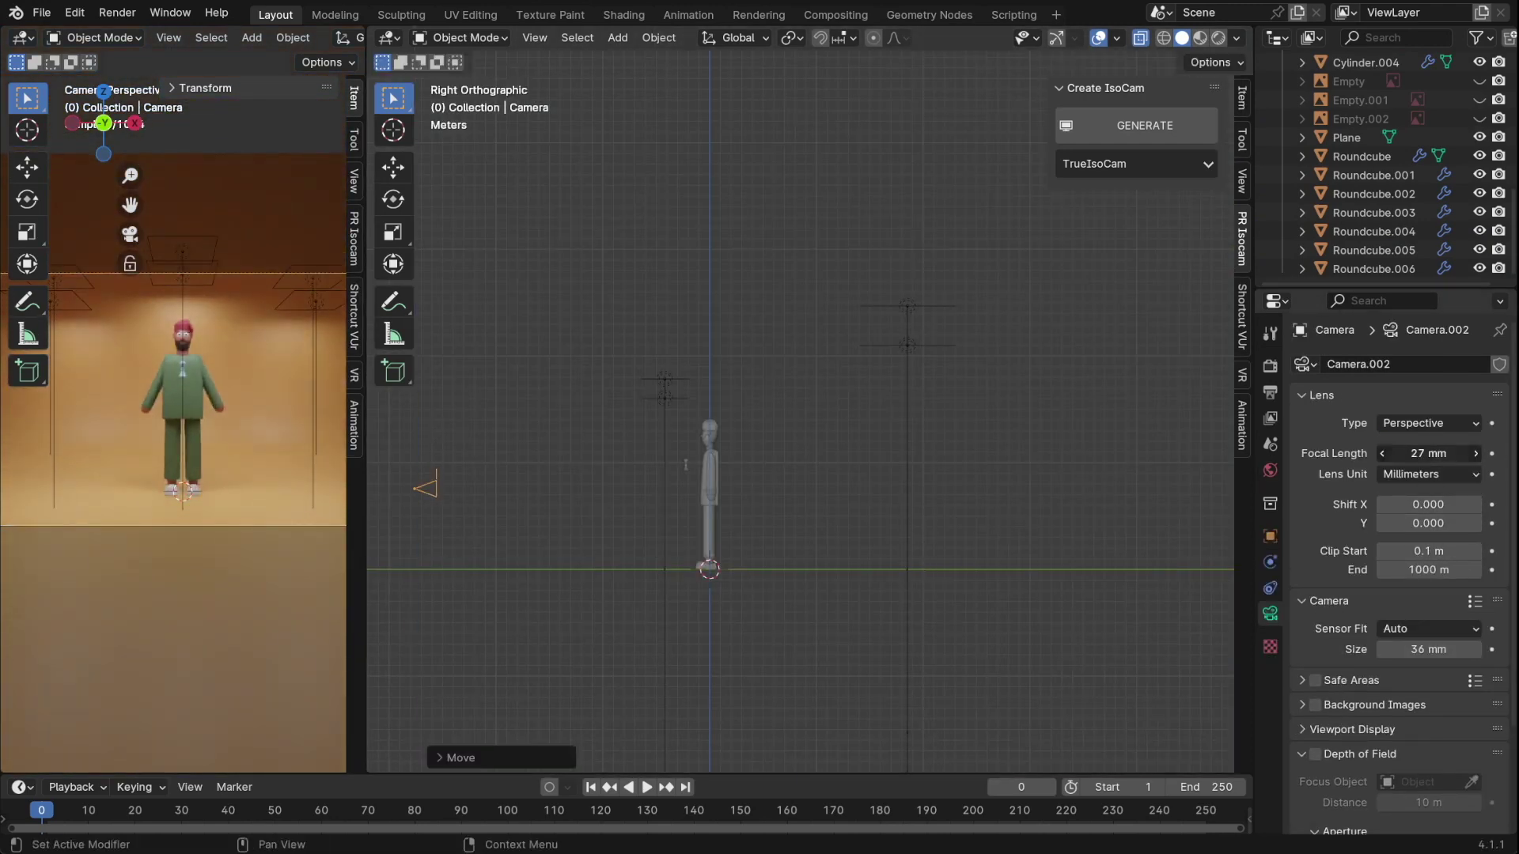
pyautogui.press('g')
pyautogui.press('z')
pyautogui.hotkey('ctrl', 'z')
pyautogui.click(1269, 589)
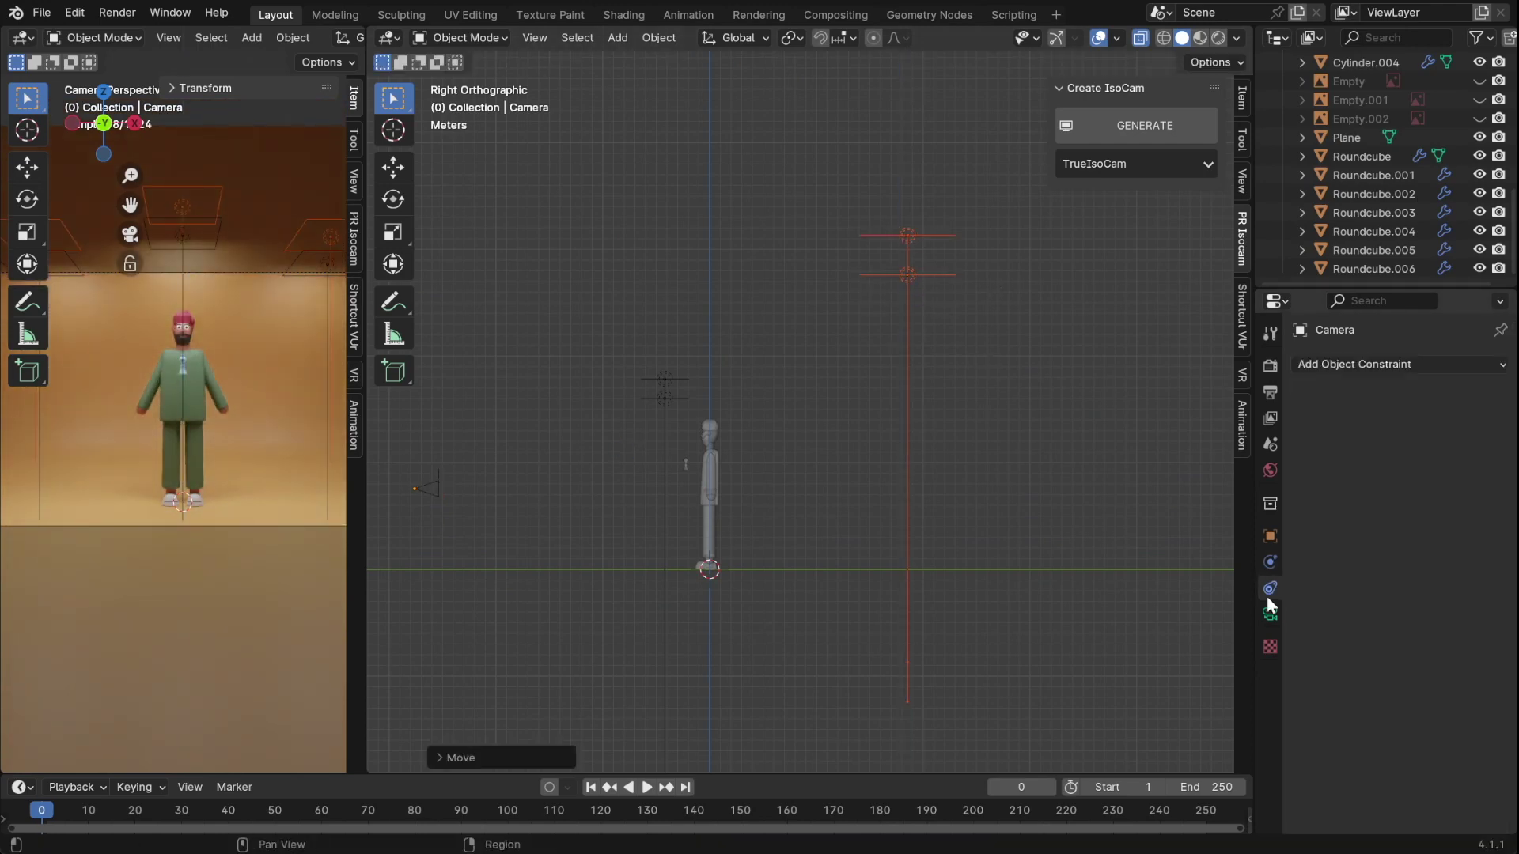
pyautogui.click(1018, 363)
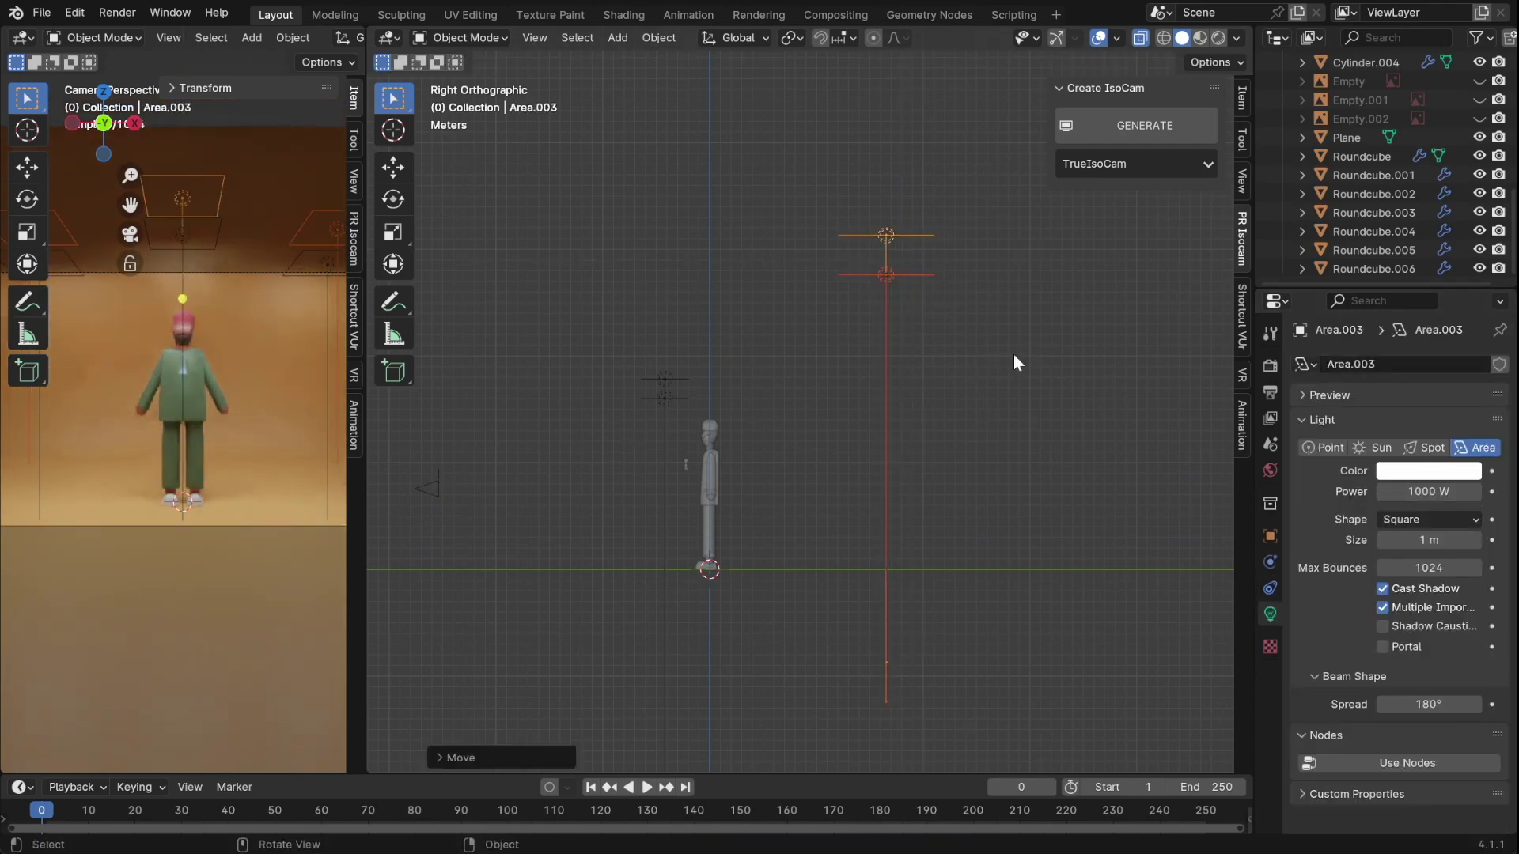
# - Paste a copy of the chess piece and move it beside the character
pyautogui.hotkey('ctrl', 'v')
pyautogui.press('g')
pyautogui.press('y')
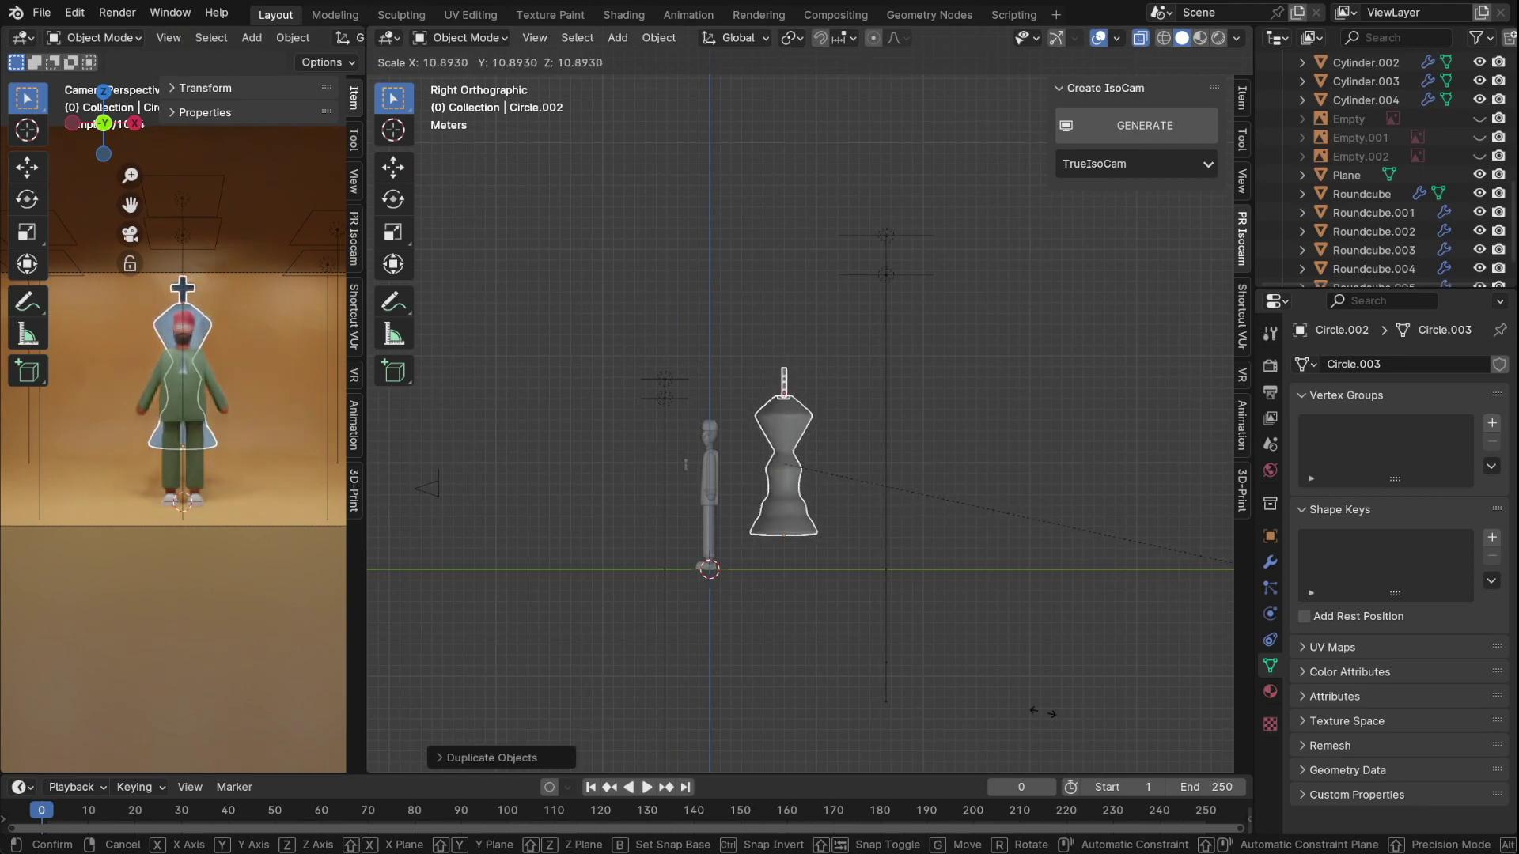
pyautogui.click(914, 540)
pyautogui.press('KP_1')
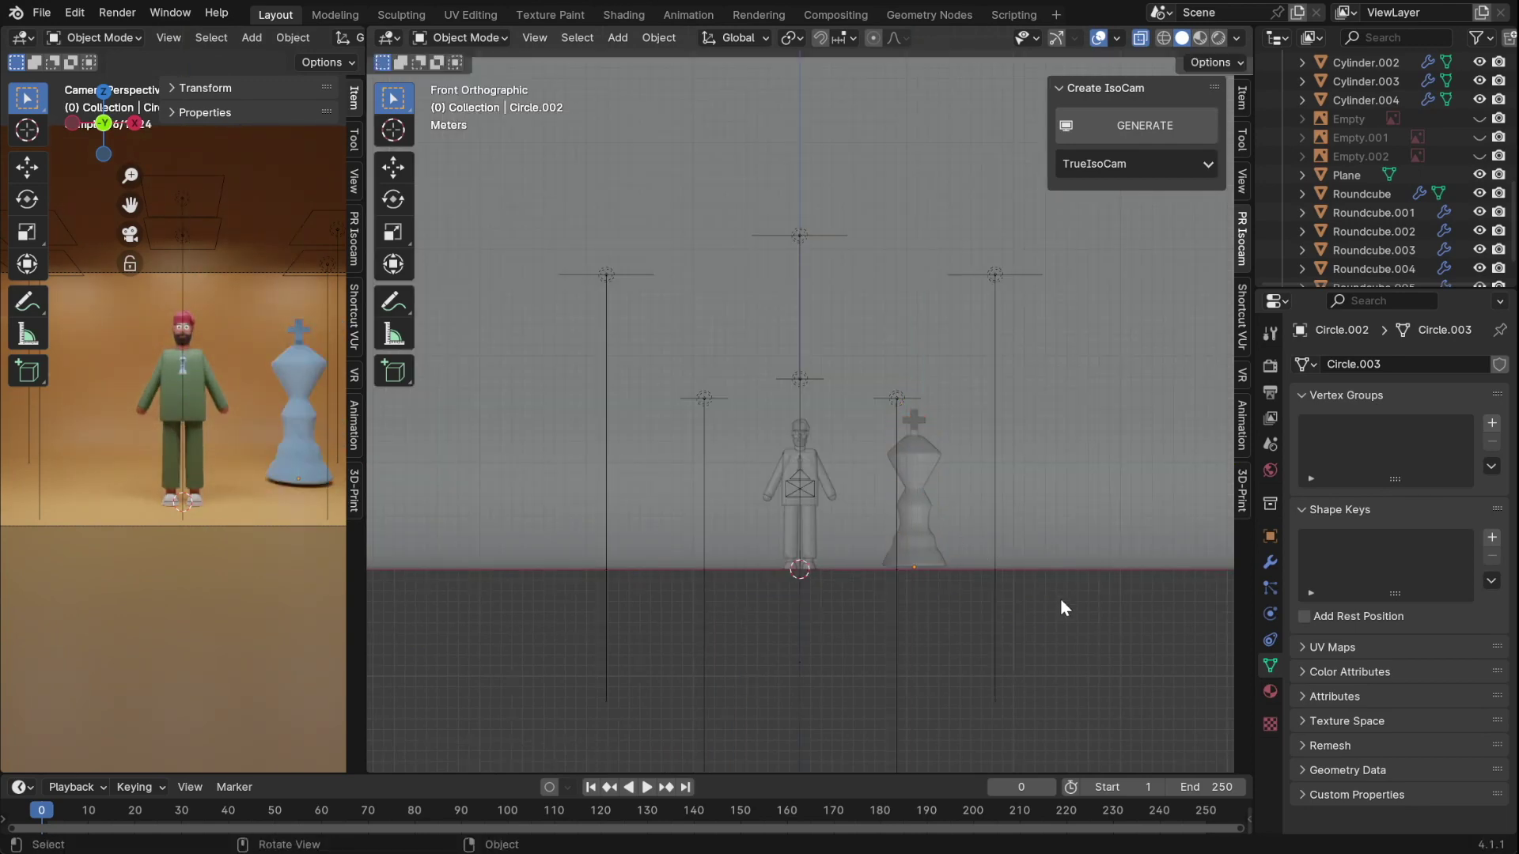
# - Set the chest emblem's Glass 2 IOR to 1.4 and delete the large chess piece
pyautogui.click(920, 478)
pyautogui.click(1271, 691)
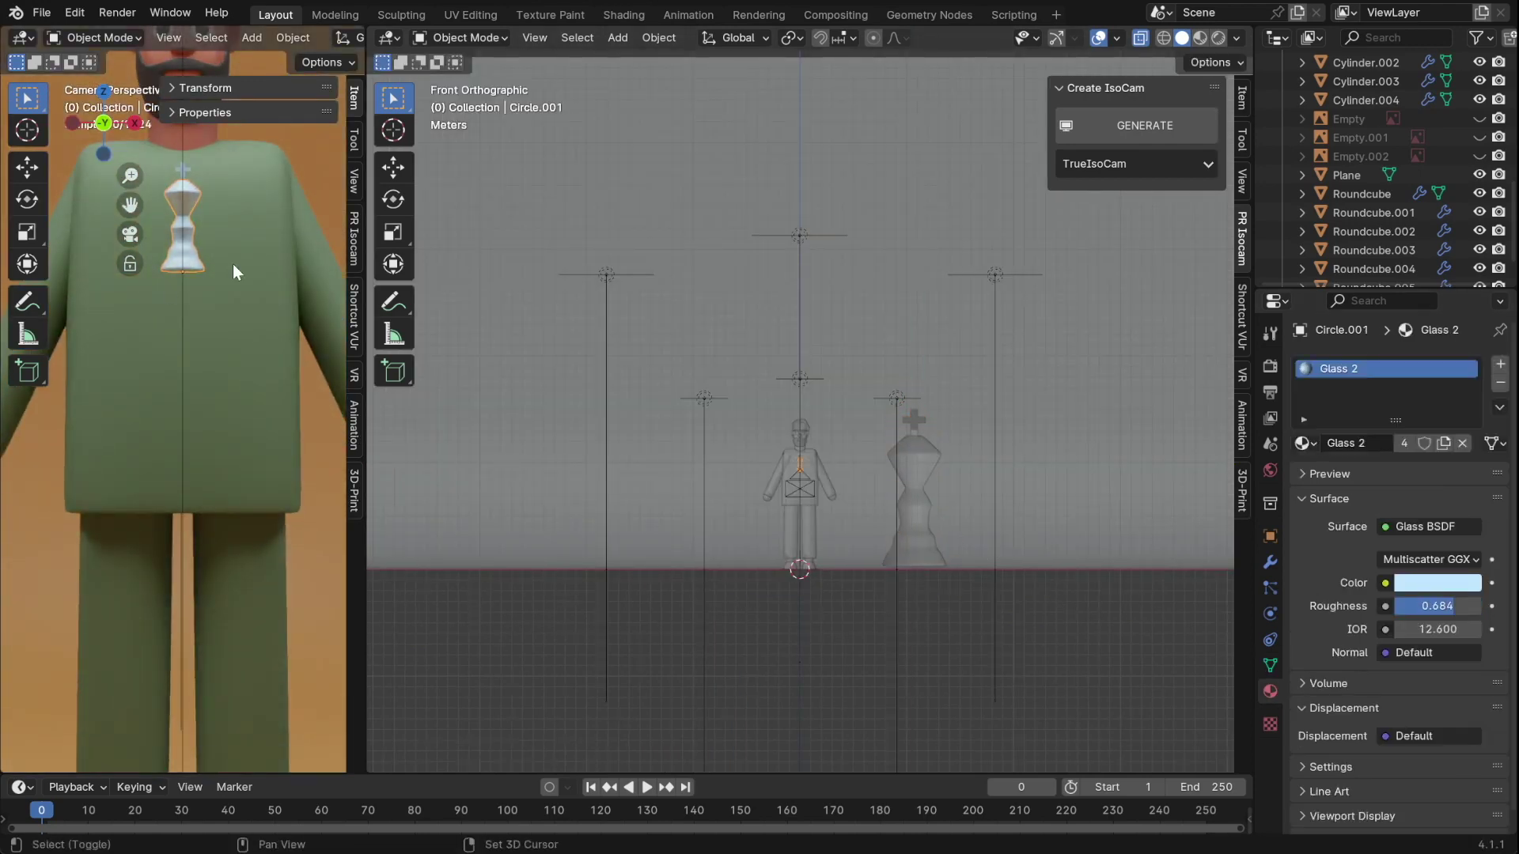
pyautogui.scroll(5, 214, 332)
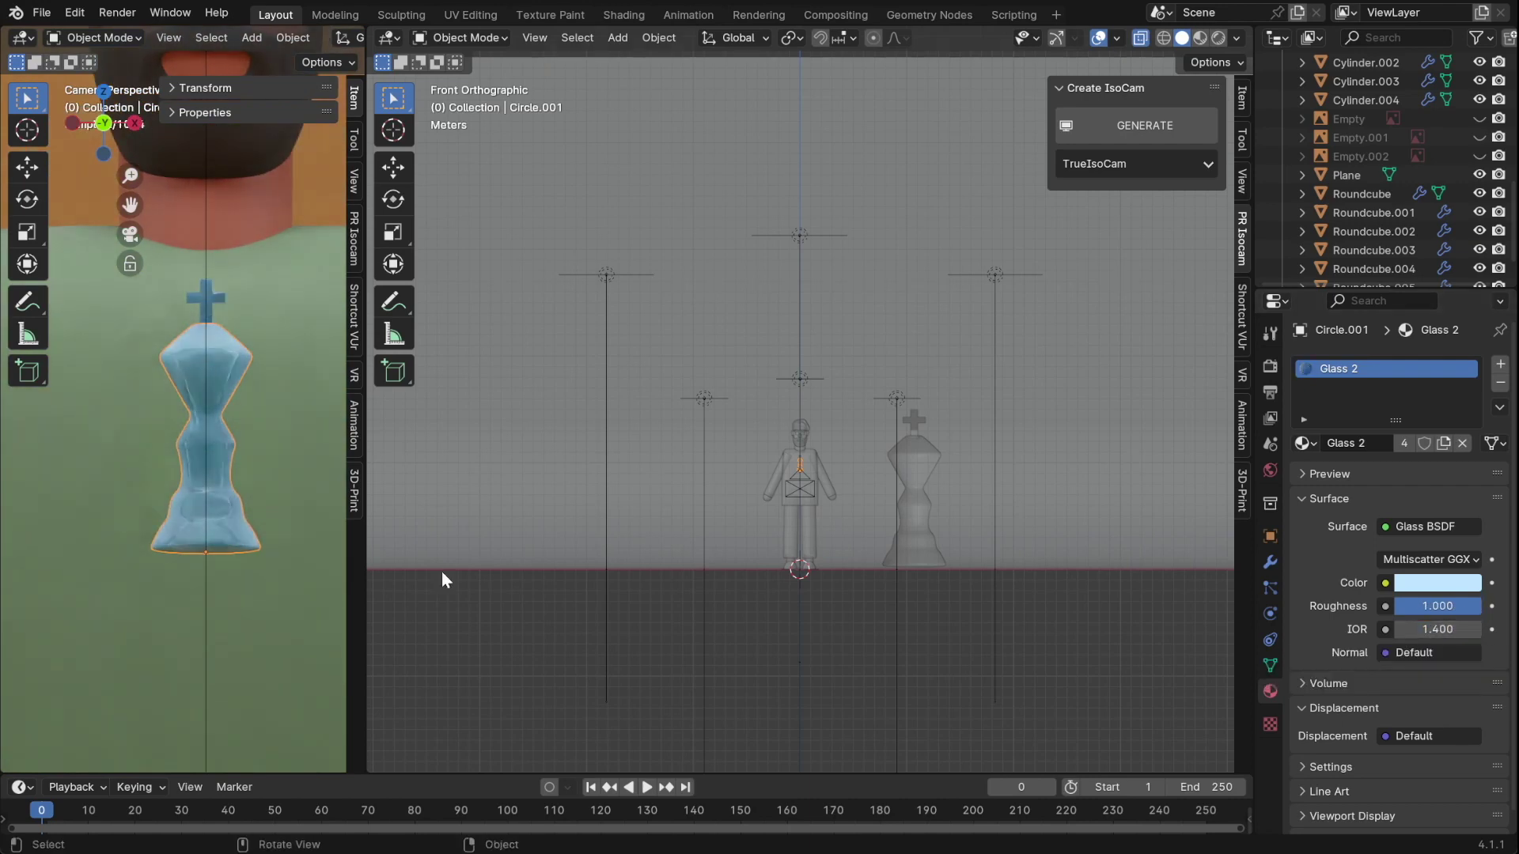
pyautogui.scroll(-3, 276, 408)
pyautogui.scroll(-2, 277, 408)
pyautogui.press('Delete')
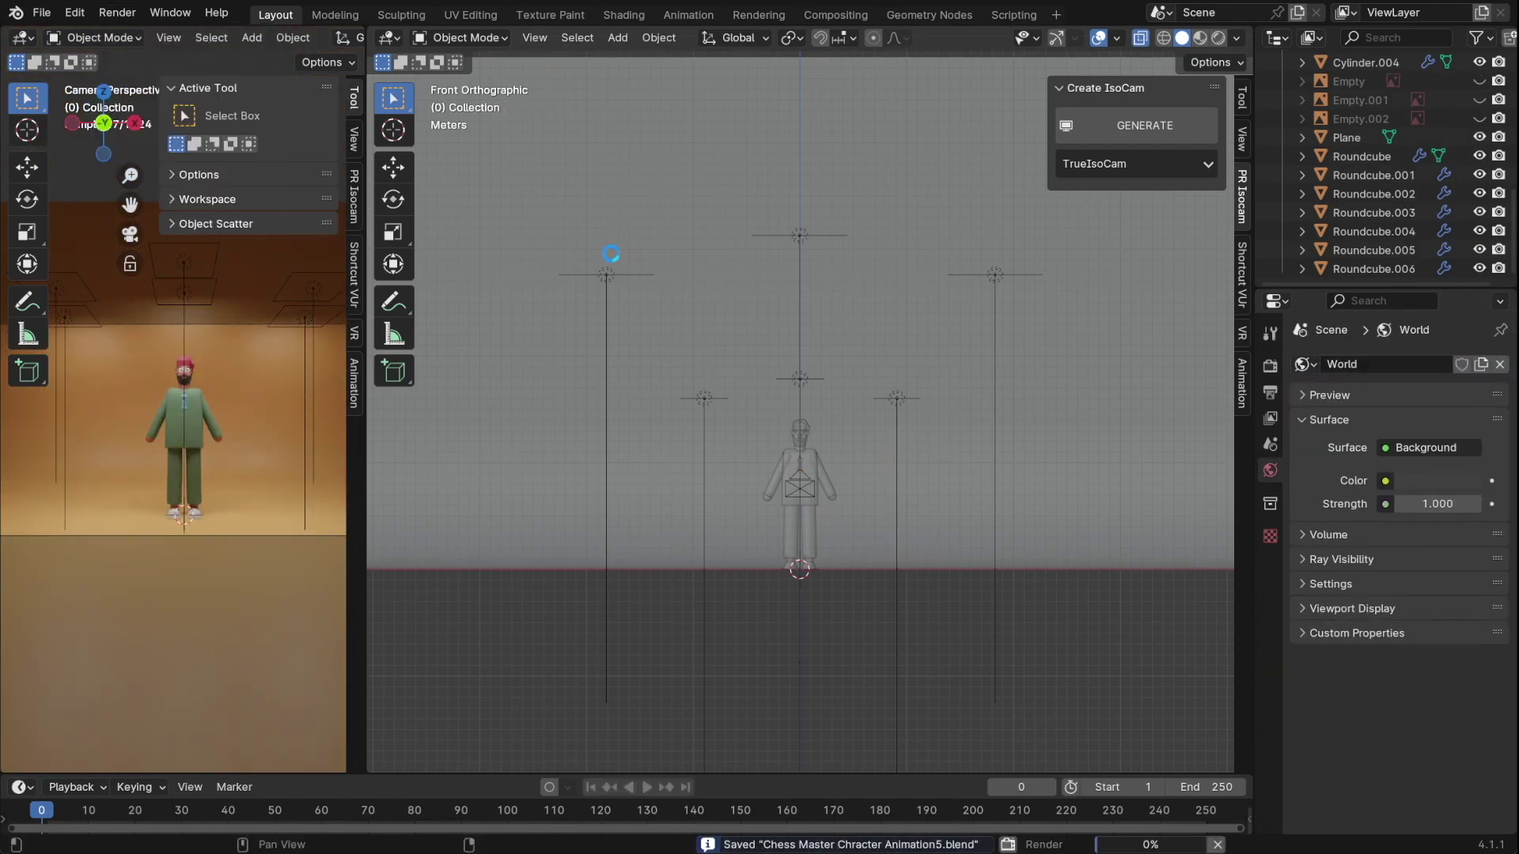